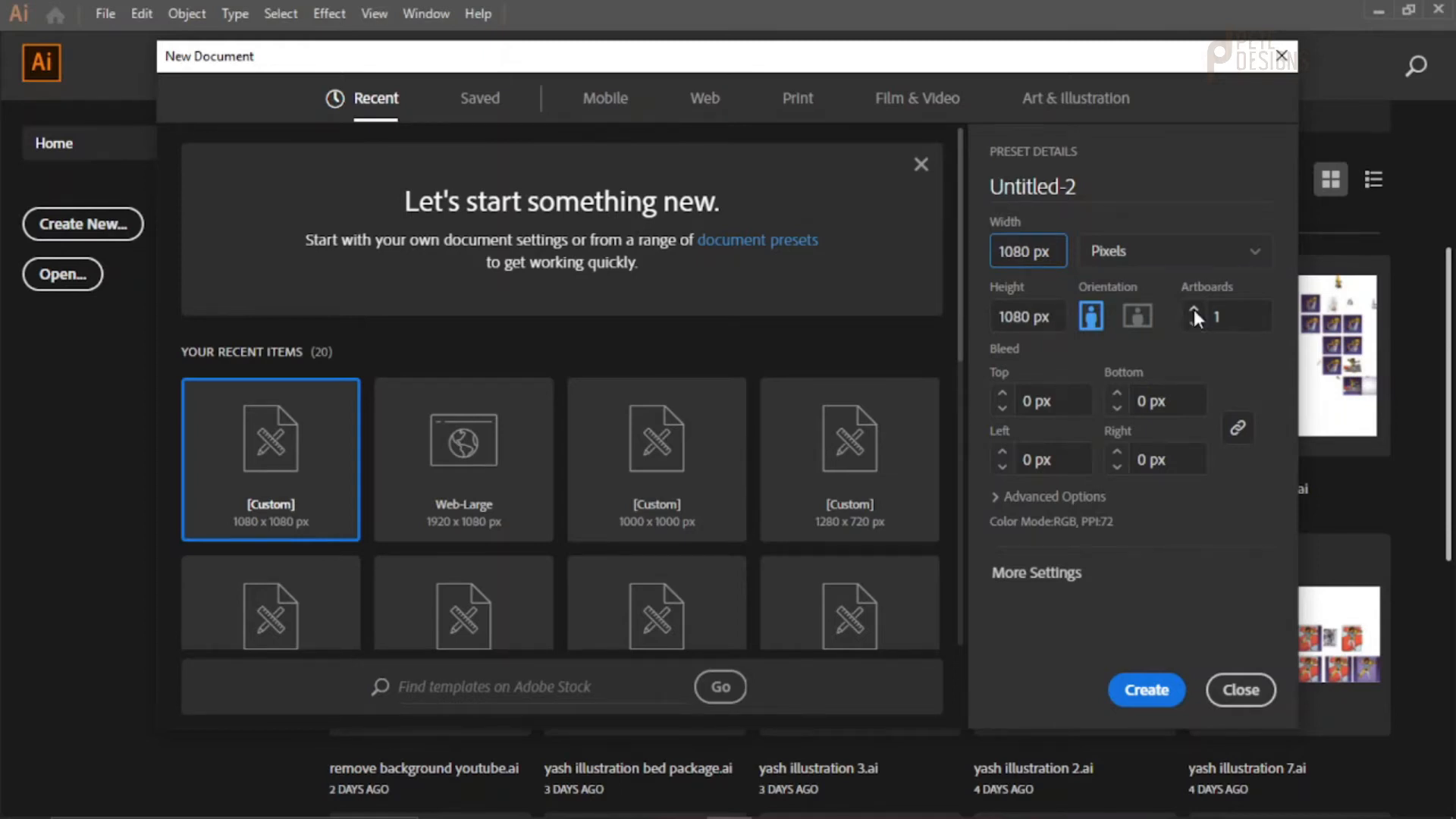
# Create the 1080 × 1080 px document with four artboards and check its Smart Guides and snapping options
pyautogui.click(1149, 692)
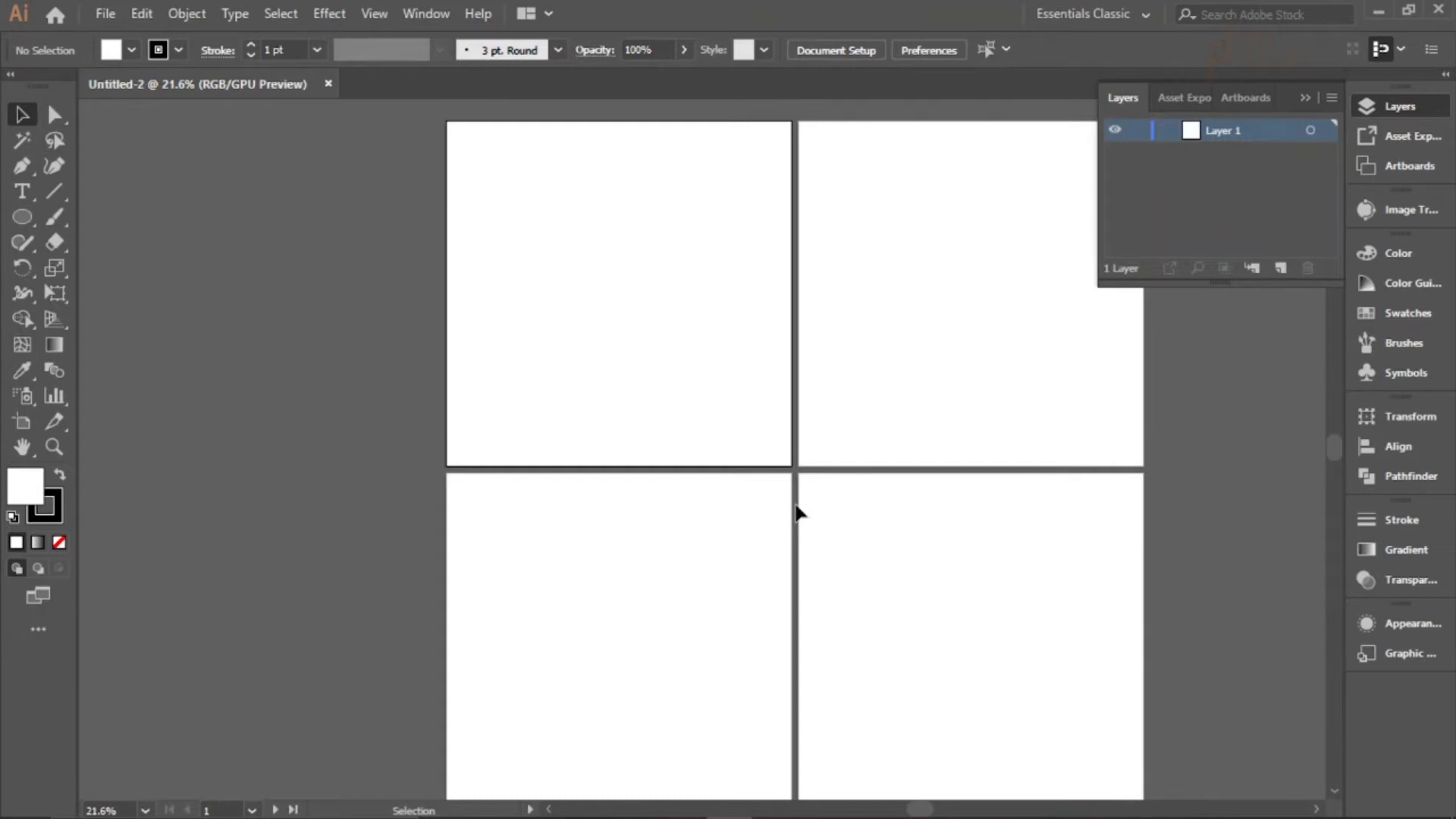
pyautogui.click(375, 13)
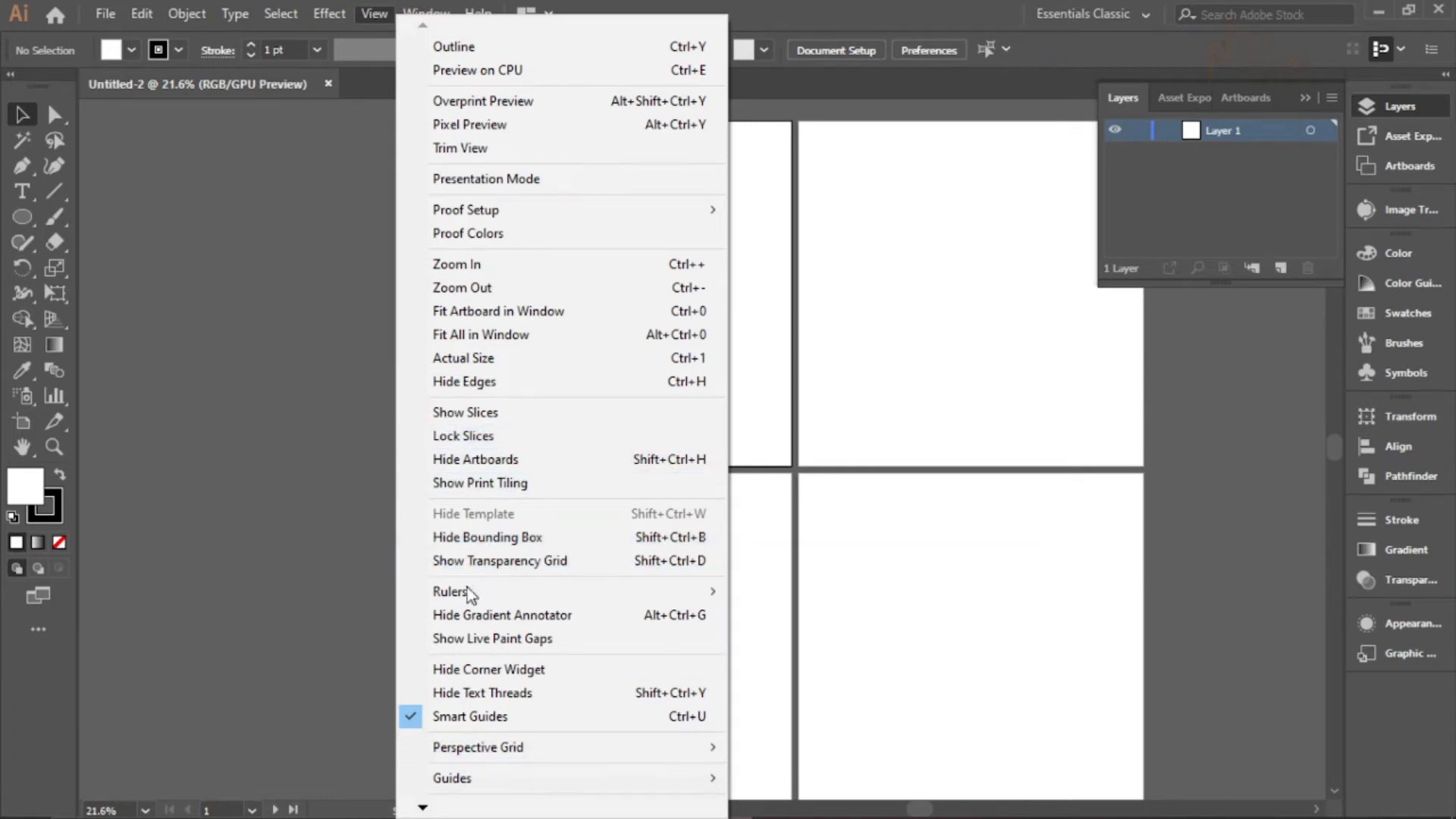
pyautogui.moveTo(427, 807)
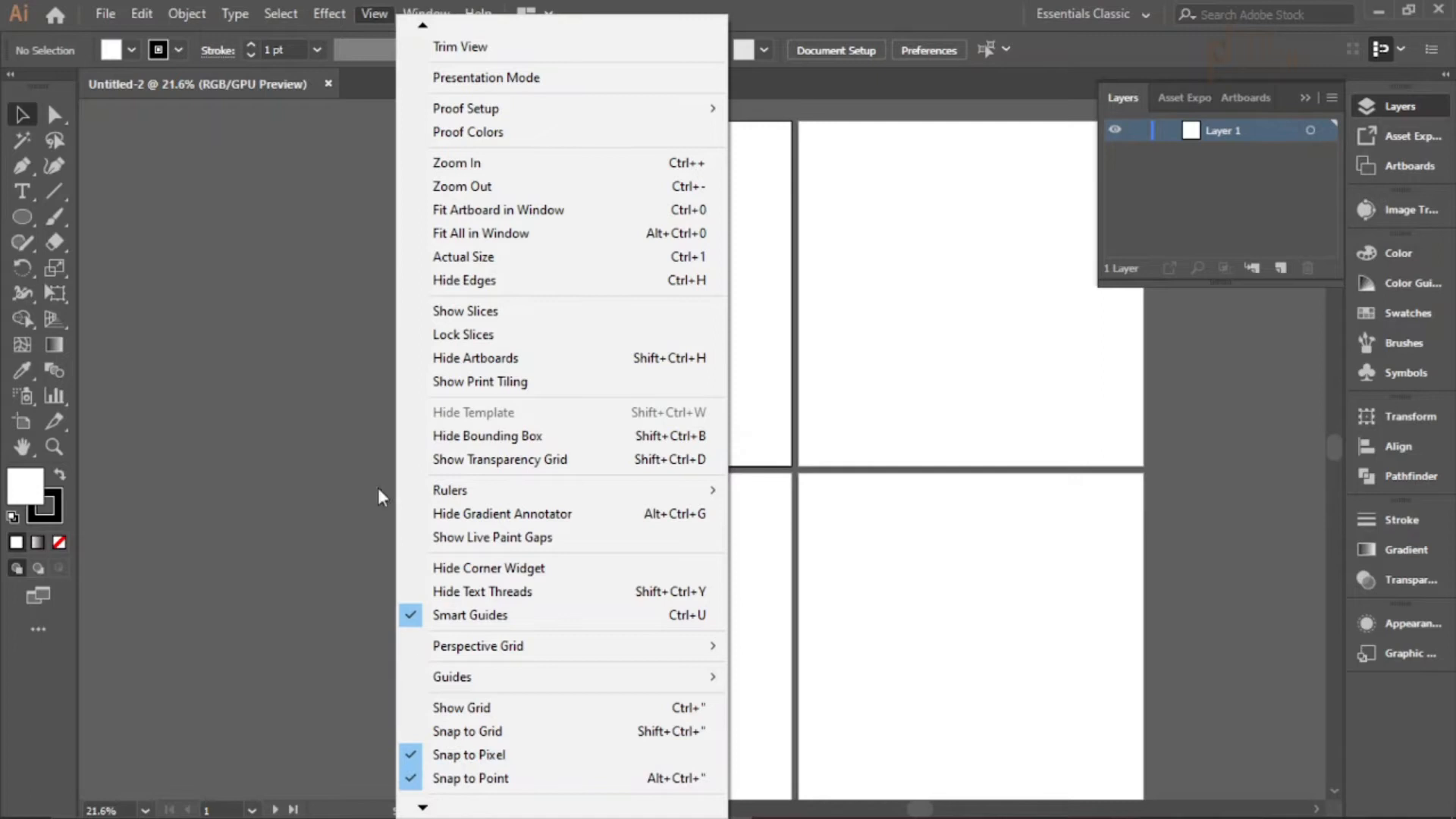
pyautogui.click(370, 15)
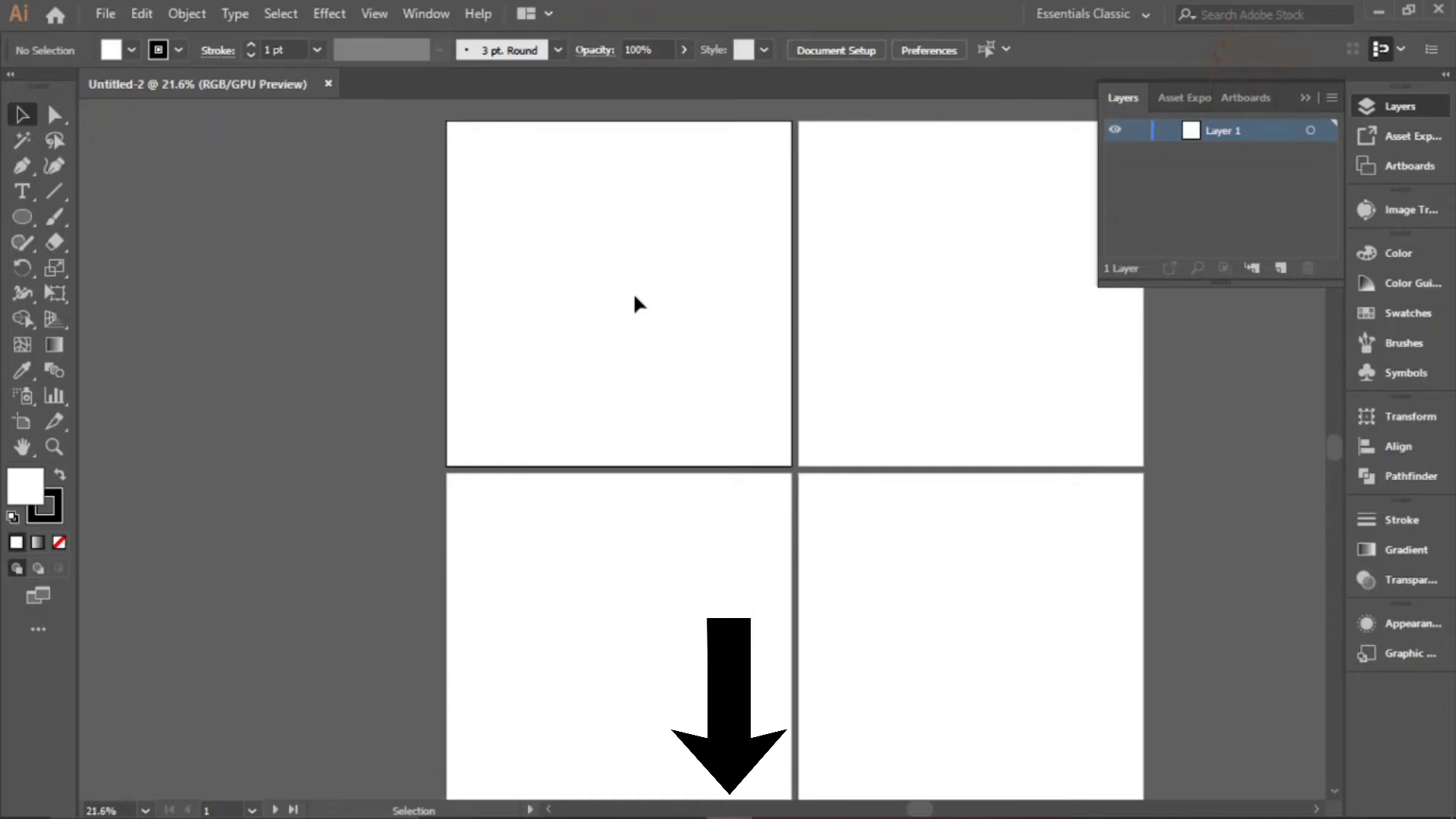
# Place twitter-6082094_1920.png from File Explorer on the first artboard, scaled down proportionally to fit inside it
pyautogui.moveTo(591, 802)
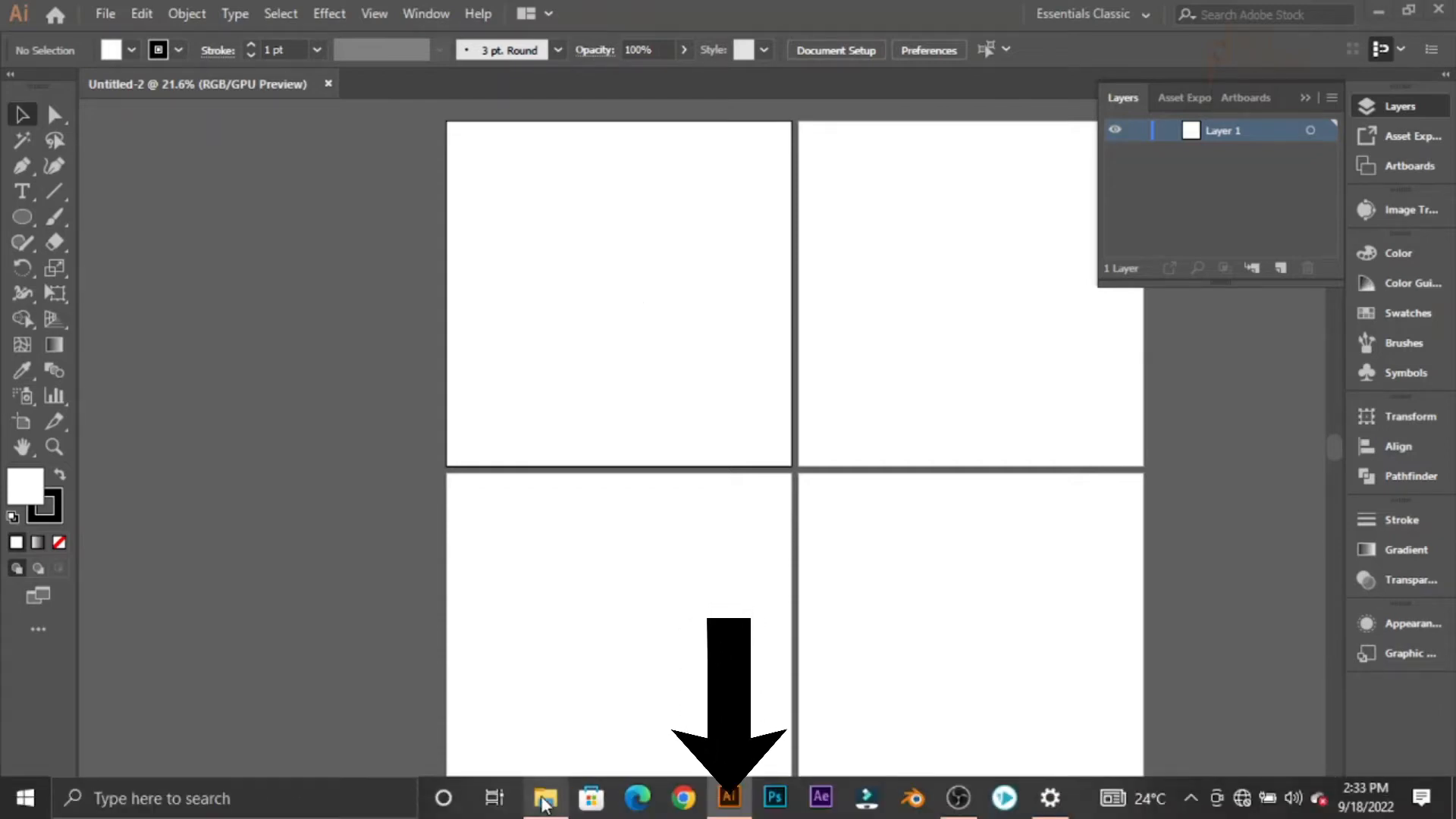
pyautogui.click(547, 800)
pyautogui.moveTo(234, 191); pyautogui.dragTo(645, 341)
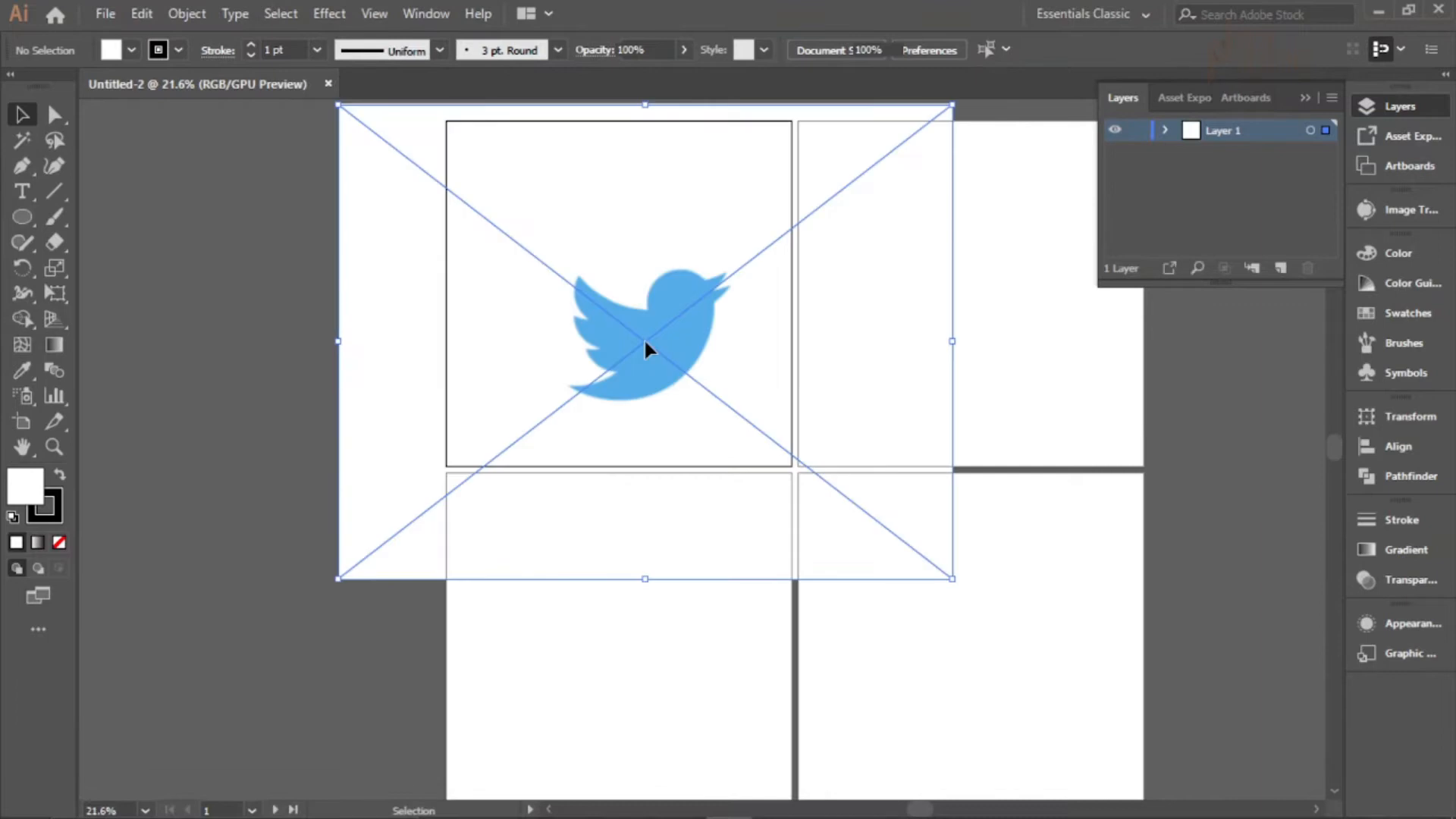
pyautogui.scroll(-1, 594, 349)
pyautogui.moveTo(870, 161); pyautogui.dragTo(744, 211)
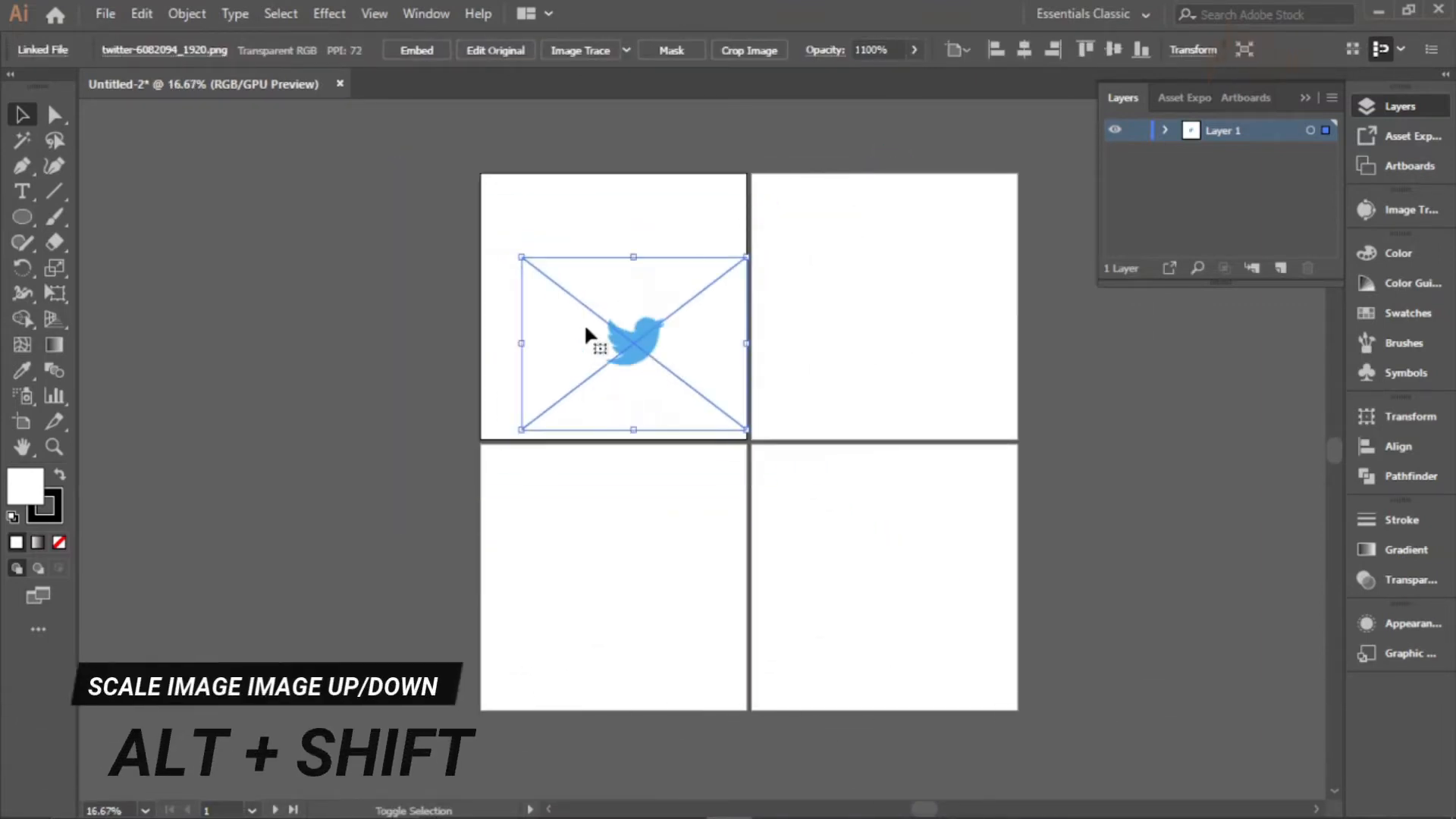
pyautogui.scroll(3, 584, 330)
pyautogui.scroll(-3, 650, 353)
pyautogui.moveTo(671, 362); pyautogui.dragTo(645, 332)
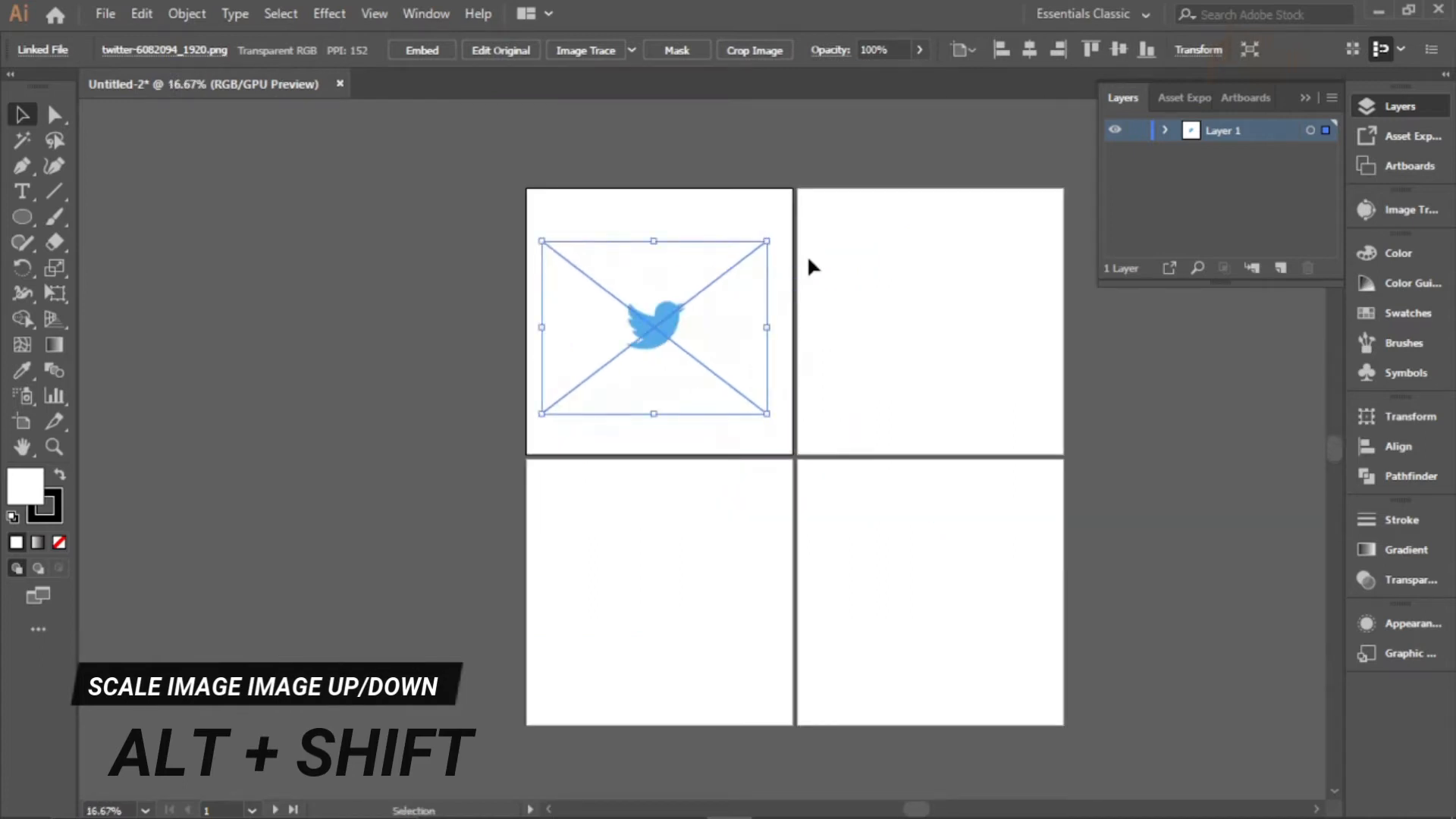
# Enlarge the bird image from its centre and crop it to the first artboard's area, about 1100 × 1075 px
pyautogui.moveTo(762, 243); pyautogui.dragTo(940, 129)
pyautogui.click(747, 49)
pyautogui.moveTo(562, 350); pyautogui.dragTo(527, 355)
pyautogui.moveTo(663, 511); pyautogui.dragTo(663, 454)
pyautogui.moveTo(798, 327); pyautogui.dragTo(795, 332)
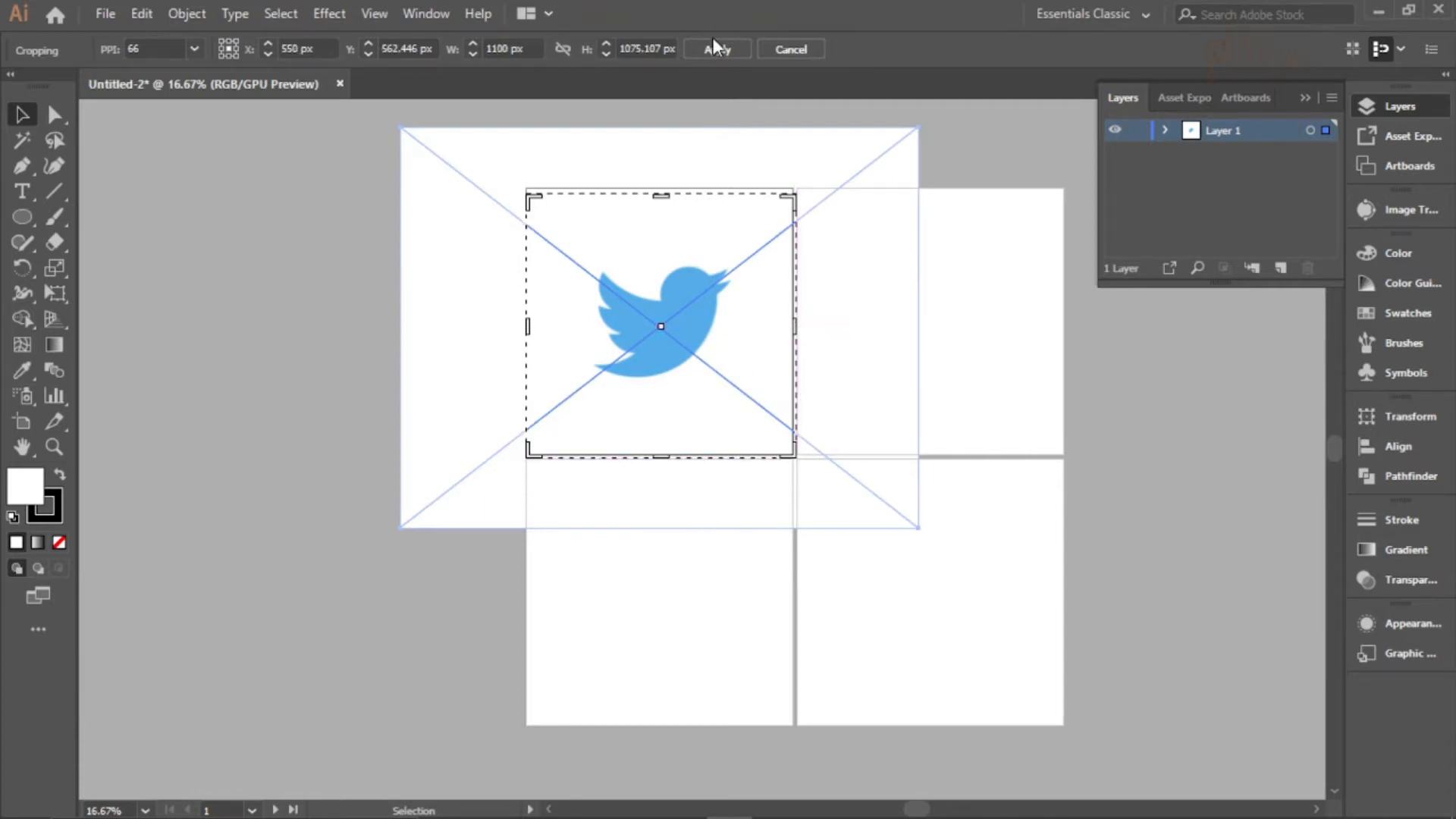
pyautogui.click(716, 42)
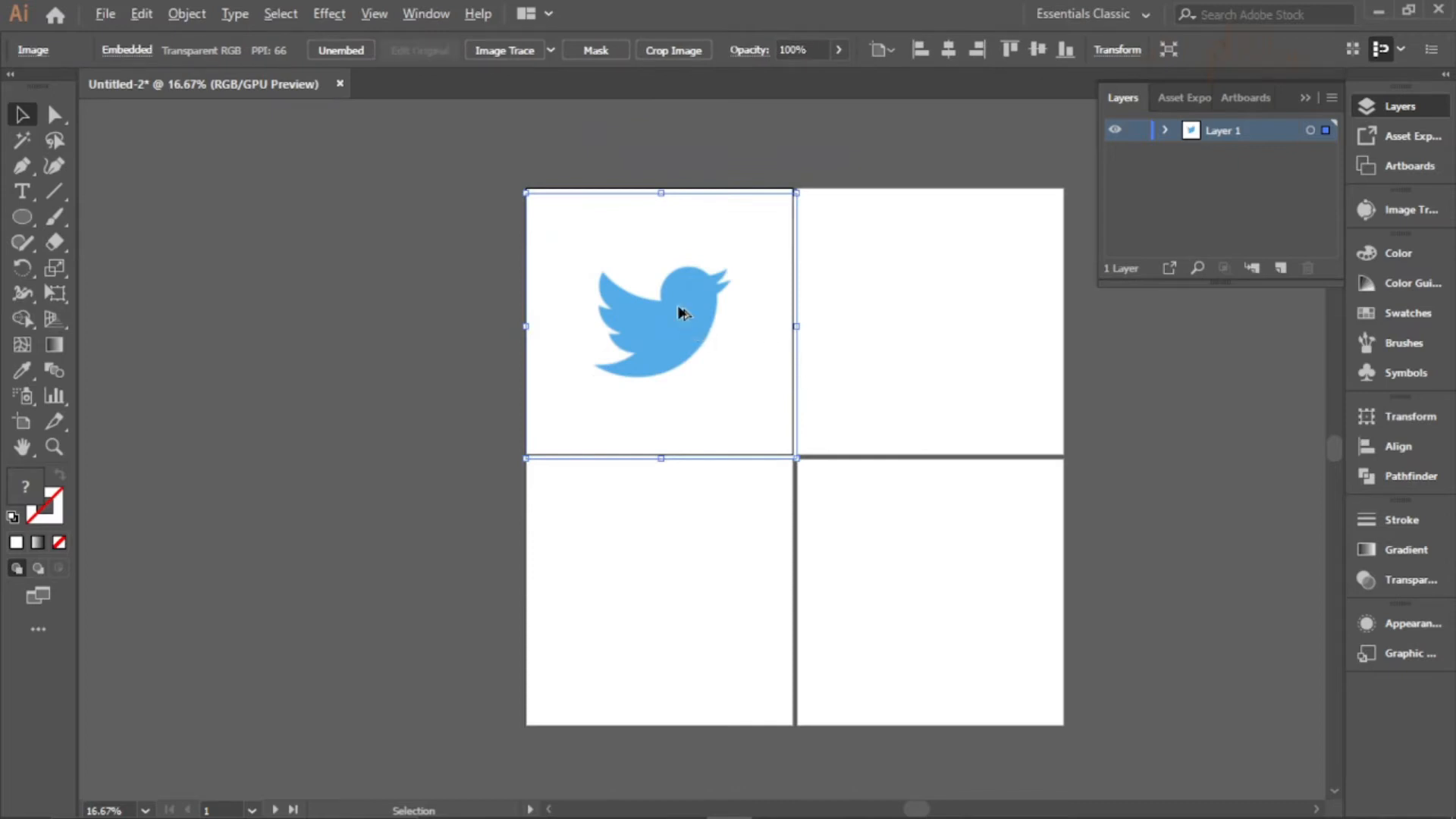
# Lock Layer 1 with the bird image and add a new layer above it
pyautogui.scroll(1, 679, 307)
pyautogui.scroll(1, 658, 307)
pyautogui.scroll(-1, 655, 306)
pyautogui.scroll(2, 636, 323)
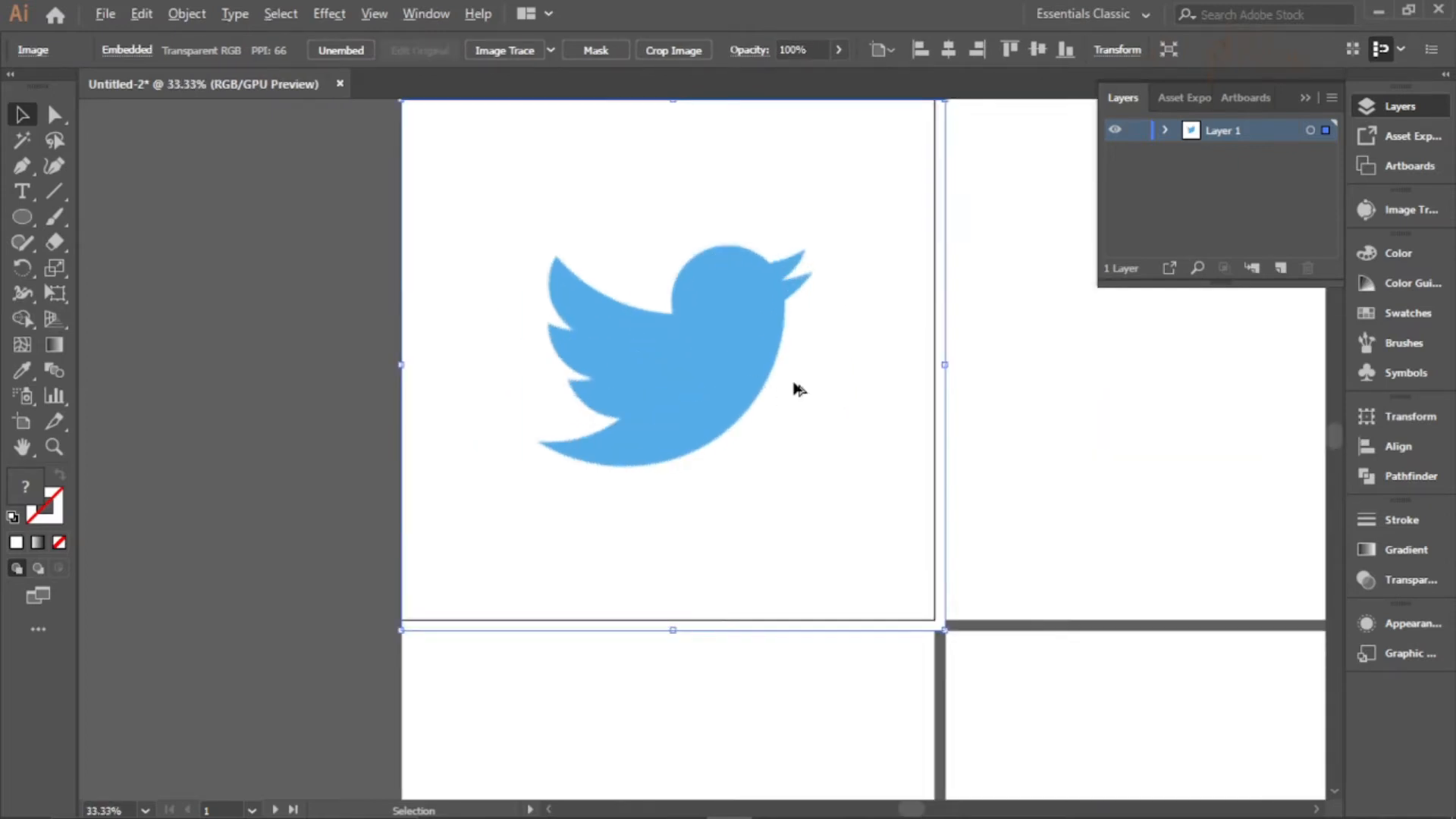
pyautogui.scroll(-2, 796, 388)
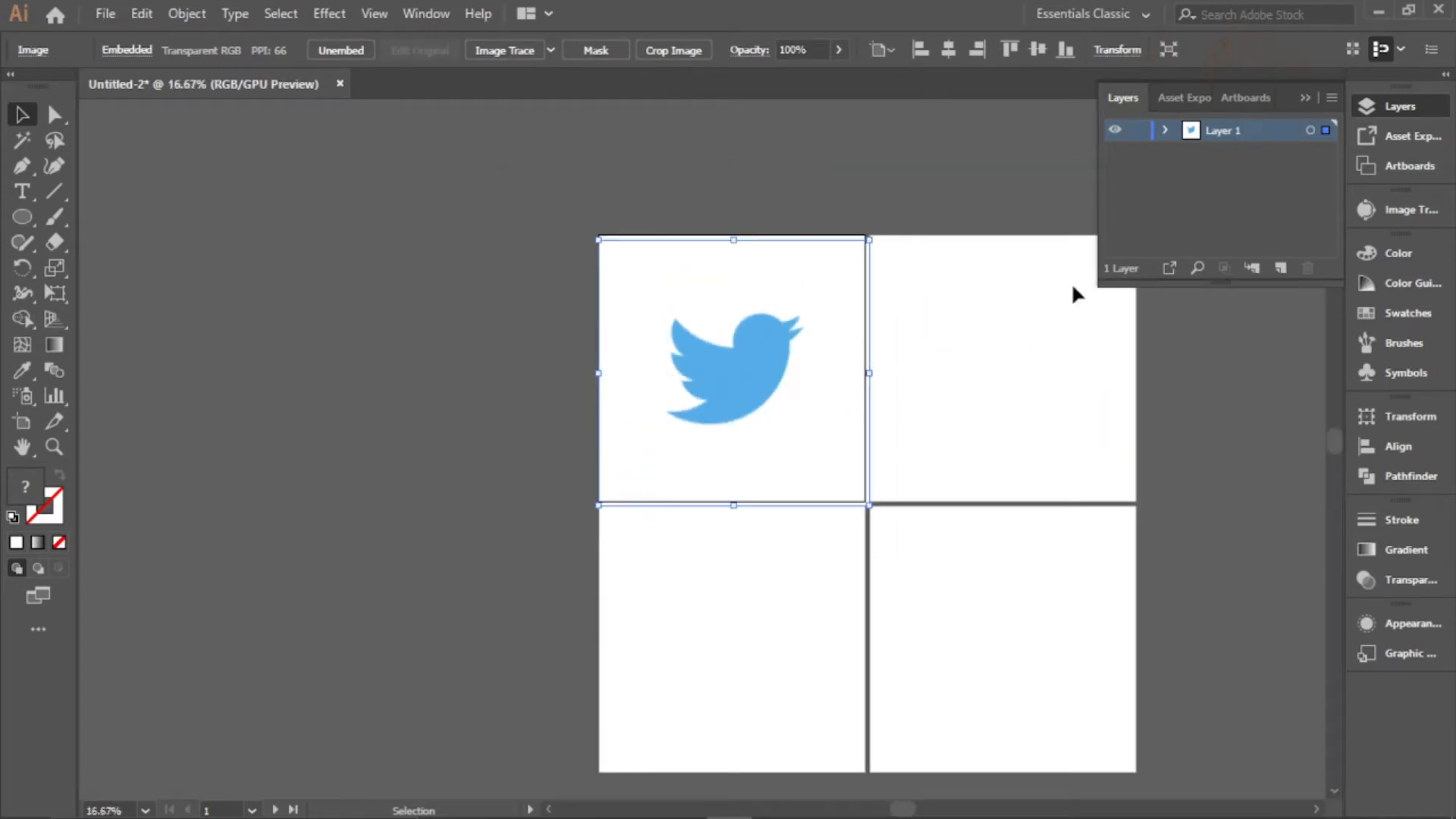
pyautogui.click(1138, 129)
pyautogui.click(1280, 269)
pyautogui.click(1281, 138)
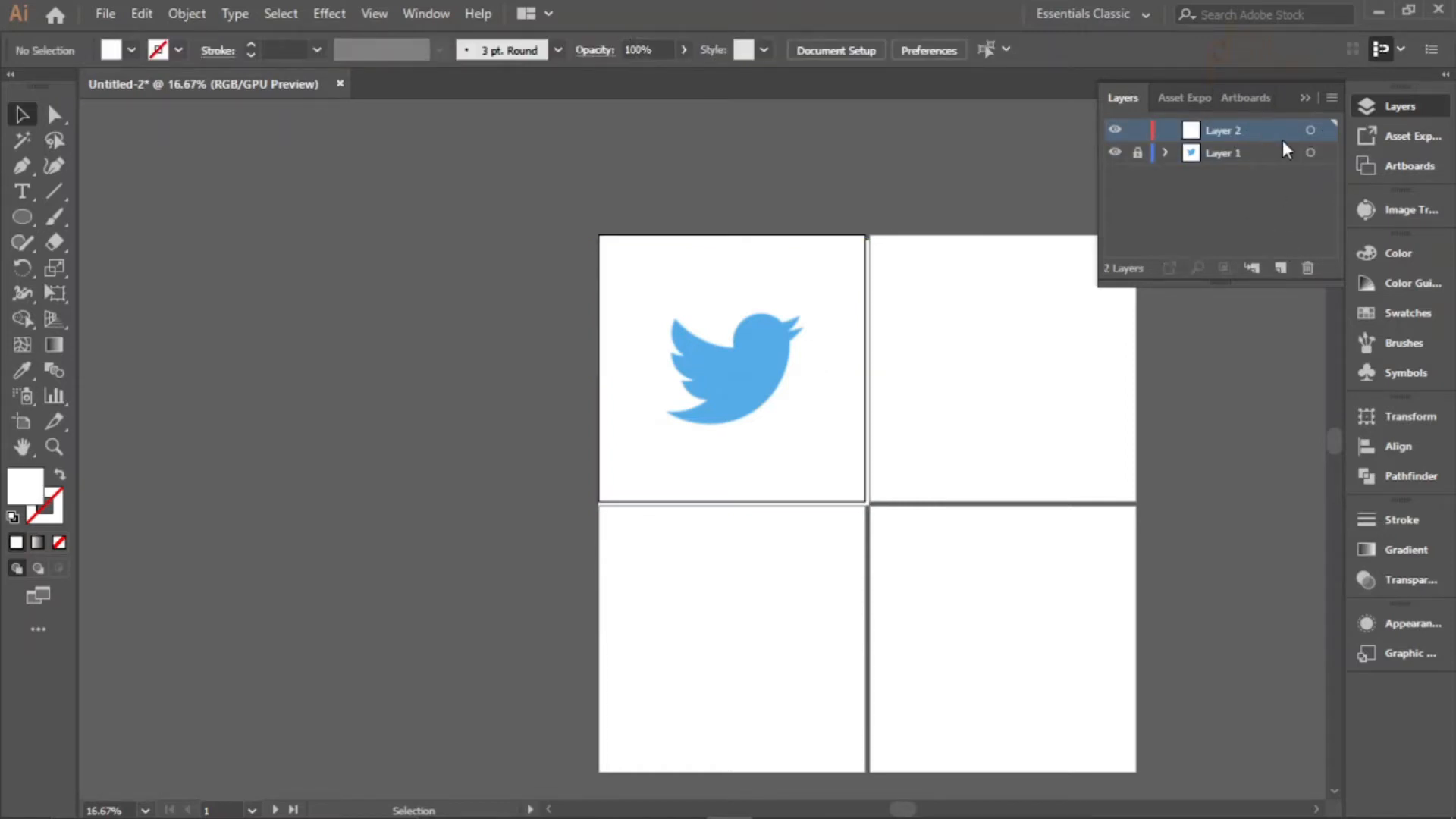
# Set the drawing colours to no fill and a black stroke
pyautogui.scroll(1, 739, 385)
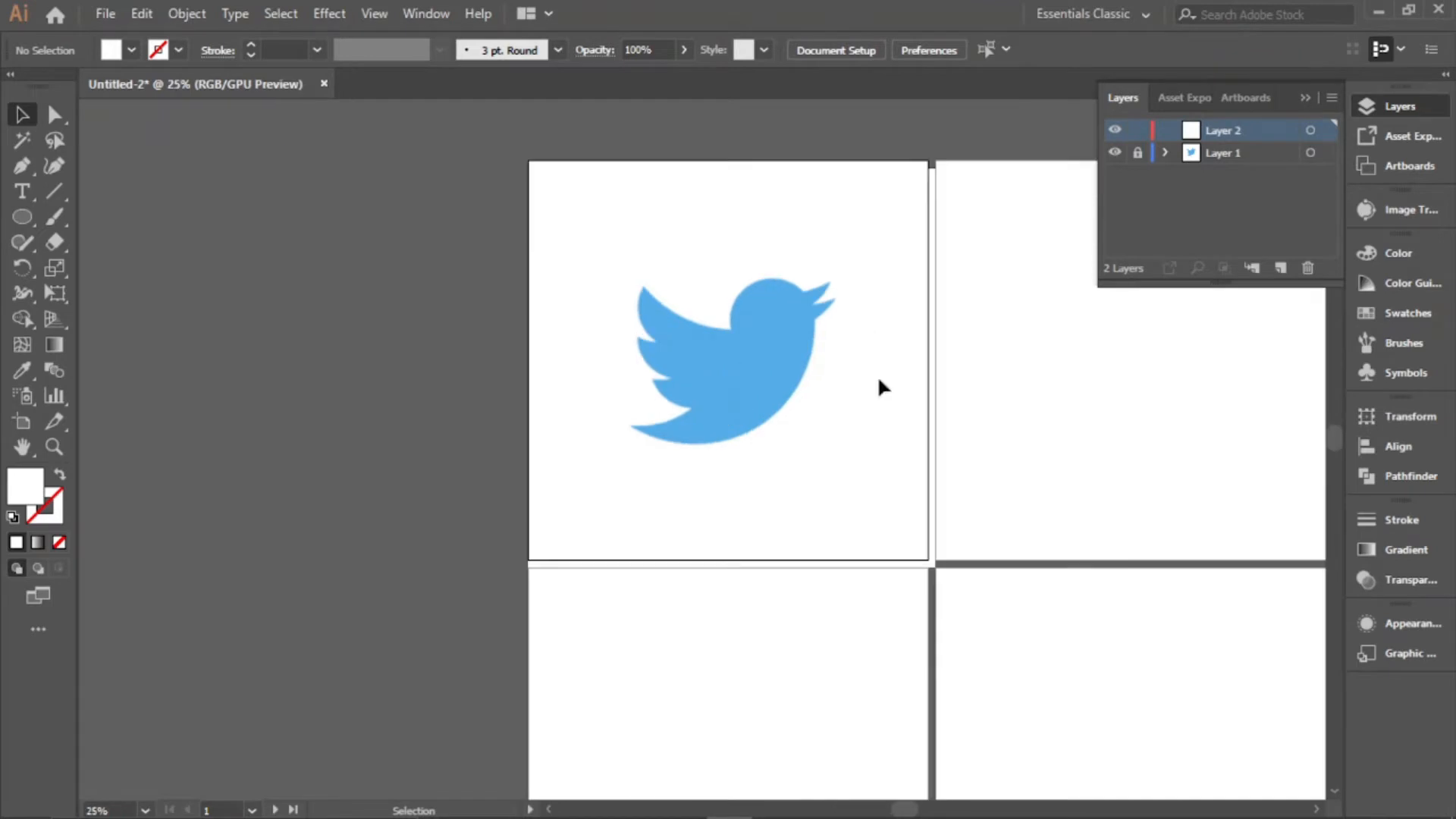
pyautogui.moveTo(743, 325); pyautogui.dragTo(683, 337)
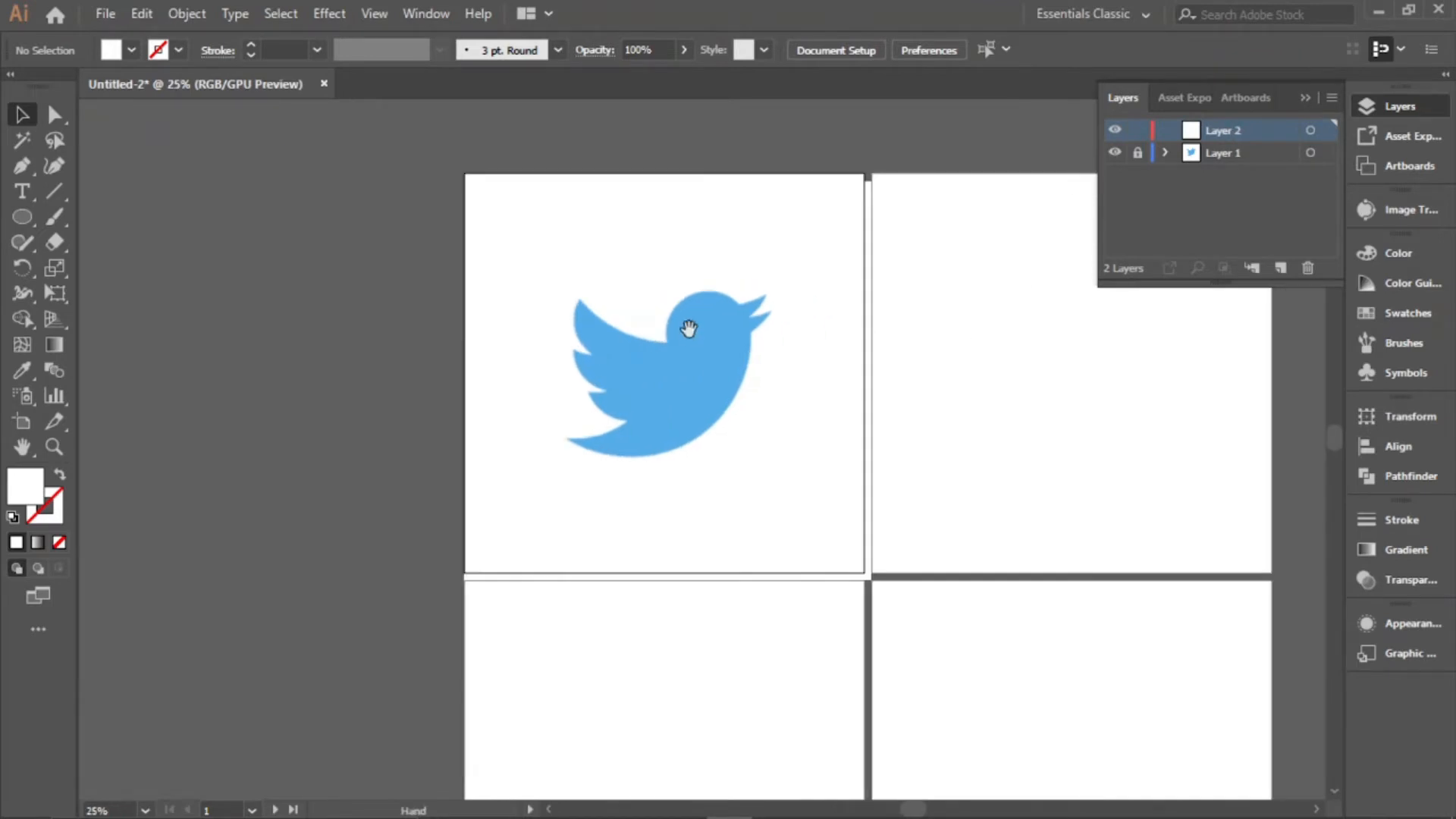
pyautogui.click(61, 478)
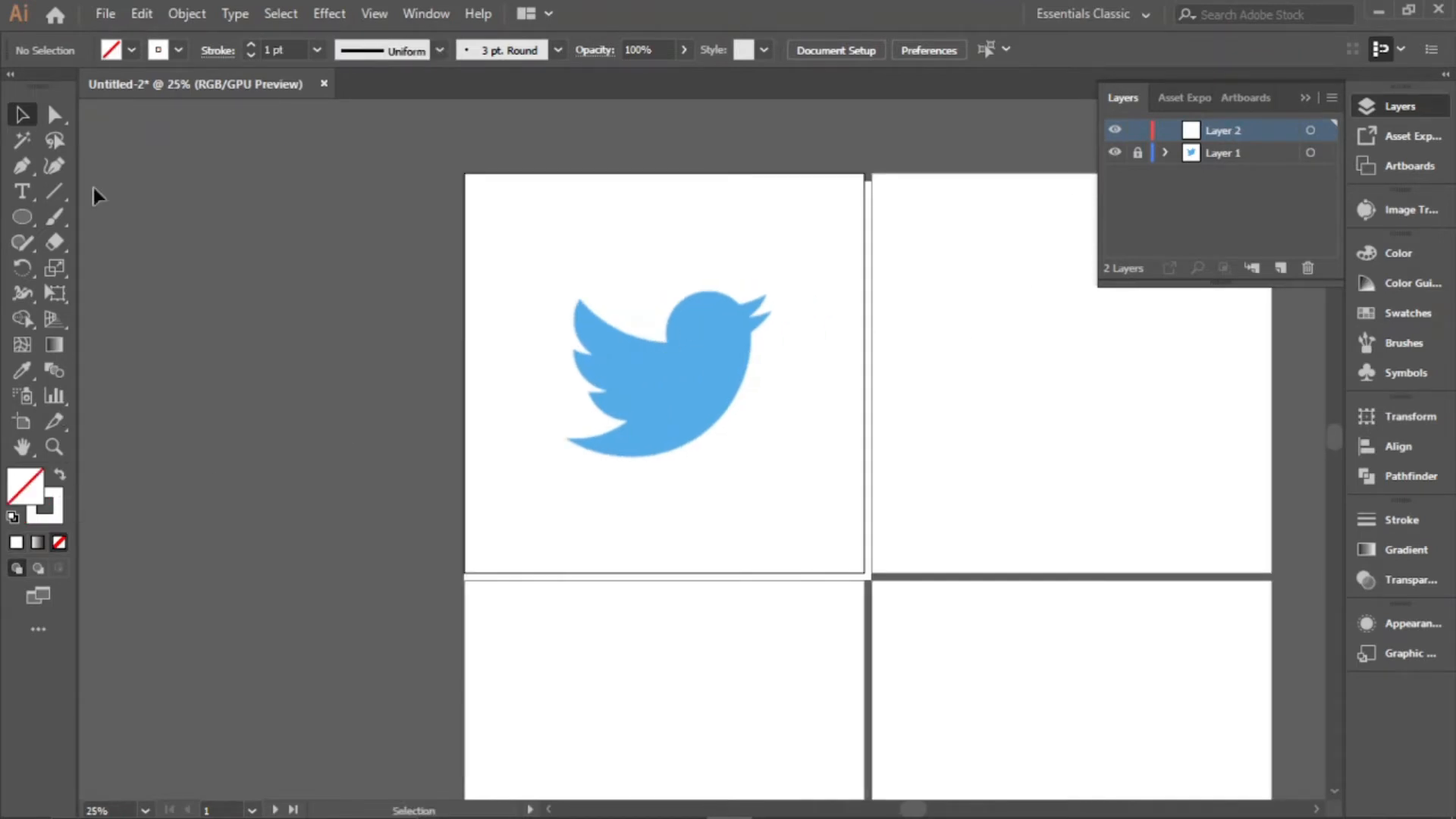
pyautogui.click(157, 58)
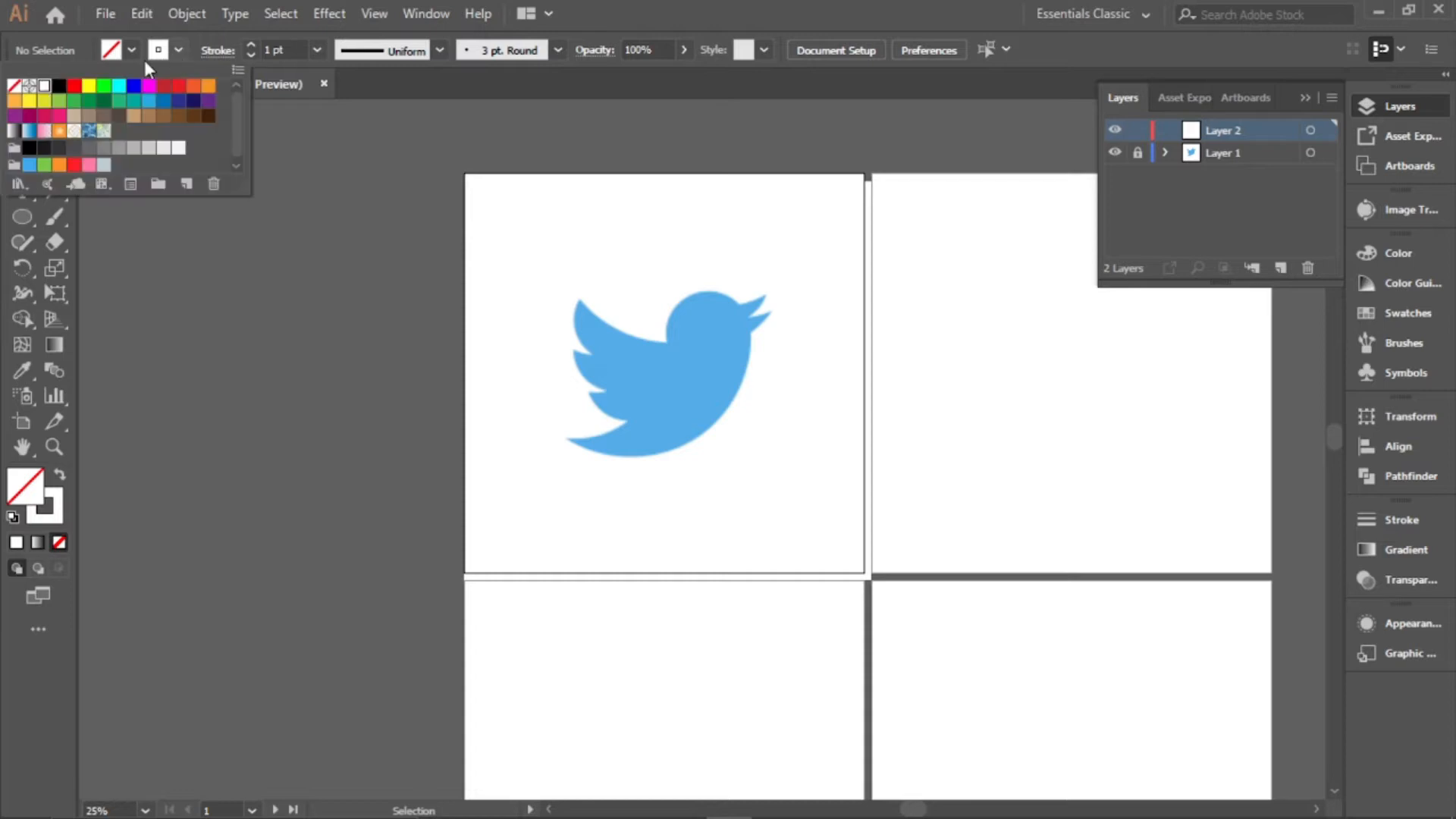
pyautogui.click(60, 85)
# Draw a circle around the bird's body on the new layer with the Ellipse tool
pyautogui.moveTo(23, 214); pyautogui.dragTo(101, 265)
pyautogui.scroll(1, 637, 372)
pyautogui.scroll(-2, 637, 370)
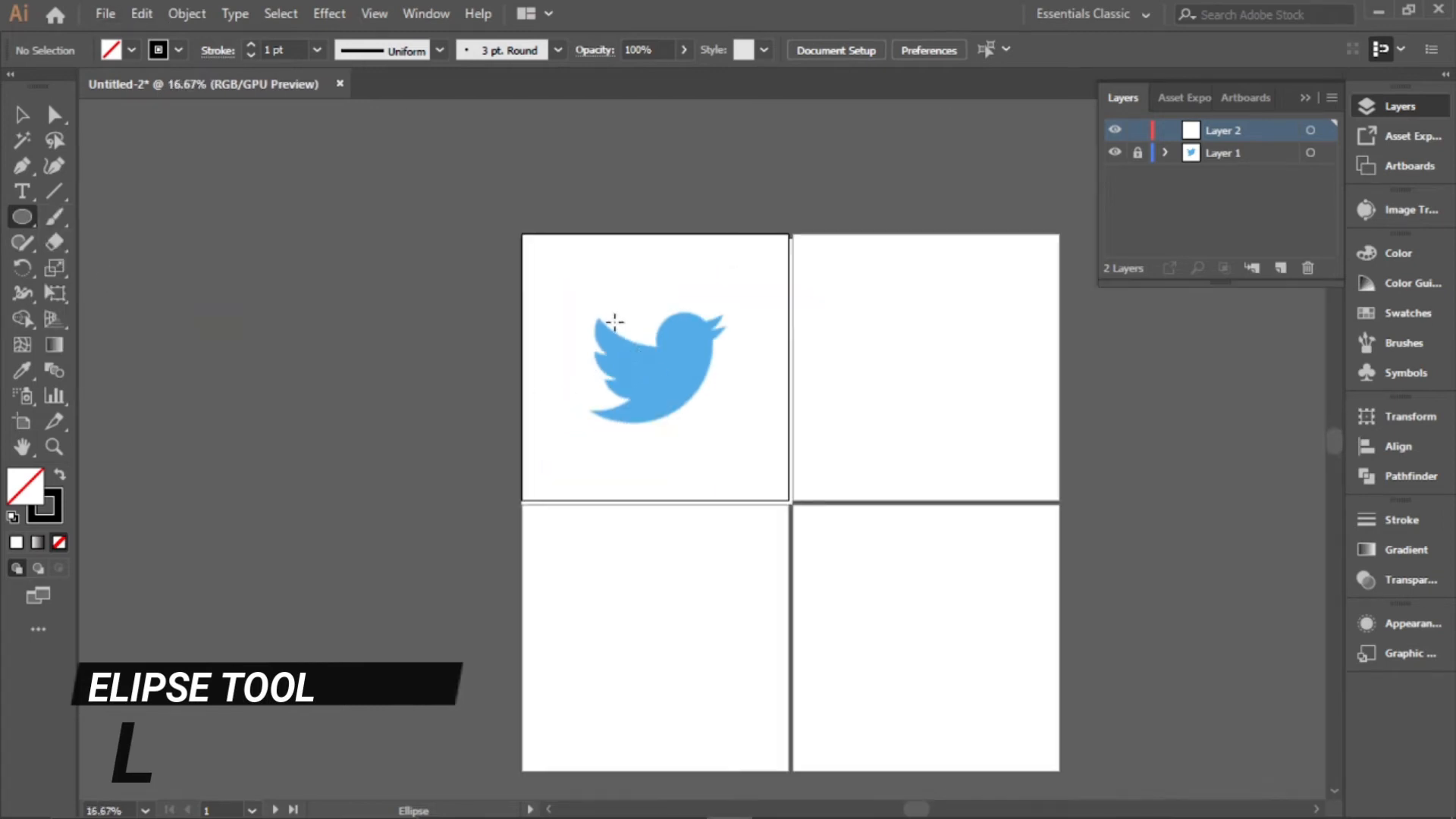
pyautogui.scroll(1, 616, 322)
pyautogui.moveTo(532, 254); pyautogui.dragTo(735, 486)
# Move the circle onto the bird's lower body curve and enlarge it to reach the chest edge
pyautogui.scroll(1, 664, 395)
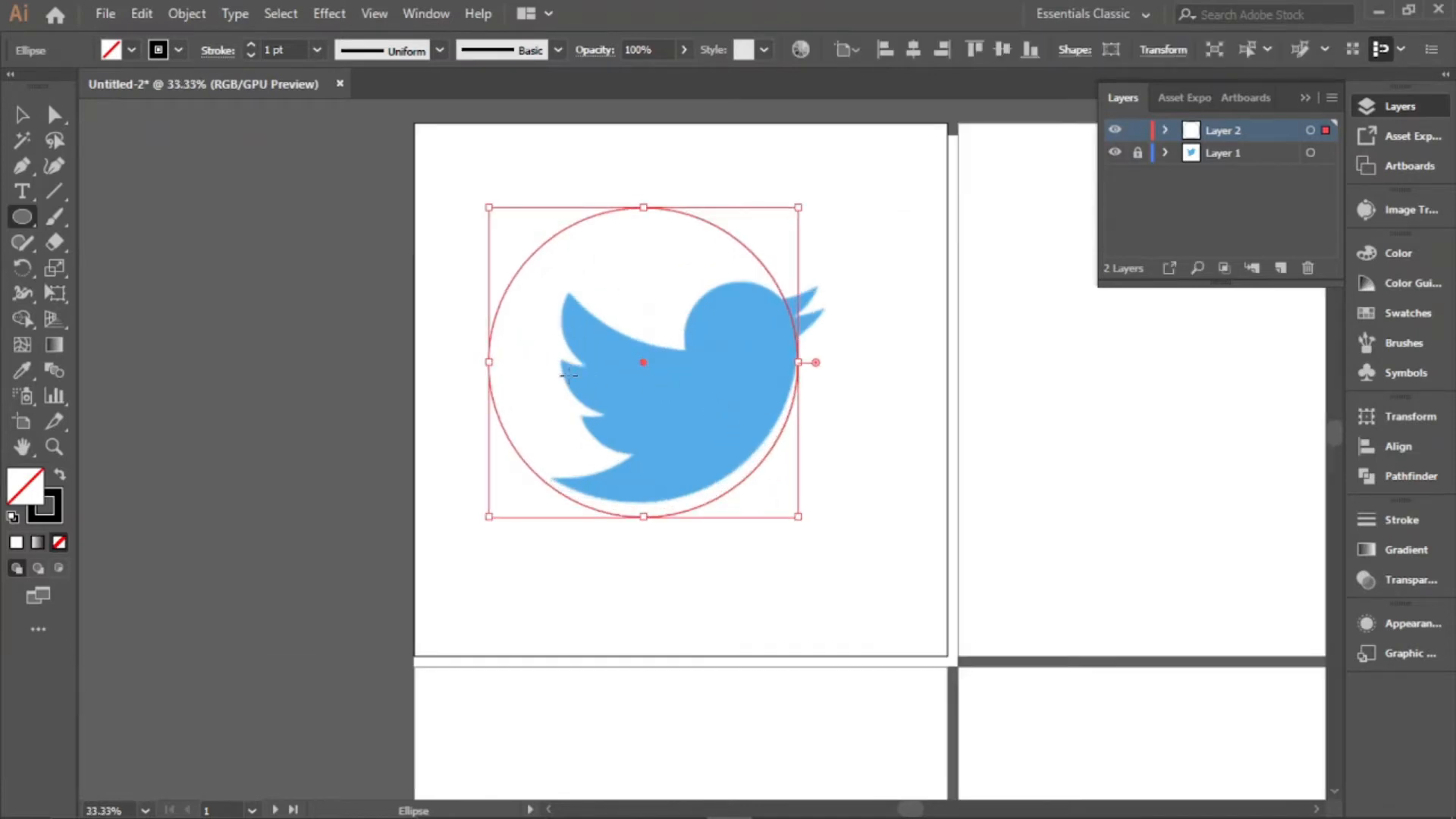
pyautogui.press('v')
pyautogui.scroll(2, 770, 447)
pyautogui.scroll(-2, 815, 502)
pyautogui.scroll(1, 781, 506)
pyautogui.moveTo(764, 503)
pyautogui.mouseDown()
pyautogui.moveTo(768, 474)
pyautogui.moveTo(754, 477)
pyautogui.mouseUp()
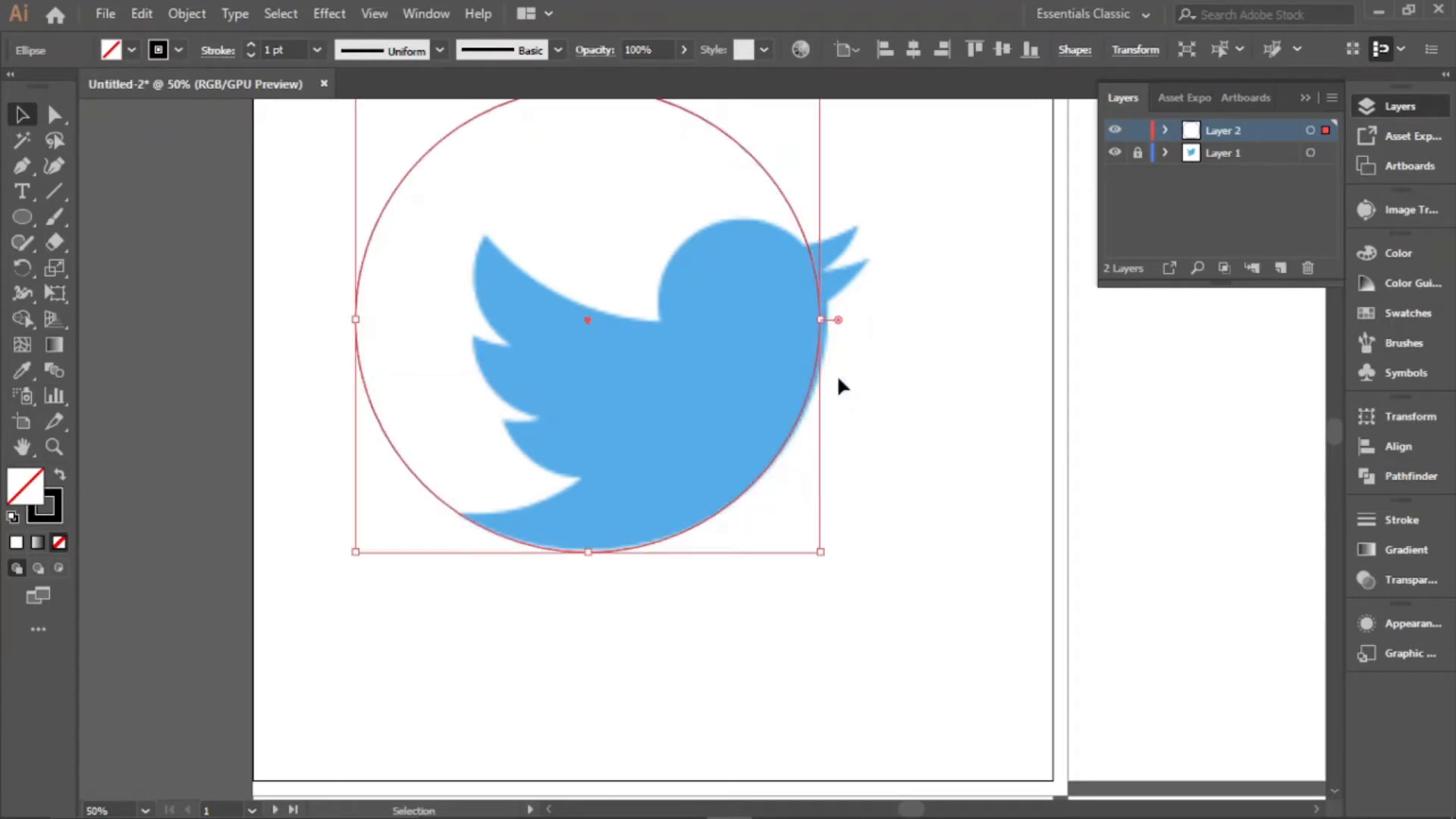
pyautogui.scroll(4, 767, 311)
pyautogui.moveTo(821, 241); pyautogui.dragTo(828, 232)
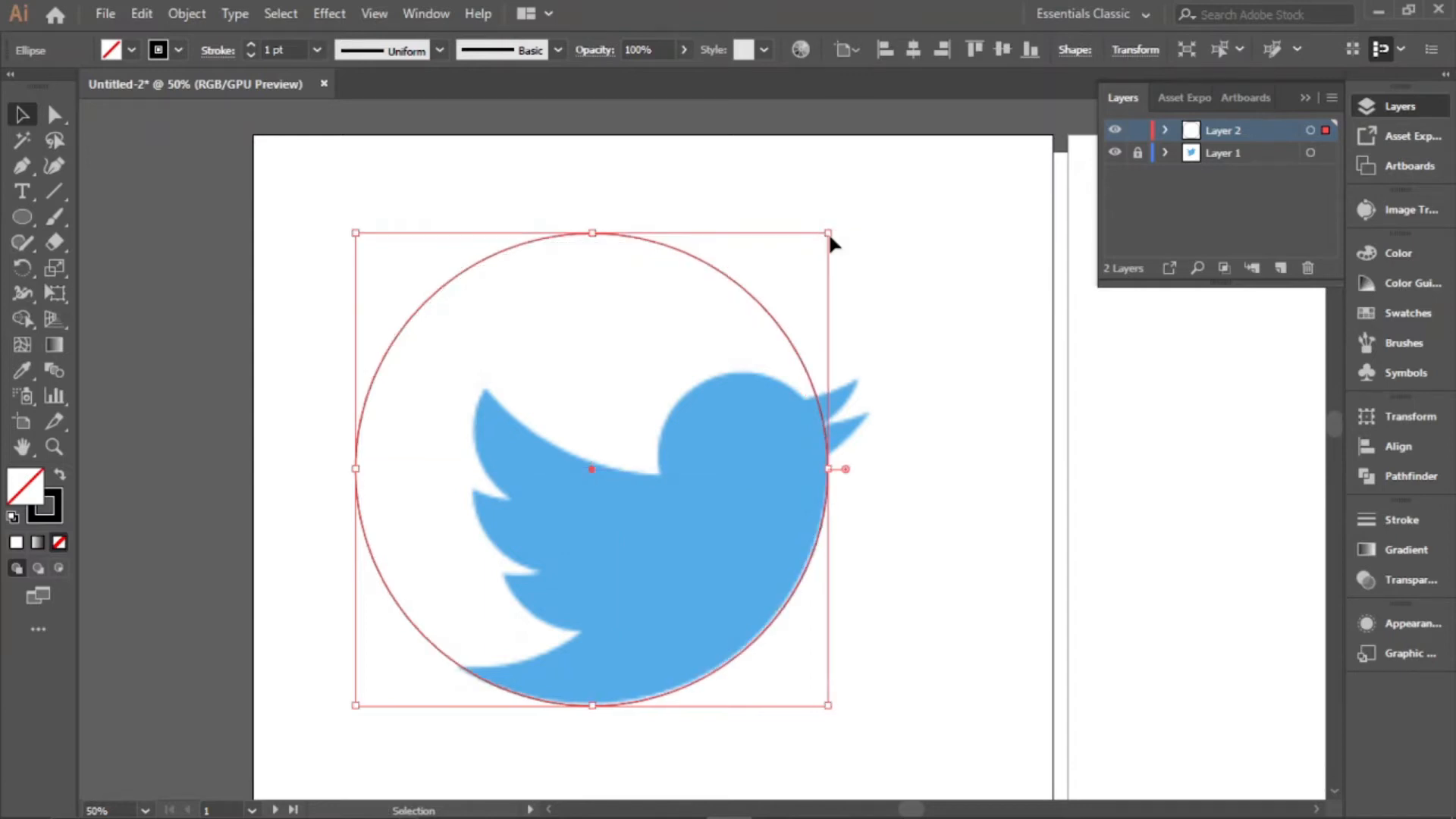
# Fine-tune the circle along the belly and chest outline by shifting it slightly and enlarging it to about 642 px
pyautogui.scroll(2, 762, 634)
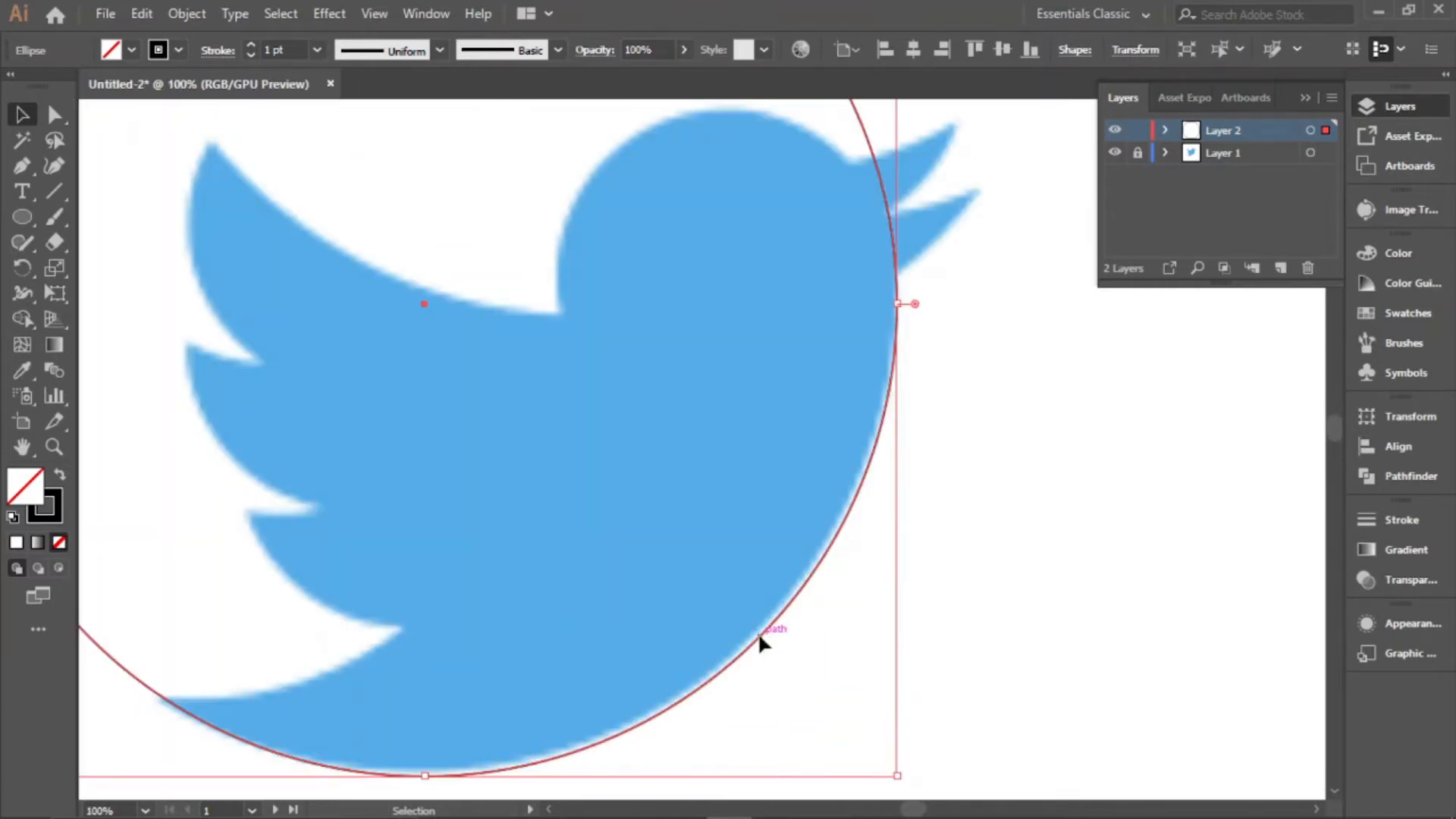
pyautogui.moveTo(758, 637); pyautogui.dragTo(751, 637)
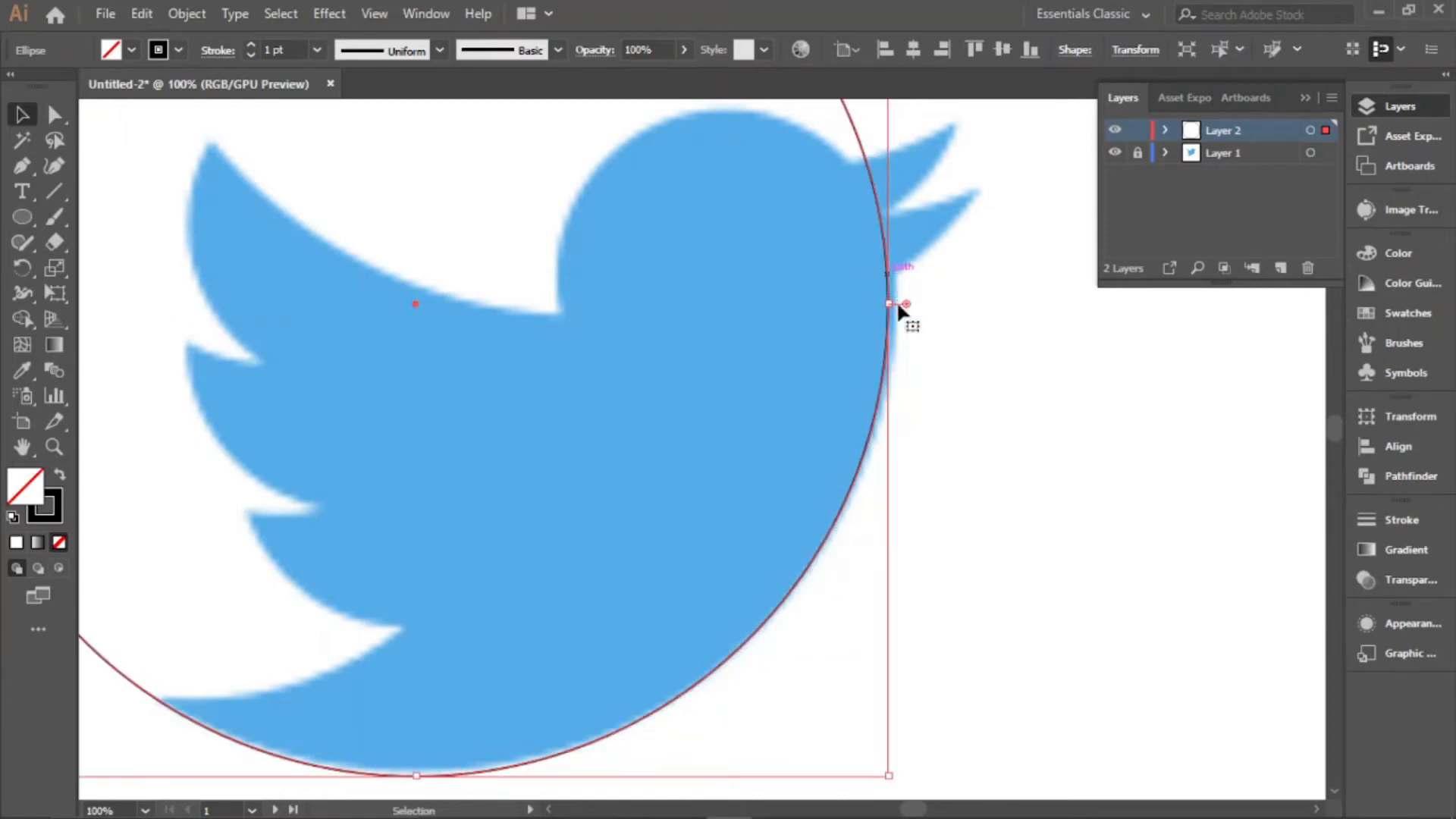
pyautogui.scroll(-3, 883, 251)
pyautogui.scroll(2, 879, 288)
pyautogui.scroll(3, 884, 351)
pyautogui.moveTo(916, 436); pyautogui.dragTo(924, 422)
pyautogui.scroll(-5, 923, 416)
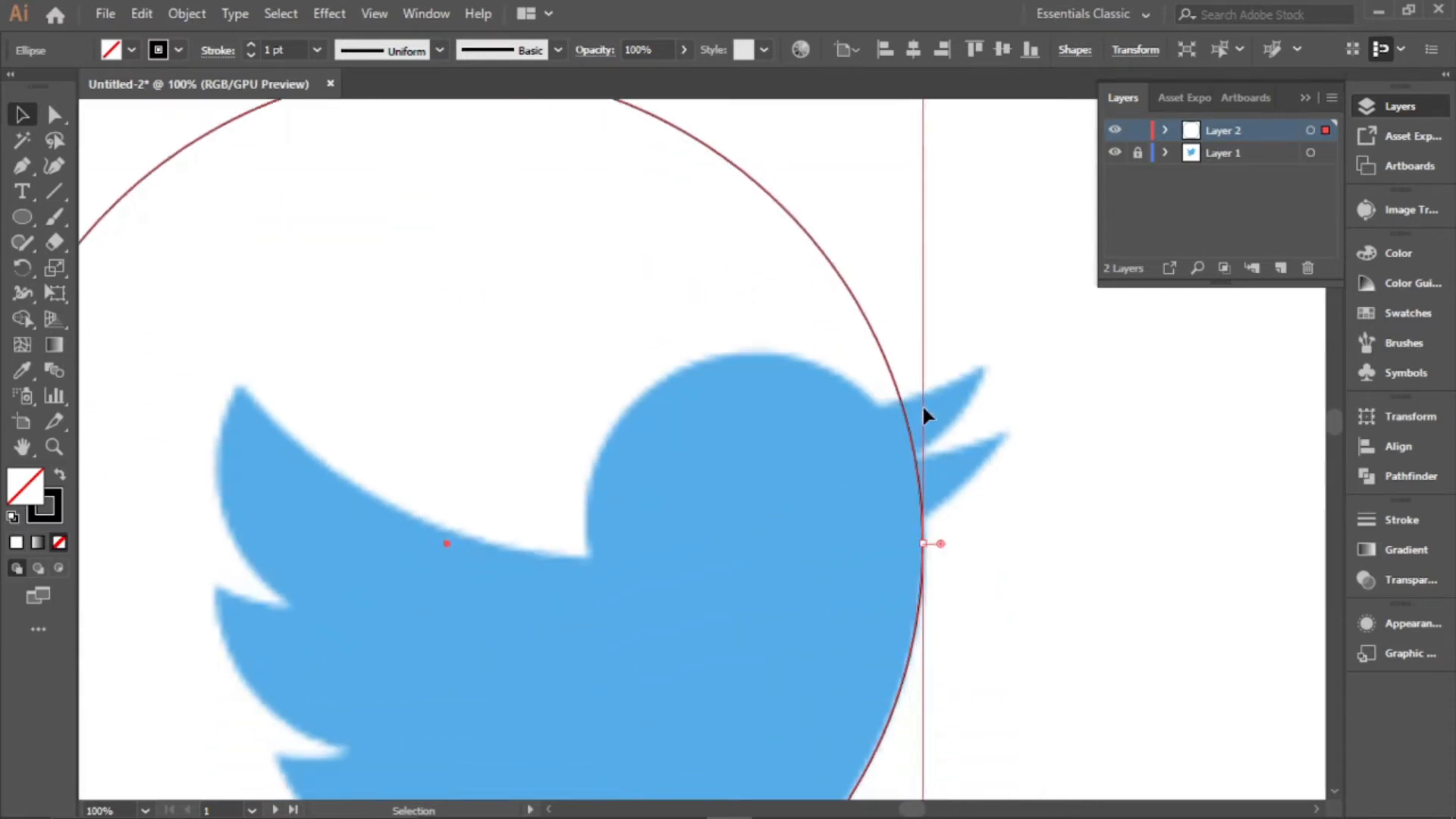
pyautogui.scroll(-3, 922, 408)
pyautogui.scroll(-2, 892, 552)
pyautogui.moveTo(790, 520); pyautogui.dragTo(689, 525)
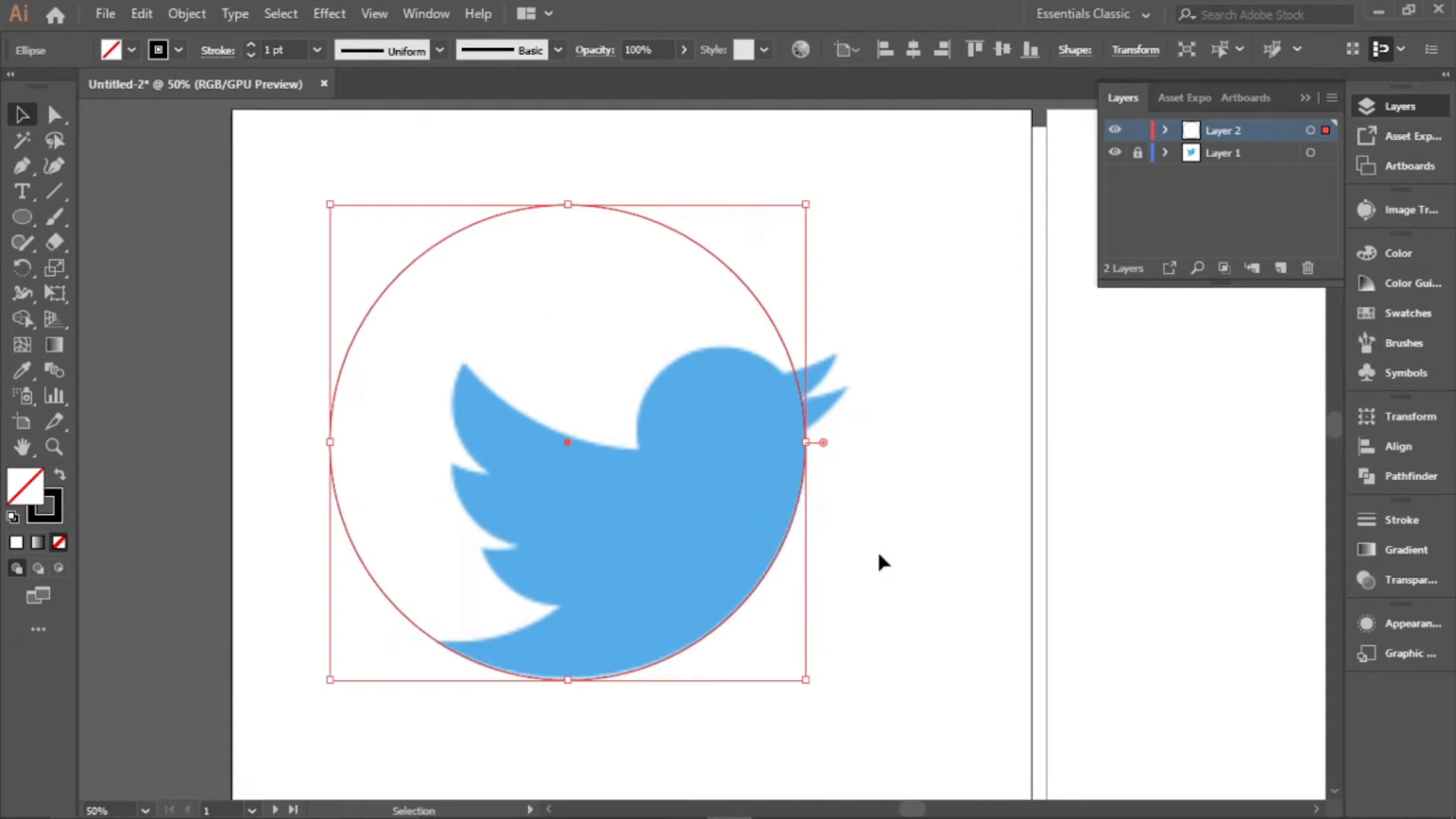
pyautogui.moveTo(602, 520); pyautogui.dragTo(628, 509)
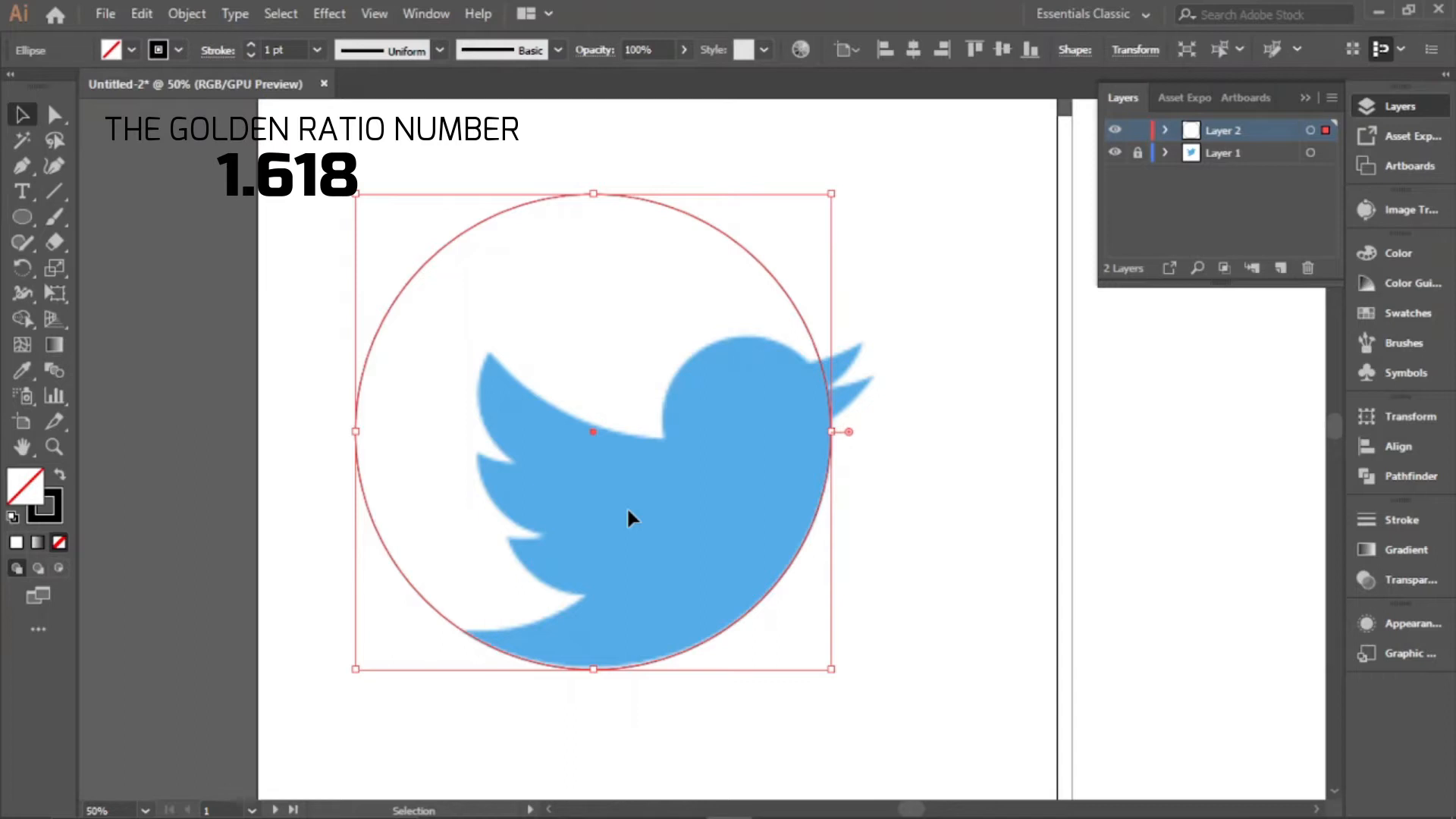
# Check the width of the circle around the bird in its transform values
pyautogui.scroll(-2, 649, 430)
pyautogui.scroll(-1, 648, 430)
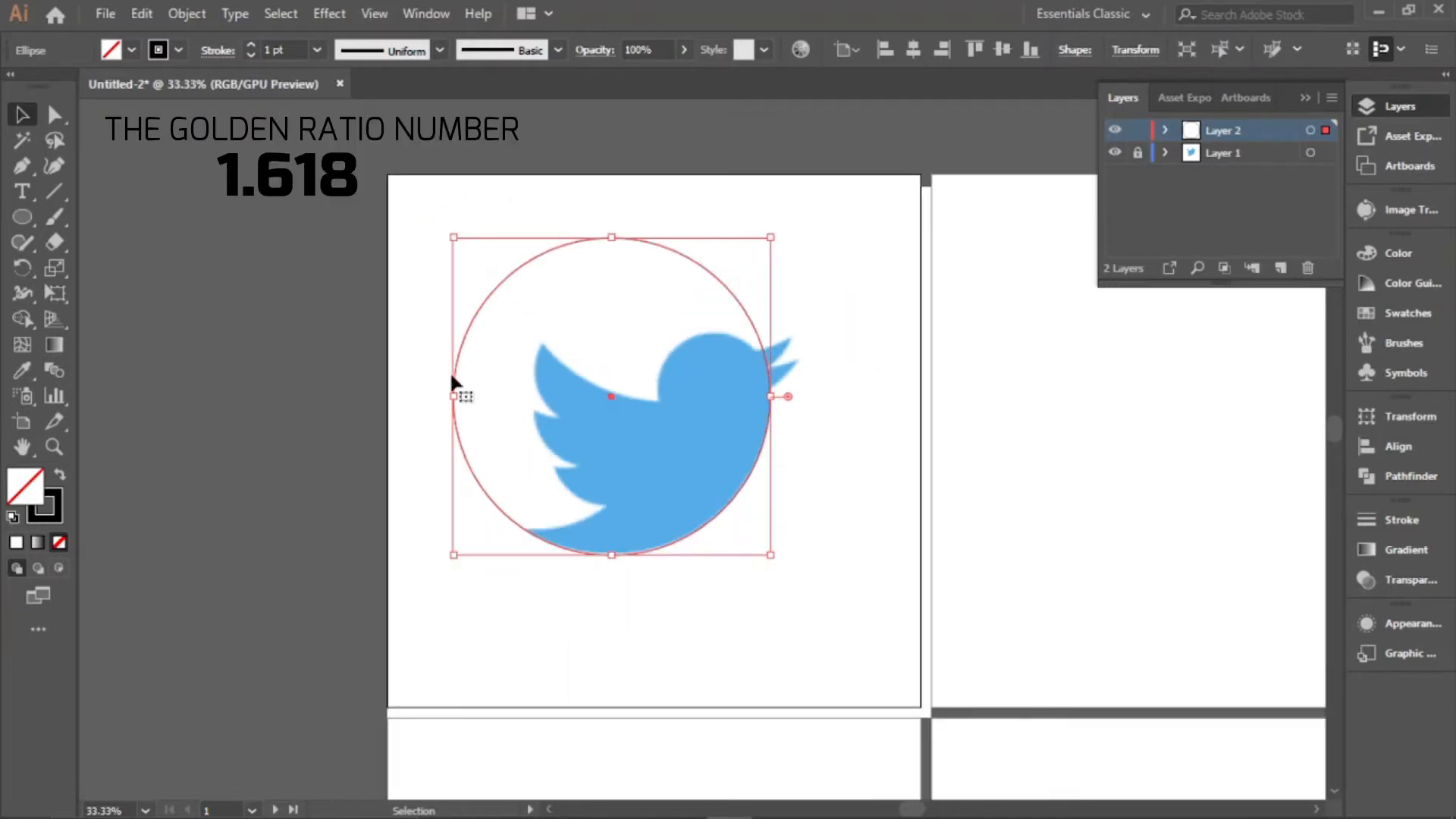
pyautogui.scroll(1, 561, 383)
pyautogui.scroll(1, 780, 286)
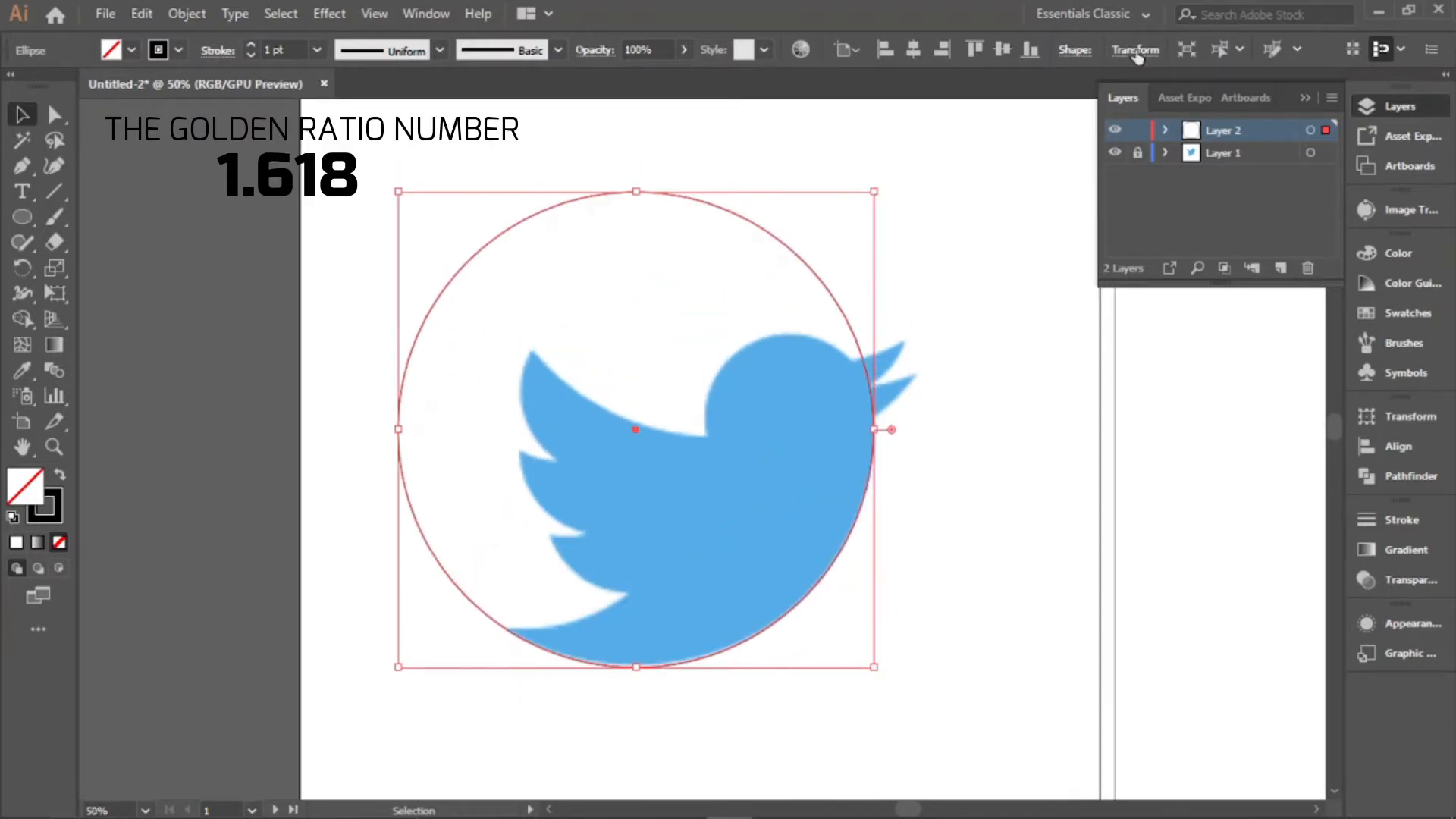
pyautogui.click(1135, 50)
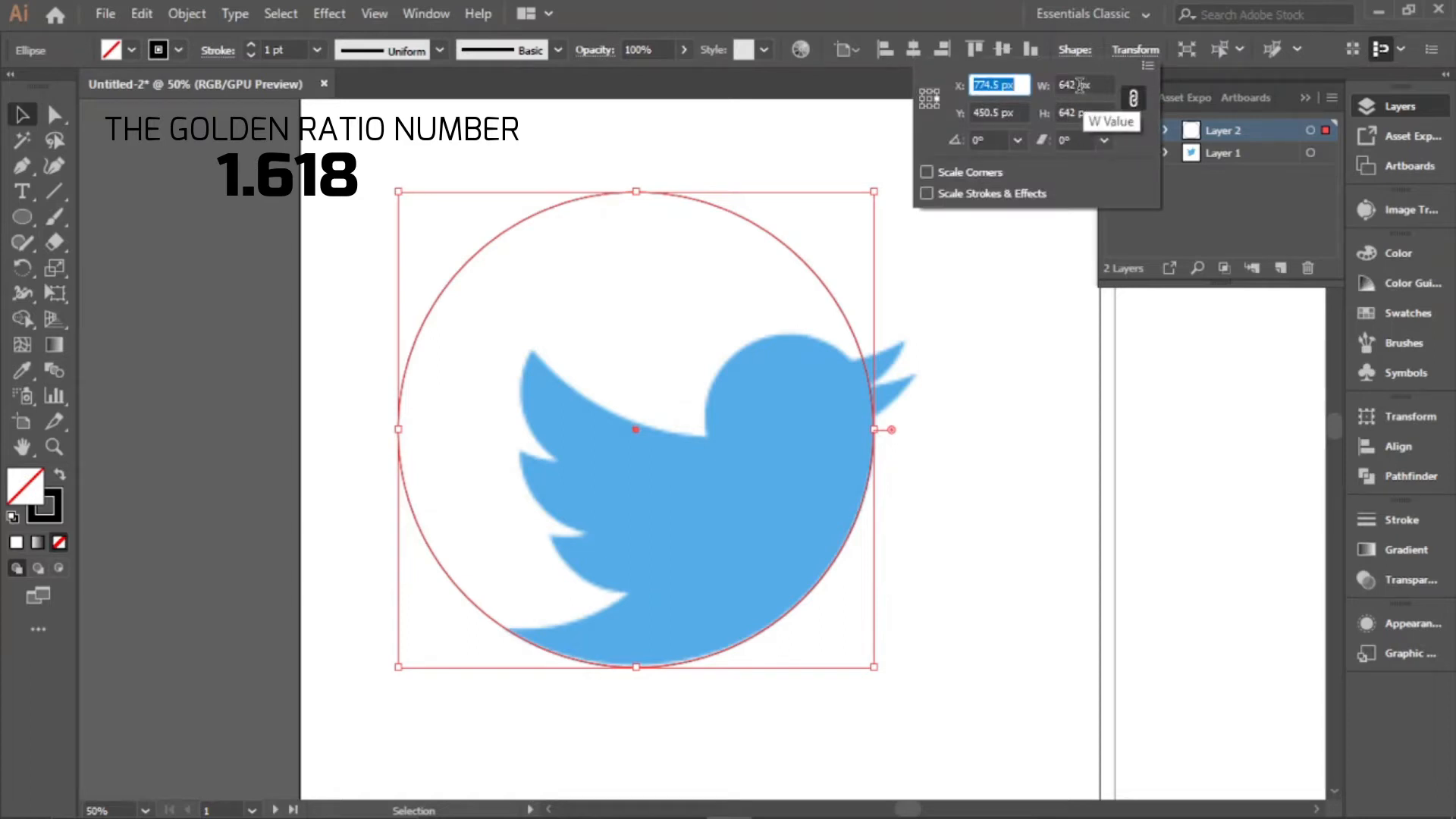
pyautogui.click(1076, 85)
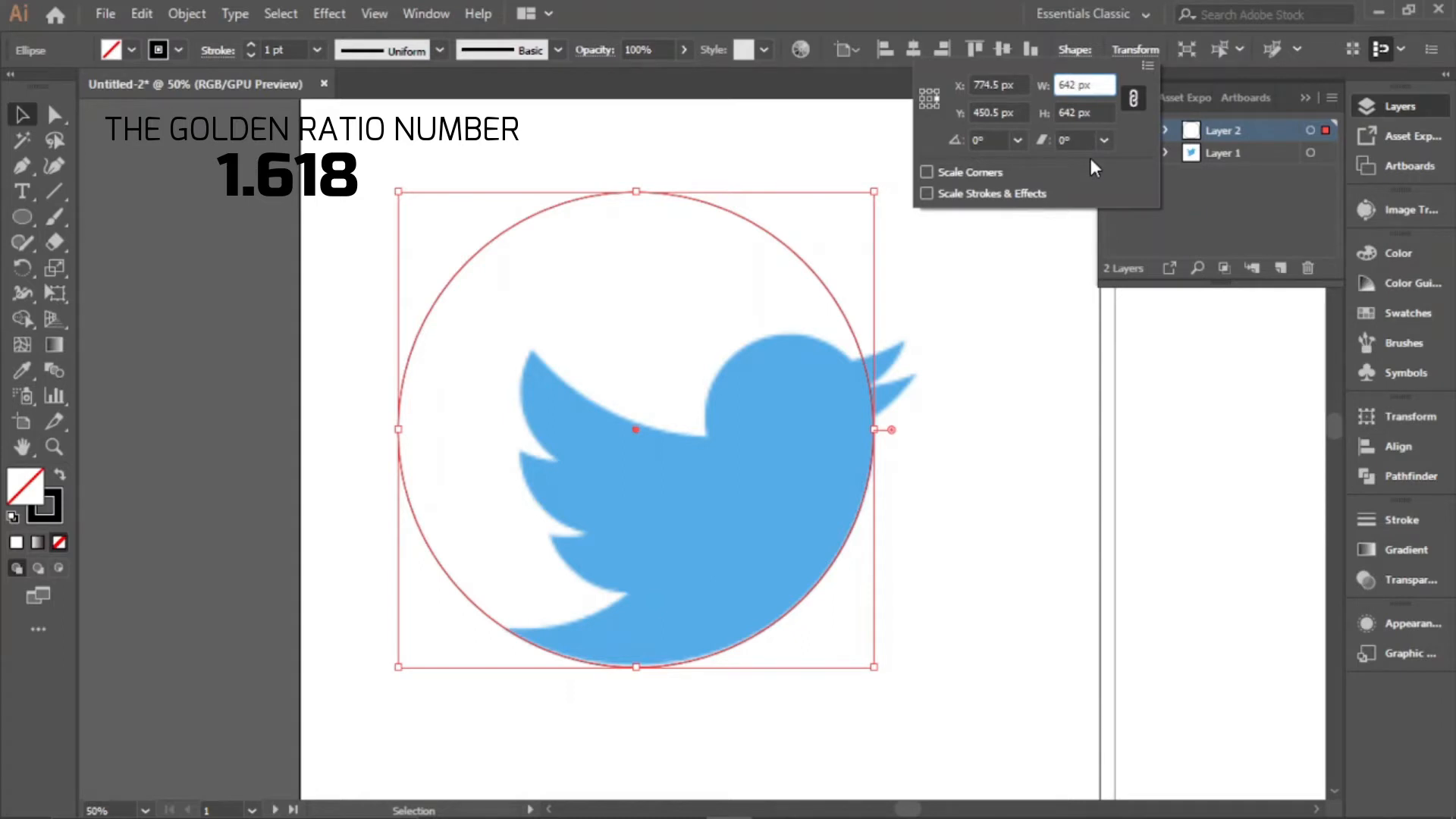
# Duplicate the circle horizontally onto the second artboard beside the bird
pyautogui.scroll(-3, 757, 411)
pyautogui.scroll(1, 796, 409)
pyautogui.moveTo(793, 392); pyautogui.dragTo(1151, 388)
pyautogui.moveTo(1040, 364); pyautogui.dragTo(798, 345)
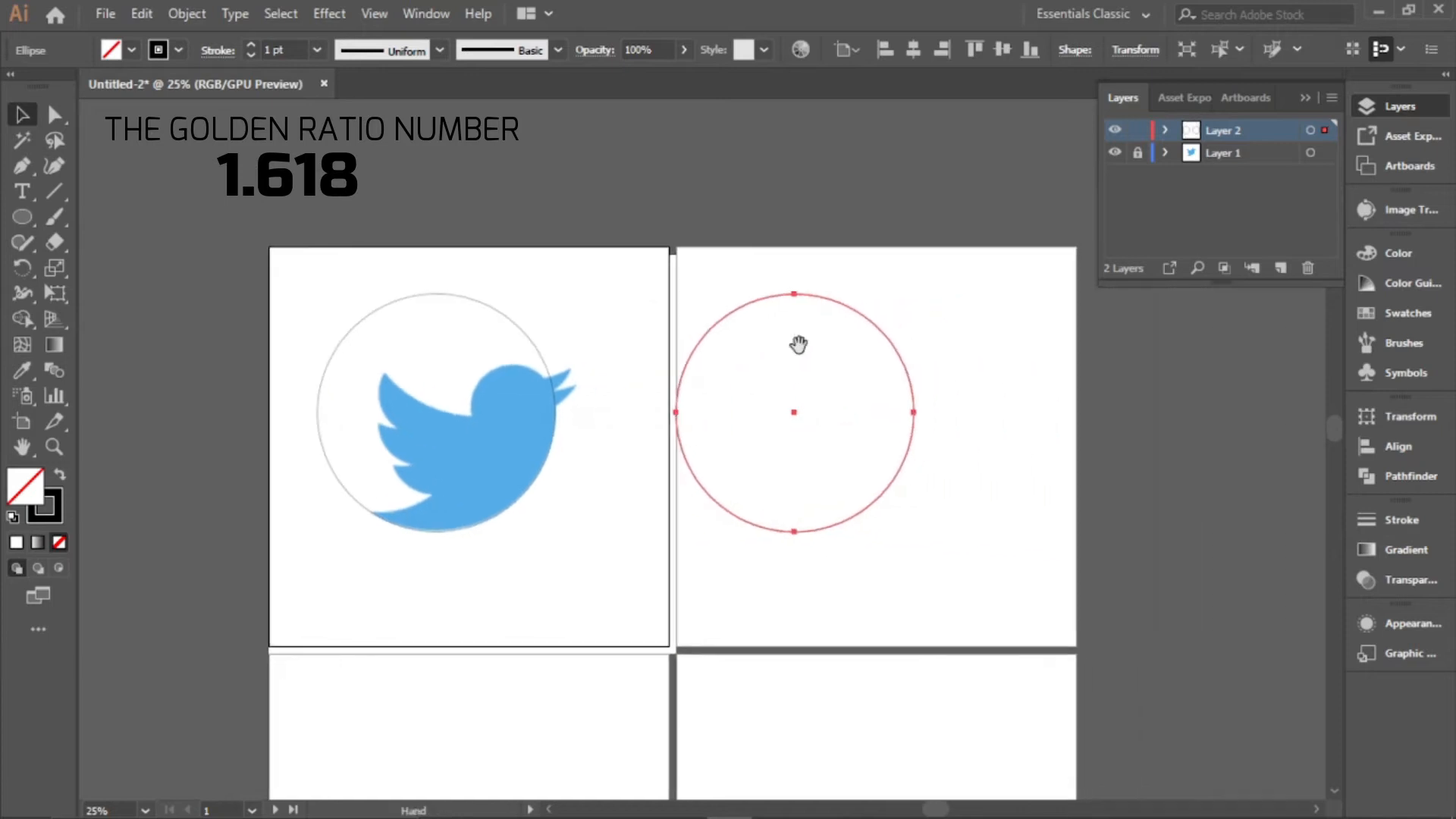
# Scale the duplicated circle down proportionally by the golden ratio, setting its width to 642/1.618 px
pyautogui.click(1135, 49)
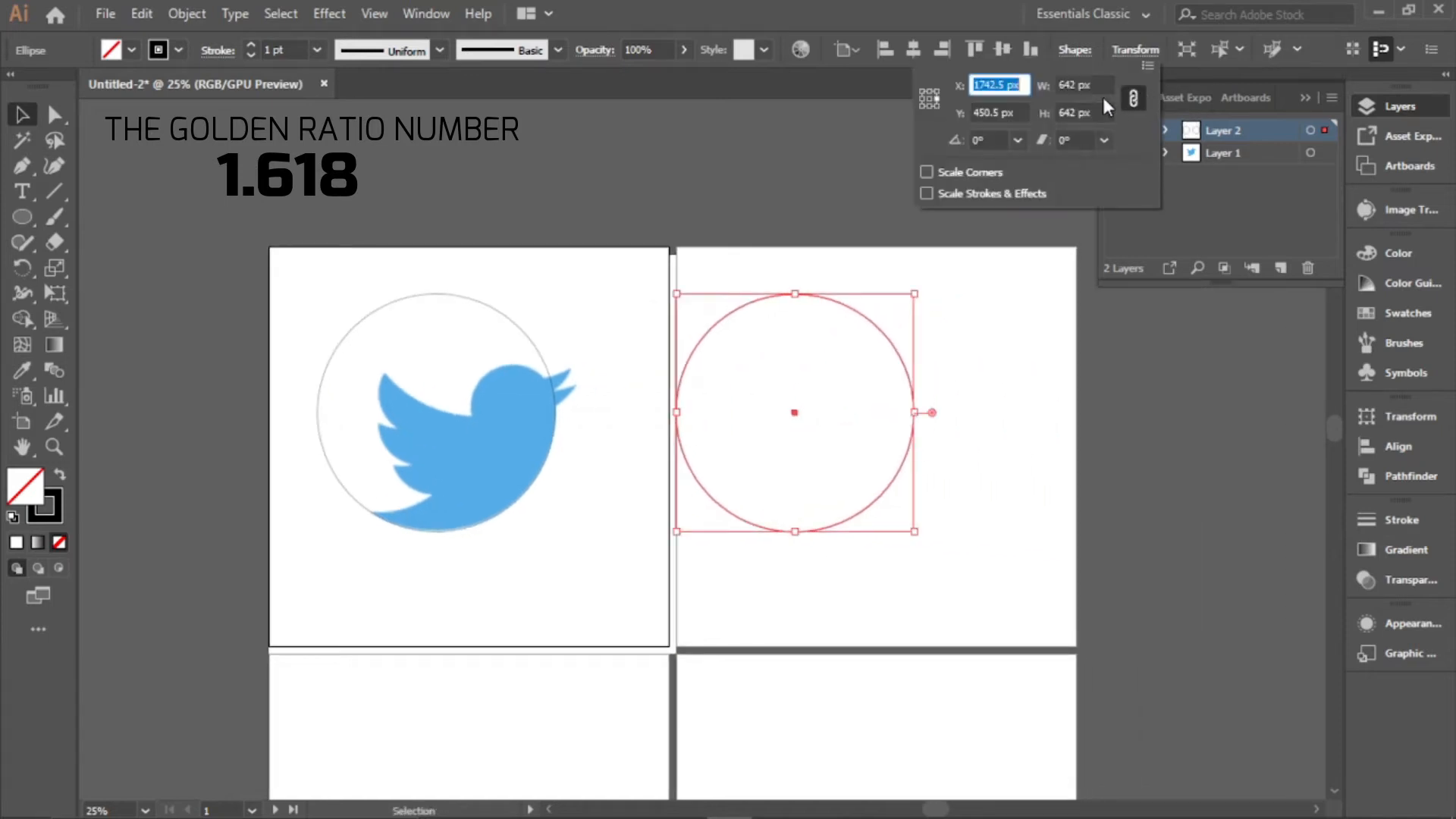
pyautogui.click(1077, 85)
pyautogui.write('/')
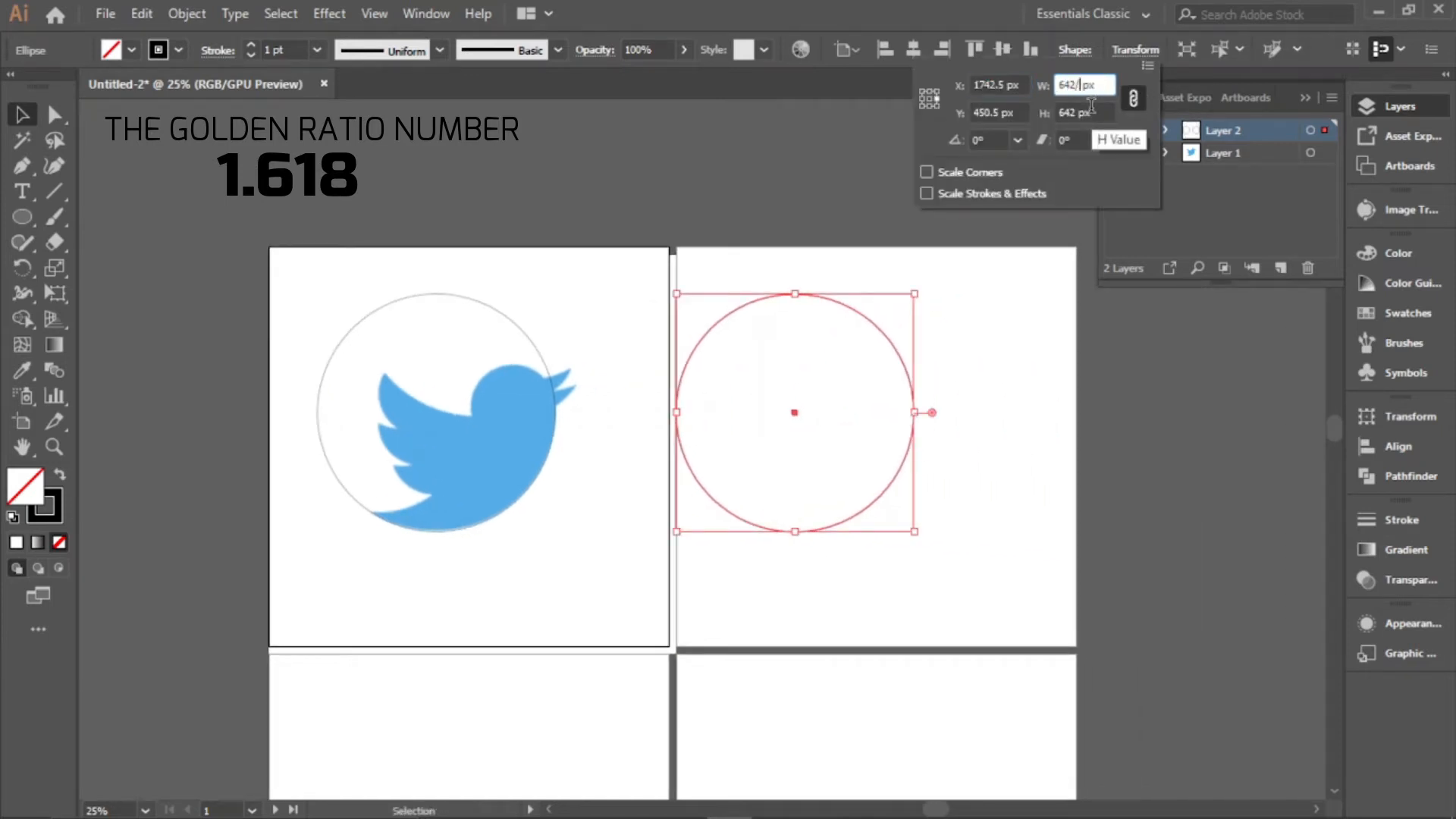
pyautogui.write('1.618')
pyautogui.press('Return')
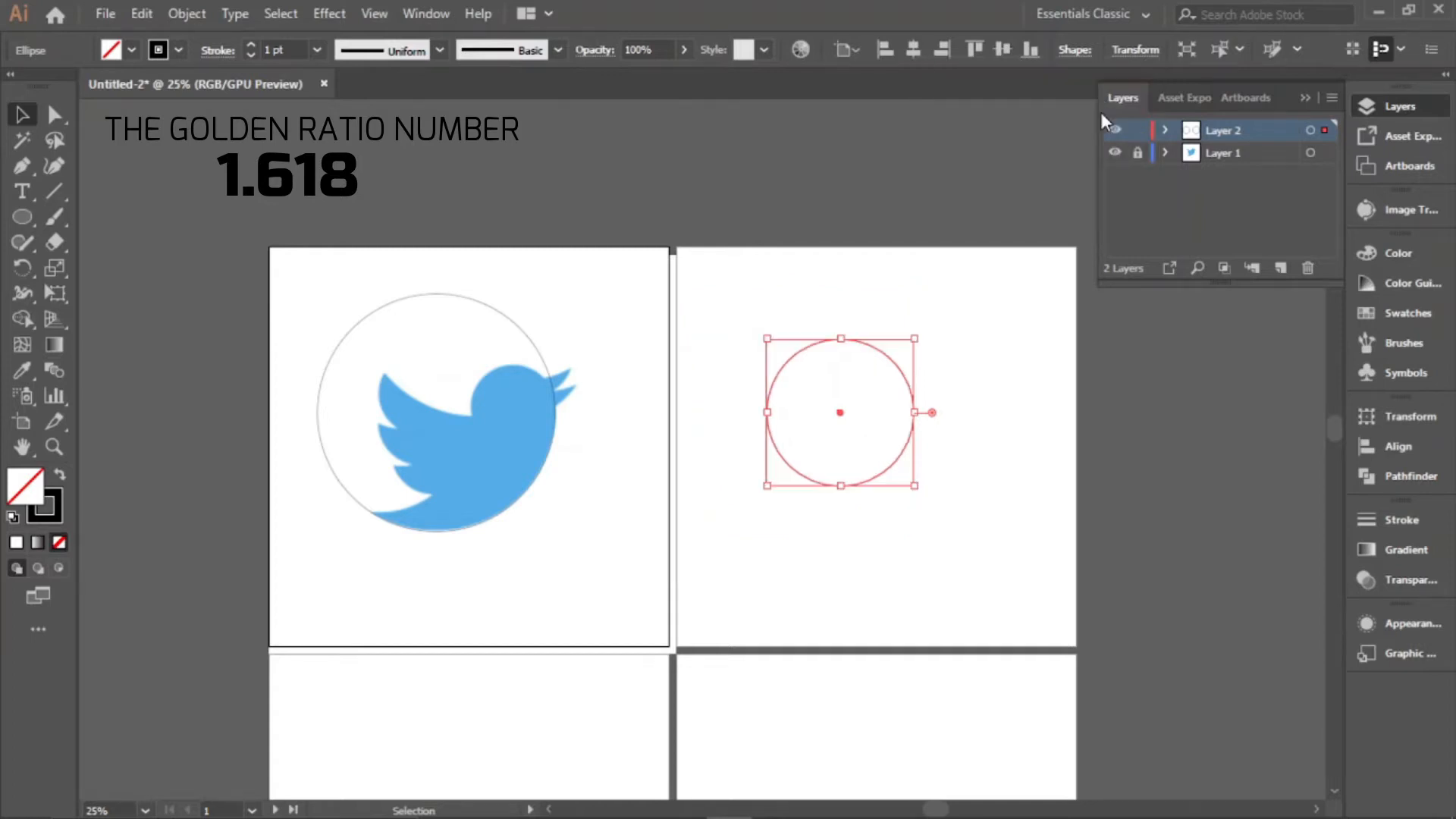
pyautogui.moveTo(611, 397); pyautogui.dragTo(759, 389)
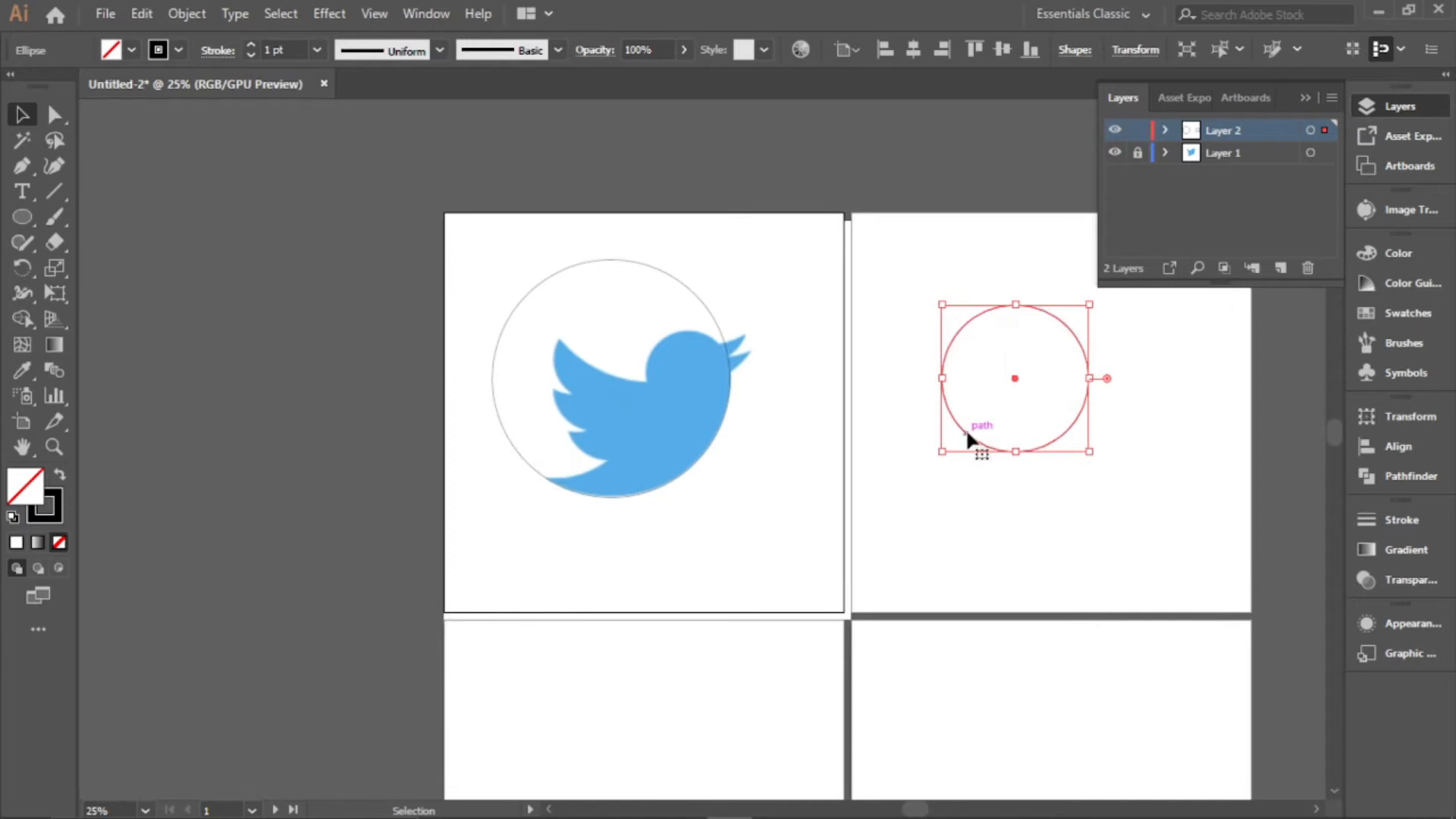
# Duplicate the scaled circle from the second artboard onto the bird so that it follows the tail's upper edge
pyautogui.moveTo(967, 434); pyautogui.dragTo(507, 462)
pyautogui.scroll(5, 569, 480)
pyautogui.moveTo(661, 439); pyautogui.dragTo(938, 455)
pyautogui.scroll(-5, 611, 436)
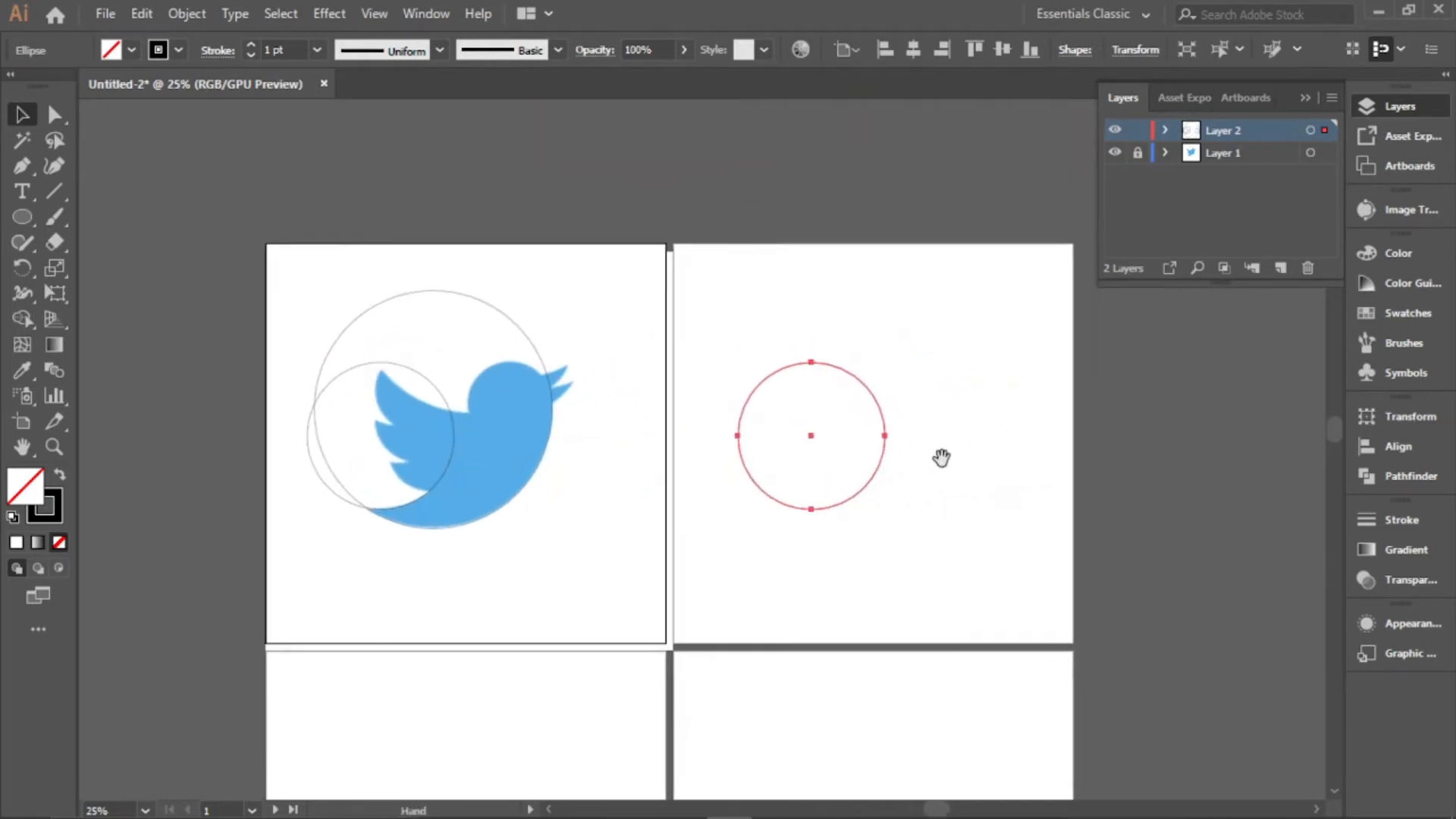
# Scale the circle on the second artboard down proportionally by the golden ratio, setting its width to 396.786/1.618 px
pyautogui.click(1123, 59)
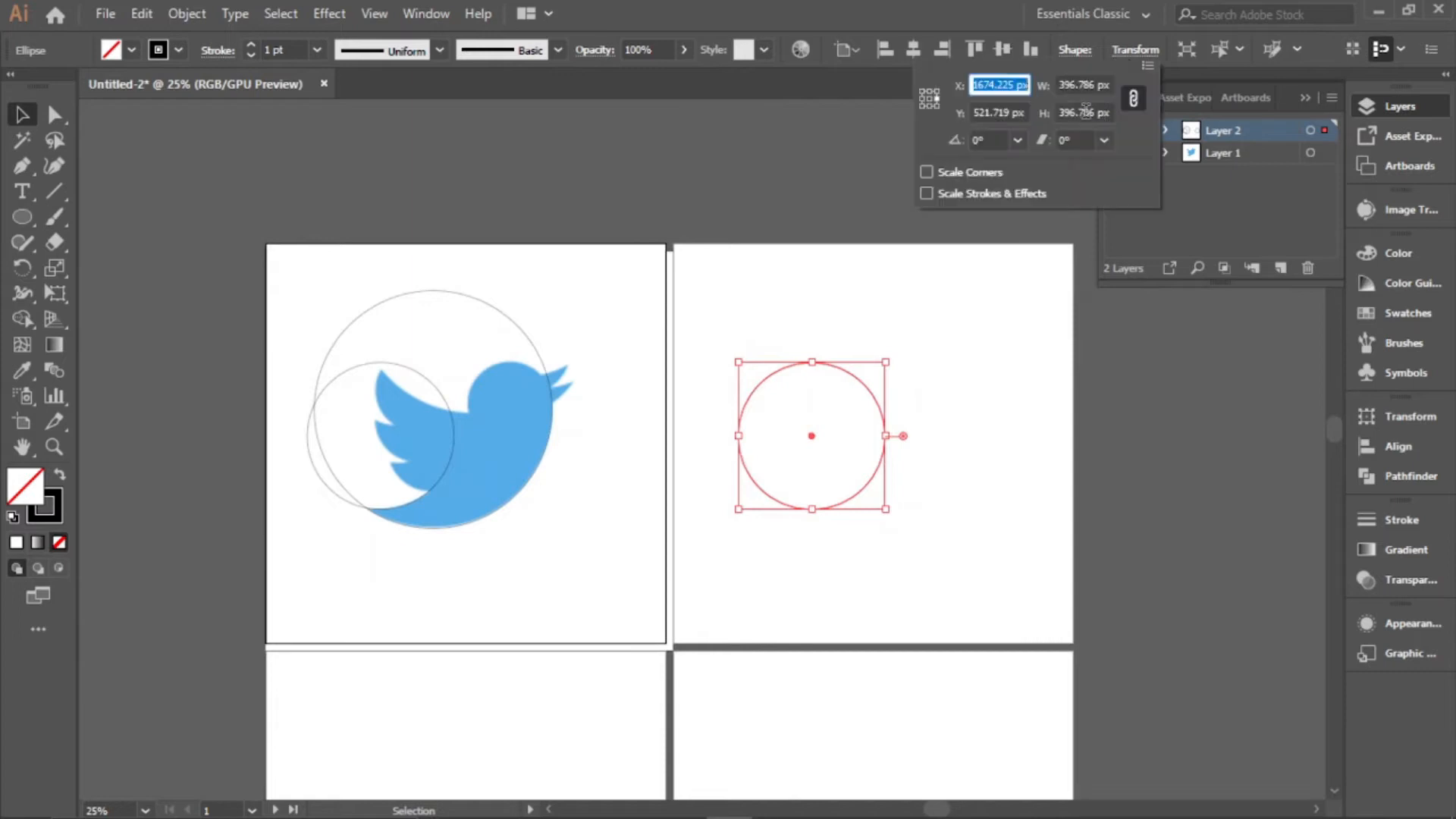
pyautogui.click(1092, 85)
pyautogui.write('/1')
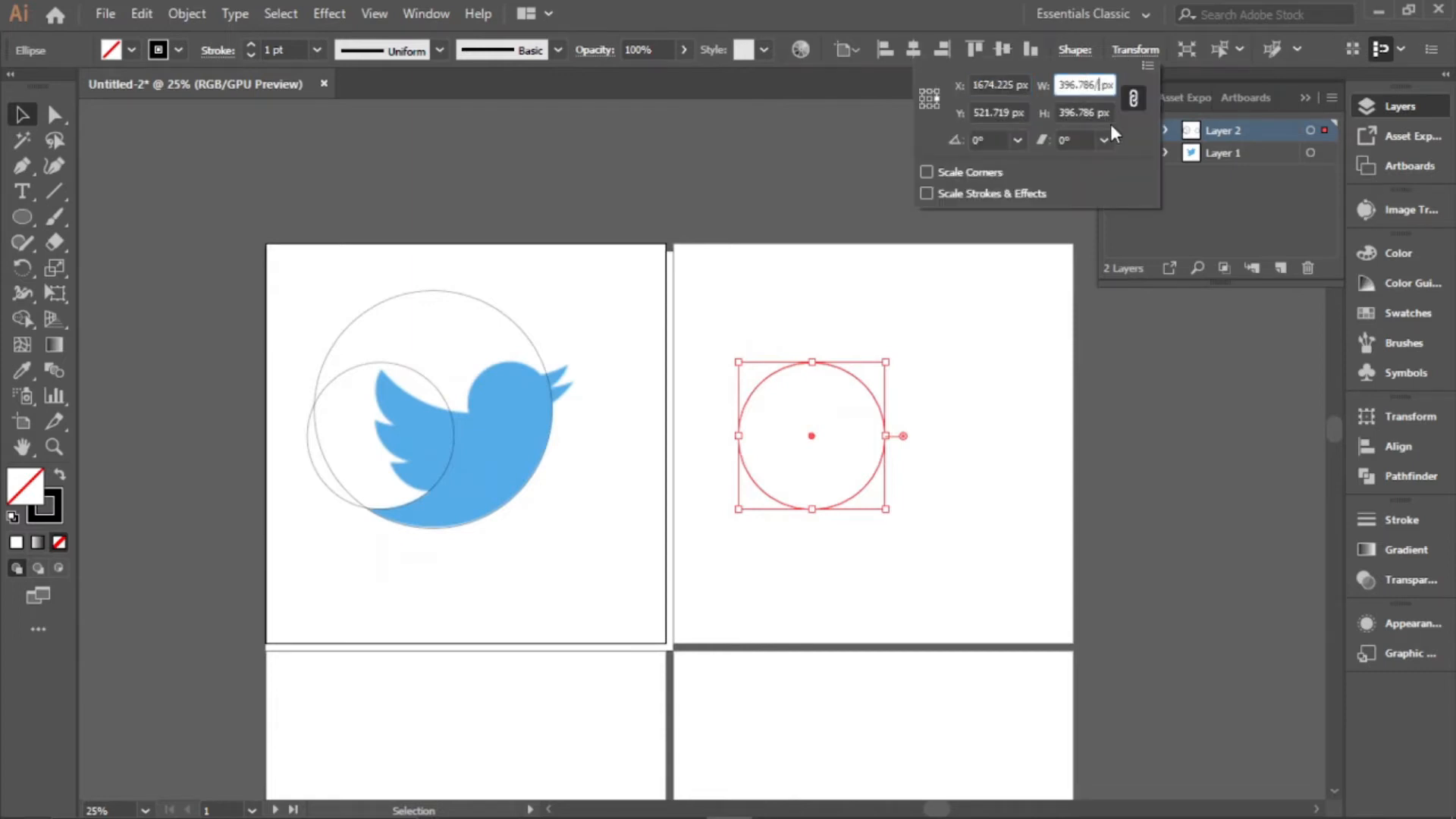
pyautogui.write('.618')
pyautogui.press('Return')
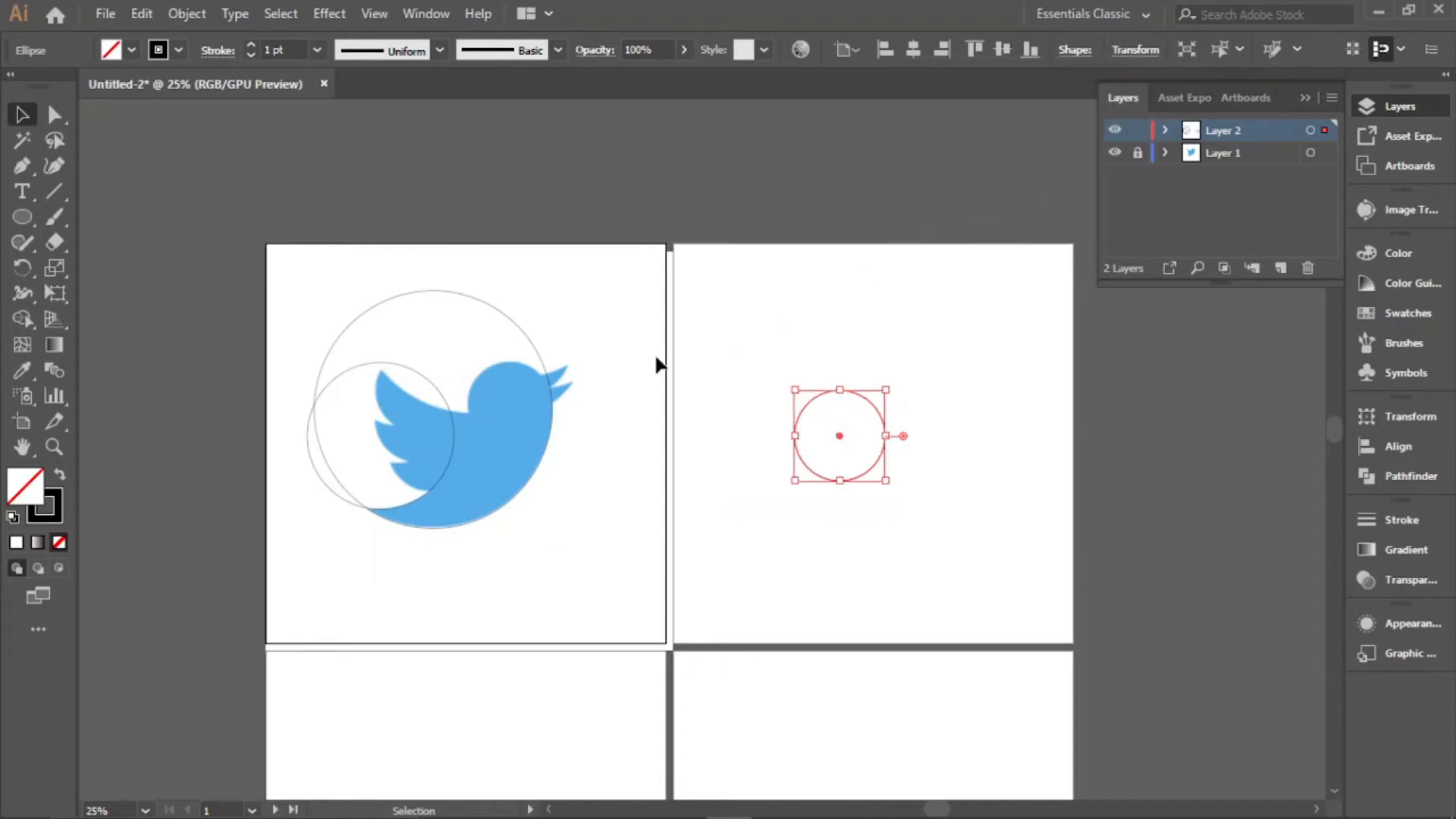
# Duplicate the small circle from the second artboard onto the bird along the outer curve of the lowest wing feather
pyautogui.moveTo(654, 353); pyautogui.dragTo(802, 364)
pyautogui.moveTo(990, 463); pyautogui.dragTo(588, 451)
pyautogui.moveTo(584, 476); pyautogui.dragTo(543, 399)
pyautogui.scroll(6, 587, 476)
pyautogui.scroll(-2, 675, 515)
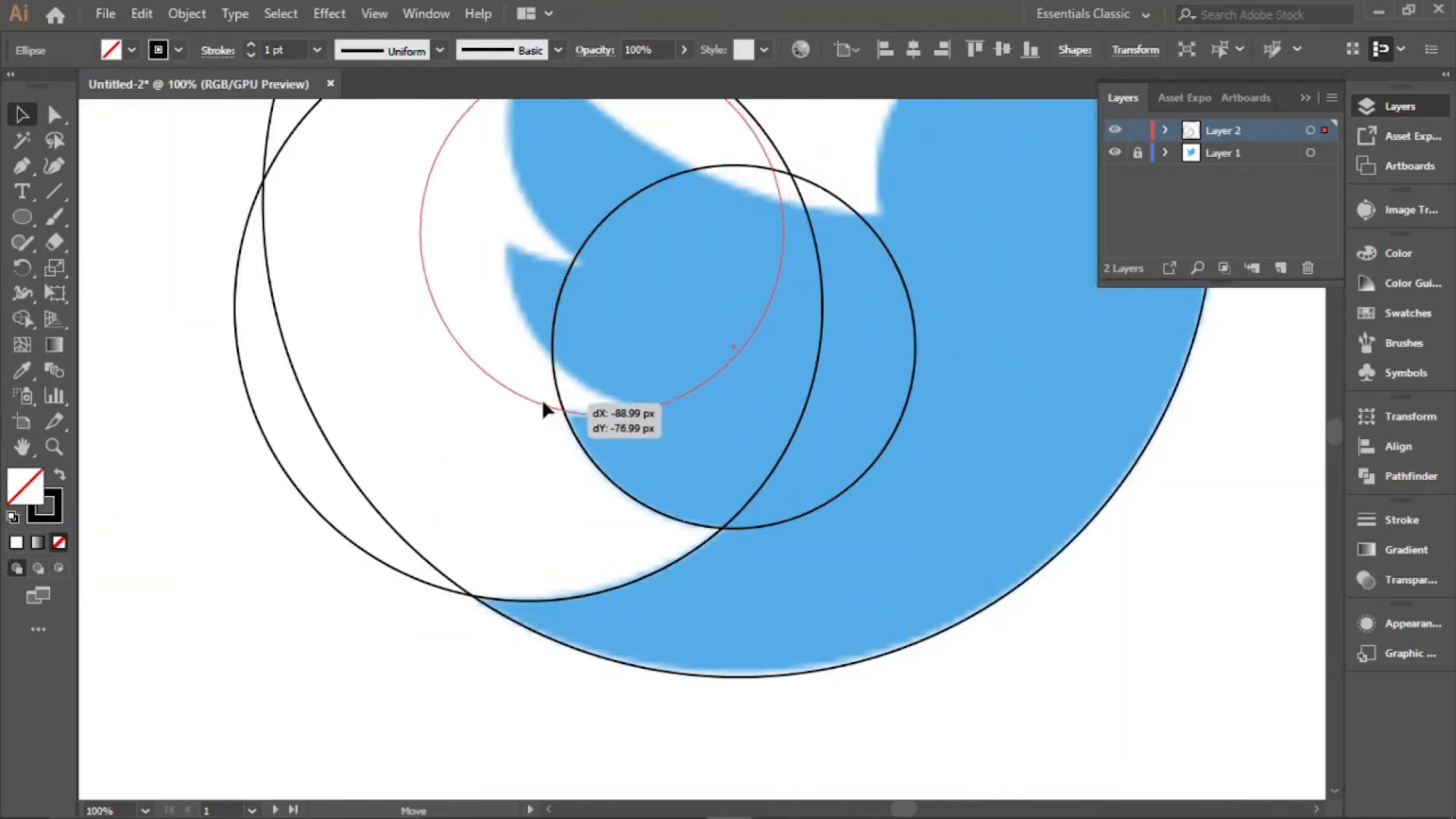
pyautogui.scroll(3, 617, 419)
pyautogui.scroll(-4, 653, 474)
pyautogui.hotkey('ctrl', 'z')
# Duplicate the small circle and align the copy with the upper edge of the lowest wing feather
pyautogui.scroll(1, 659, 519)
pyautogui.moveTo(671, 523); pyautogui.dragTo(546, 413)
pyautogui.scroll(3, 639, 442)
pyautogui.moveTo(650, 419); pyautogui.dragTo(651, 408)
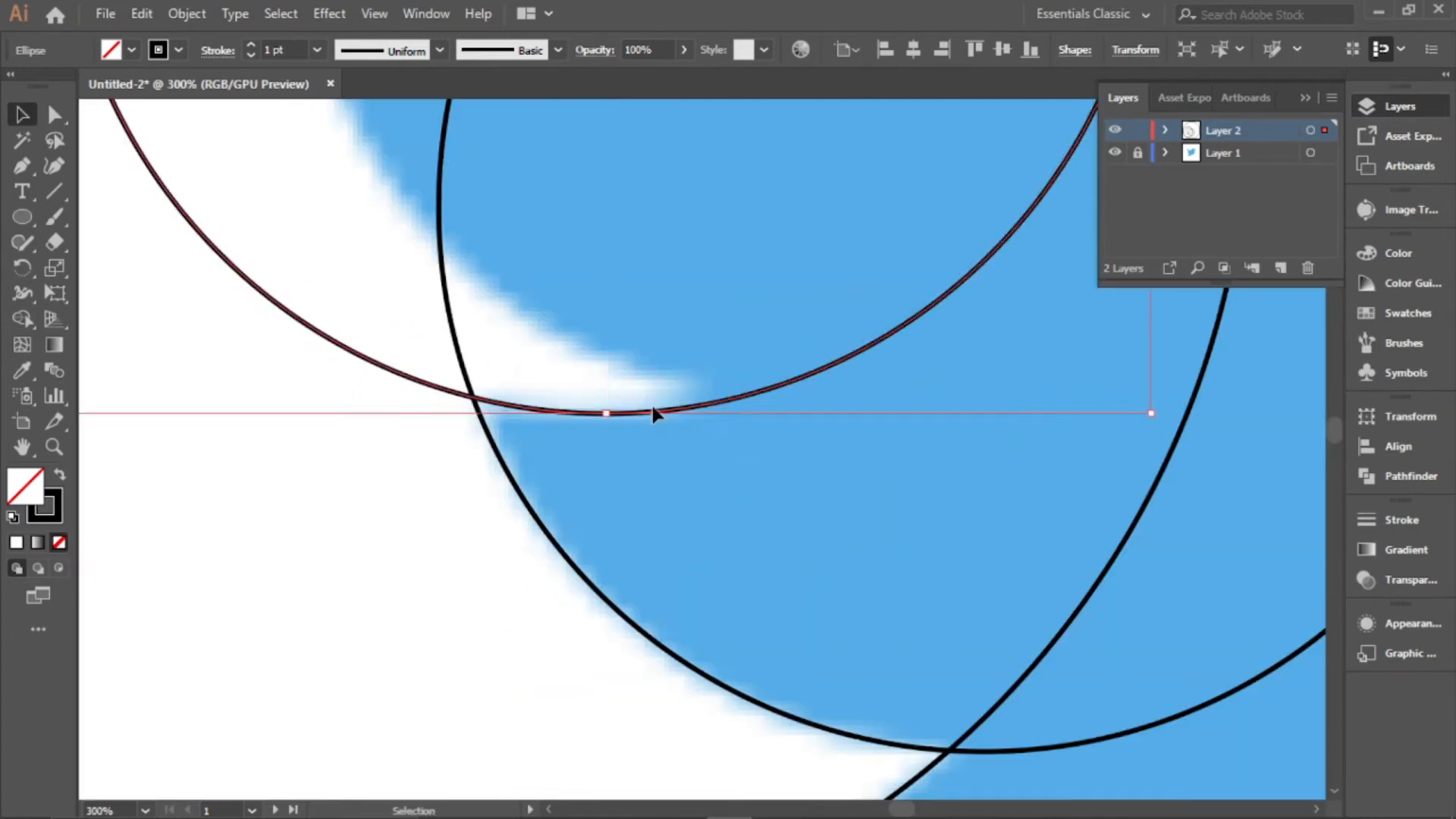
# Place further copies of the small circle along the middle feather's outer and upper edges and the top feather's outer edge
pyautogui.scroll(-4, 653, 433)
pyautogui.scroll(1, 609, 387)
pyautogui.moveTo(589, 517); pyautogui.dragTo(579, 367)
pyautogui.scroll(4, 599, 401)
pyautogui.moveTo(605, 428); pyautogui.dragTo(606, 432)
pyautogui.scroll(-4, 625, 459)
pyautogui.moveTo(642, 483); pyautogui.dragTo(744, 521)
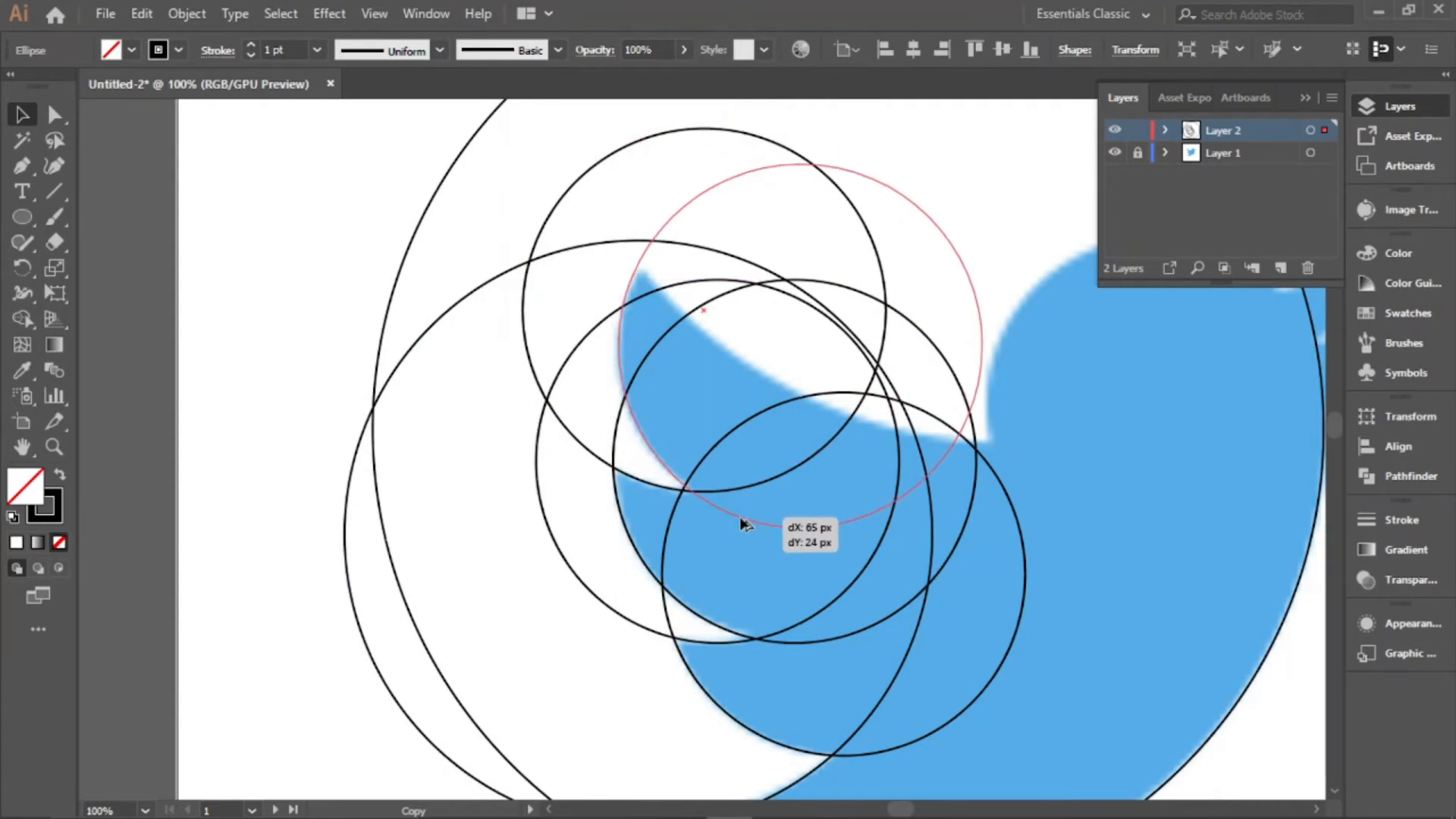
# Duplicate the small circle from the top wing feather onto the bird's head
pyautogui.scroll(-1, 579, 380)
pyautogui.moveTo(706, 471); pyautogui.dragTo(919, 368)
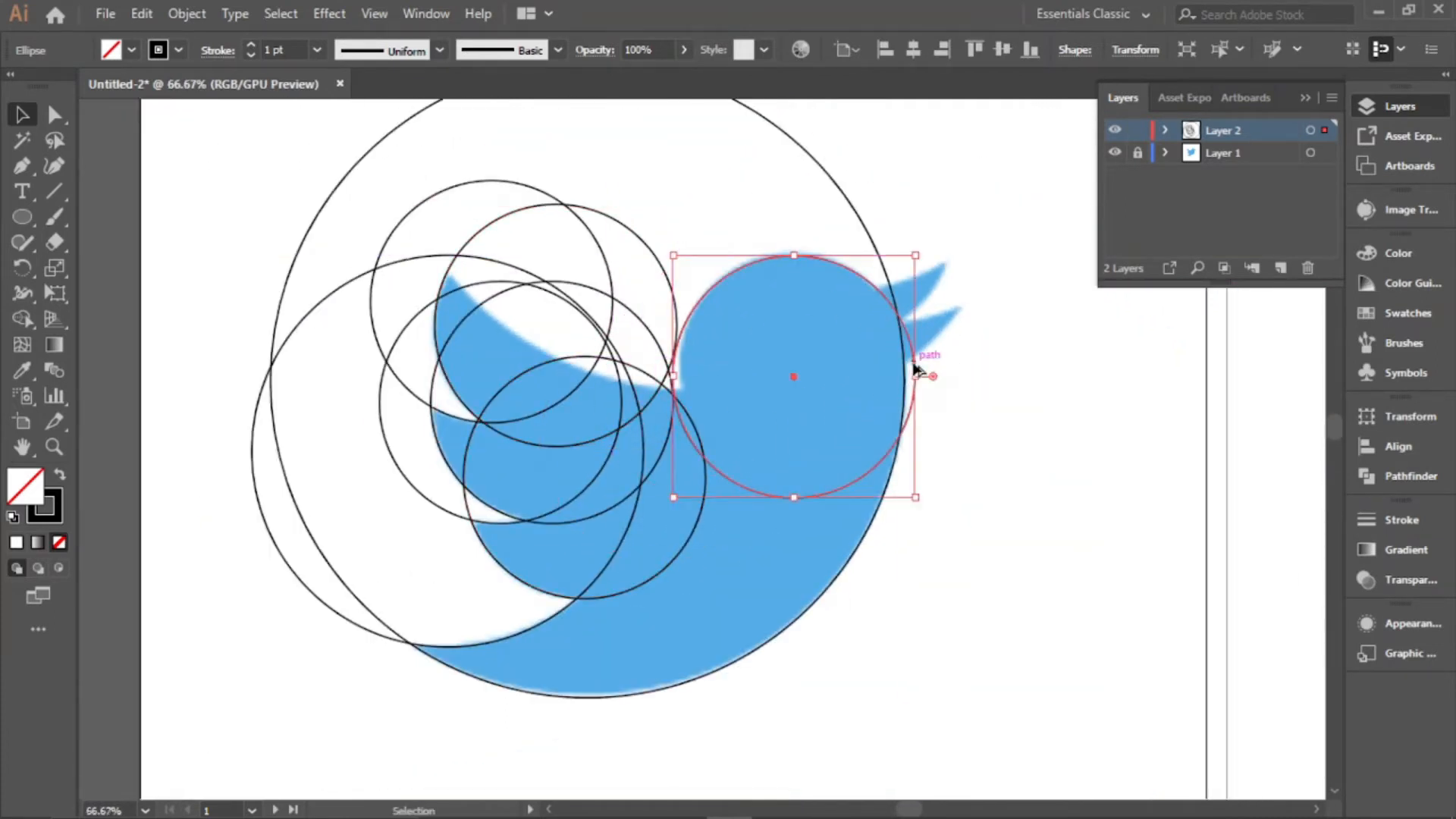
pyautogui.scroll(4, 864, 277)
pyautogui.scroll(-2, 935, 352)
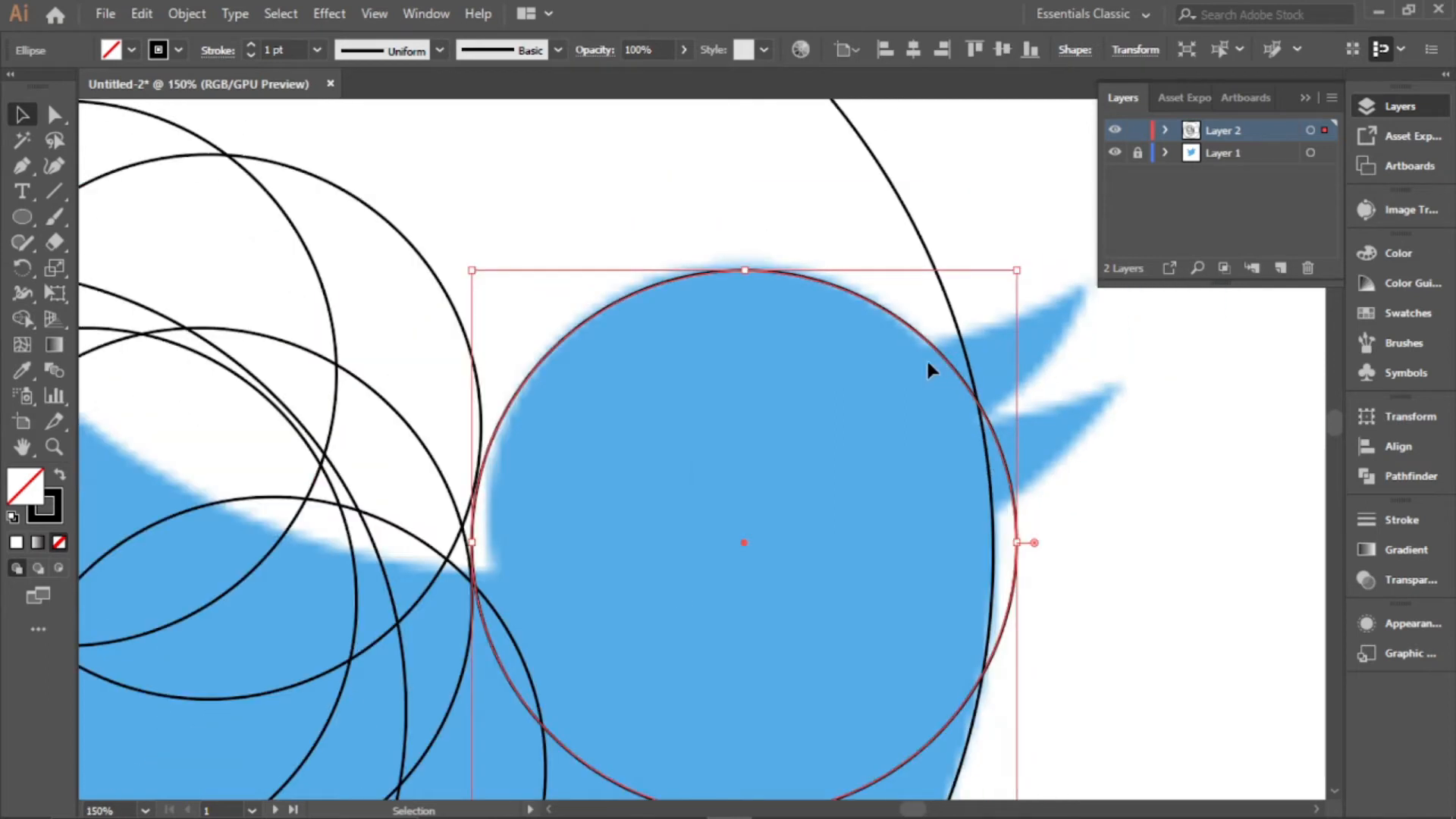
# Nudge the head circle slightly up and to the left so that it matches the head's outline
pyautogui.scroll(1, 878, 294)
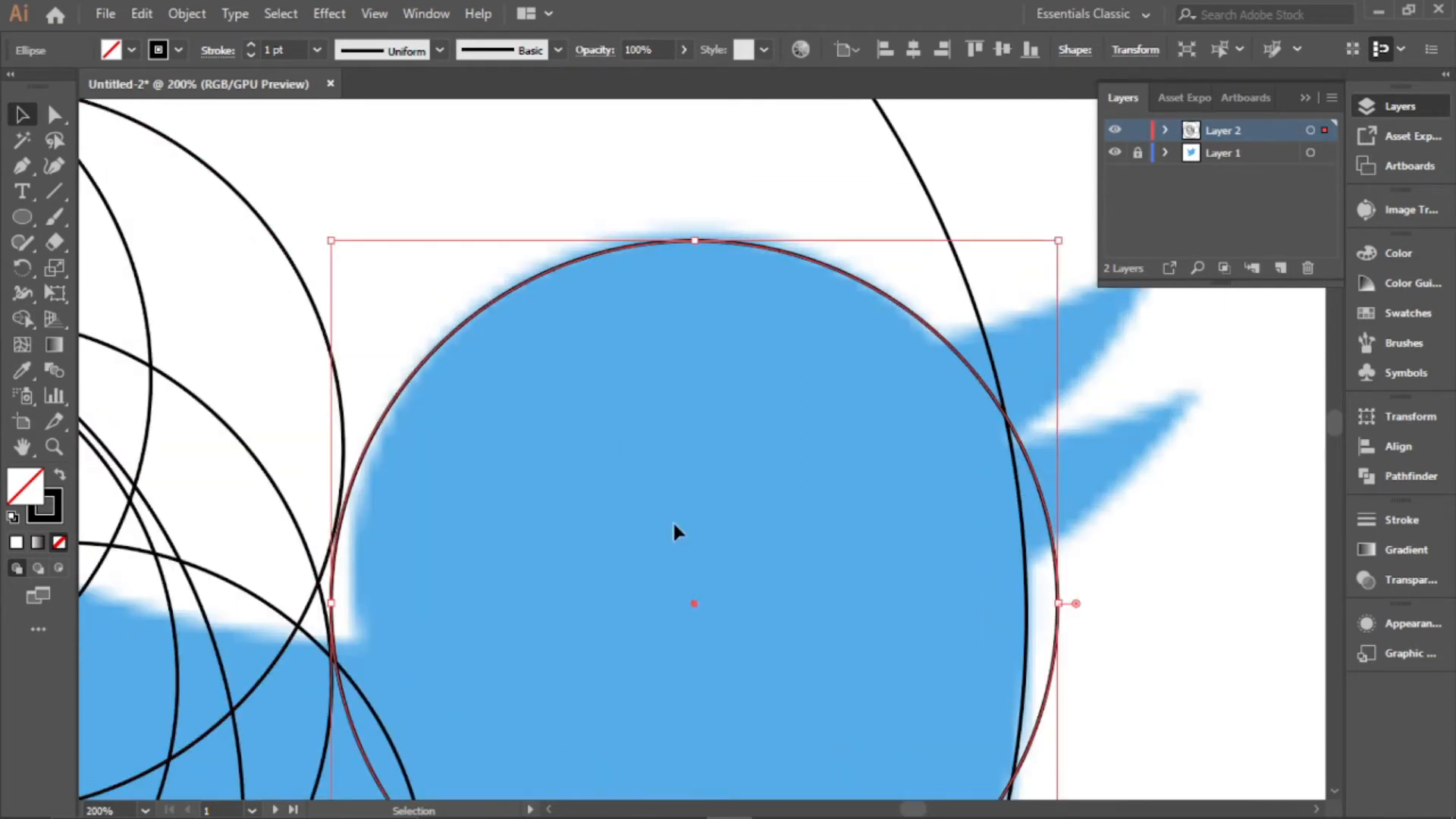
pyautogui.scroll(1, 958, 362)
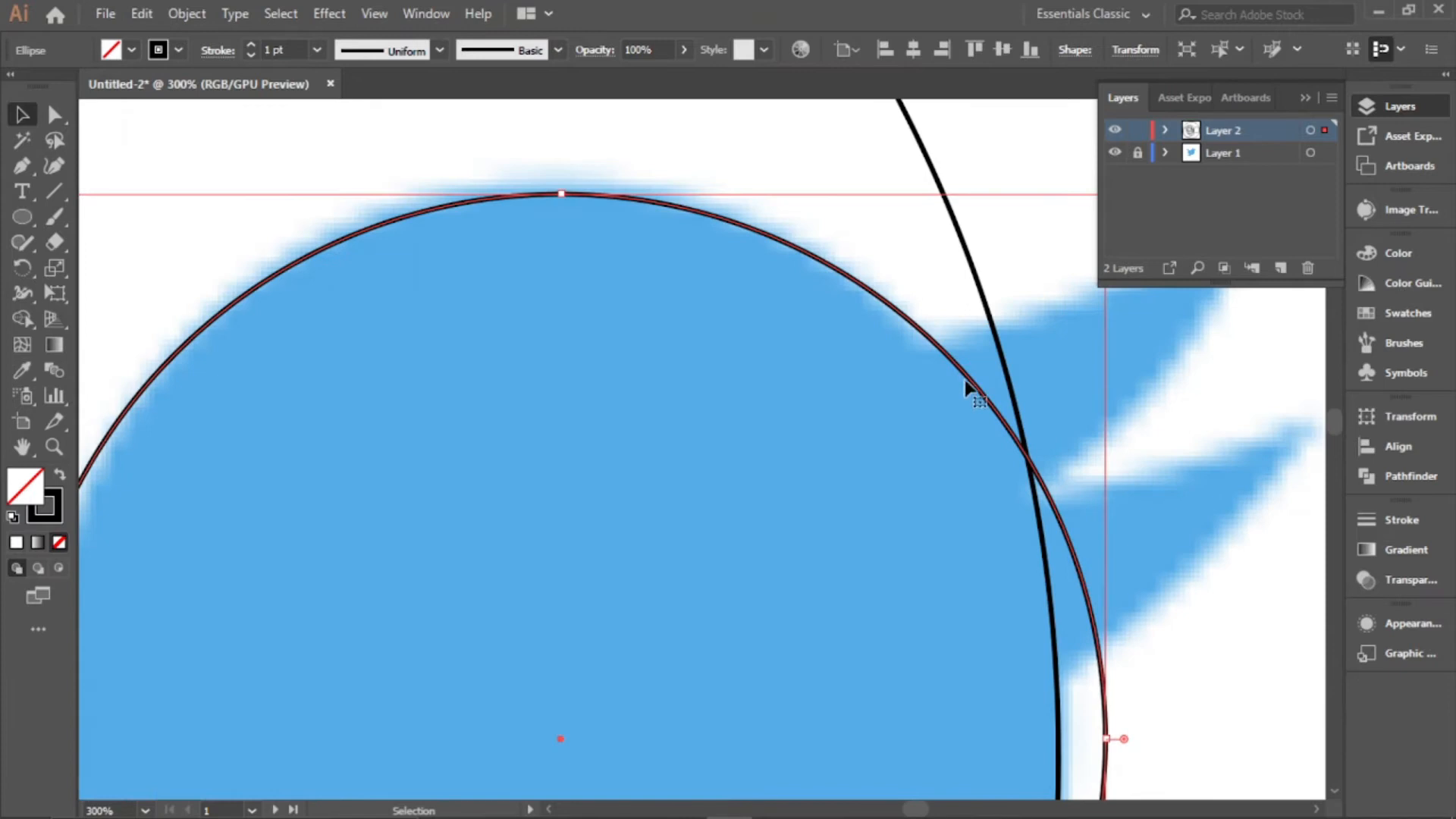
pyautogui.moveTo(973, 388); pyautogui.dragTo(957, 368)
pyautogui.scroll(-2, 957, 368)
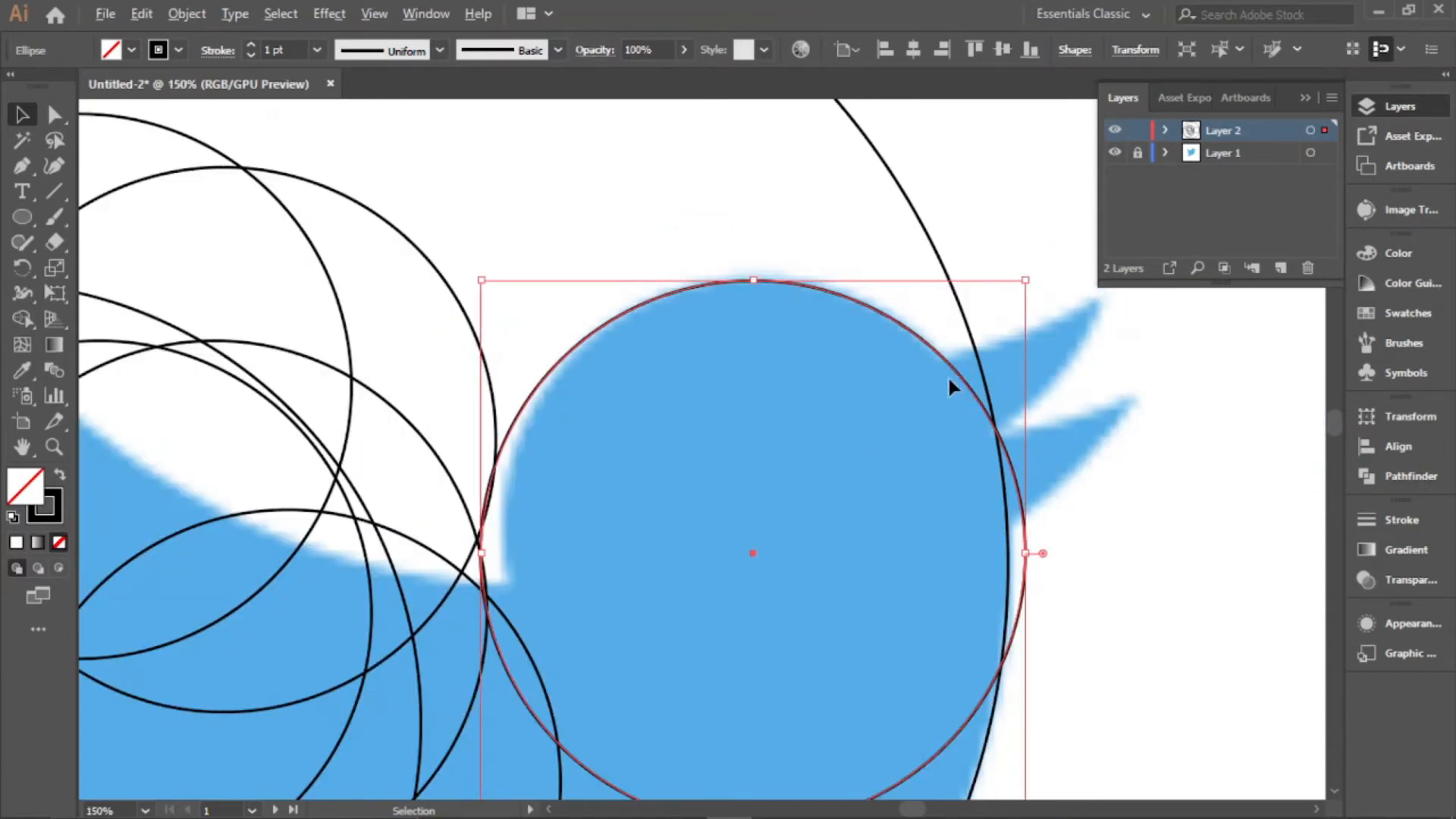
pyautogui.scroll(2, 948, 374)
pyautogui.scroll(-3, 955, 355)
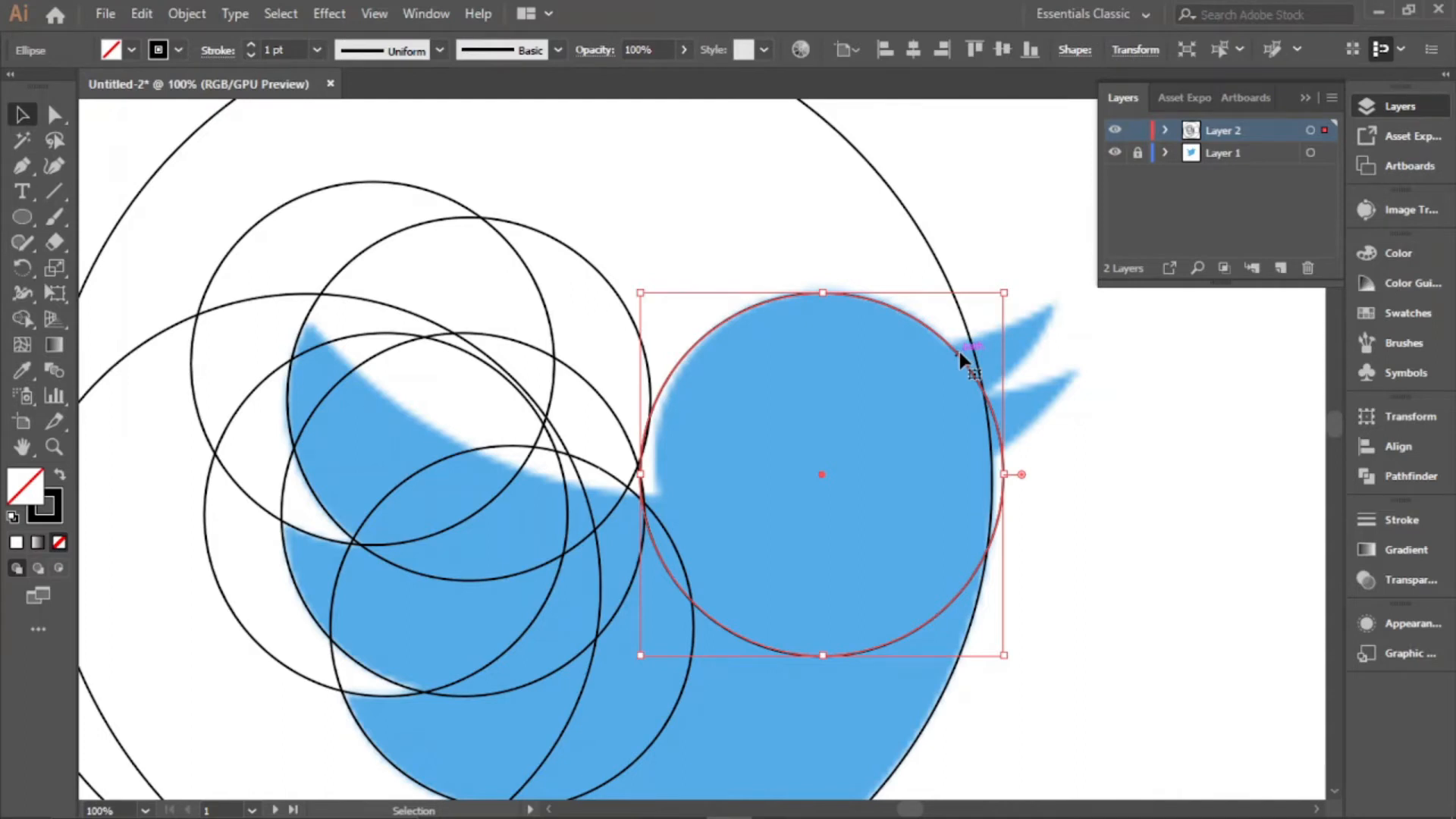
pyautogui.scroll(3, 960, 352)
pyautogui.scroll(-2, 956, 356)
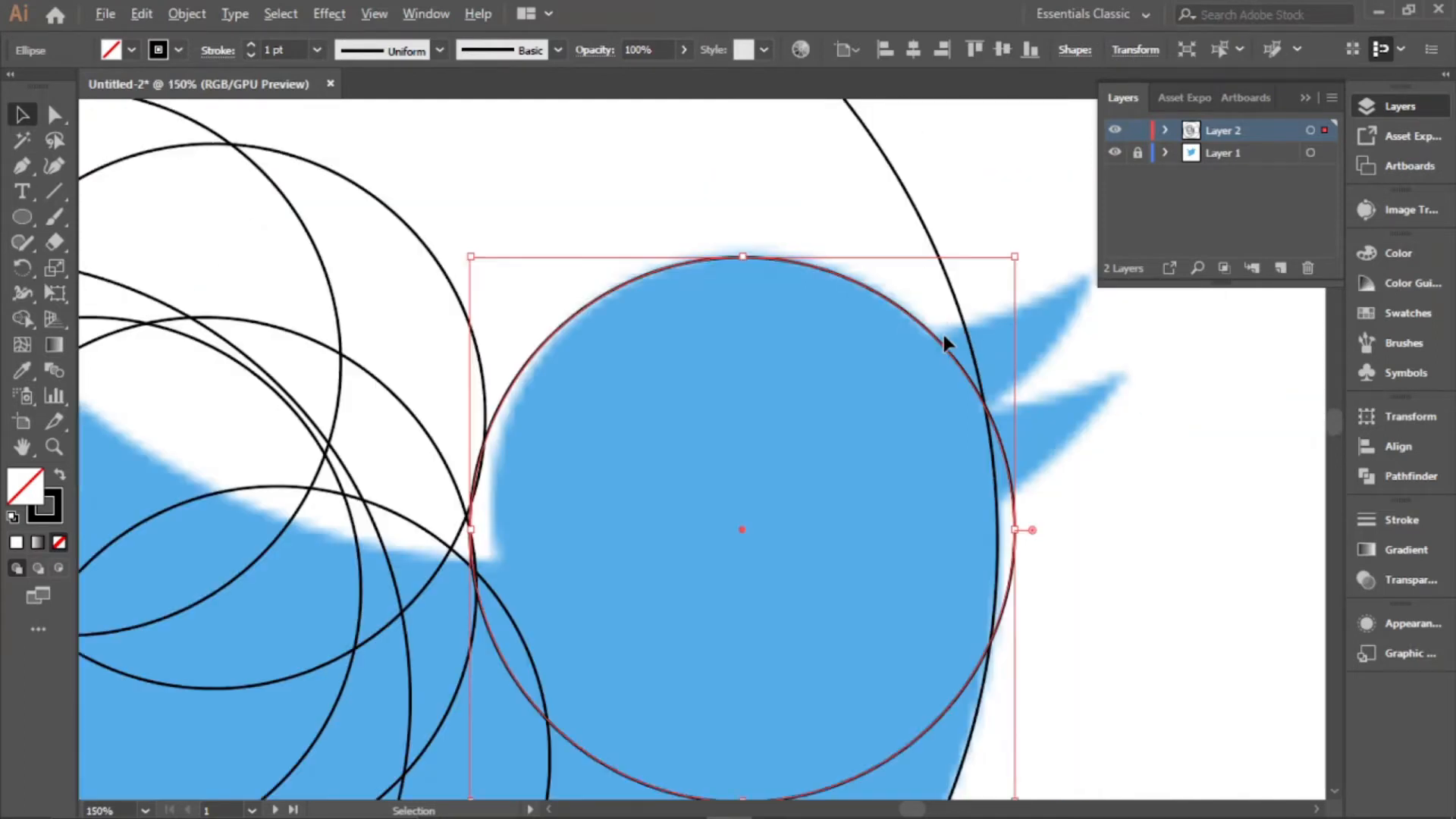
pyautogui.scroll(-1, 940, 364)
# Place four copies of the head circle along the upper and lower edges of both beak tips
pyautogui.moveTo(941, 376); pyautogui.dragTo(1009, 72)
pyautogui.scroll(-1, 942, 425)
pyautogui.scroll(1, 863, 453)
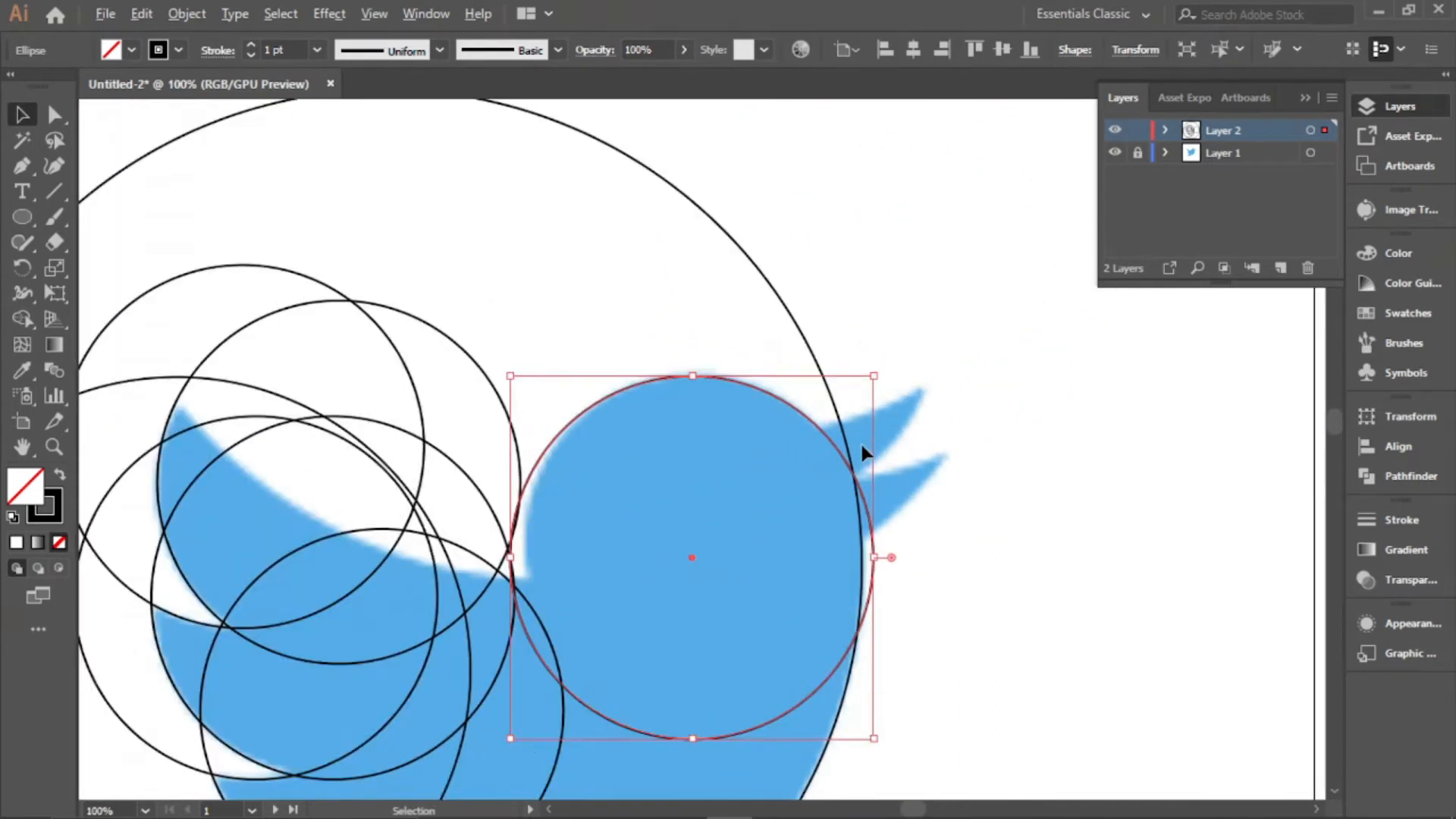
pyautogui.moveTo(844, 460); pyautogui.dragTo(957, 150)
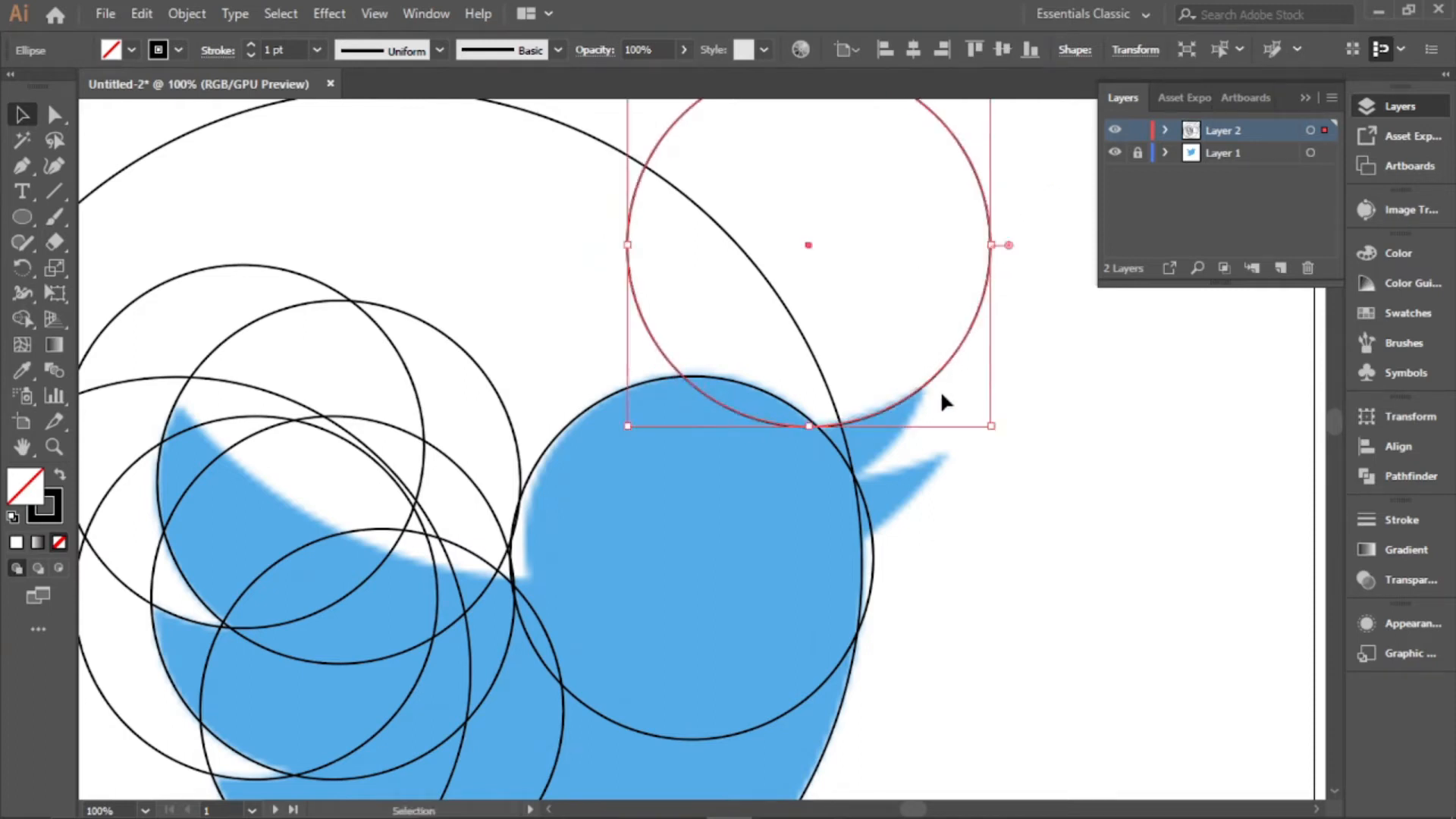
pyautogui.moveTo(925, 386); pyautogui.dragTo(919, 452)
pyautogui.scroll(2, 887, 489)
pyautogui.scroll(-3, 902, 455)
pyautogui.scroll(2, 872, 493)
pyautogui.scroll(-4, 894, 481)
pyautogui.scroll(3, 630, 330)
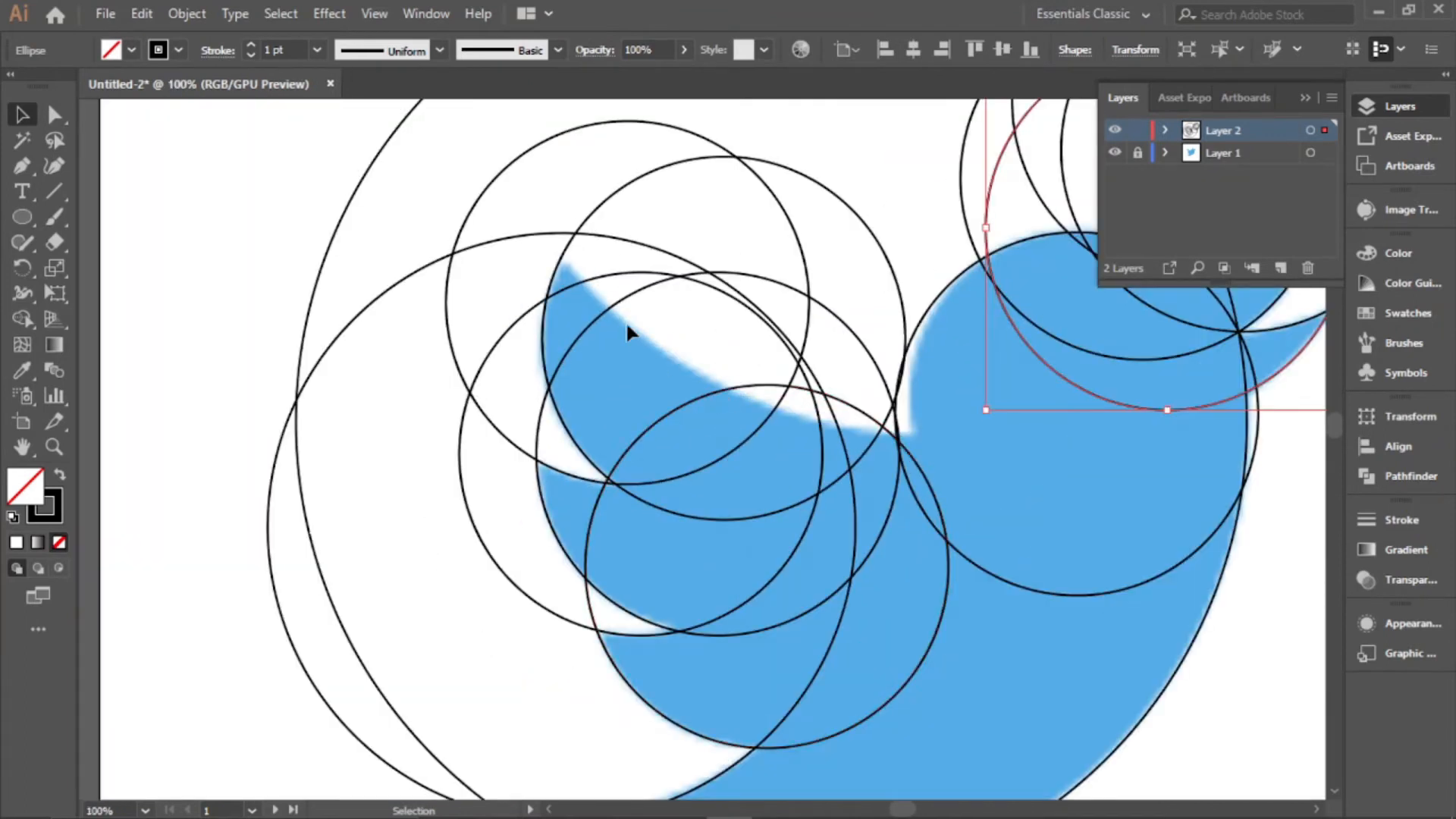
# Duplicate the large body circle and align the copy with the upper edge of the wing down to the neck
pyautogui.scroll(-3, 682, 425)
pyautogui.scroll(1, 726, 596)
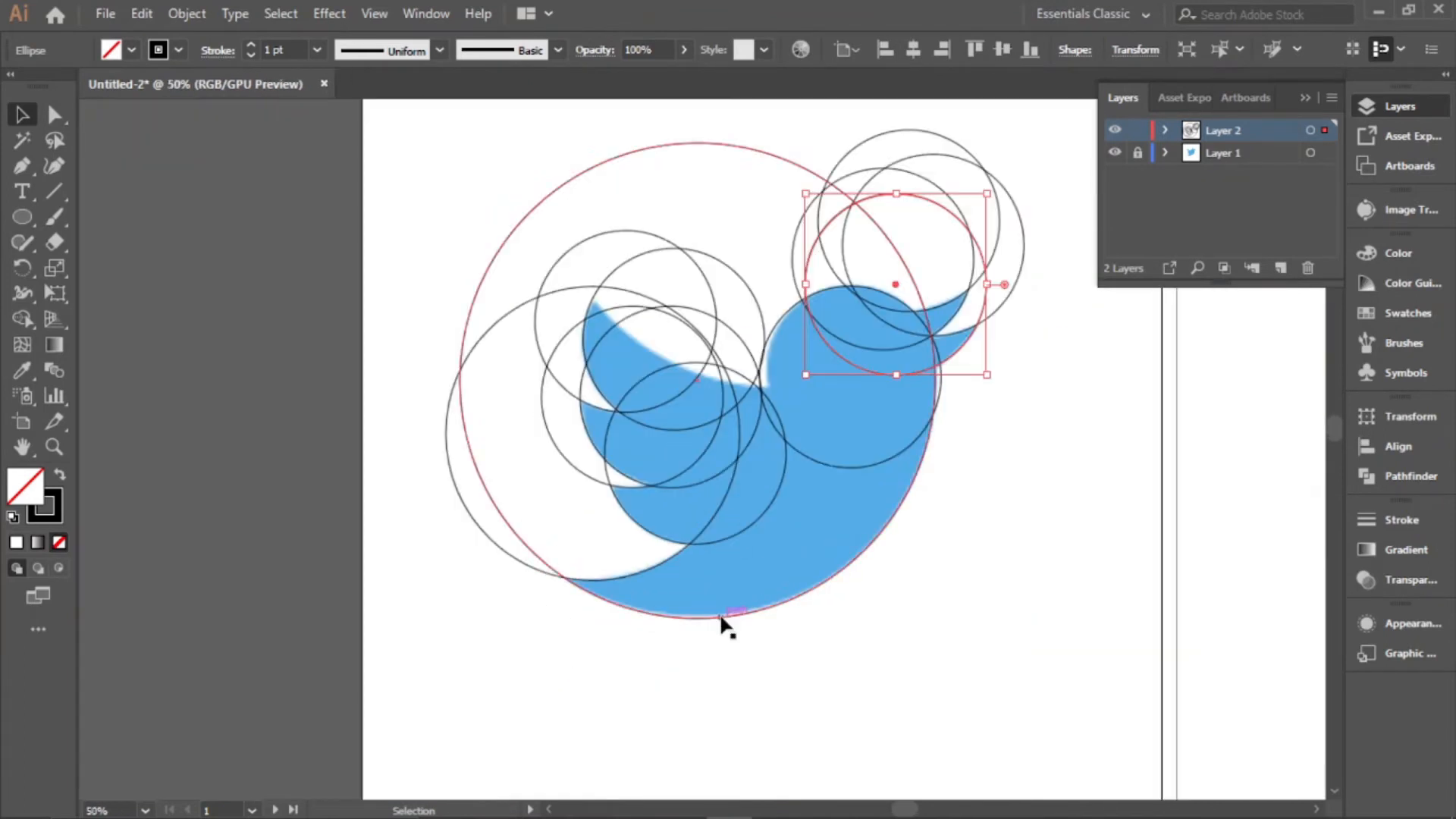
pyautogui.moveTo(718, 617); pyautogui.dragTo(796, 383)
pyautogui.scroll(4, 682, 379)
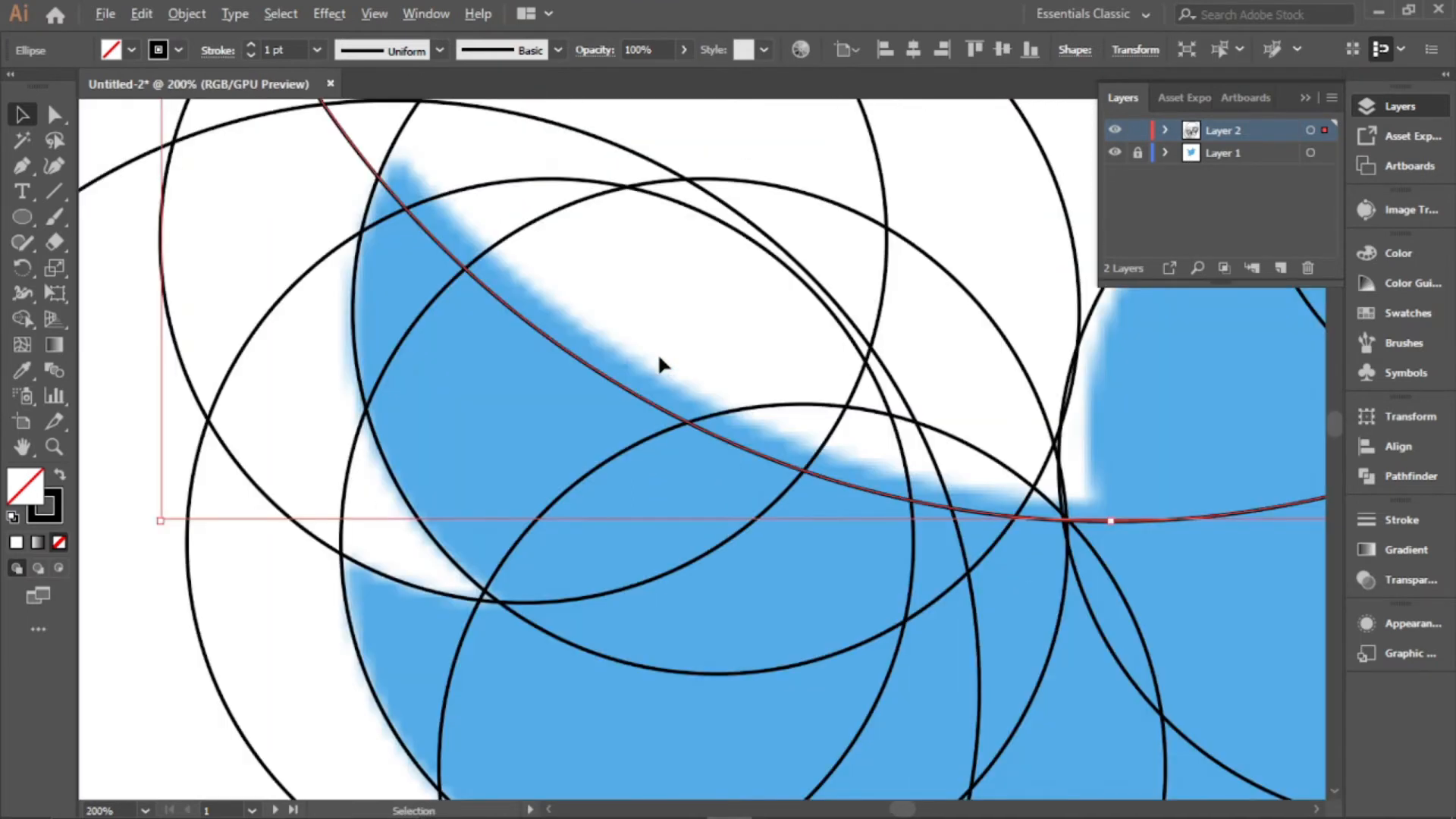
pyautogui.moveTo(666, 413); pyautogui.dragTo(681, 393)
pyautogui.scroll(-5, 706, 432)
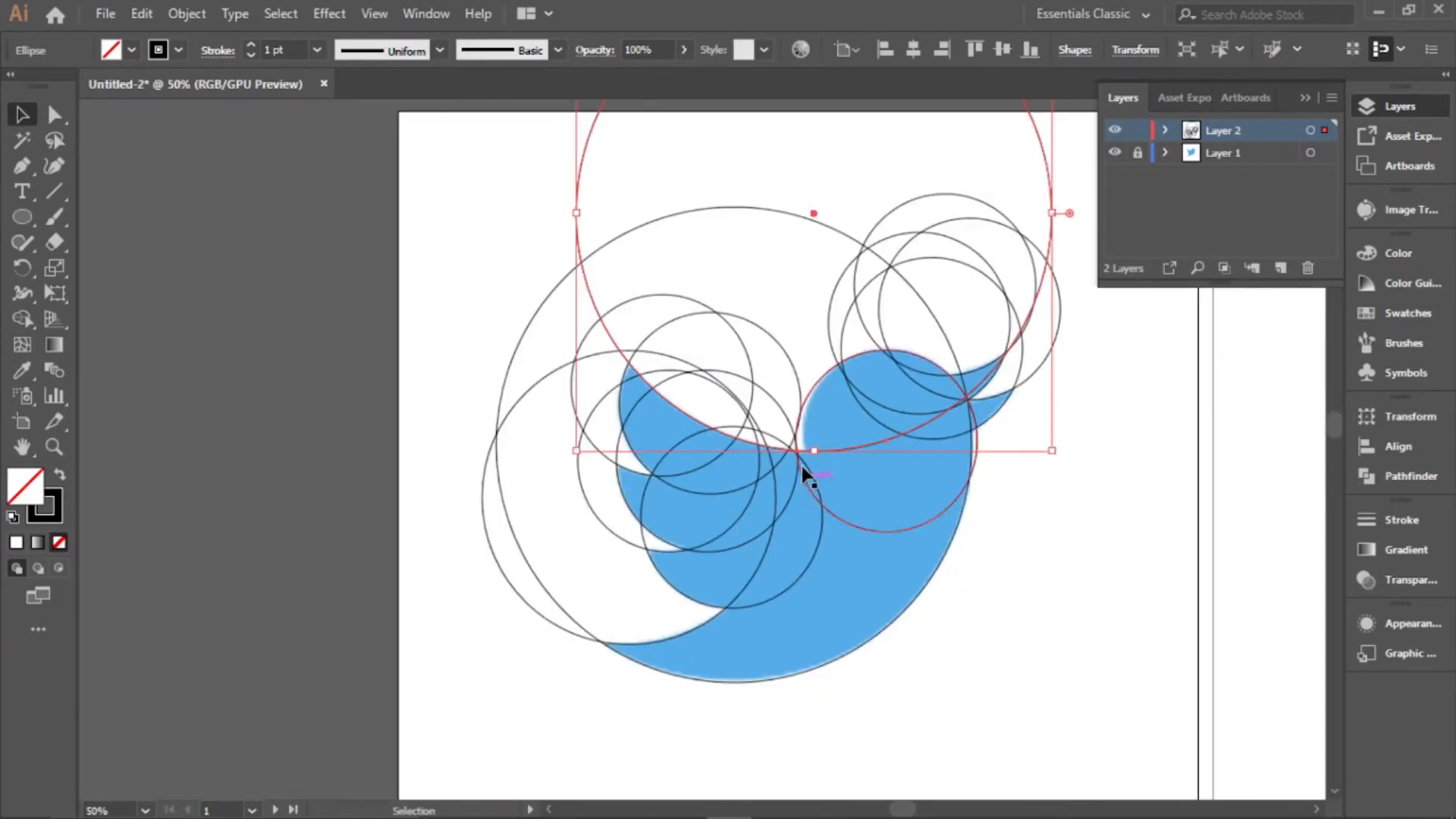
pyautogui.moveTo(796, 452); pyautogui.dragTo(774, 467)
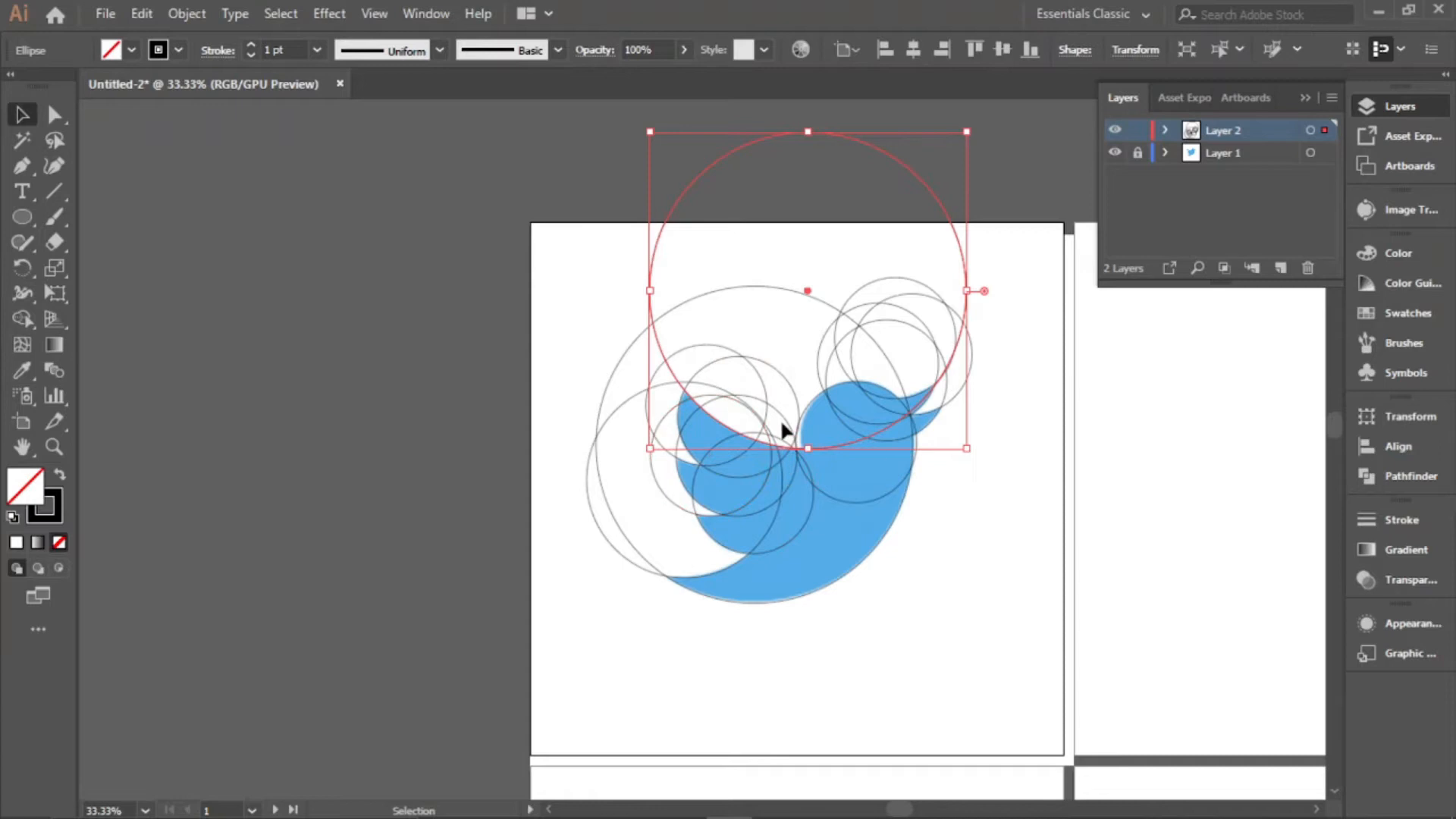
pyautogui.scroll(1, 871, 428)
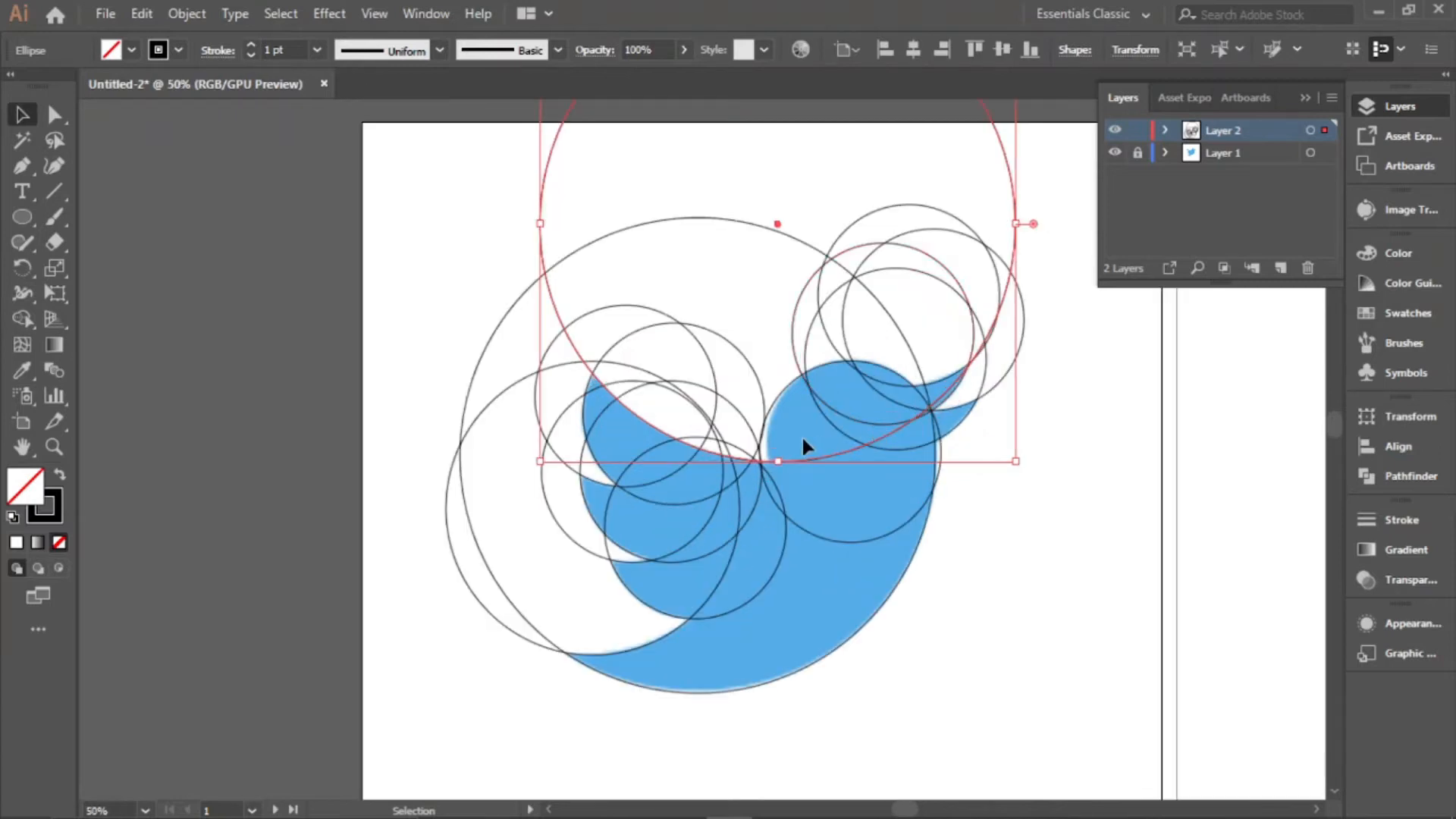
pyautogui.scroll(-2, 803, 440)
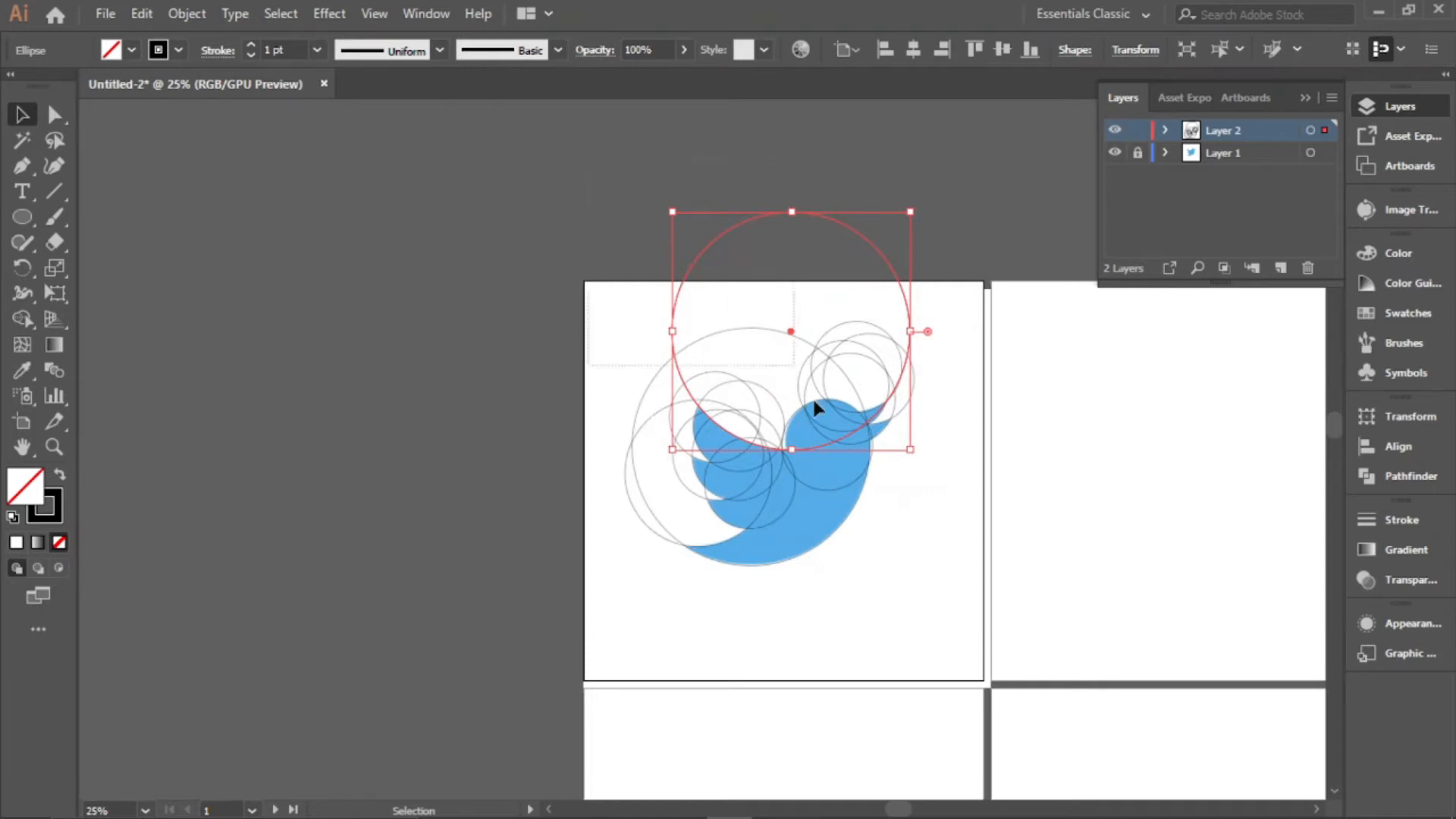
# Select all circles and remove the regions outside the bird around the wing, body and beak with the Shape Builder tool
pyautogui.hotkey('ctrl', 'a')
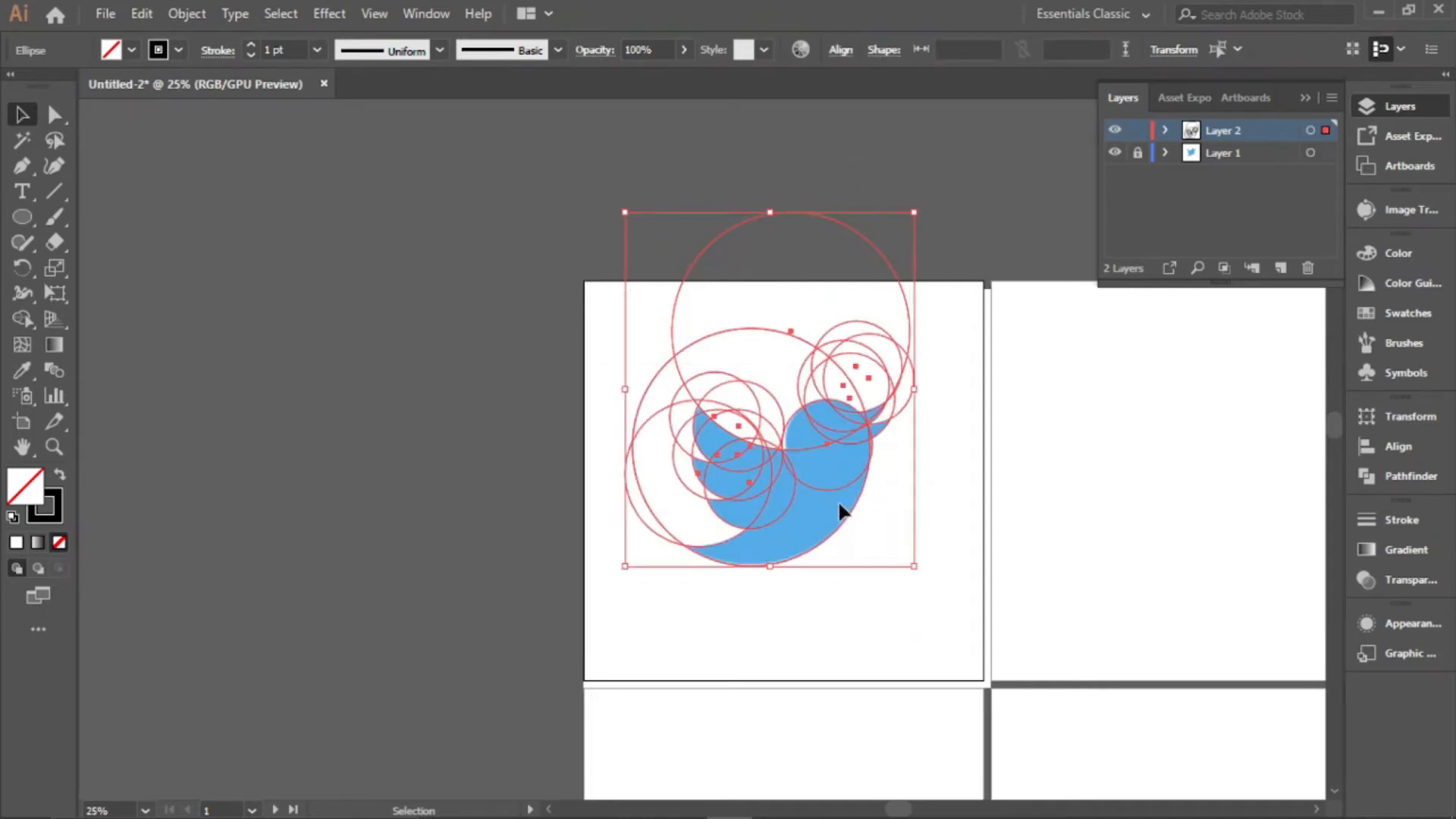
pyautogui.hotkey('shift', 'm')
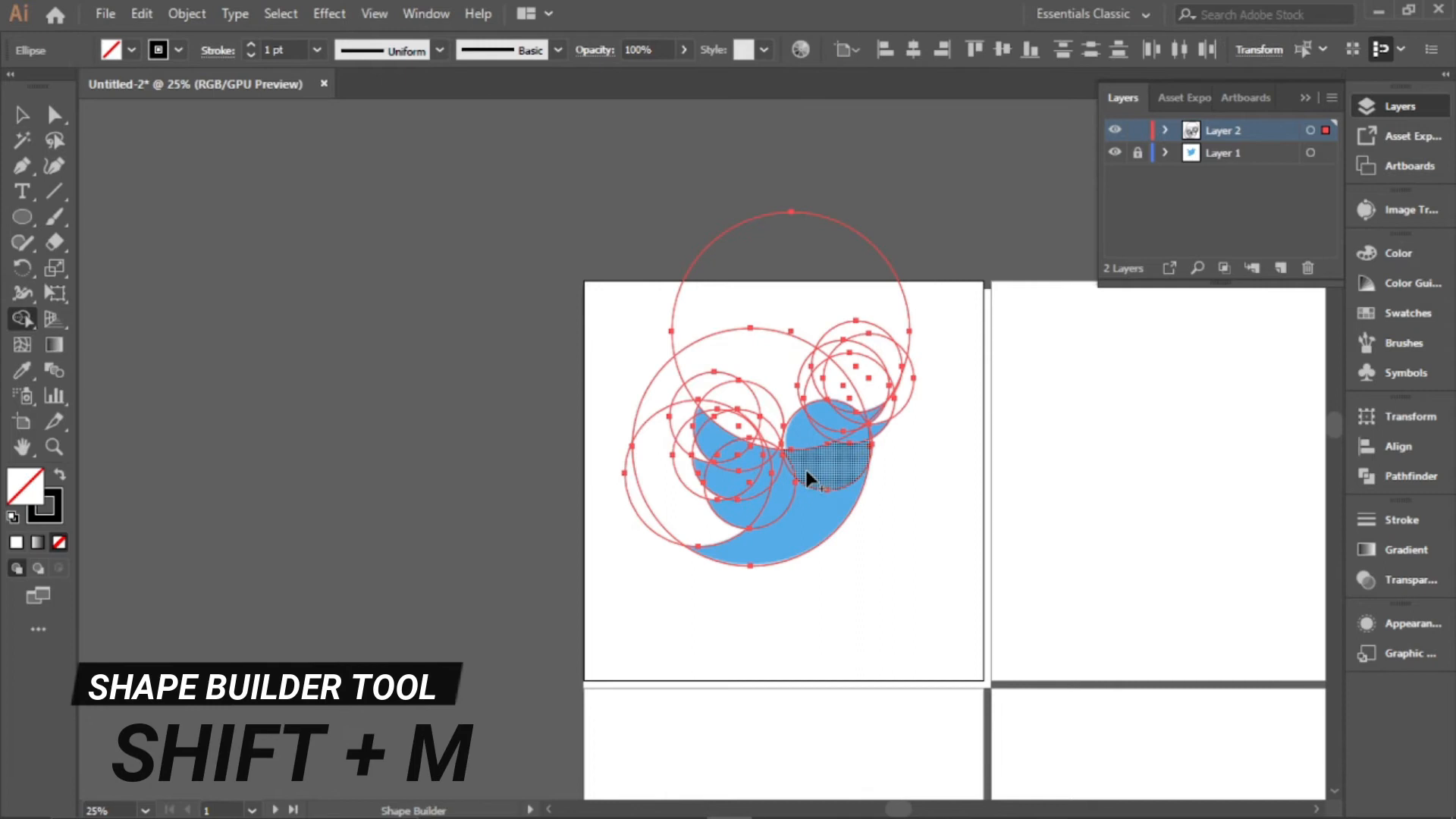
pyautogui.scroll(2, 804, 467)
pyautogui.click(659, 489)
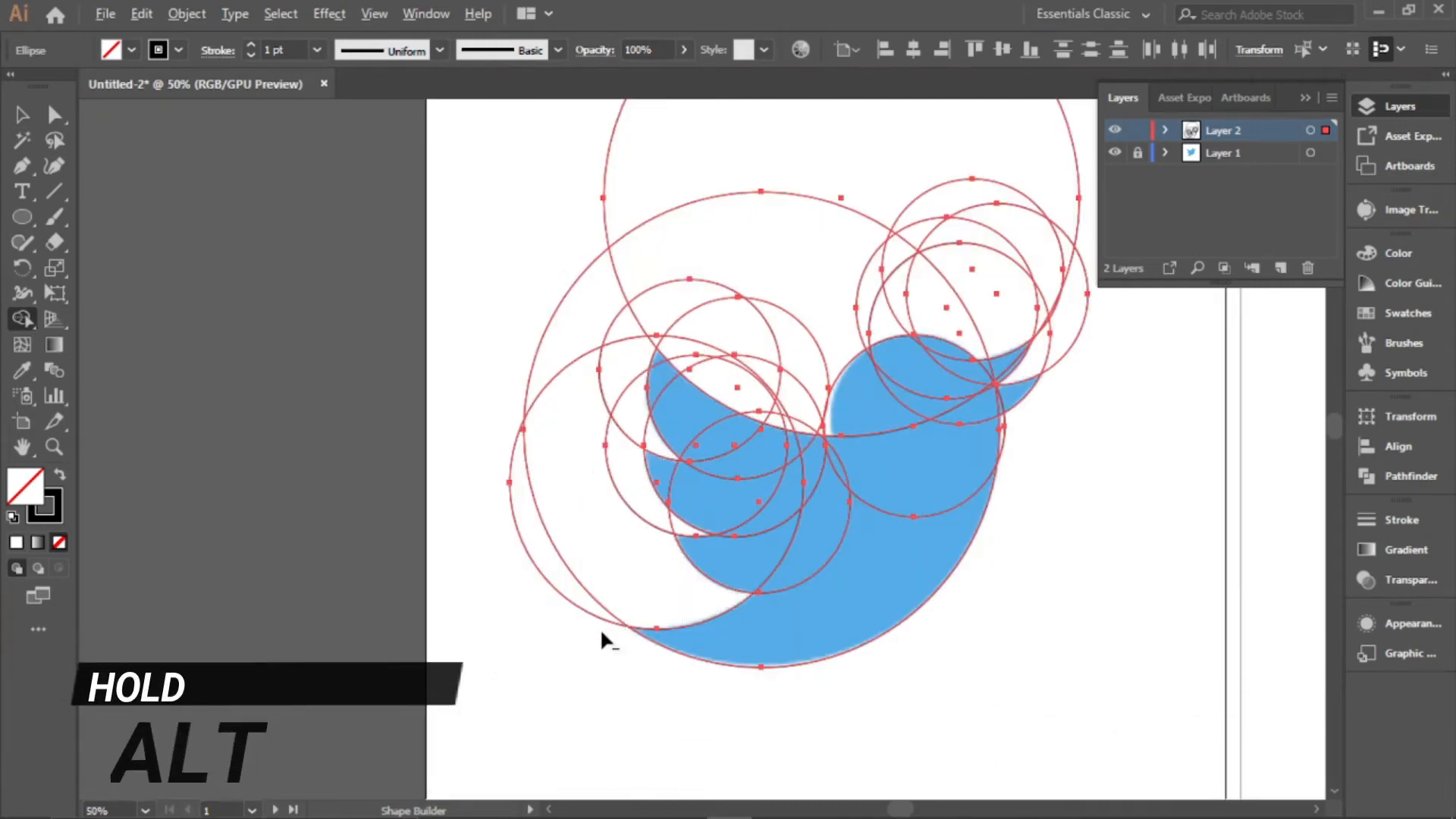
pyautogui.moveTo(594, 631); pyautogui.dragTo(638, 497)
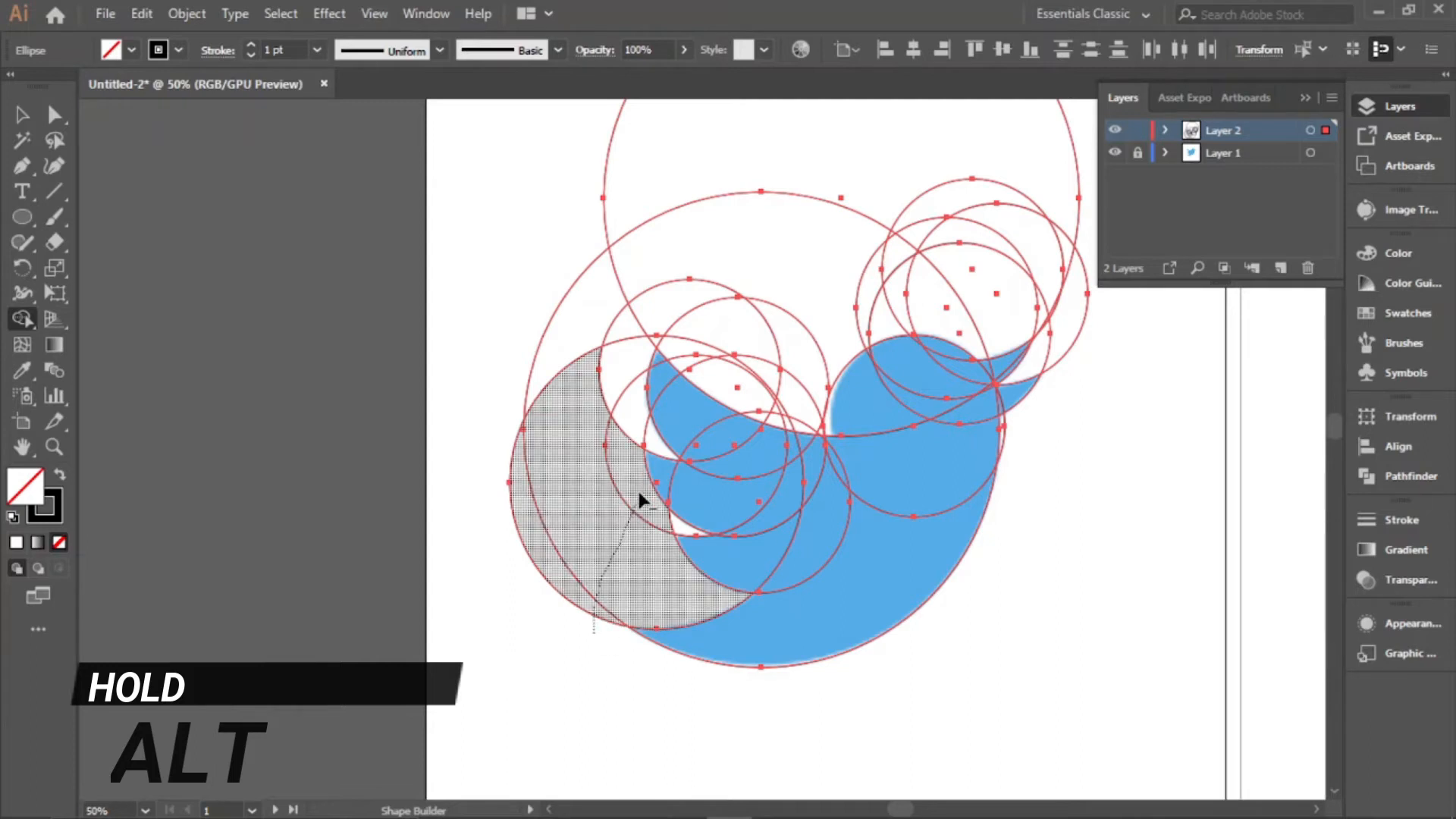
pyautogui.moveTo(638, 433); pyautogui.dragTo(645, 441)
pyautogui.moveTo(610, 362)
pyautogui.mouseDown()
pyautogui.moveTo(663, 339)
pyautogui.moveTo(766, 410)
pyautogui.mouseUp()
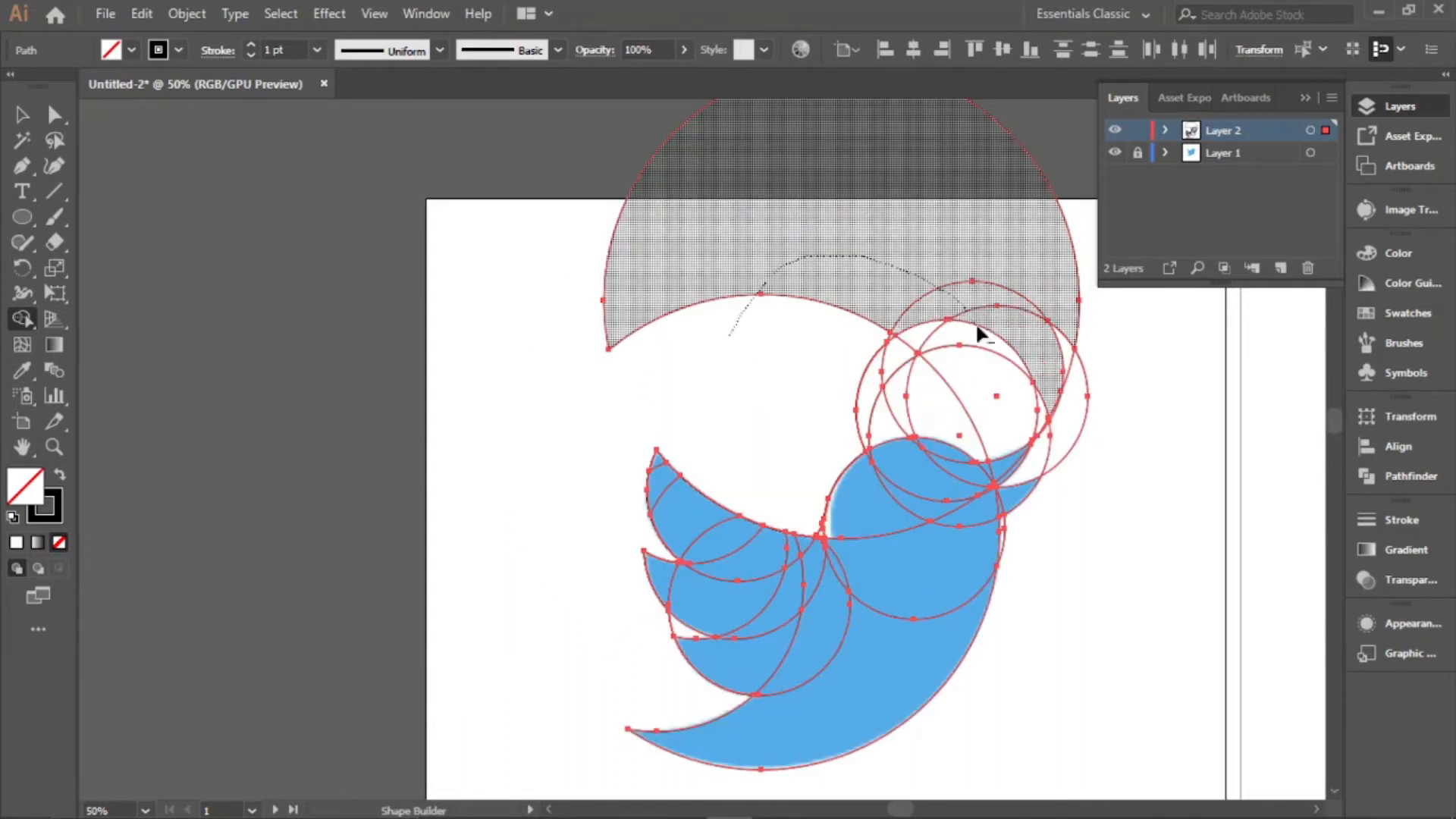
pyautogui.moveTo(978, 328)
pyautogui.mouseDown()
pyautogui.moveTo(892, 338)
pyautogui.moveTo(1056, 455)
pyautogui.mouseUp()
# Remove the small leftover regions outside the bird near the beak, between the lower feathers and at the neck
pyautogui.scroll(5, 1047, 461)
pyautogui.scroll(-1, 962, 485)
pyautogui.moveTo(913, 483); pyautogui.dragTo(889, 470)
pyautogui.scroll(-3, 888, 470)
pyautogui.scroll(3, 674, 629)
pyautogui.moveTo(620, 575); pyautogui.dragTo(655, 582)
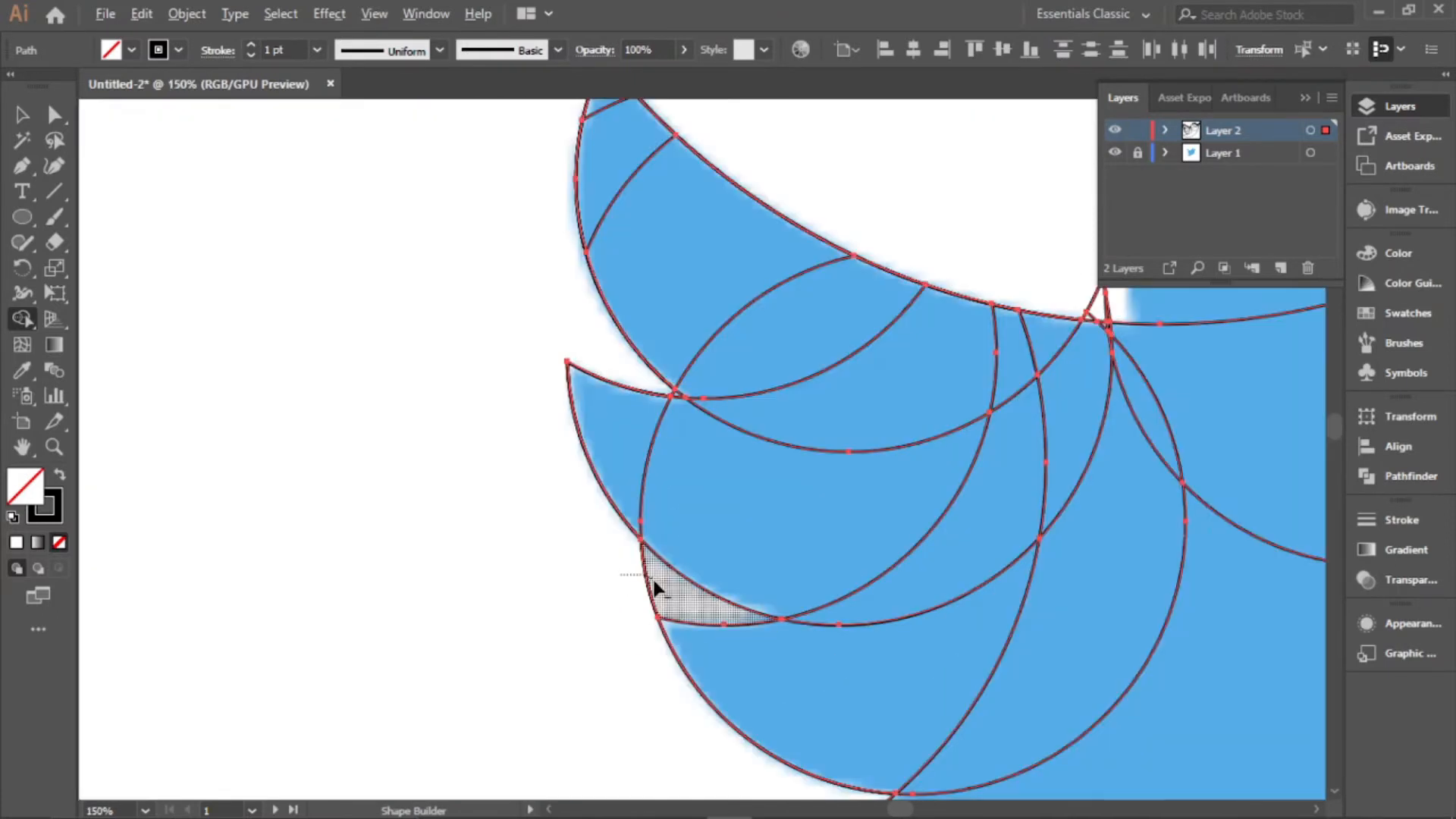
pyautogui.moveTo(654, 582); pyautogui.dragTo(656, 587)
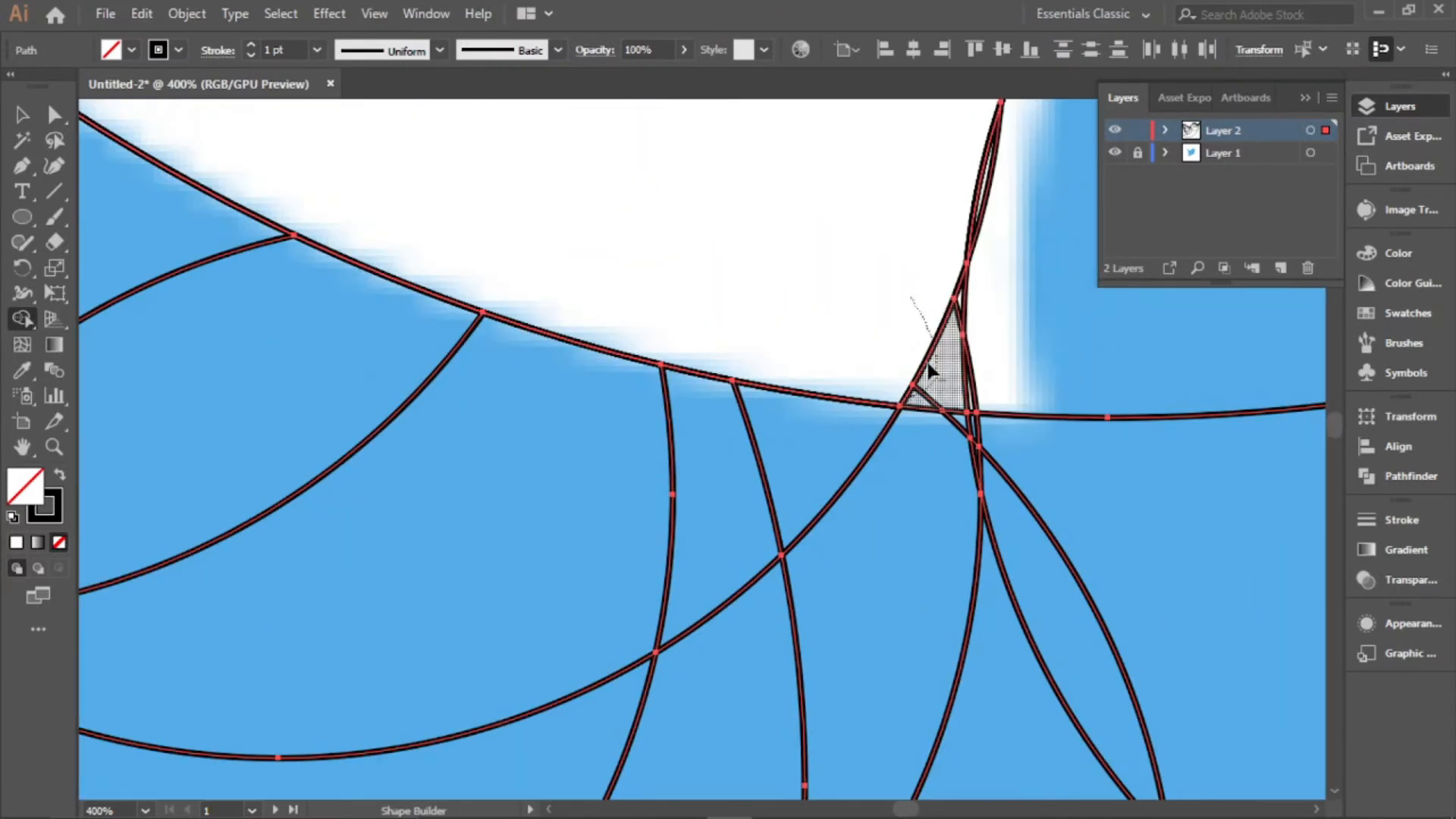
pyautogui.scroll(-3, 939, 365)
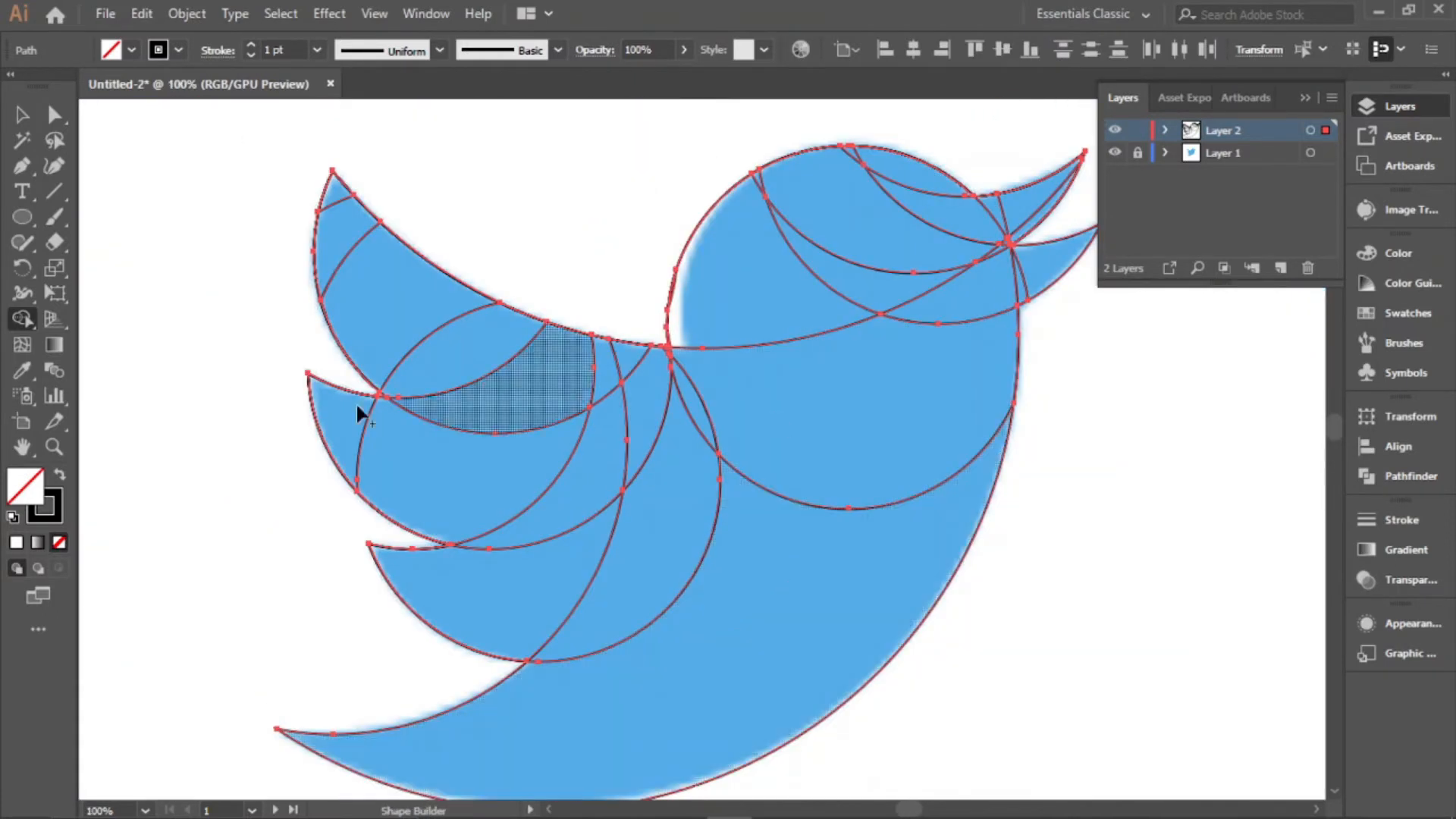
pyautogui.scroll(3, 679, 363)
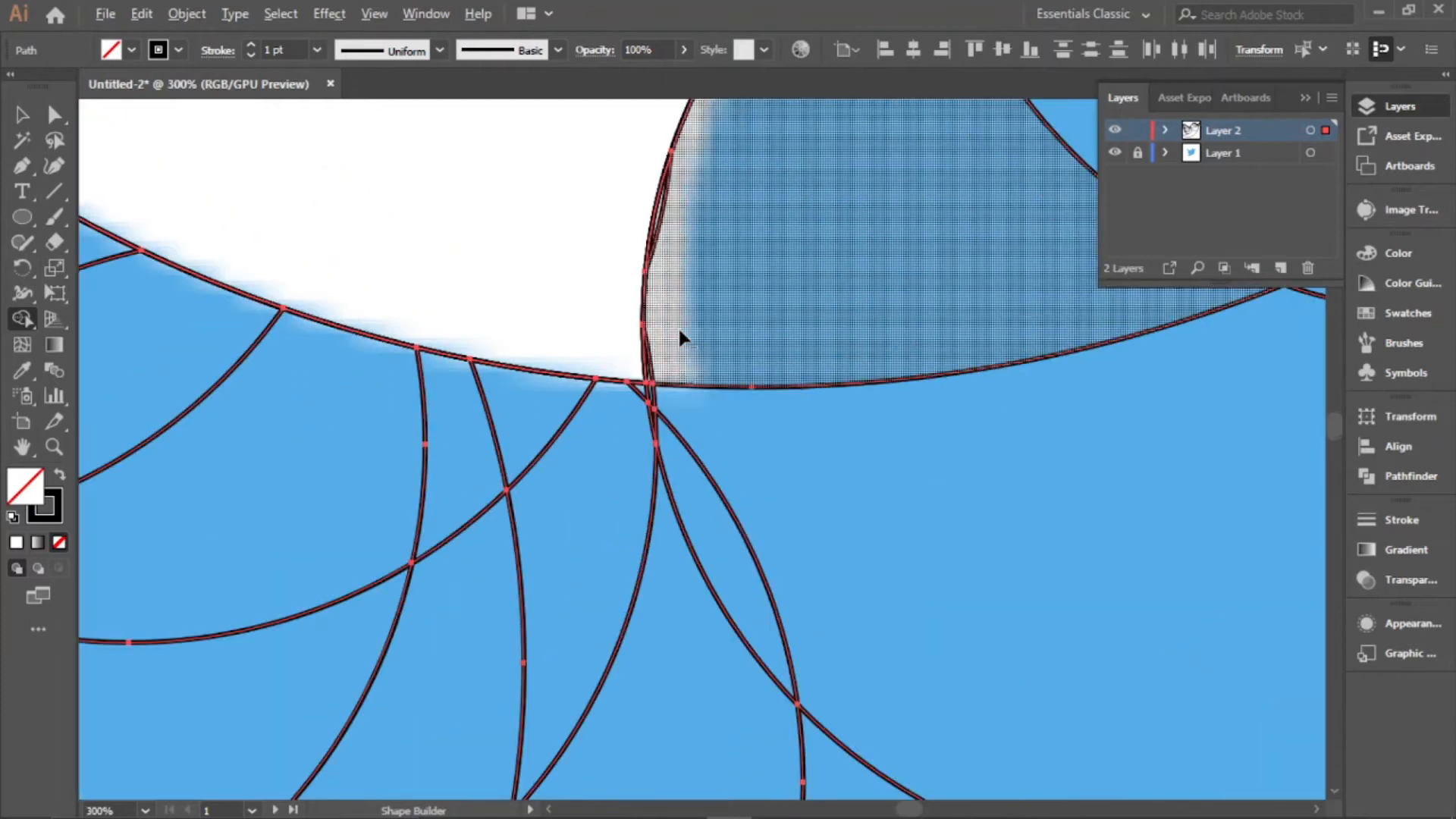
pyautogui.scroll(-4, 872, 485)
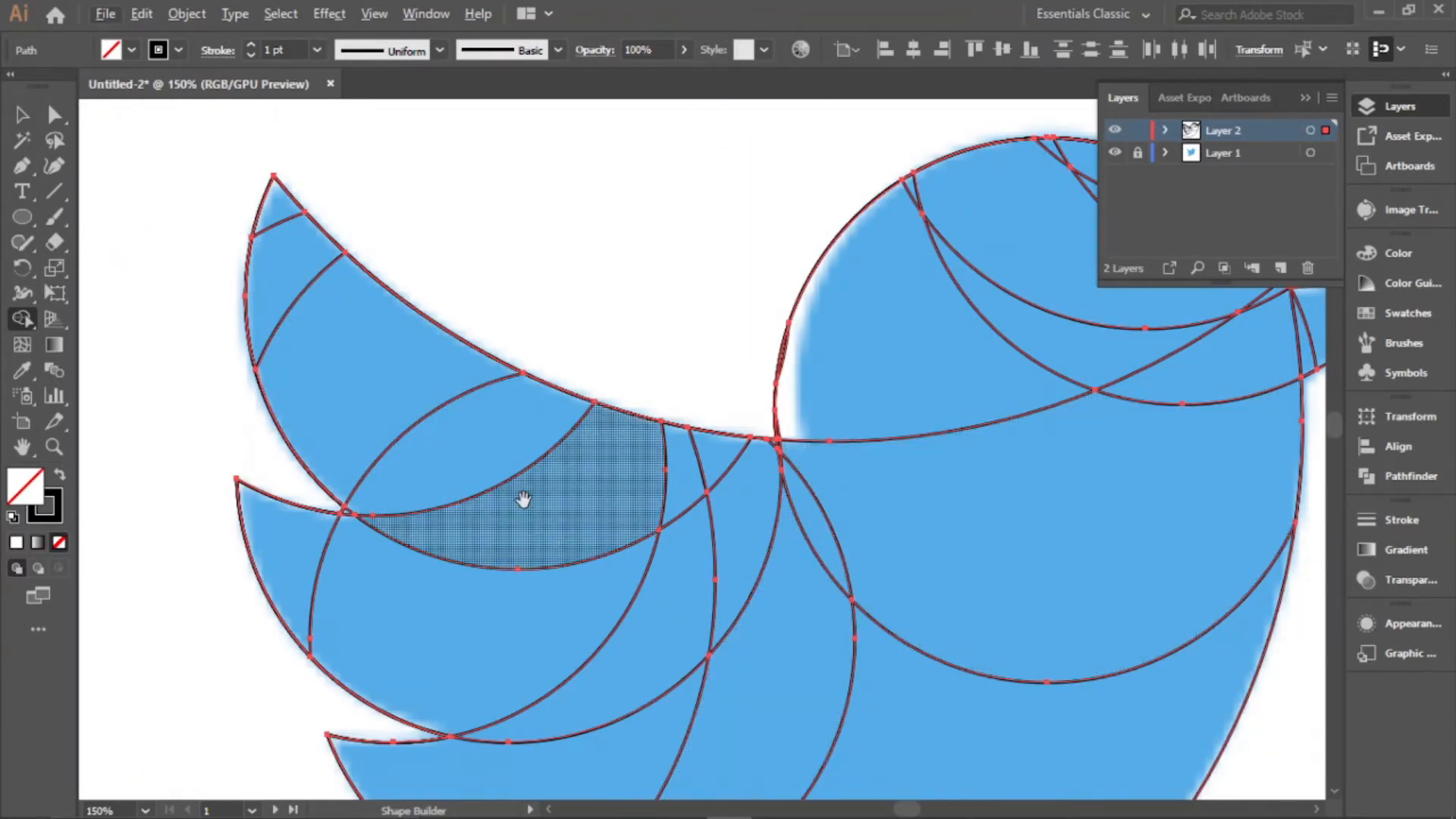
# Merge the overlapping regions across the wing, feathers, body and head into one shape with the Shape Builder tool
pyautogui.moveTo(518, 491); pyautogui.dragTo(699, 494)
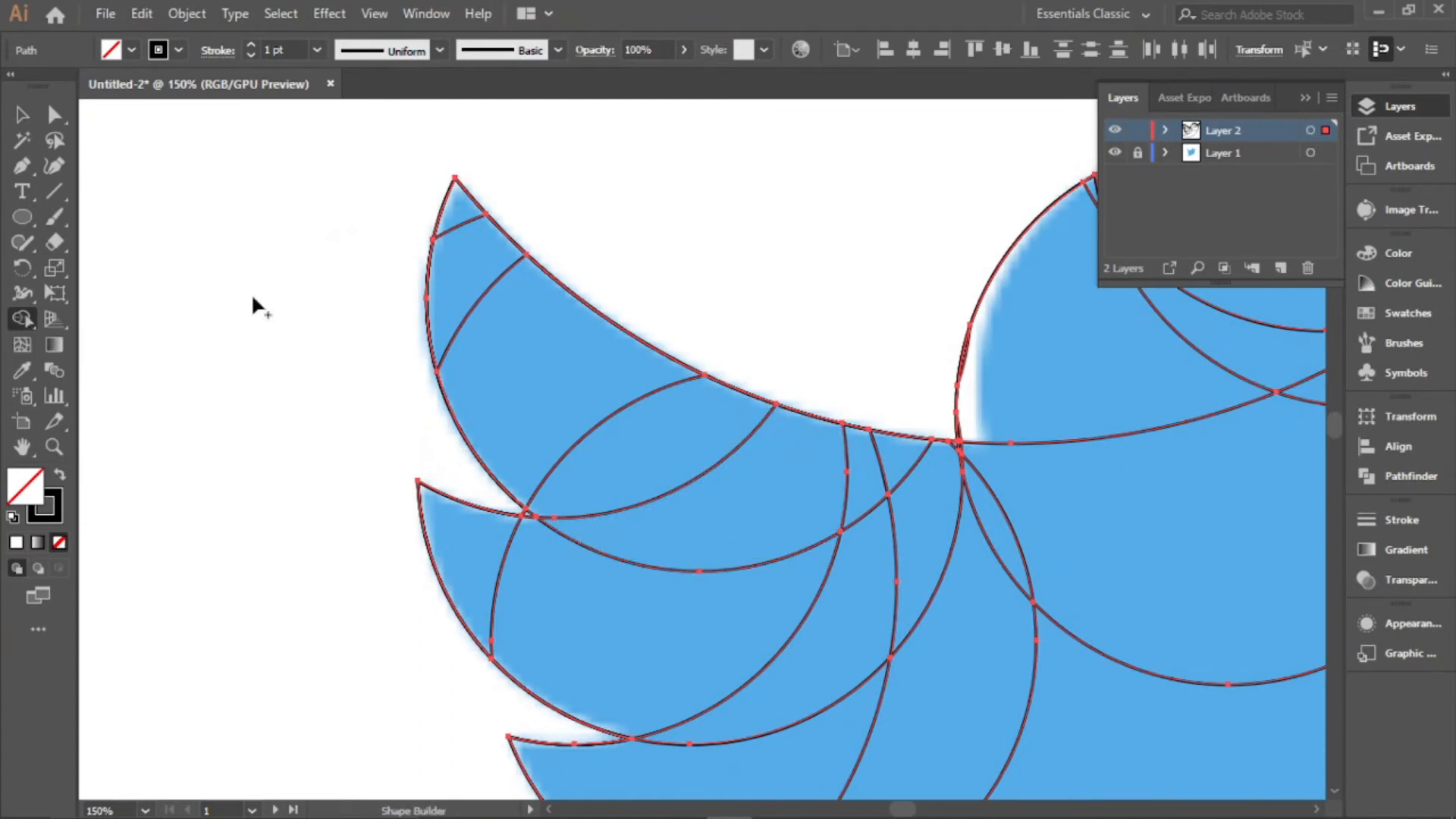
pyautogui.moveTo(455, 216)
pyautogui.mouseDown()
pyautogui.moveTo(487, 304)
pyautogui.moveTo(693, 483)
pyautogui.moveTo(650, 547)
pyautogui.moveTo(605, 581)
pyautogui.mouseUp()
pyautogui.moveTo(508, 578)
pyautogui.mouseDown()
pyautogui.moveTo(490, 574)
pyautogui.moveTo(814, 575)
pyautogui.mouseUp()
pyautogui.hscroll(5, 813, 576)
pyautogui.moveTo(422, 578)
pyautogui.mouseDown()
pyautogui.moveTo(772, 290)
pyautogui.moveTo(834, 220)
pyautogui.mouseUp()
# Merge the tiny leftover slivers at the beak notch and along the neck edge into the bird shape
pyautogui.scroll(2, 1008, 292)
pyautogui.scroll(8, 643, 479)
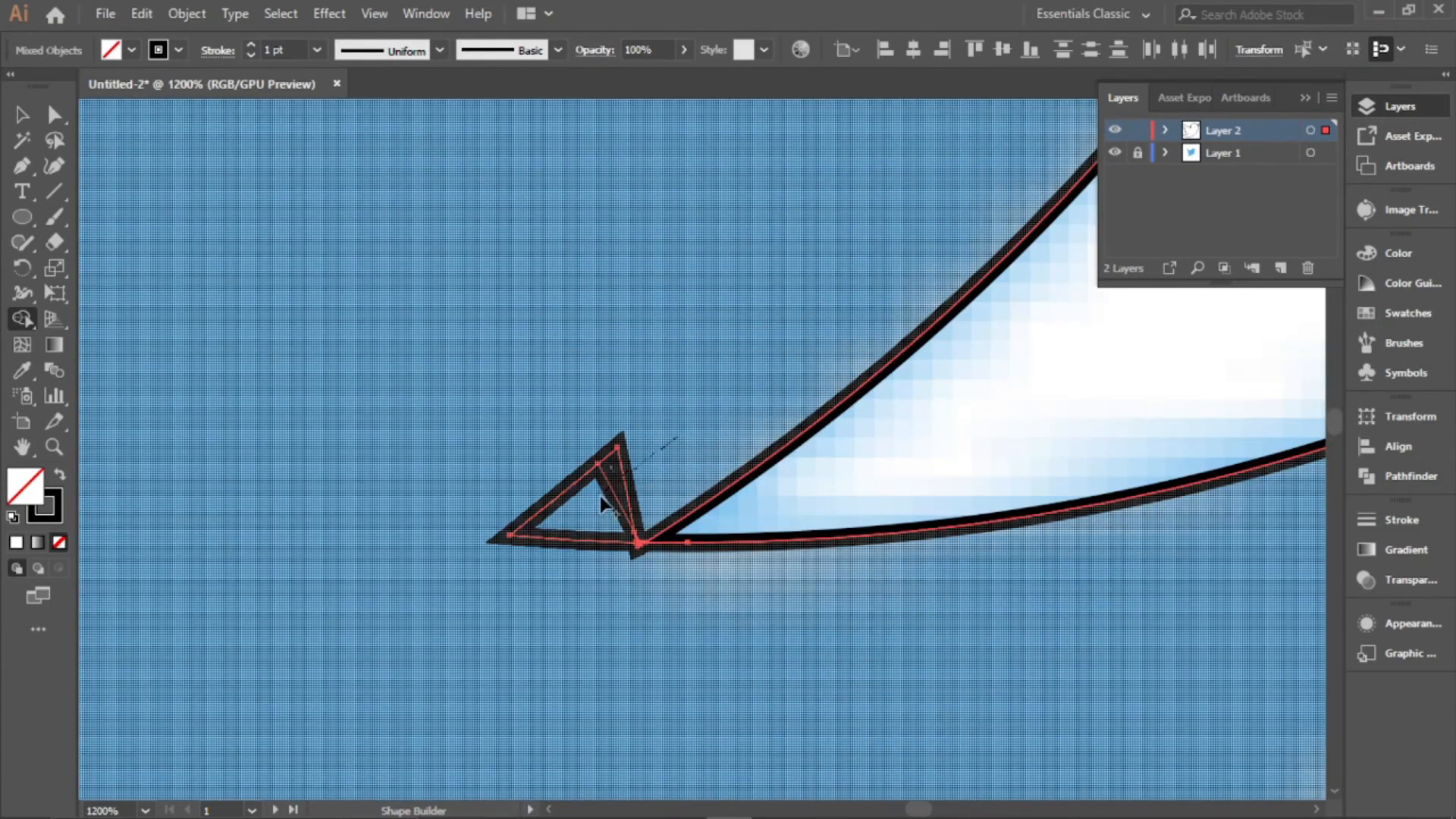
pyautogui.scroll(-10, 643, 479)
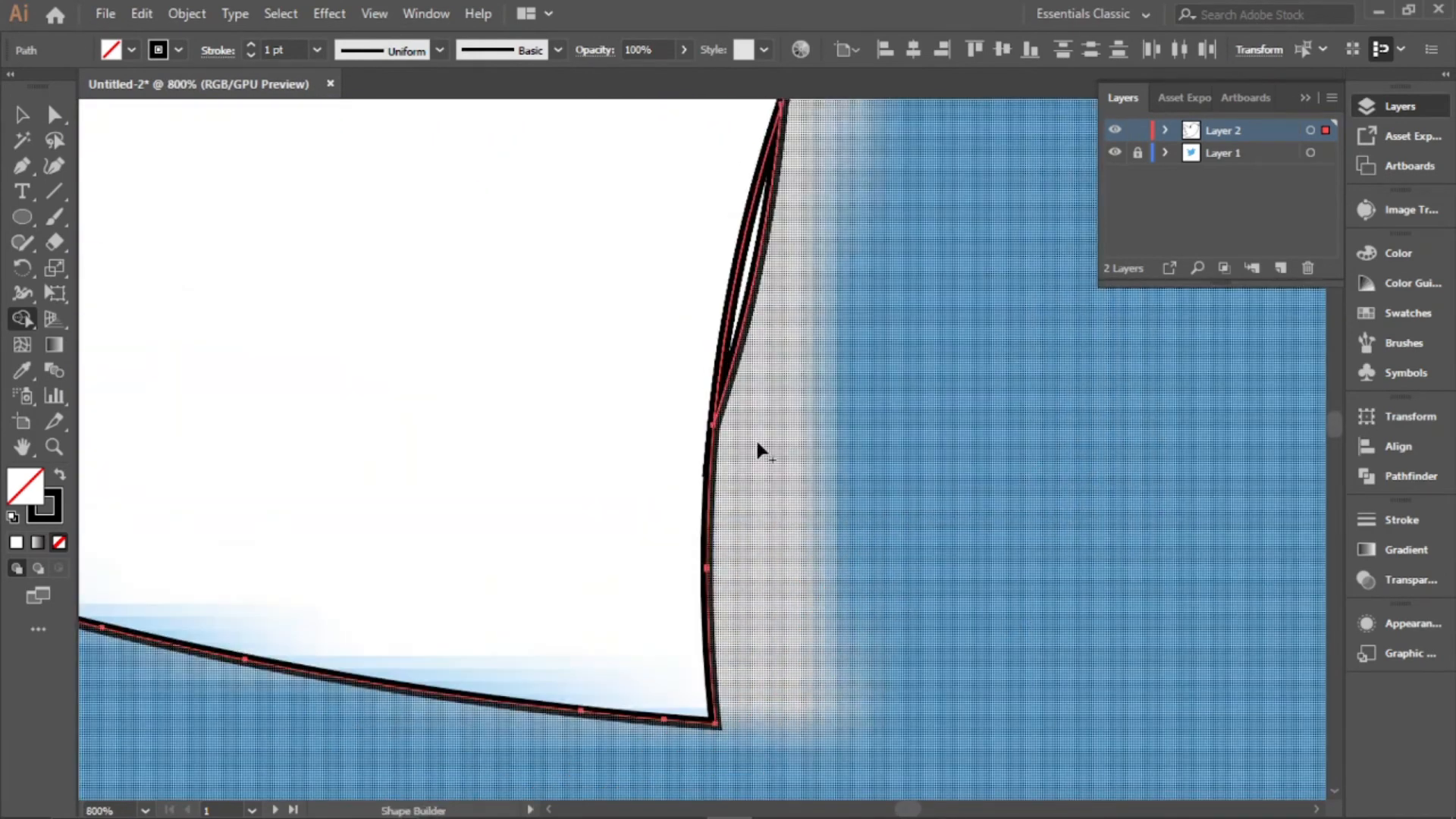
pyautogui.scroll(5, 516, 494)
pyautogui.scroll(3, 613, 483)
pyautogui.moveTo(866, 601); pyautogui.dragTo(920, 635)
pyautogui.scroll(-8, 752, 543)
pyautogui.scroll(2, 913, 560)
pyautogui.scroll(1, 913, 560)
pyautogui.scroll(-2, 679, 571)
pyautogui.moveTo(865, 582); pyautogui.dragTo(516, 747)
pyautogui.scroll(1, 975, 333)
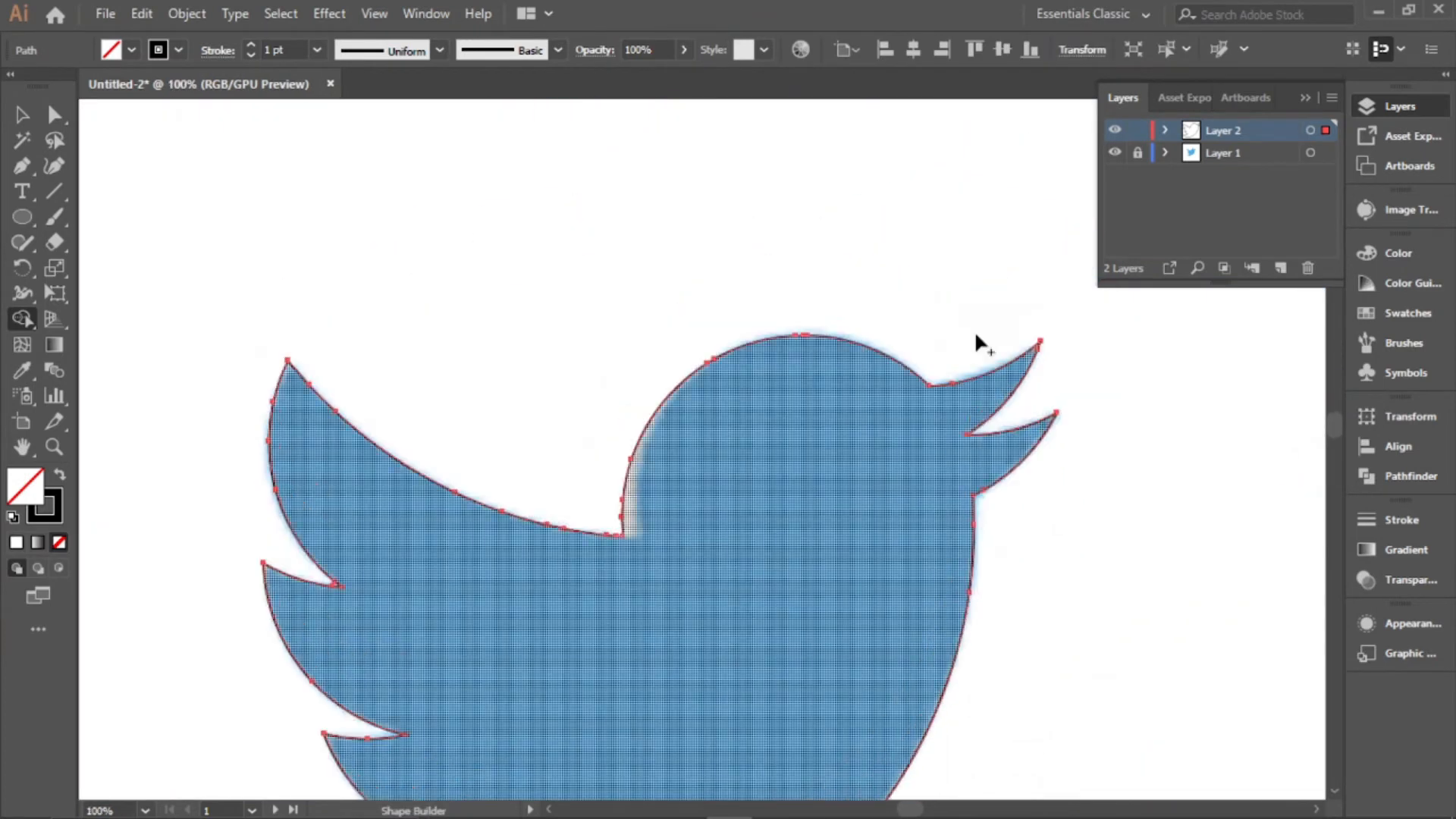
pyautogui.scroll(1, 827, 396)
pyautogui.scroll(-4, 786, 415)
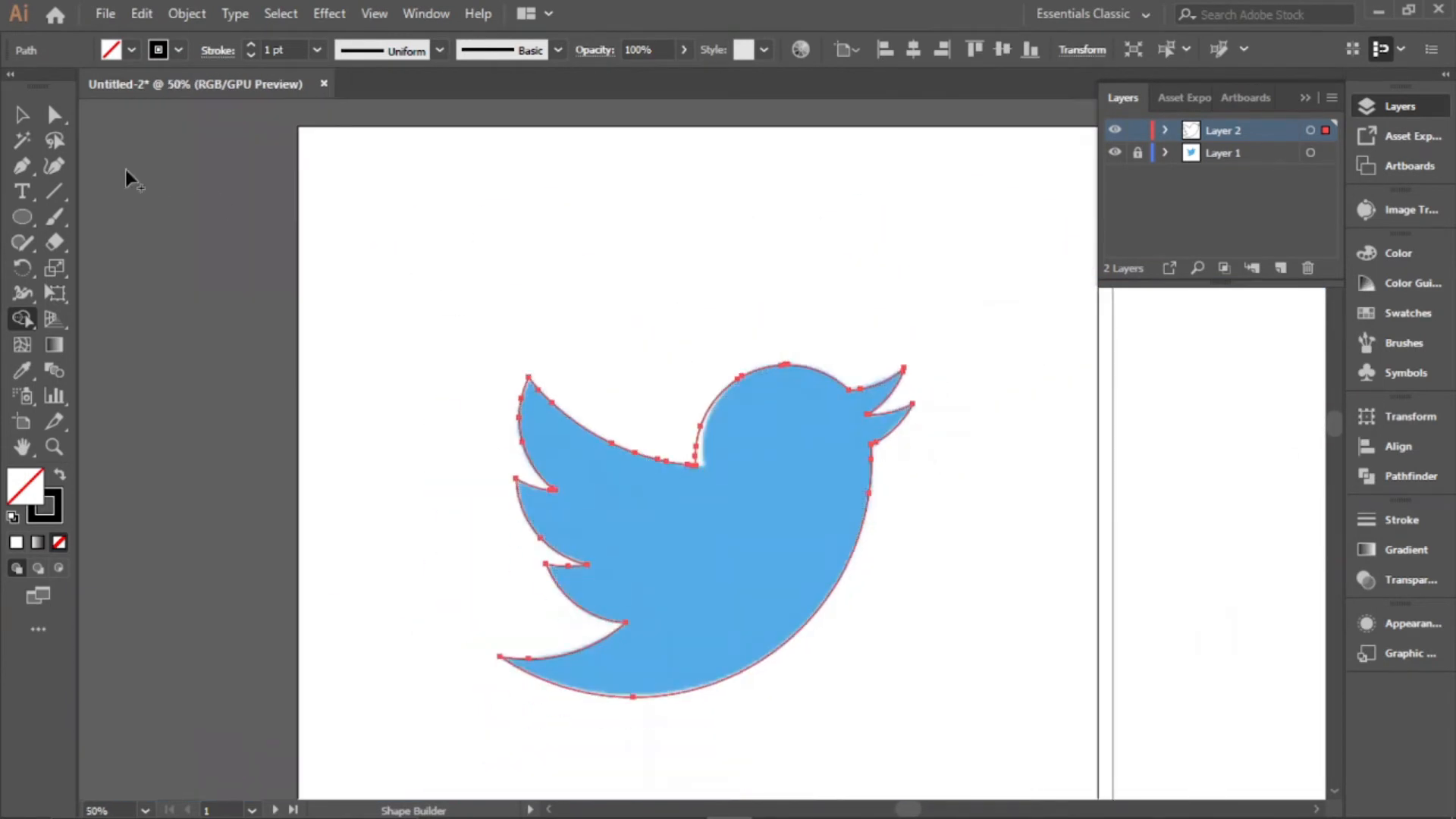
# Move the merged bird outline off the reference image to check it, and undo the move
pyautogui.click(22, 113)
pyautogui.click(346, 288)
pyautogui.moveTo(711, 419); pyautogui.dragTo(494, 279)
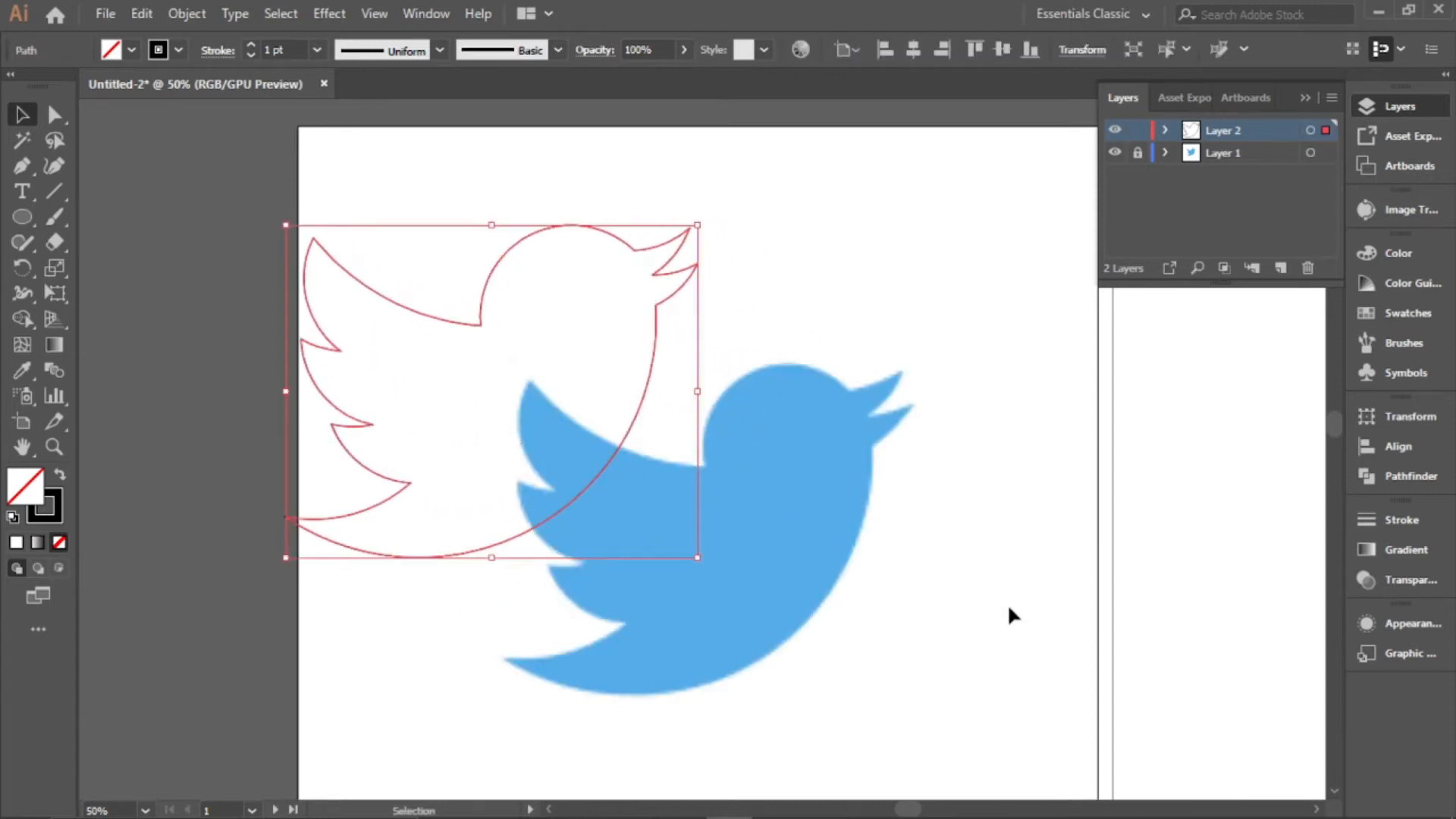
pyautogui.hotkey('ctrl', 'z')
pyautogui.scroll(-2, 716, 498)
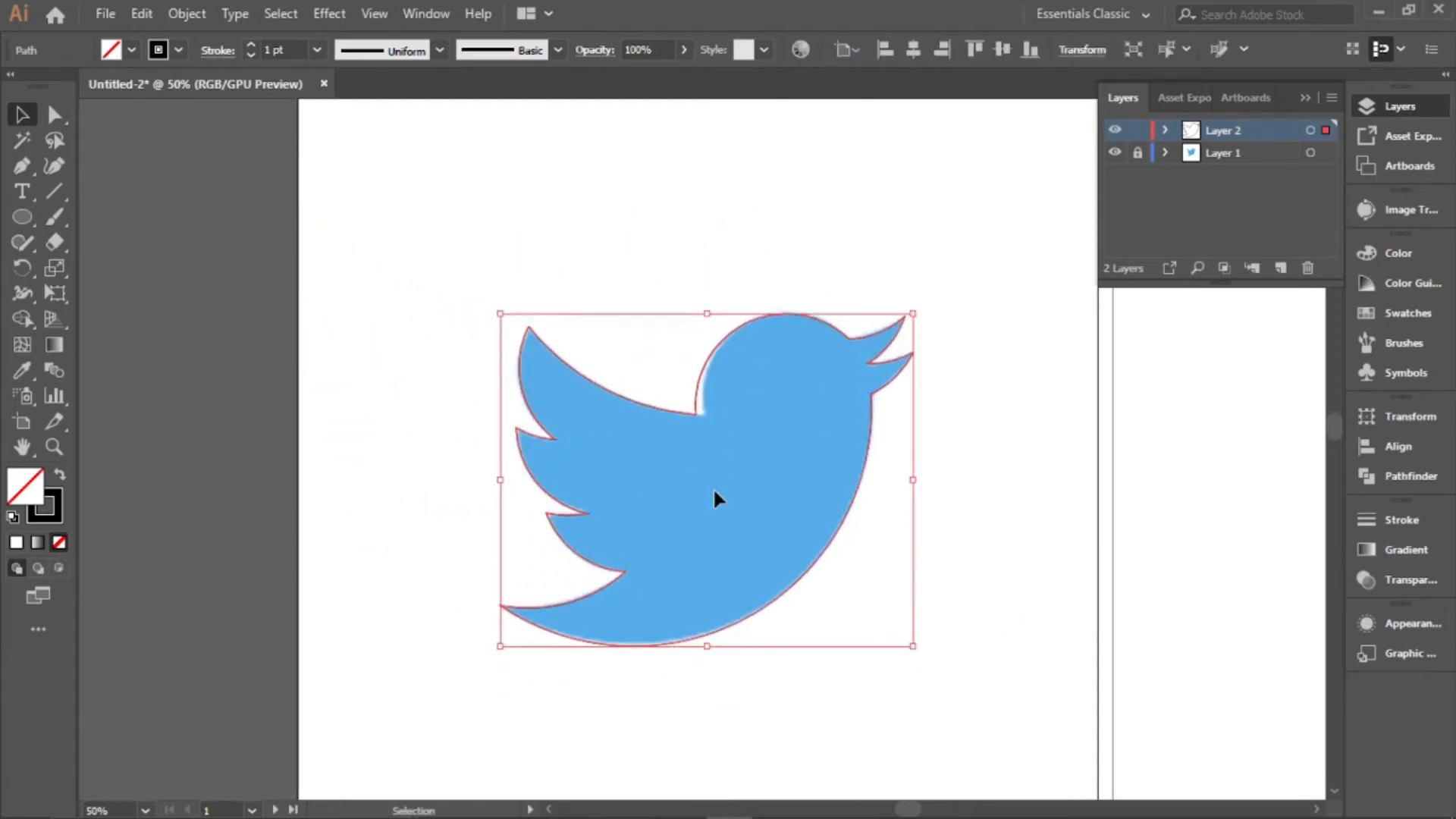
# Swap the bird's fill and stroke, and set its fill colour to #1DA1F2
pyautogui.click(61, 477)
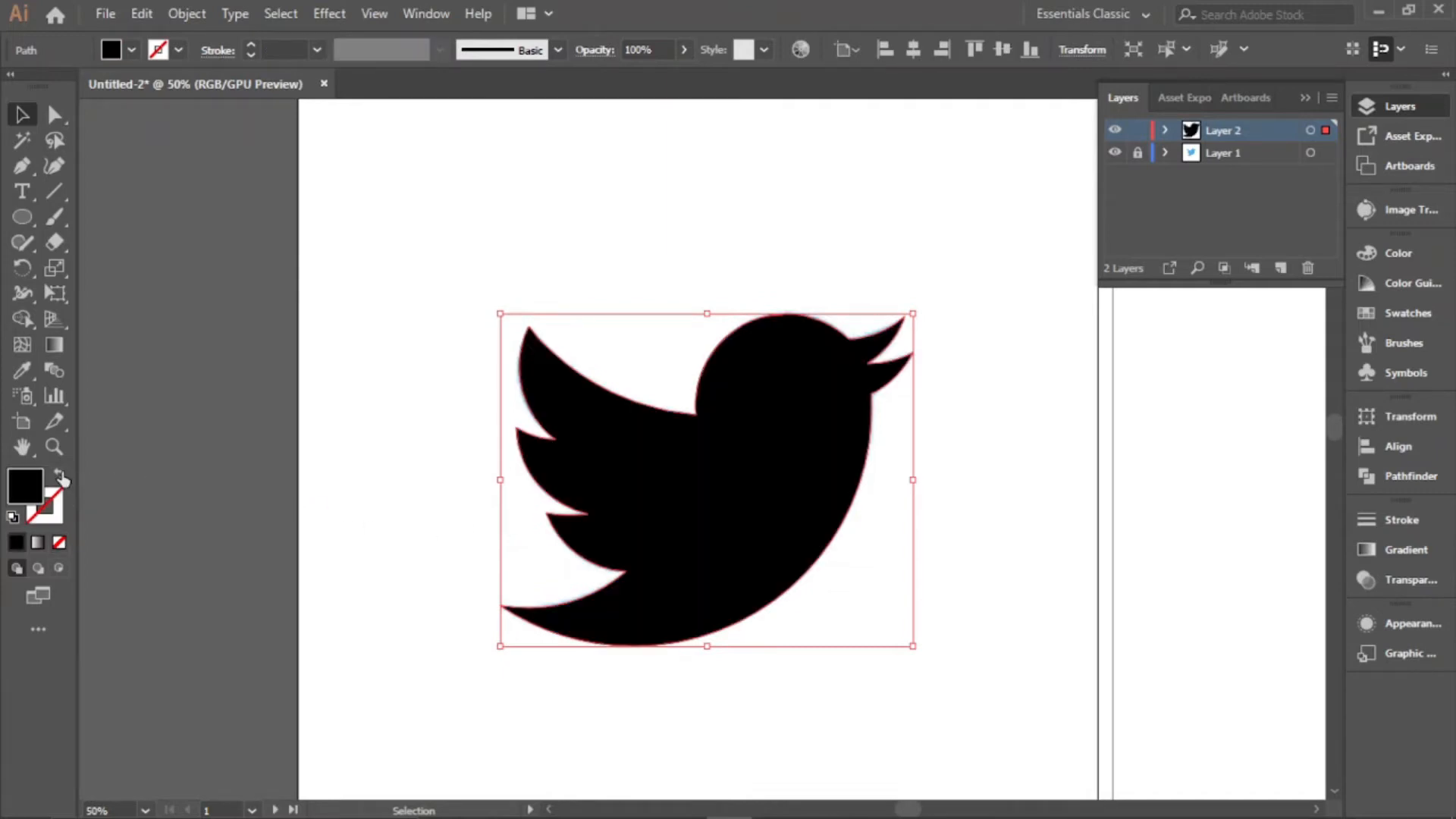
pyautogui.scroll(-1, 622, 502)
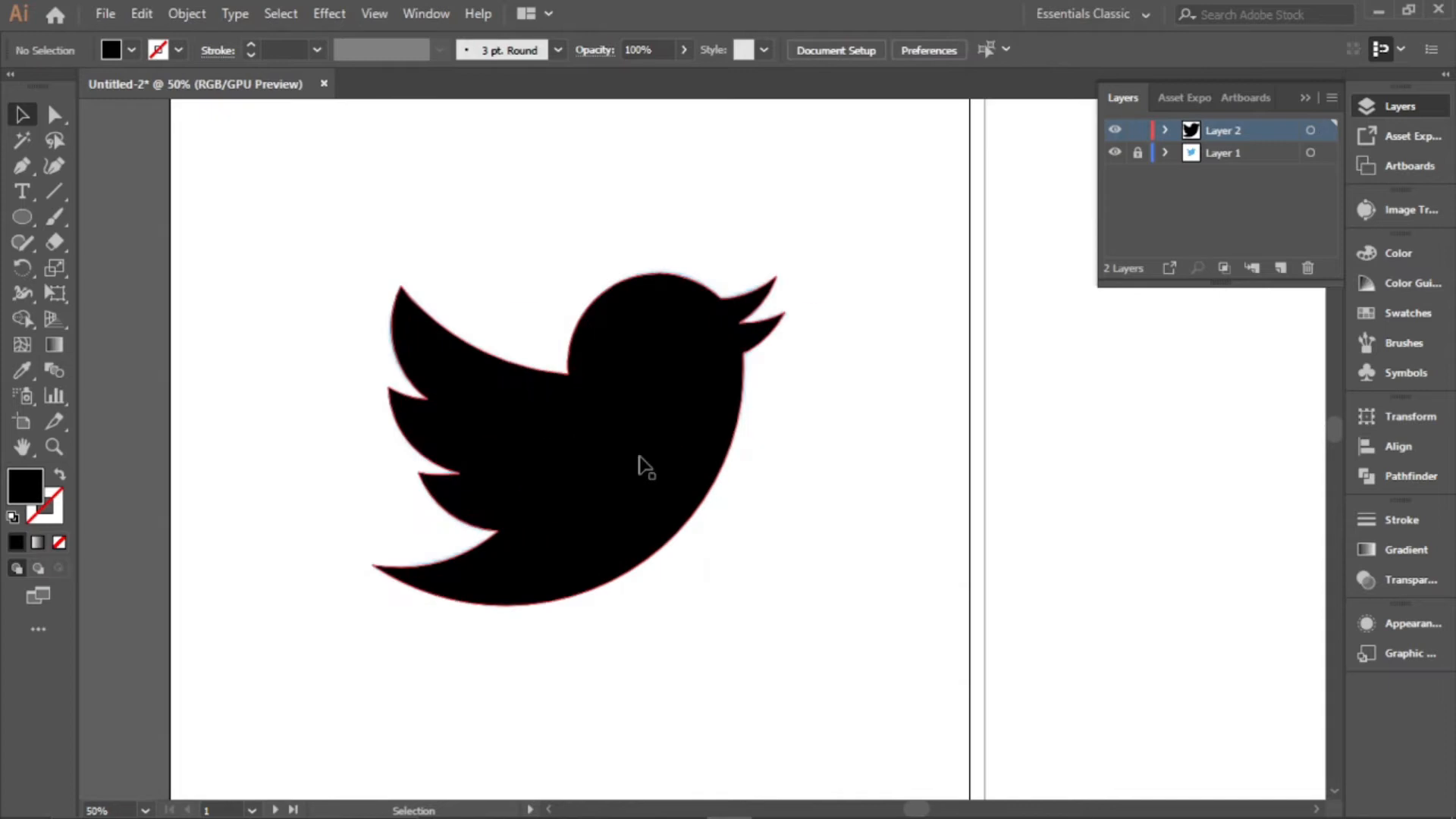
pyautogui.click(638, 457)
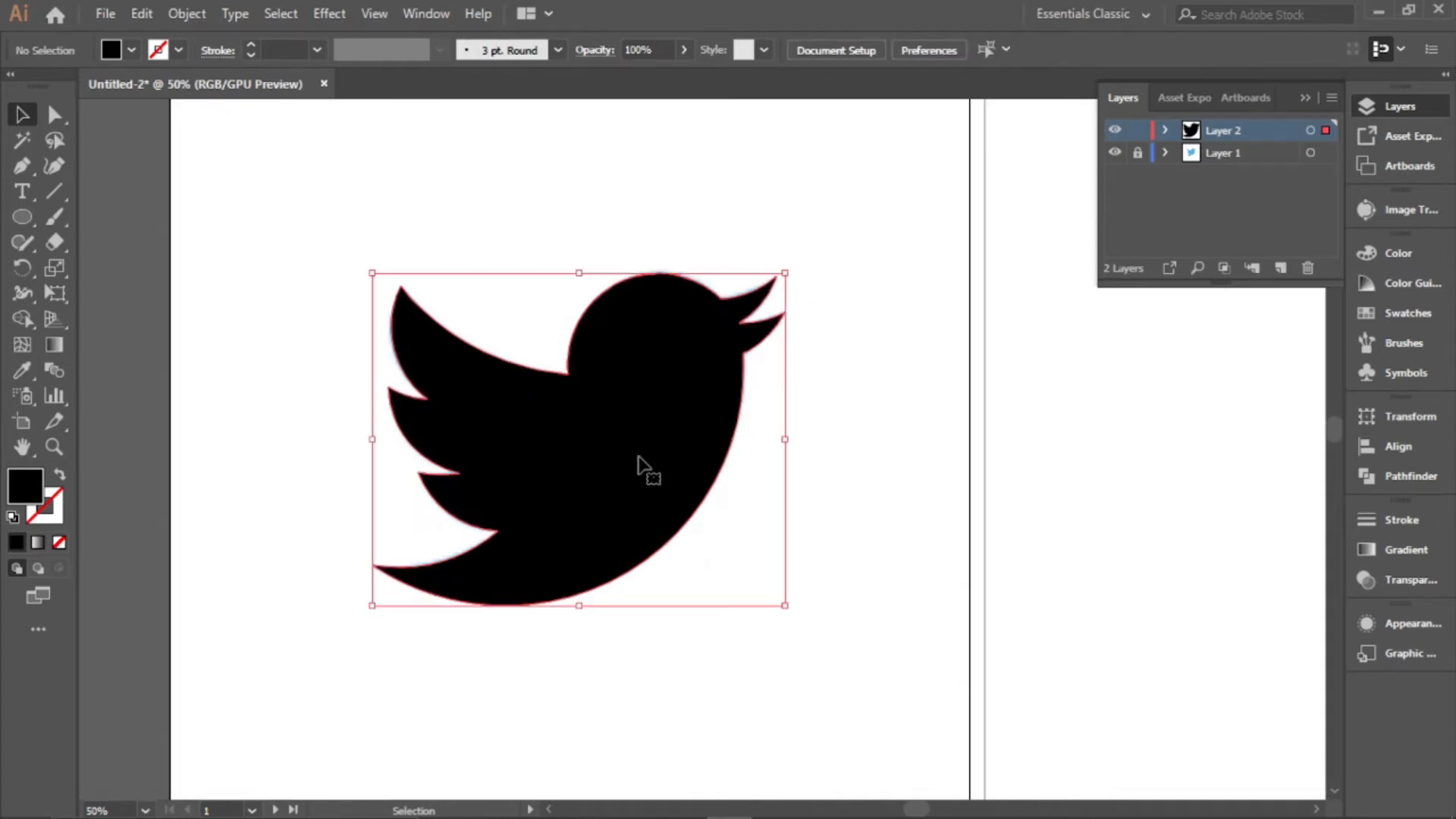
pyautogui.keyDown('shift'); pyautogui.click(125, 50); pyautogui.keyUp('shift')
pyautogui.write('1da1f2')
pyautogui.press('Return')
pyautogui.scroll(-1, 619, 433)
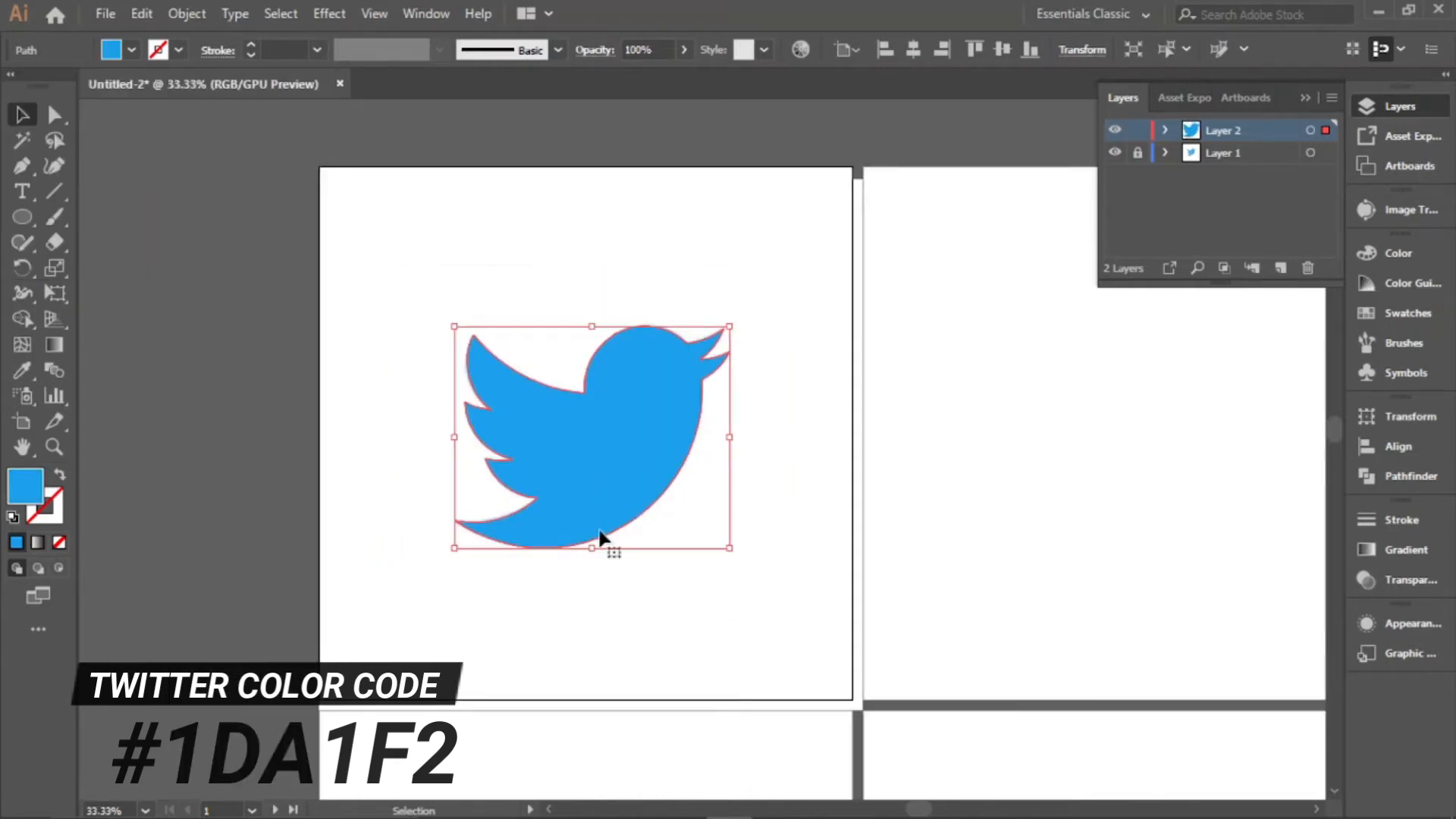
# Draw a circle large enough to surround the bird on the first artboard and send it behind the bird
pyautogui.click(598, 590)
pyautogui.scroll(-2, 601, 581)
pyautogui.press('l')
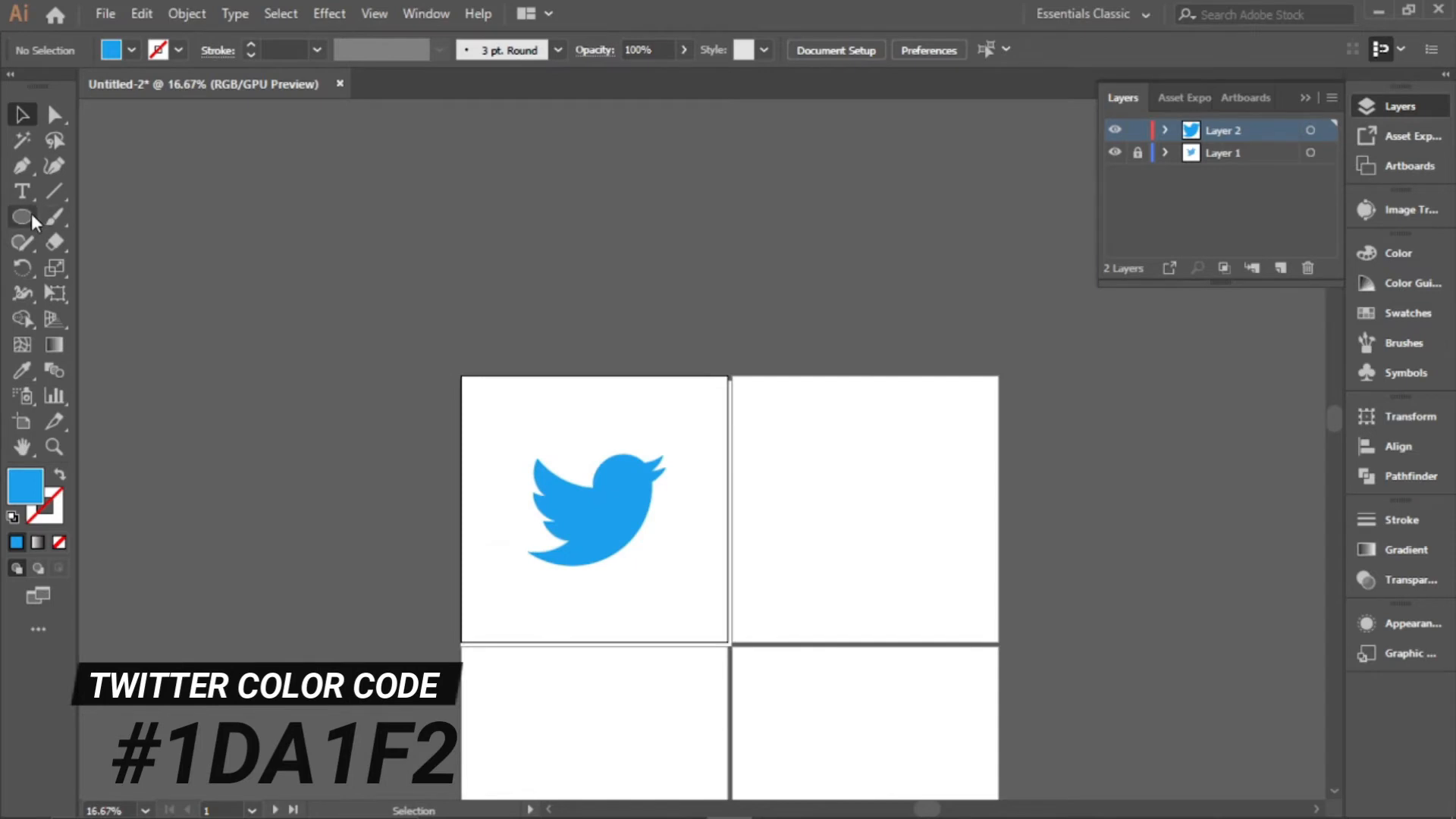
pyautogui.moveTo(502, 408); pyautogui.dragTo(652, 611)
pyautogui.press('v')
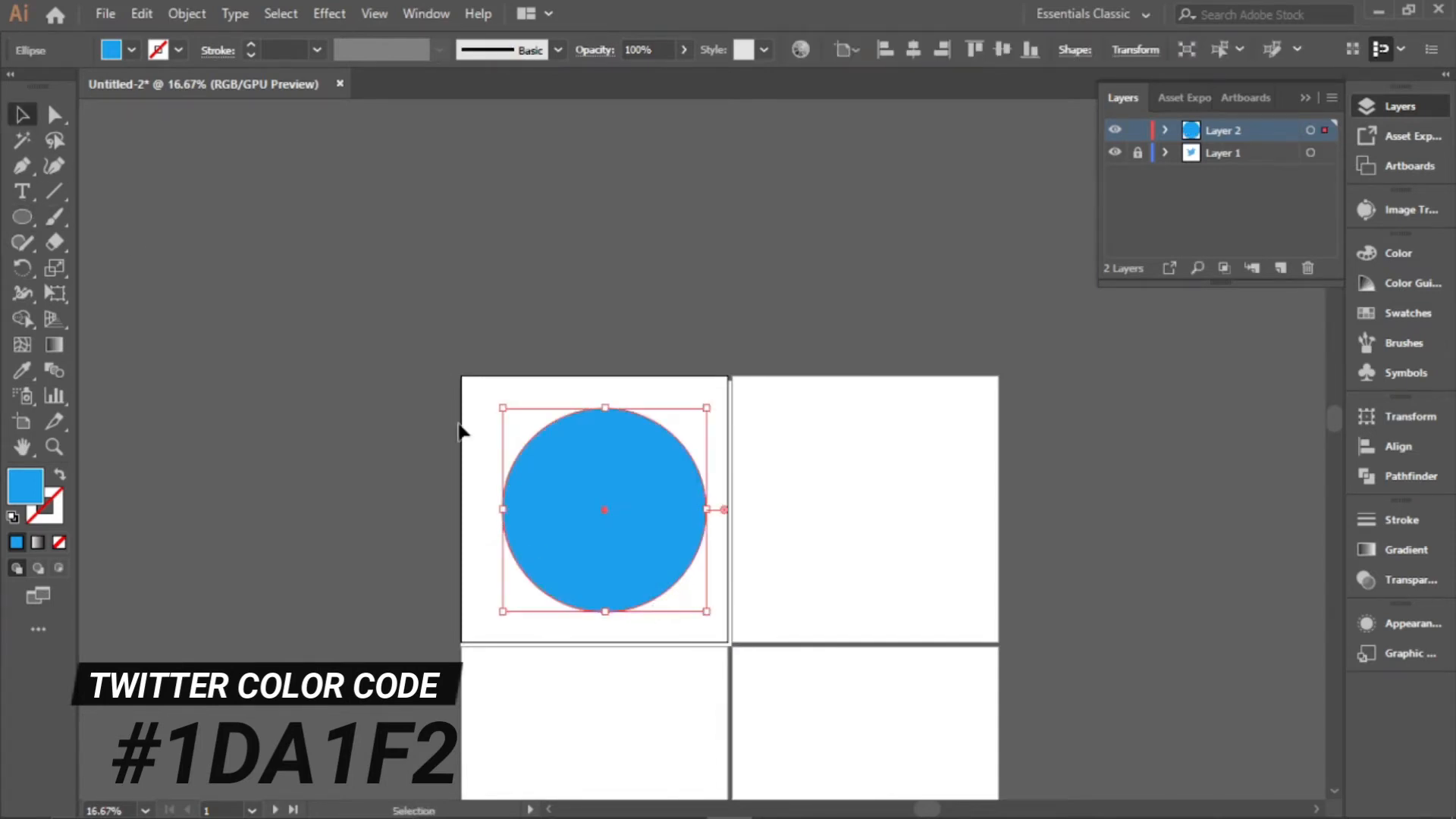
pyautogui.scroll(1, 587, 487)
pyautogui.moveTo(573, 438); pyautogui.dragTo(569, 432)
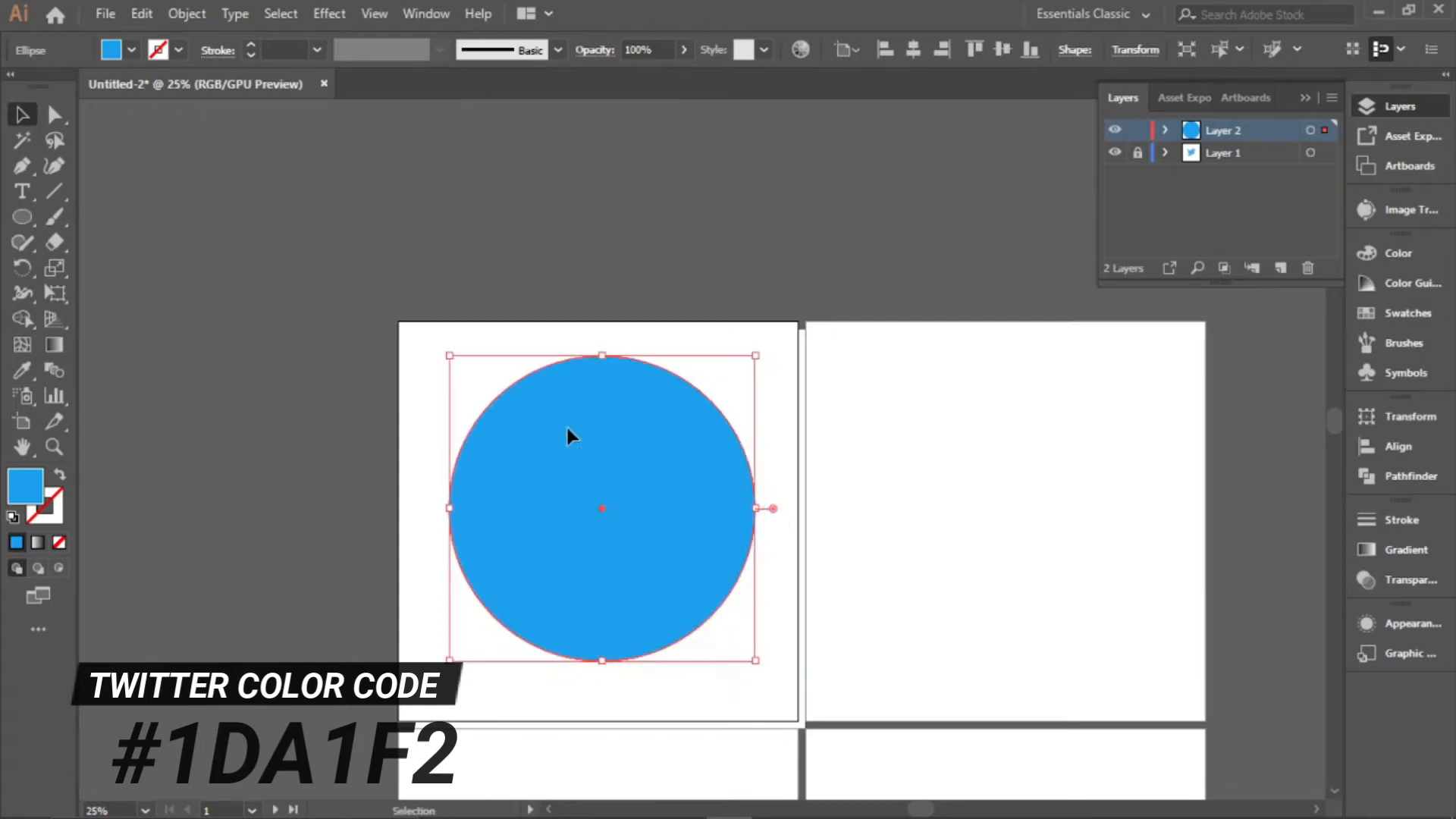
pyautogui.rightClick(569, 432)
pyautogui.moveTo(650, 709)
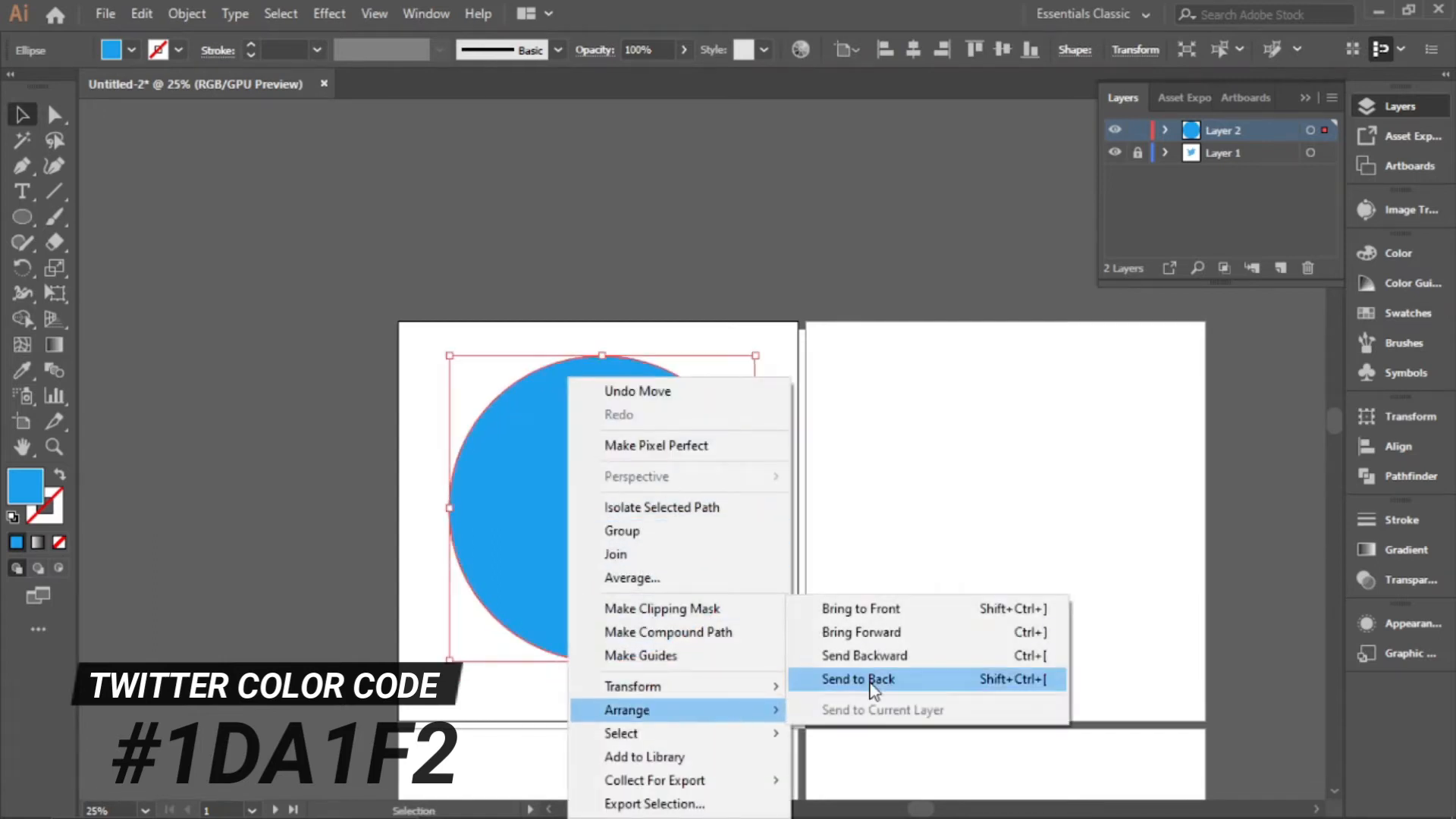
pyautogui.click(863, 681)
# Fill the background circle with white
pyautogui.click(132, 50)
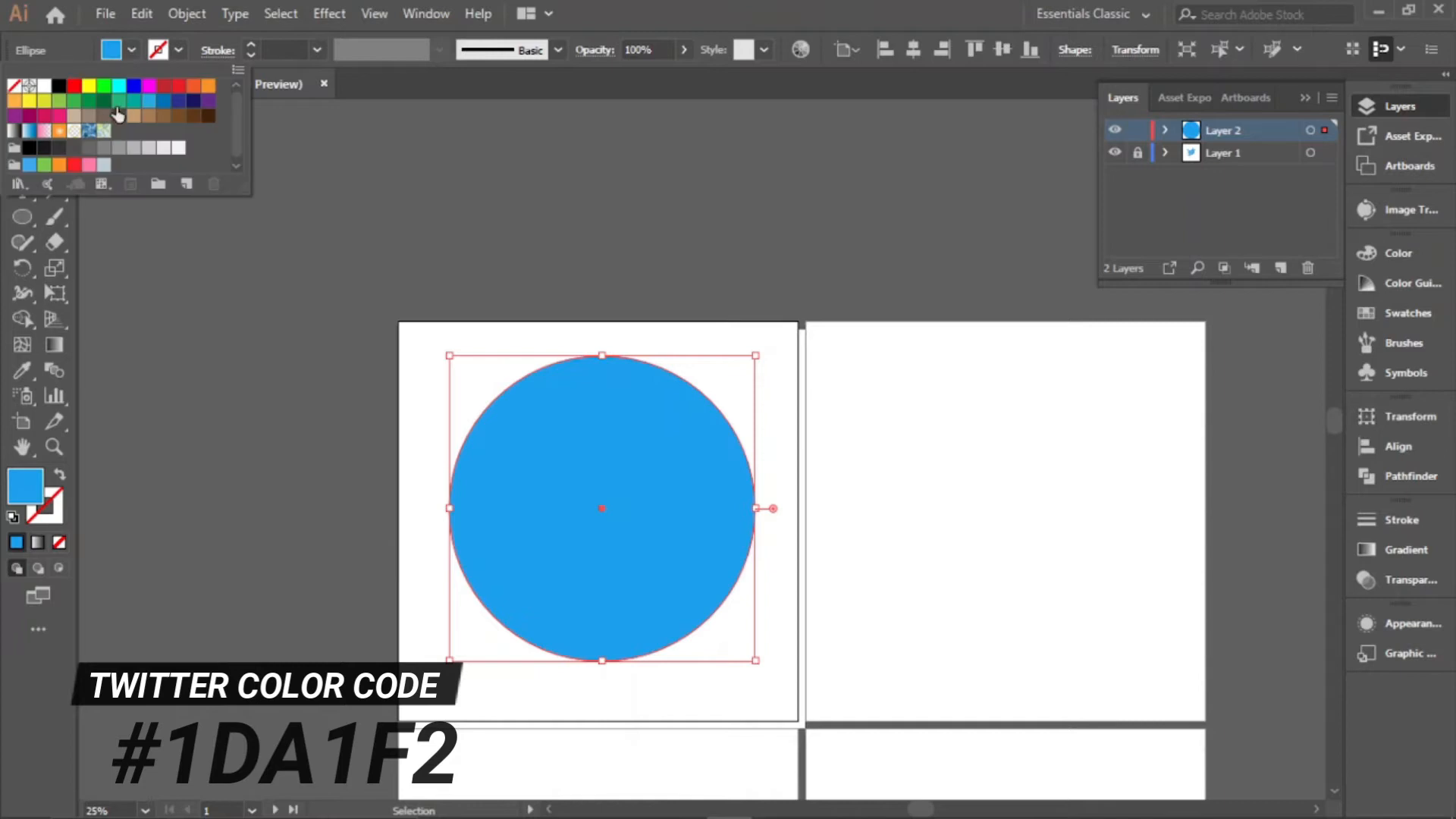
pyautogui.click(44, 87)
pyautogui.click(208, 332)
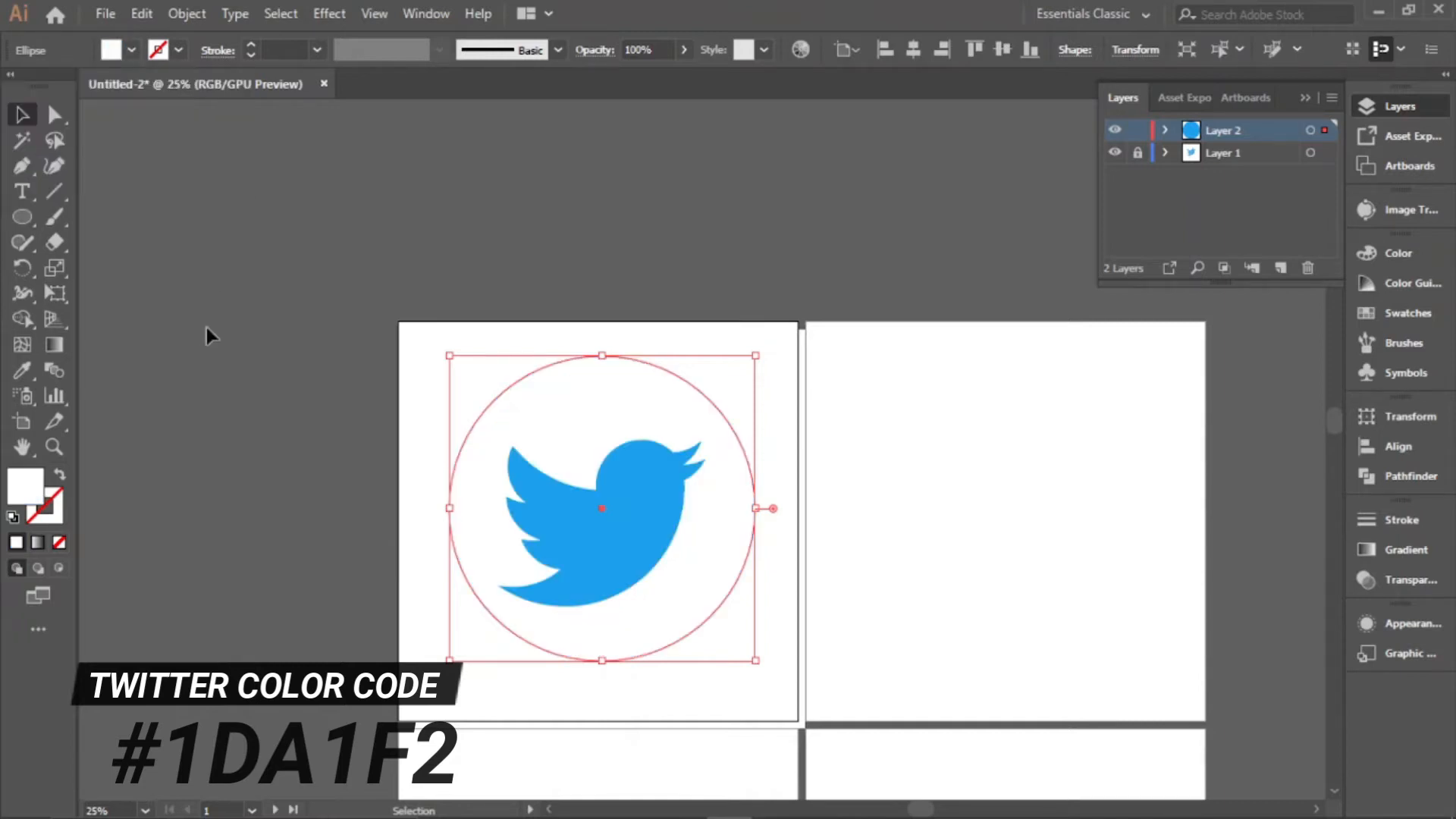
pyautogui.click(574, 414)
# Change the bird's fill colour to white
pyautogui.scroll(1, 578, 417)
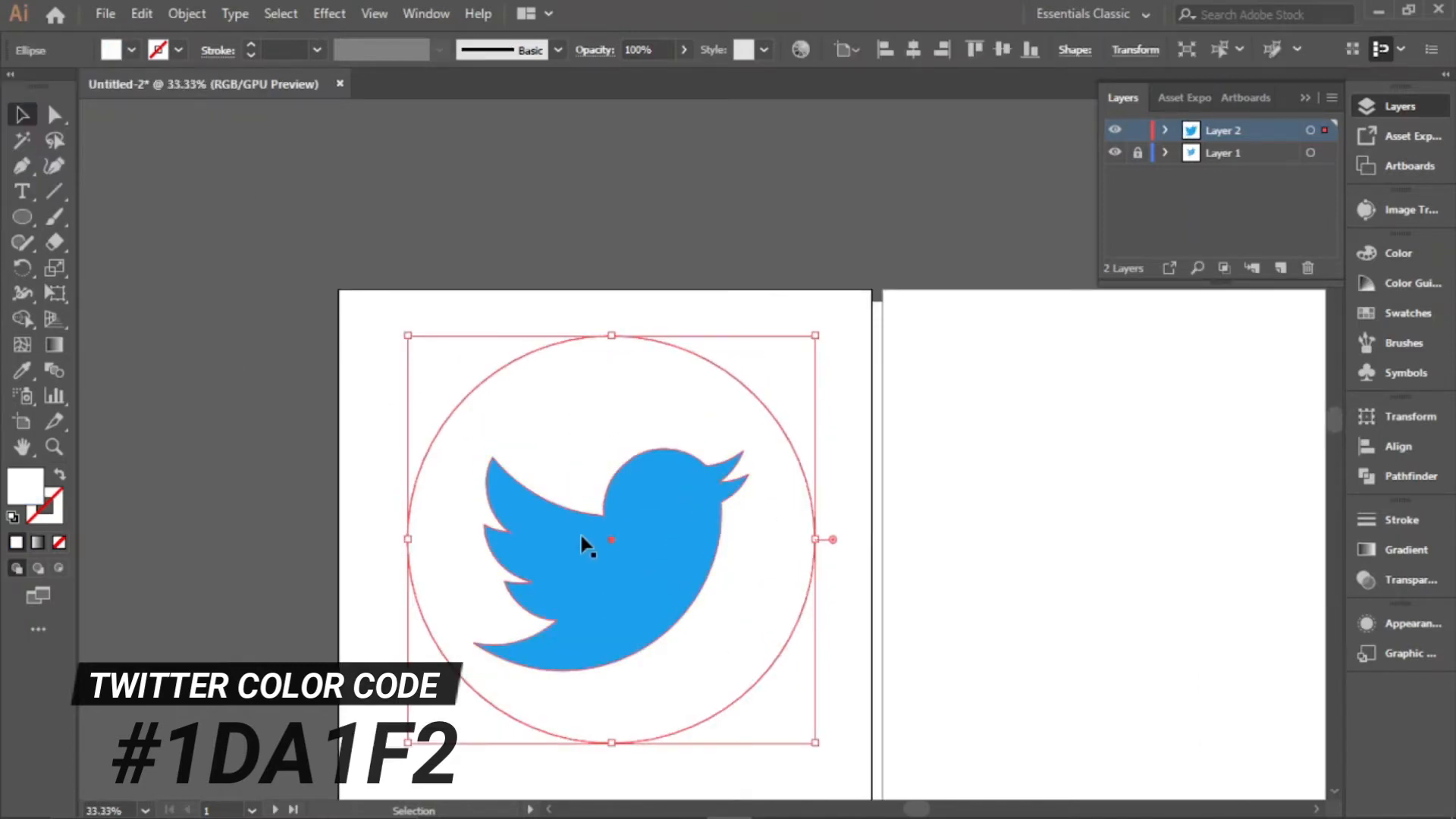
pyautogui.click(579, 534)
pyautogui.click(131, 50)
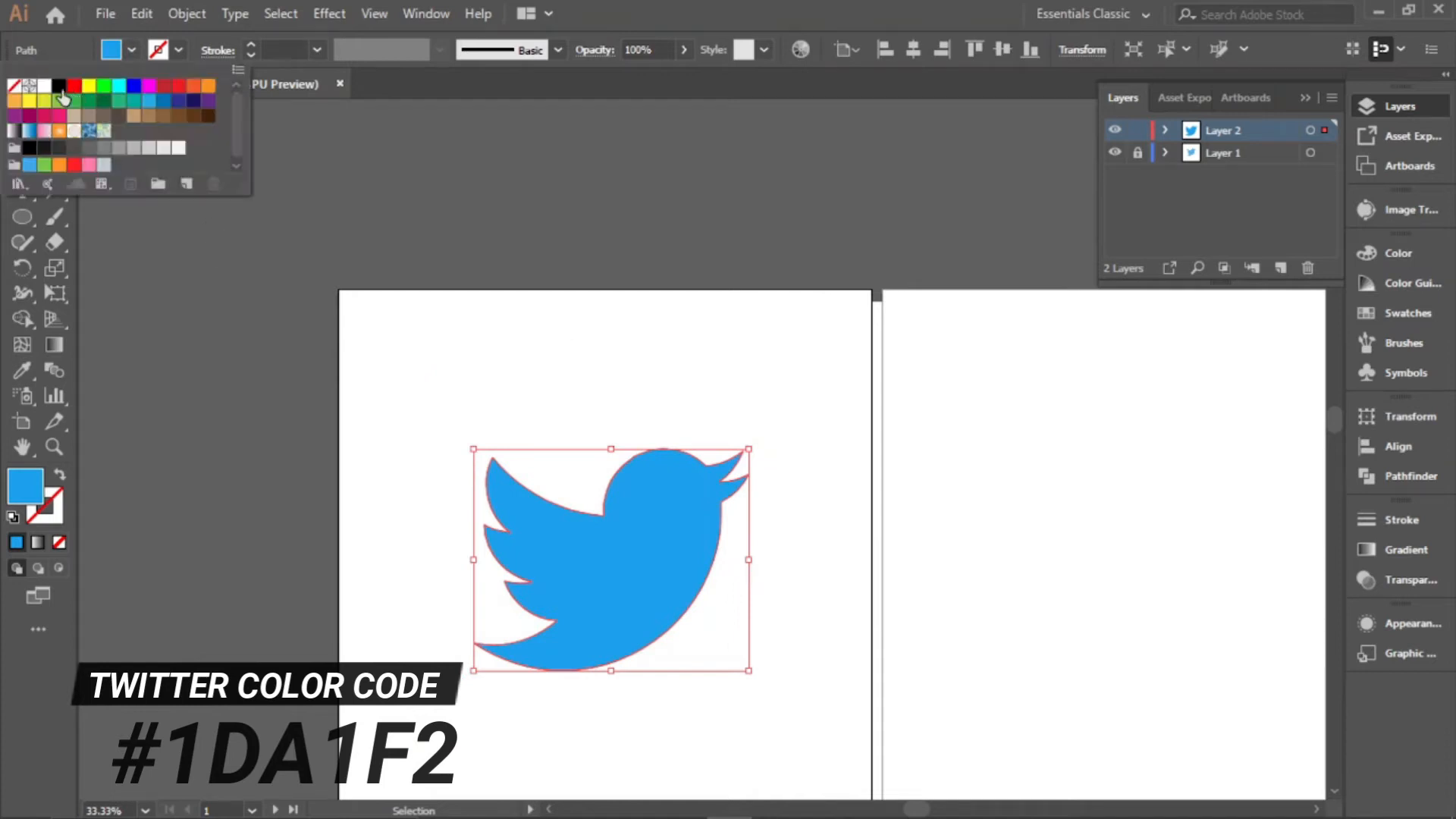
pyautogui.click(44, 88)
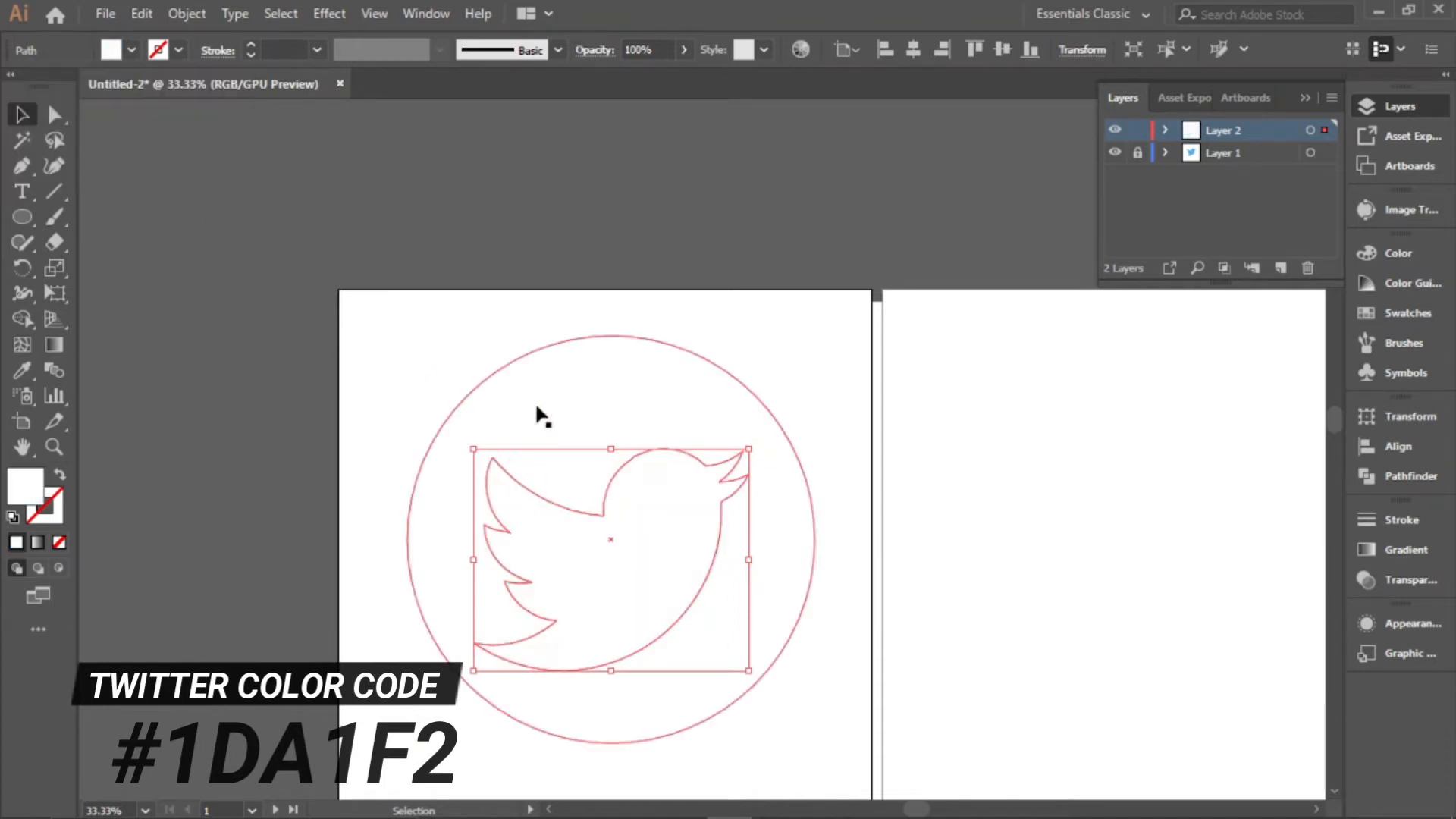
# Set the background circle's fill colour to #1DA1F2
pyautogui.click(536, 413)
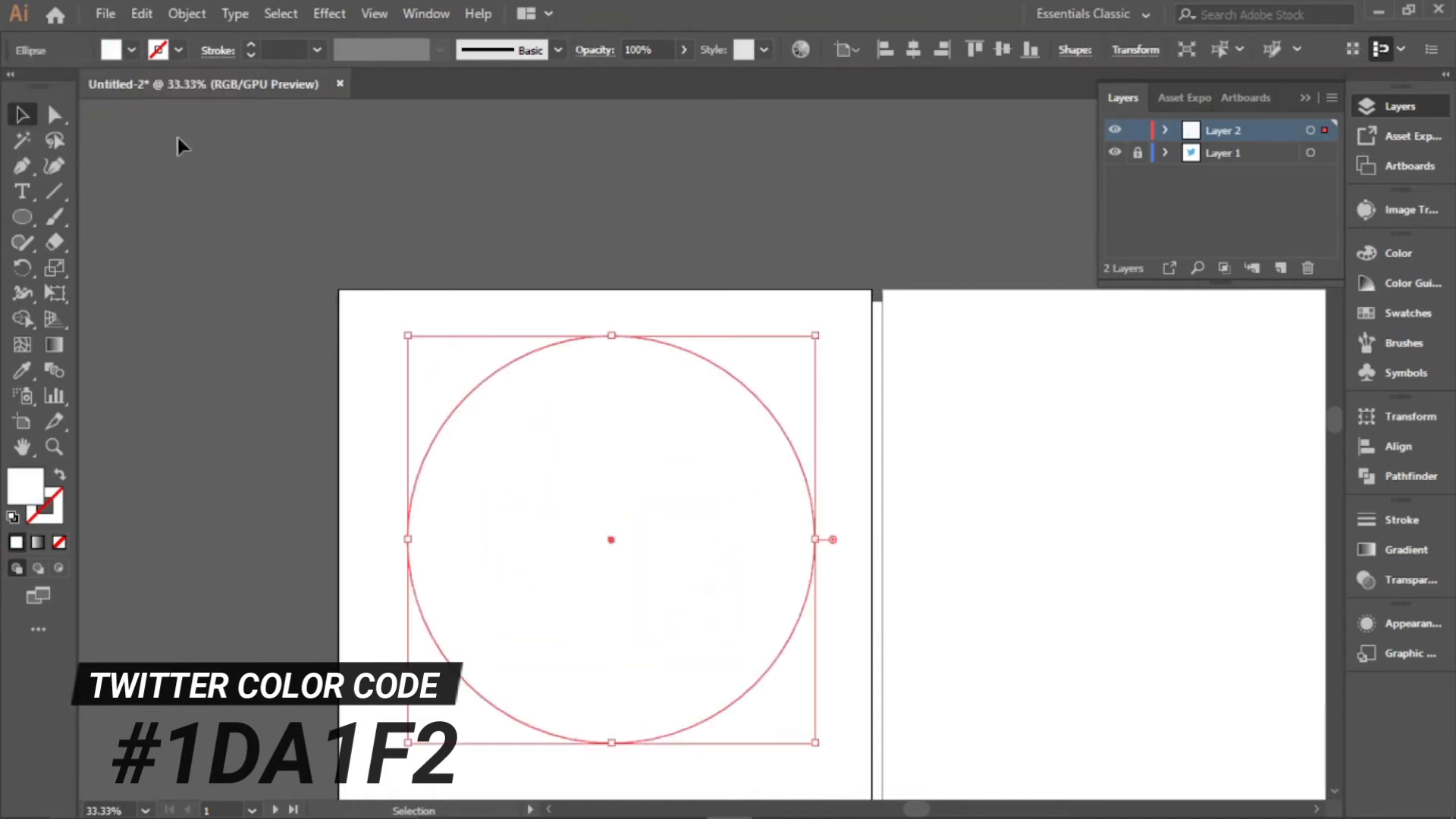
pyautogui.keyDown('shift'); pyautogui.click(133, 51); pyautogui.keyUp('shift')
pyautogui.write('1da1')
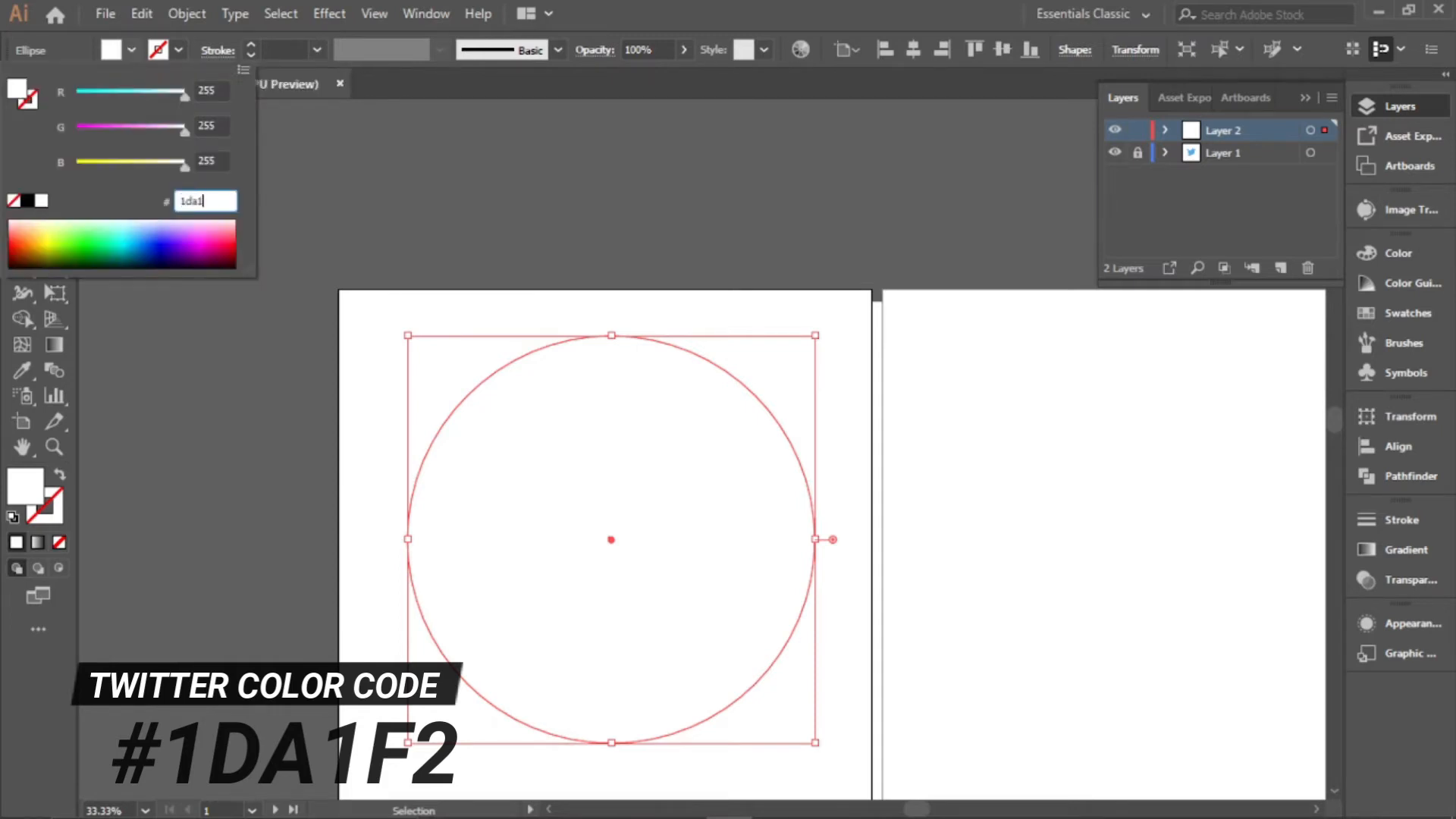
pyautogui.write('f2')
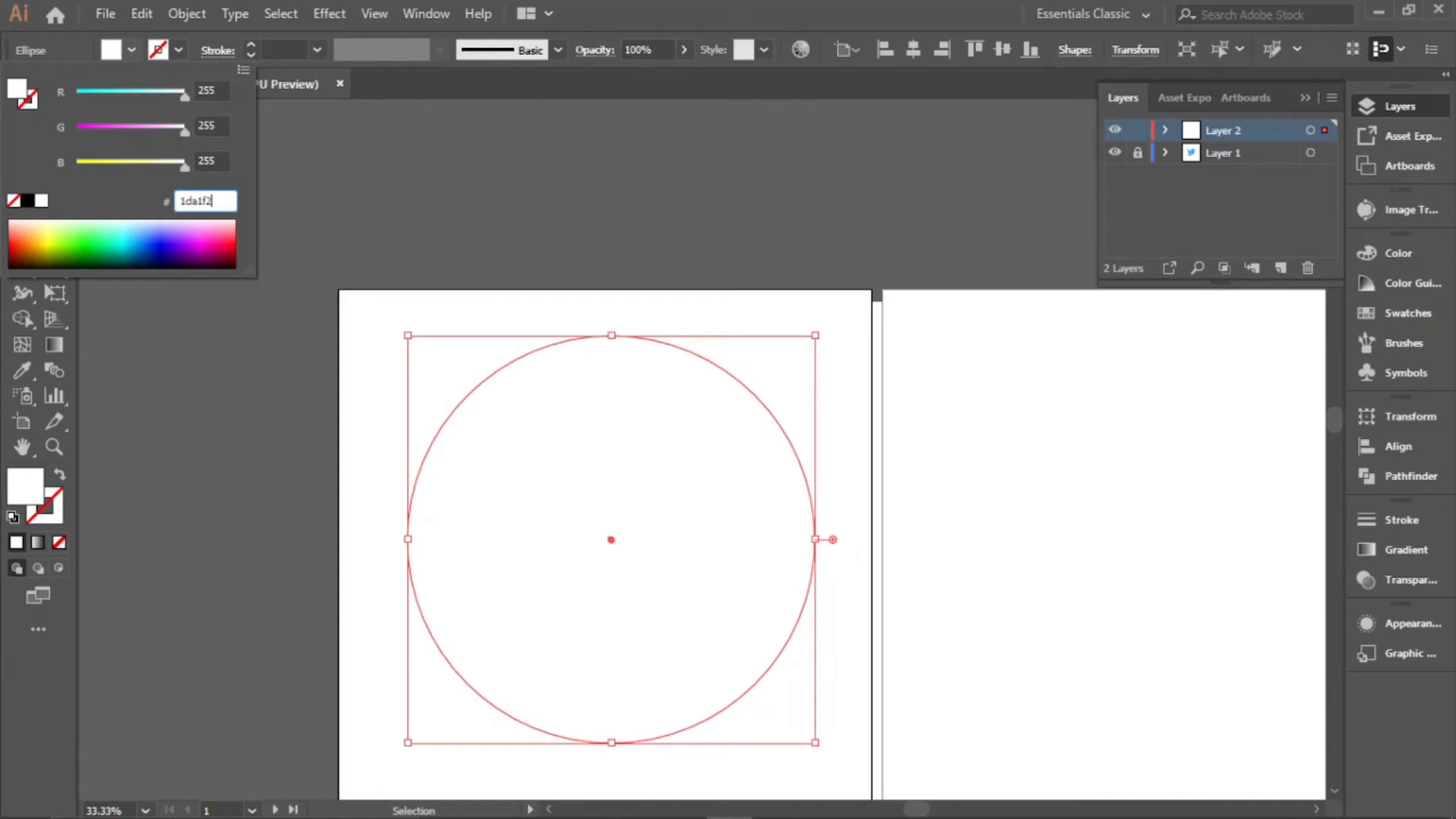
pyautogui.press('Return')
pyautogui.scroll(-1, 529, 476)
pyautogui.scroll(-1, 690, 567)
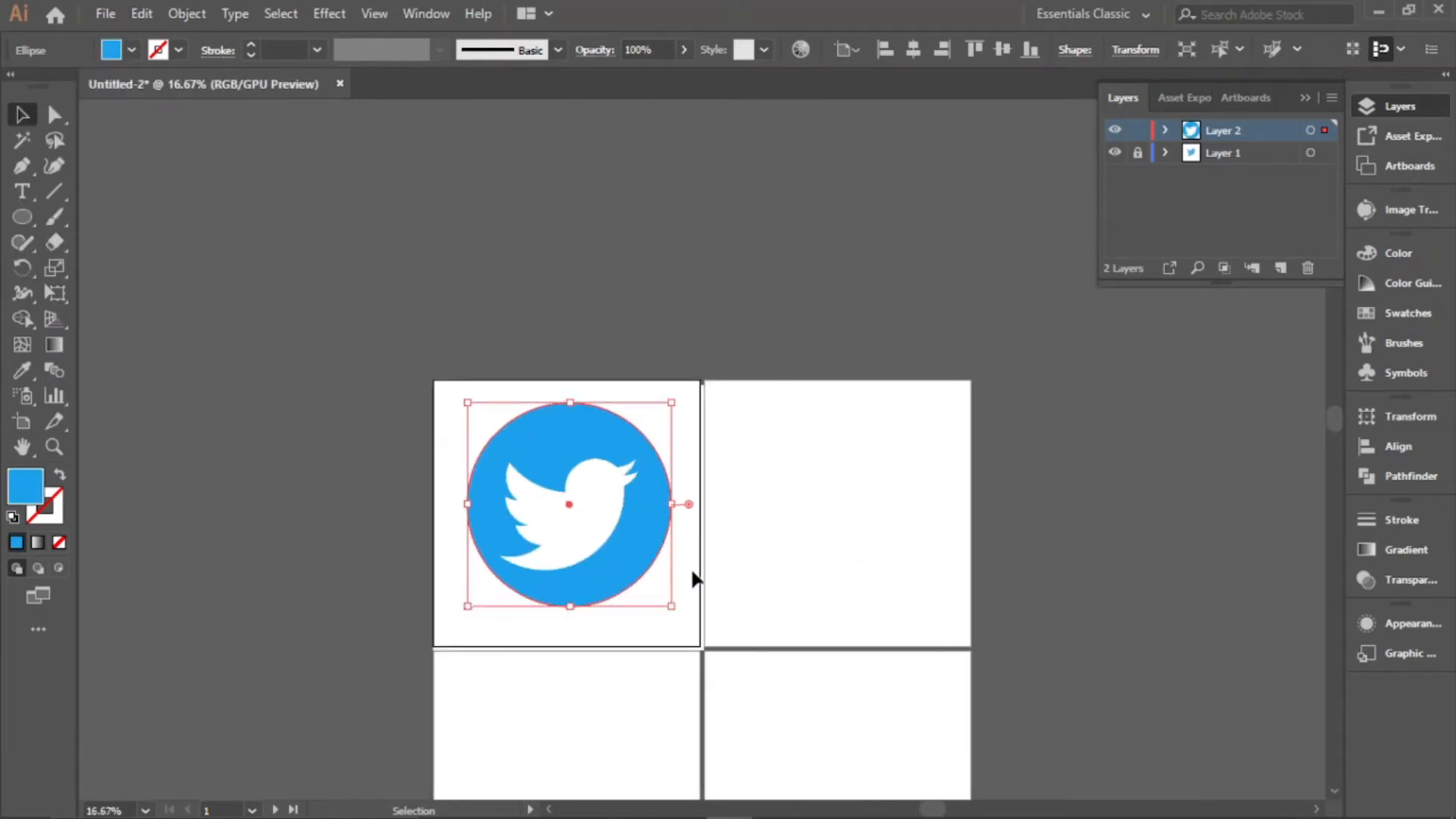
# Scale the white bird down slightly and proportionally about its centre inside the blue circle
pyautogui.scroll(2, 708, 568)
pyautogui.click(708, 569)
pyautogui.click(474, 463)
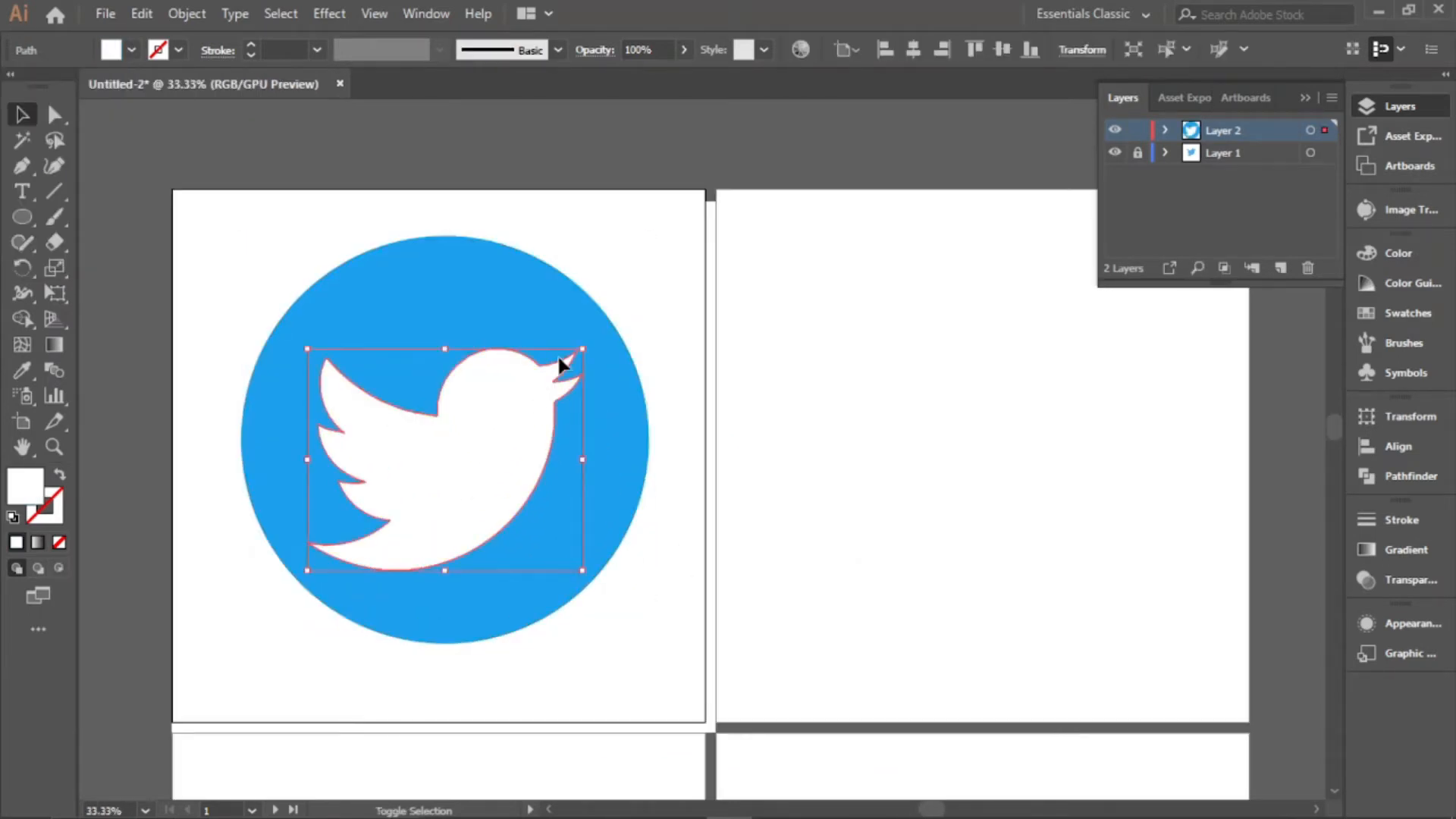
pyautogui.moveTo(585, 349); pyautogui.dragTo(571, 358)
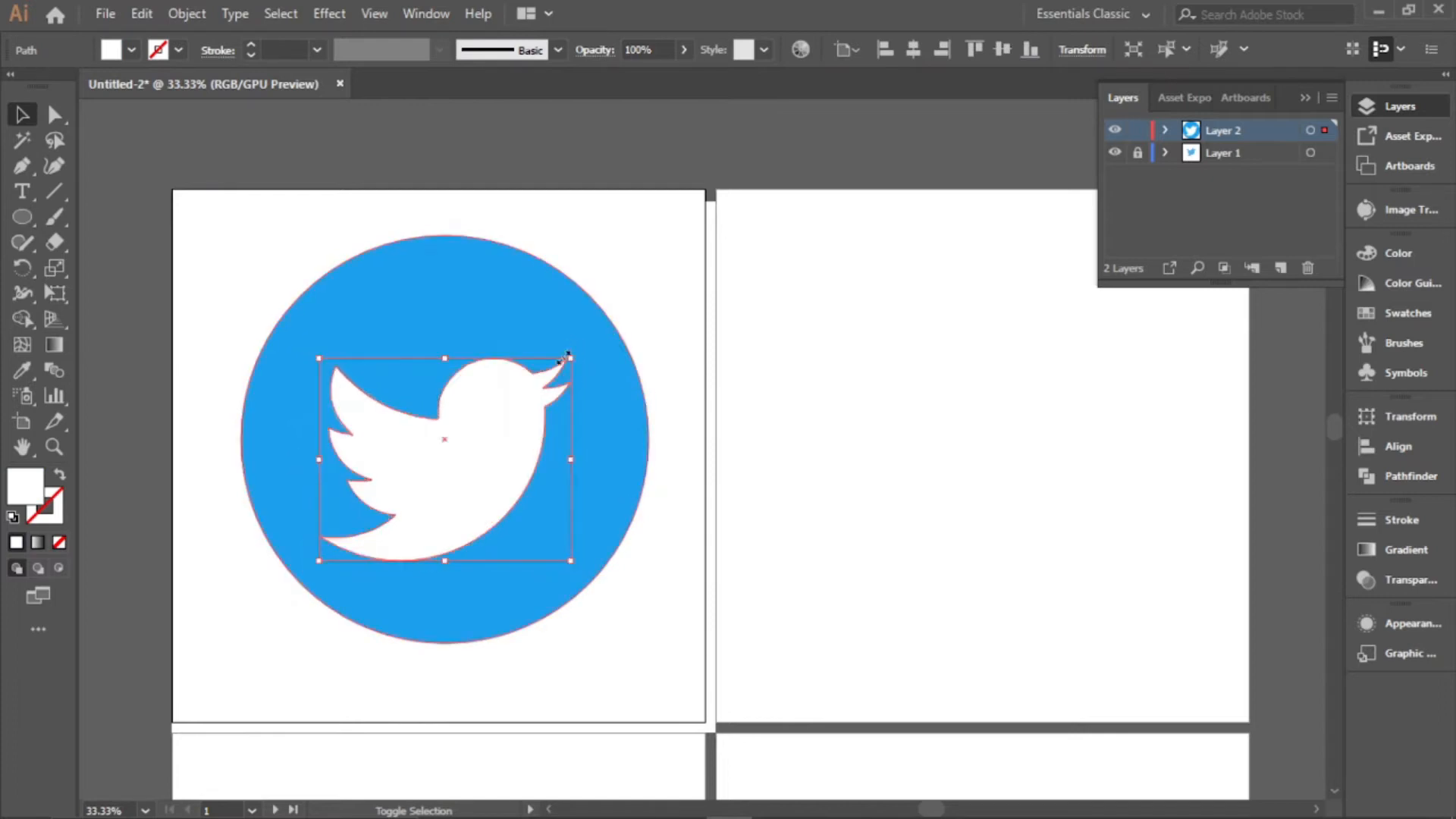
# Centre the bird and the blue circle horizontally and vertically on the first artboard
pyautogui.click(921, 54)
pyautogui.click(1002, 50)
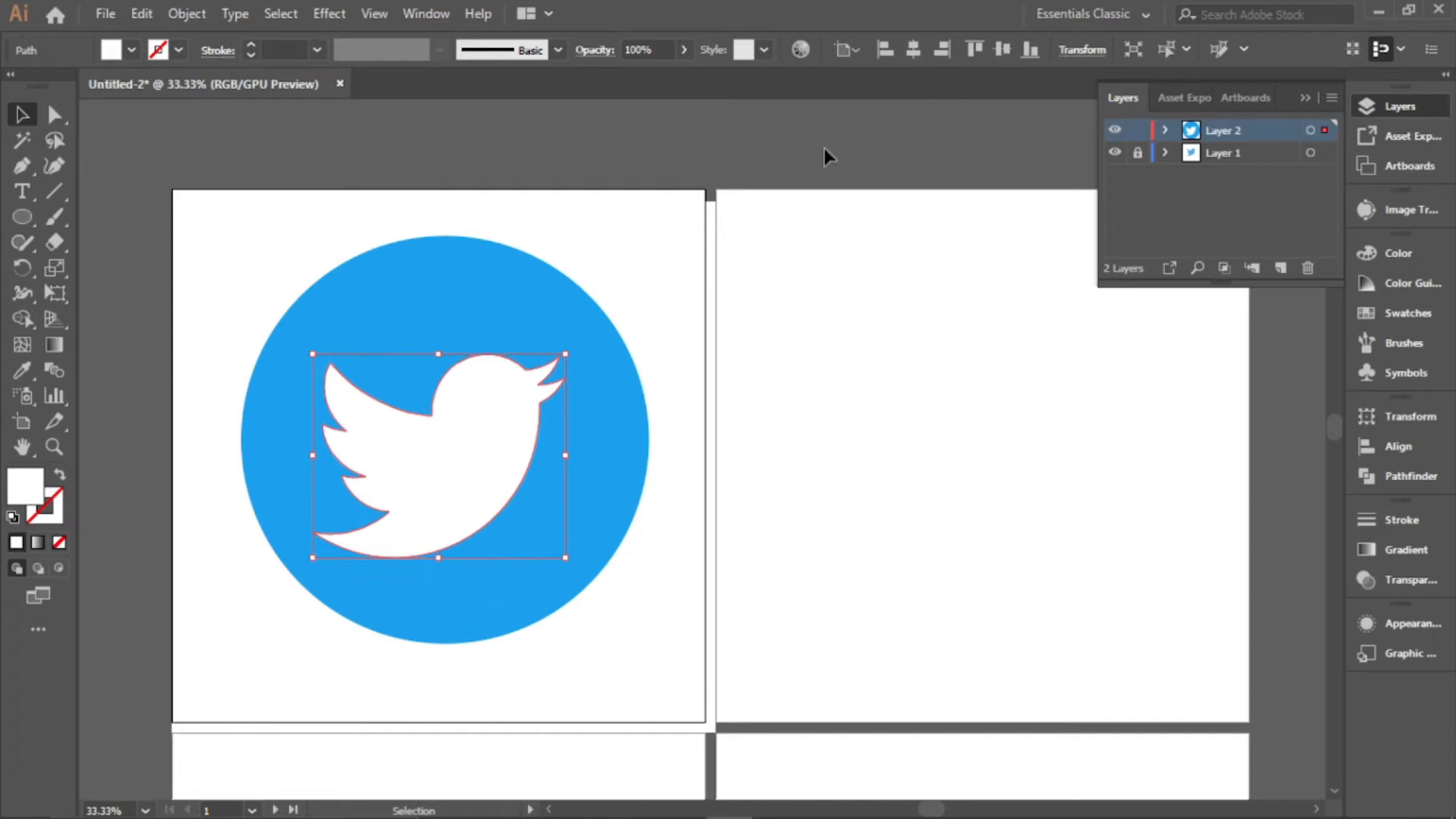
pyautogui.click(489, 307)
pyautogui.click(913, 50)
pyautogui.click(1002, 50)
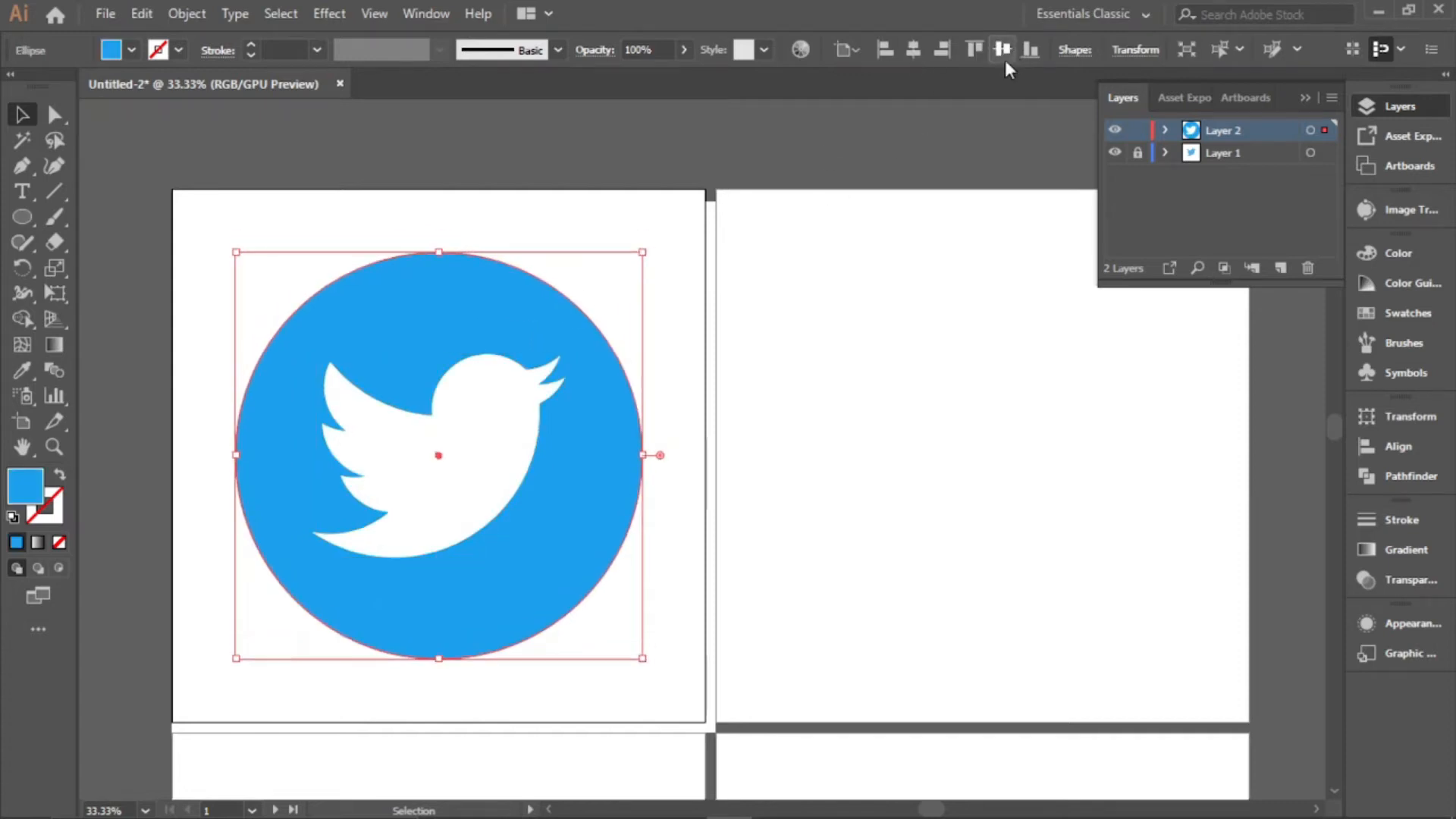
# Select the bird and circle together and scale them down proportionally about the artboard's centre
pyautogui.scroll(-2, 548, 455)
pyautogui.scroll(-1, 548, 463)
pyautogui.scroll(1, 474, 435)
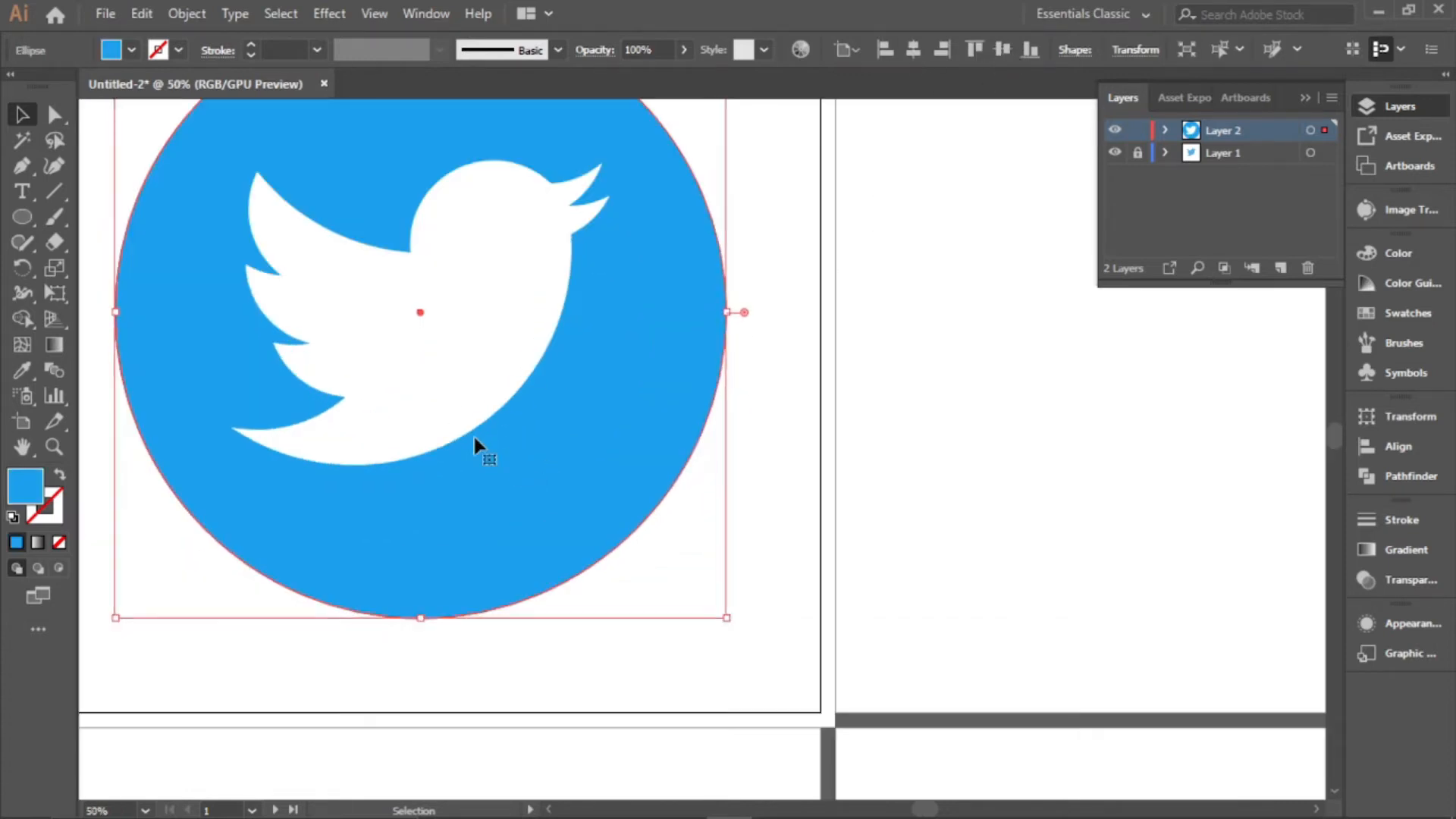
pyautogui.scroll(-2, 493, 432)
pyautogui.scroll(1, 455, 380)
pyautogui.click(470, 276)
pyautogui.keyDown('shift'); pyautogui.click(487, 237); pyautogui.keyUp('shift')
pyautogui.moveTo(660, 170); pyautogui.dragTo(630, 179)
pyautogui.scroll(-3, 669, 295)
pyautogui.click(657, 400)
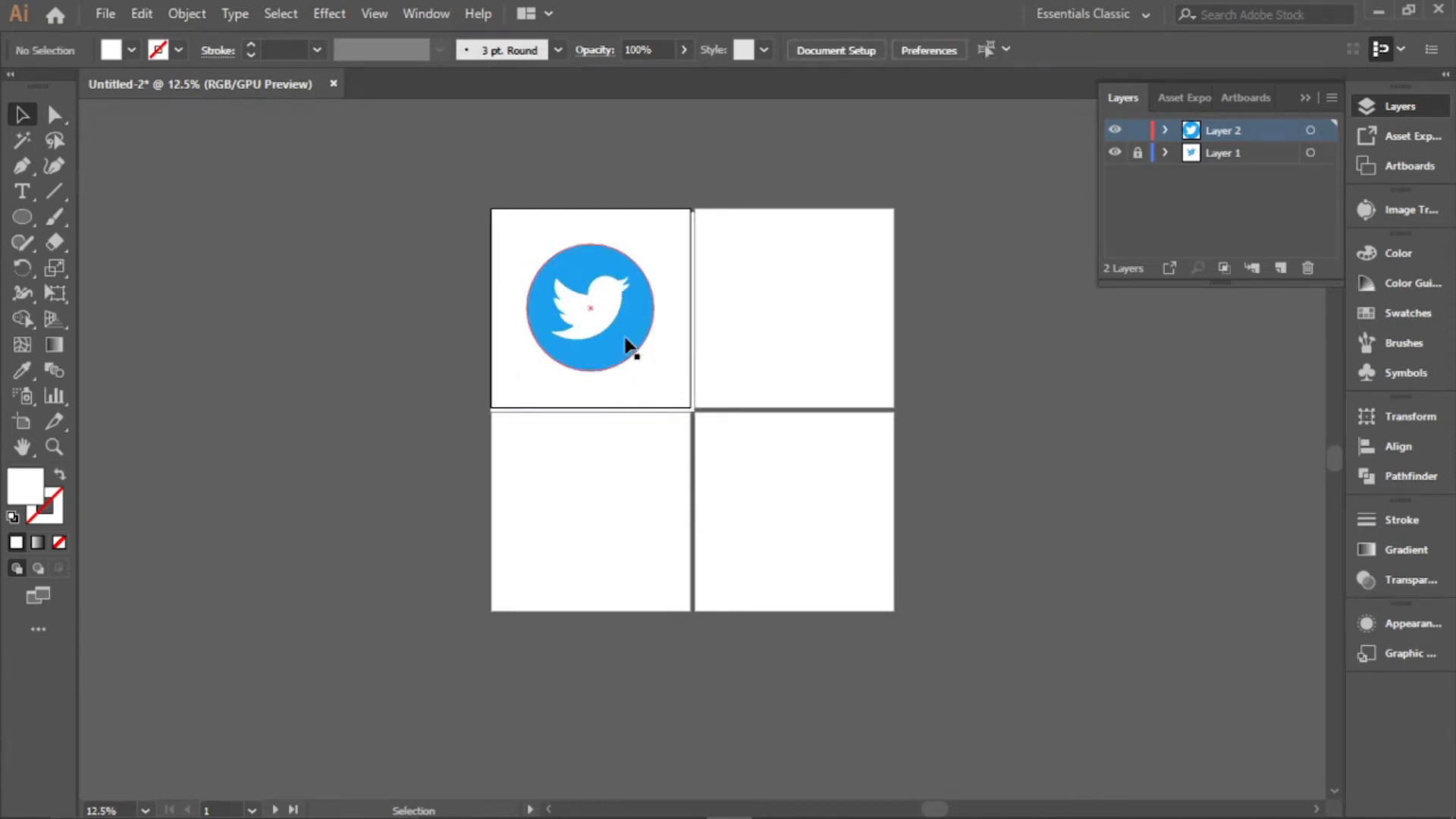
pyautogui.scroll(3, 581, 298)
pyautogui.scroll(-3, 581, 299)
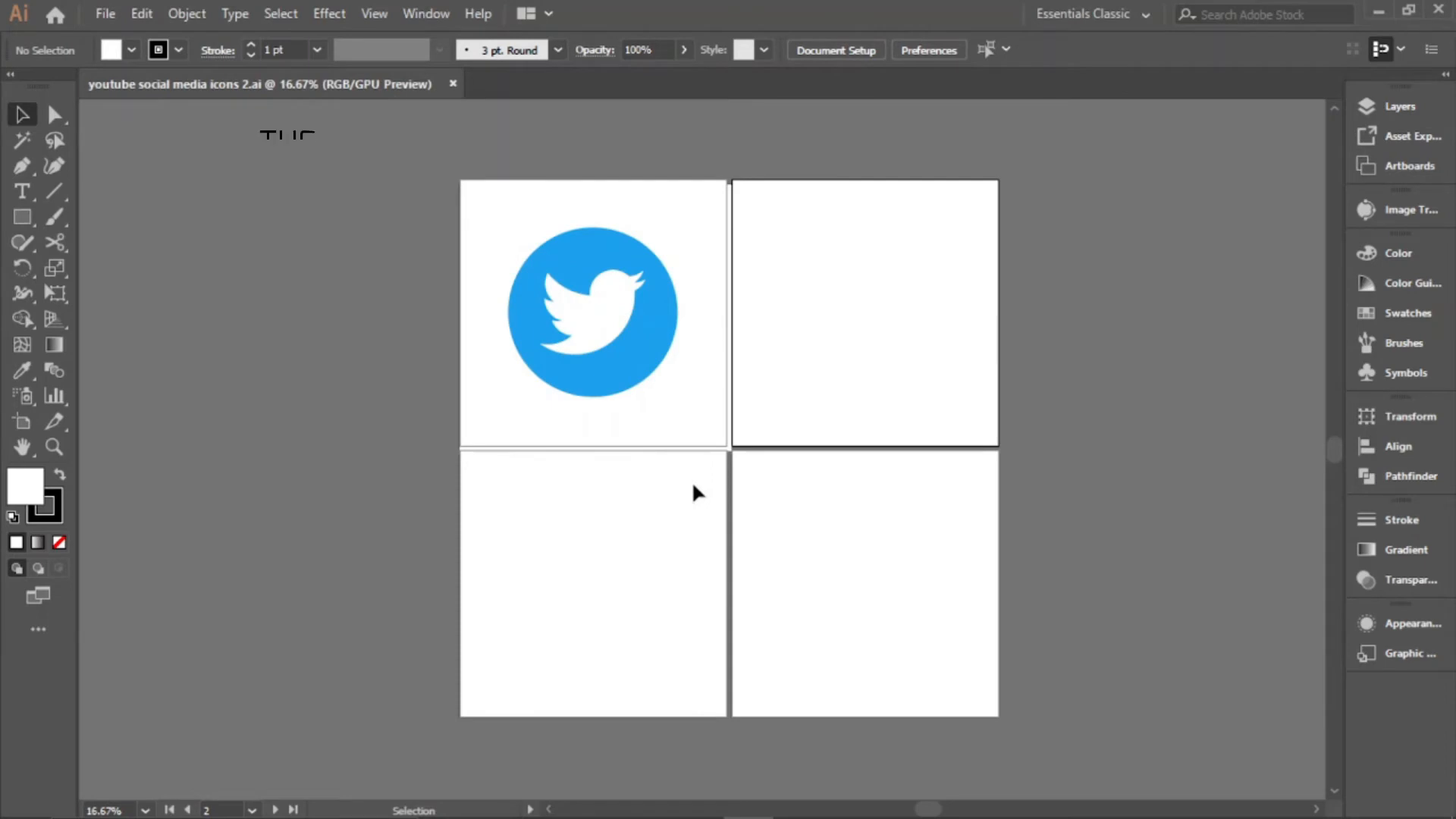
# Draw a 300 x 500 px rectangle on the second artboard, beside the Twitter icon
pyautogui.scroll(2, 808, 307)
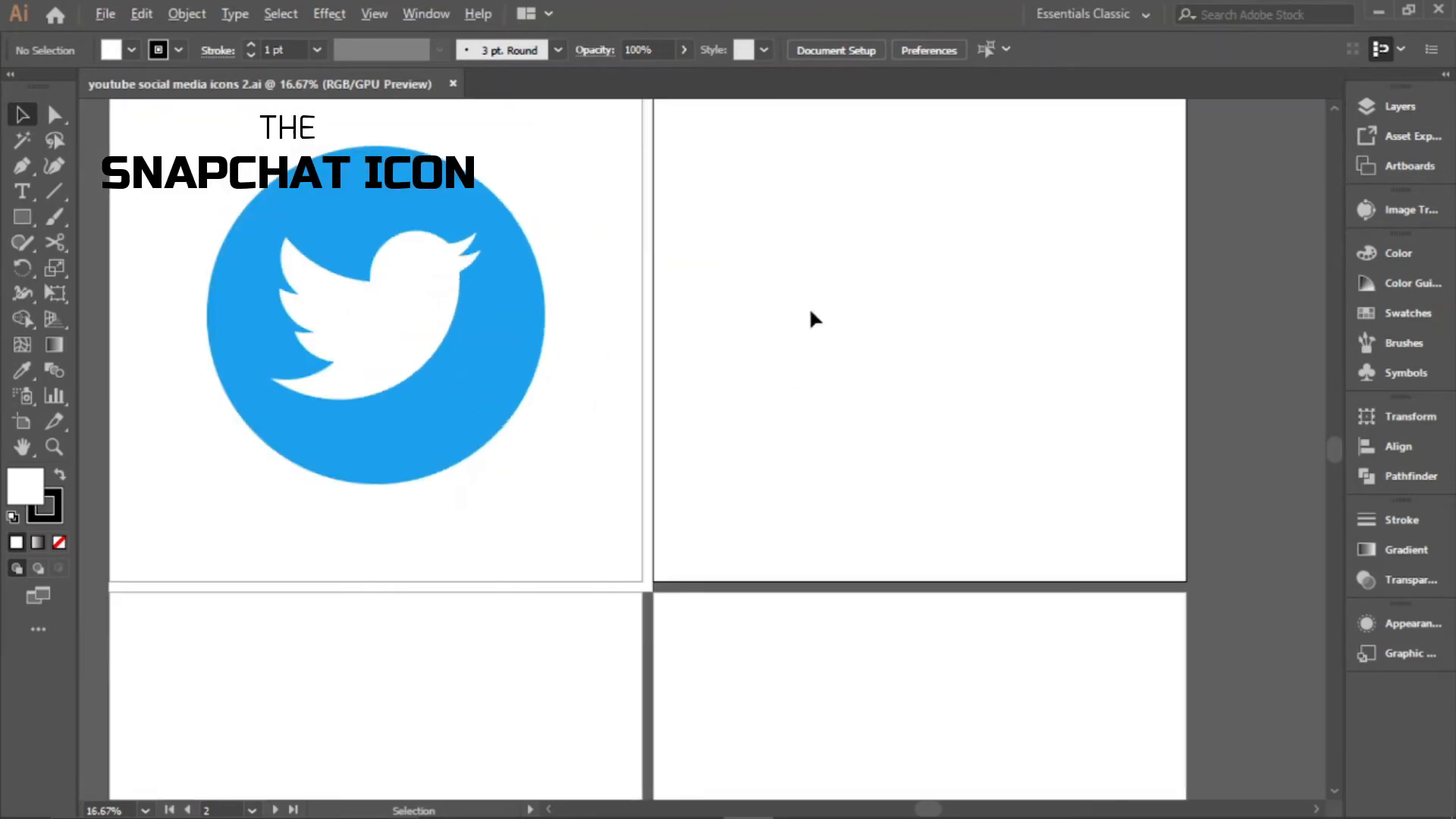
pyautogui.moveTo(933, 315); pyautogui.dragTo(819, 424)
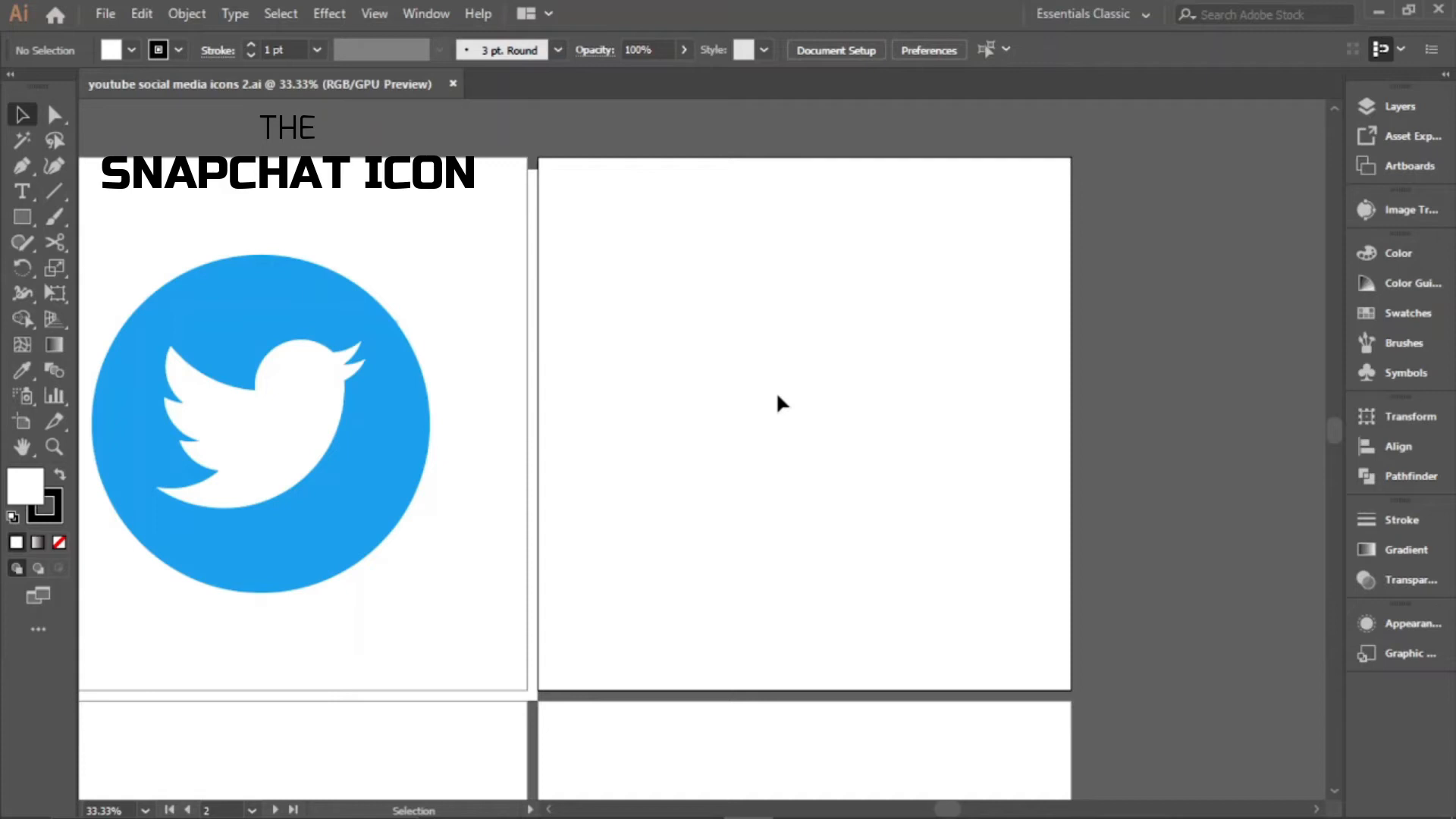
pyautogui.click(22, 216)
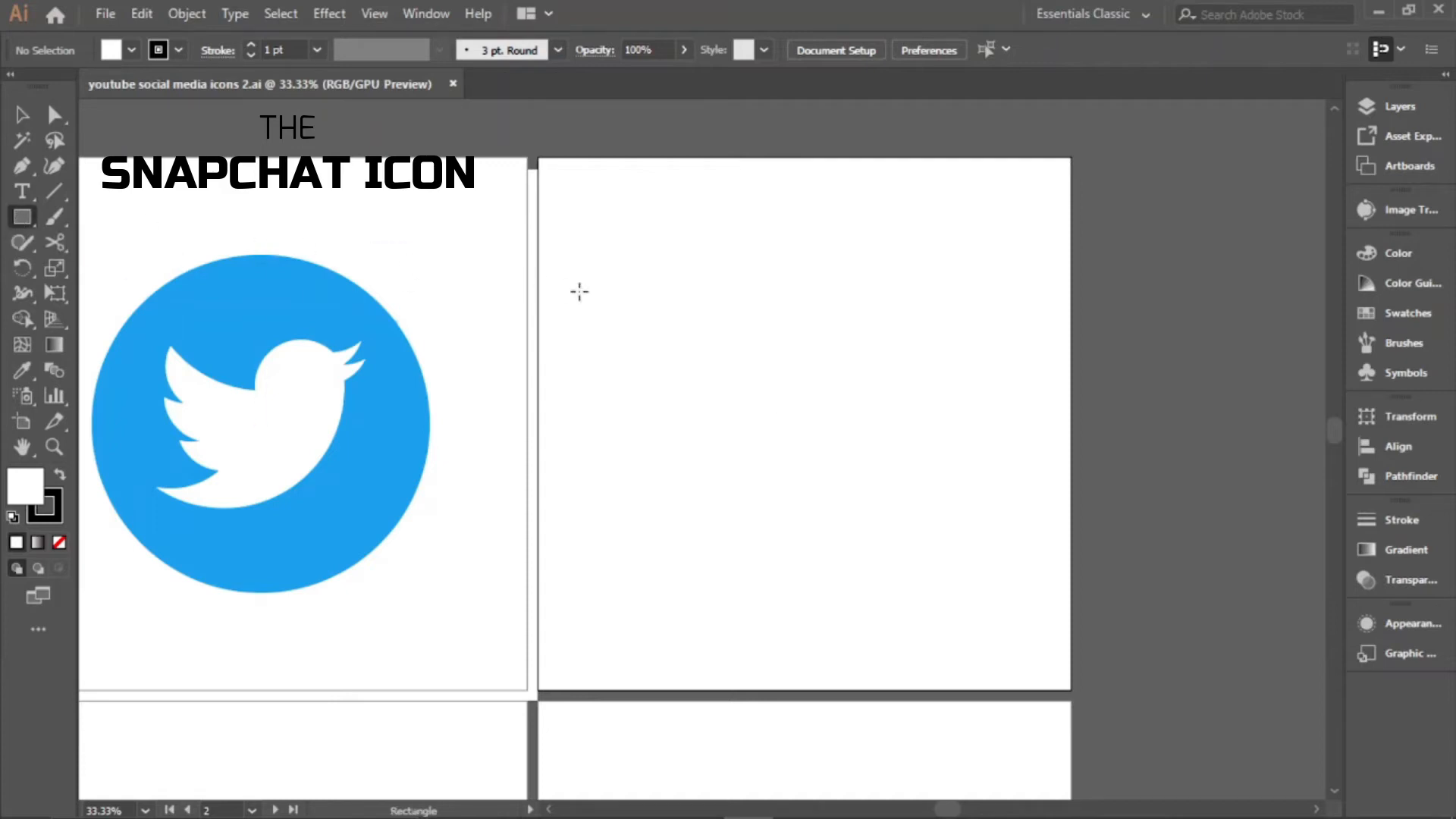
pyautogui.scroll(-1, 670, 290)
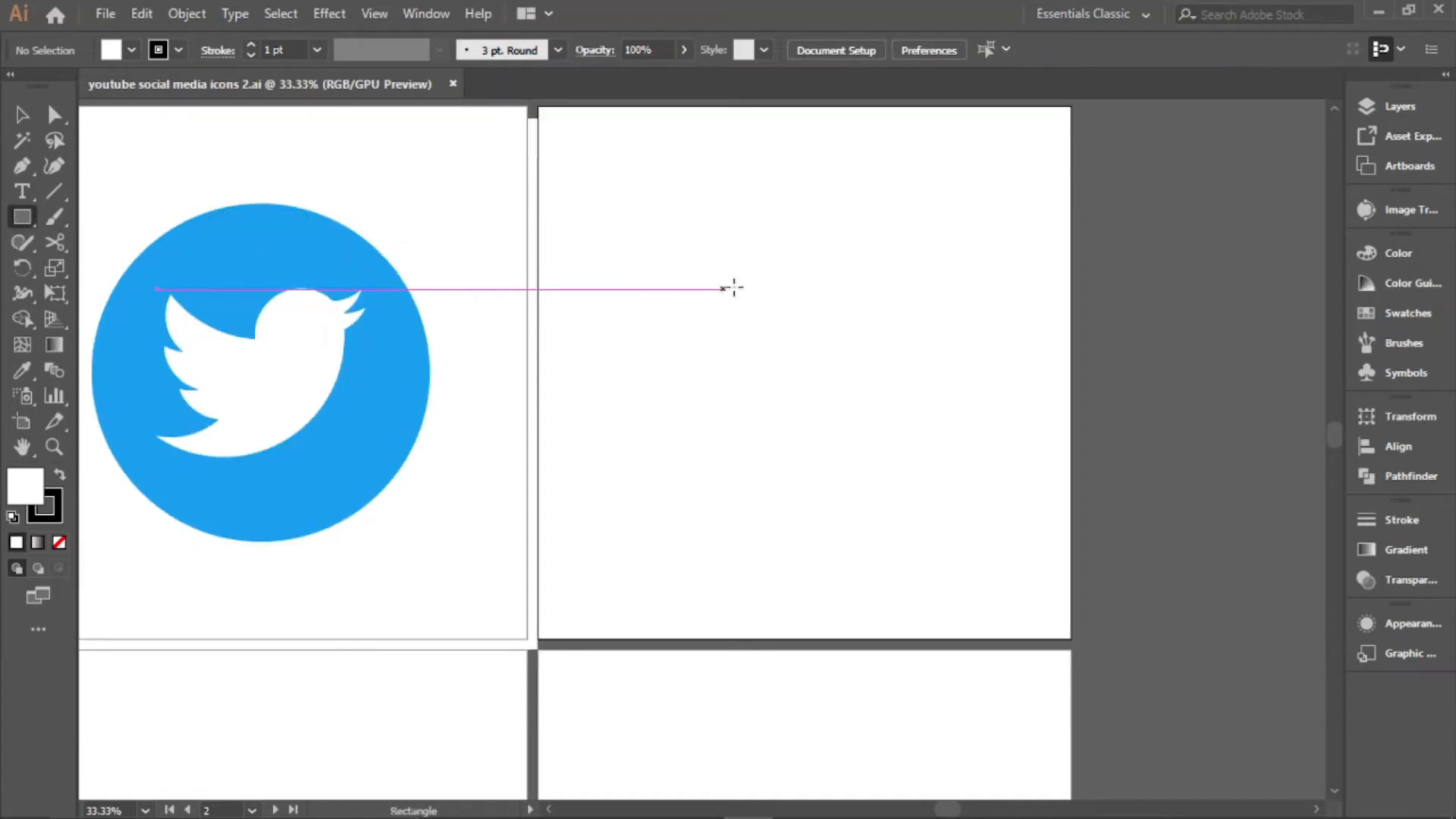
pyautogui.click(772, 304)
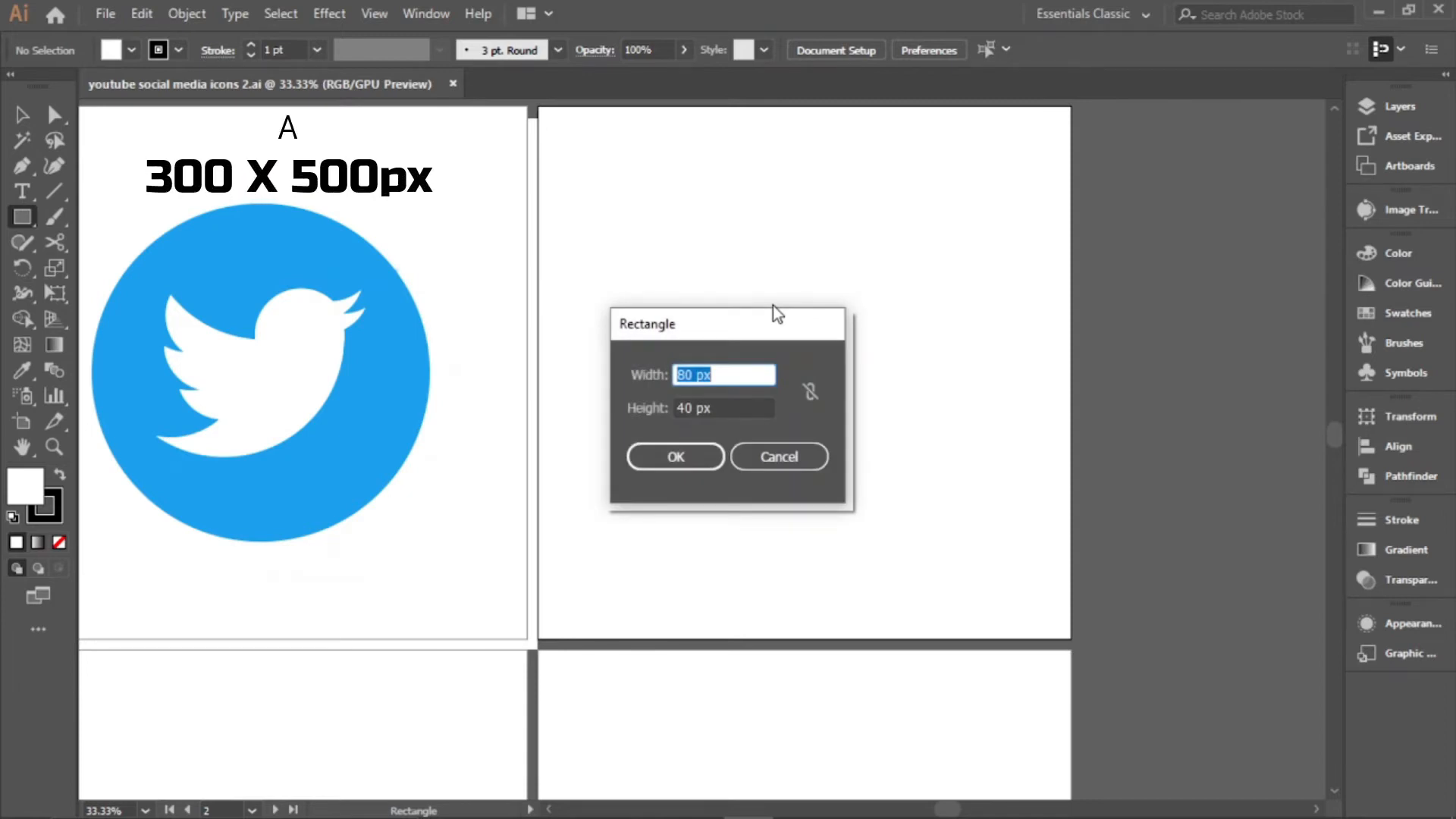
pyautogui.write('300')
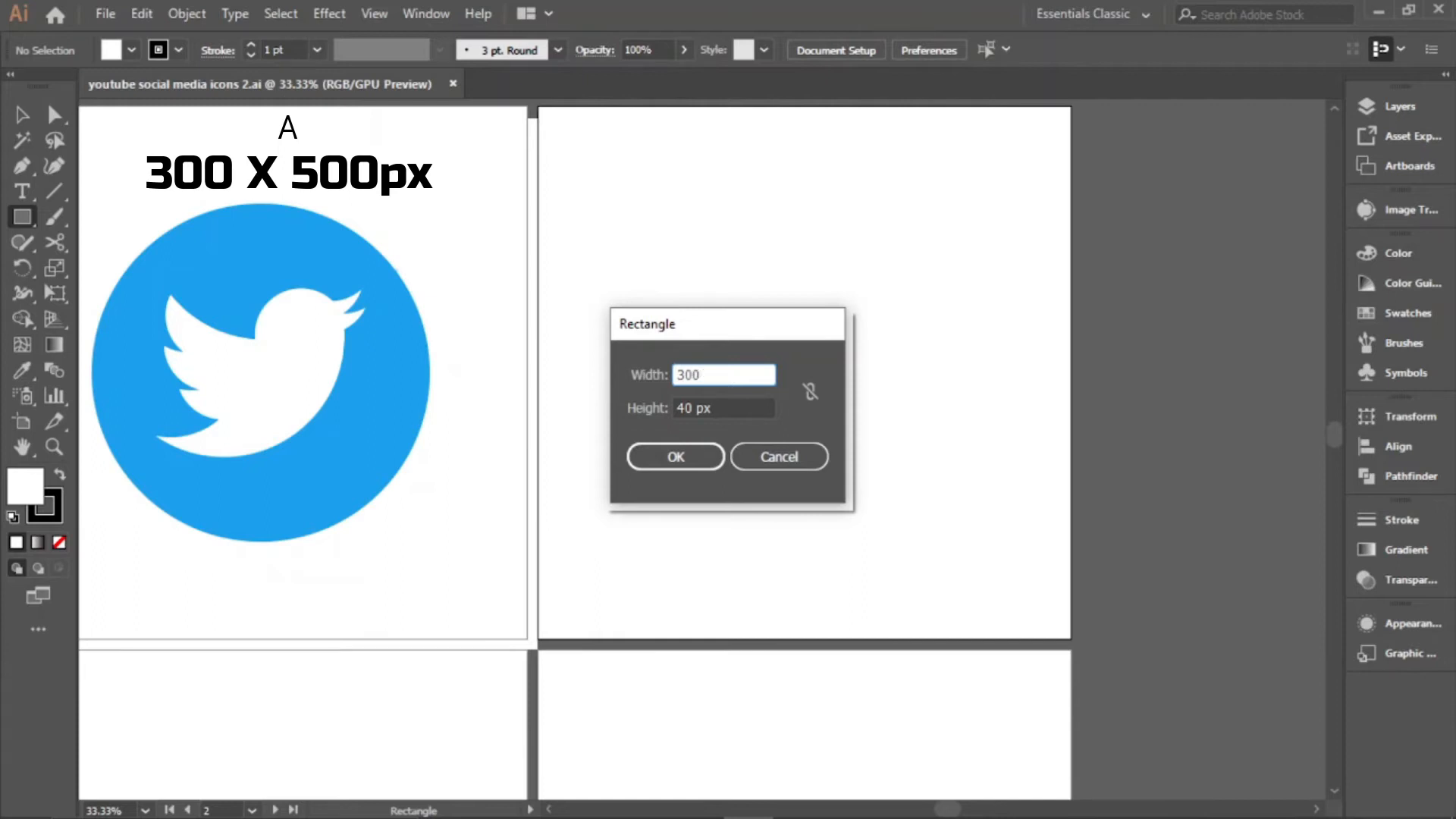
pyautogui.press('Tab')
pyautogui.write('5')
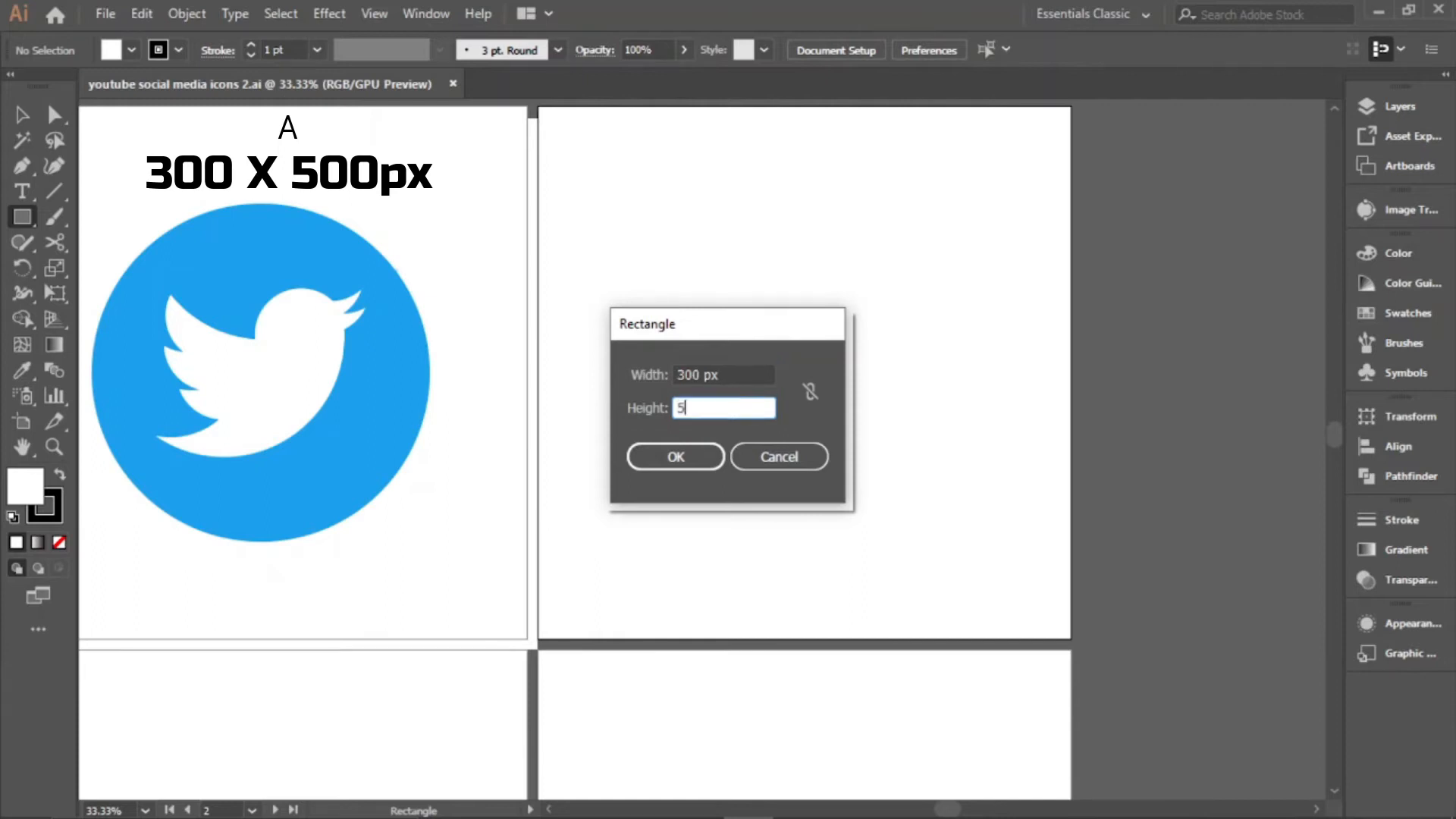
pyautogui.write('00')
pyautogui.click(676, 456)
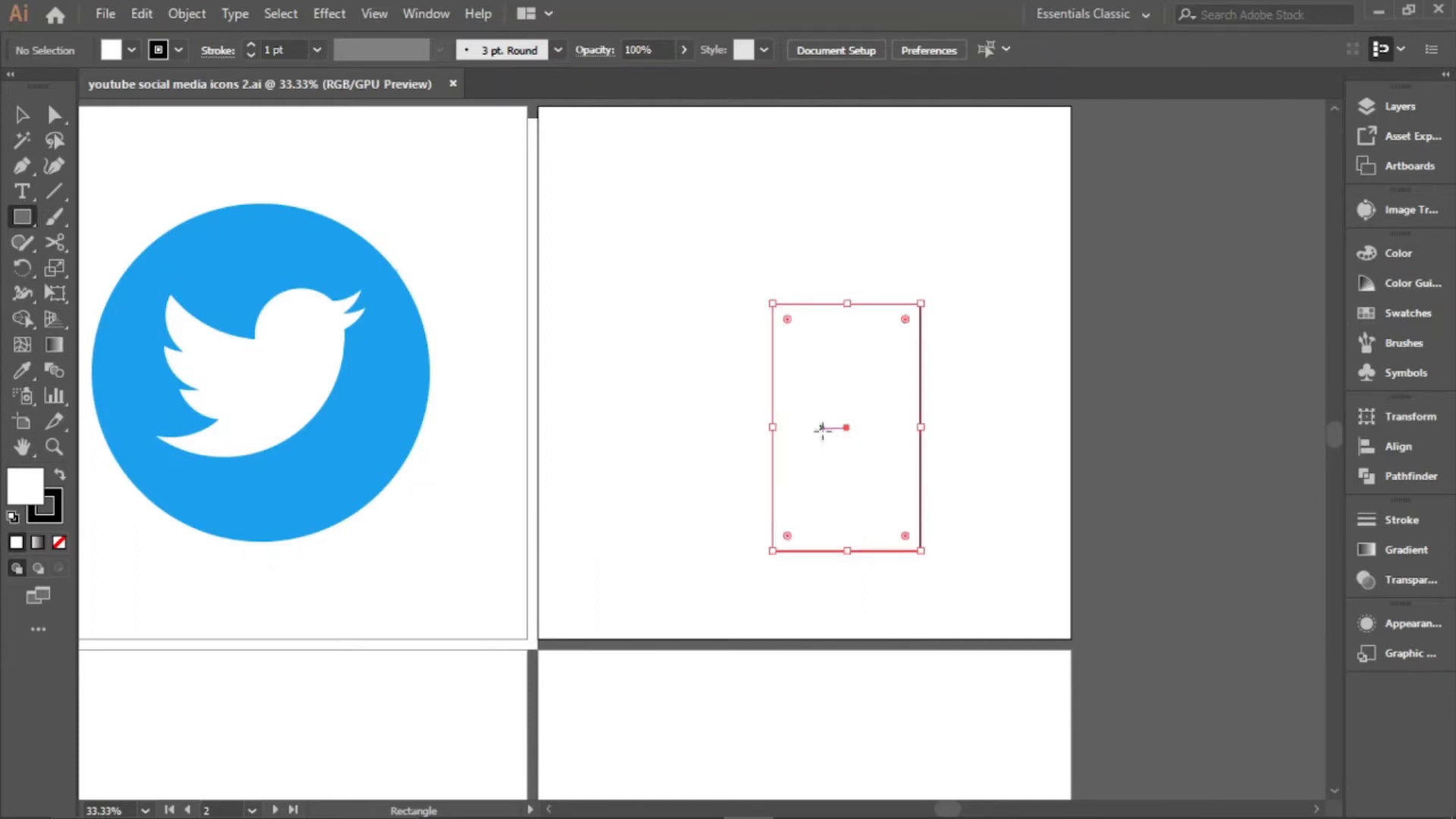
# Centre the rectangle horizontally and vertically on the second artboard
pyautogui.hotkey('ctrl', '-')
pyautogui.hotkey('ctrl', '-')
pyautogui.hotkey('ctrl', '+')
pyautogui.hotkey('ctrl', '+')
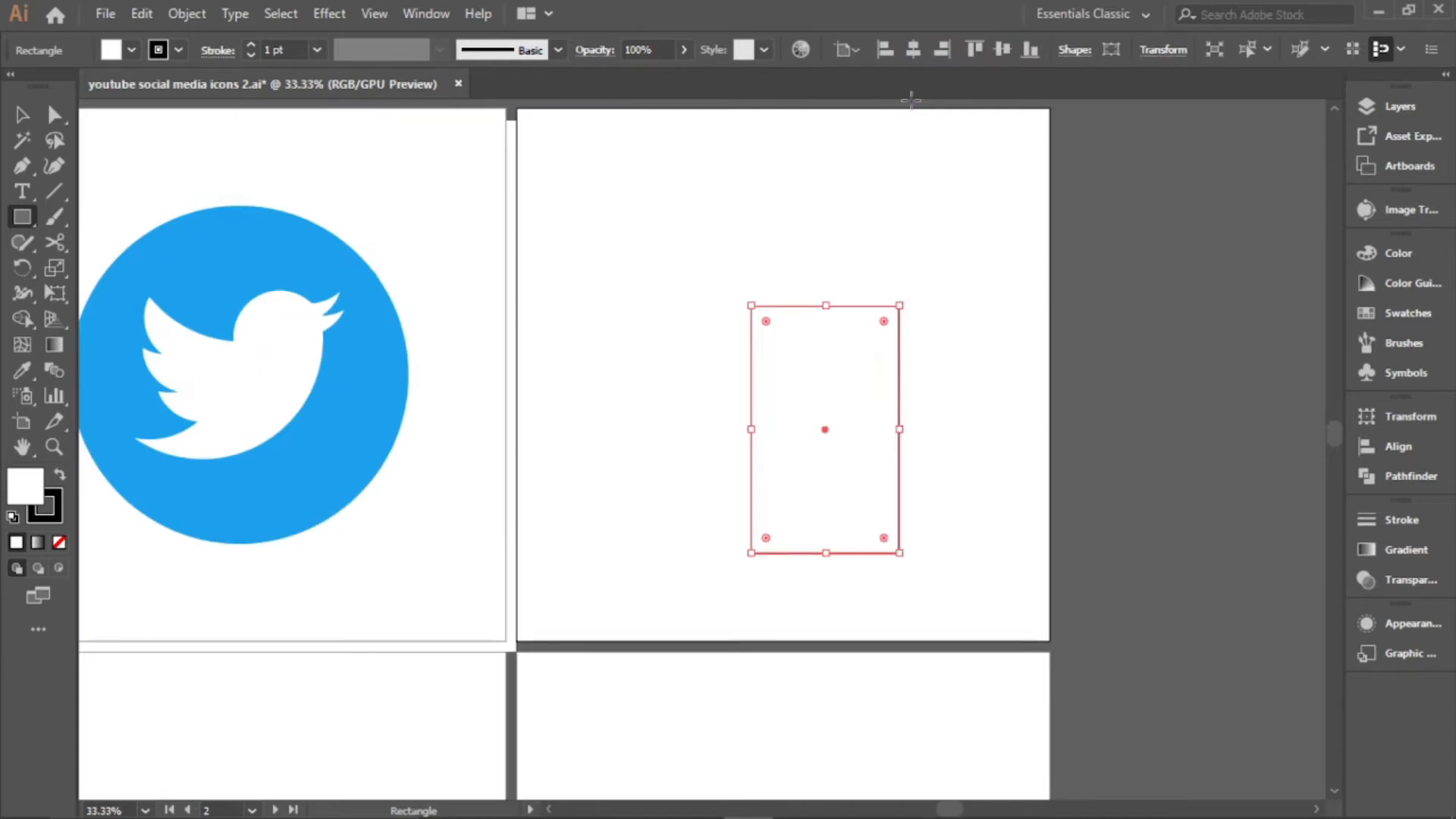
pyautogui.click(913, 50)
pyautogui.click(1002, 49)
# Round the rectangle's two upper corners to the full 150 px radius so its top forms a semicircular arch
pyautogui.scroll(2, 799, 328)
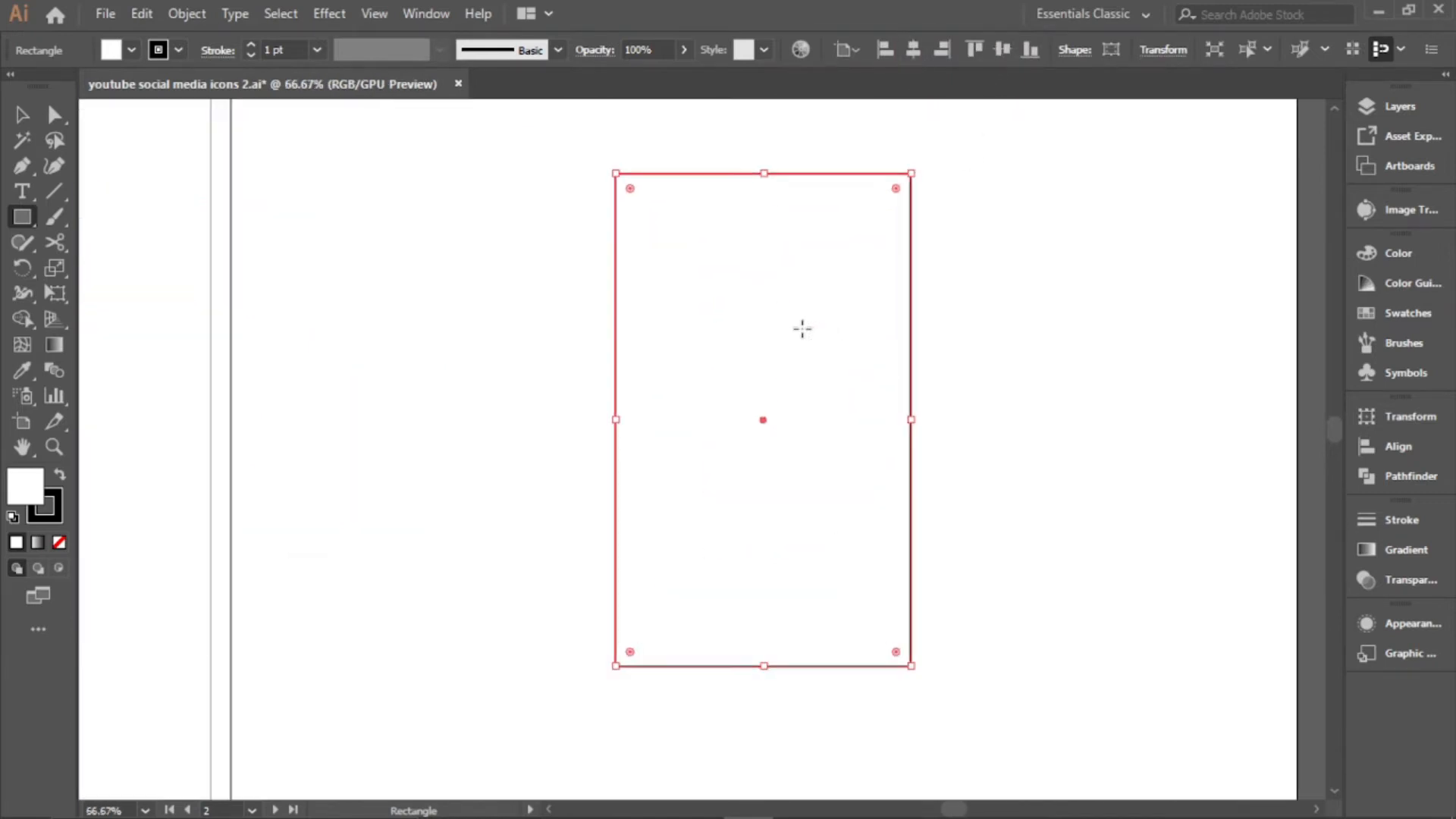
pyautogui.click(11, 119)
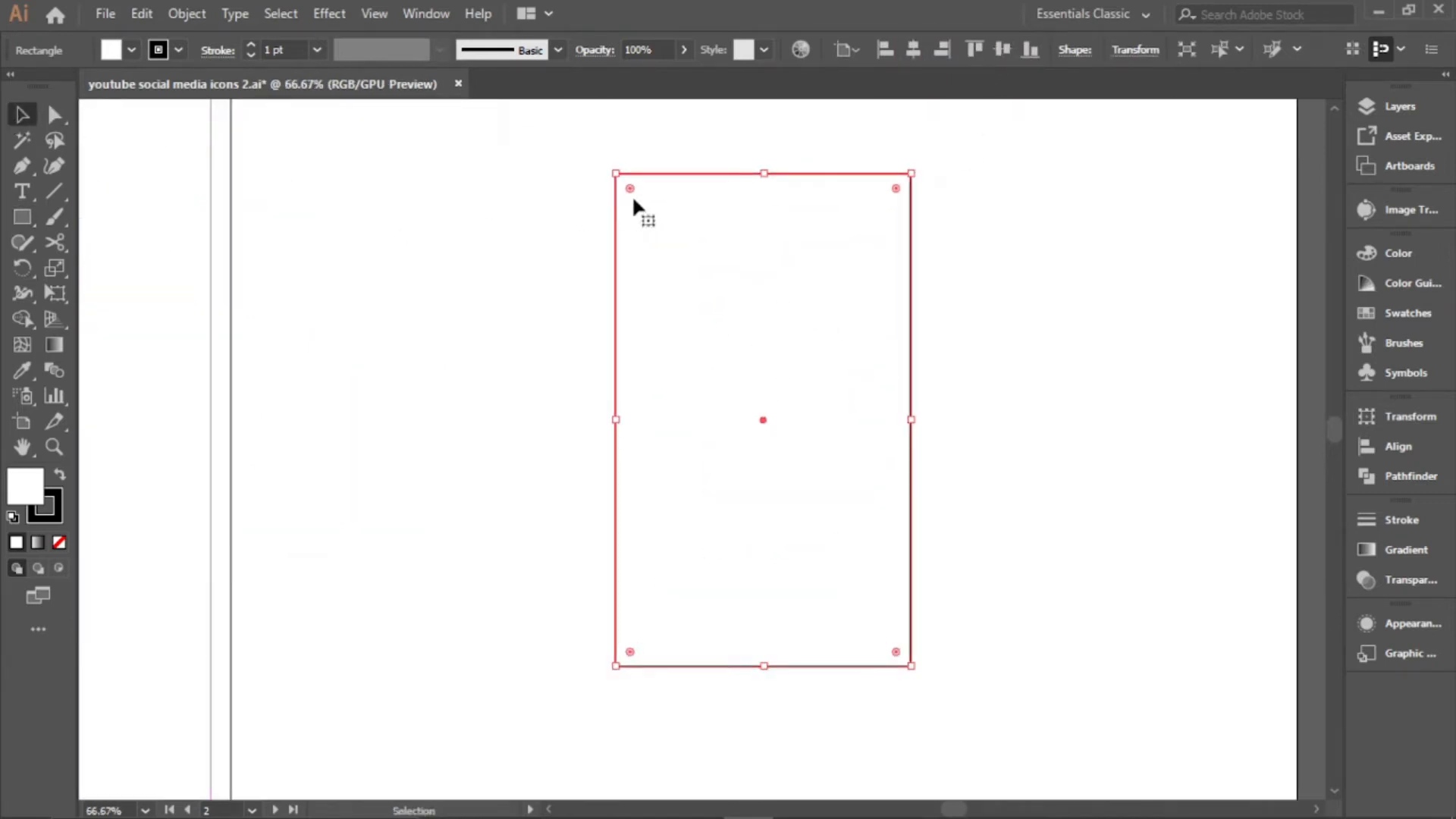
pyautogui.scroll(1, 675, 194)
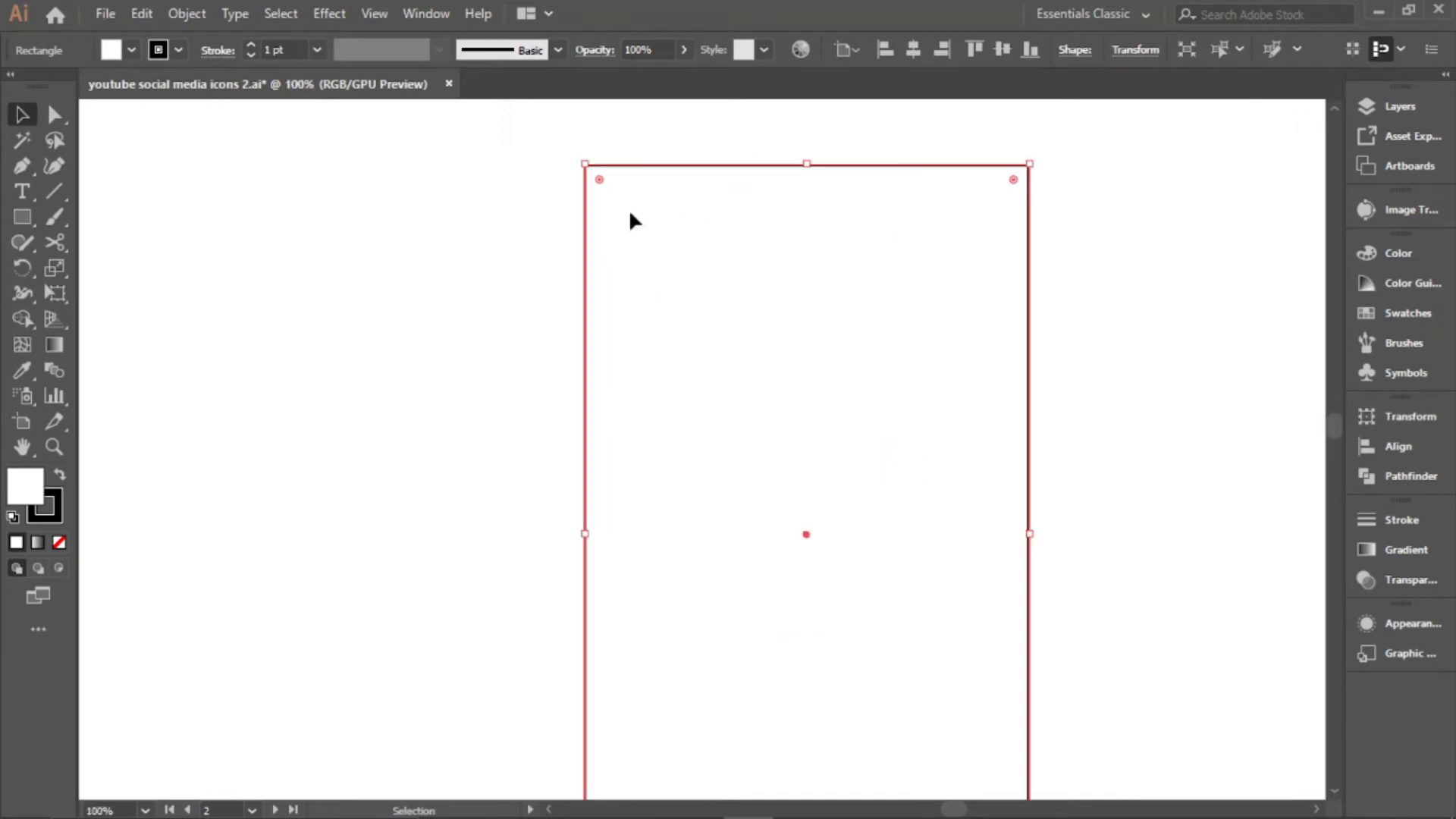
pyautogui.click(54, 115)
pyautogui.moveTo(527, 138); pyautogui.dragTo(1096, 237)
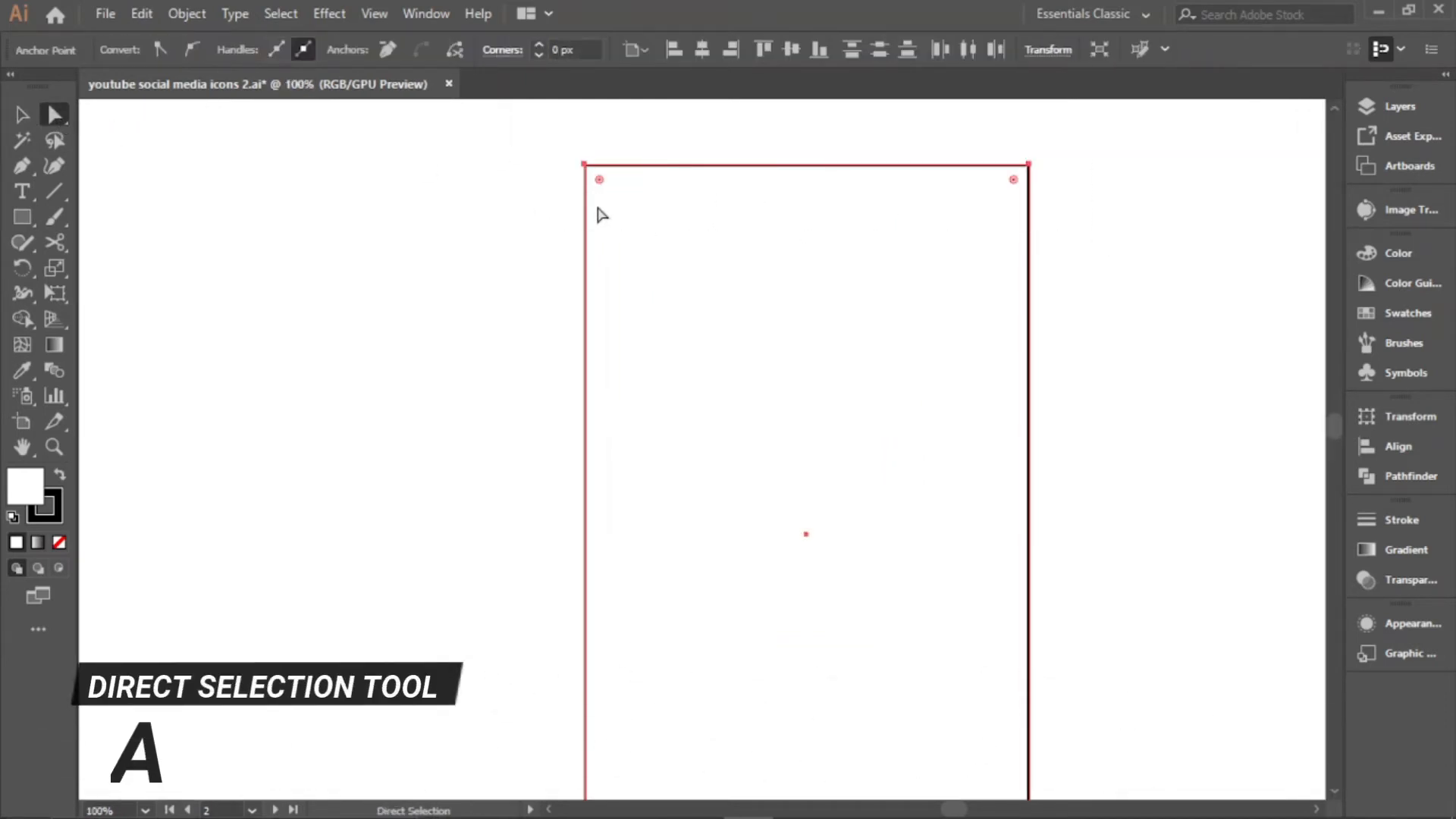
pyautogui.moveTo(599, 182); pyautogui.dragTo(696, 470)
pyautogui.scroll(-3, 689, 390)
pyautogui.scroll(2, 697, 314)
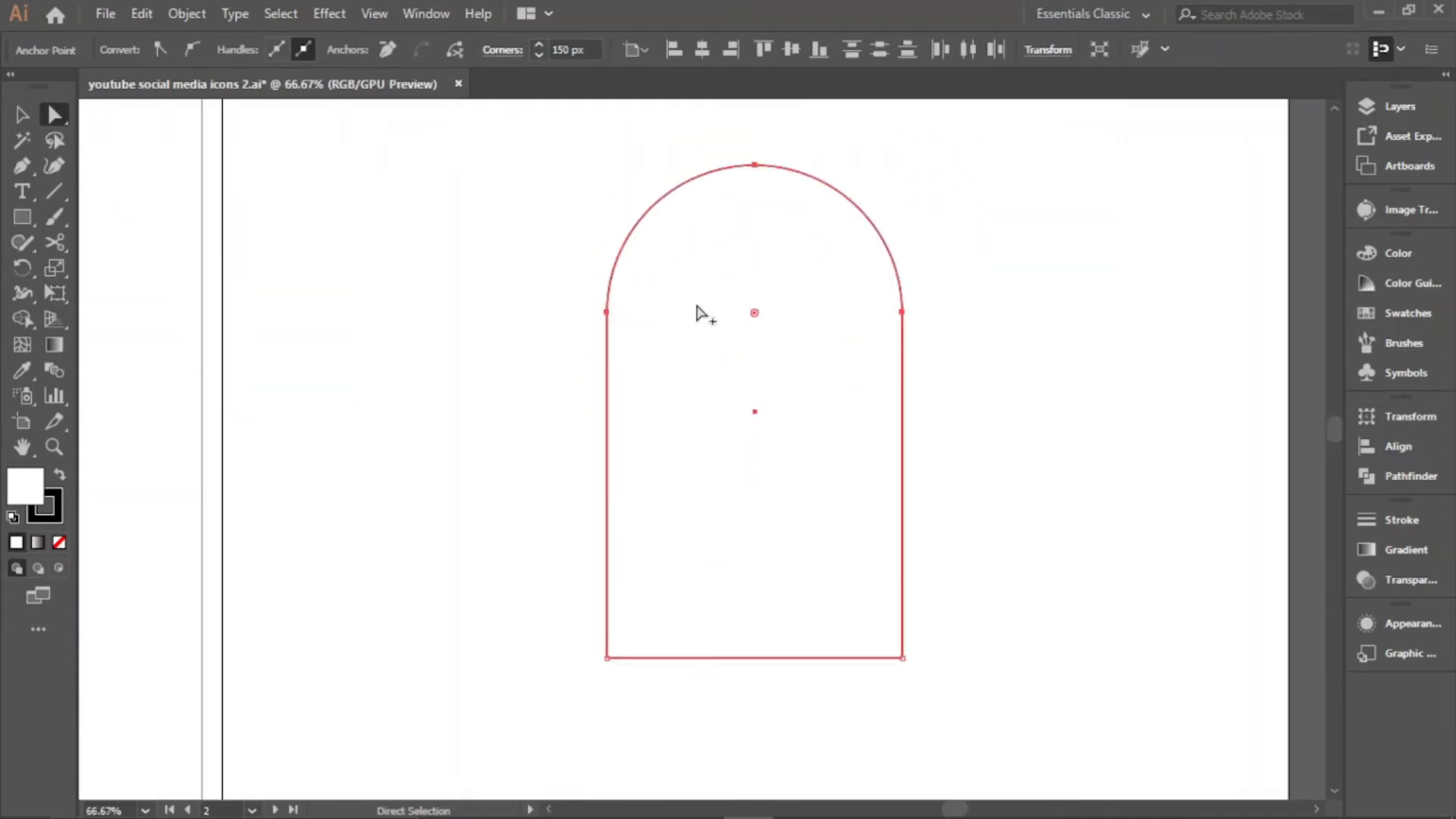
pyautogui.scroll(-1, 698, 312)
# Set the arch shape's stroke to centre alignment with a round cap and round join
pyautogui.click(15, 119)
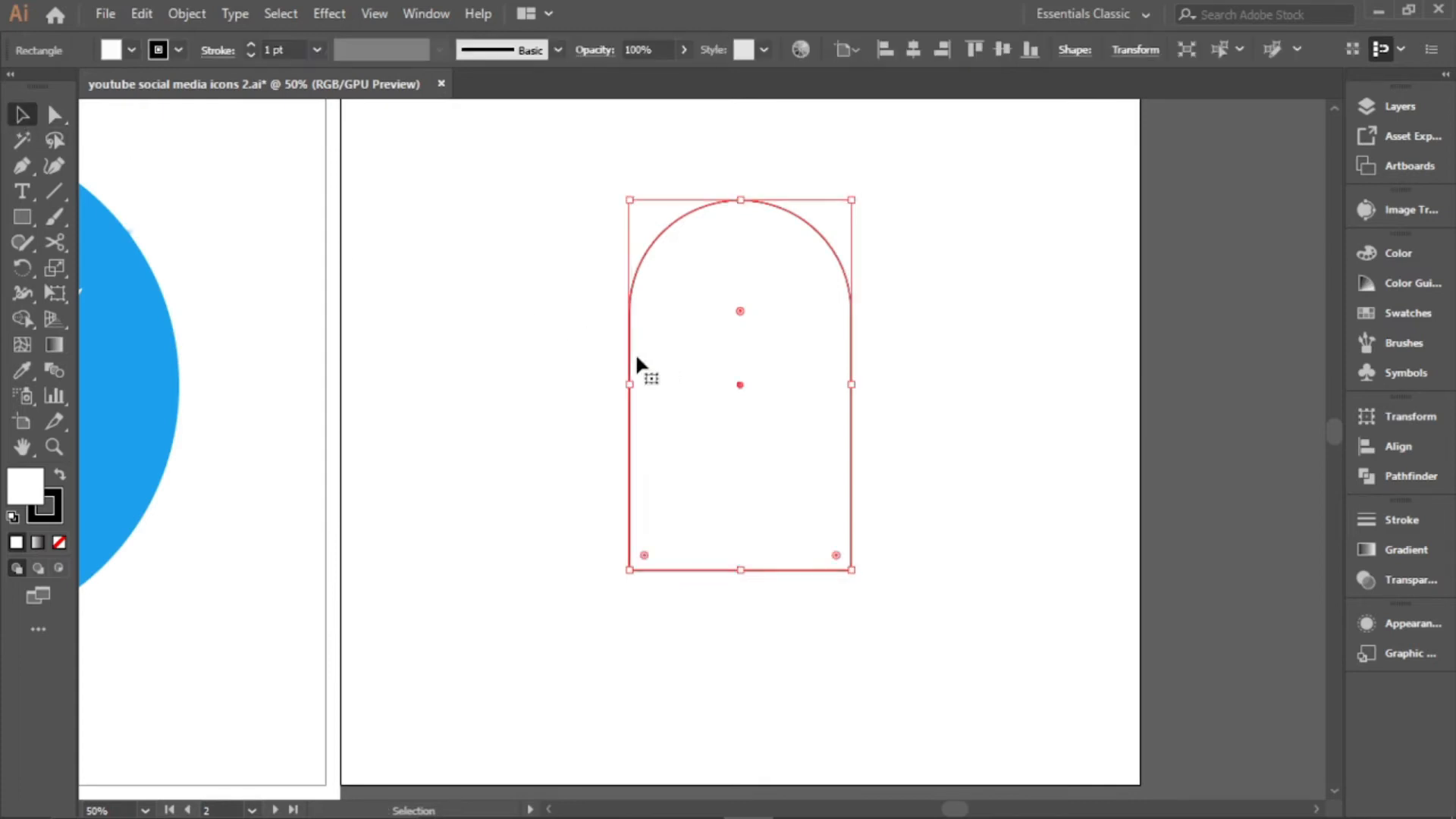
pyautogui.click(1380, 518)
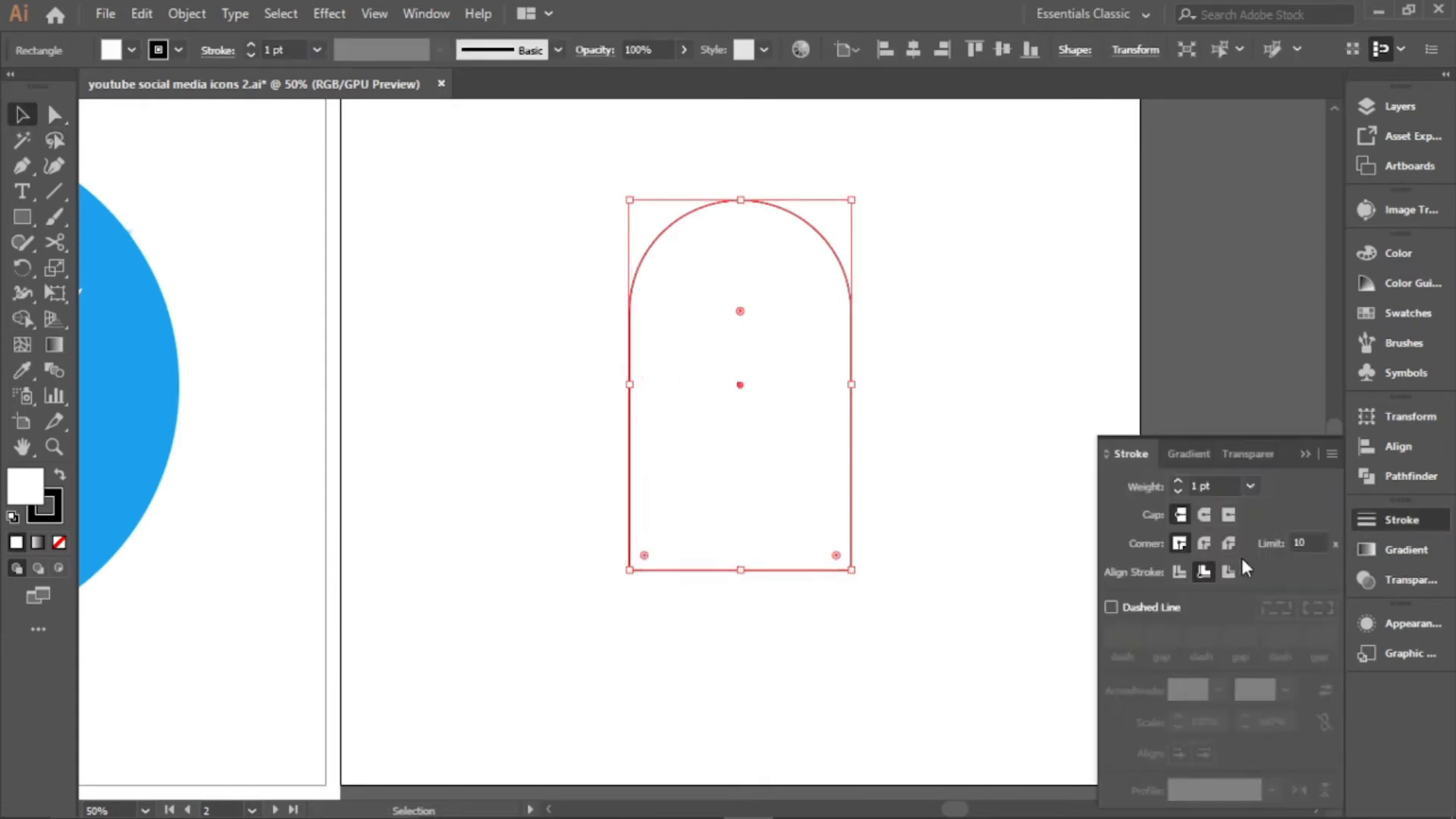
pyautogui.click(1181, 574)
pyautogui.click(1204, 516)
pyautogui.click(1206, 543)
pyautogui.click(1304, 454)
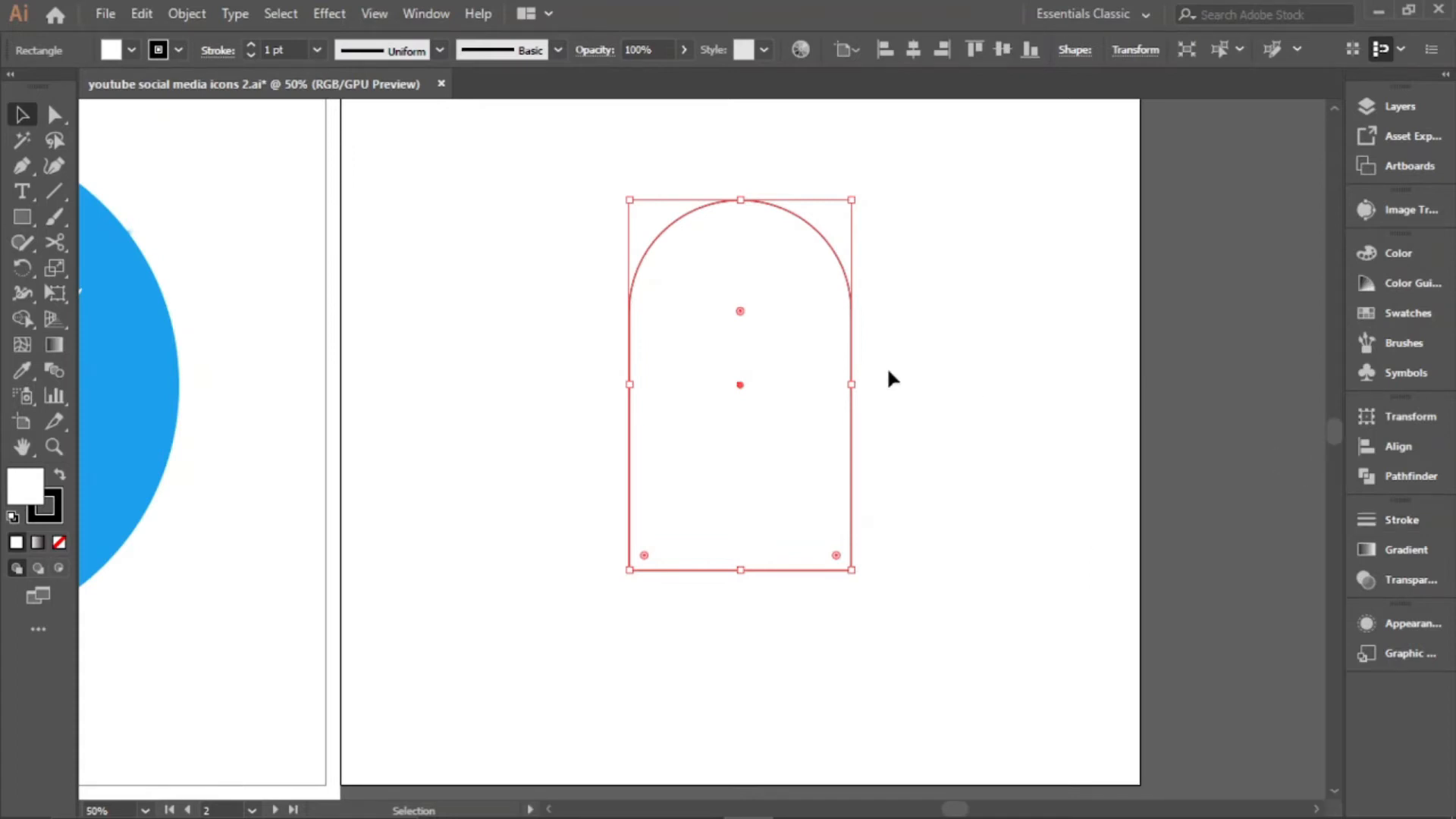
pyautogui.keyDown('alt'); pyautogui.scroll(1, 667, 315); pyautogui.keyUp('alt')
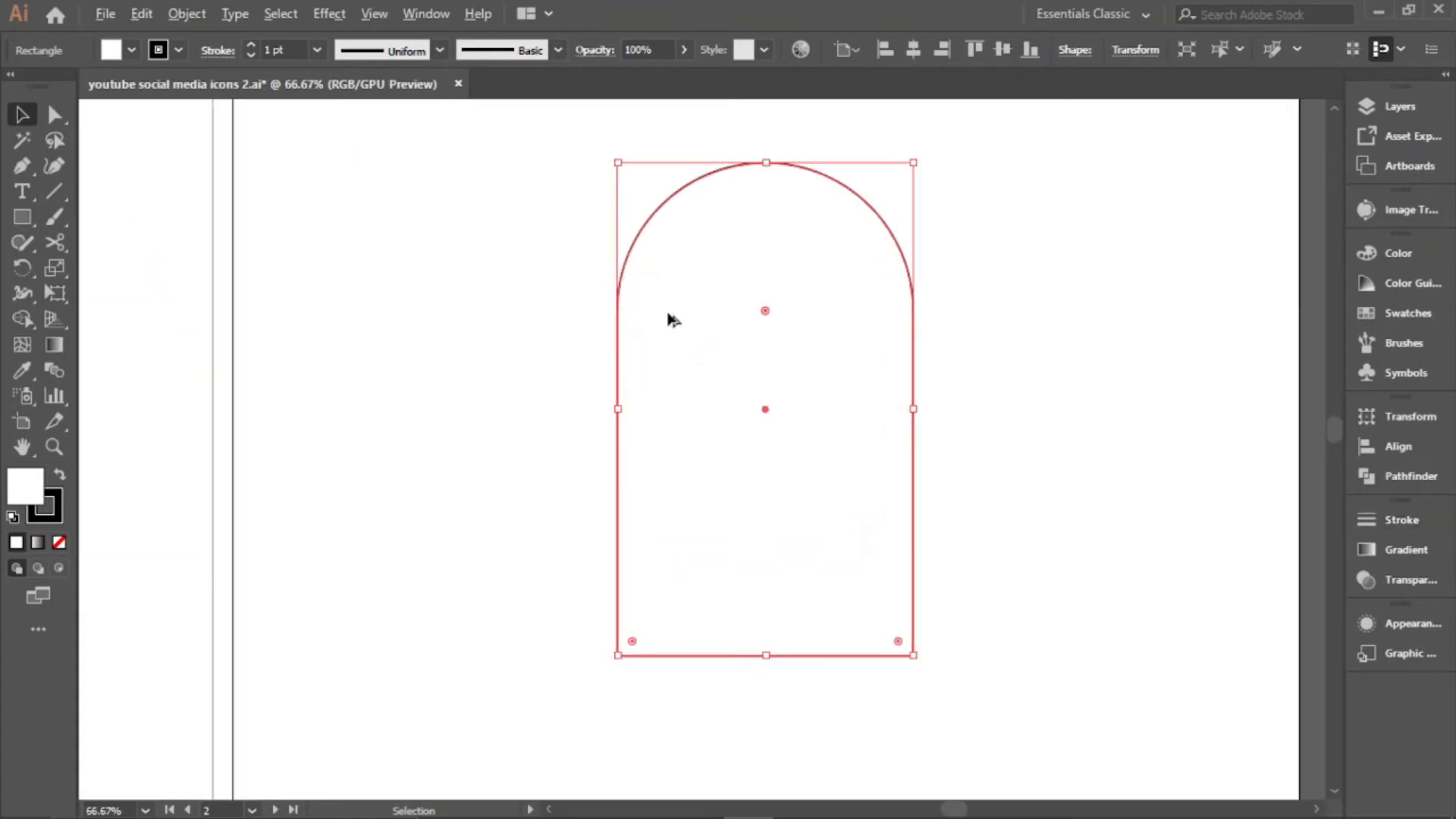
pyautogui.click(508, 362)
# Draw an 80 x 40 px rectangle overlapping the arch's left side
pyautogui.click(22, 217)
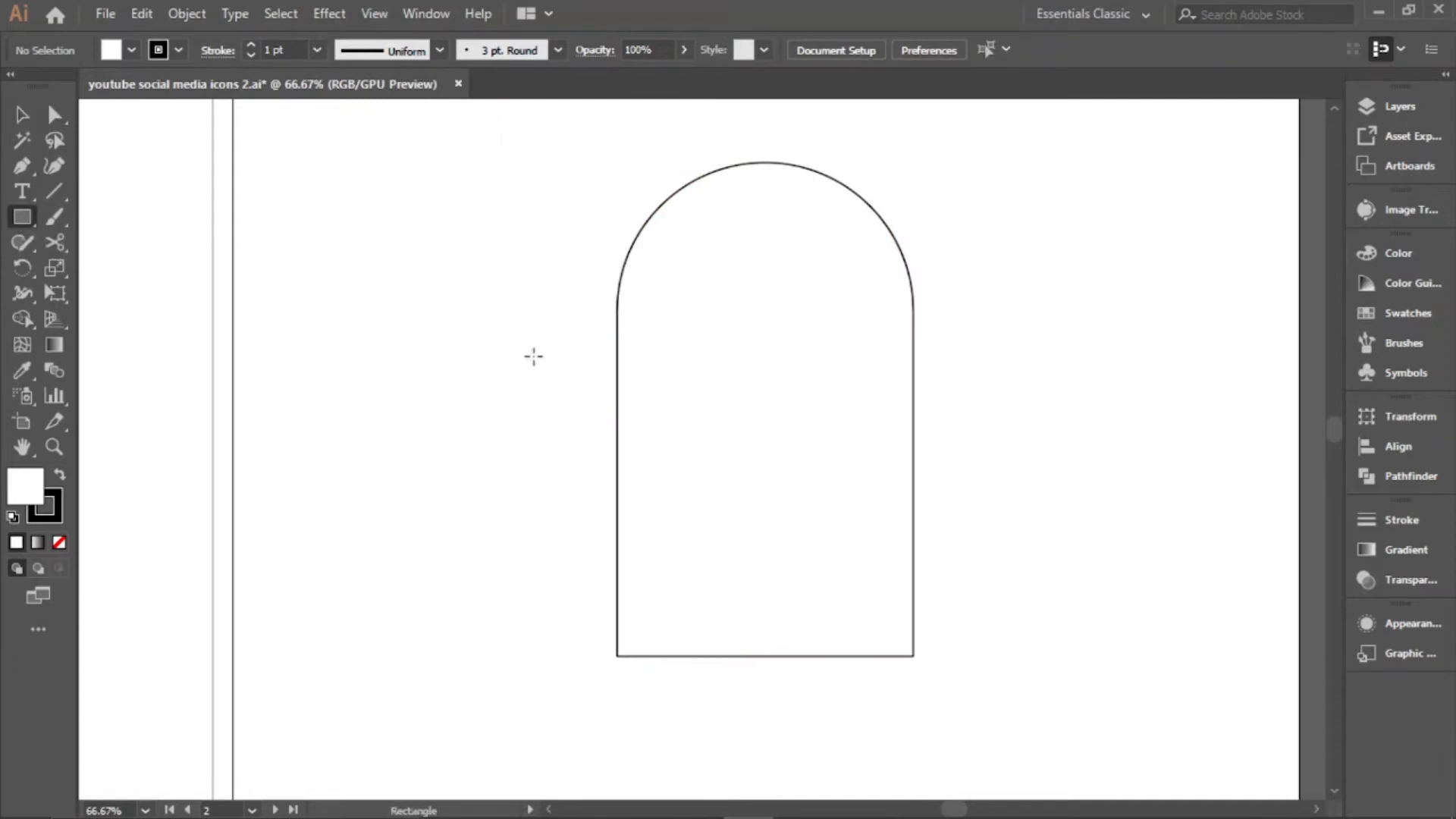
pyautogui.click(561, 343)
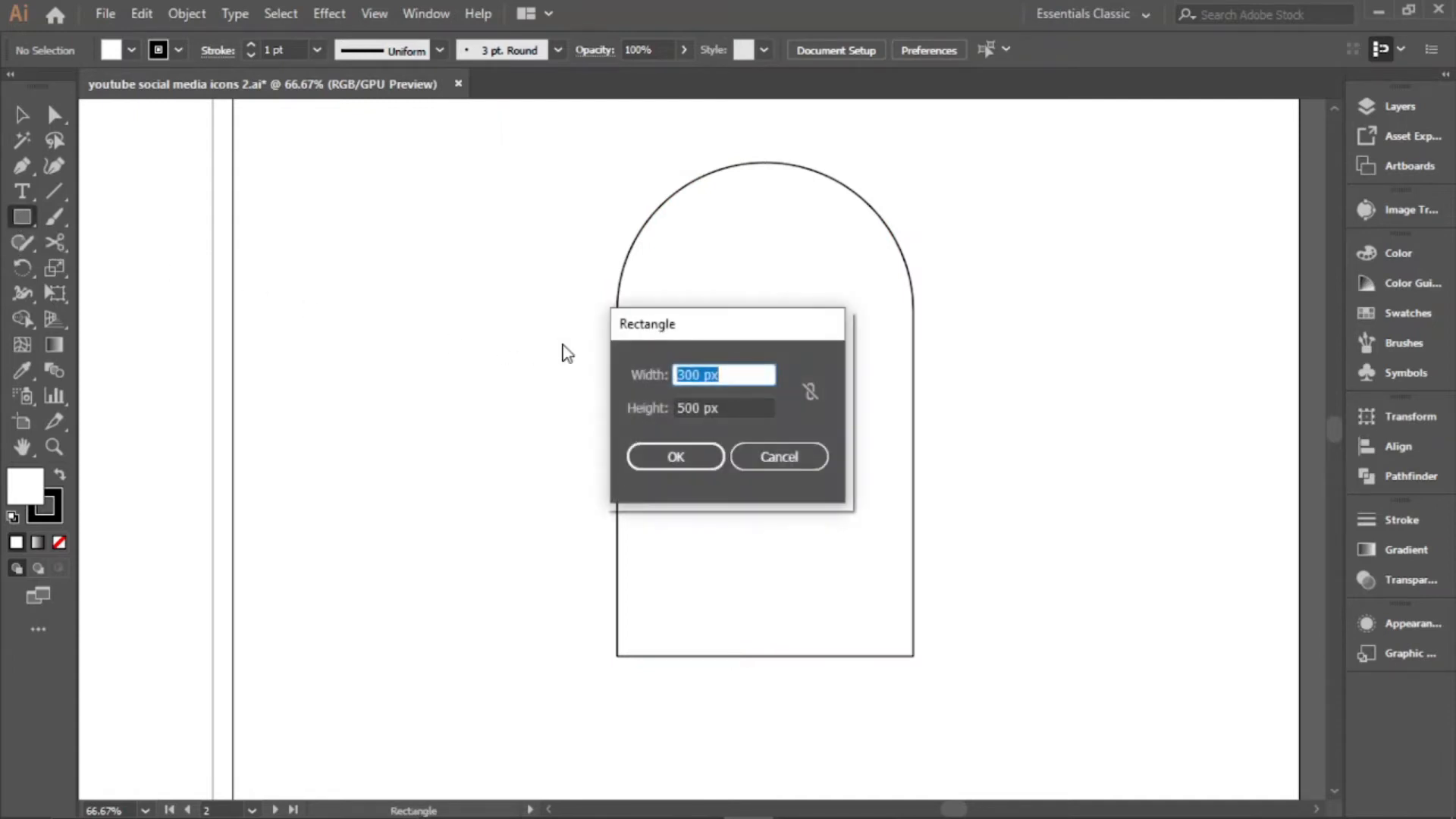
pyautogui.write('80')
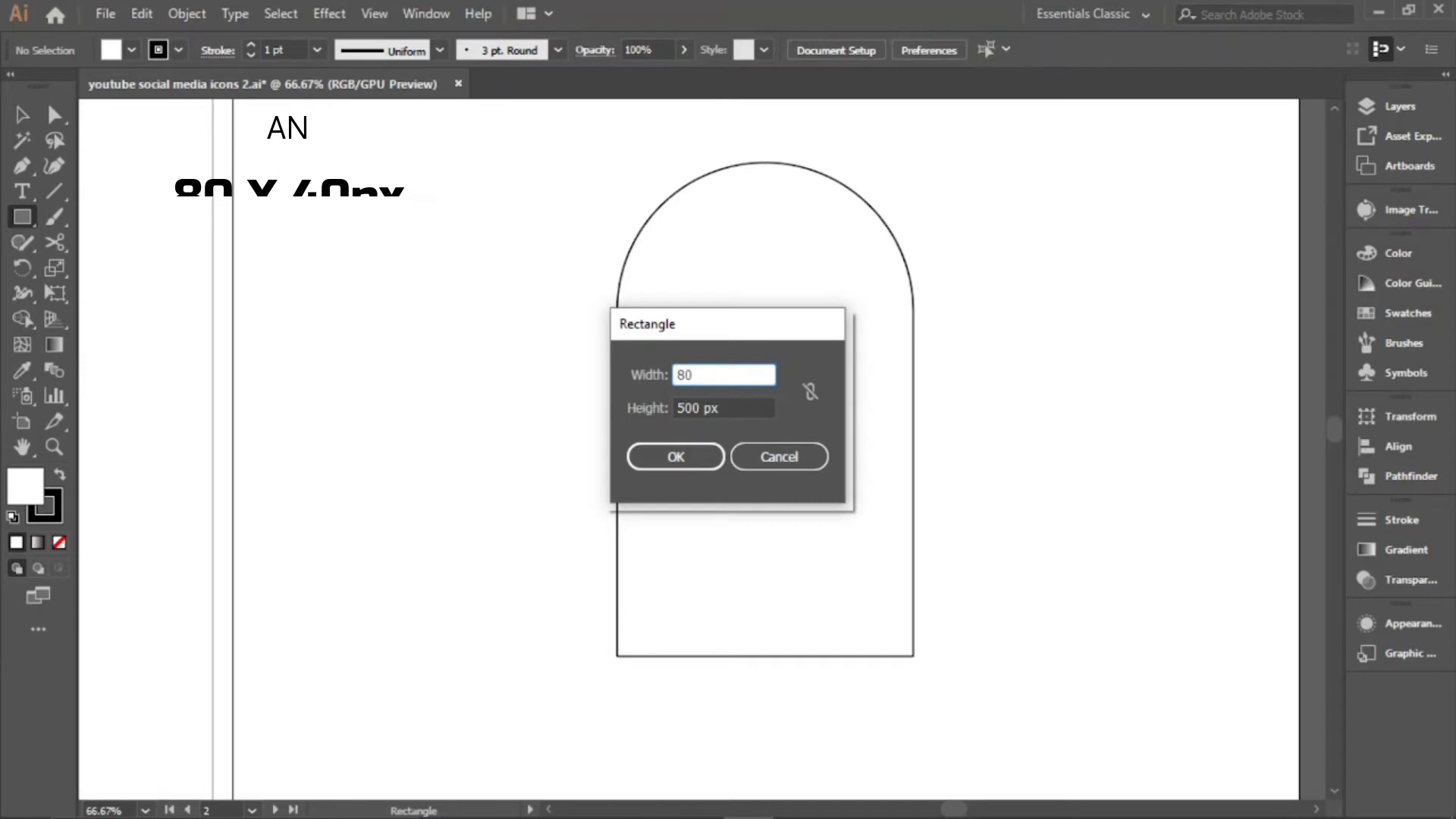
pyautogui.press('Tab')
pyautogui.write('40')
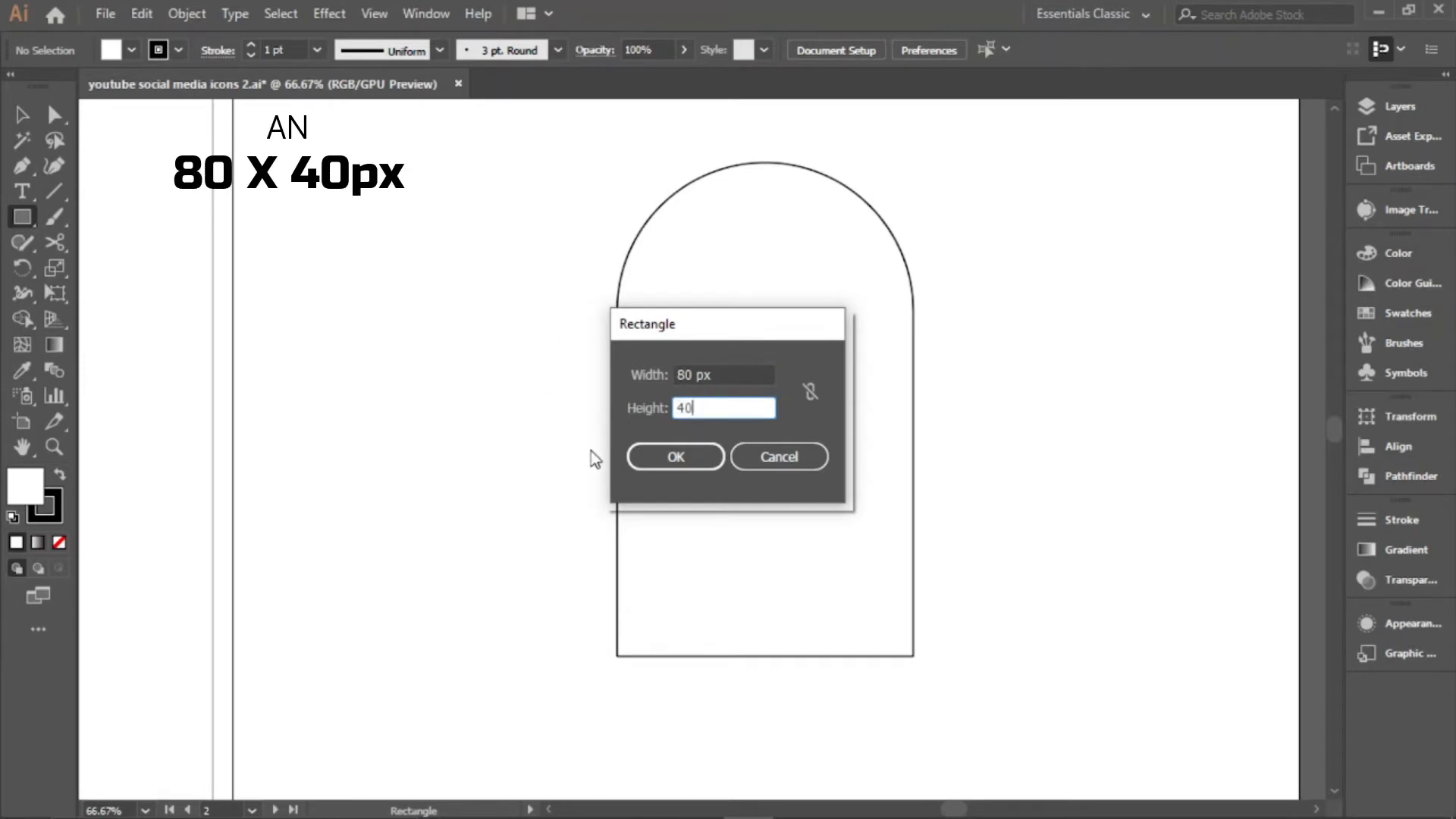
pyautogui.click(674, 456)
# Set the fill to None on both the small rectangle and the arch shape, keeping their black strokes
pyautogui.scroll(3, 603, 363)
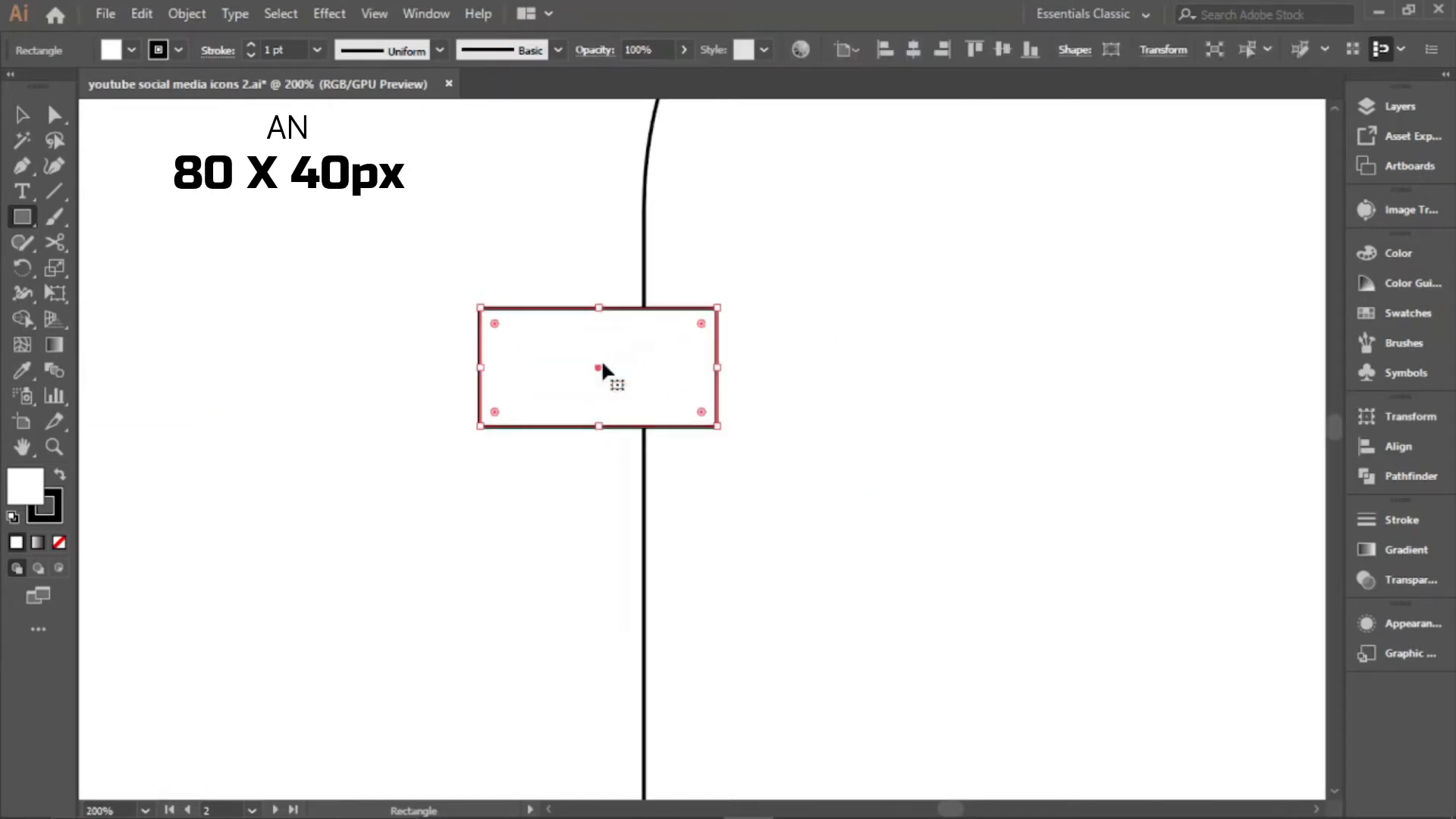
pyautogui.click(131, 50)
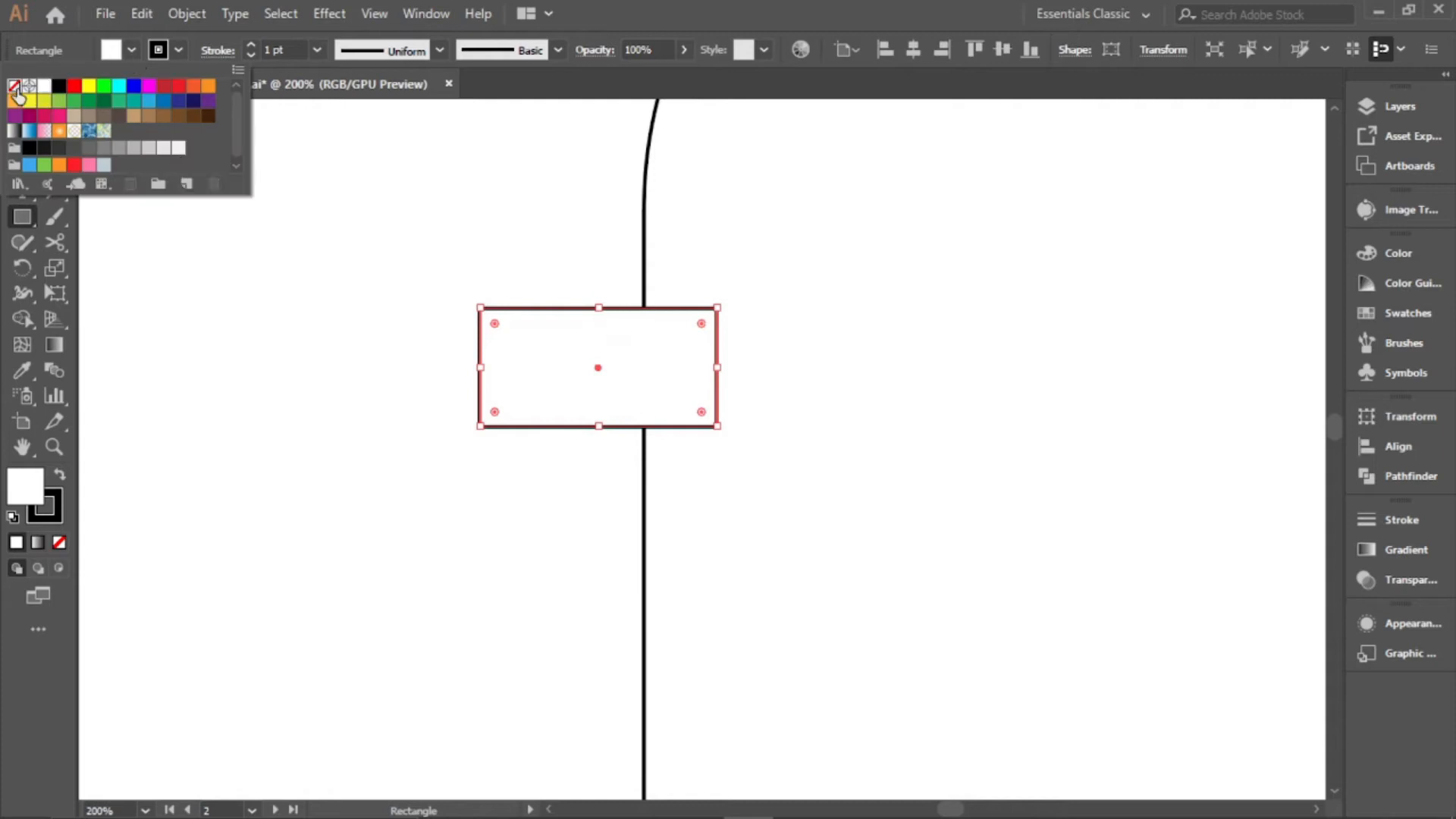
pyautogui.click(14, 86)
pyautogui.press('Escape')
pyautogui.press('v')
pyautogui.scroll(-3, 391, 313)
pyautogui.click(571, 338)
pyautogui.click(132, 50)
pyautogui.click(14, 85)
pyautogui.press('Escape')
pyautogui.scroll(1, 547, 299)
pyautogui.click(570, 323)
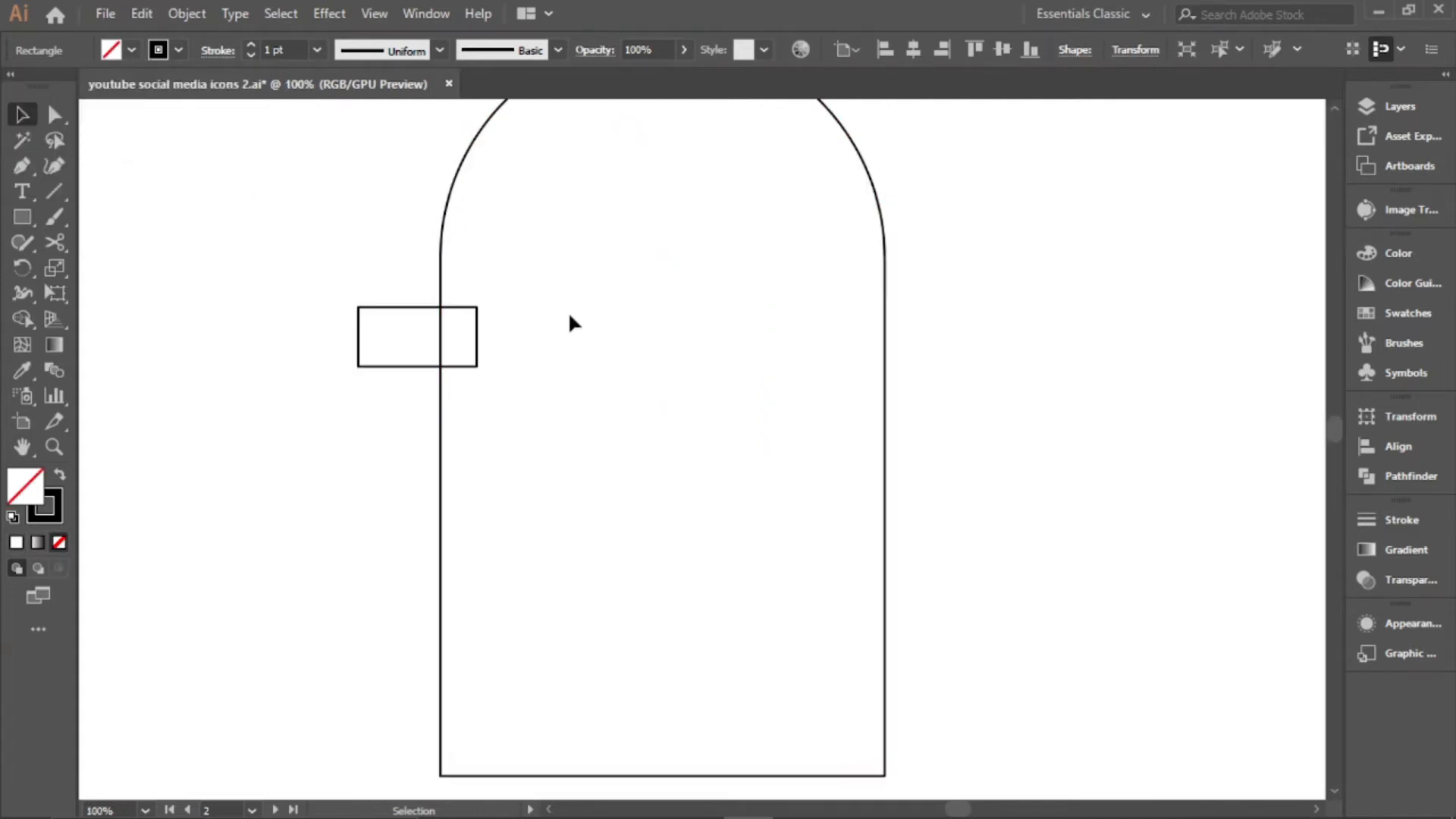
# Rotate the small rectangle by -30°
pyautogui.click(442, 307)
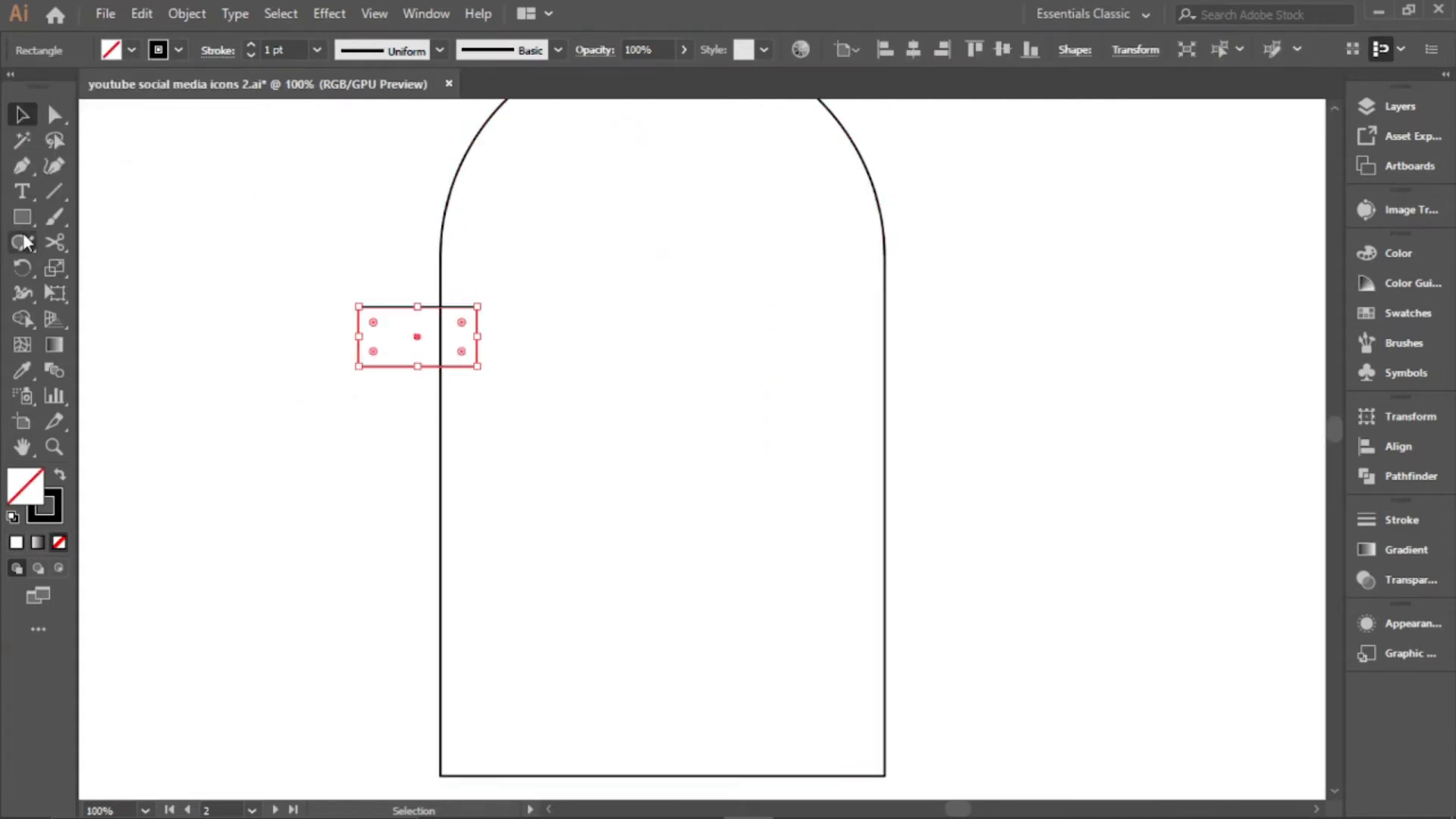
pyautogui.doubleClick(21, 275)
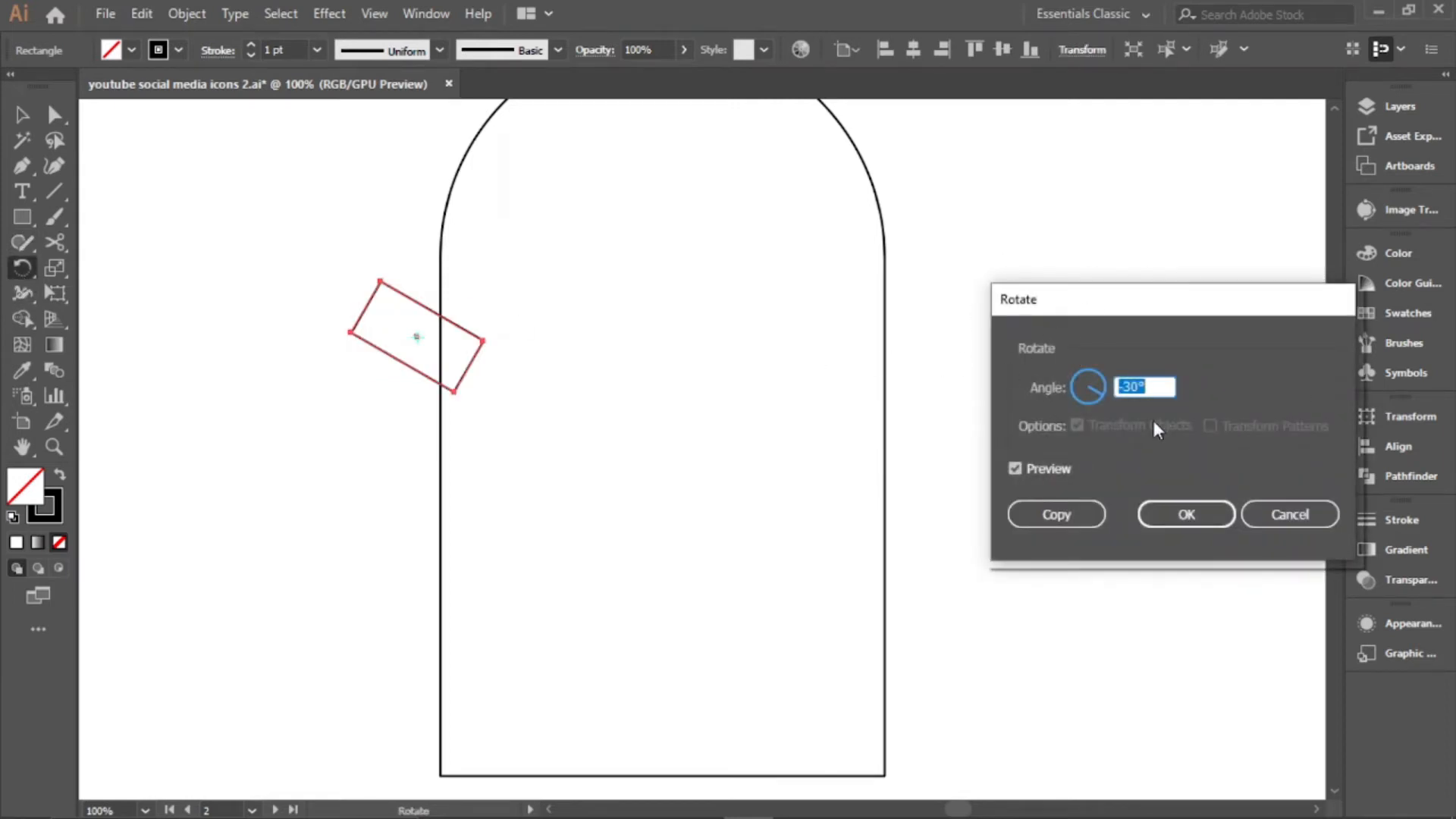
pyautogui.click(1030, 471)
pyautogui.click(1030, 471)
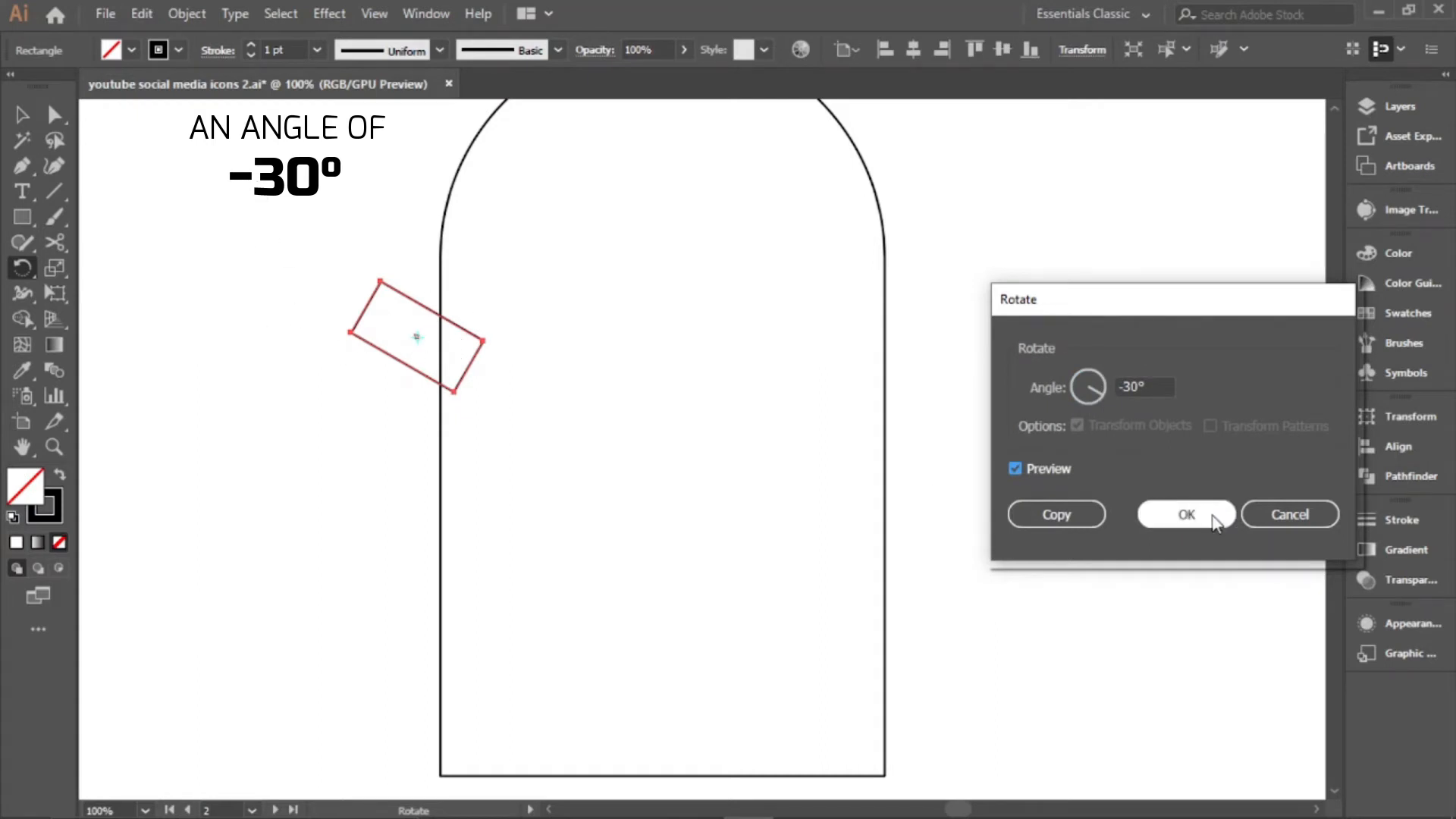
pyautogui.click(1187, 515)
pyautogui.press('v')
# Move the rotated rectangle so its lowest corner sits on the arch's left edge
pyautogui.scroll(4, 453, 385)
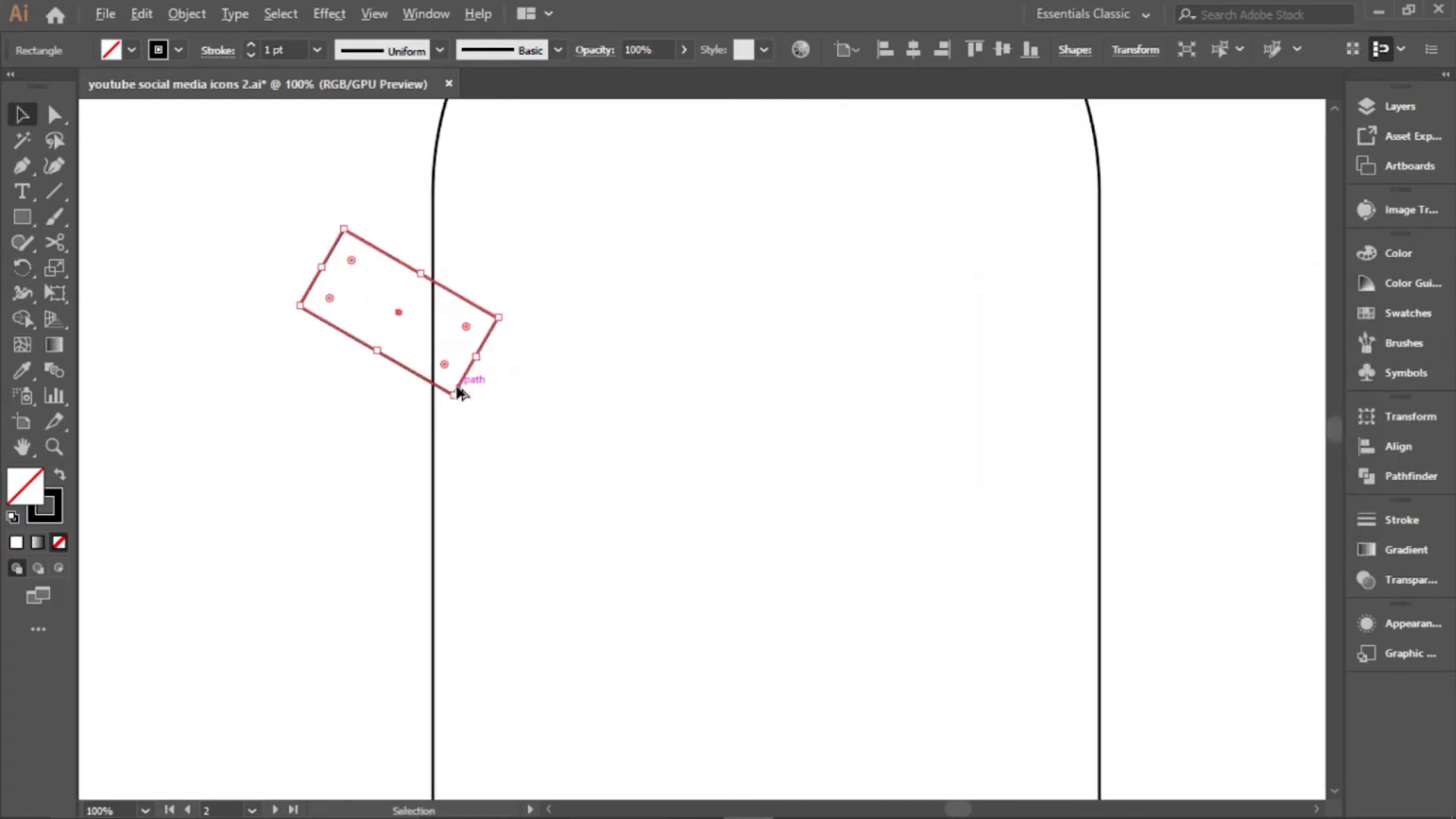
pyautogui.moveTo(480, 373); pyautogui.dragTo(425, 375)
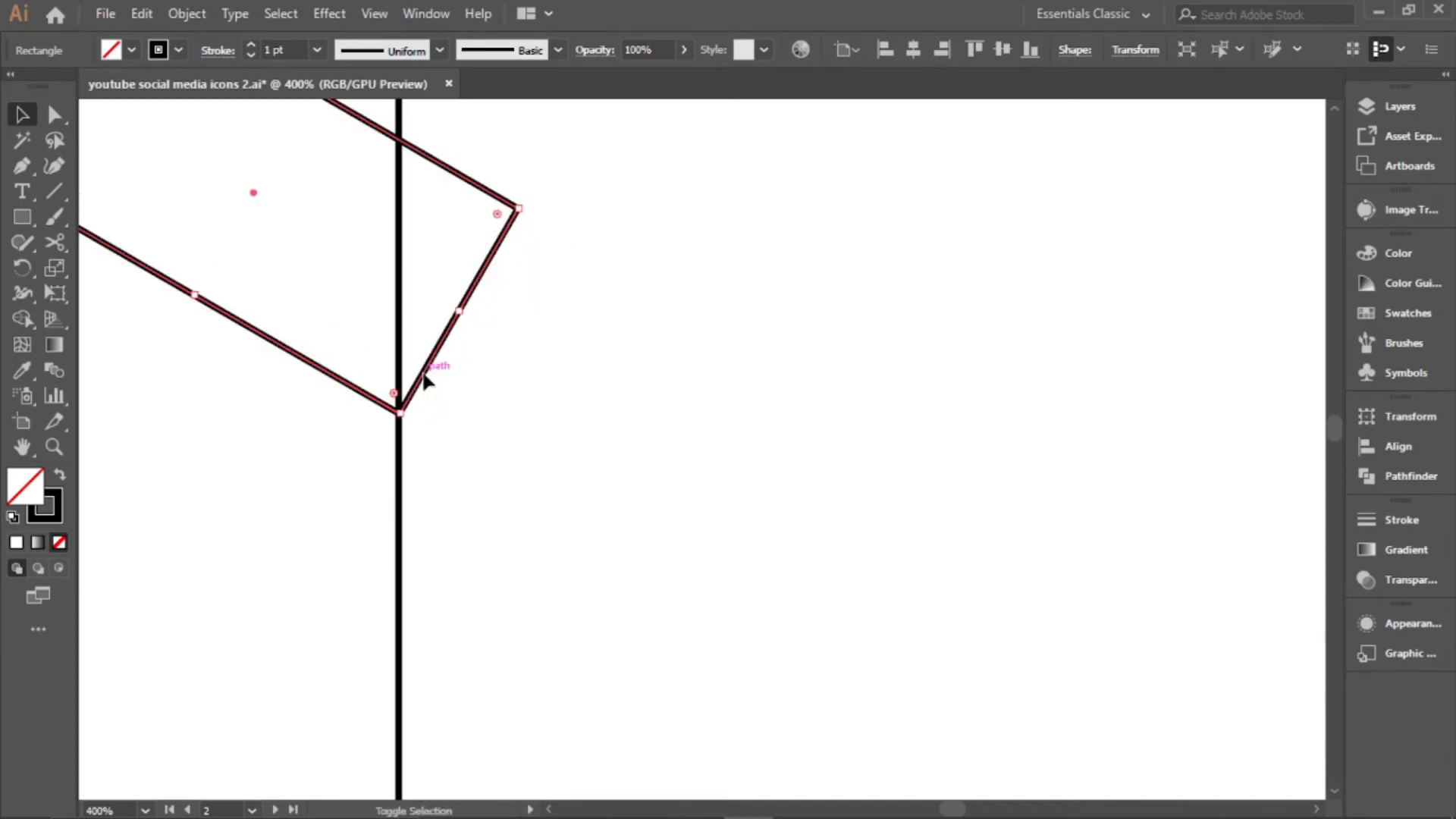
pyautogui.scroll(-4, 534, 432)
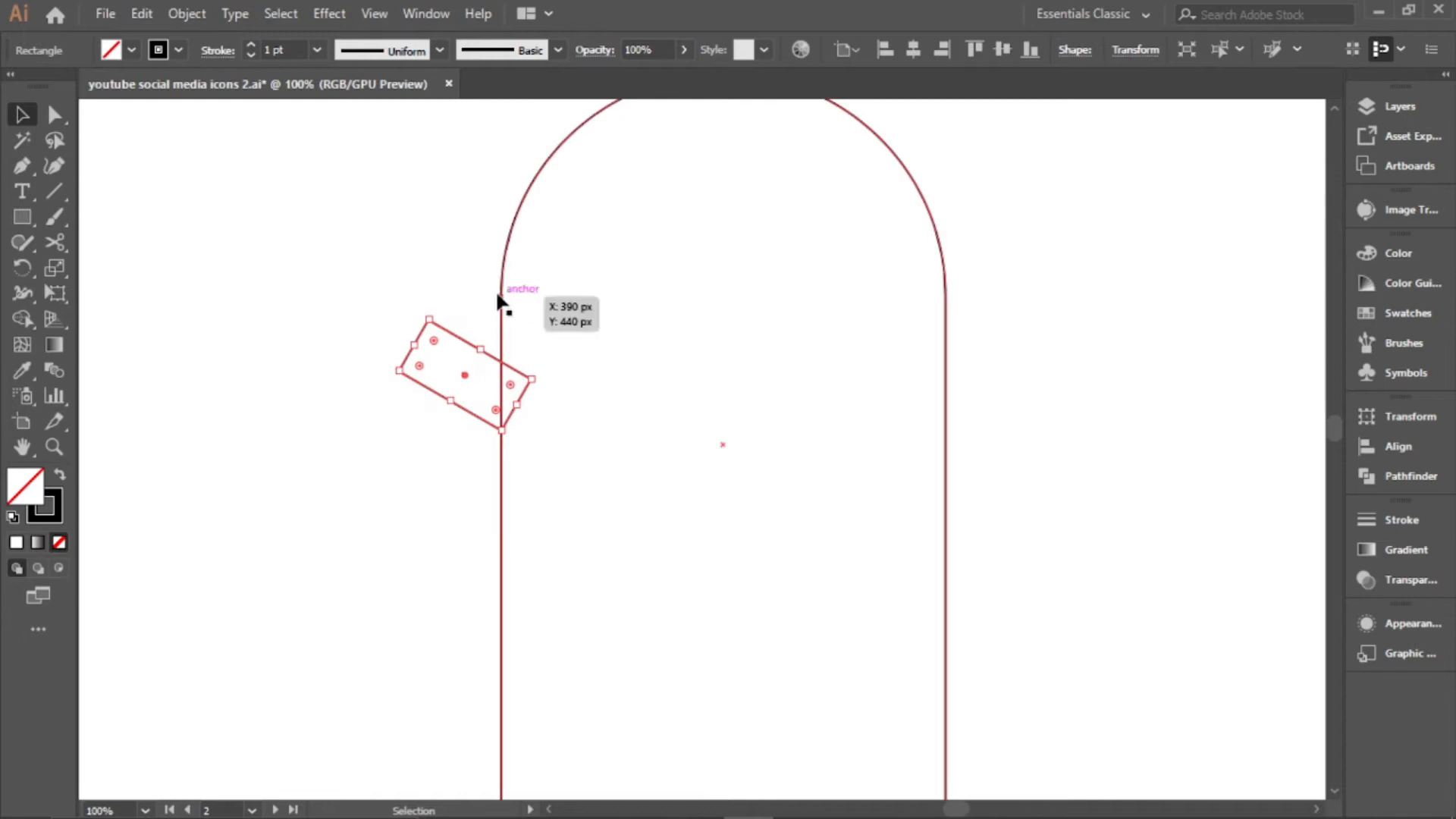
pyautogui.scroll(1, 508, 303)
pyautogui.scroll(-3, 510, 309)
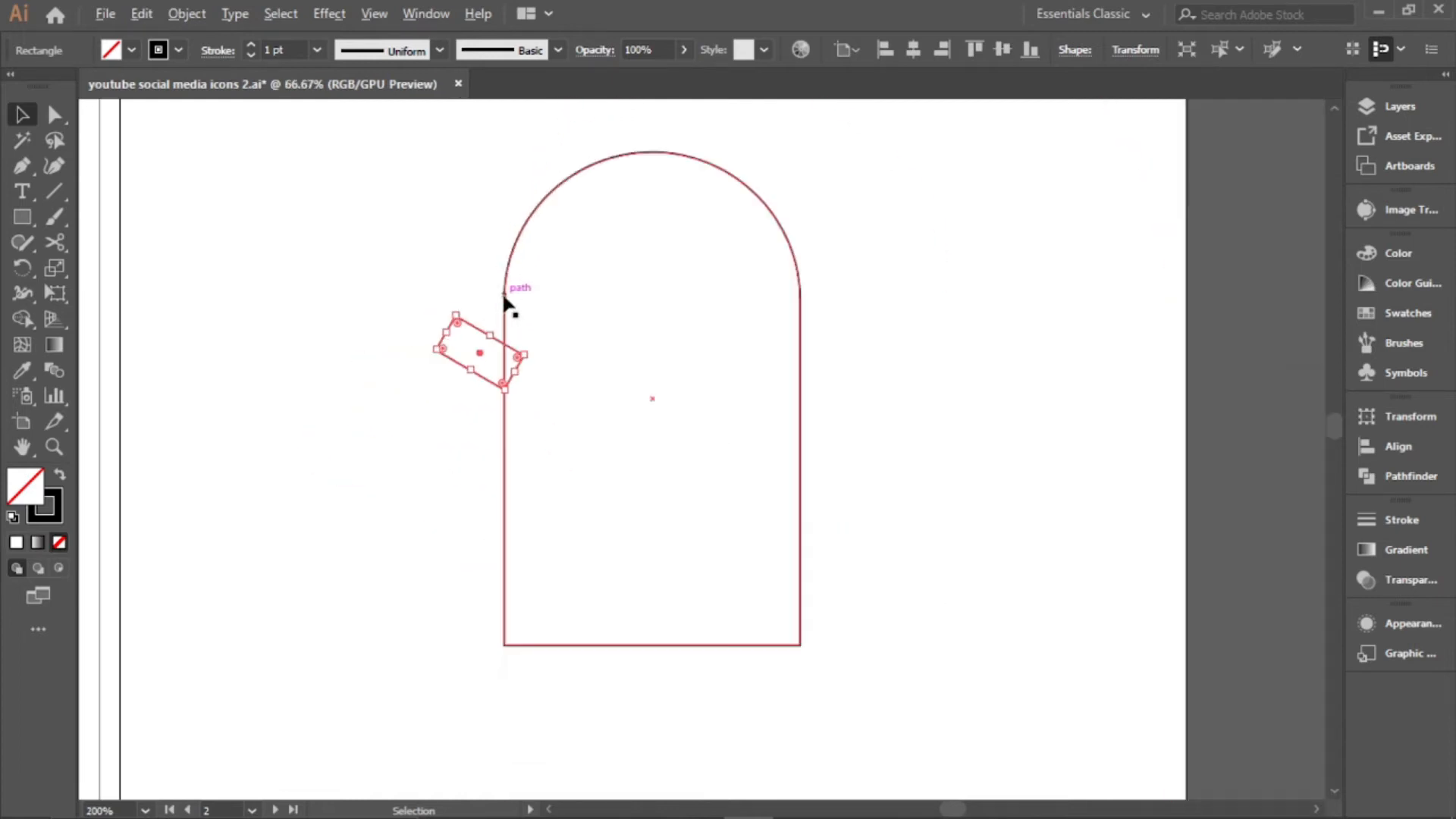
pyautogui.scroll(1, 514, 375)
pyautogui.click(531, 406)
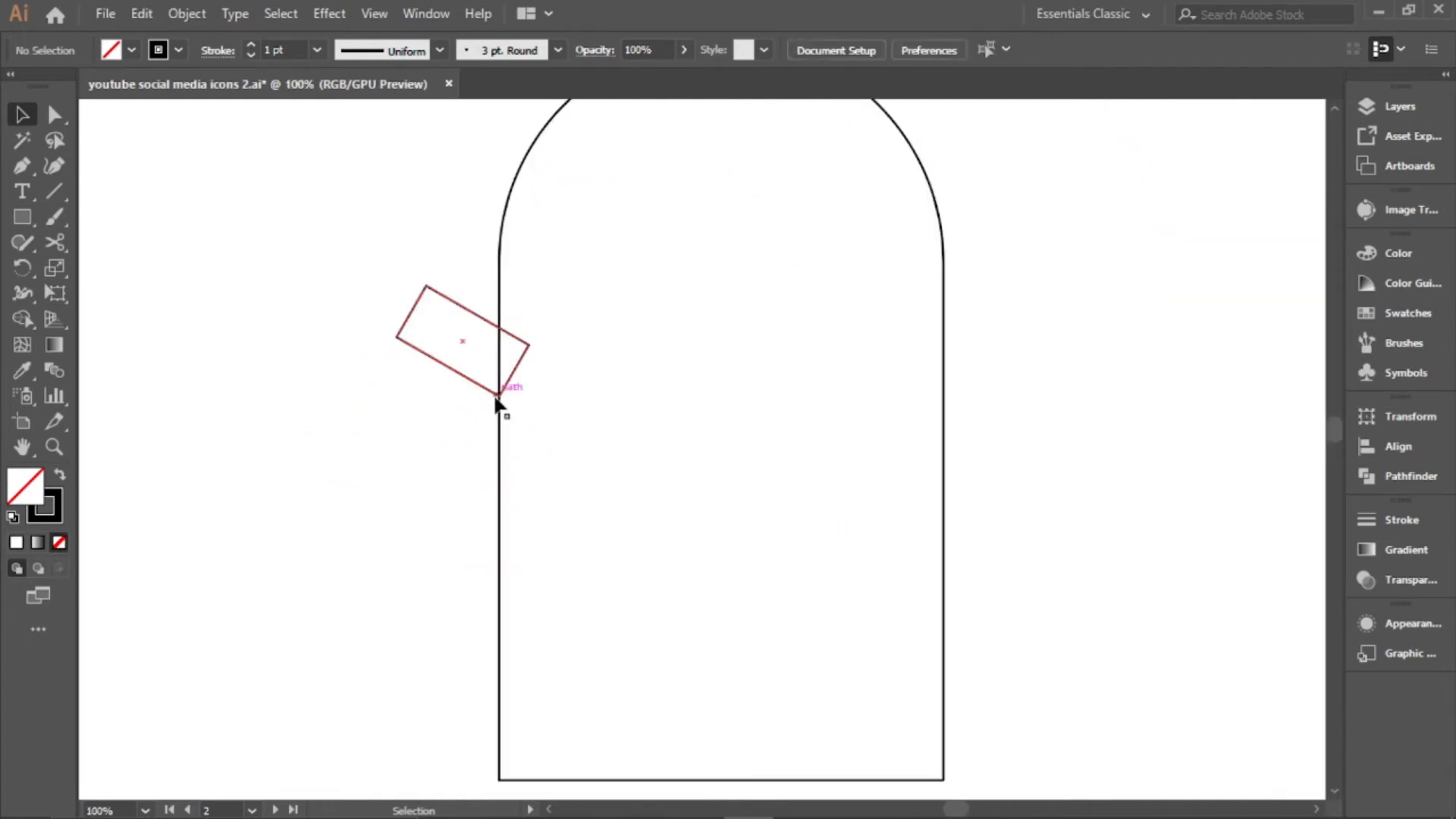
# Slide the rotated rectangle down along the arch's left edge and fine-tune its height, keeping its lowest corner on the edge
pyautogui.moveTo(496, 402); pyautogui.dragTo(497, 457)
pyautogui.scroll(-2, 615, 404)
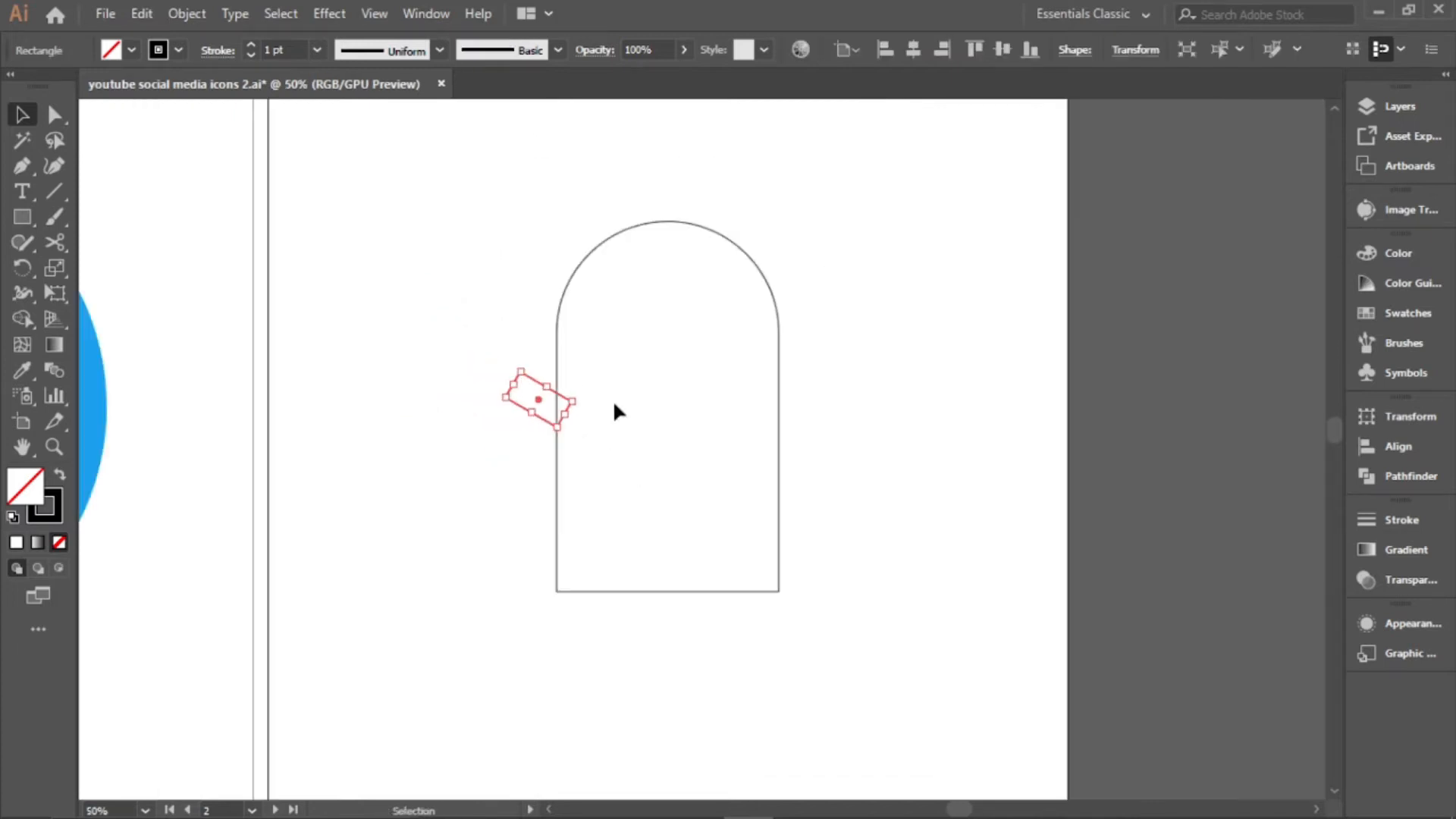
pyautogui.scroll(4, 587, 394)
pyautogui.moveTo(492, 407); pyautogui.dragTo(494, 392)
pyautogui.scroll(-2, 574, 402)
pyautogui.click(577, 416)
# With the Pen tool, draw a 45° line from the tilted rectangle's lowest corner down and outward to about X 250, Y 703 px
pyautogui.scroll(-2, 576, 415)
pyautogui.click(16, 170)
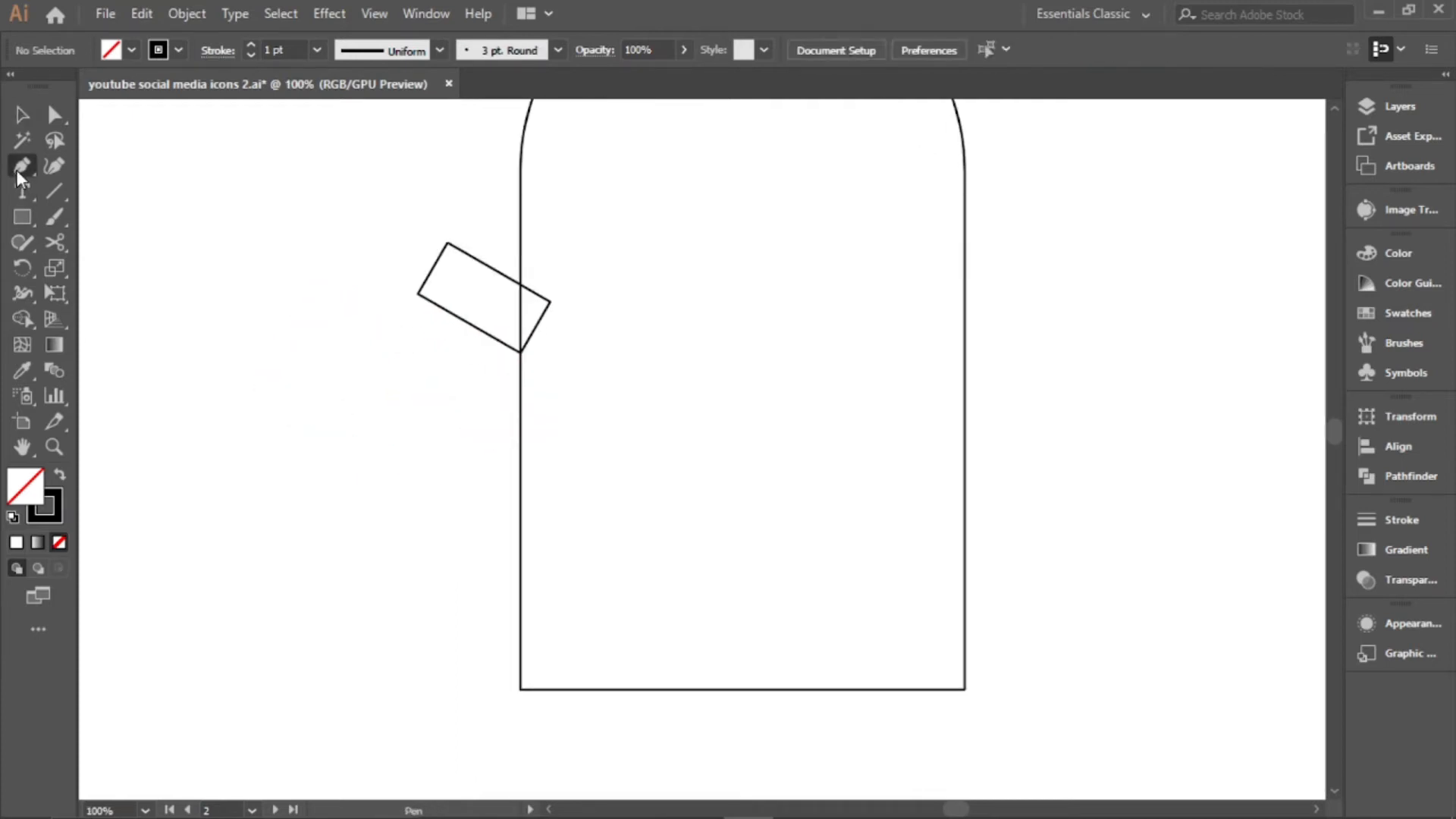
pyautogui.scroll(6, 508, 380)
pyautogui.scroll(3, 535, 318)
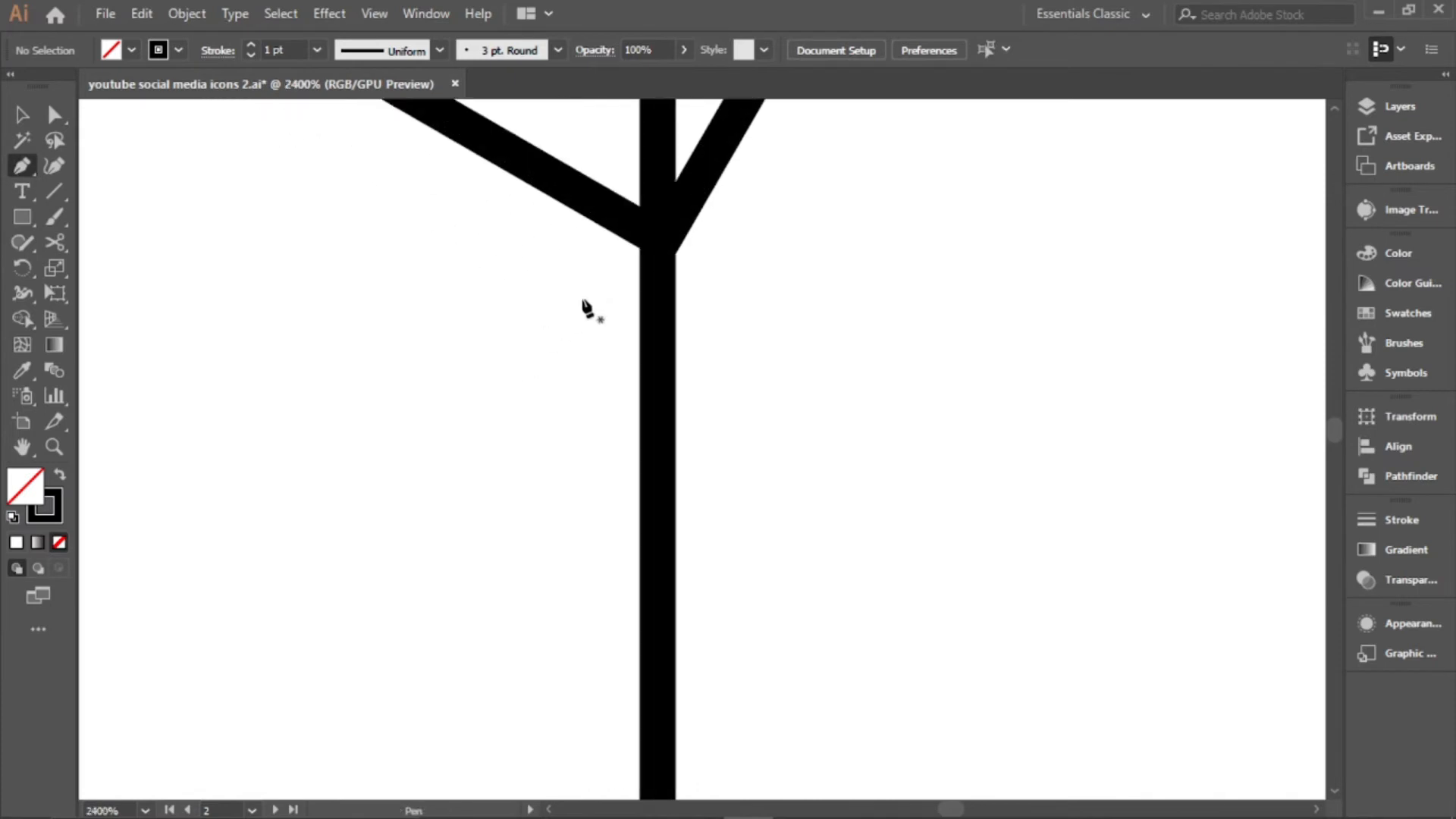
pyautogui.click(658, 239)
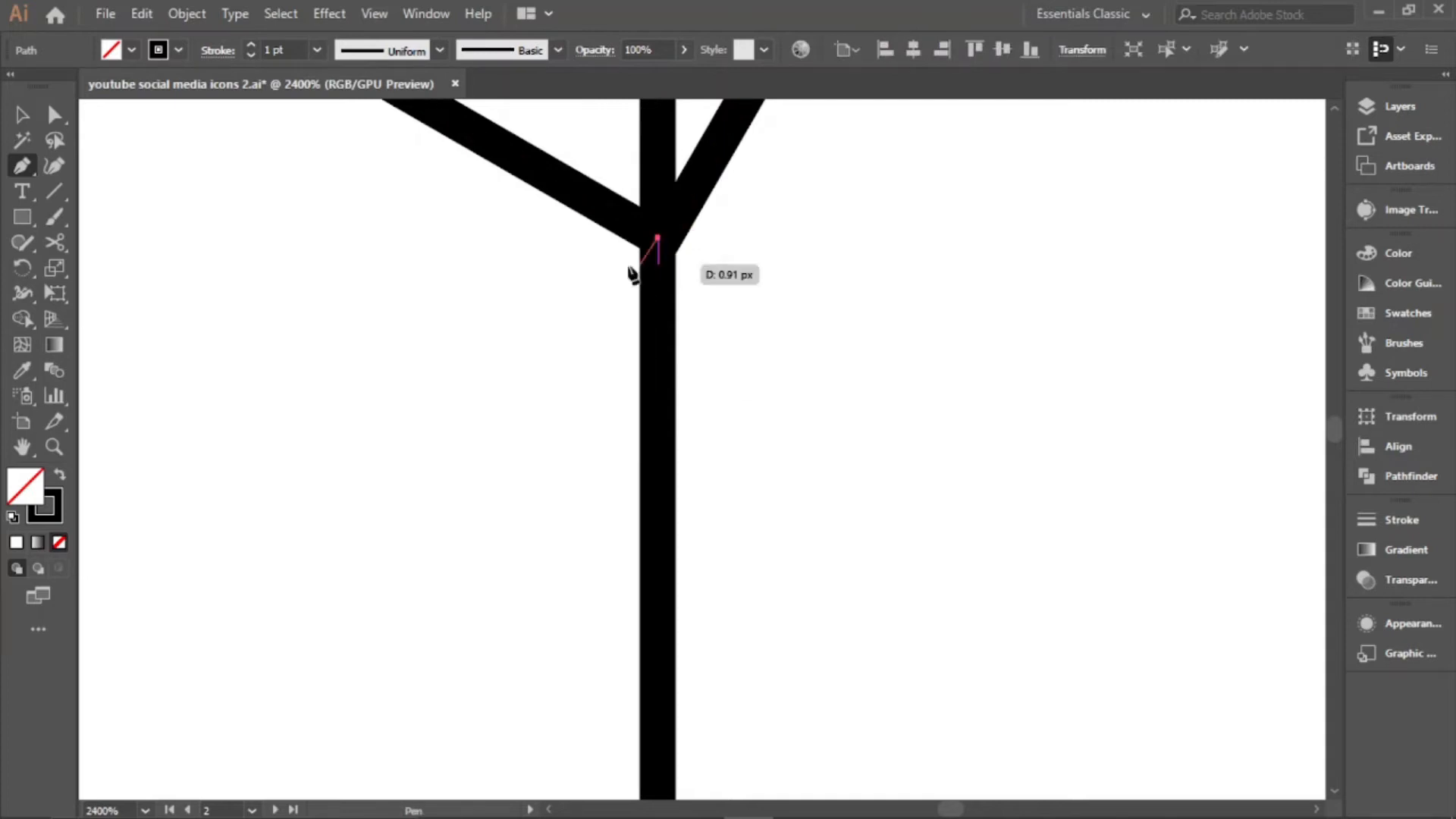
pyautogui.scroll(-8, 631, 275)
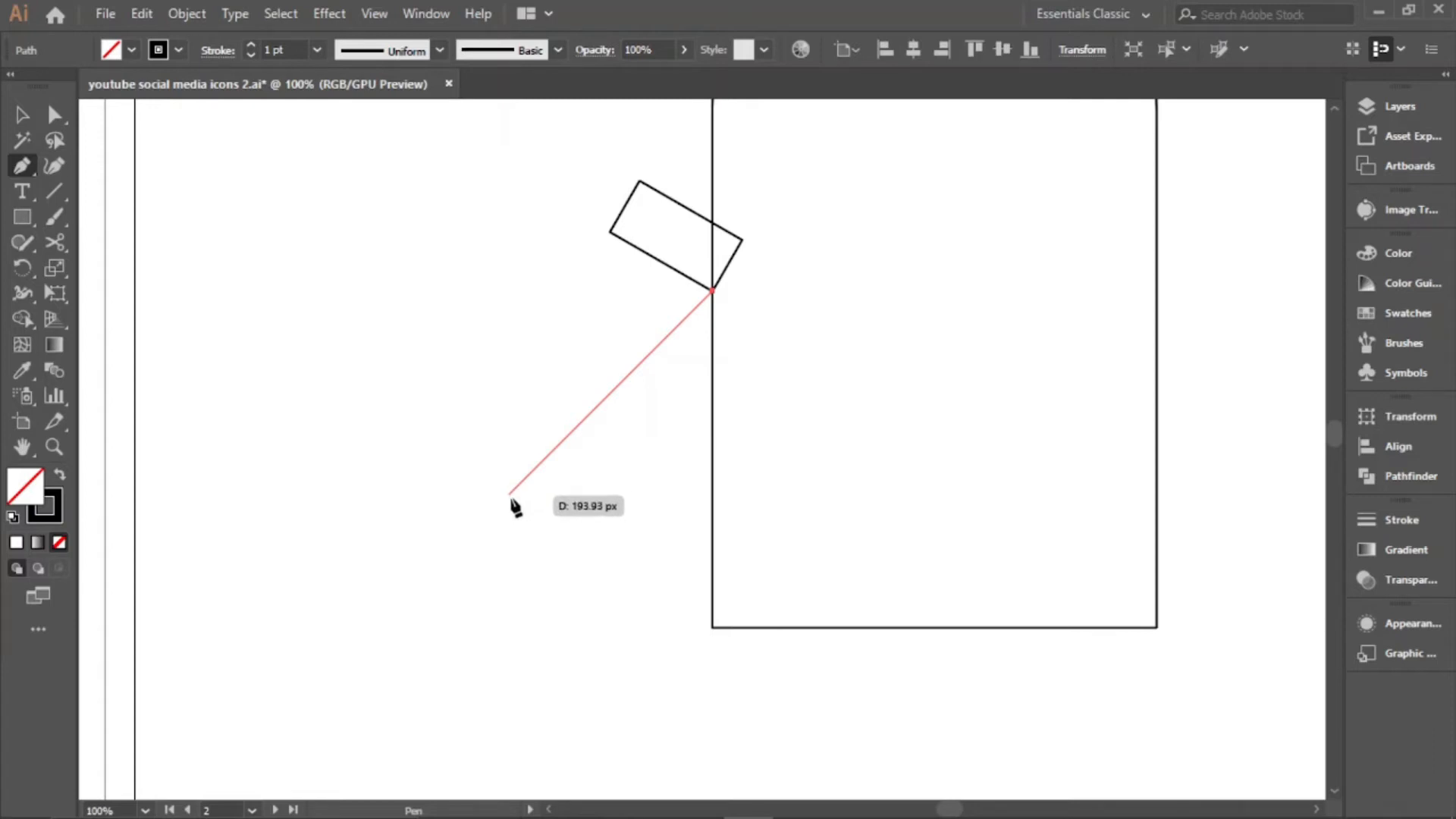
pyautogui.click(504, 499)
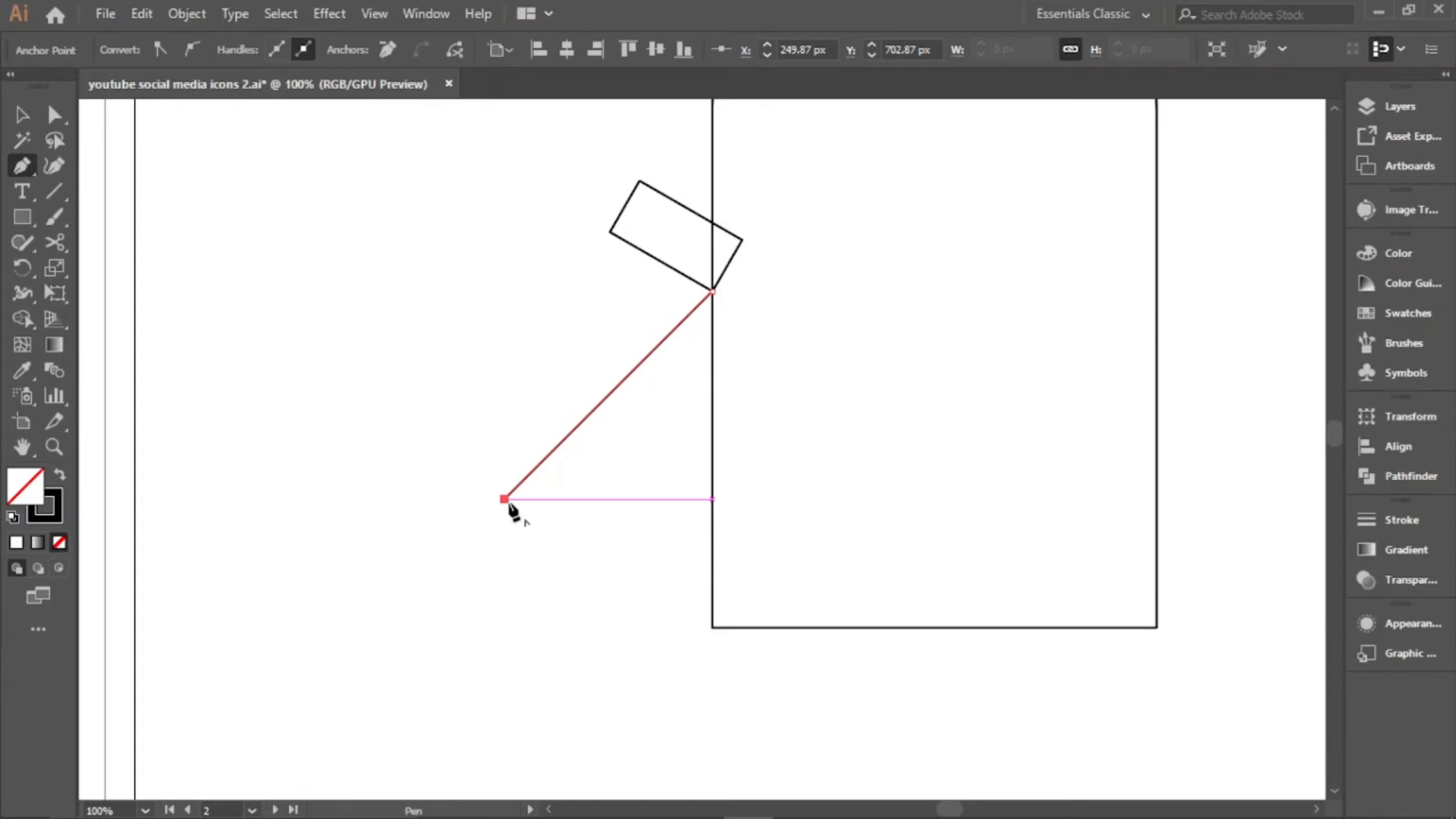
# Continue the pen path inward with two short segments forming a stepped notch, ending at about X 313.5, Y 782.5 px
pyautogui.moveTo(507, 500); pyautogui.dragTo(521, 382)
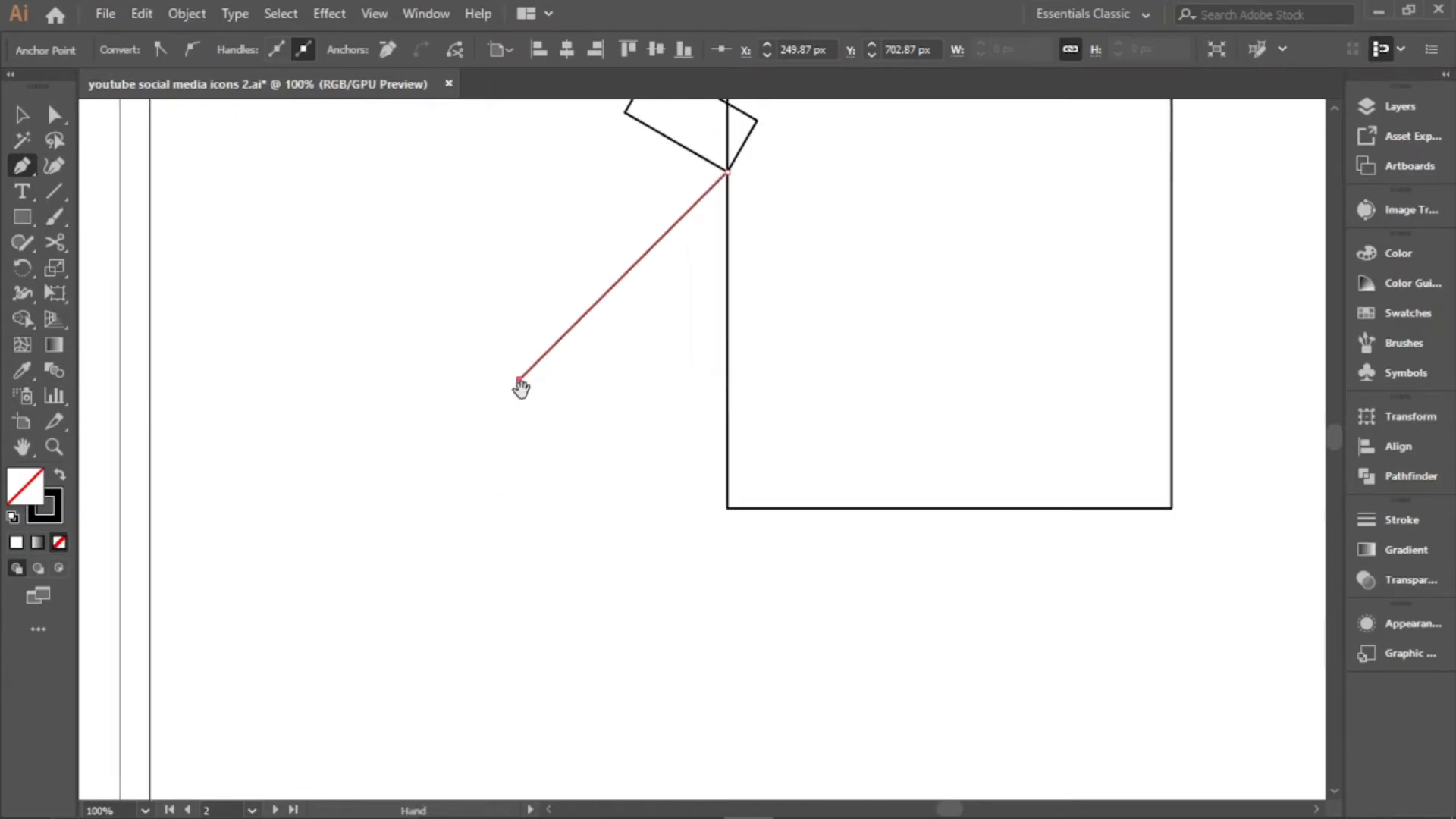
pyautogui.click(589, 425)
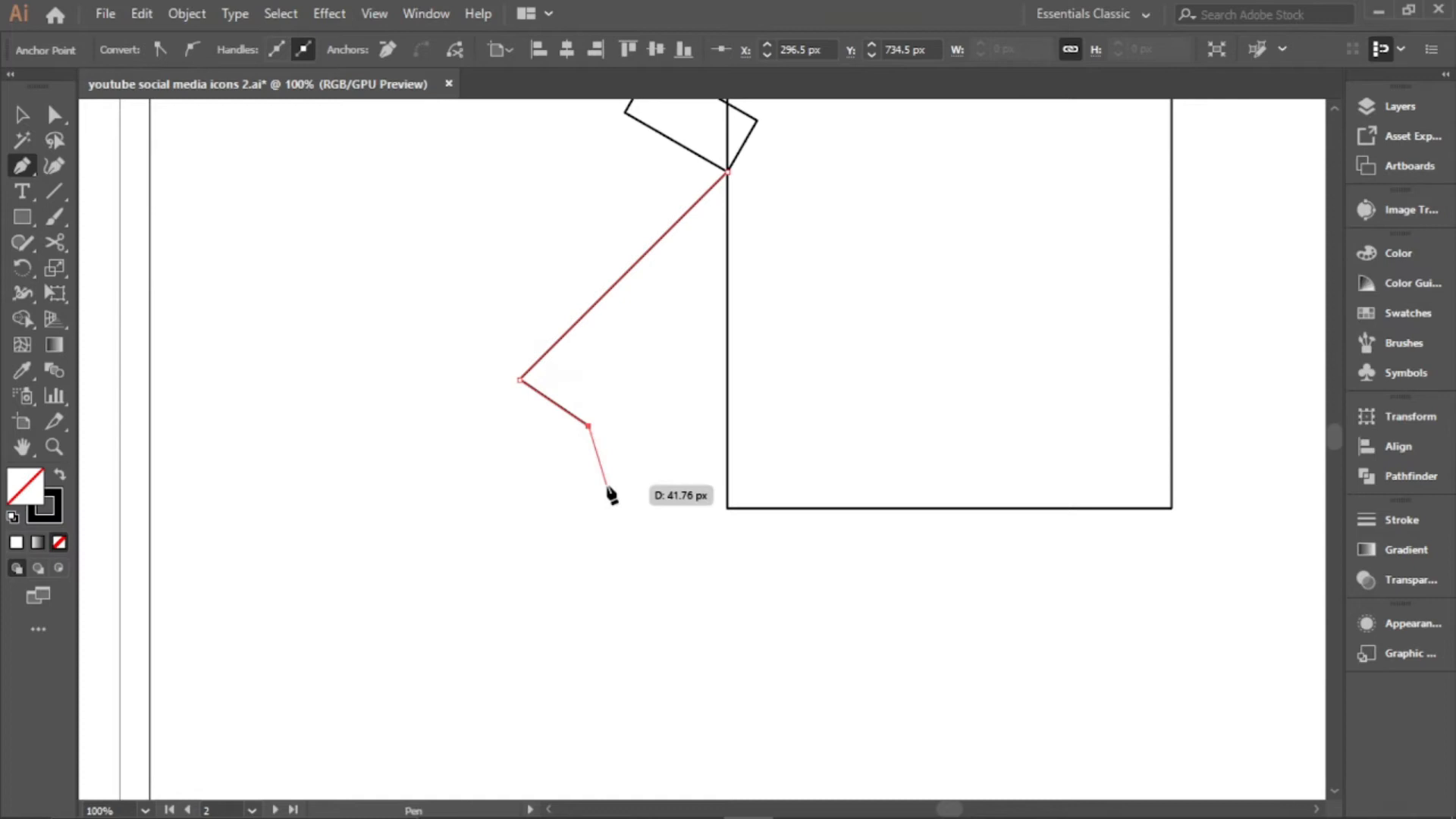
pyautogui.press('ctrl')
pyautogui.moveTo(590, 428); pyautogui.dragTo(602, 438)
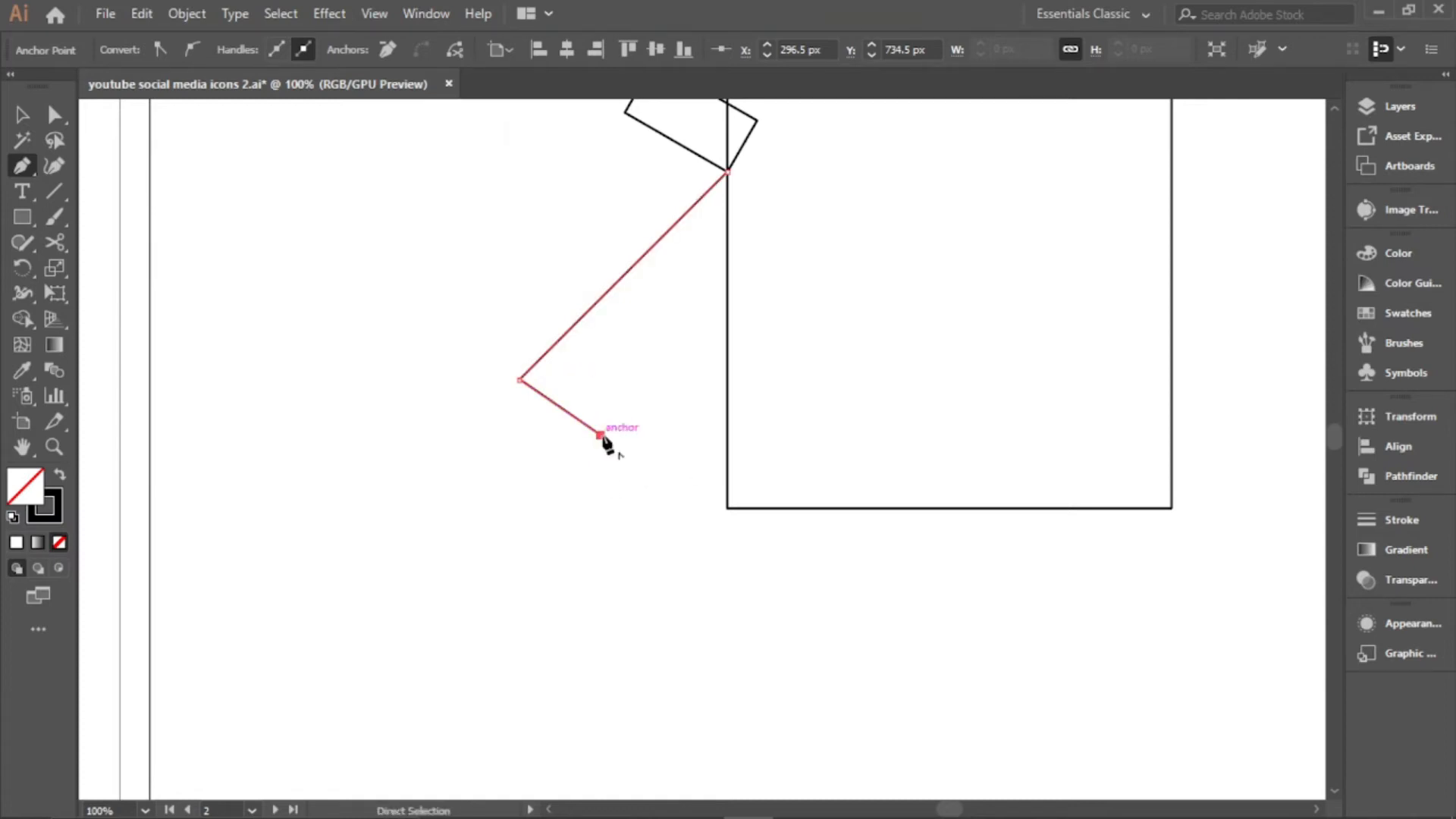
pyautogui.click(611, 489)
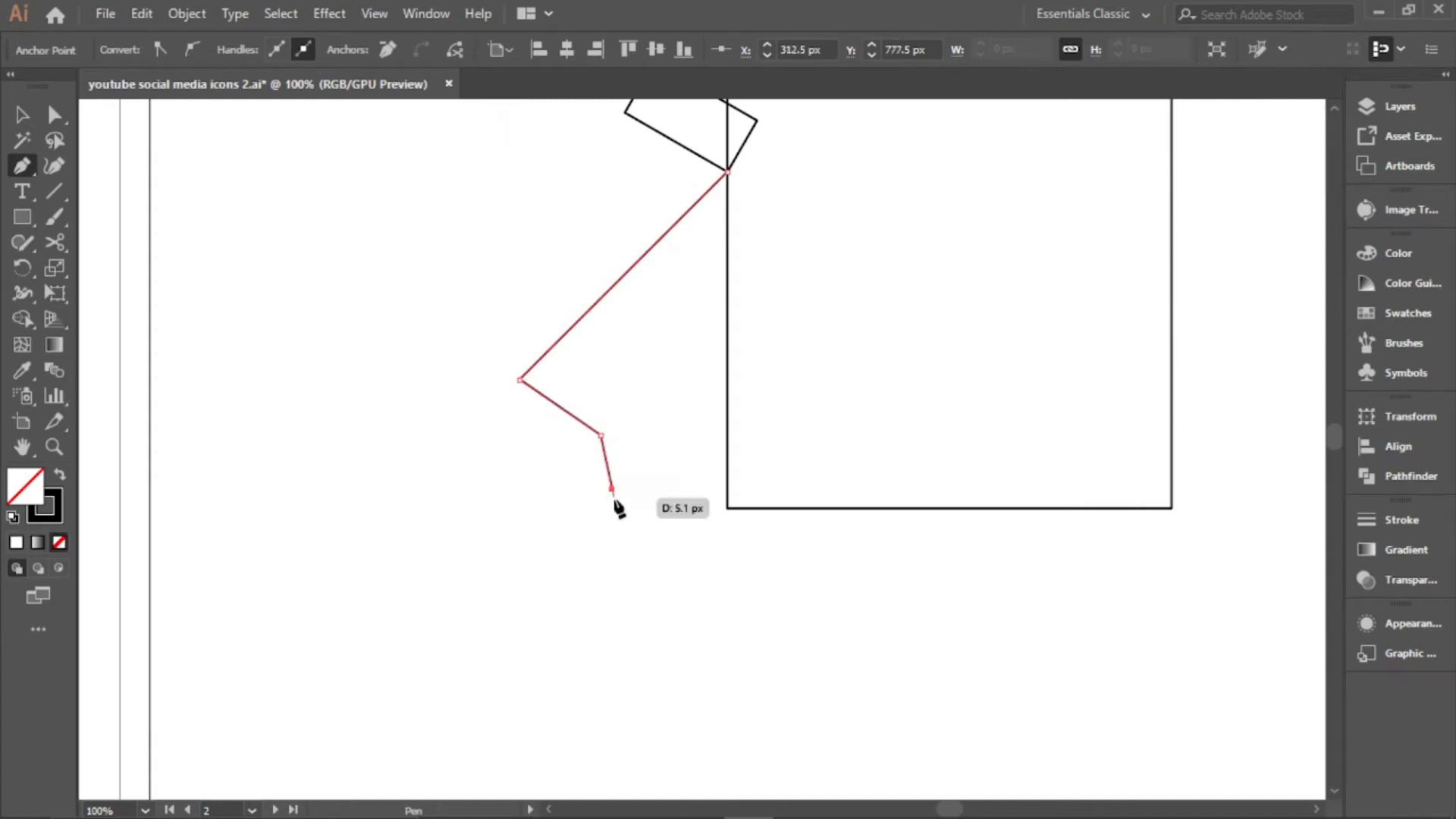
pyautogui.moveTo(612, 491); pyautogui.dragTo(614, 496)
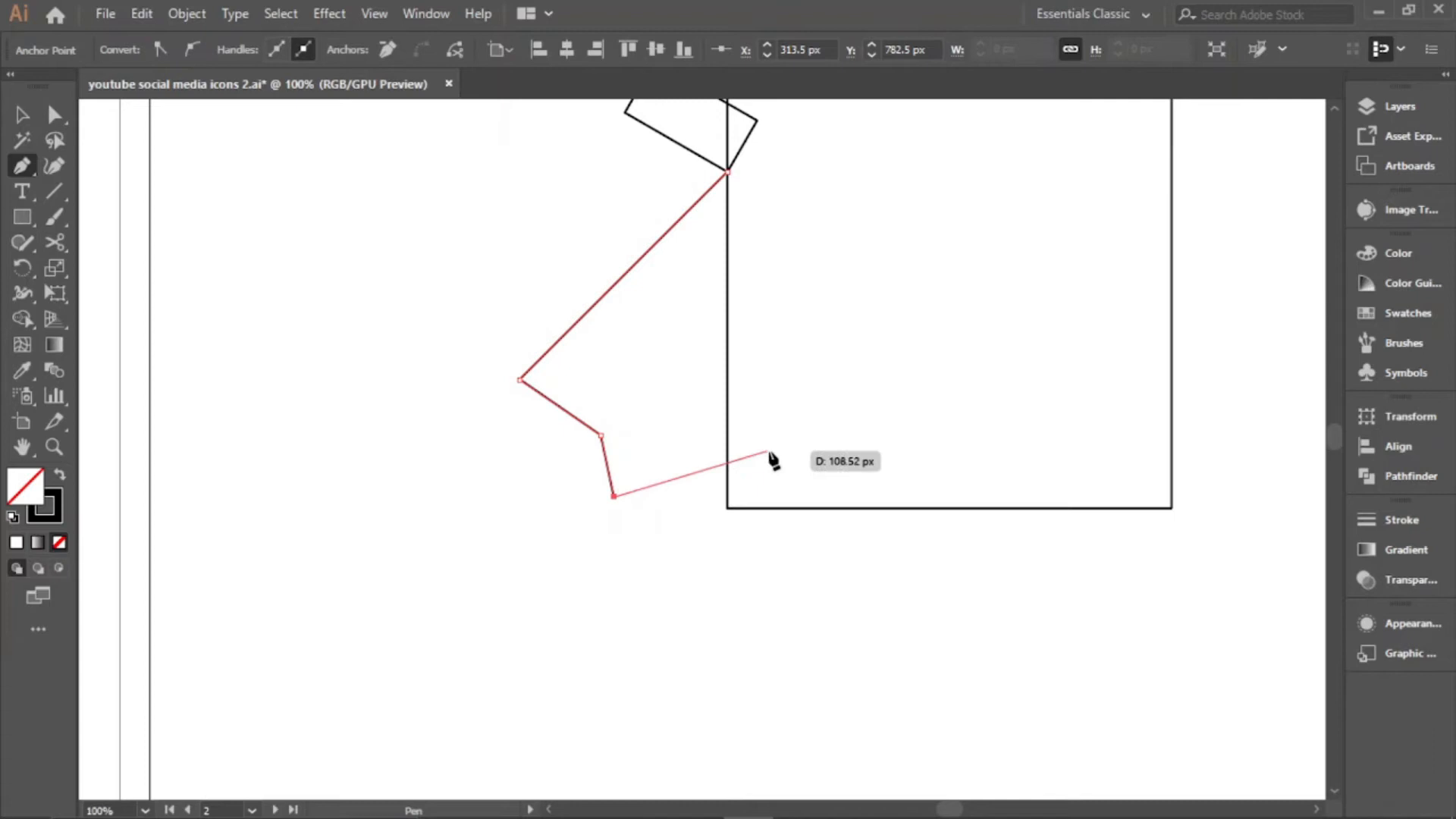
# Extend the pen path through an anchor inside the arch at about X 424.5, Y 752.5 px, ending below its centre at about X 540.5, Y 895.5 px
pyautogui.click(778, 453)
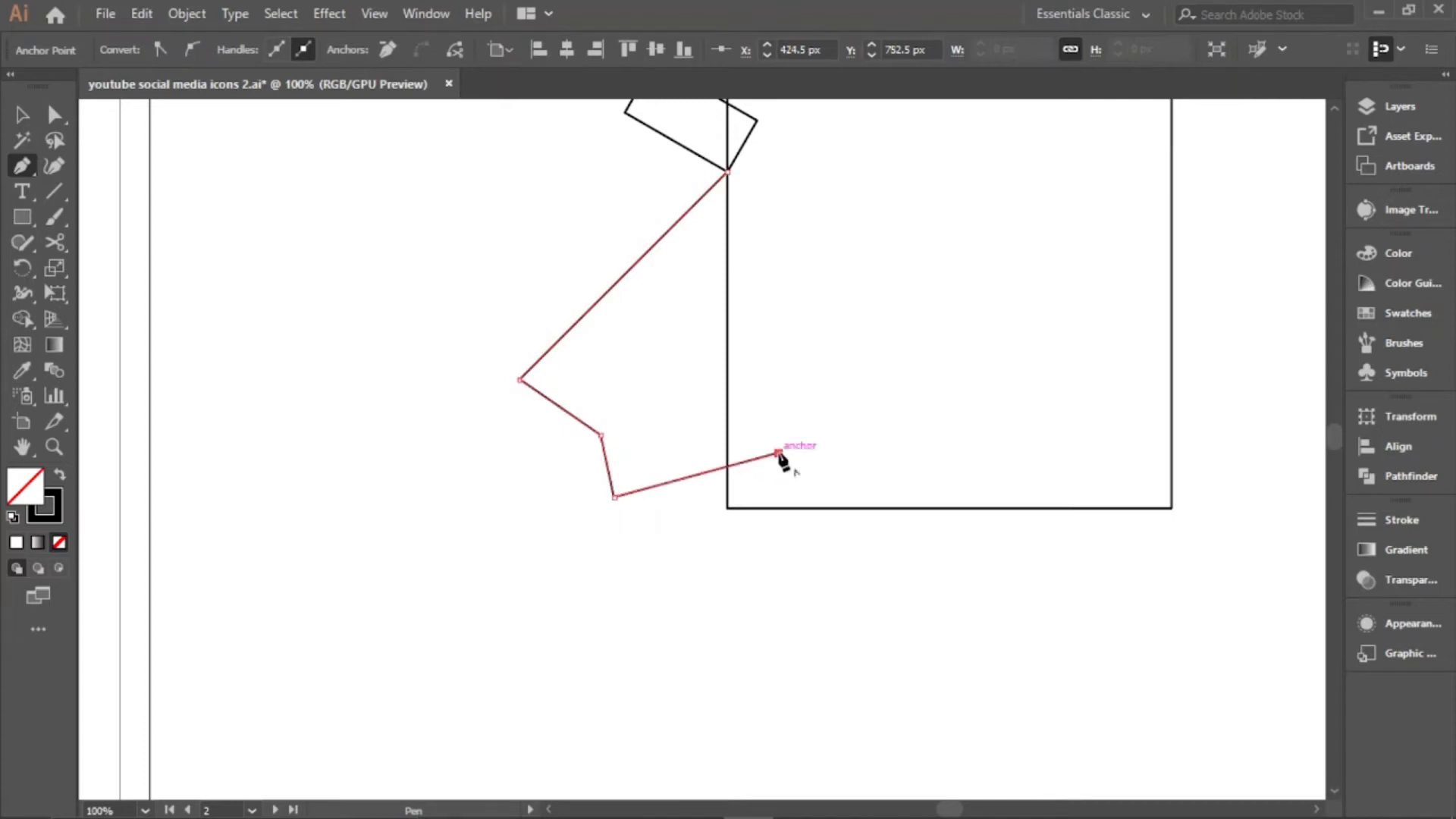
pyautogui.click(949, 661)
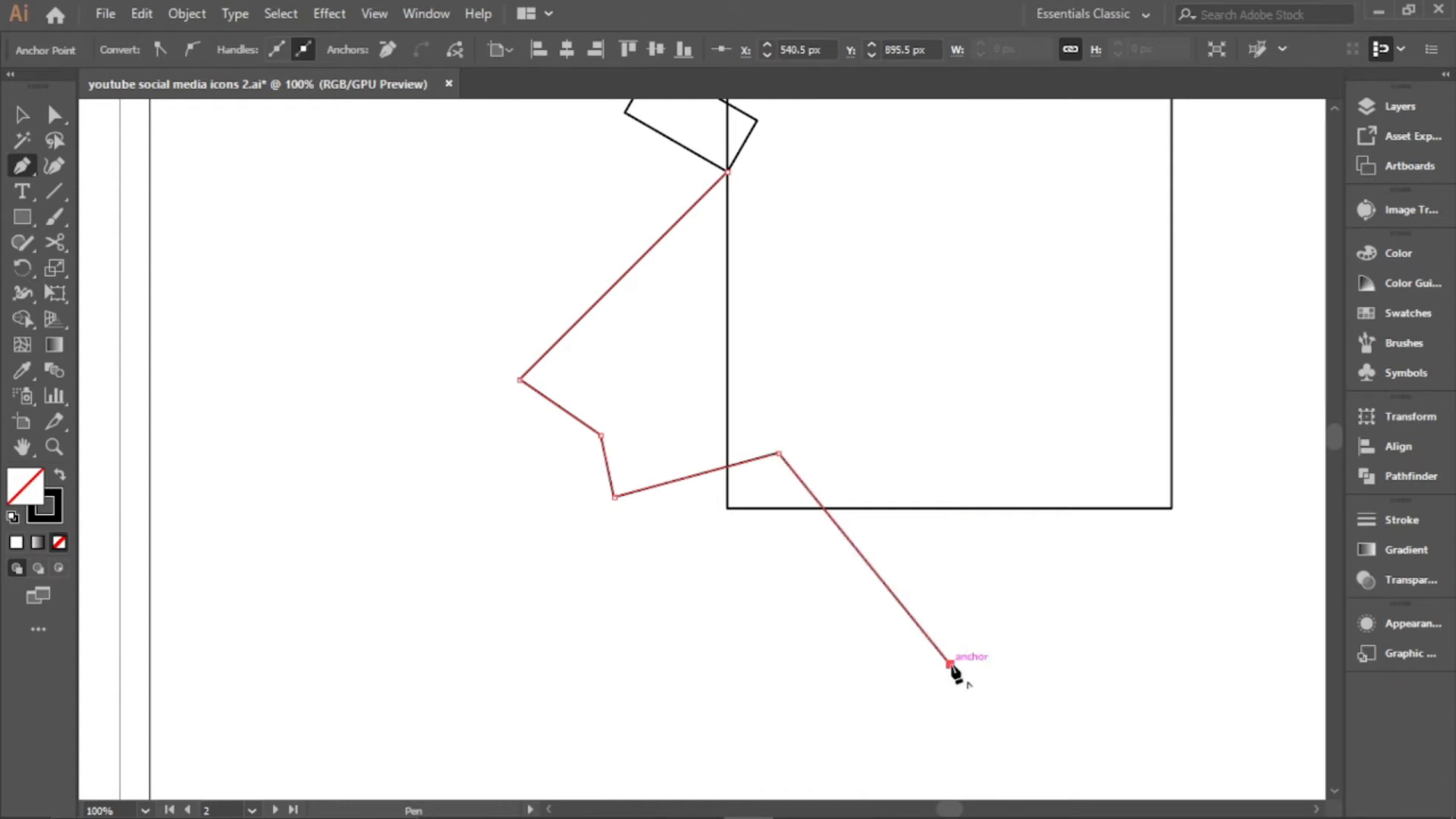
pyautogui.hotkey('ctrl', '-')
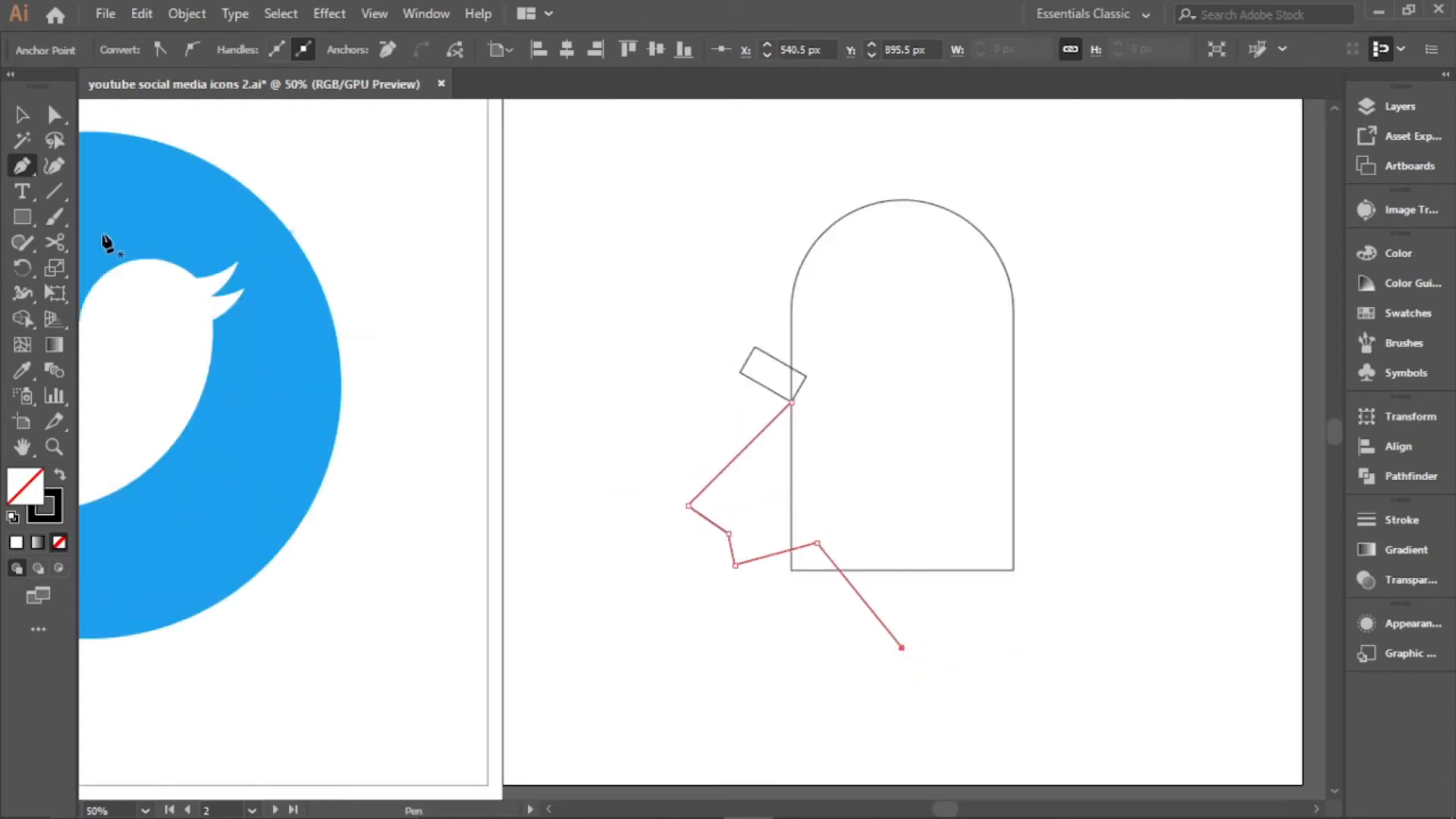
# With Shape Builder, remove the overlapping inner segments where the rectangle and pen path meet the arch, including the arch's lower-left corner
pyautogui.click(21, 117)
pyautogui.moveTo(598, 162); pyautogui.dragTo(978, 572)
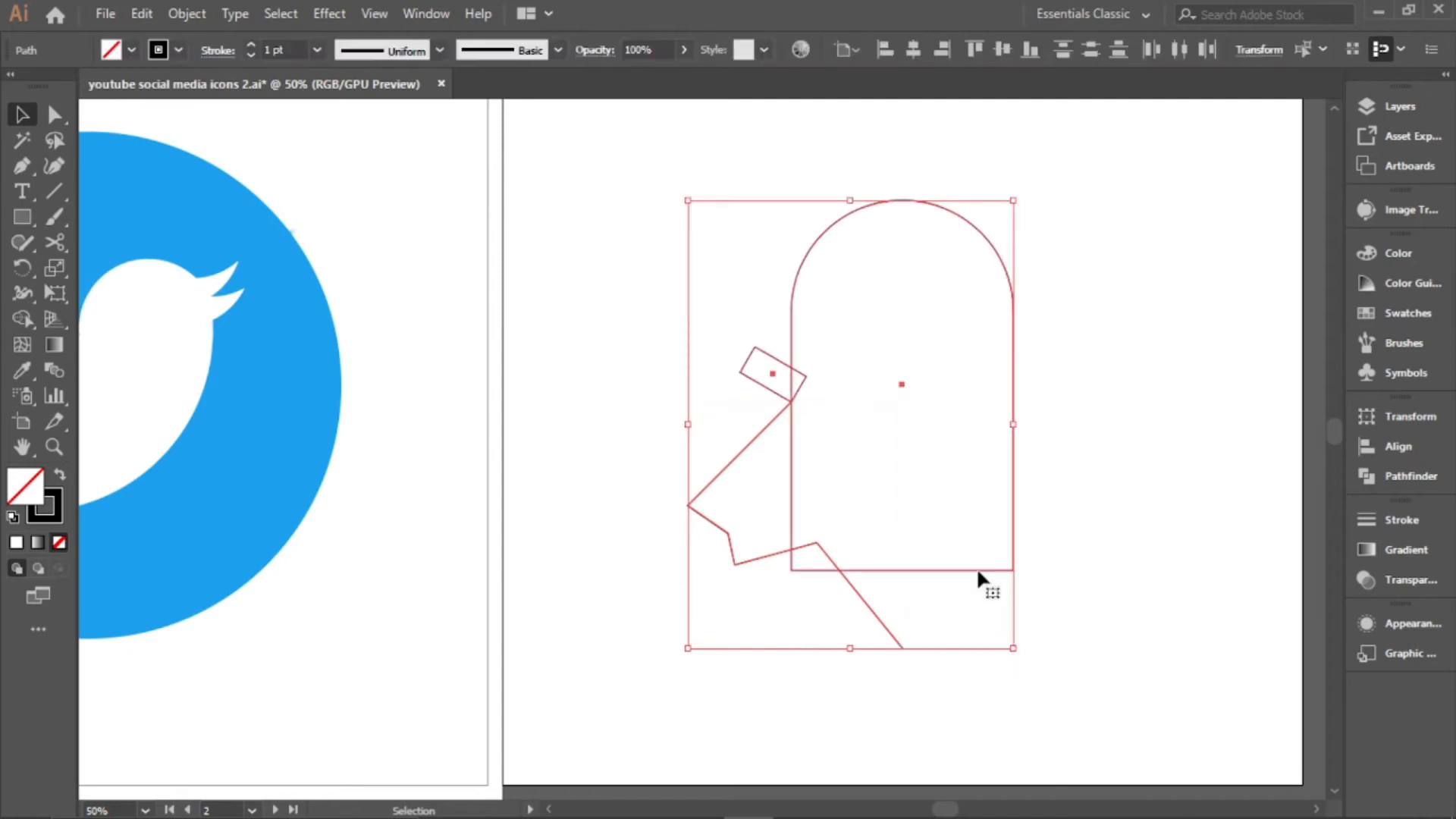
pyautogui.scroll(2, 780, 402)
pyautogui.click(21, 315)
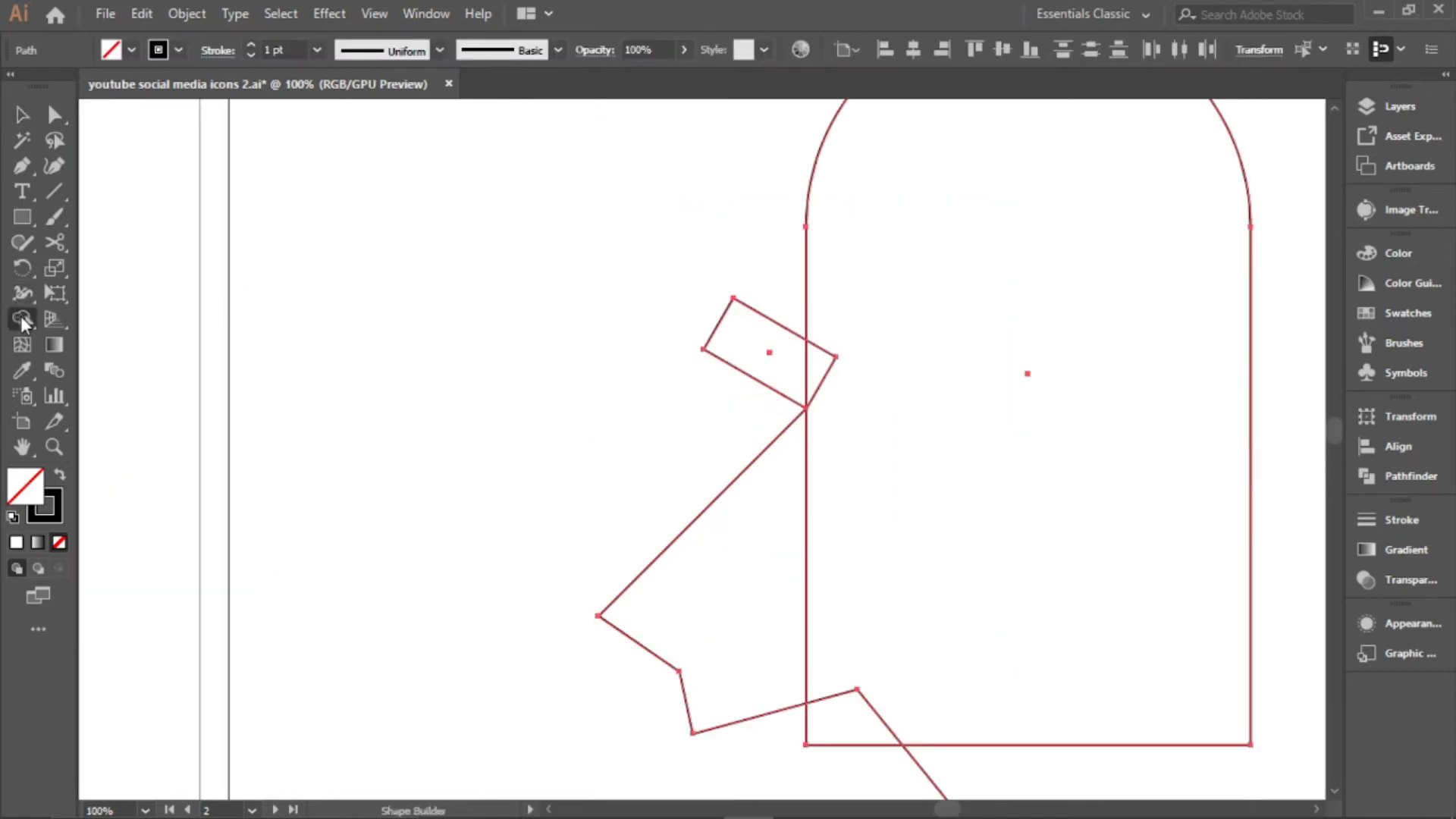
pyautogui.scroll(4, 822, 383)
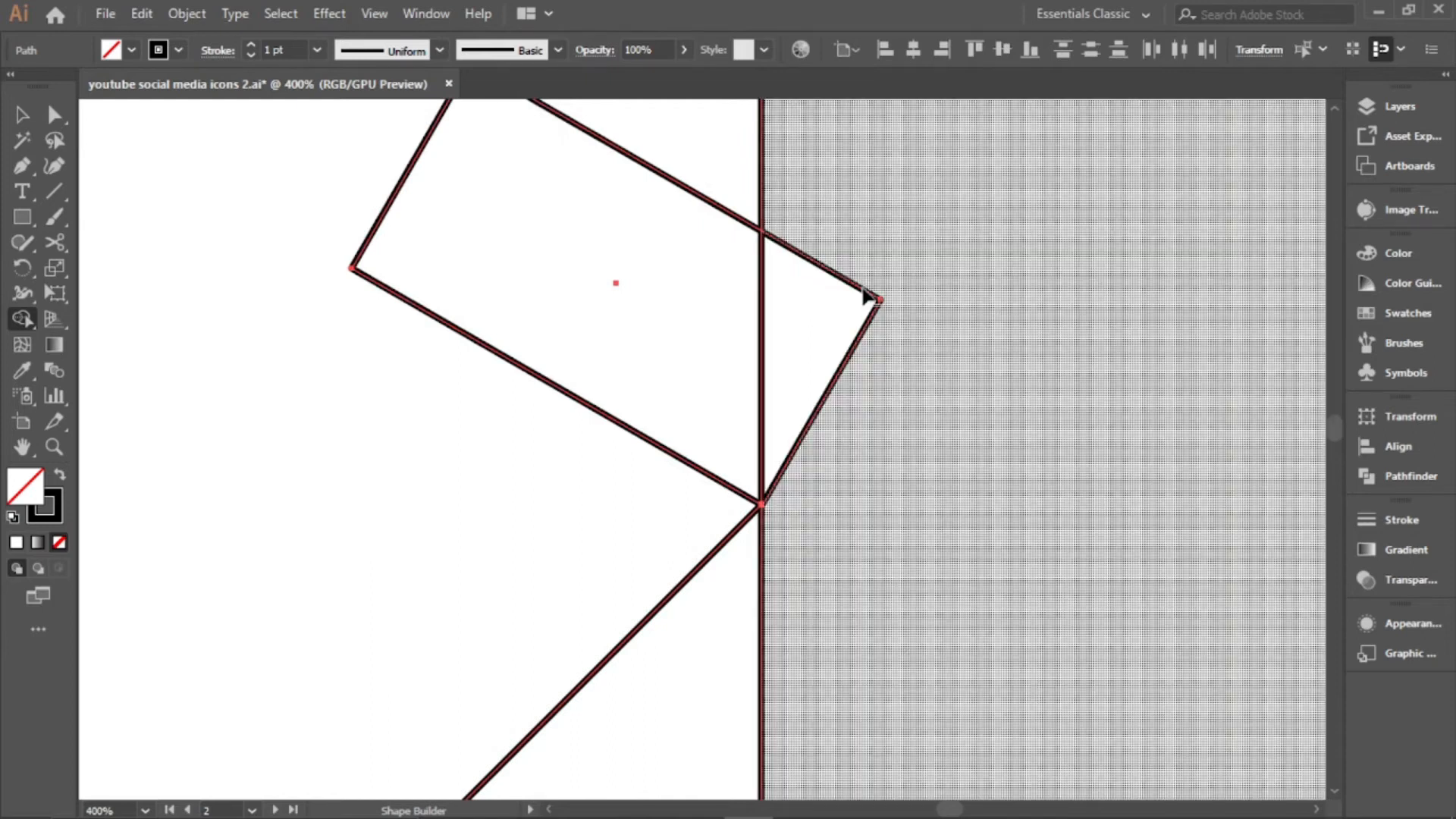
pyautogui.keyDown('alt'); pyautogui.click(788, 329); pyautogui.keyUp('alt')
pyautogui.scroll(-3, 758, 347)
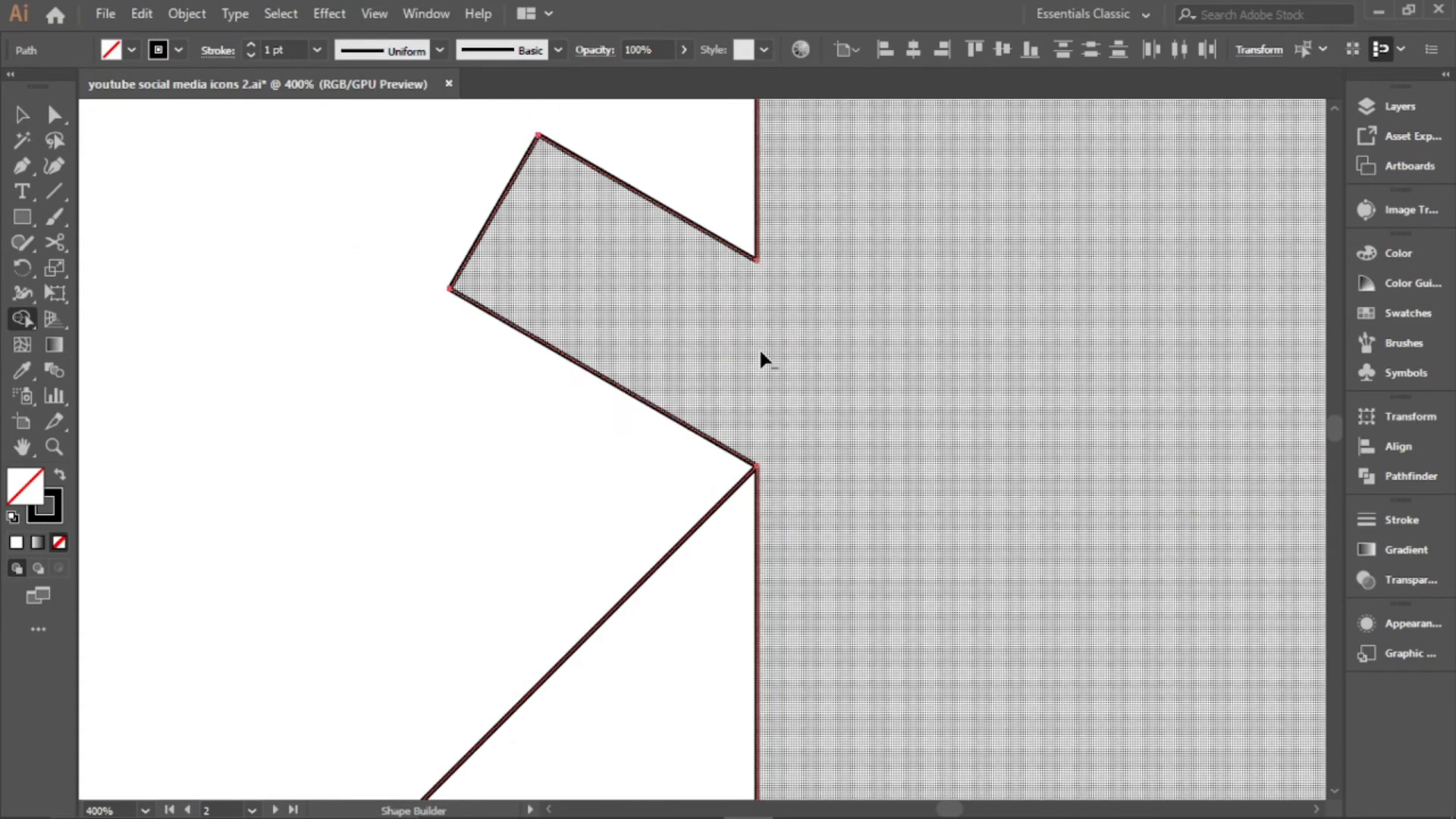
pyautogui.scroll(2, 758, 539)
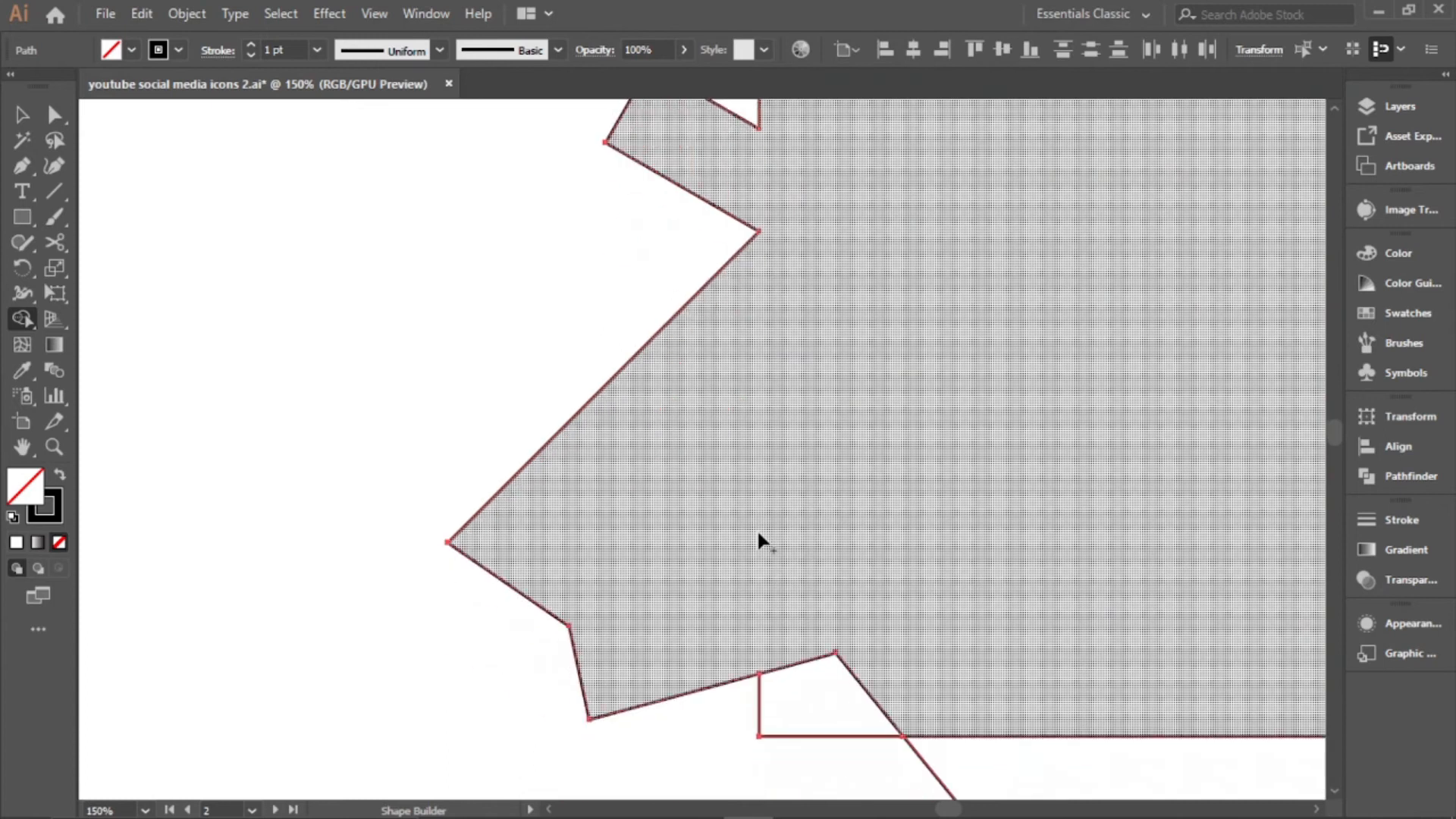
pyautogui.keyDown('alt'); pyautogui.click(753, 594); pyautogui.keyUp('alt')
pyautogui.scroll(-3, 750, 595)
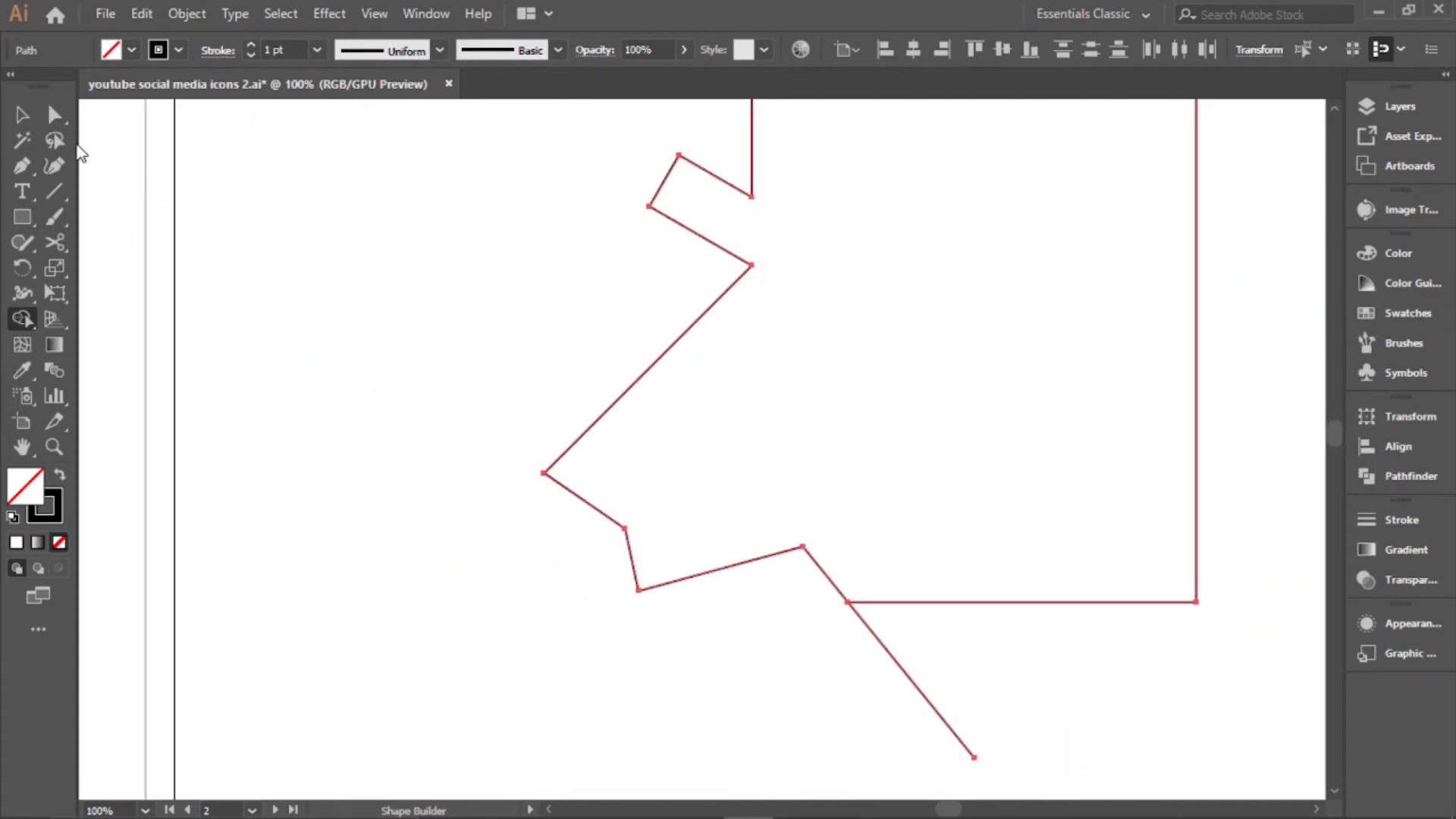
# Join the open endpoints where the small arm's lower edge meets the long diagonal line
pyautogui.click(55, 116)
pyautogui.scroll(2, 756, 246)
pyautogui.click(755, 250)
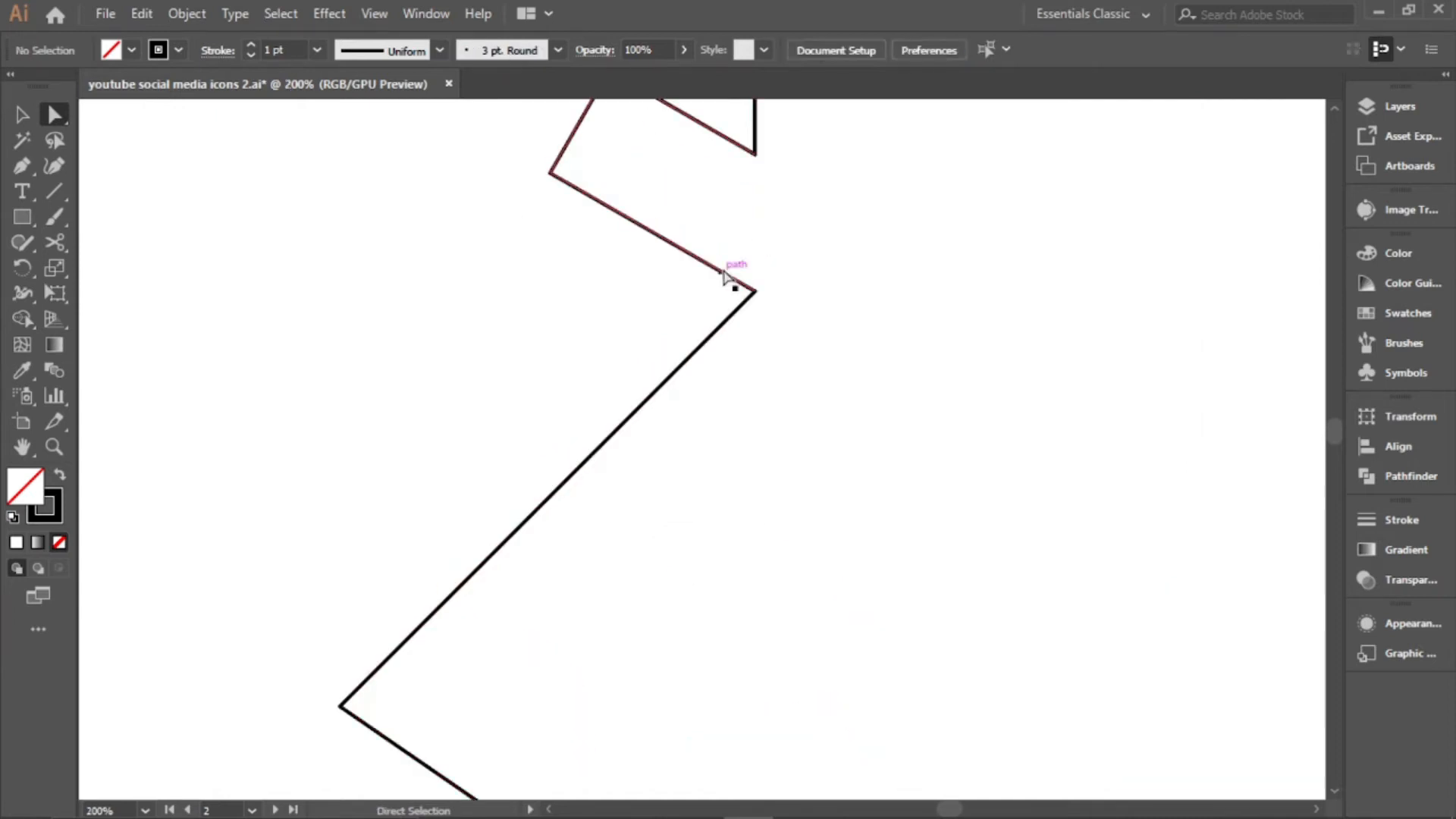
pyautogui.click(755, 290)
pyautogui.scroll(2, 768, 303)
pyautogui.moveTo(777, 233); pyautogui.dragTo(698, 393)
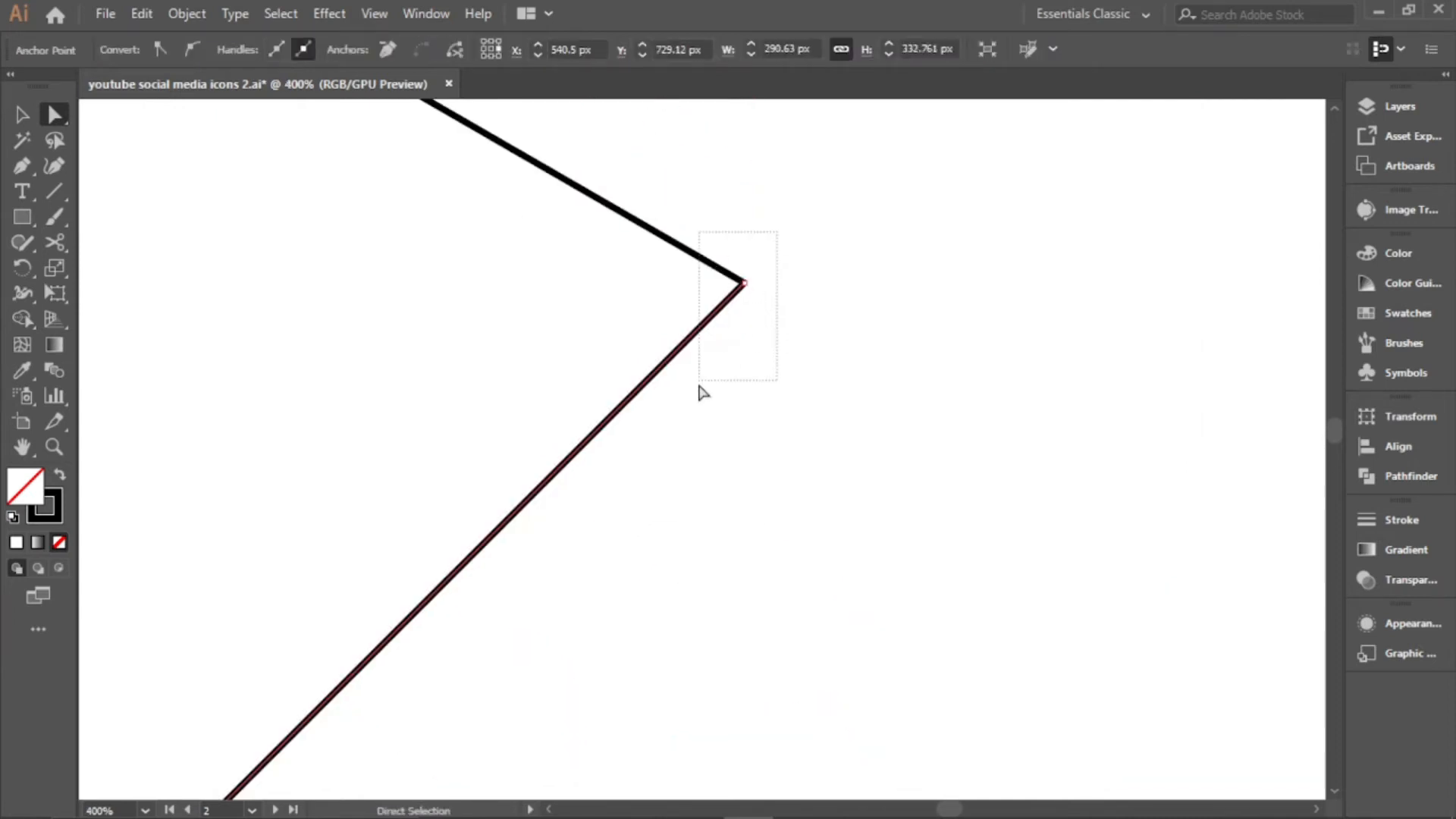
pyautogui.rightClick(838, 321)
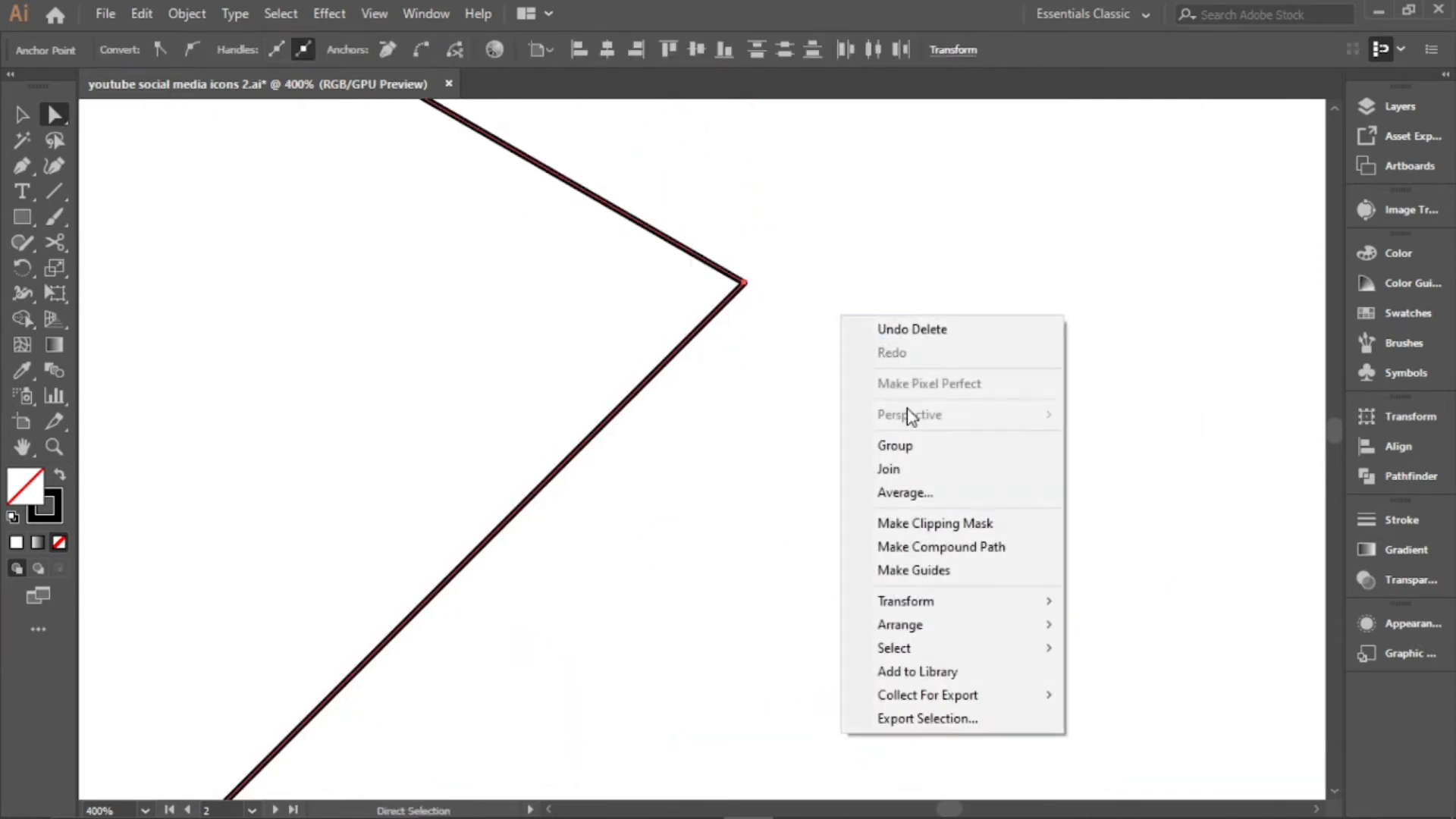
pyautogui.click(913, 468)
# Join the open endpoints where the small arm's upper edge meets the arch's left side
pyautogui.scroll(-4, 841, 445)
pyautogui.scroll(-3, 796, 399)
pyautogui.click(808, 320)
pyautogui.scroll(3, 811, 325)
pyautogui.moveTo(796, 243); pyautogui.dragTo(734, 409)
pyautogui.rightClick(737, 403)
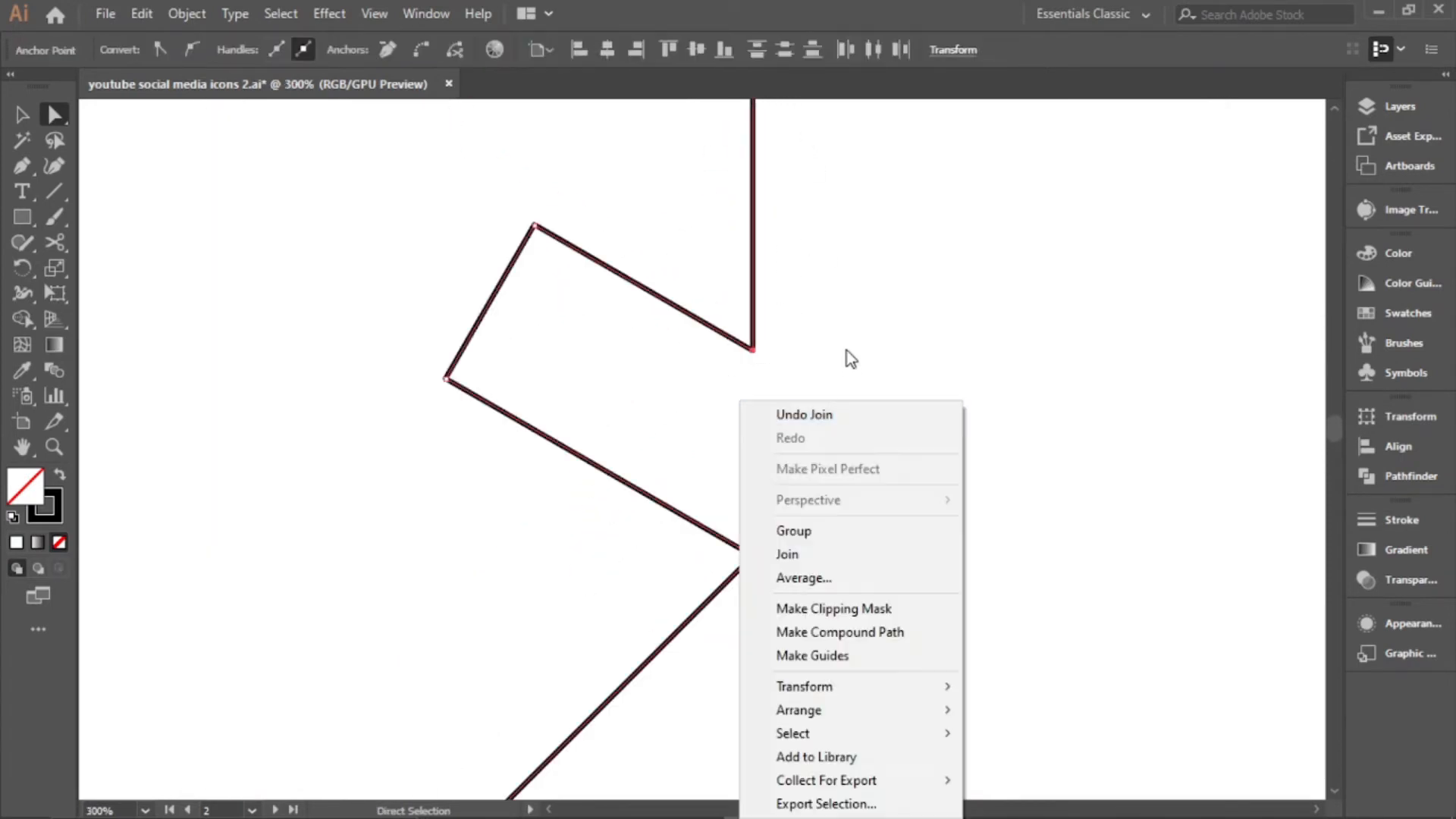
pyautogui.click(789, 553)
pyautogui.scroll(-4, 813, 553)
pyautogui.scroll(-1, 755, 438)
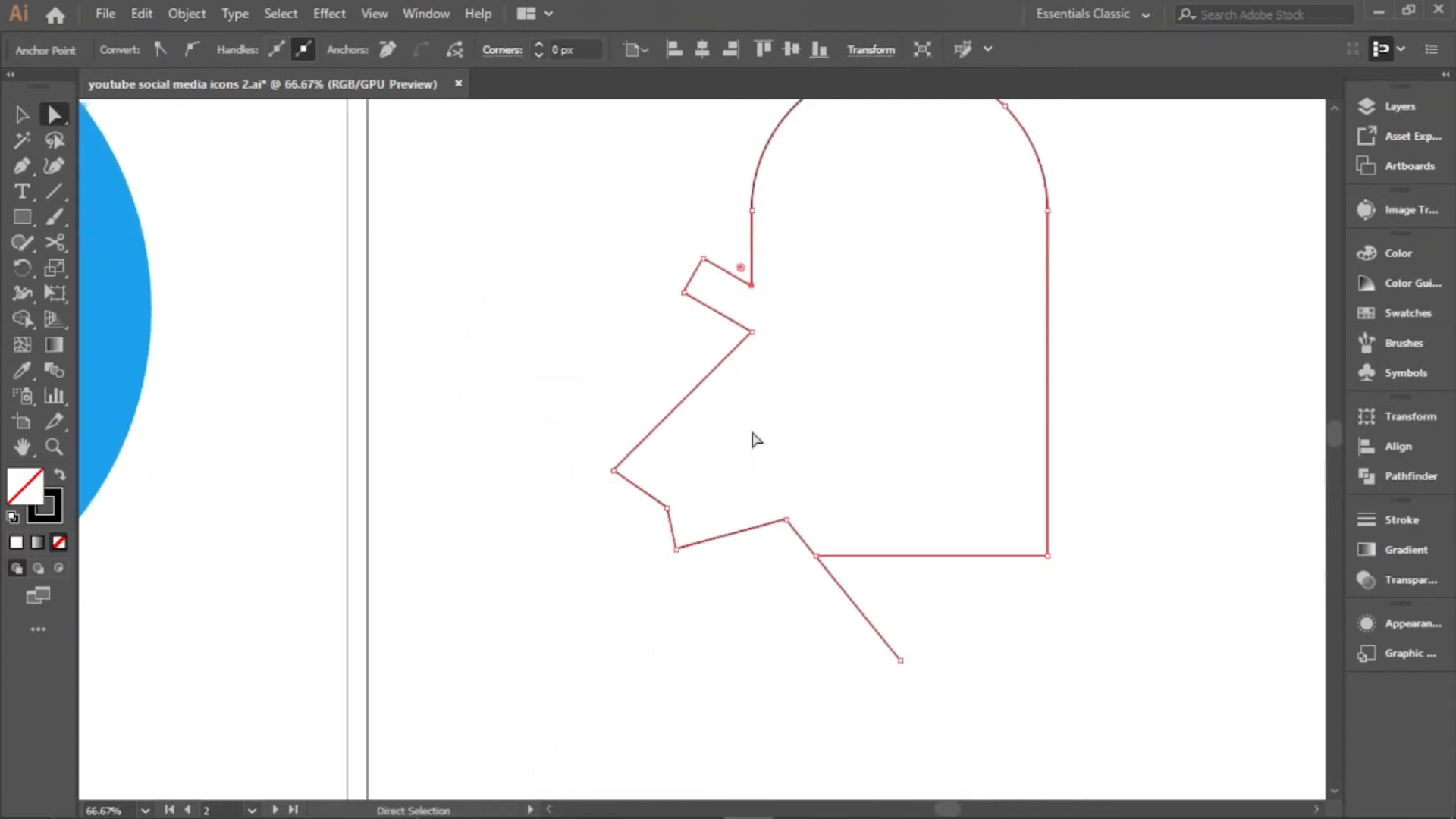
# Select the ghost outline and cut it at the topmost anchor of the arch with the Scissors tool
pyautogui.scroll(-1, 810, 448)
pyautogui.click(806, 400)
pyautogui.click(702, 331)
pyautogui.click(799, 349)
pyautogui.scroll(4, 798, 349)
pyautogui.scroll(2, 766, 365)
pyautogui.click(754, 362)
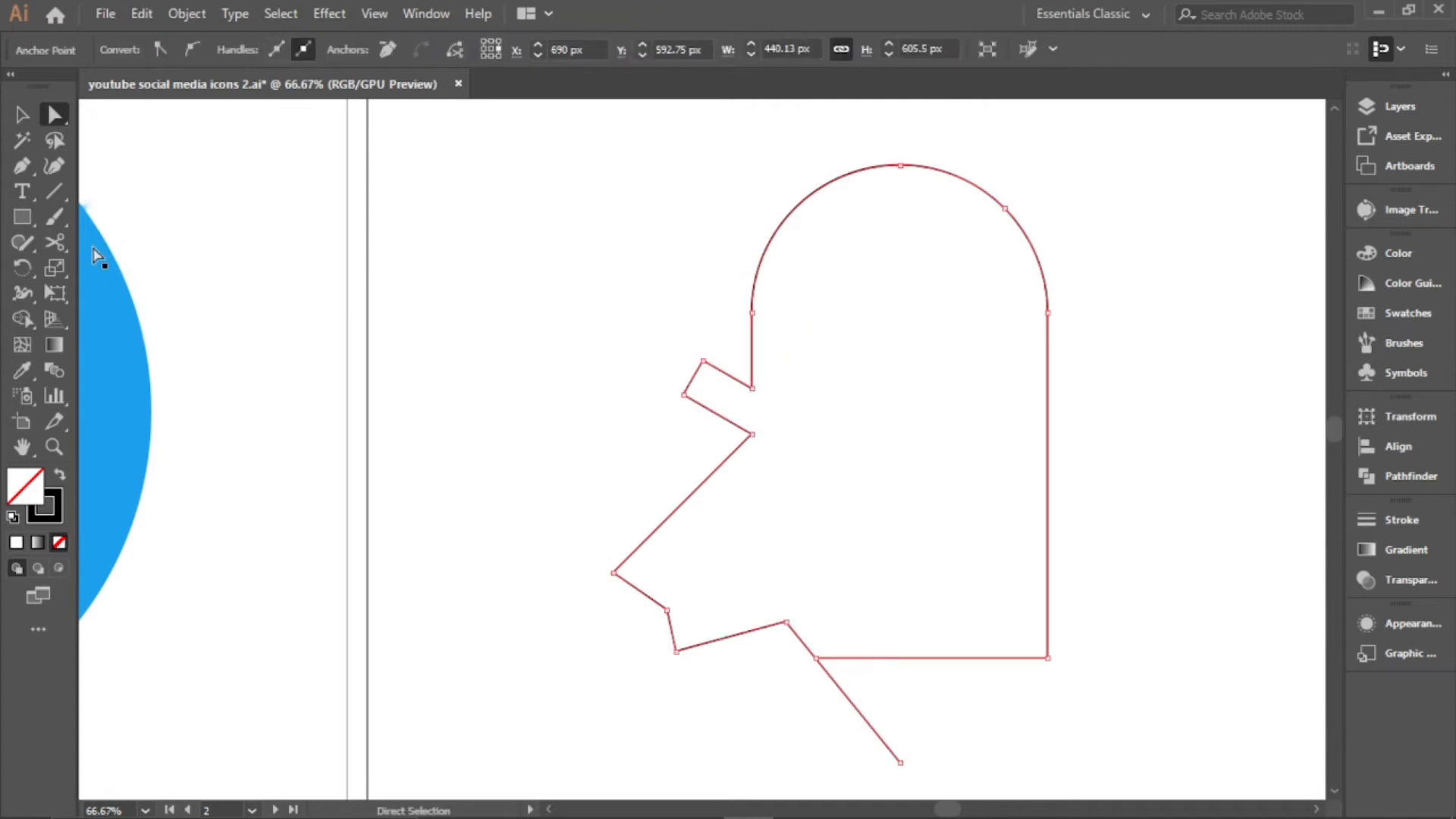
pyautogui.click(52, 251)
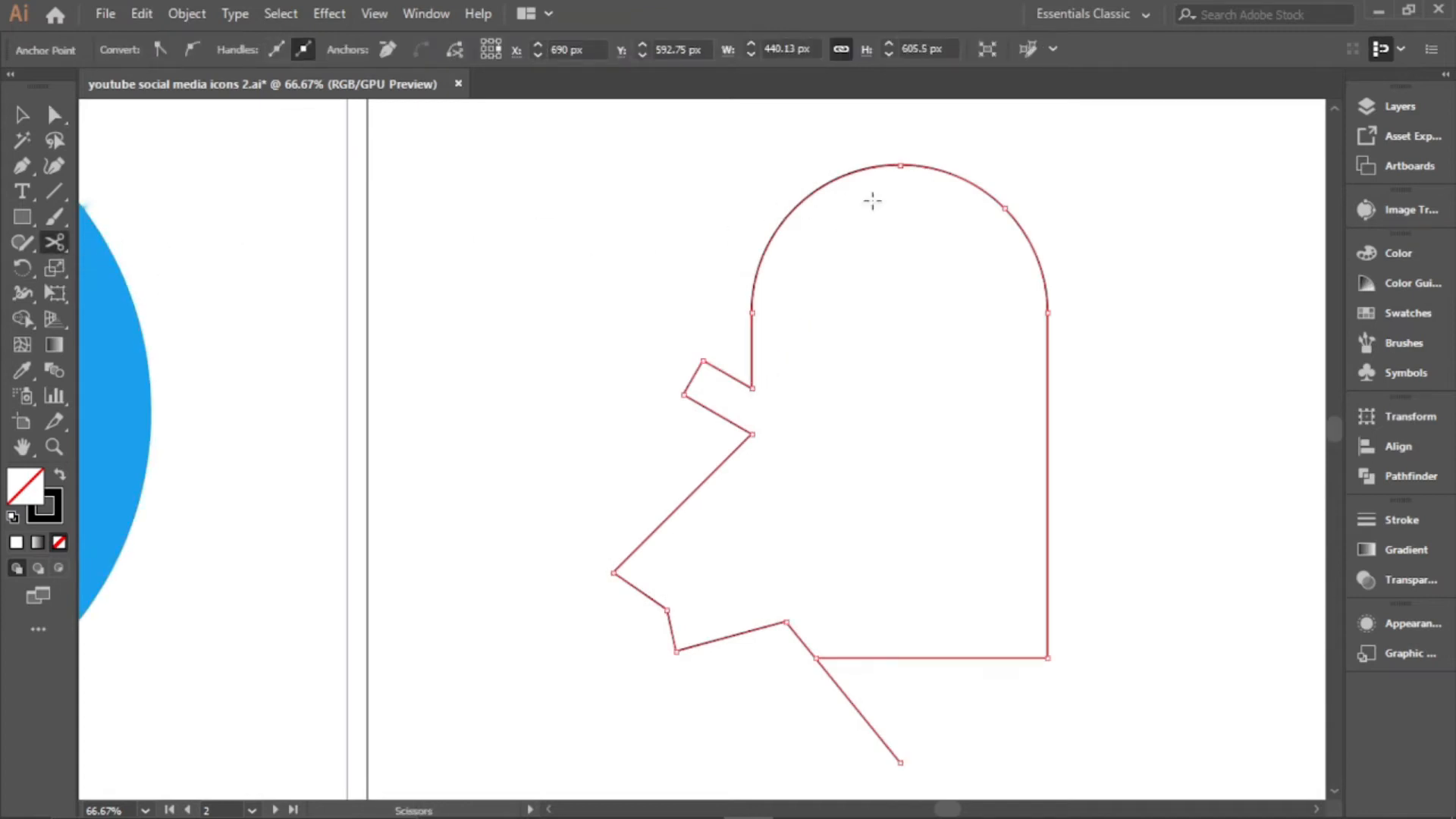
pyautogui.scroll(3, 900, 171)
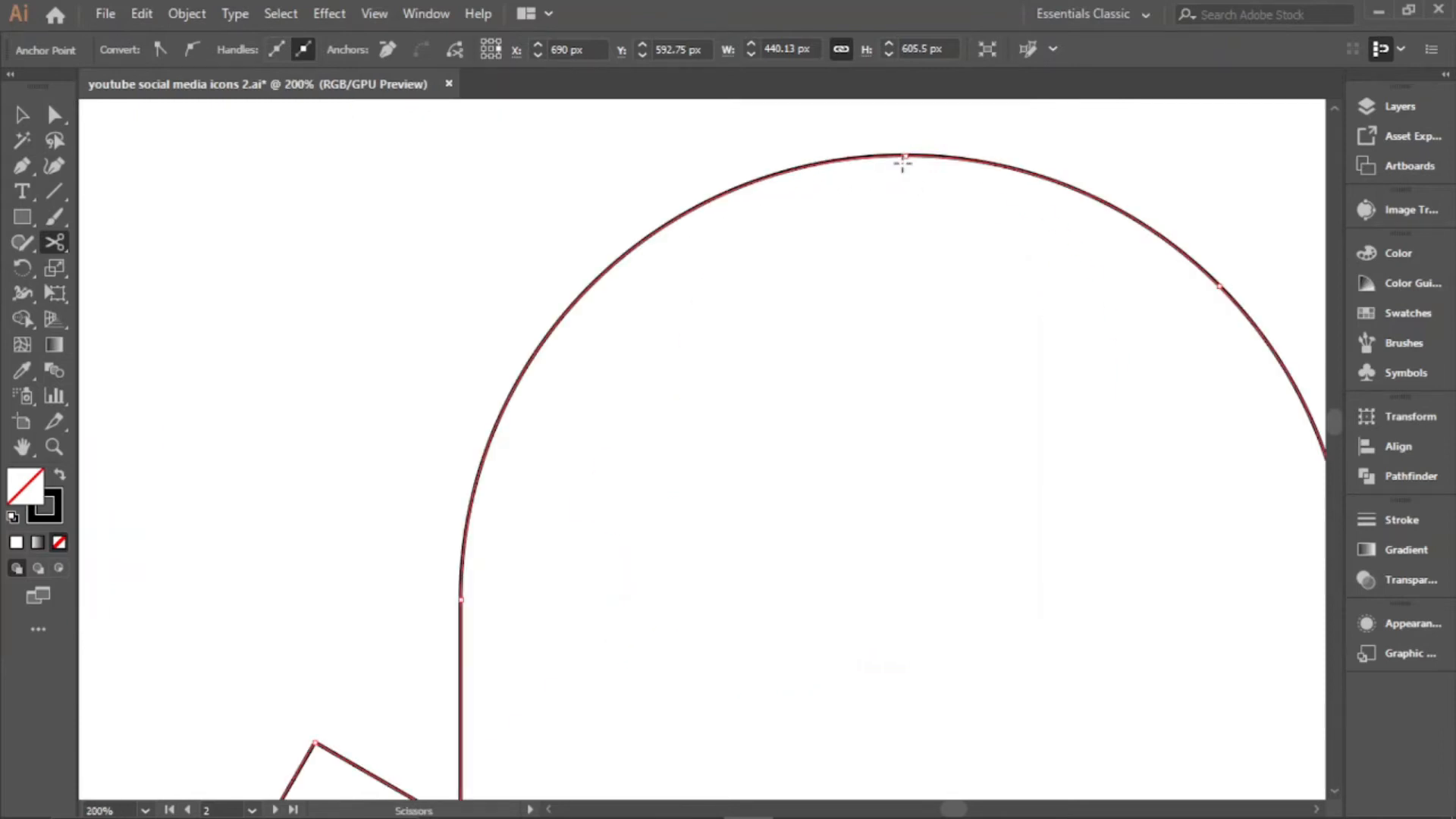
pyautogui.click(906, 157)
pyautogui.scroll(-7, 788, 334)
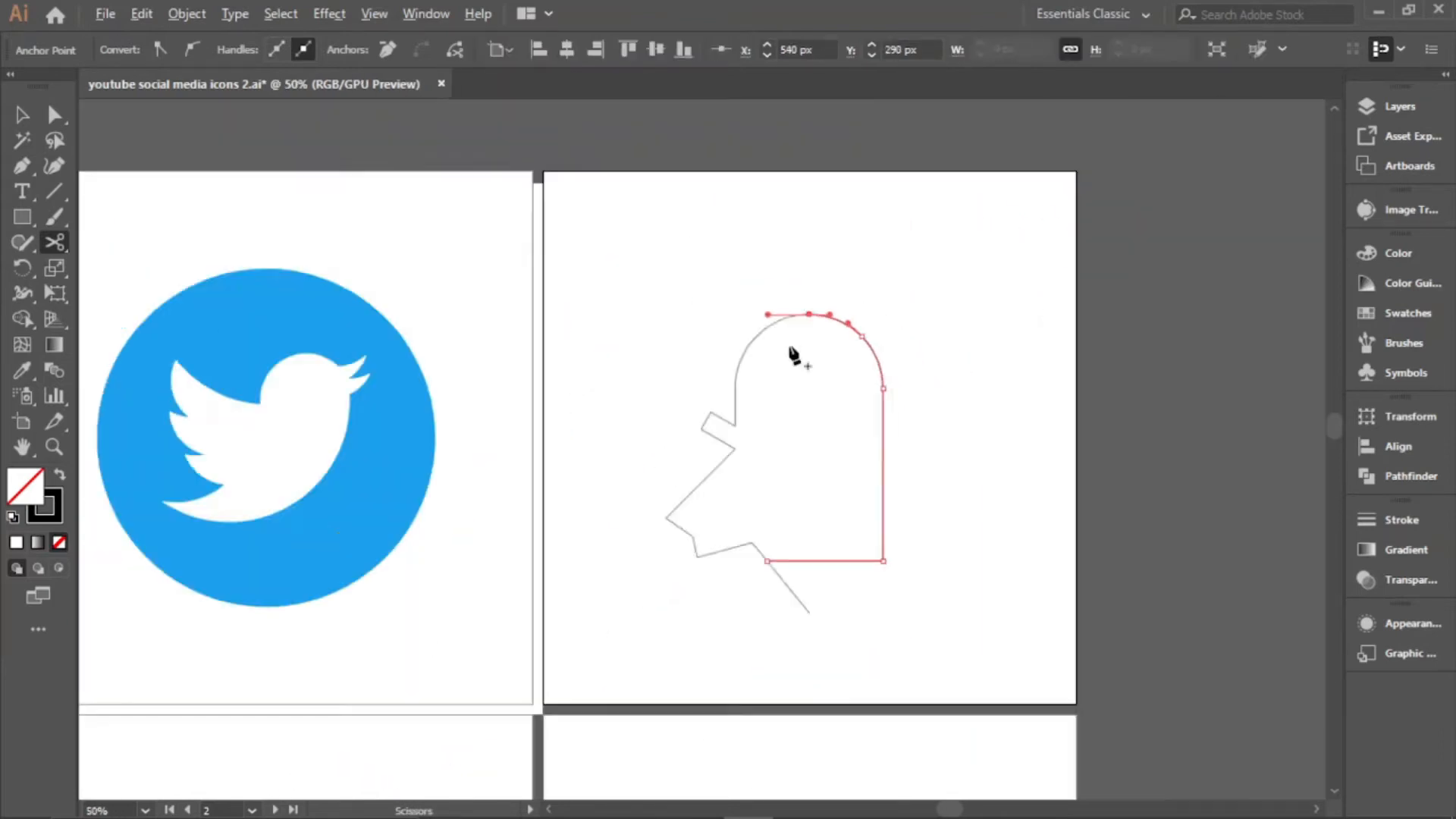
# Delete the arch's right half together with its straight bottom edge, keeping only the left half of the ghost outline
pyautogui.scroll(3, 796, 428)
pyautogui.click(34, 119)
pyautogui.click(534, 233)
pyautogui.click(917, 240)
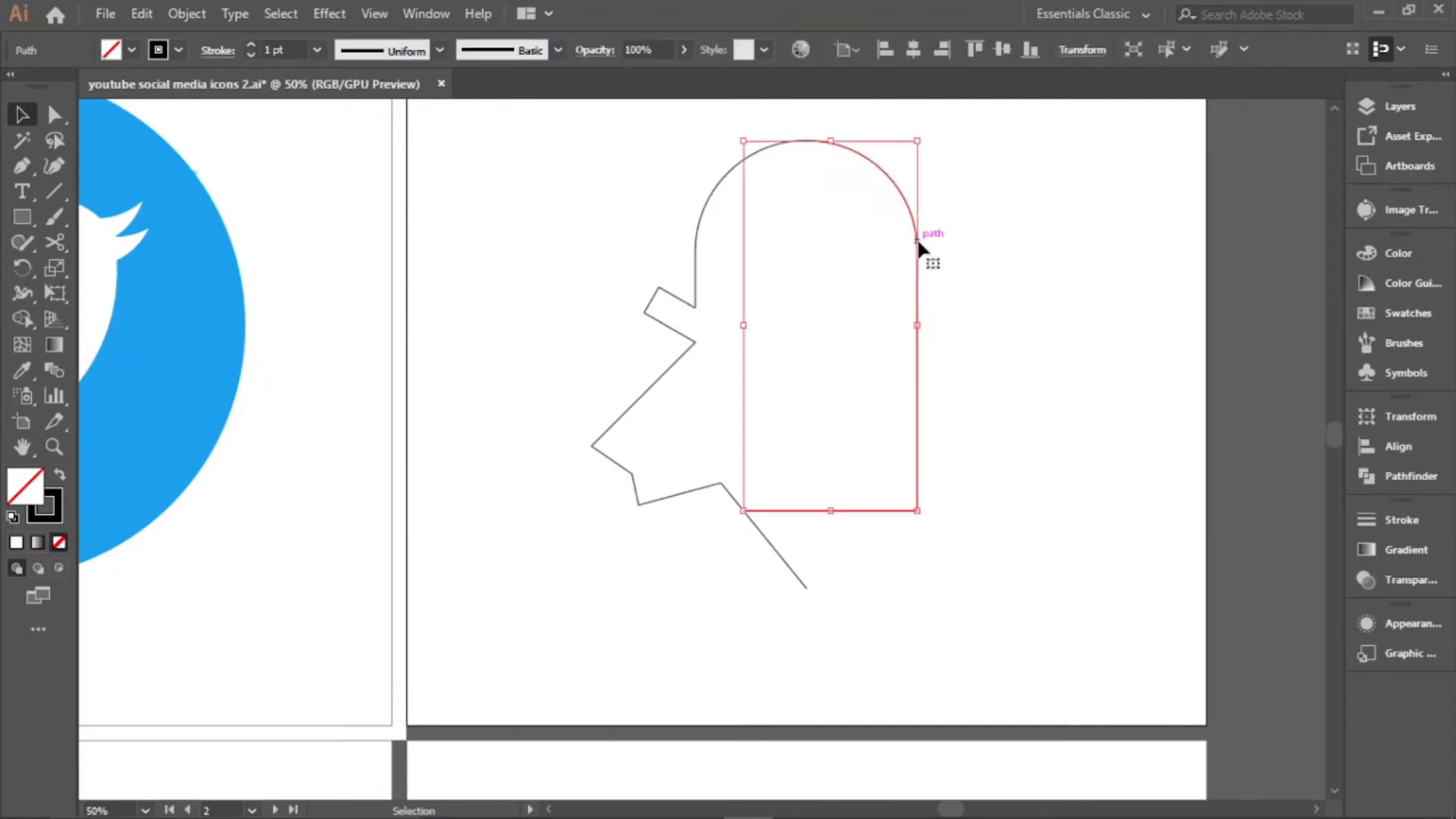
pyautogui.press('Delete')
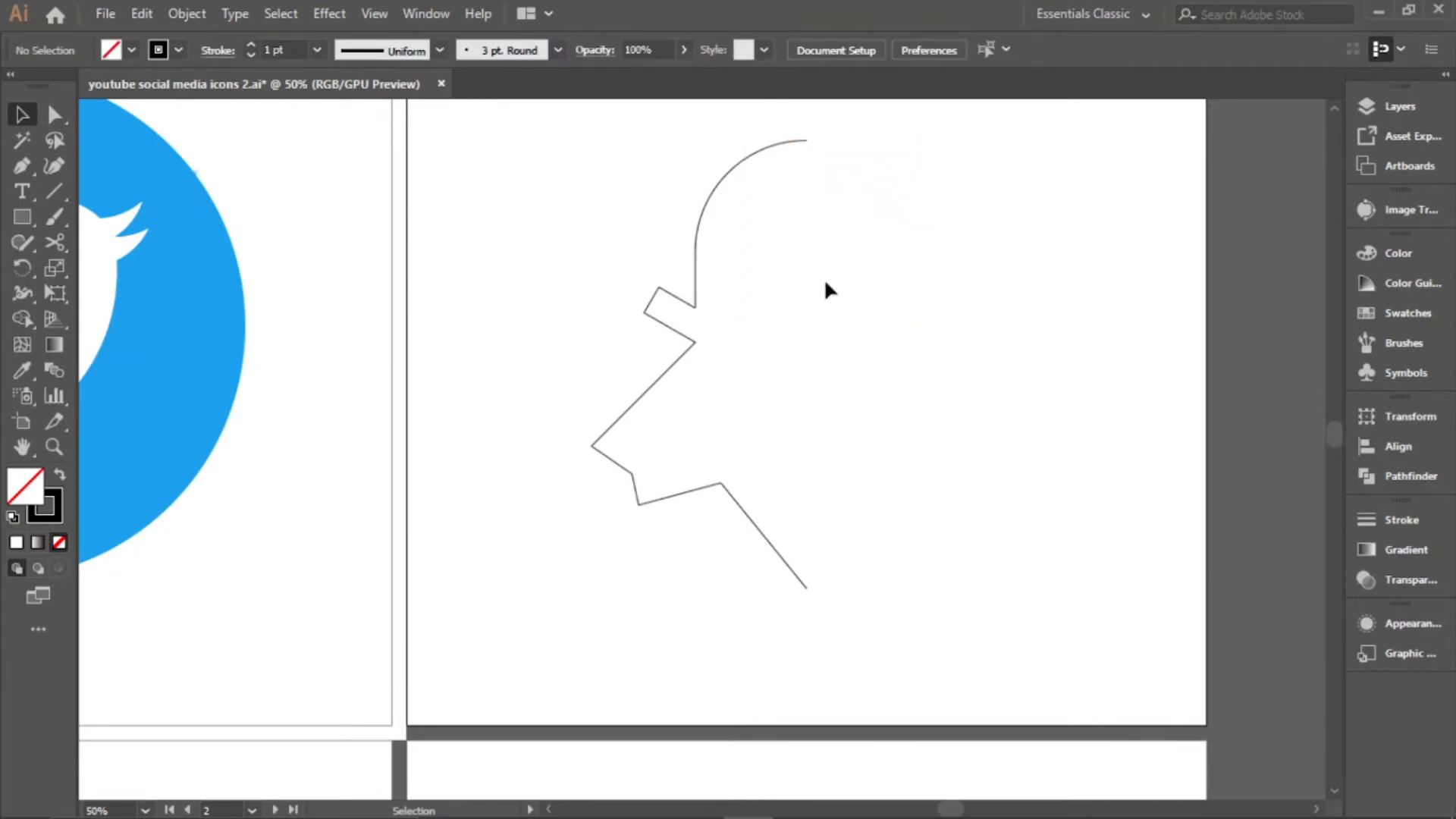
# Move the notch's inner corner anchor, next to the outline's leftmost tip, slightly up and inward to flatten the tip's lower edge
pyautogui.scroll(4, 644, 485)
pyautogui.click(50, 117)
pyautogui.click(585, 483)
pyautogui.moveTo(586, 482); pyautogui.dragTo(617, 452)
pyautogui.scroll(-3, 641, 485)
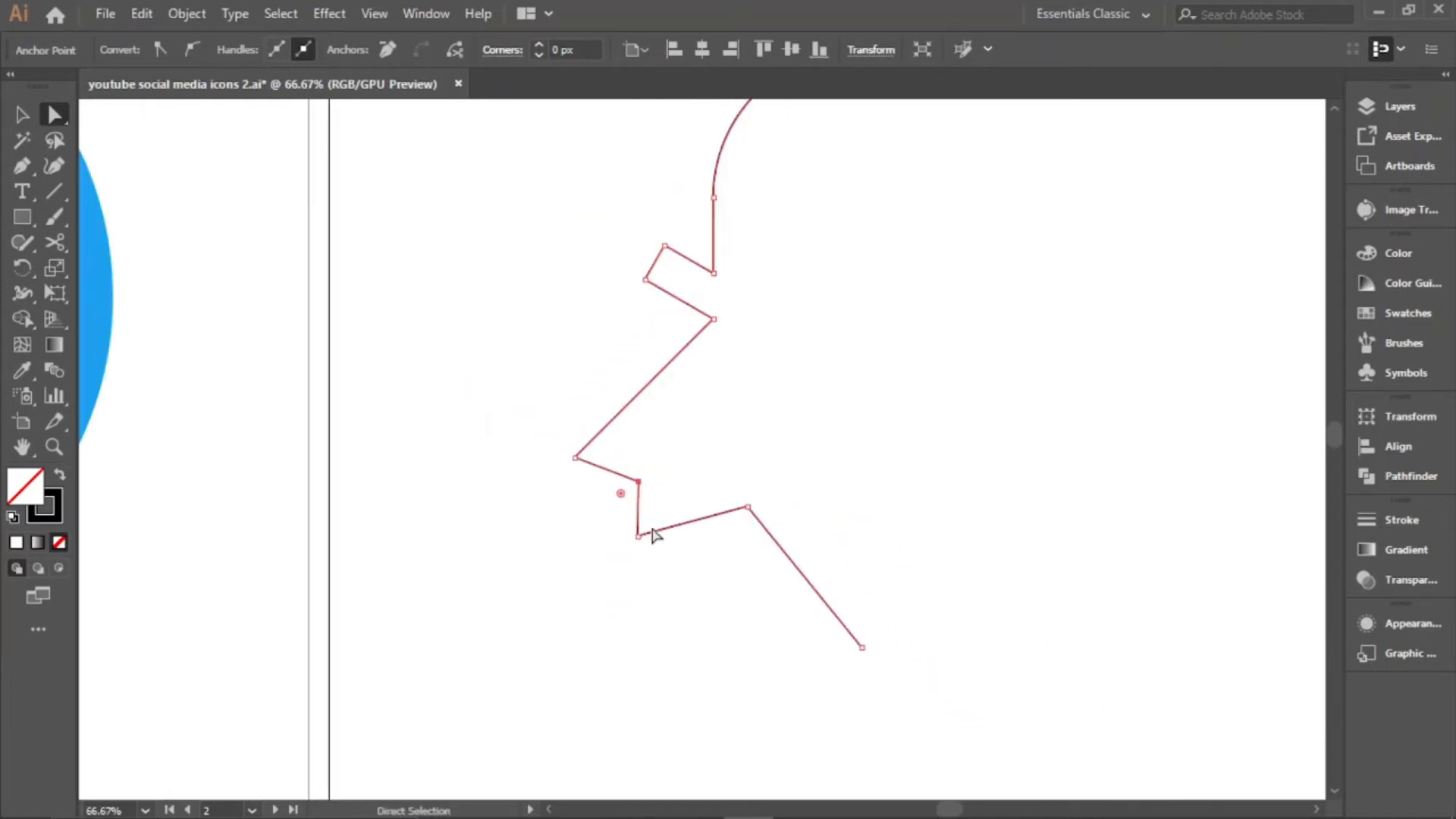
# Move the notch's lower corner anchor to about X 326.5, Y 770.5 px and deselect the outline
pyautogui.scroll(1, 654, 539)
pyautogui.moveTo(636, 540); pyautogui.dragTo(649, 521)
pyautogui.click(649, 520)
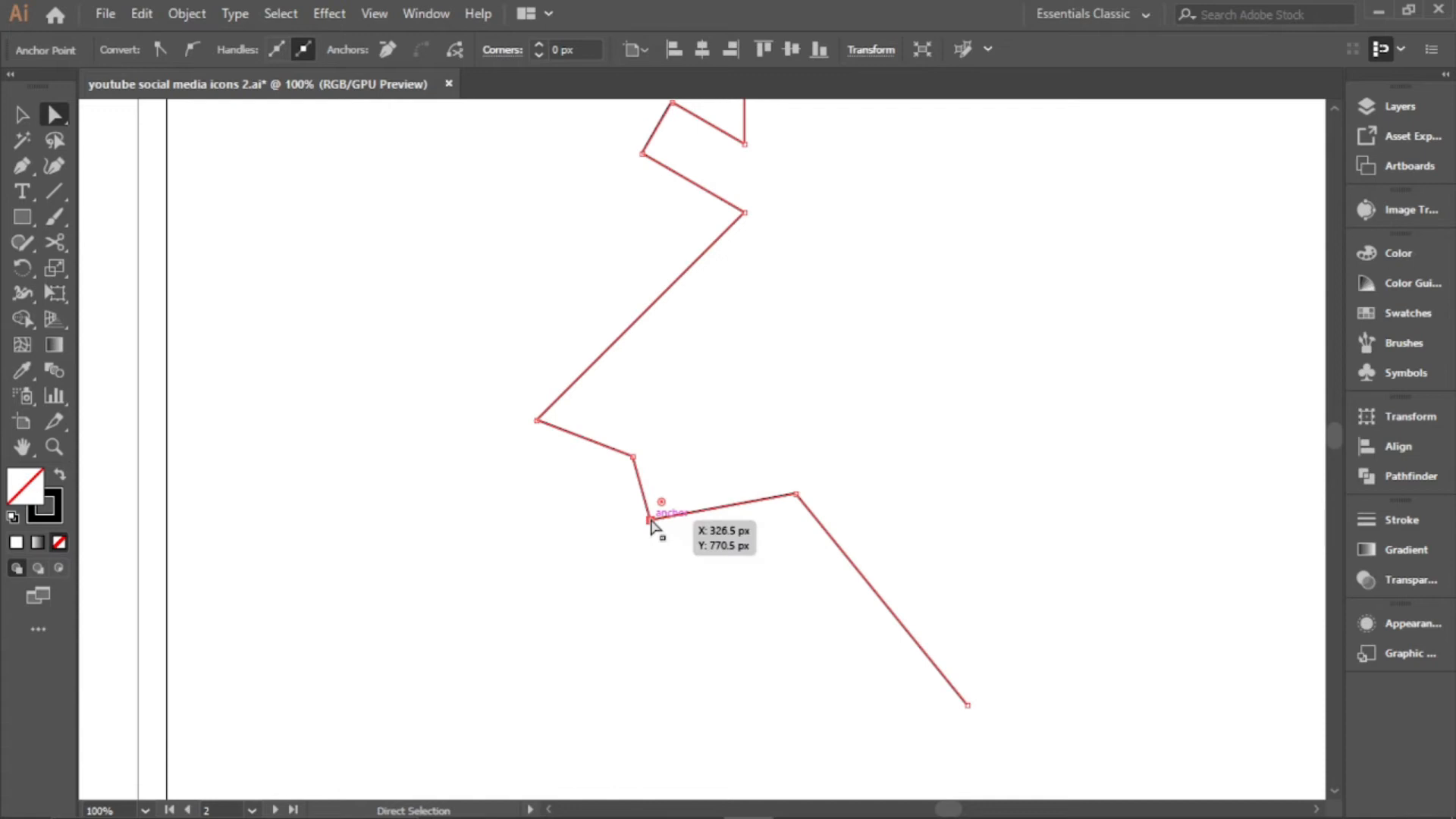
pyautogui.scroll(-4, 676, 560)
pyautogui.scroll(3, 677, 561)
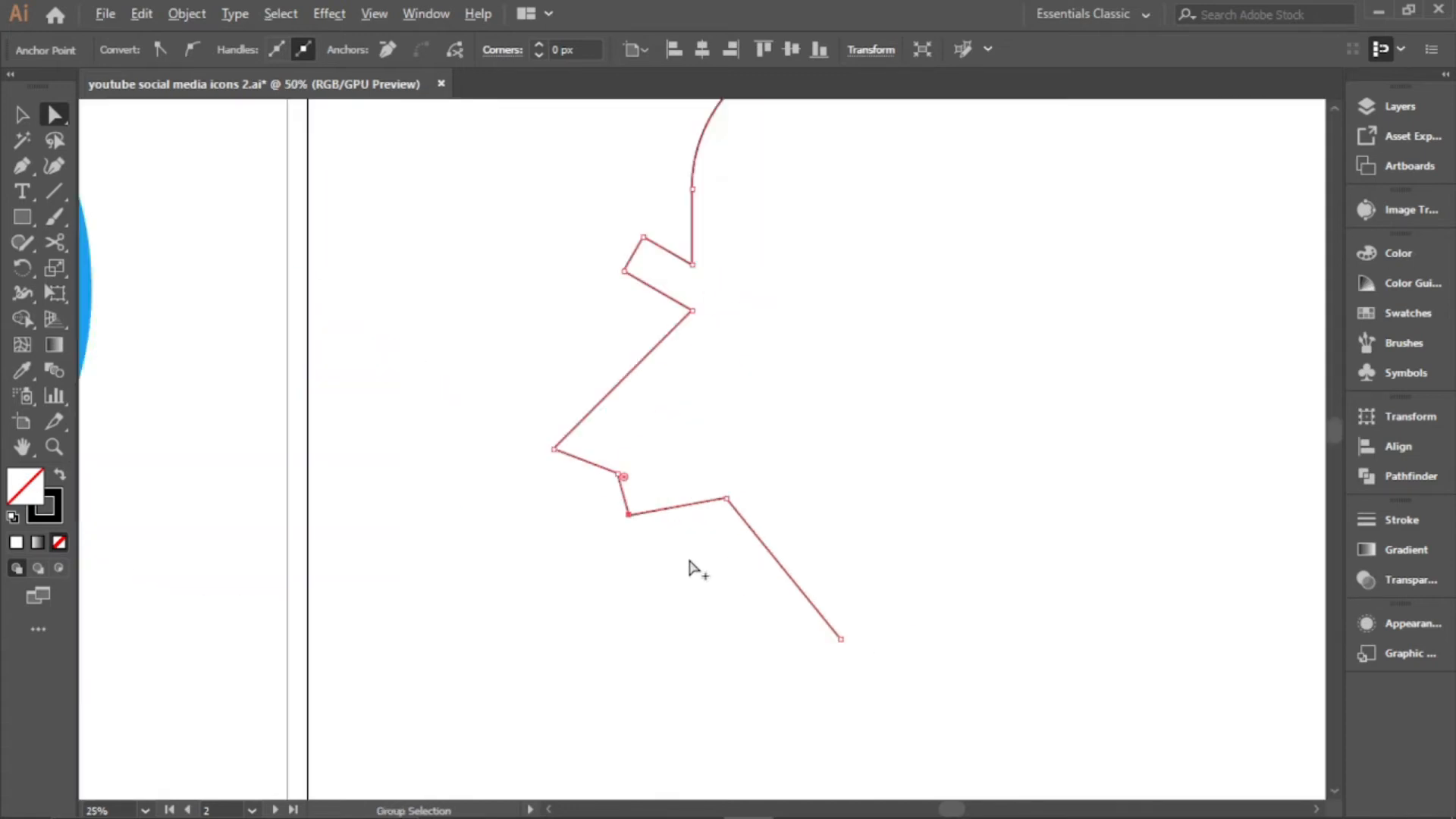
pyautogui.click(686, 568)
pyautogui.scroll(-3, 785, 601)
pyautogui.scroll(1, 811, 568)
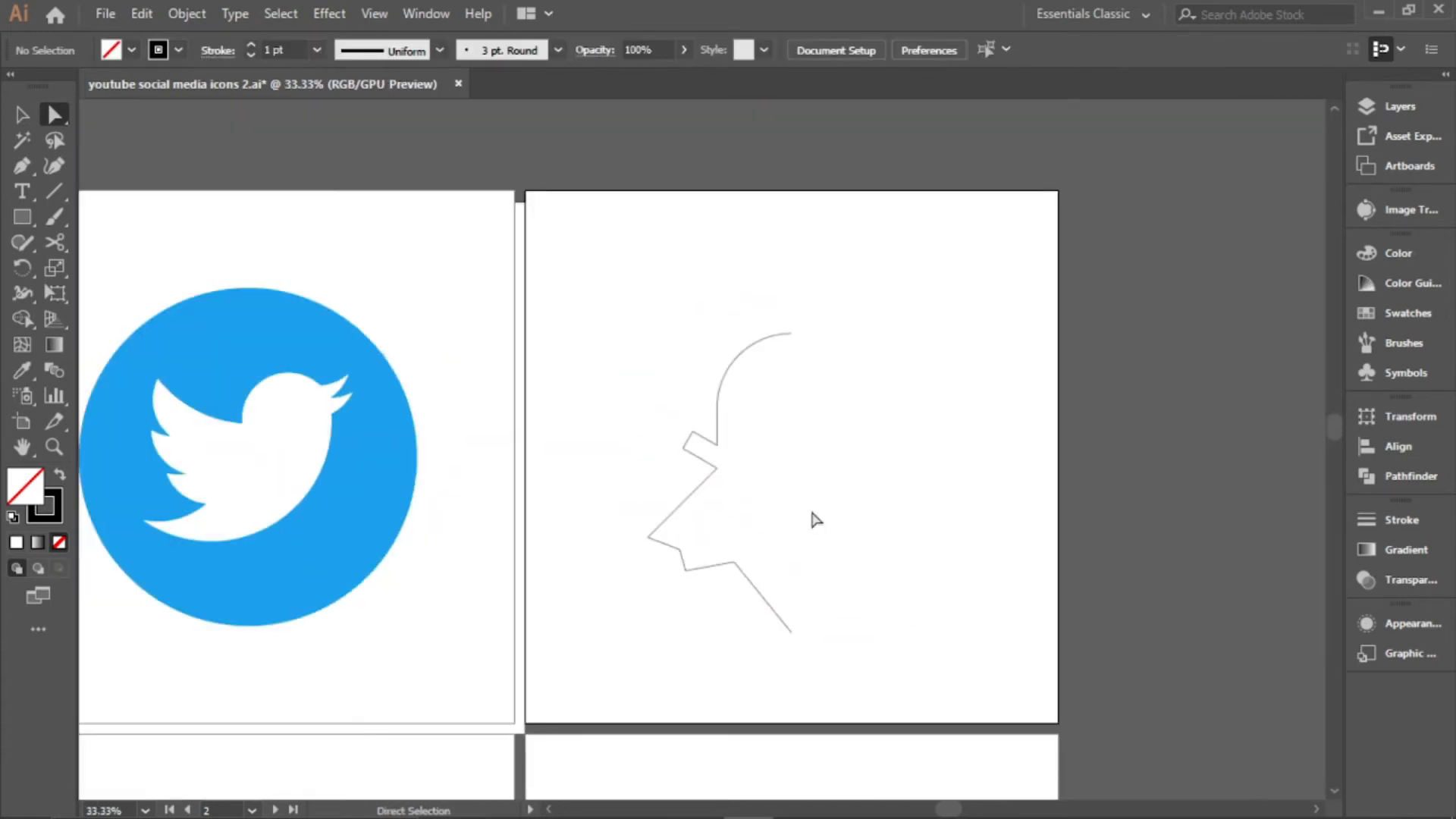
pyautogui.scroll(4, 781, 485)
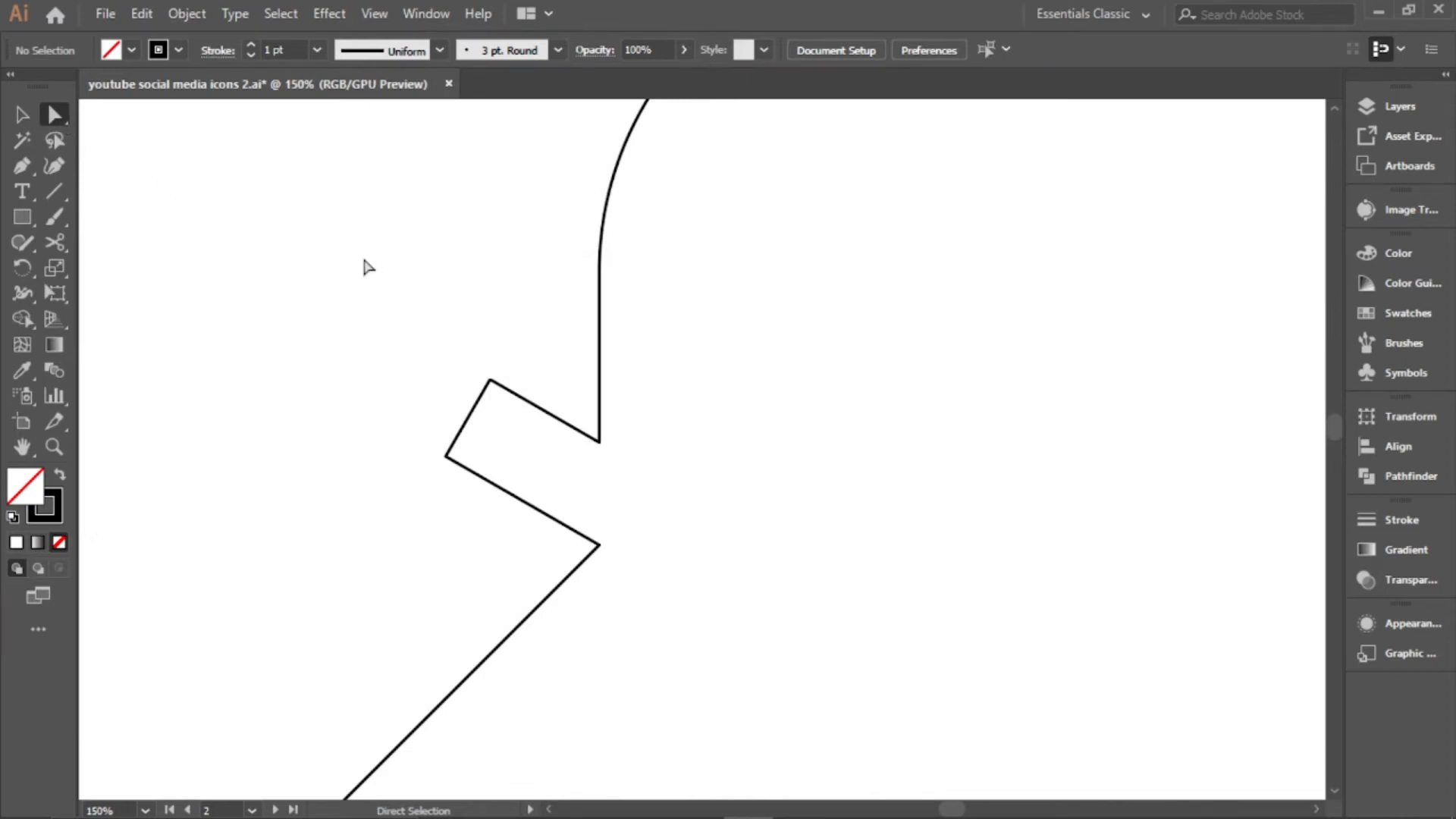
# Fully round the two outer corners of the ghost's arm with the live corner widgets and deselect the outline
pyautogui.moveTo(423, 329); pyautogui.dragTo(520, 527)
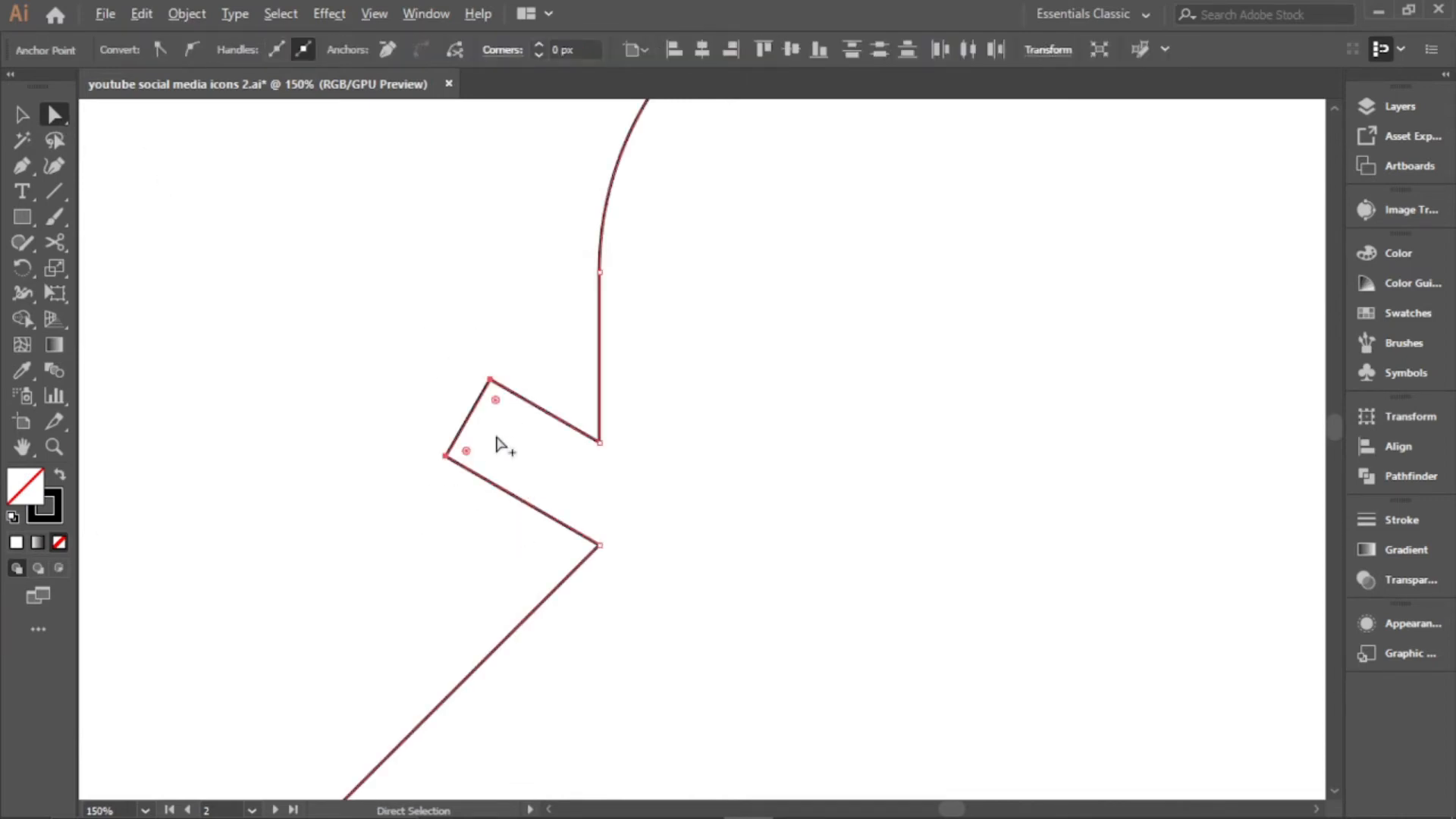
pyautogui.scroll(2, 497, 441)
pyautogui.moveTo(415, 471); pyautogui.dragTo(715, 520)
pyautogui.scroll(-4, 793, 478)
pyautogui.click(789, 517)
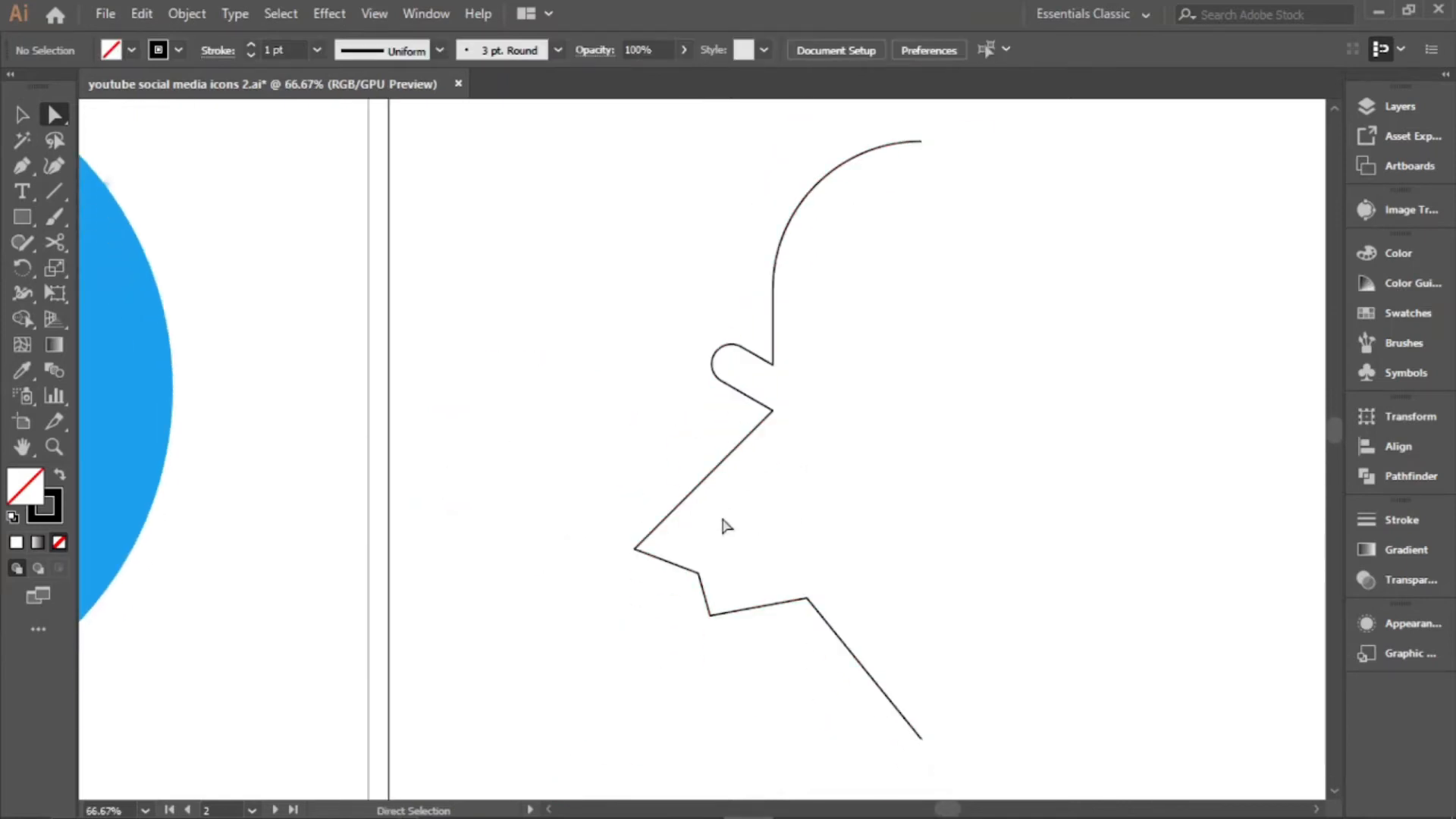
# Bend the straight edge between the arm and the leftmost tip into an inward curve with the Anchor Point tool
pyautogui.scroll(1, 721, 521)
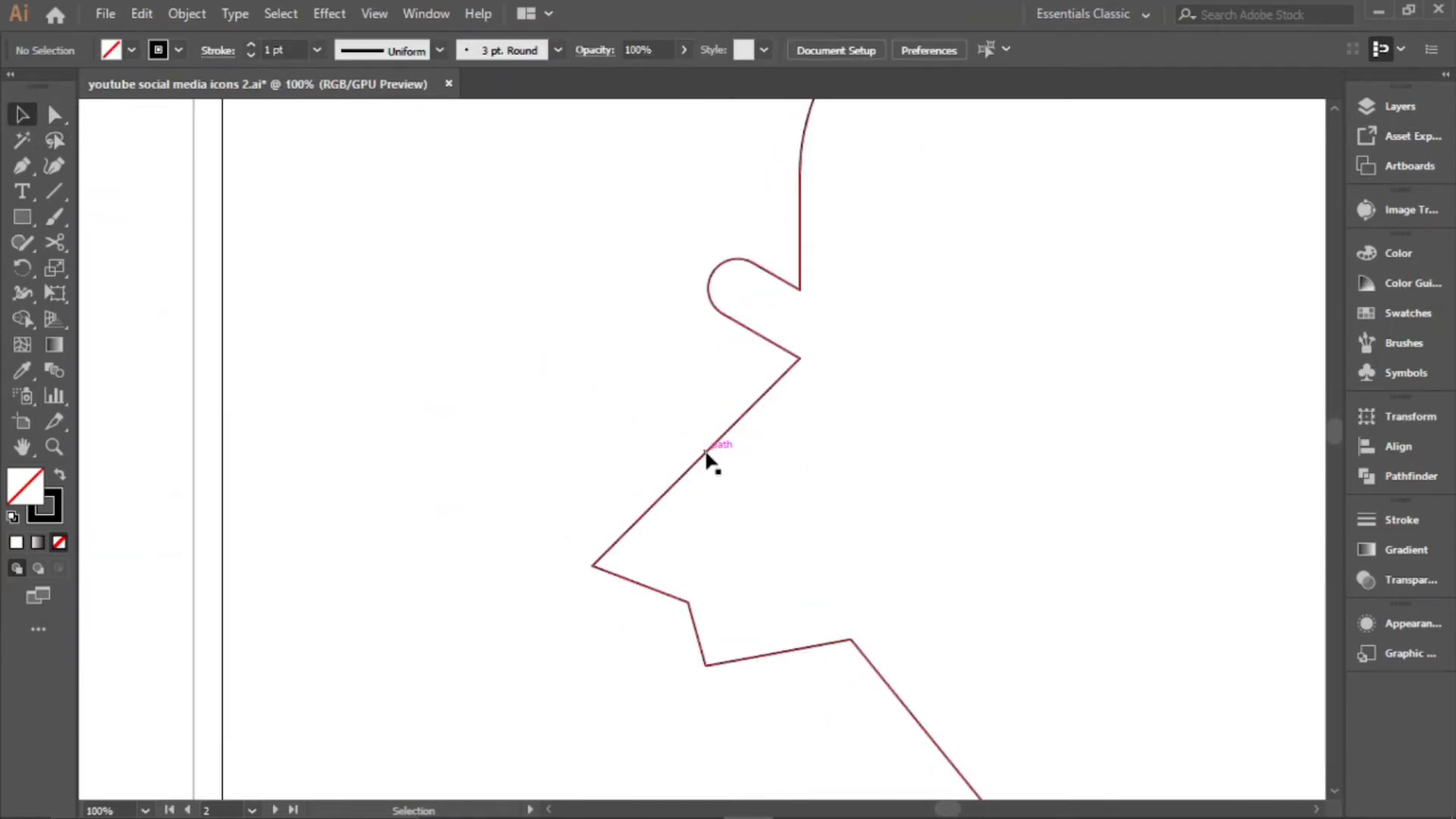
pyautogui.click(21, 165)
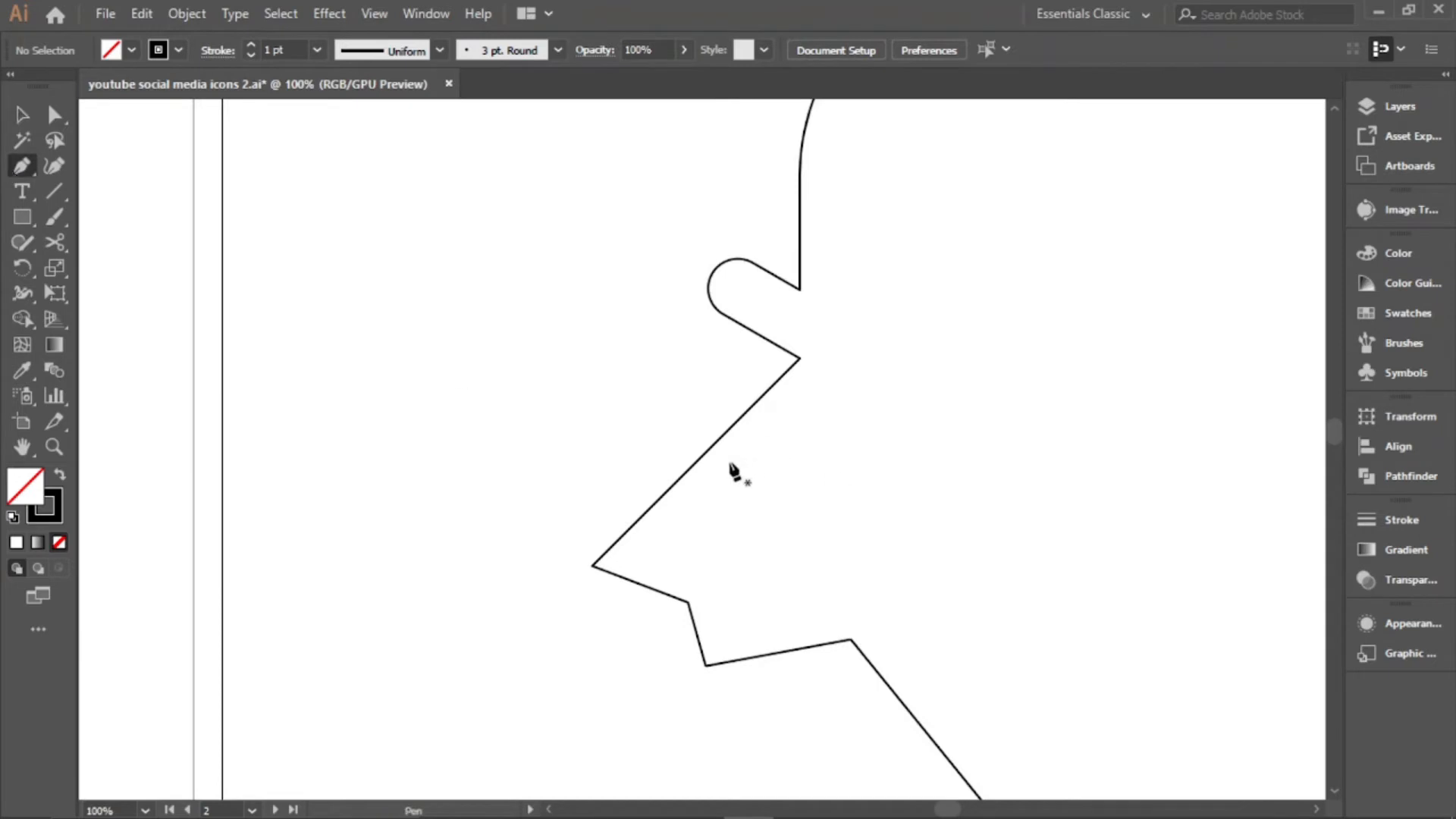
pyautogui.hotkey('shift', 'c')
pyautogui.scroll(1, 680, 488)
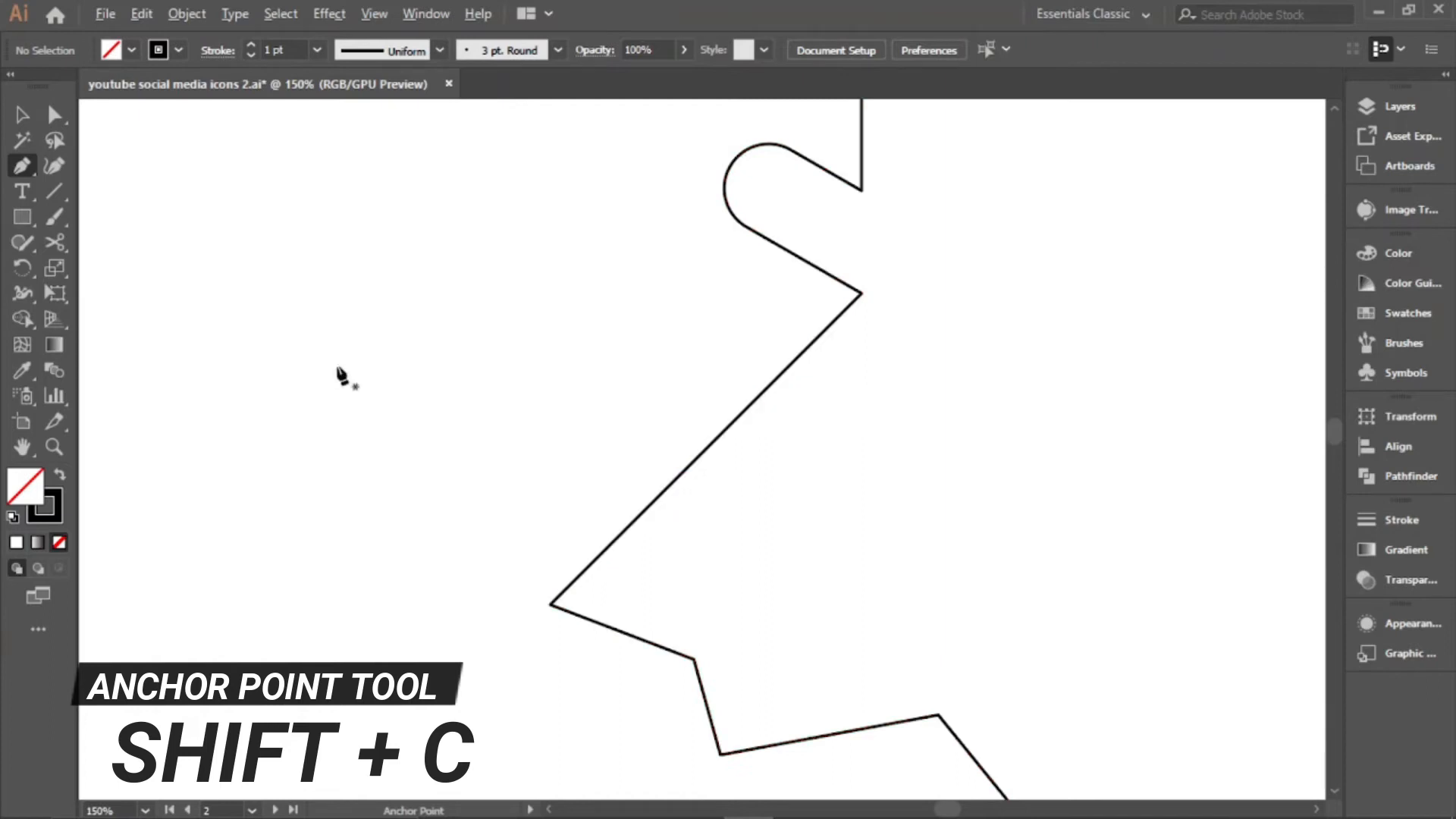
pyautogui.moveTo(30, 171); pyautogui.dragTo(130, 247)
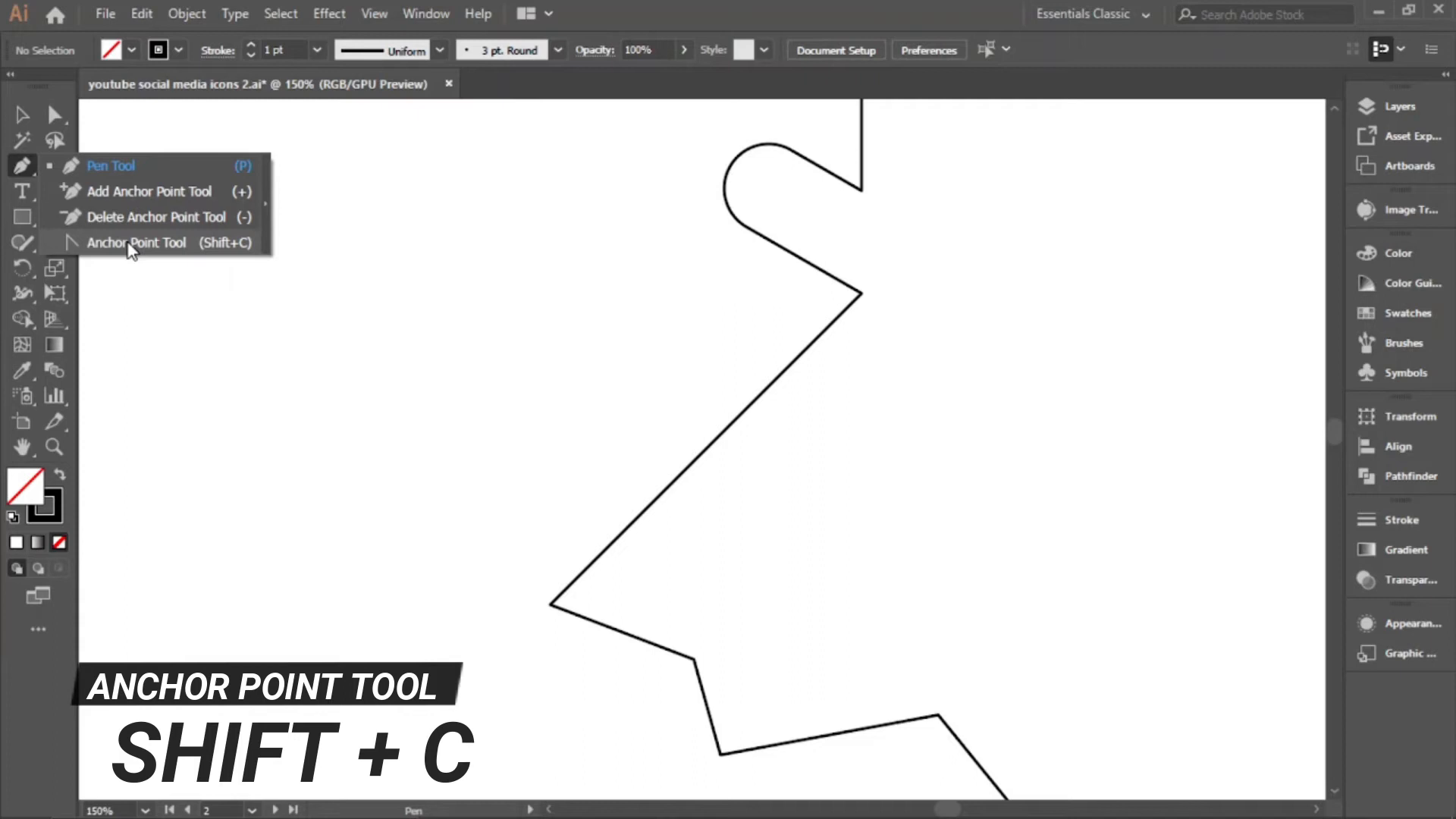
pyautogui.moveTo(130, 250); pyautogui.dragTo(130, 251)
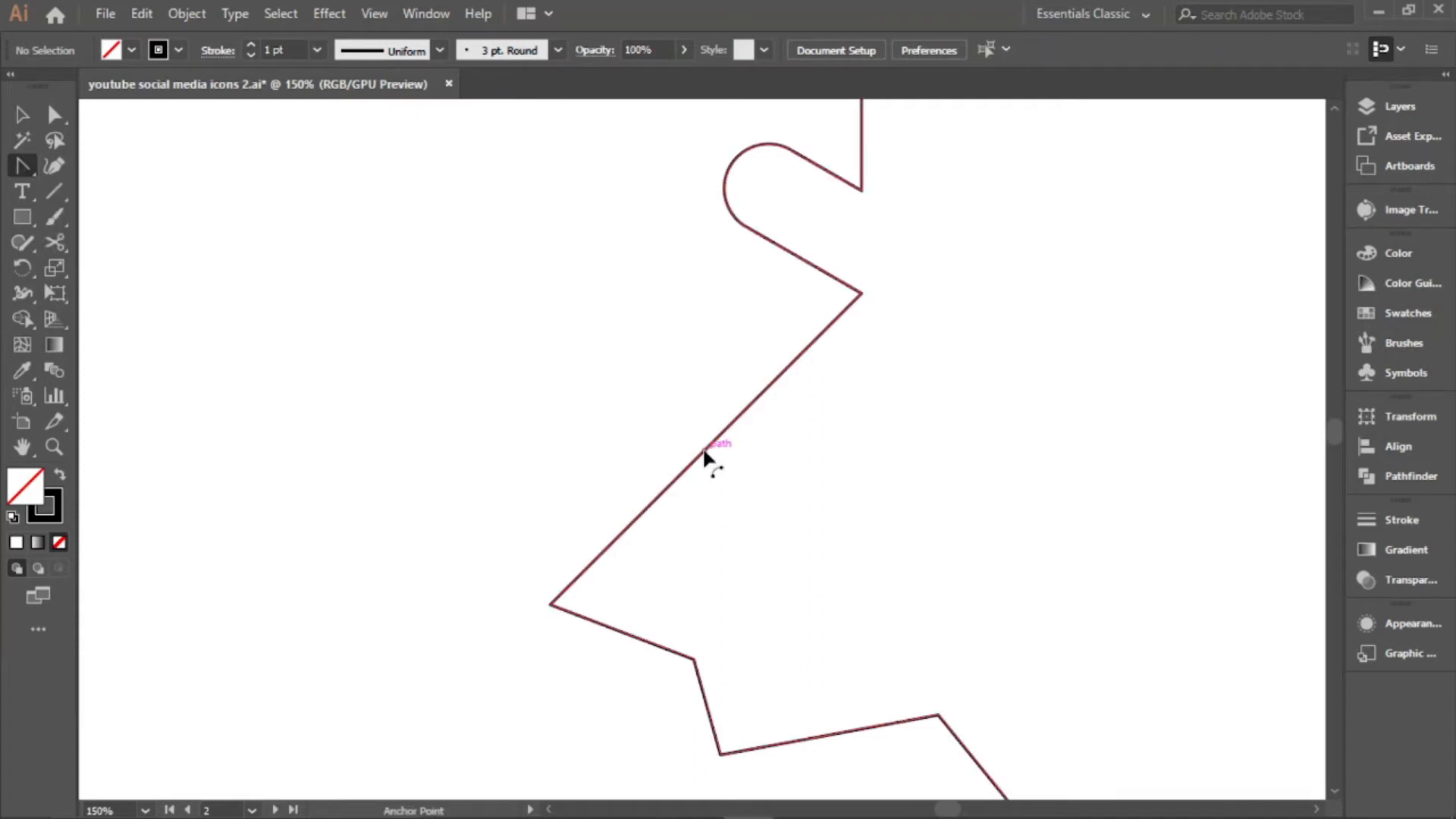
pyautogui.moveTo(704, 454); pyautogui.dragTo(725, 492)
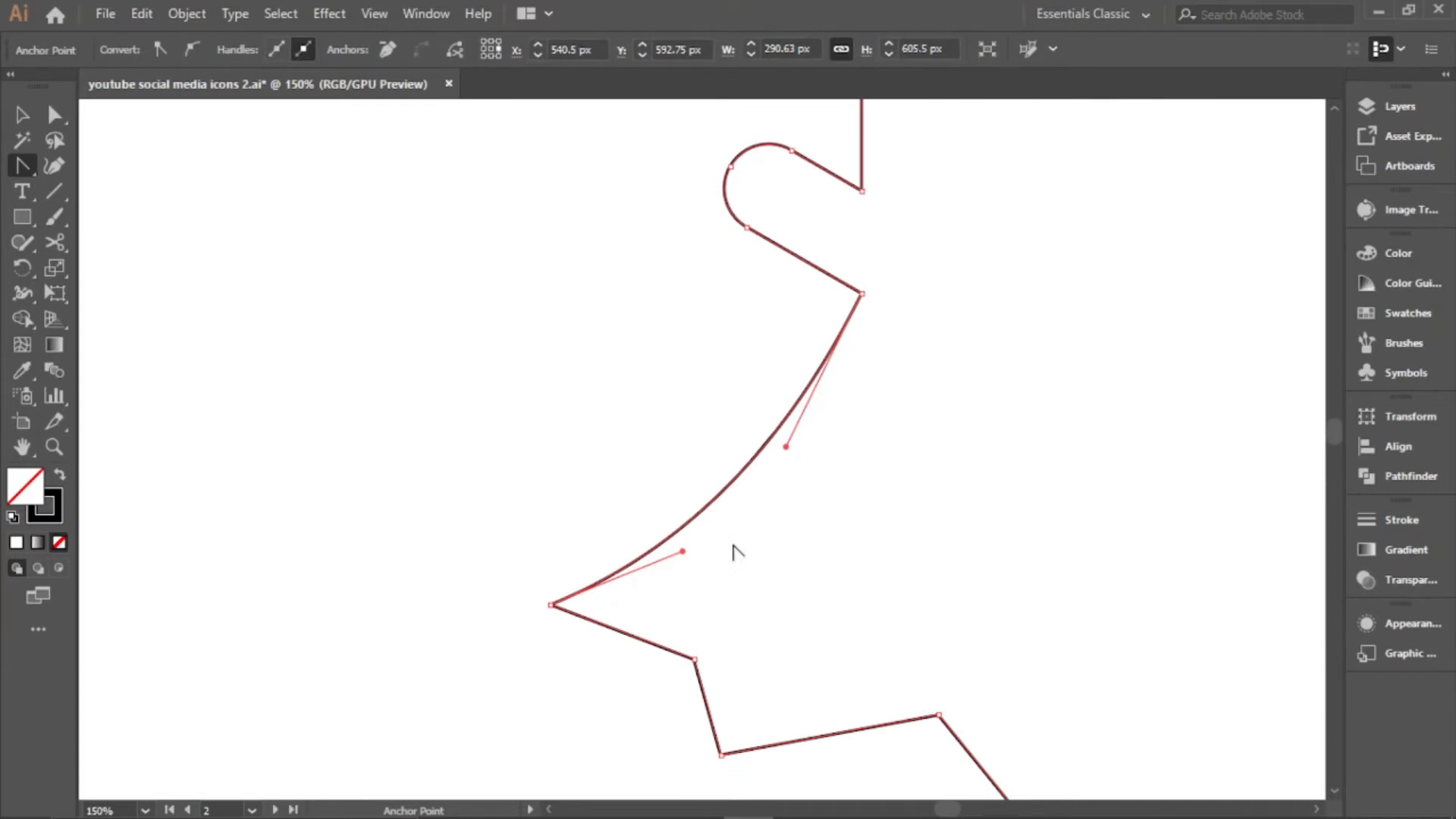
# Bend the lower edge of the leftmost tip slightly downward into an outward curve with the Anchor Point tool
pyautogui.scroll(-3, 736, 552)
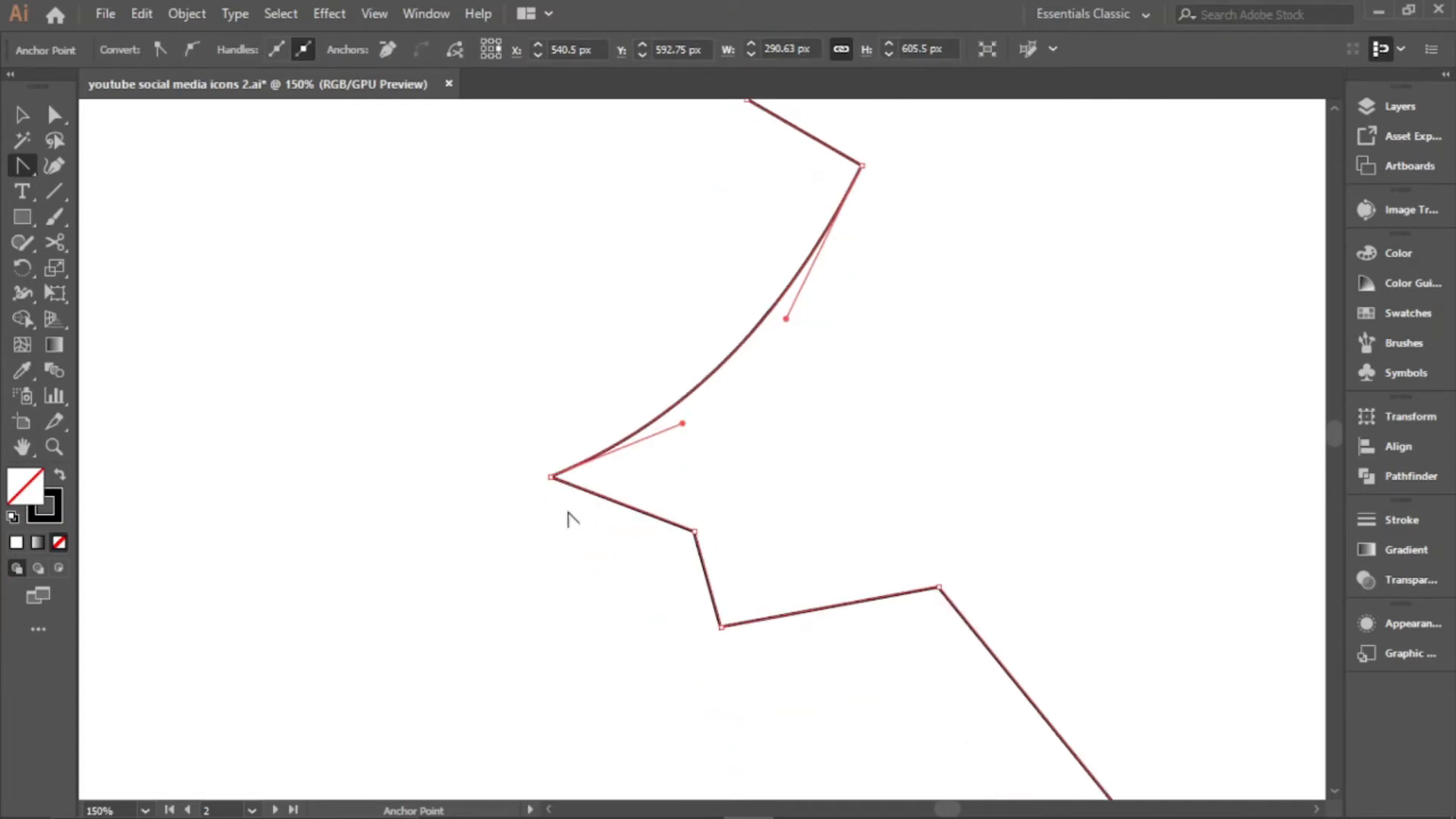
pyautogui.keyDown('alt'); pyautogui.scroll(3, 568, 513); pyautogui.keyUp('alt')
pyautogui.moveTo(584, 451); pyautogui.dragTo(578, 485)
pyautogui.keyDown('alt'); pyautogui.scroll(-4, 579, 486); pyautogui.keyUp('alt')
pyautogui.keyDown('alt'); pyautogui.scroll(2, 700, 576); pyautogui.keyUp('alt')
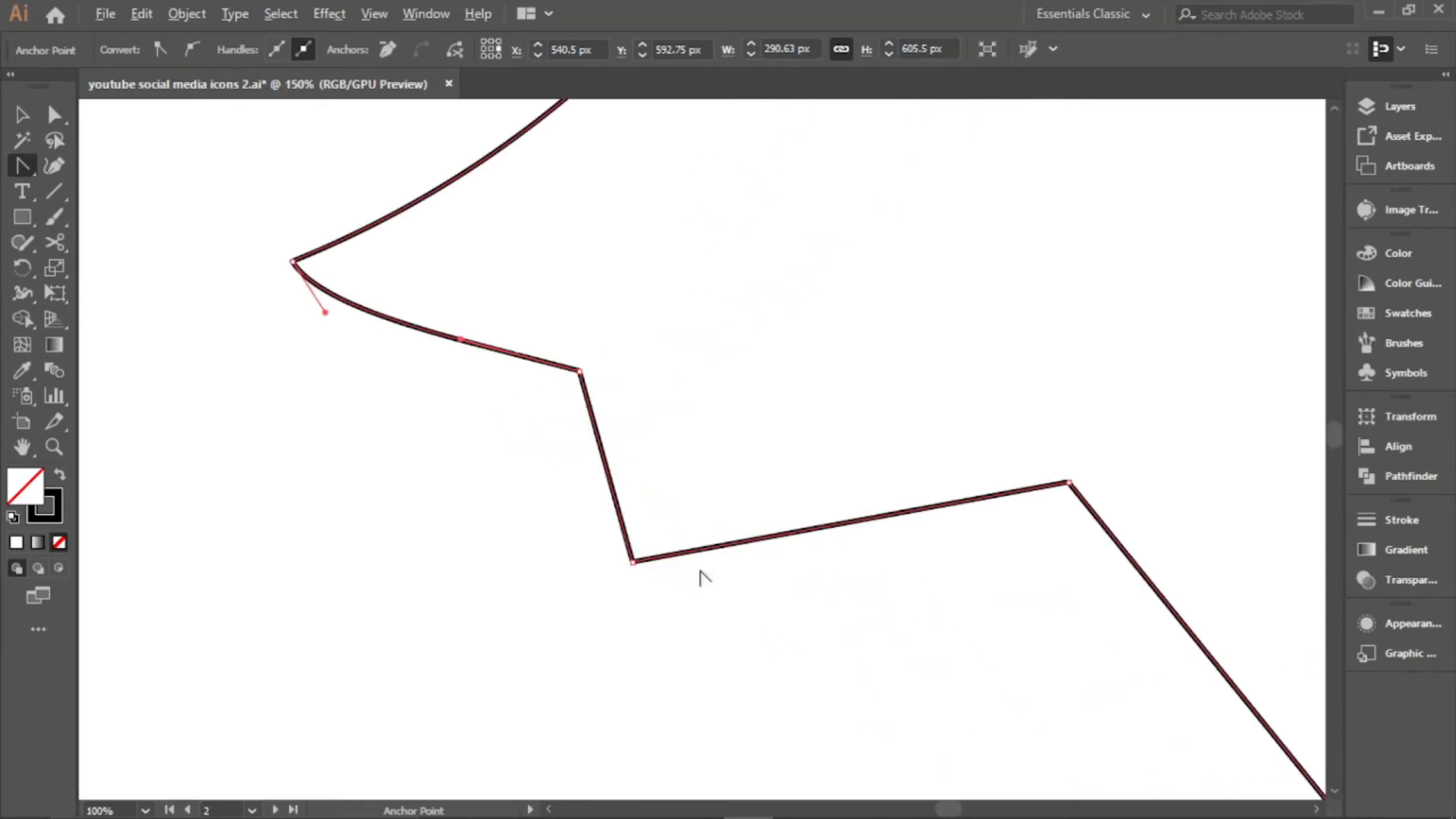
# Curve the notch's short side outward and bend the adjoining bottom edge slightly downward near their shared corner
pyautogui.keyDown('alt'); pyautogui.scroll(2, 616, 528); pyautogui.keyUp('alt')
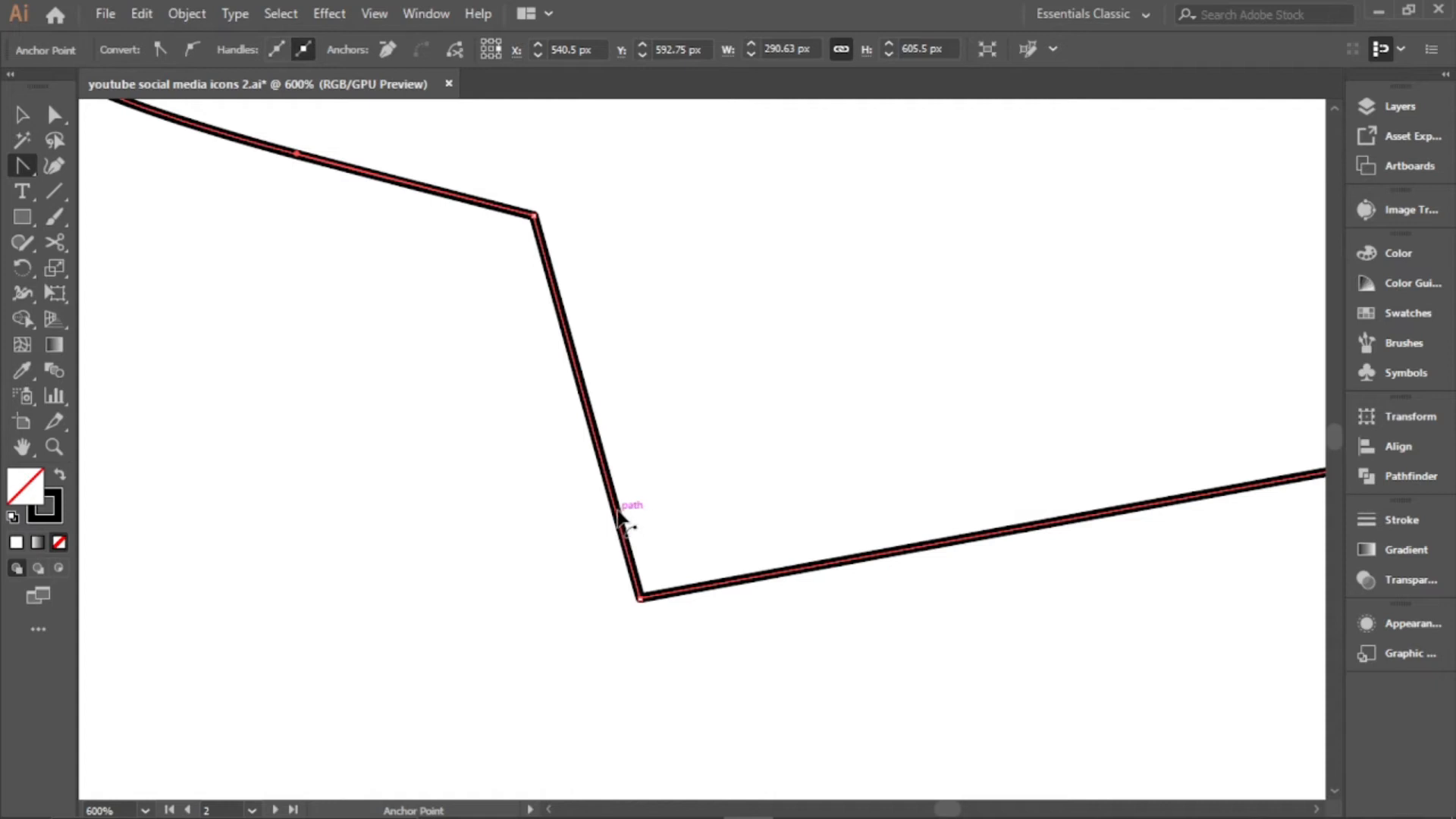
pyautogui.moveTo(615, 516); pyautogui.dragTo(593, 513)
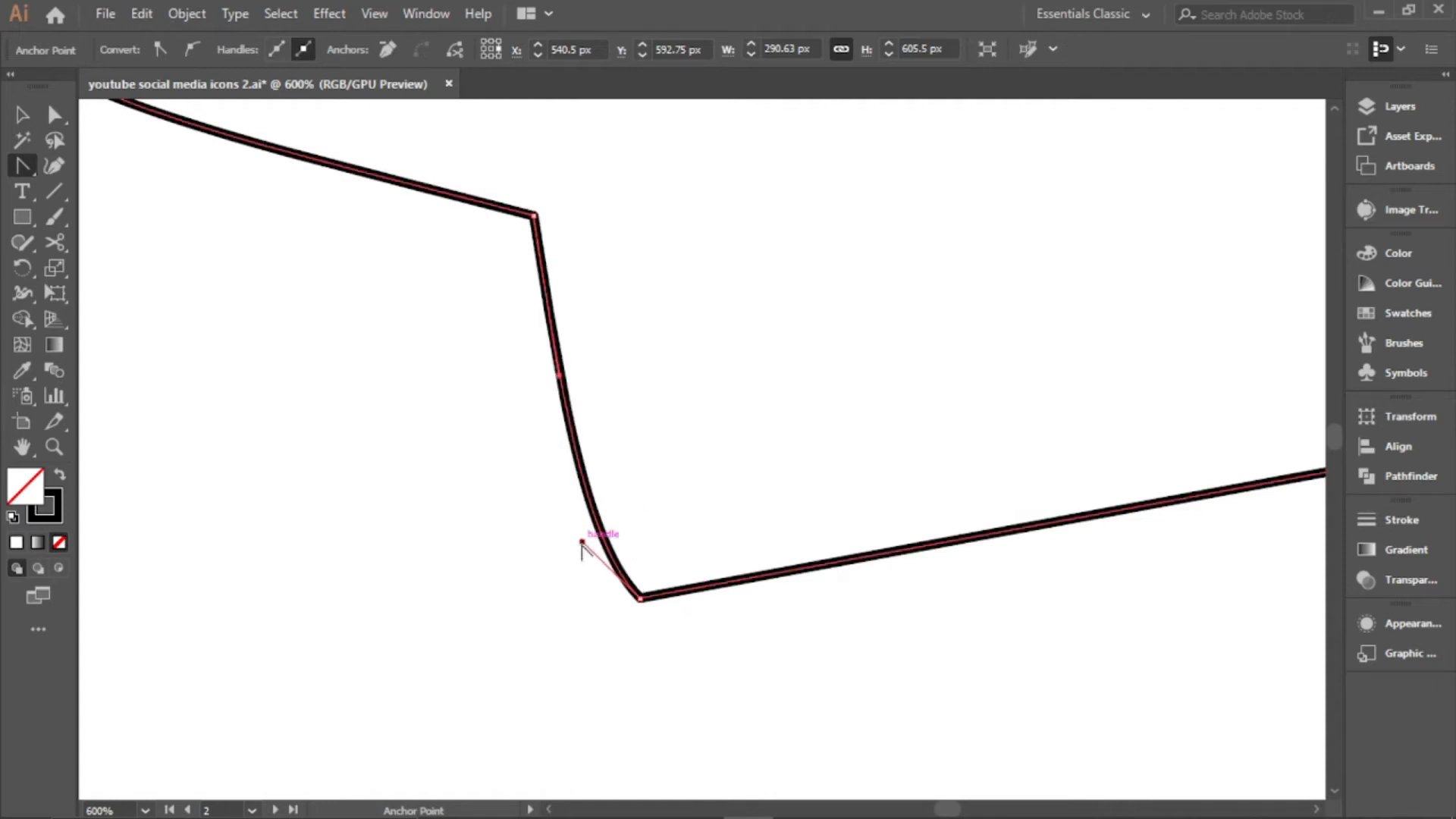
pyautogui.moveTo(584, 543); pyautogui.dragTo(589, 547)
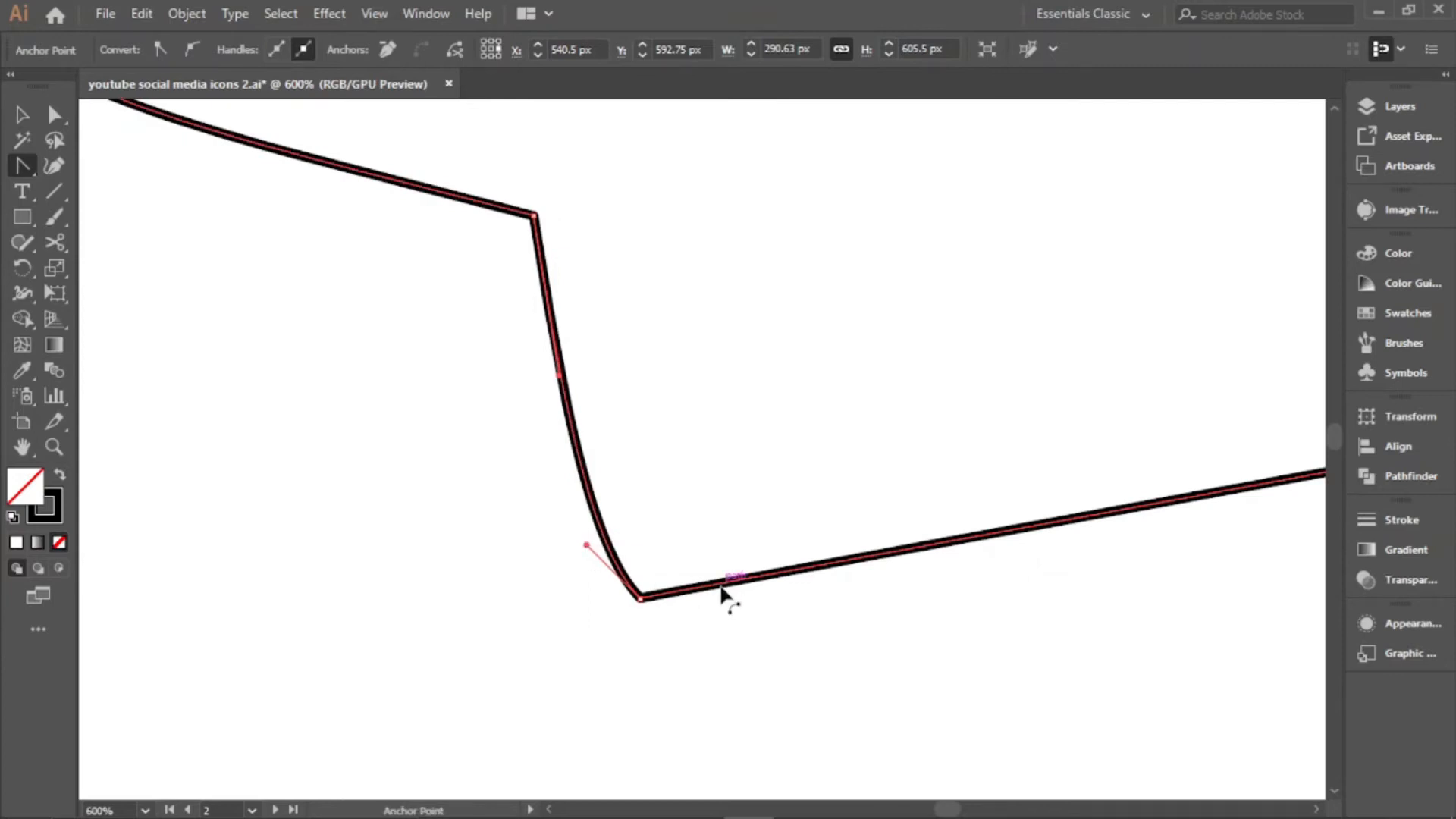
pyautogui.moveTo(718, 589); pyautogui.dragTo(720, 603)
pyautogui.hotkey('ctrl', '-')
pyautogui.hotkey('ctrl', '-')
pyautogui.hotkey('ctrl', '-')
pyautogui.hotkey('ctrl', '-')
pyautogui.hotkey('ctrl', '-')
pyautogui.hotkey('ctrl', '-')
pyautogui.hotkey('ctrl', '-')
pyautogui.hotkey('ctrl', '-')
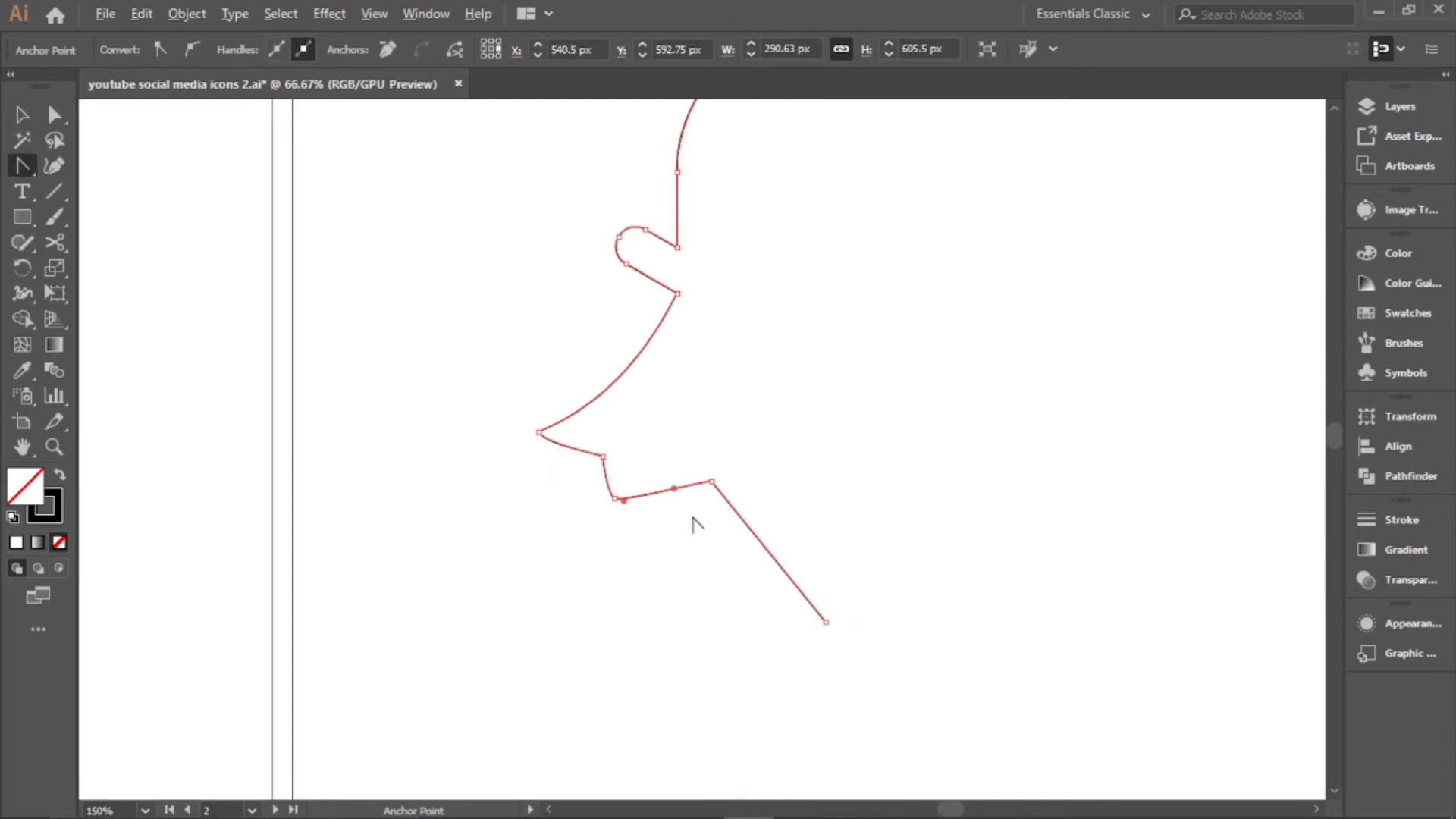
# Select the half-ghost outline and make a reflected copy of it across the vertical axis
pyautogui.press('v')
pyautogui.click(766, 516)
pyautogui.click(723, 385)
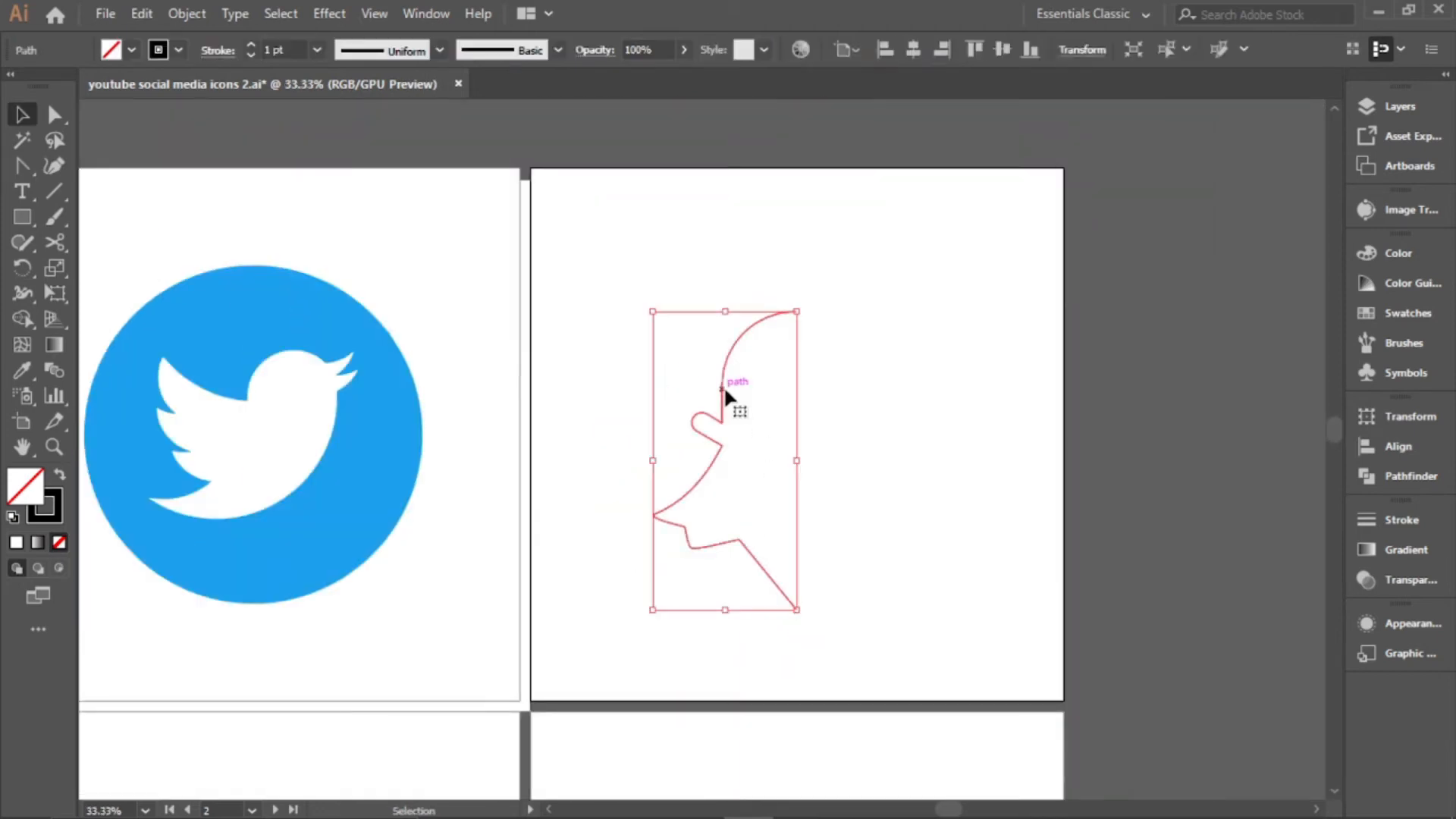
pyautogui.scroll(2, 736, 389)
pyautogui.rightClick(738, 393)
pyautogui.moveTo(812, 686)
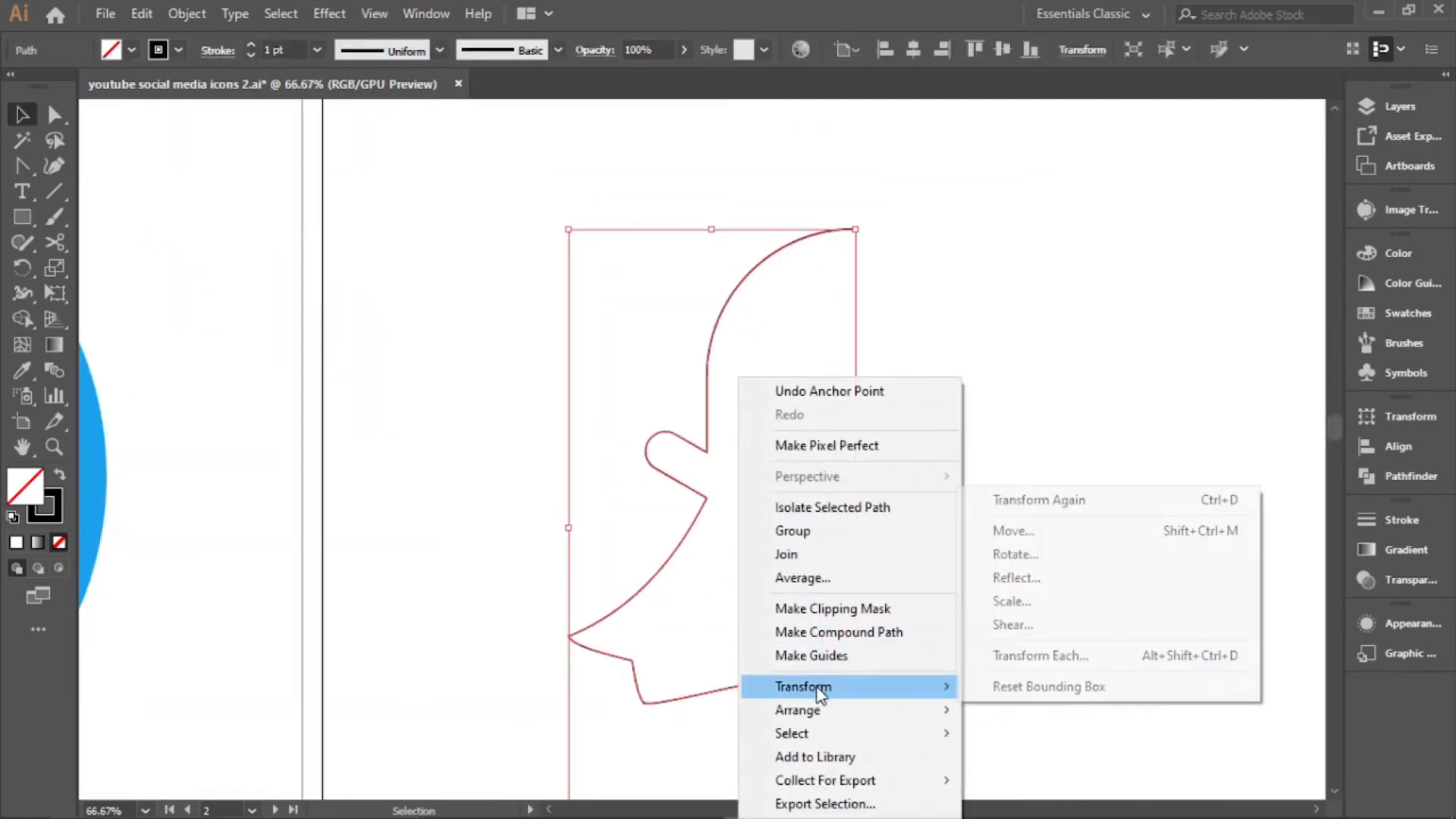
pyautogui.click(1016, 578)
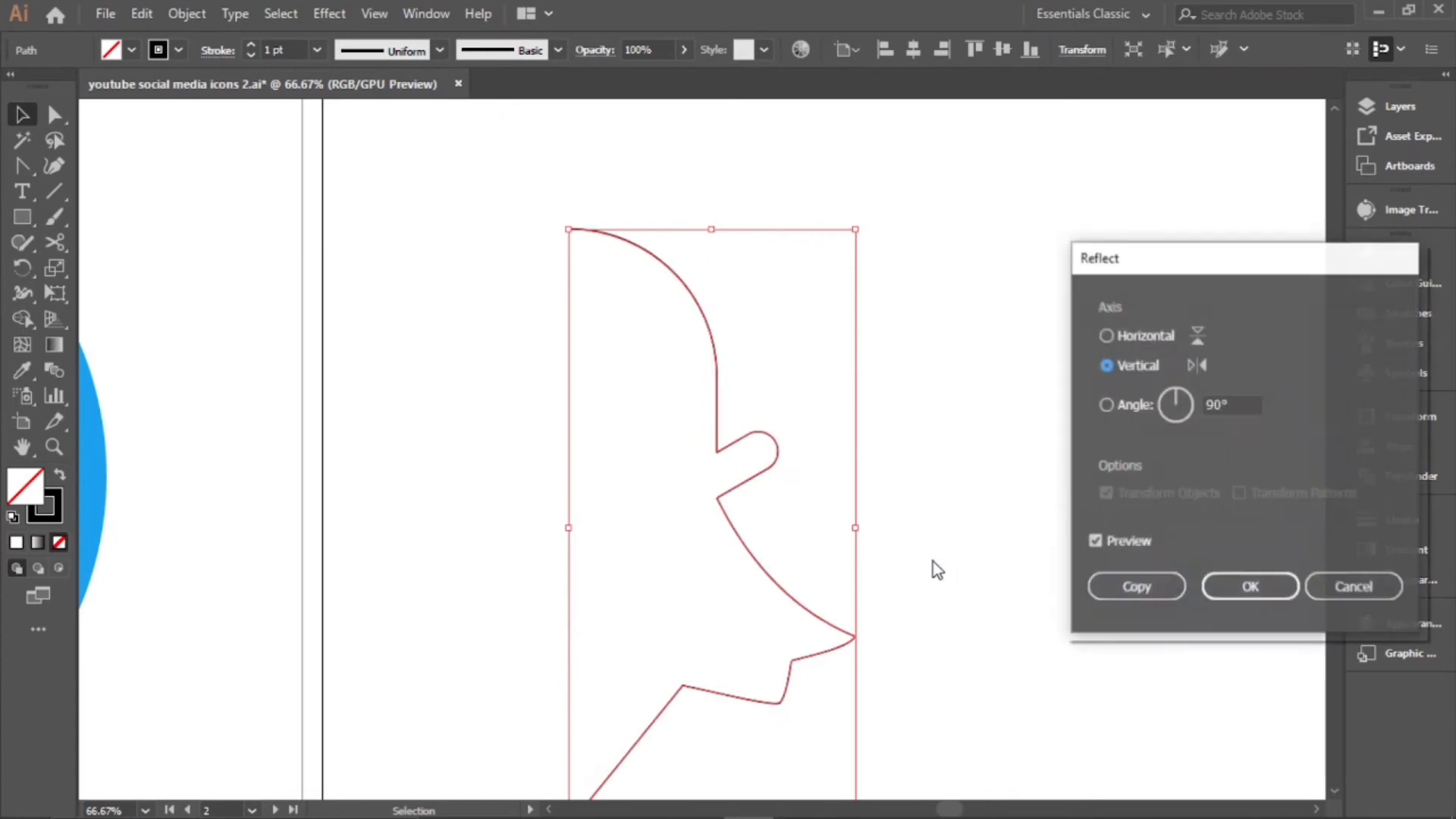
pyautogui.click(1138, 587)
# Move the reflected copy sideways until its top endpoint meets the original's, completing the symmetrical ghost outline
pyautogui.scroll(-1, 720, 529)
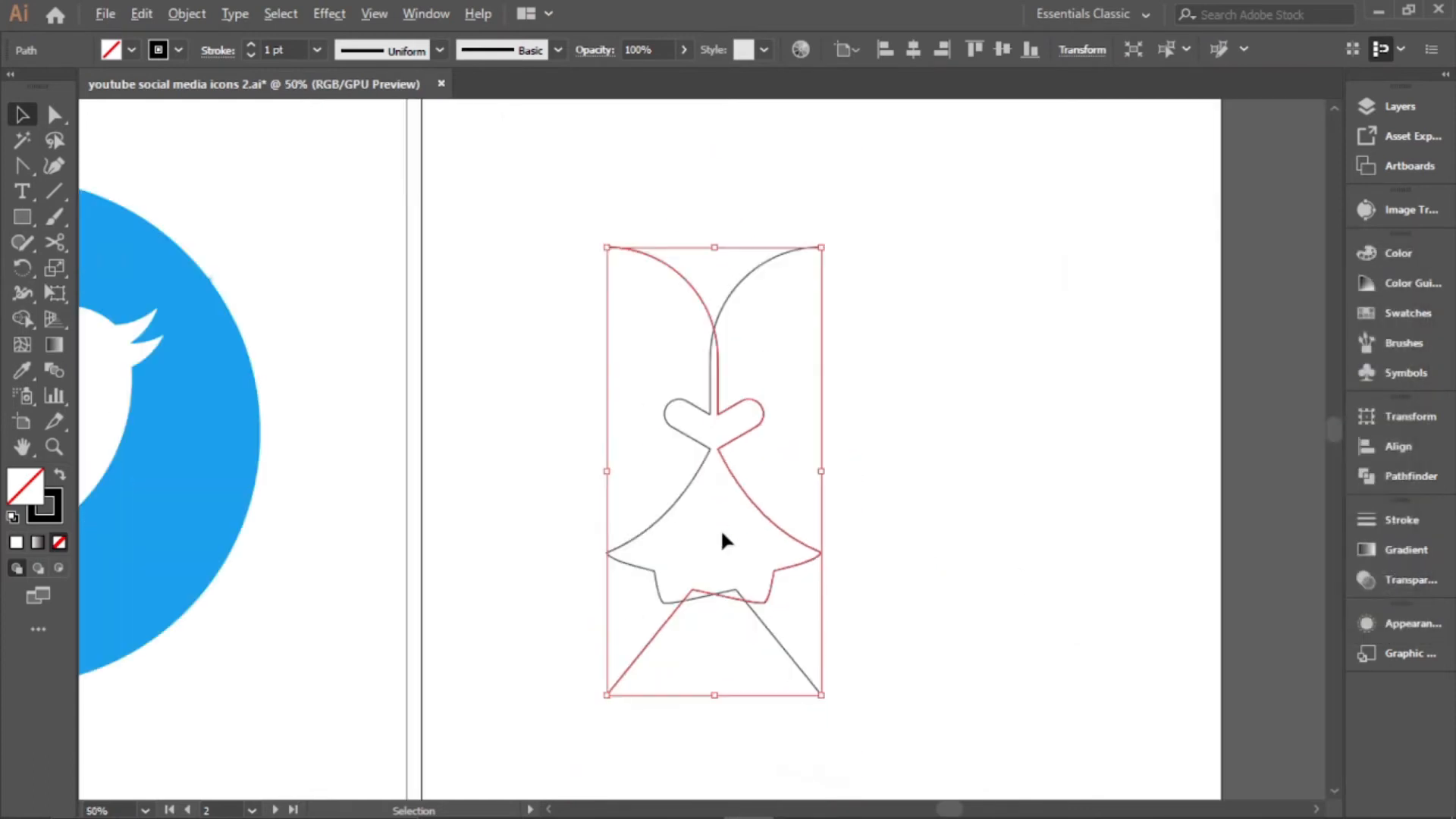
pyautogui.scroll(-1, 754, 500)
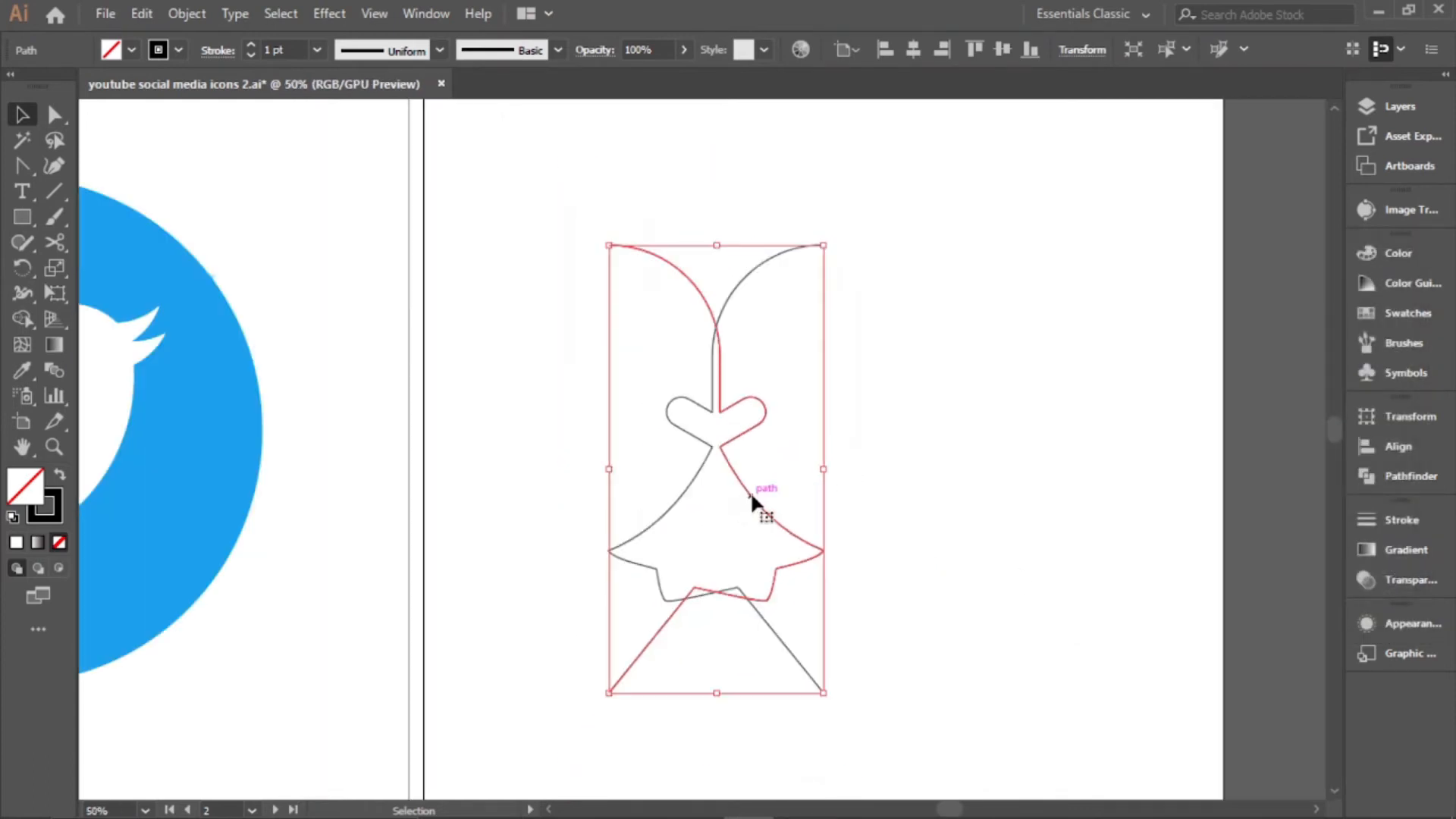
pyautogui.moveTo(751, 493); pyautogui.dragTo(983, 495)
pyautogui.scroll(2, 869, 259)
pyautogui.moveTo(901, 247); pyautogui.dragTo(865, 253)
# Select the two overlapping endpoints at the top of the ghost's head with Direct Selection and join them
pyautogui.click(54, 114)
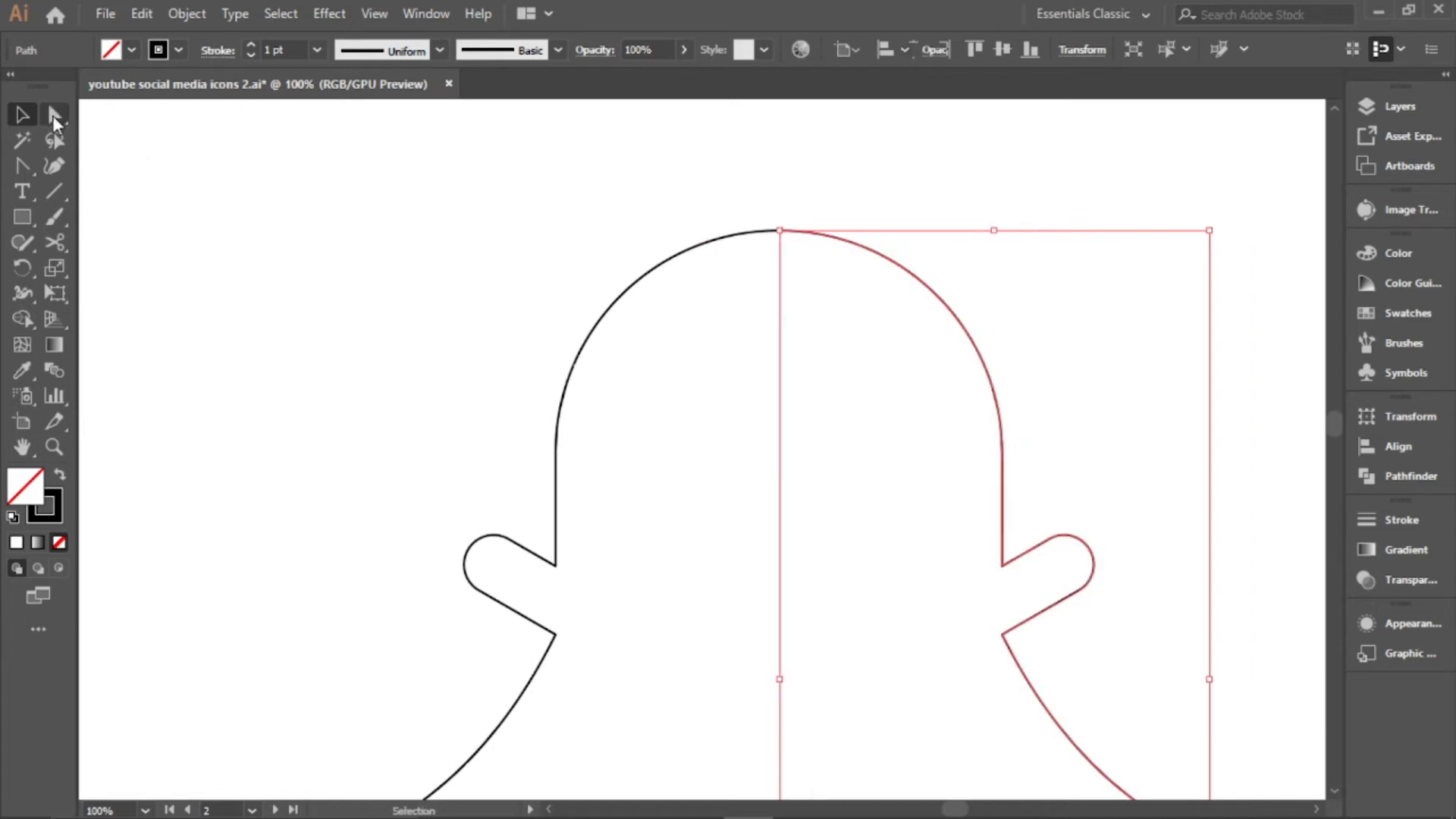
pyautogui.scroll(2, 789, 234)
pyautogui.scroll(-3, 771, 315)
pyautogui.scroll(-2, 862, 659)
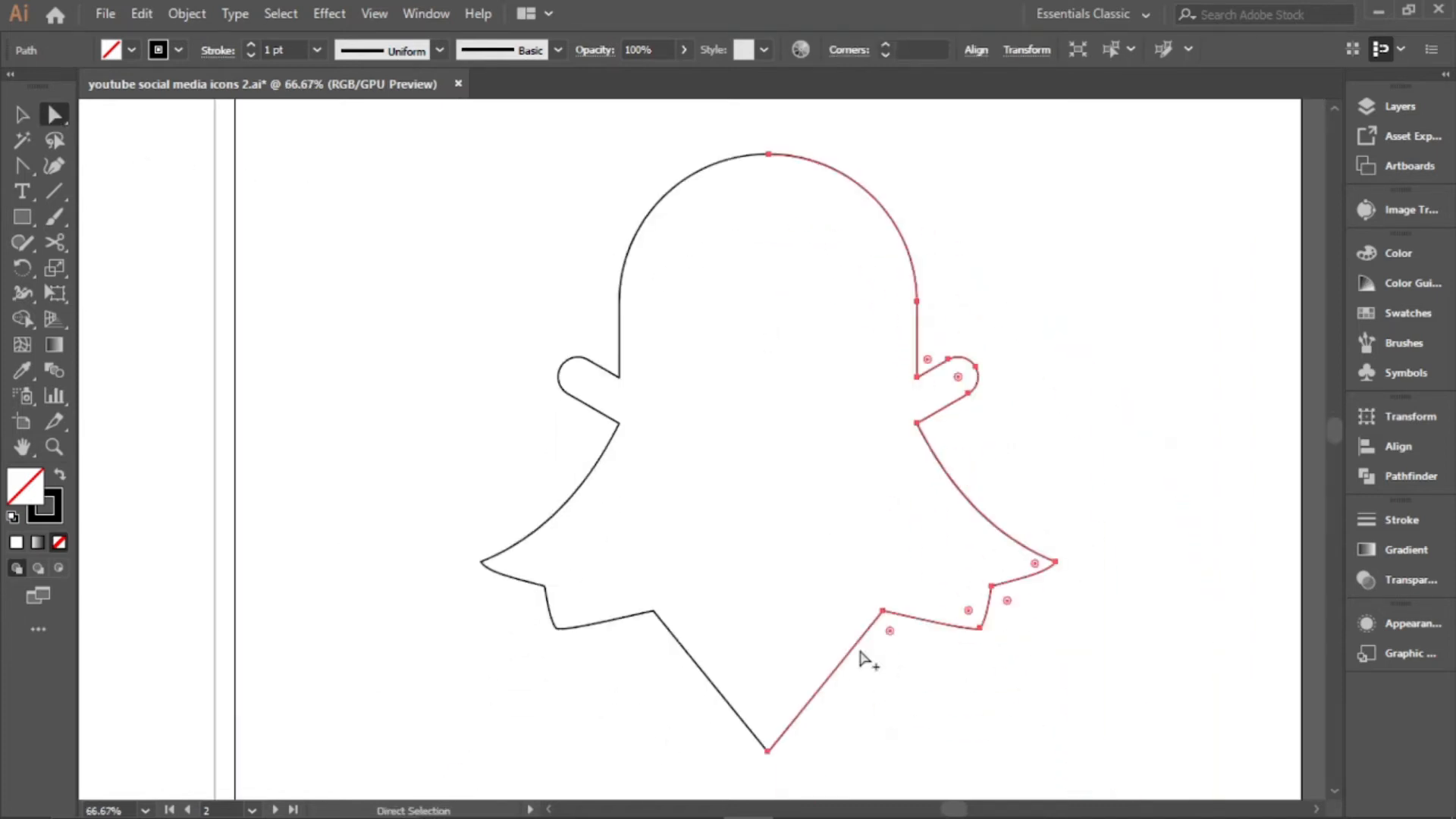
pyautogui.scroll(-2, 861, 660)
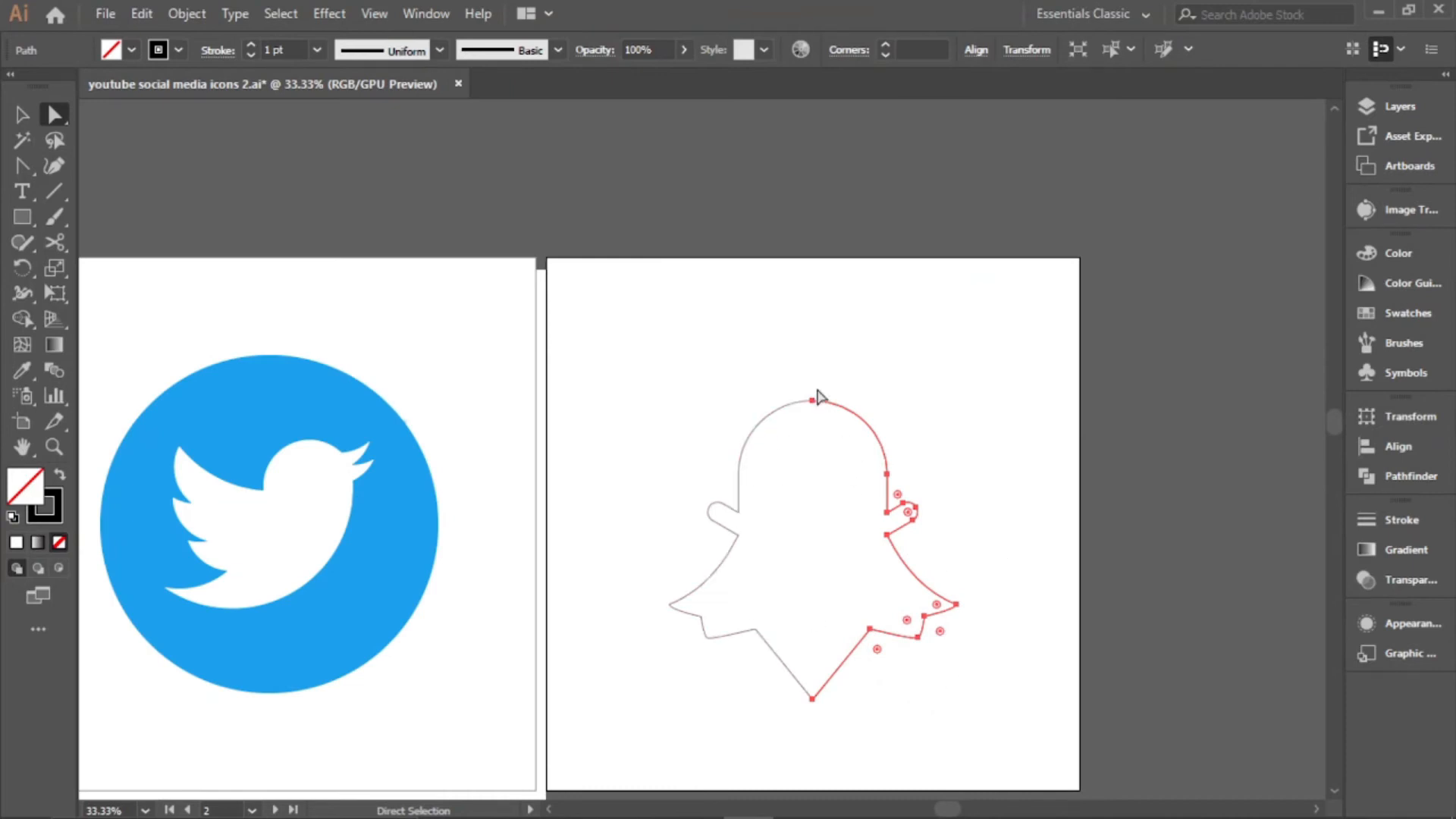
pyautogui.scroll(5, 816, 394)
pyautogui.moveTo(732, 397); pyautogui.dragTo(855, 599)
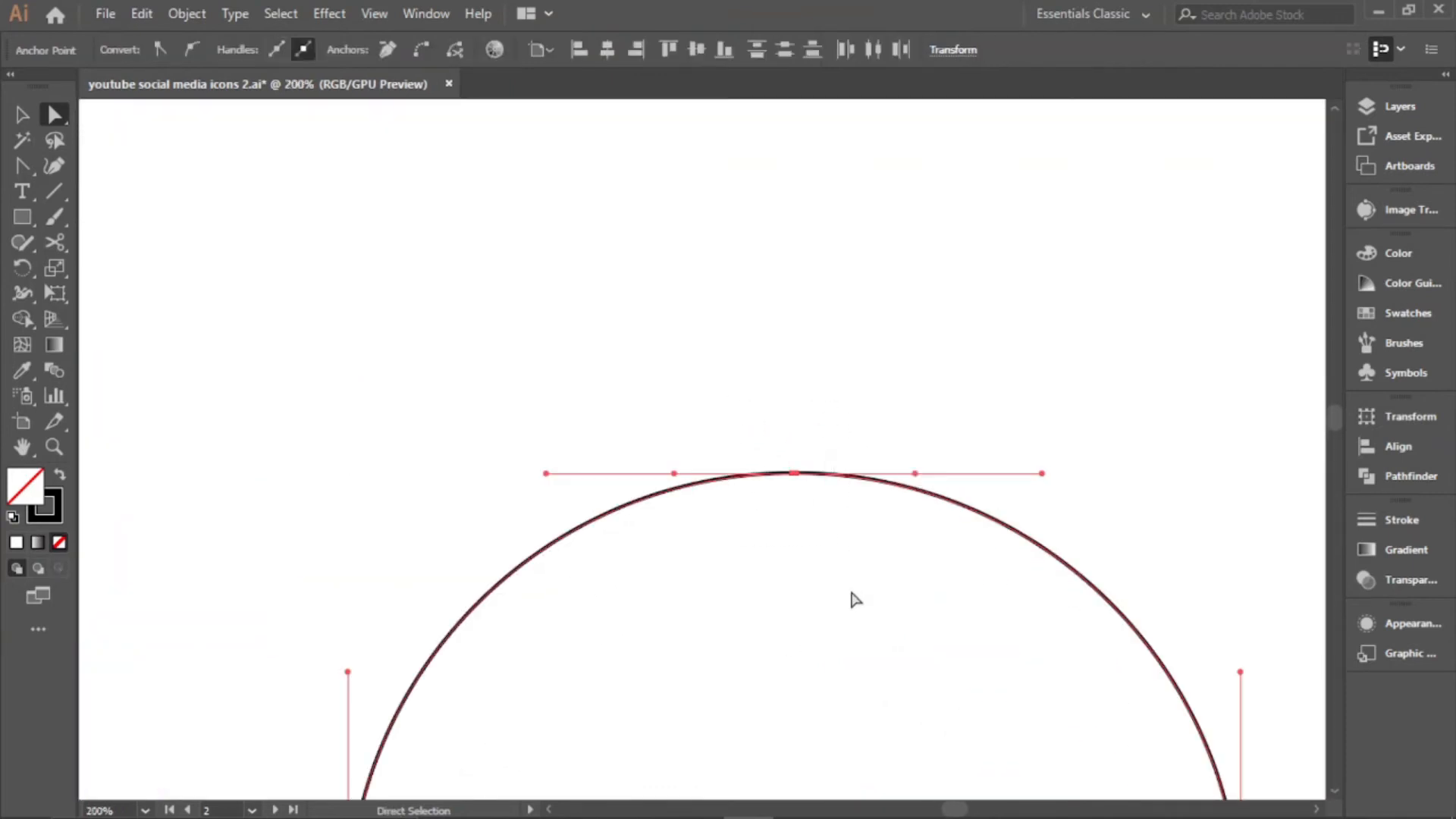
pyautogui.rightClick(777, 541)
pyautogui.click(858, 280)
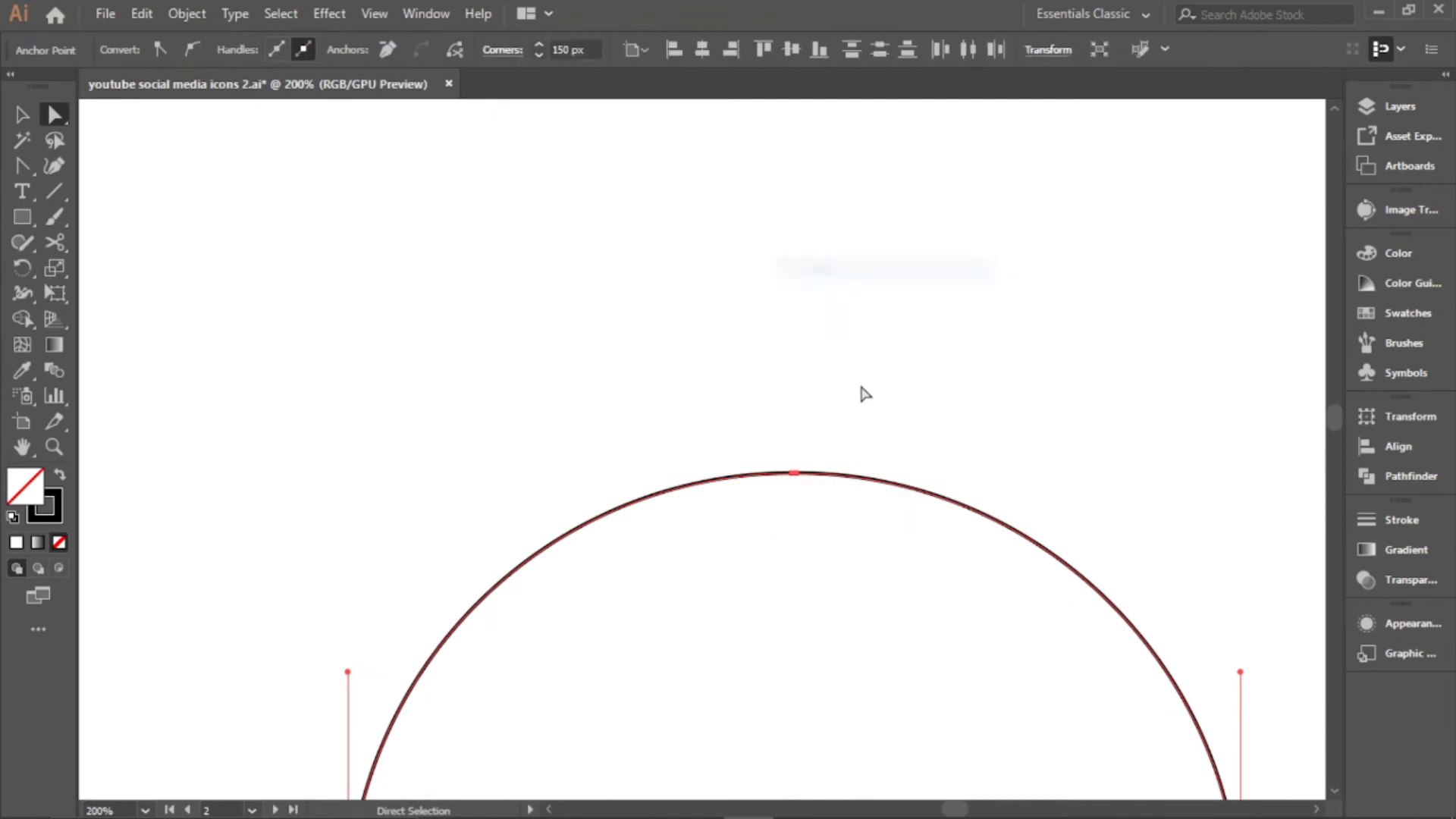
# Join the two open endpoints at the ghost's bottom point to close the outline, and deselect it
pyautogui.scroll(-4, 840, 521)
pyautogui.scroll(-5, 840, 520)
pyautogui.scroll(5, 839, 584)
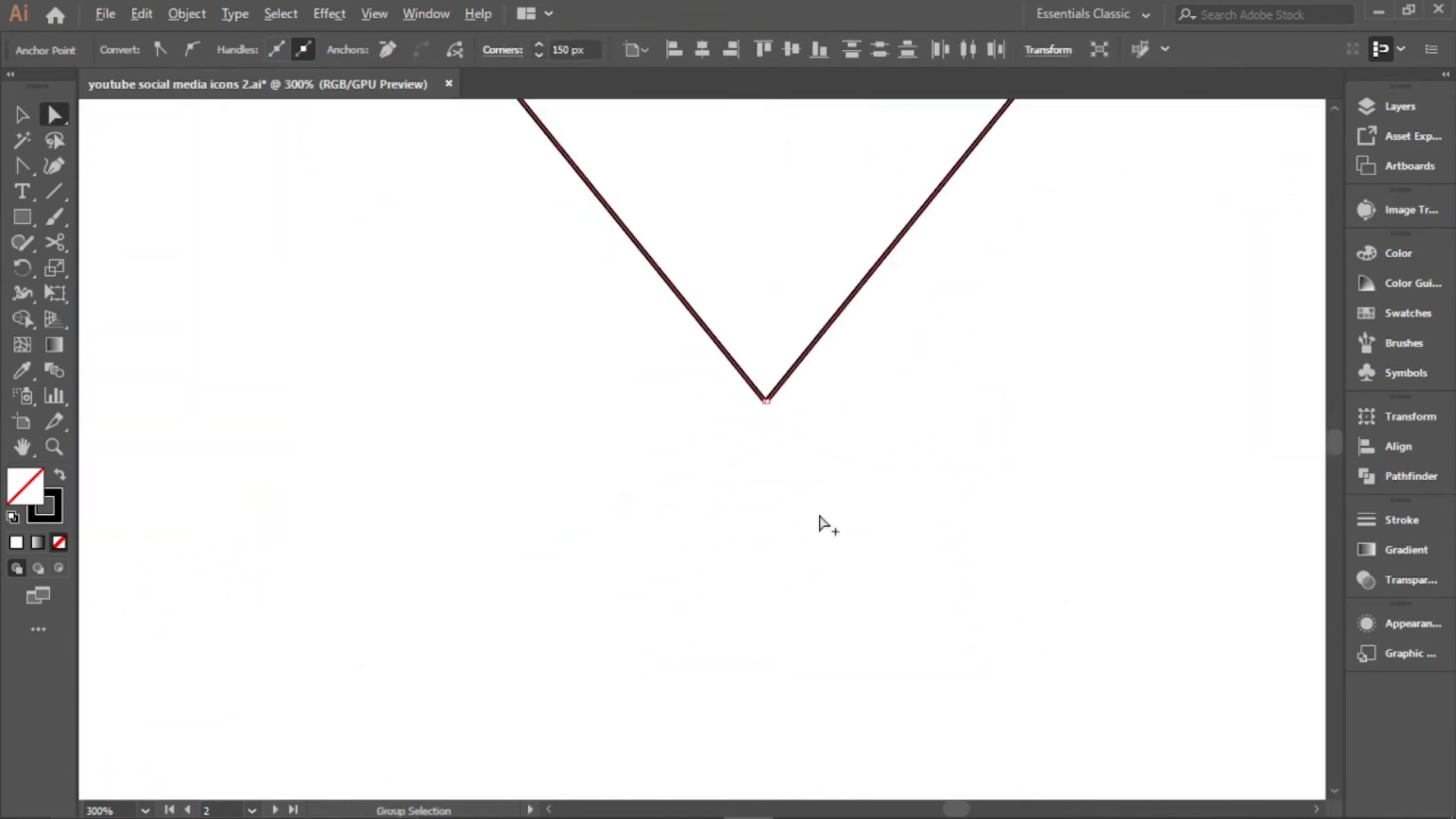
pyautogui.click(798, 470)
pyautogui.moveTo(746, 343); pyautogui.dragTo(778, 466)
pyautogui.rightClick(776, 464)
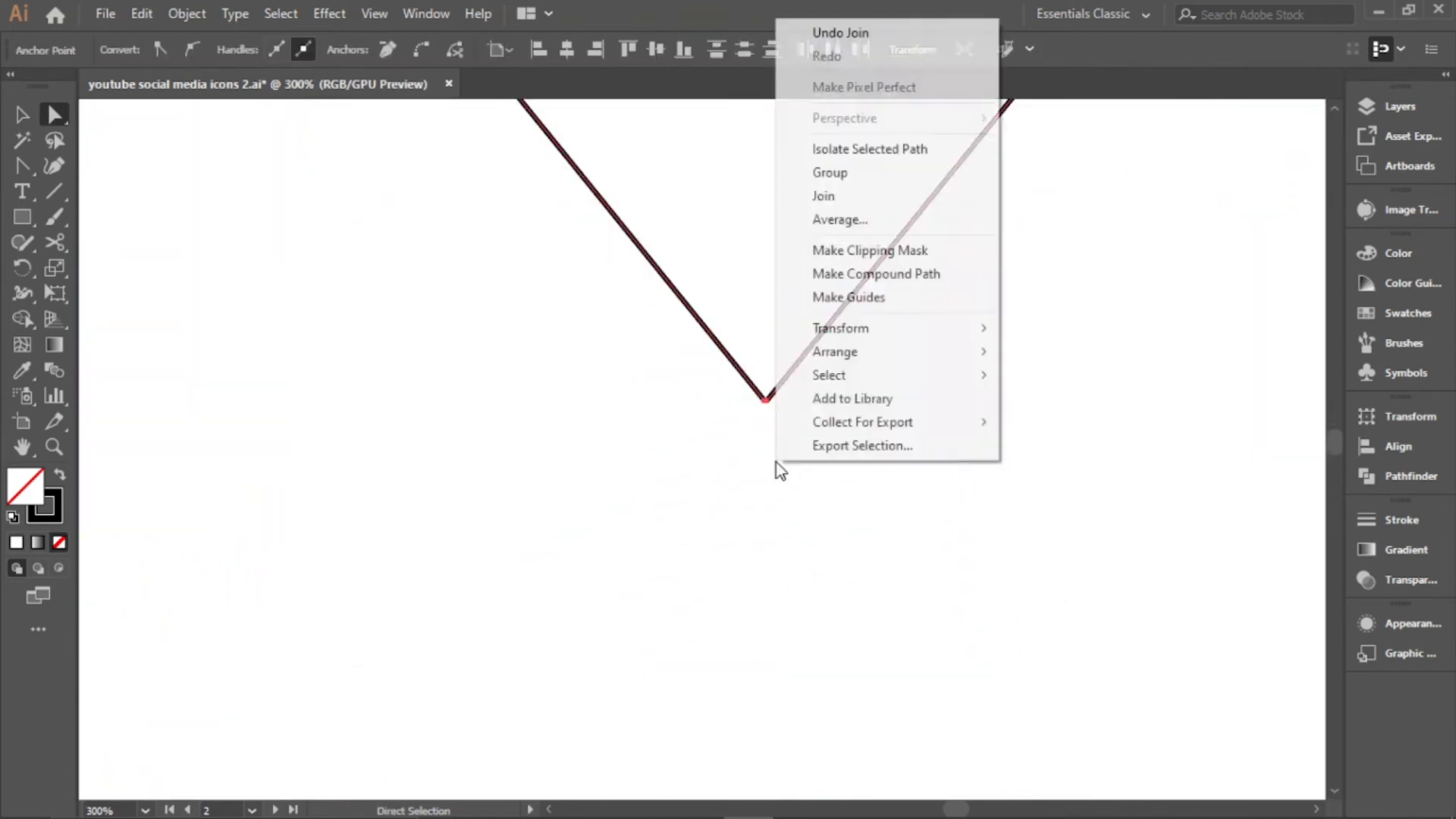
pyautogui.click(839, 220)
pyautogui.scroll(4, 829, 409)
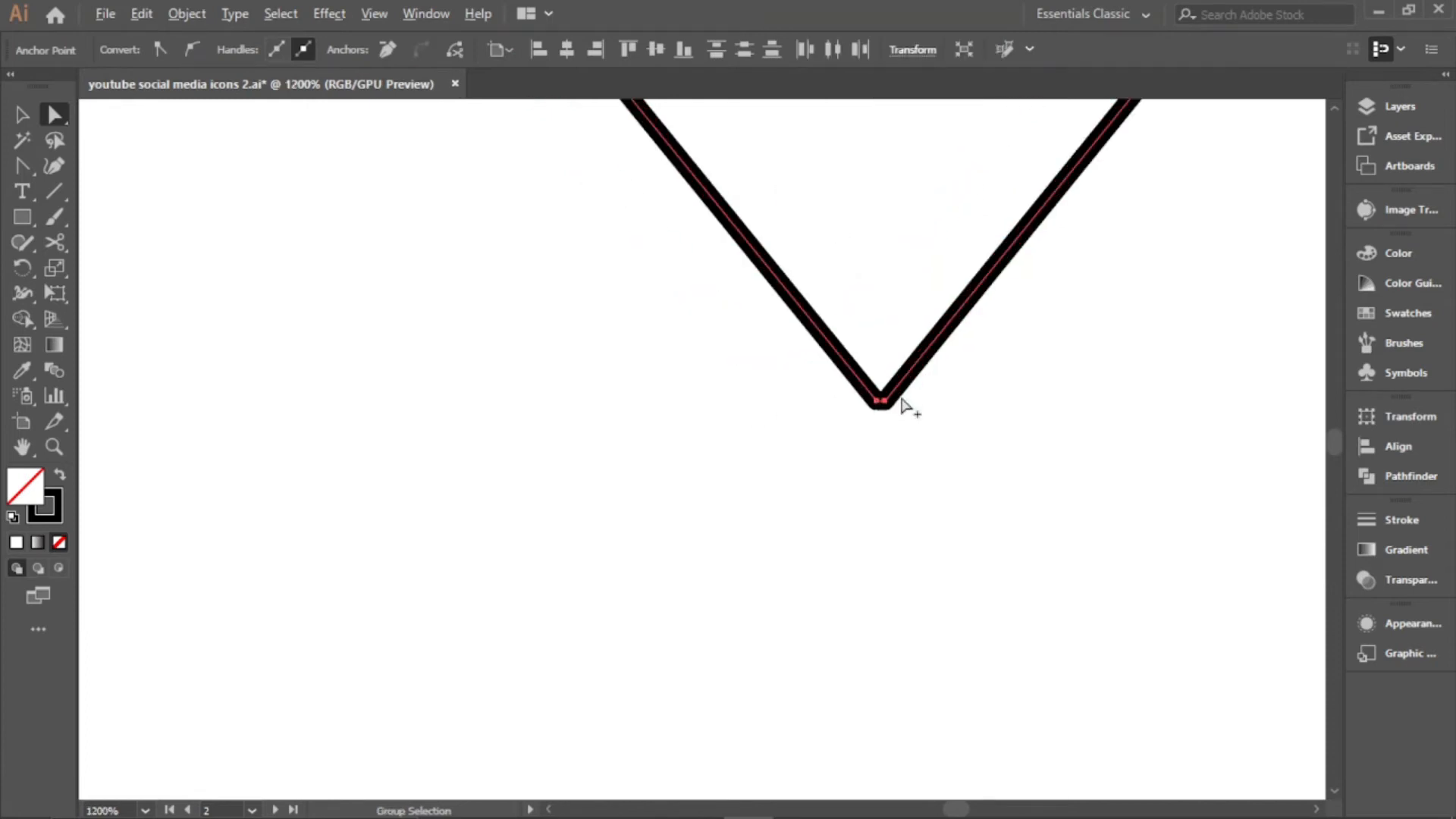
pyautogui.scroll(-11, 840, 427)
pyautogui.click(788, 471)
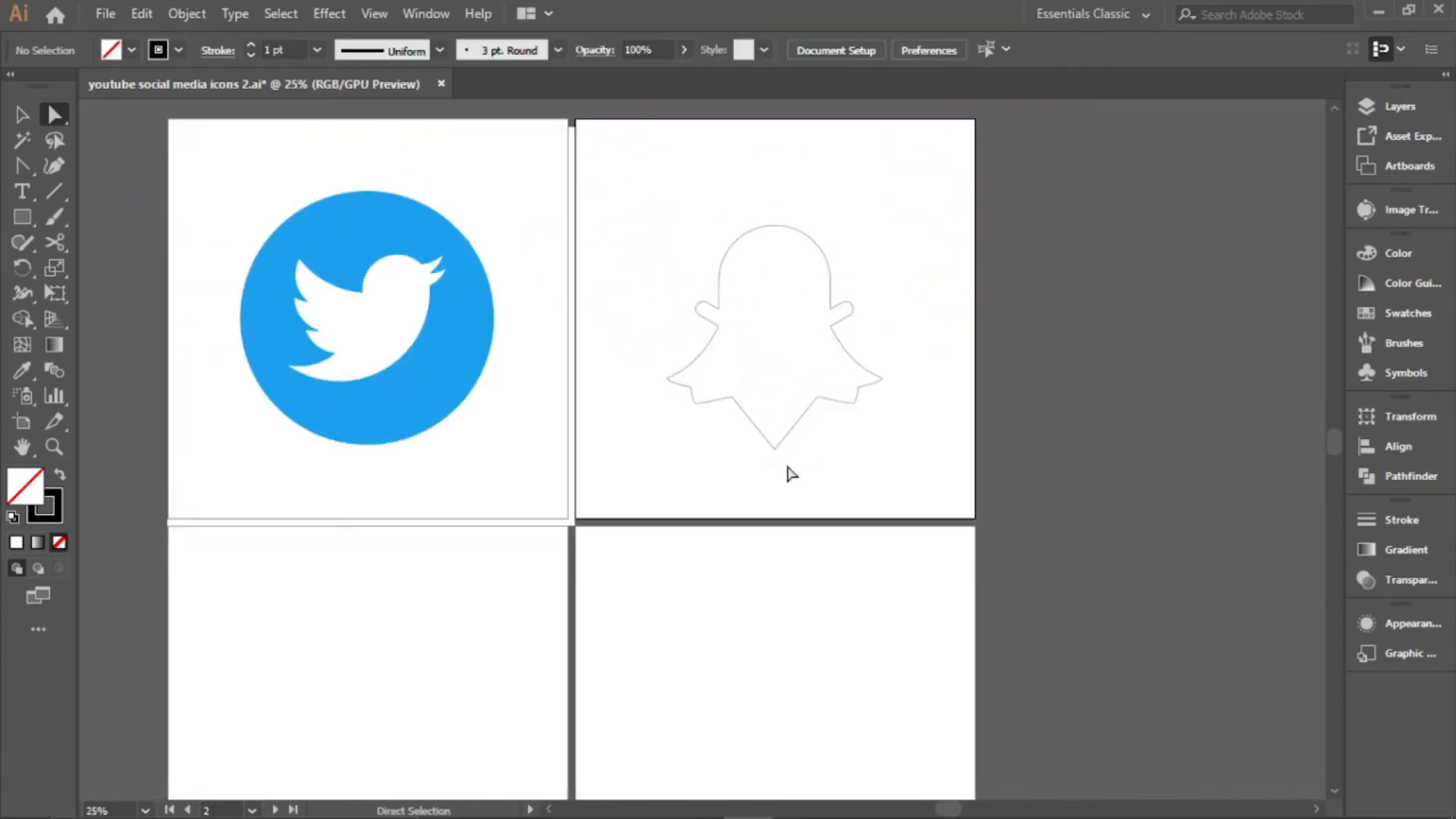
# Remove the surplus anchor at the ghost's bottom point with the Delete Anchor Point tool so the edges meet sharply
pyautogui.moveTo(22, 165); pyautogui.dragTo(62, 172)
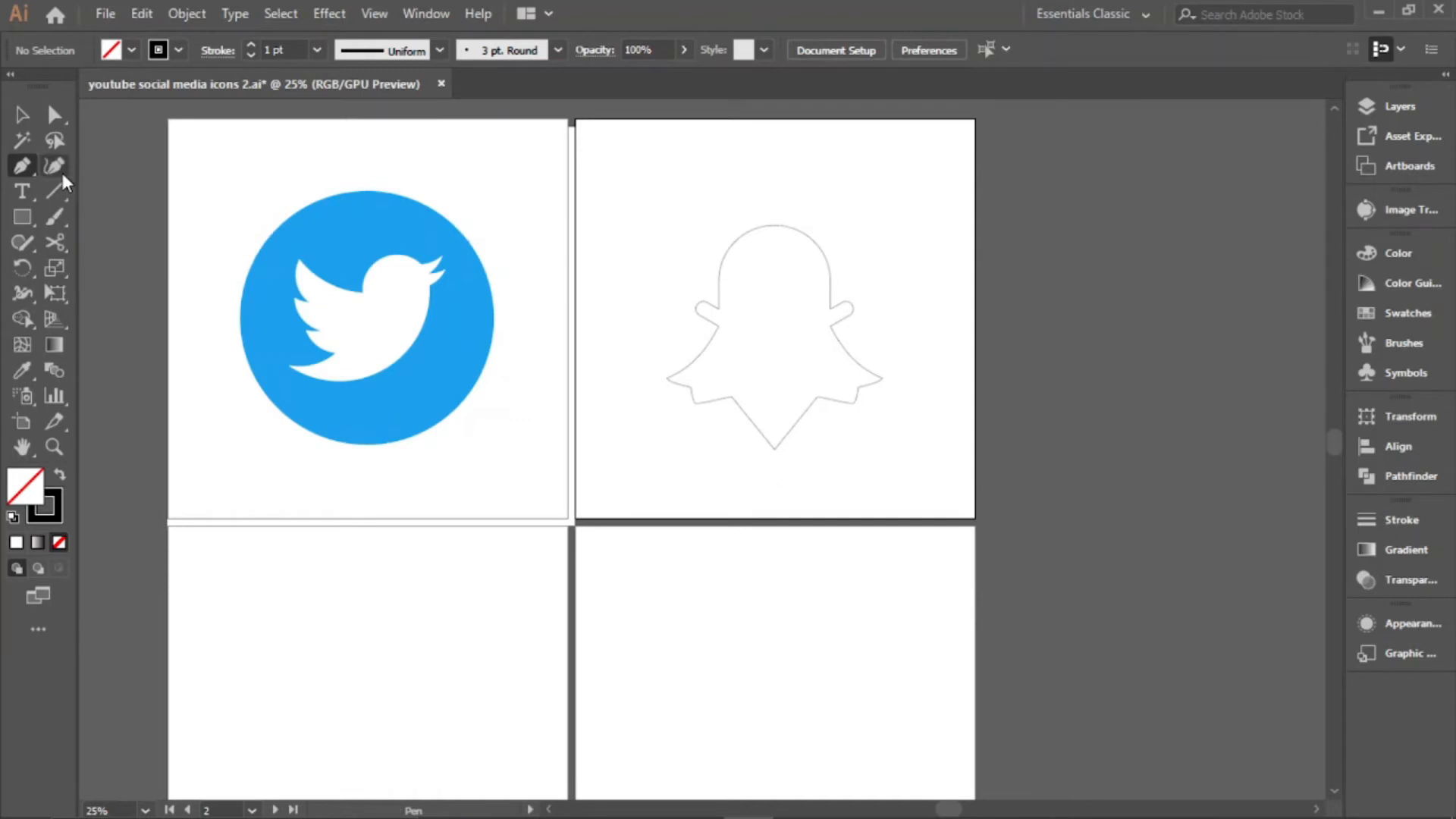
pyautogui.scroll(12, 807, 436)
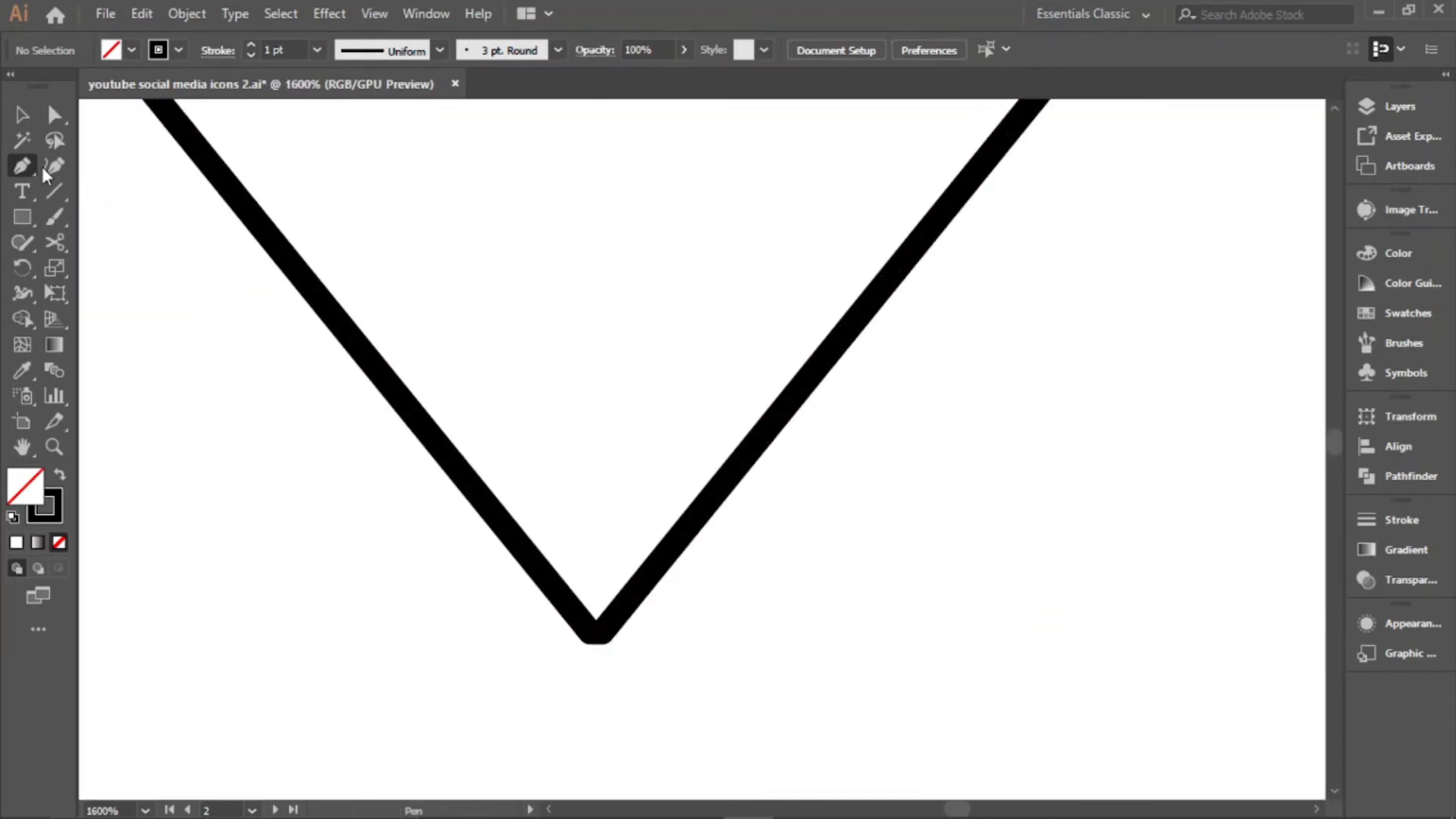
pyautogui.moveTo(35, 165); pyautogui.dragTo(69, 212)
pyautogui.click(592, 639)
pyautogui.scroll(-9, 637, 637)
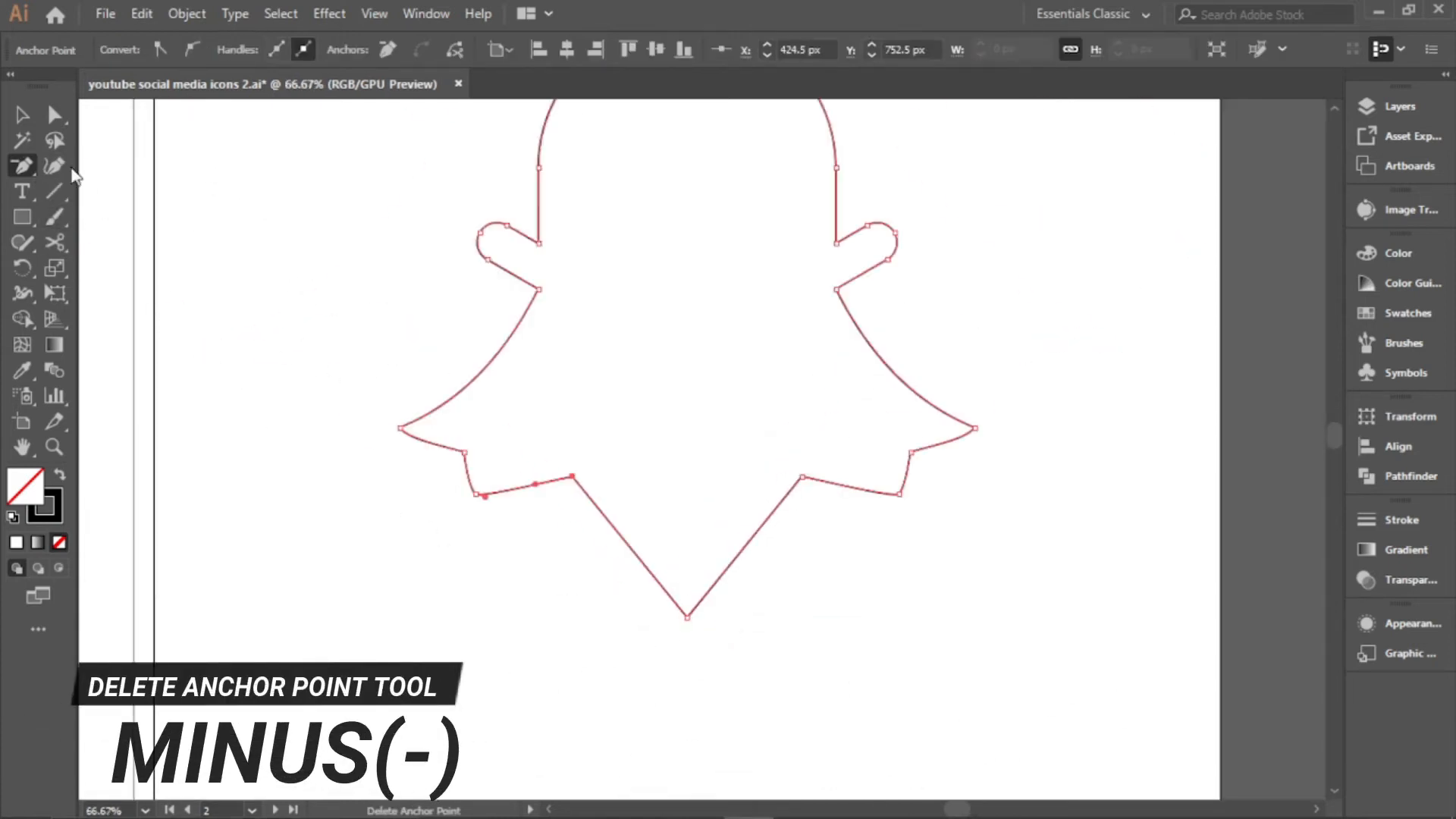
# Round the ghost's pointed bottom corner into a wide arc with its live corner widget and deselect the outline
pyautogui.click(54, 114)
pyautogui.scroll(-2, 653, 520)
pyautogui.scroll(5, 674, 528)
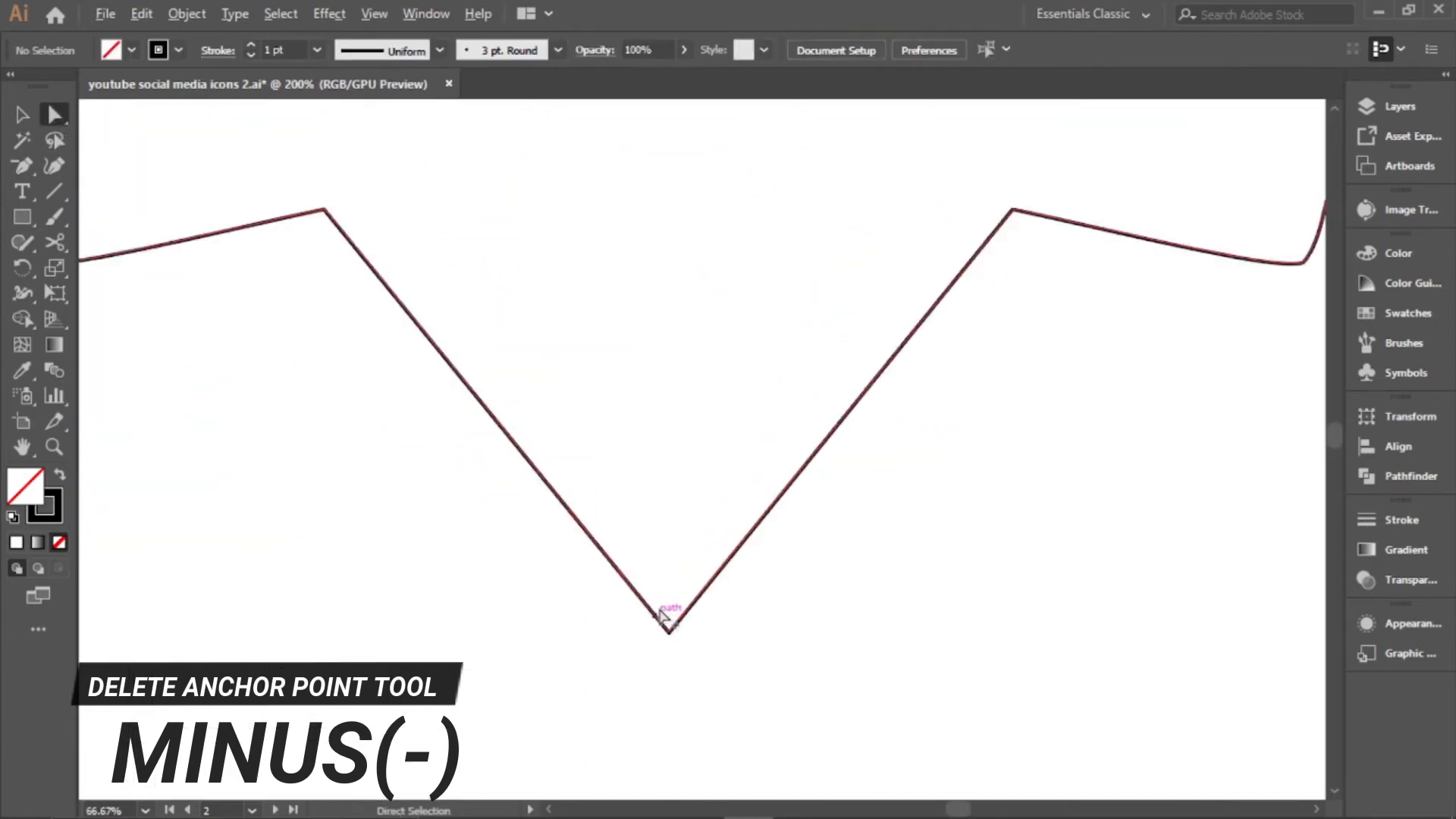
pyautogui.click(670, 633)
pyautogui.scroll(-3, 673, 623)
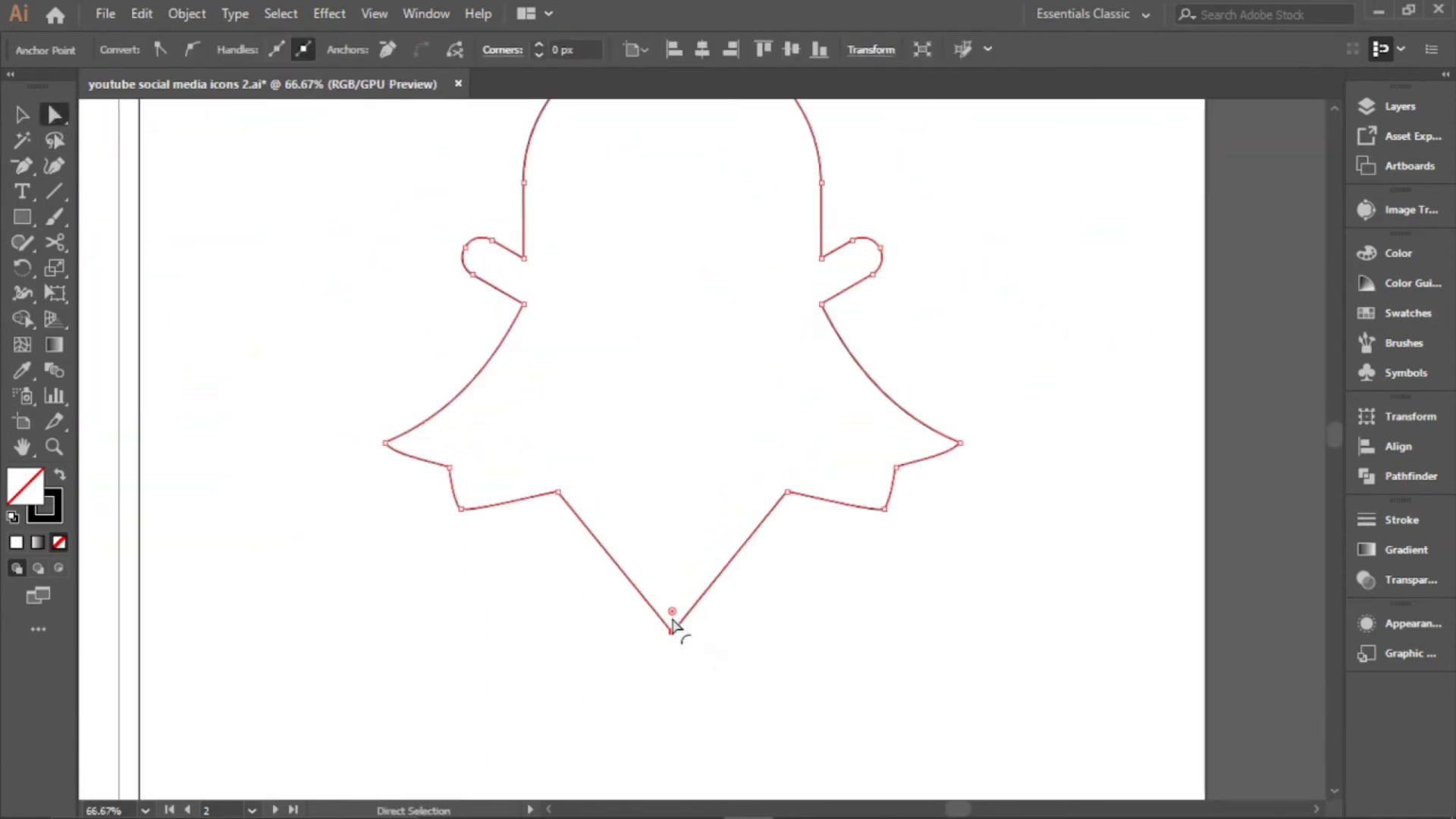
pyautogui.moveTo(673, 614); pyautogui.dragTo(673, 418)
pyautogui.scroll(-3, 735, 594)
pyautogui.click(737, 627)
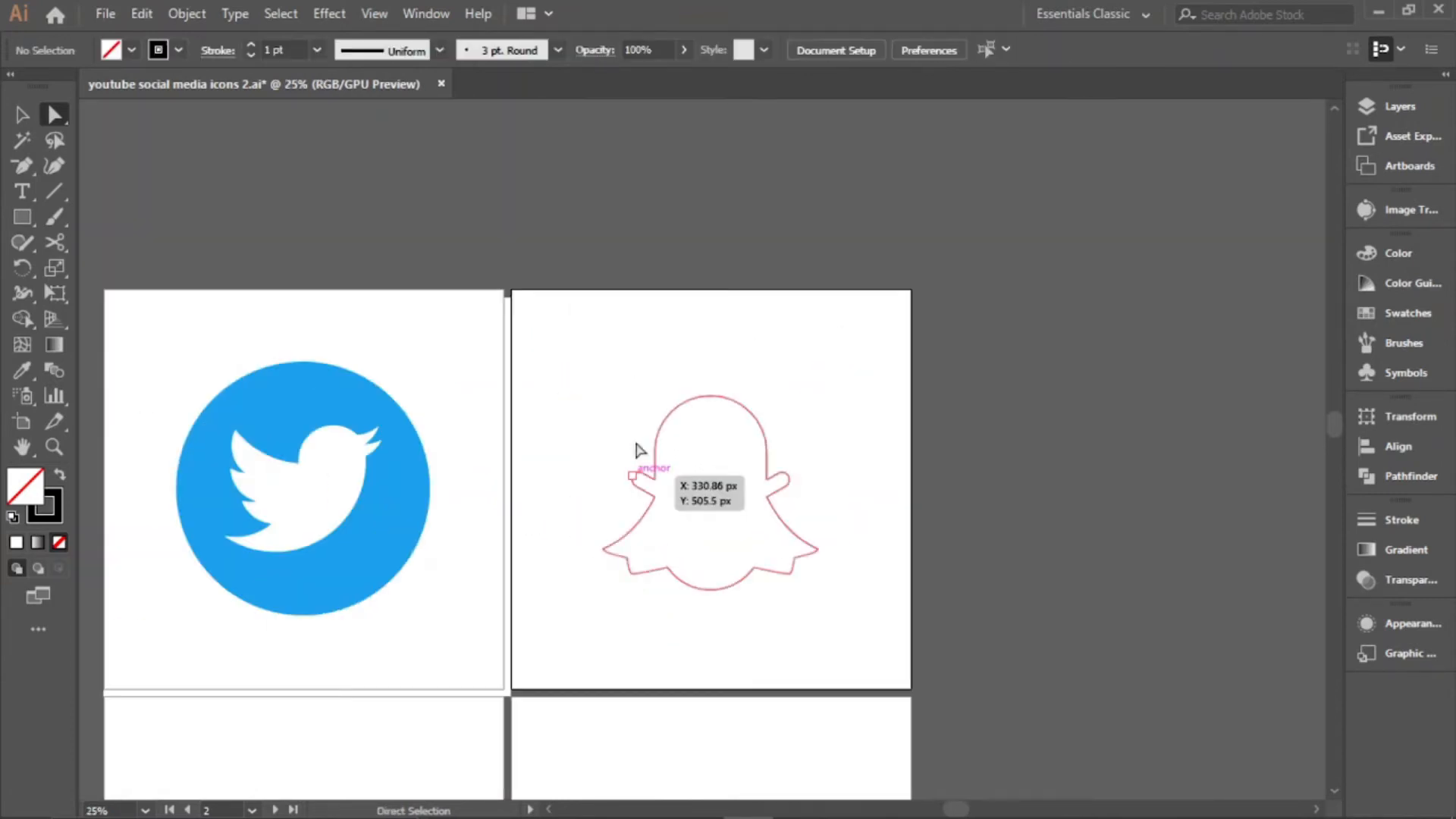
pyautogui.scroll(1, 667, 512)
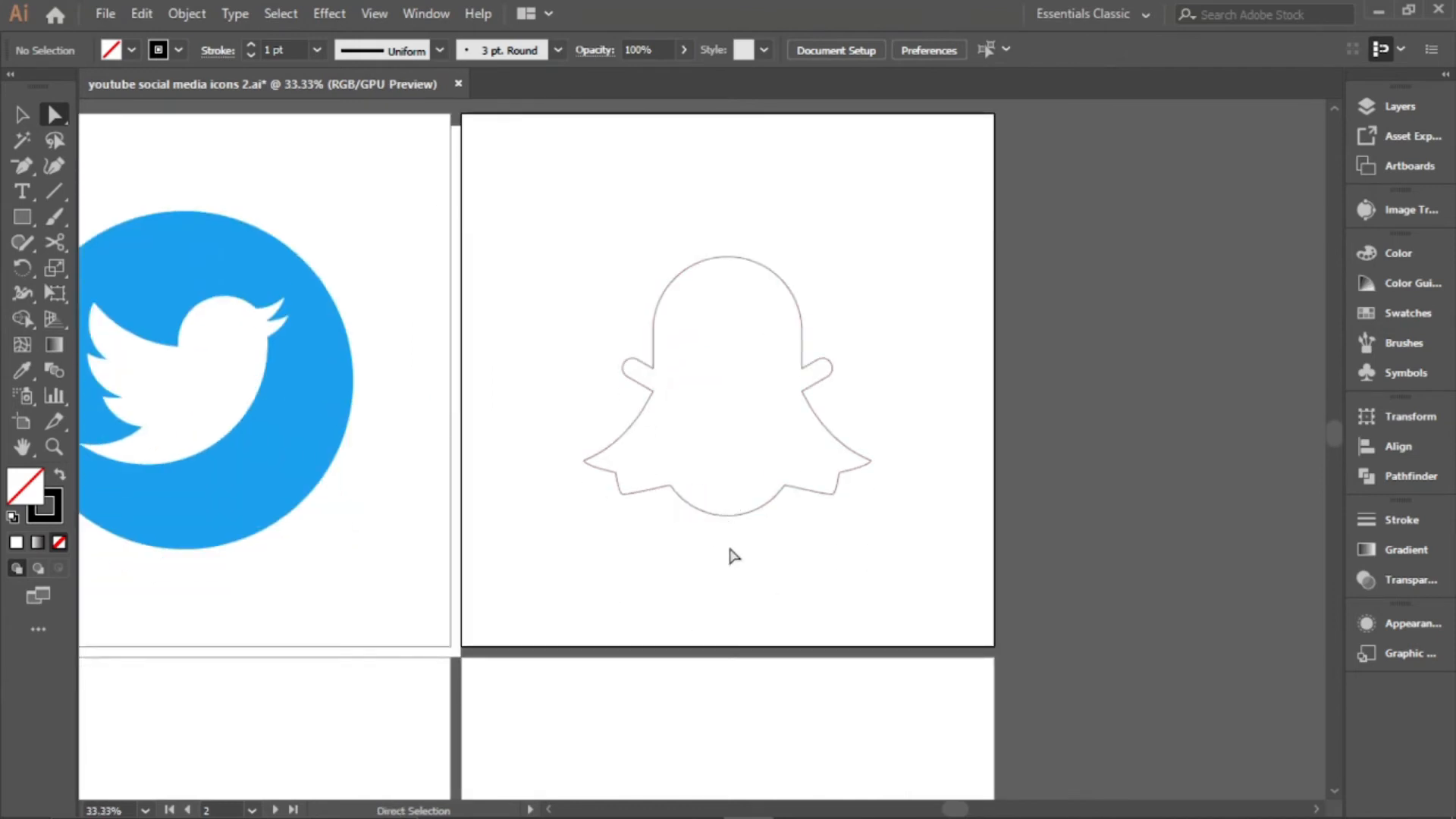
# Round the left and right outer tips of the ghost's skirt with their live corner widgets to about 4.6 px
pyautogui.scroll(7, 595, 485)
pyautogui.click(486, 364)
pyautogui.moveTo(497, 369); pyautogui.dragTo(536, 371)
pyautogui.scroll(-5, 471, 413)
pyautogui.scroll(4, 1057, 415)
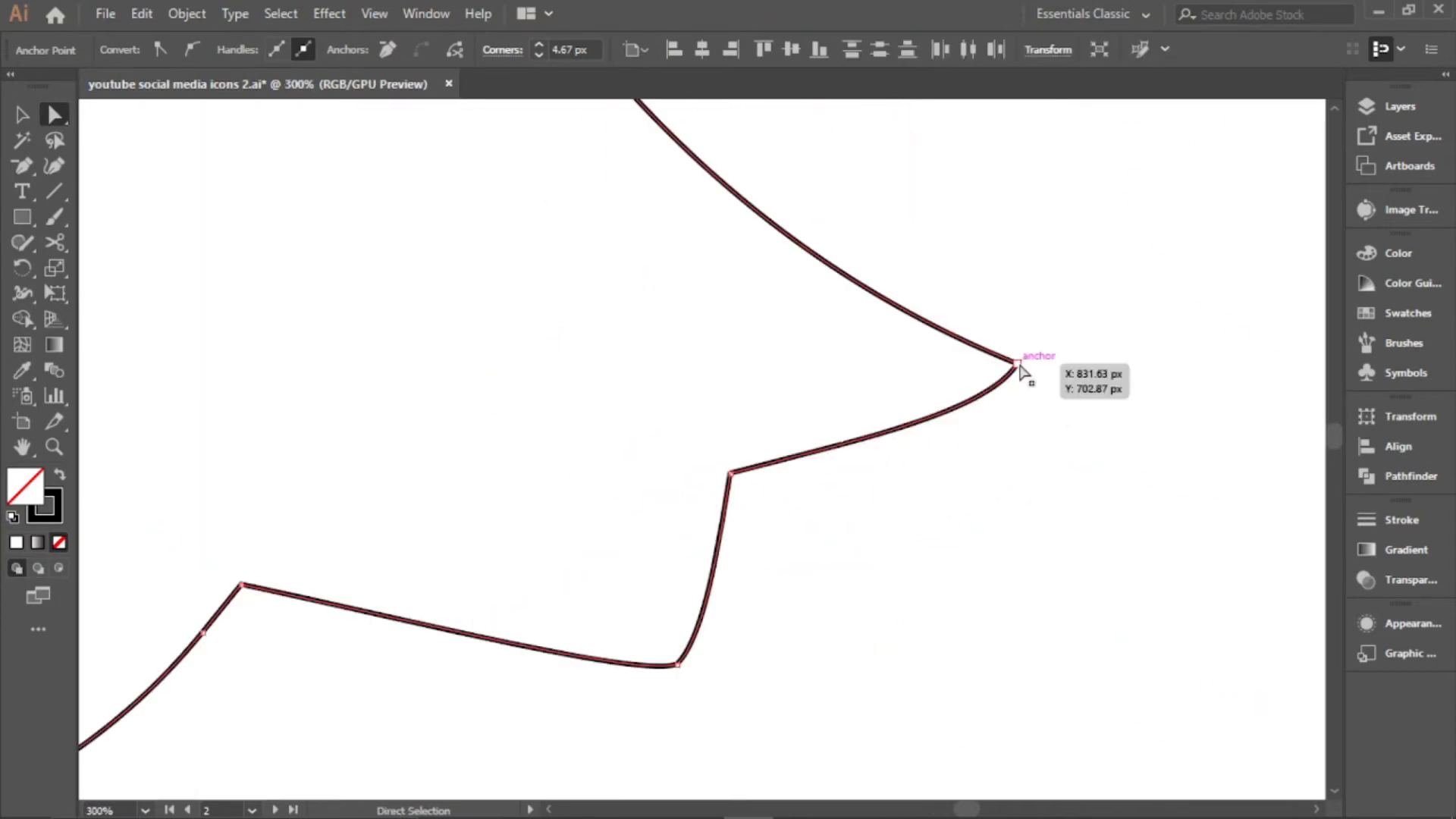
pyautogui.click(1017, 366)
pyautogui.moveTo(1013, 390); pyautogui.dragTo(985, 377)
pyautogui.scroll(-3, 1066, 454)
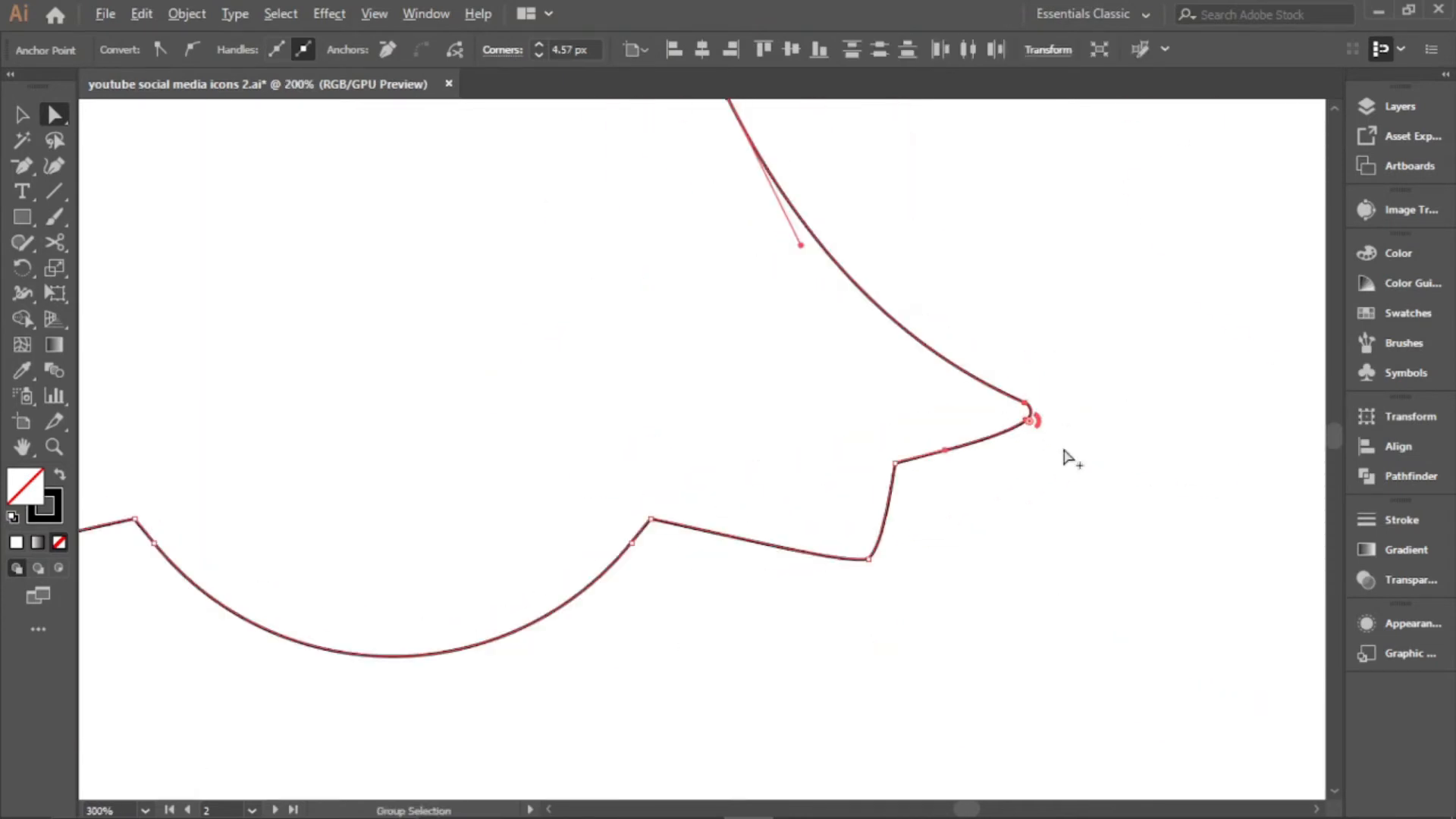
# Round the left and right lower corners of the ghost's skirt with their live corner widgets, the left about 6.54 px, and deselect the outline
pyautogui.scroll(4, 276, 530)
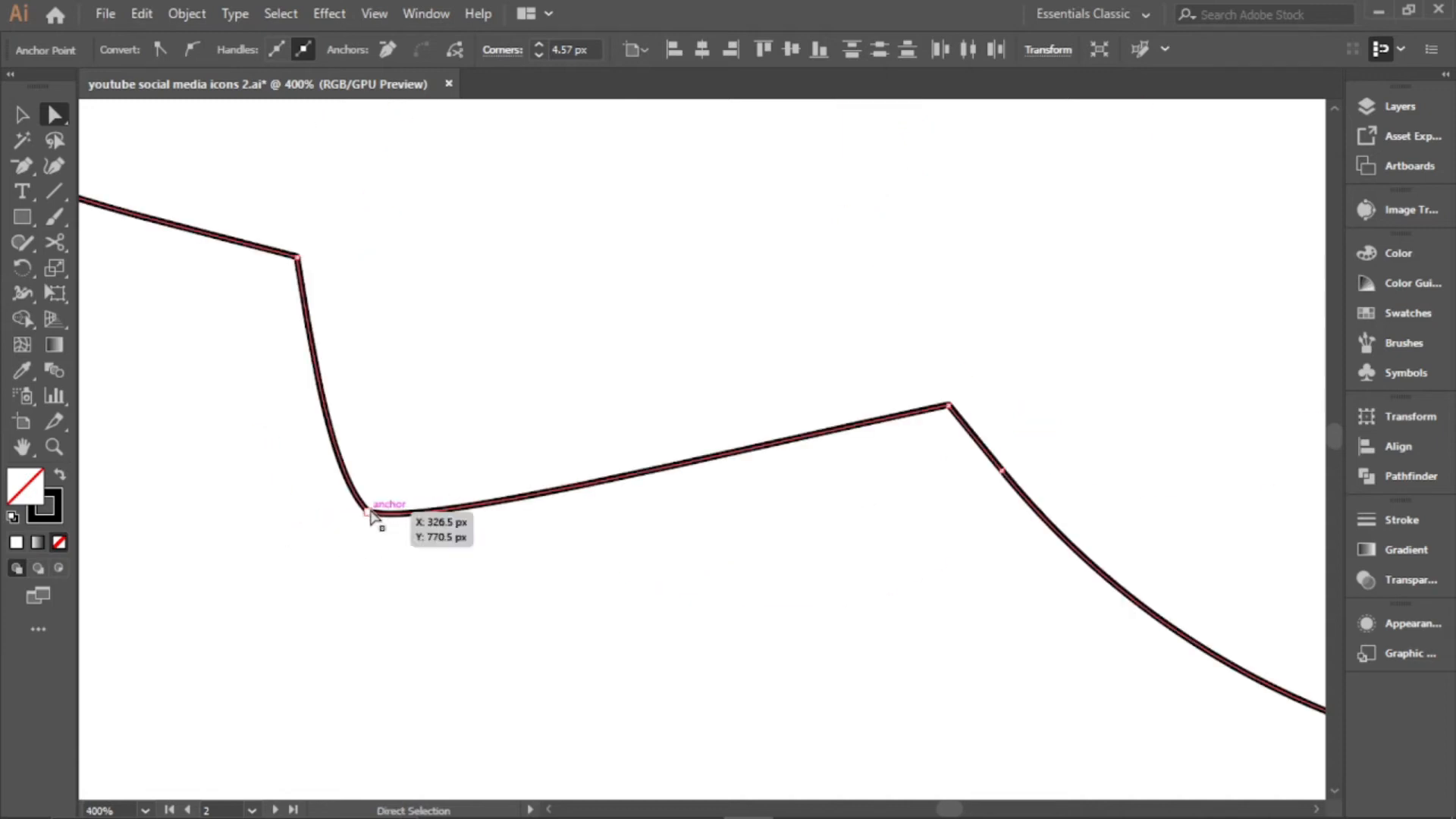
pyautogui.click(373, 512)
pyautogui.moveTo(379, 496); pyautogui.dragTo(390, 478)
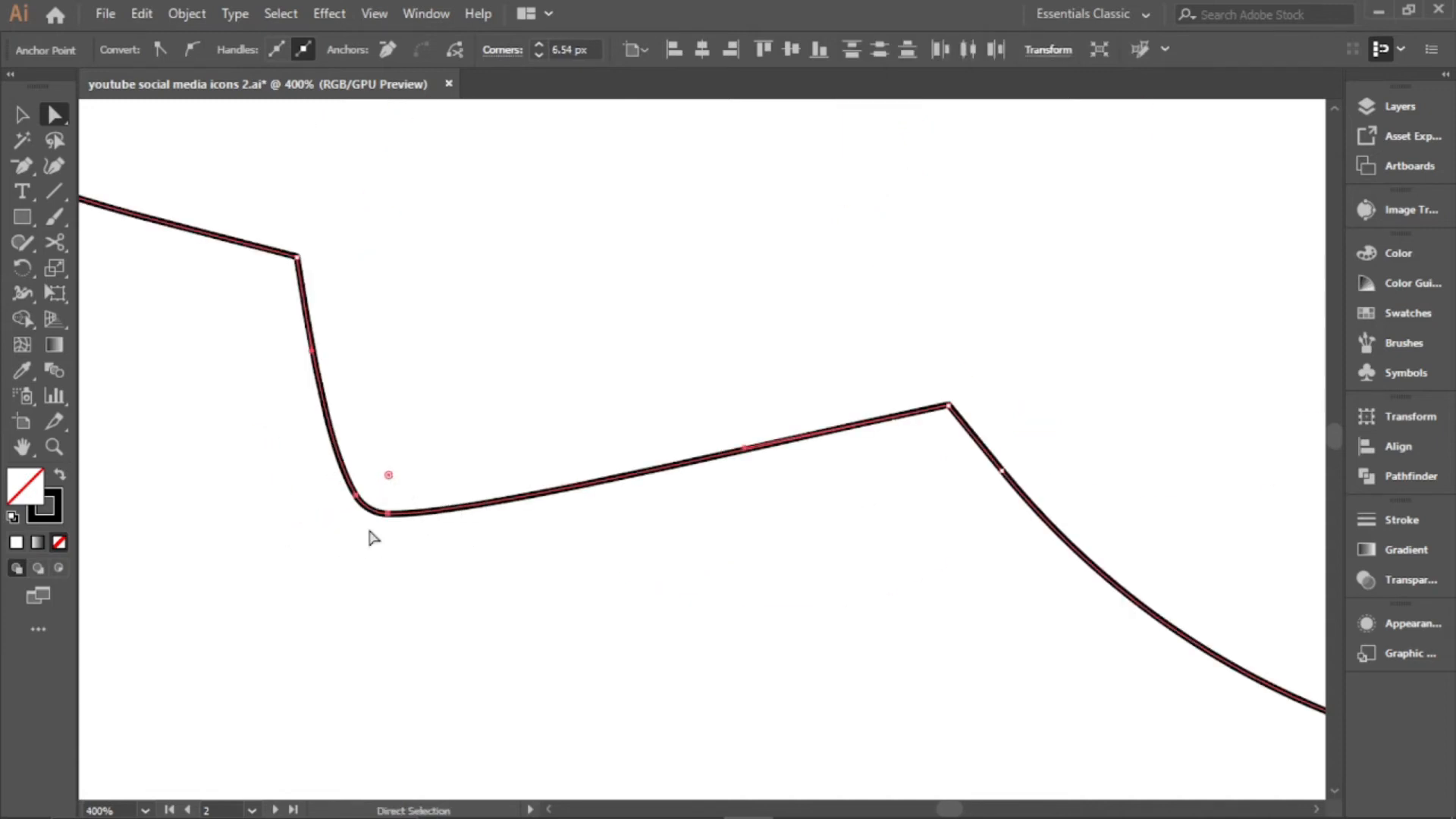
pyautogui.scroll(-3, 867, 549)
pyautogui.scroll(3, 993, 538)
pyautogui.click(1033, 526)
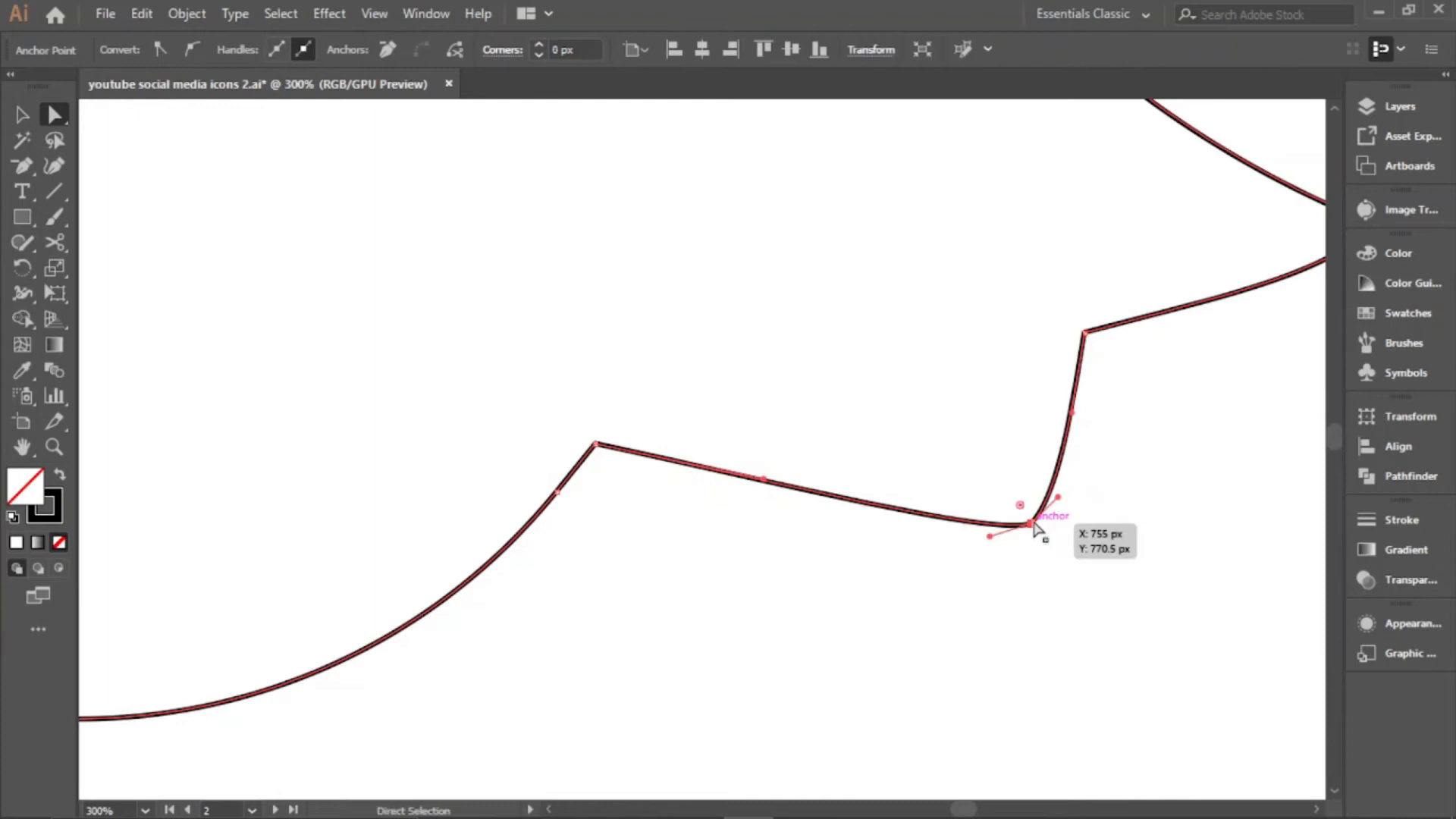
pyautogui.moveTo(1021, 507); pyautogui.dragTo(999, 489)
pyautogui.scroll(-7, 1003, 590)
pyautogui.scroll(2, 963, 509)
pyautogui.click(934, 513)
pyautogui.moveTo(918, 513); pyautogui.dragTo(734, 379)
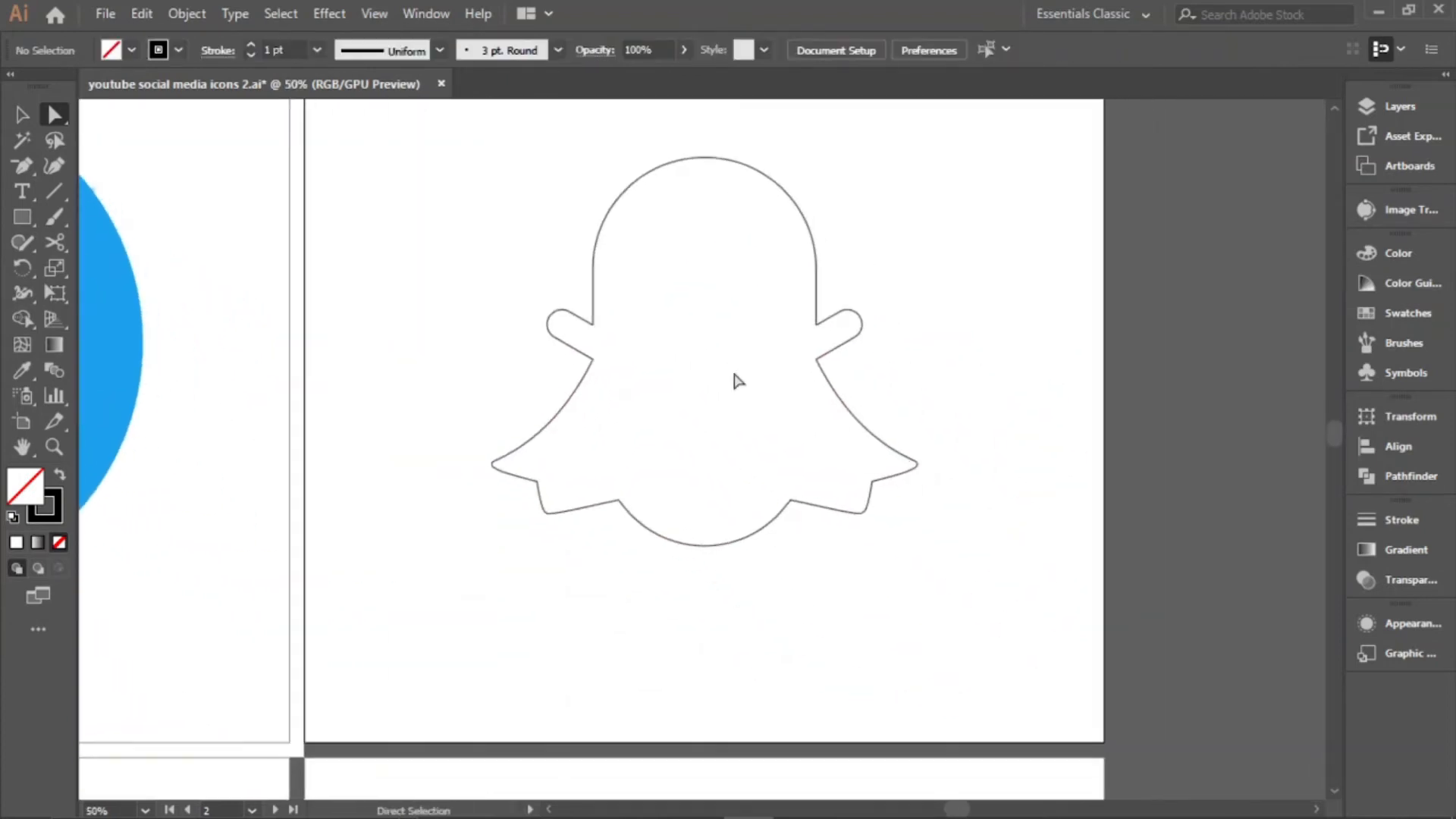
# Remove the surplus anchor at the ghost's left underarm corner with the Delete Anchor Point tool
pyautogui.scroll(5, 591, 357)
pyautogui.click(671, 377)
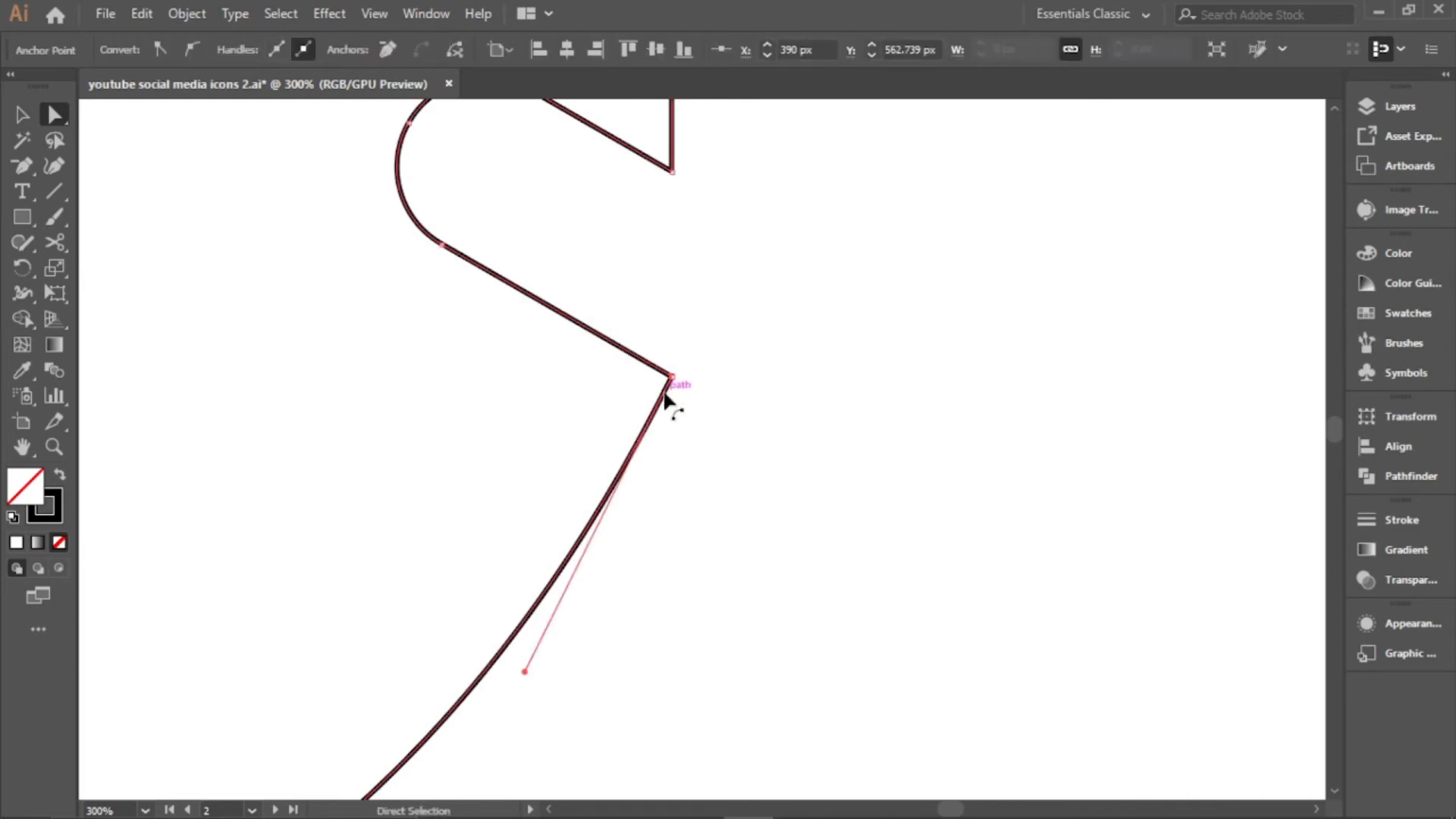
pyautogui.scroll(2, 675, 383)
pyautogui.click(22, 166)
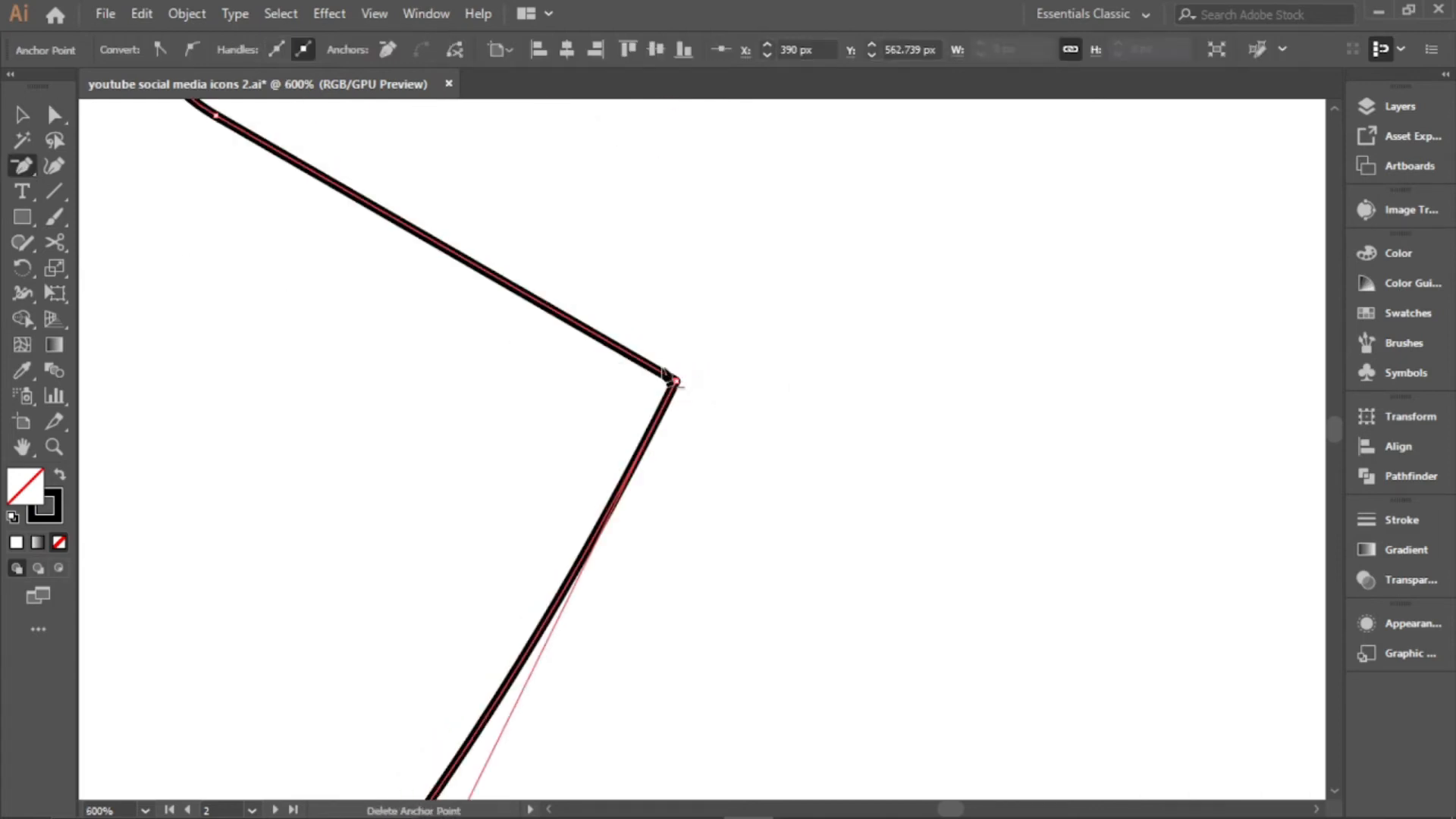
pyautogui.scroll(3, 666, 393)
pyautogui.scroll(-8, 663, 423)
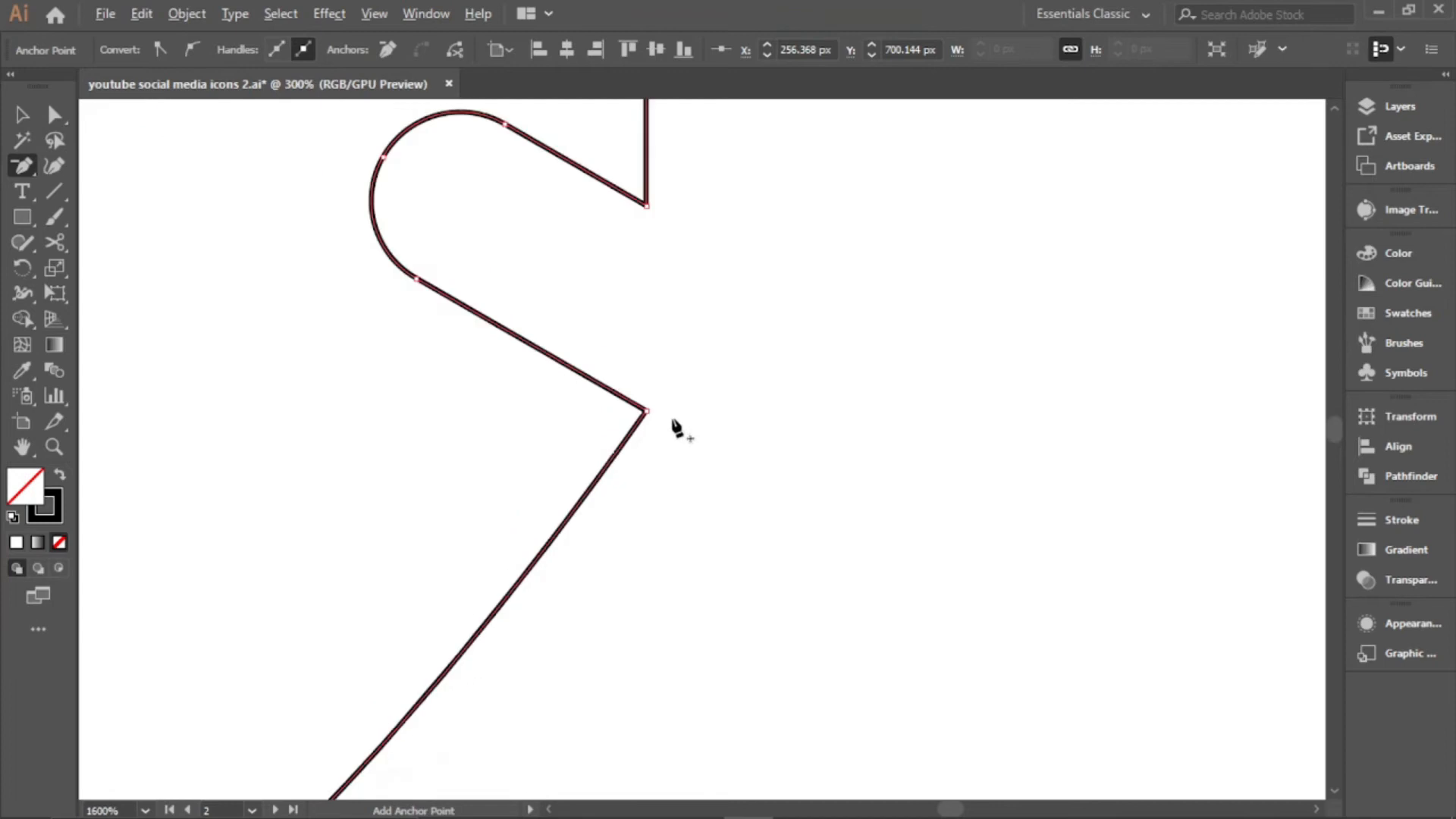
pyautogui.scroll(2, 690, 423)
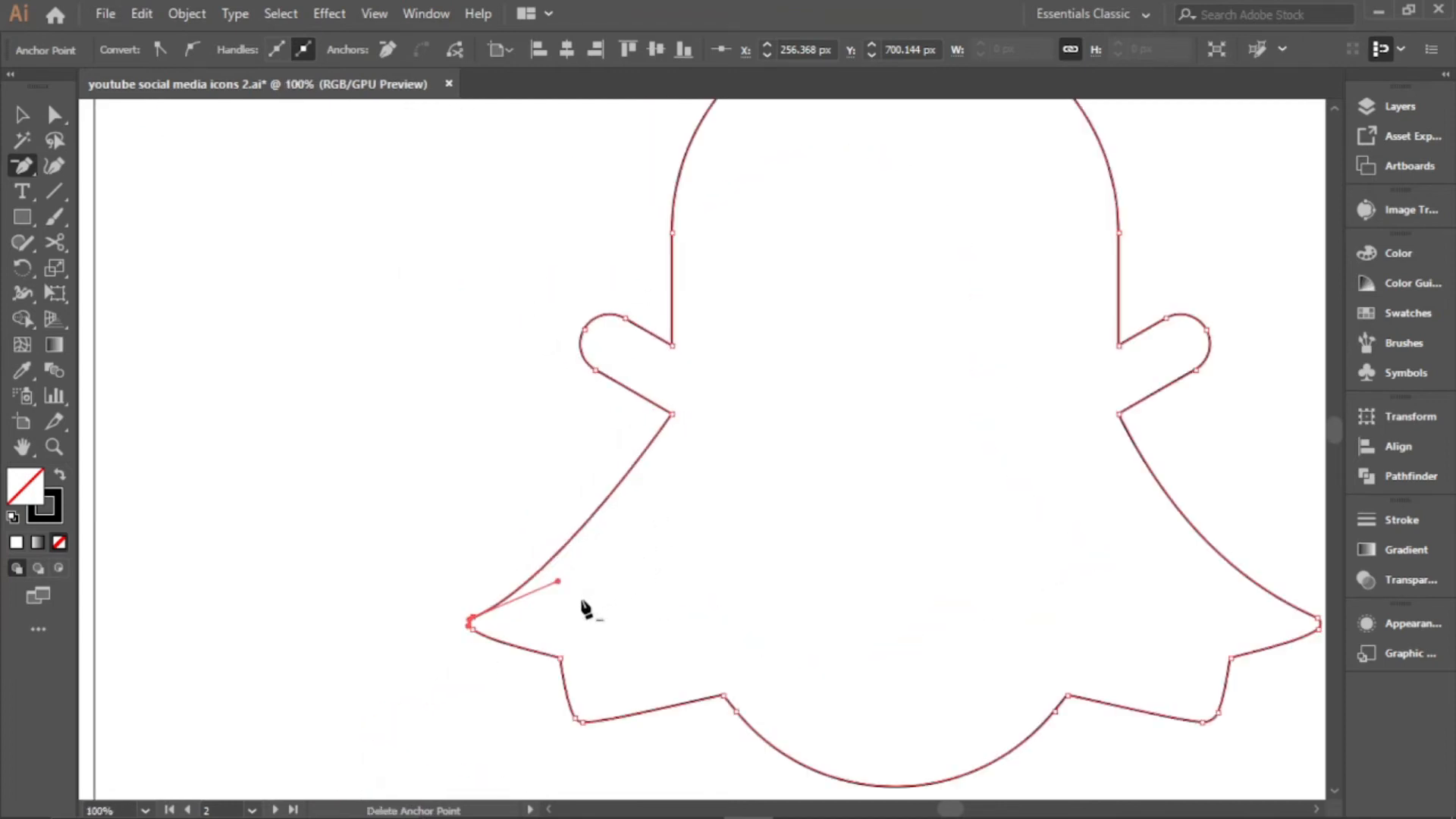
# Extend the direction handle at the left skirt tip with the Anchor Point tool to deepen the curve up to the underarm corner
pyautogui.scroll(2, 567, 603)
pyautogui.click(551, 566)
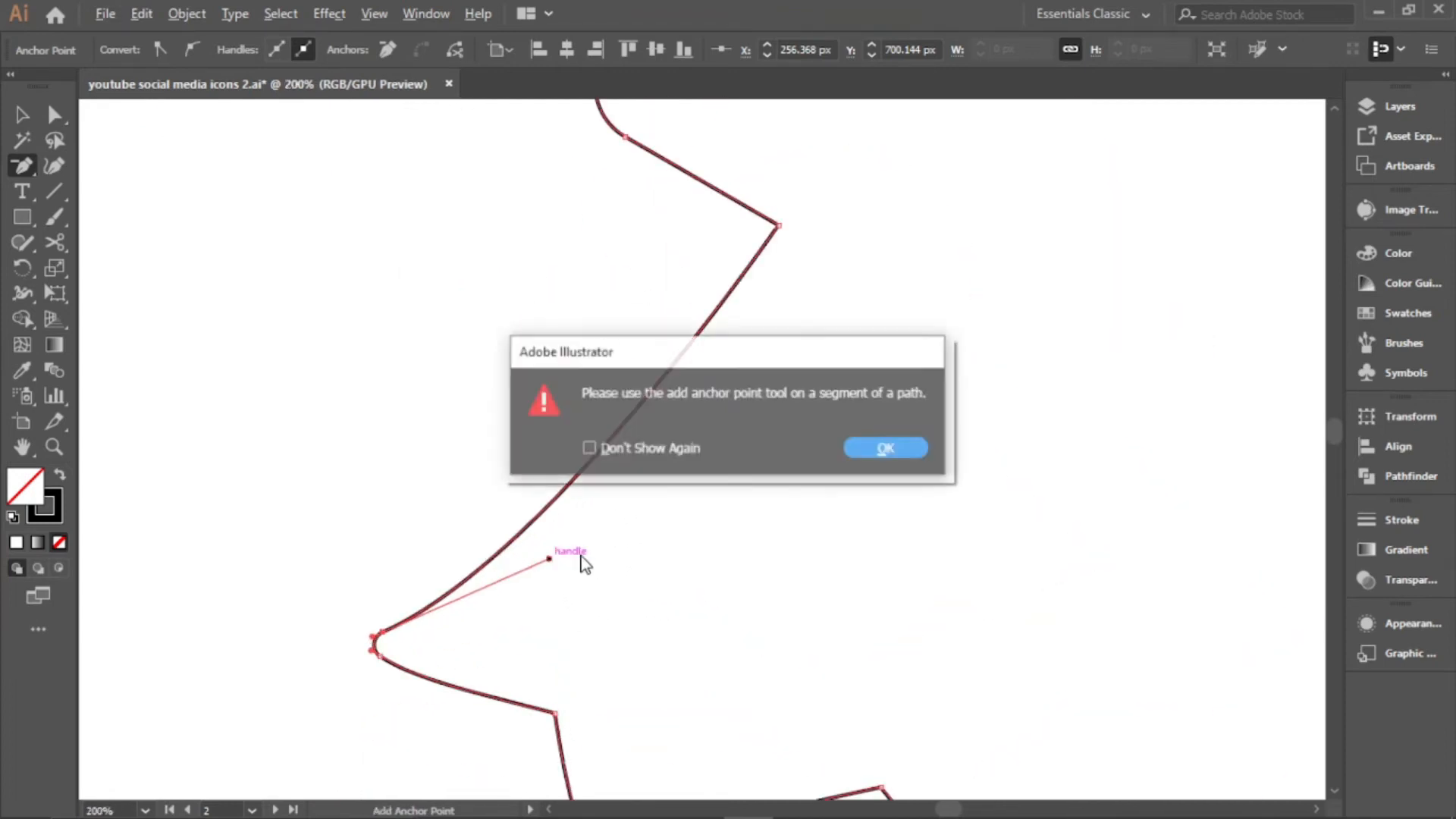
pyautogui.click(885, 448)
pyautogui.click(22, 165)
pyautogui.click(114, 160)
pyautogui.hotkey('shift', 'c')
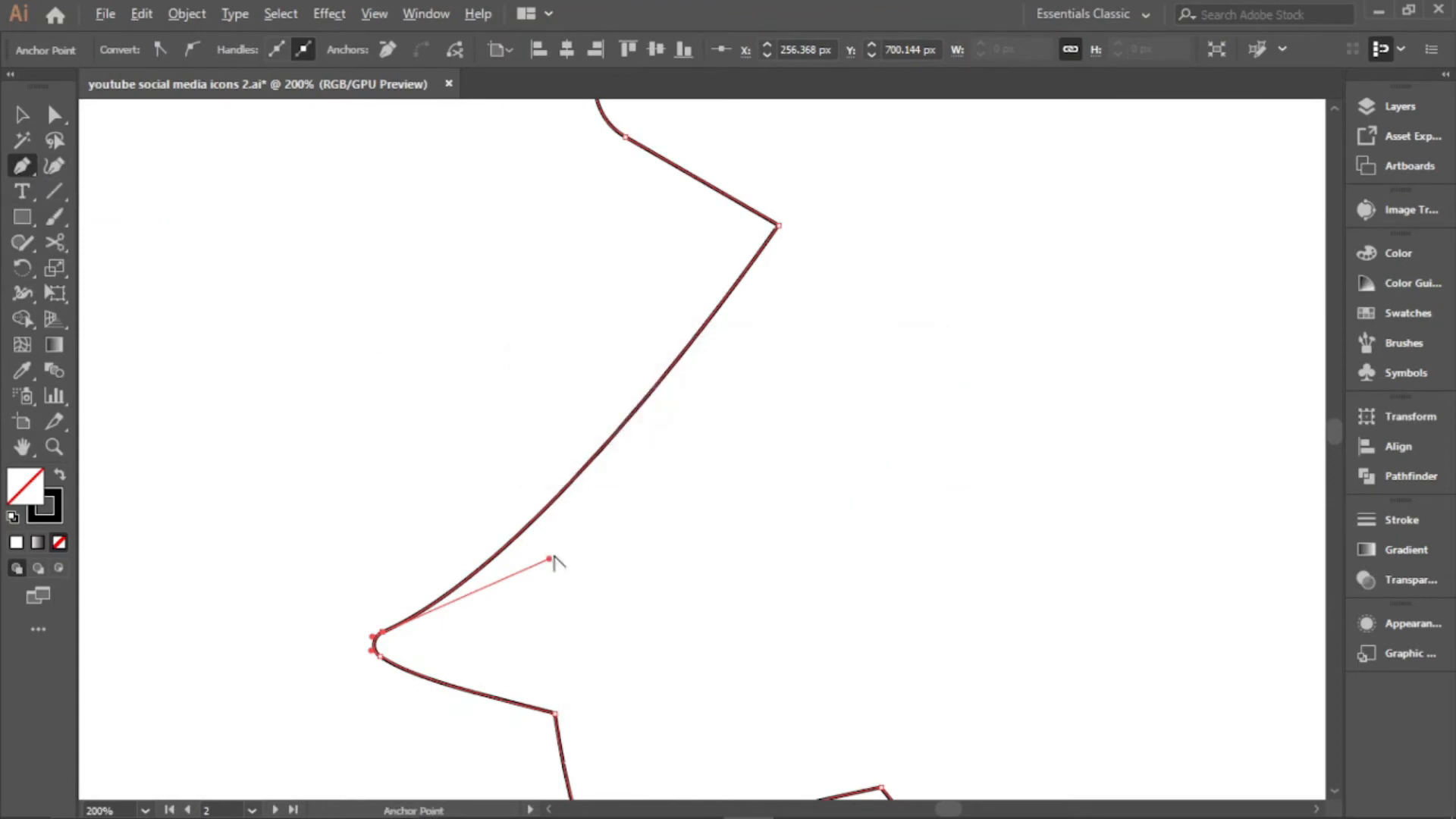
pyautogui.moveTo(550, 559); pyautogui.dragTo(588, 551)
pyautogui.scroll(-2, 667, 546)
pyautogui.press('p')
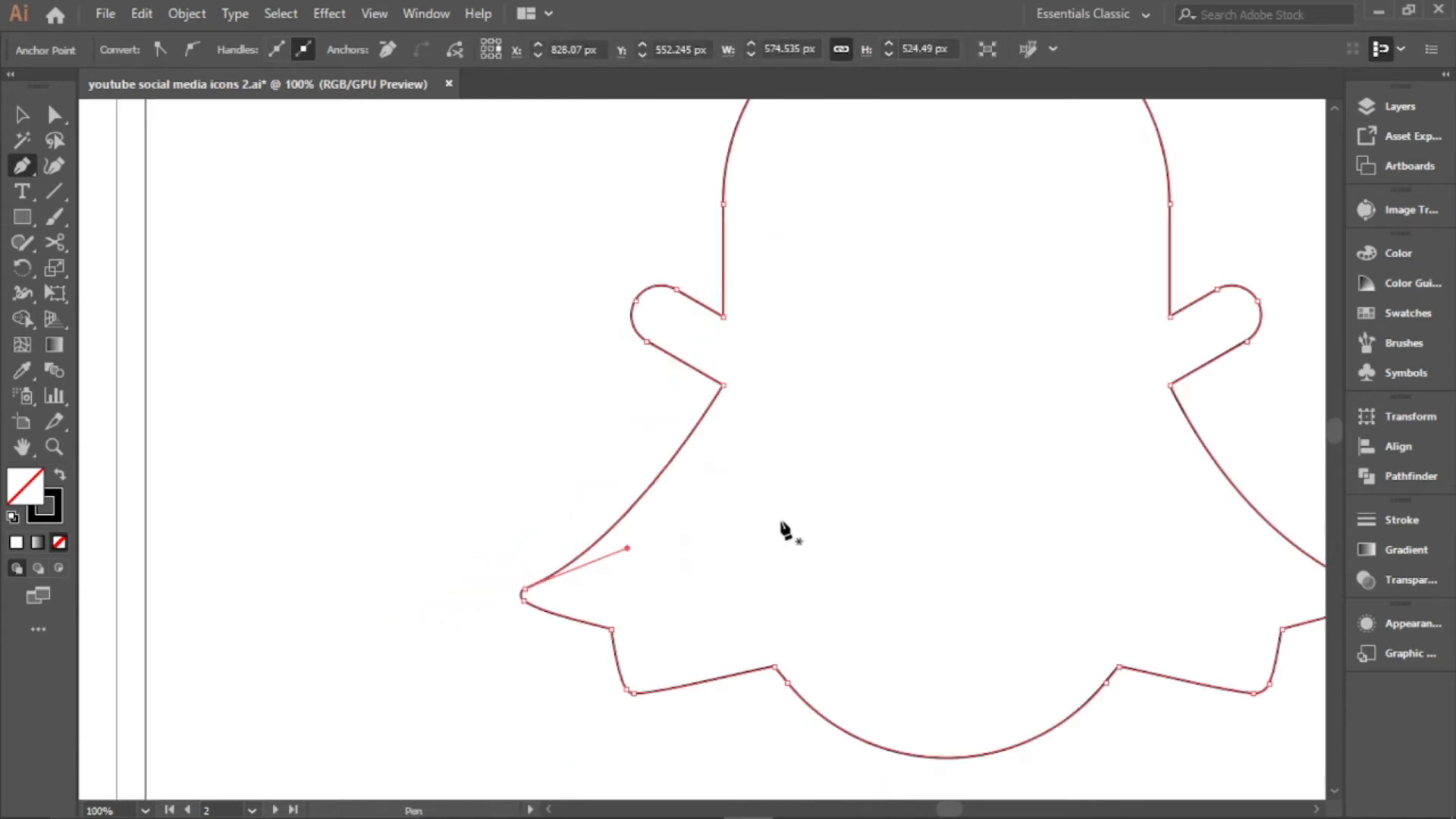
pyautogui.scroll(1, 632, 553)
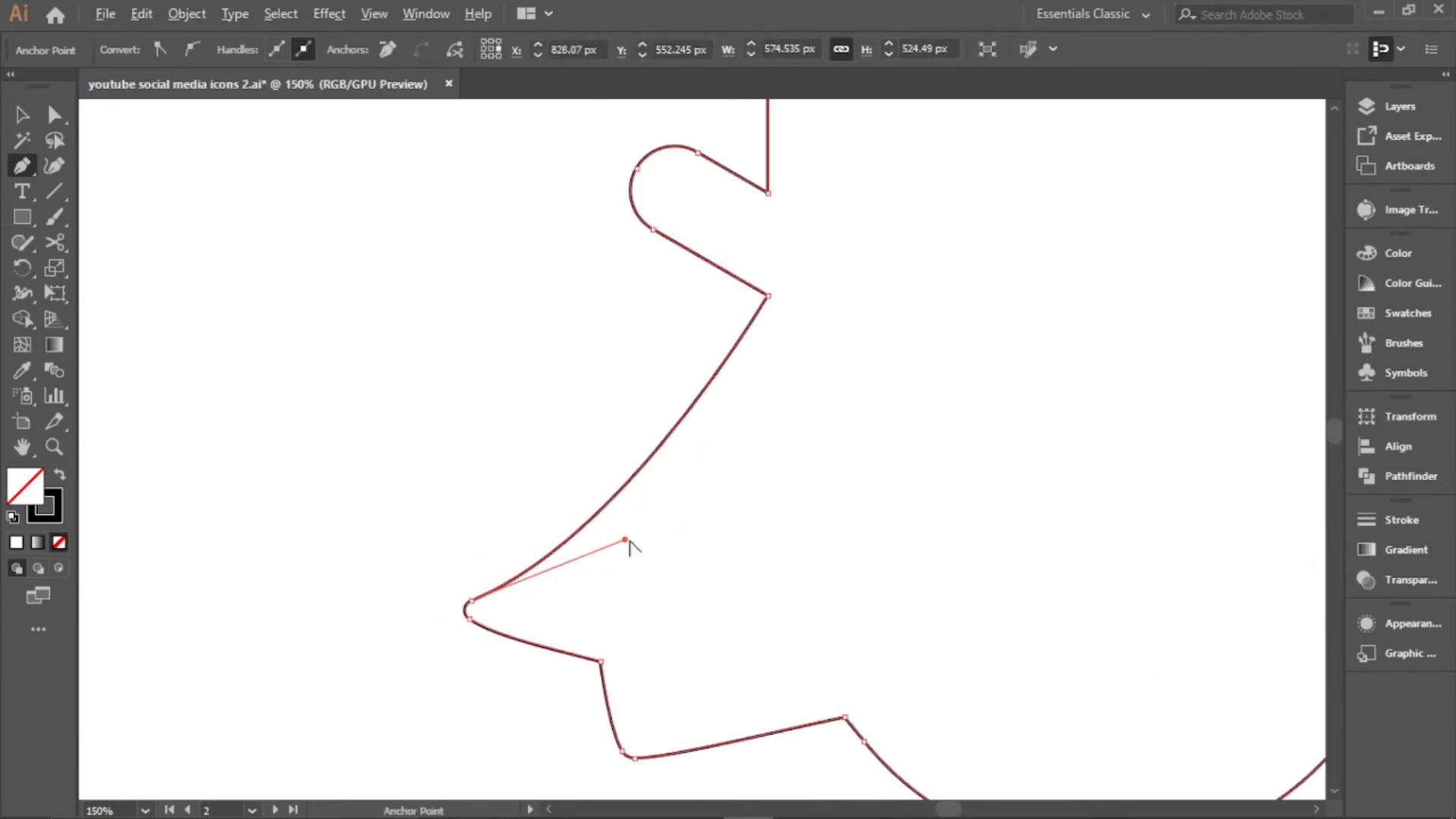
pyautogui.moveTo(628, 541); pyautogui.dragTo(638, 537)
# Select the ghost's left underarm corner with Direct Selection to check for its live corner widget
pyautogui.click(54, 115)
pyautogui.scroll(4, 775, 280)
pyautogui.click(725, 279)
pyautogui.scroll(-5, 709, 292)
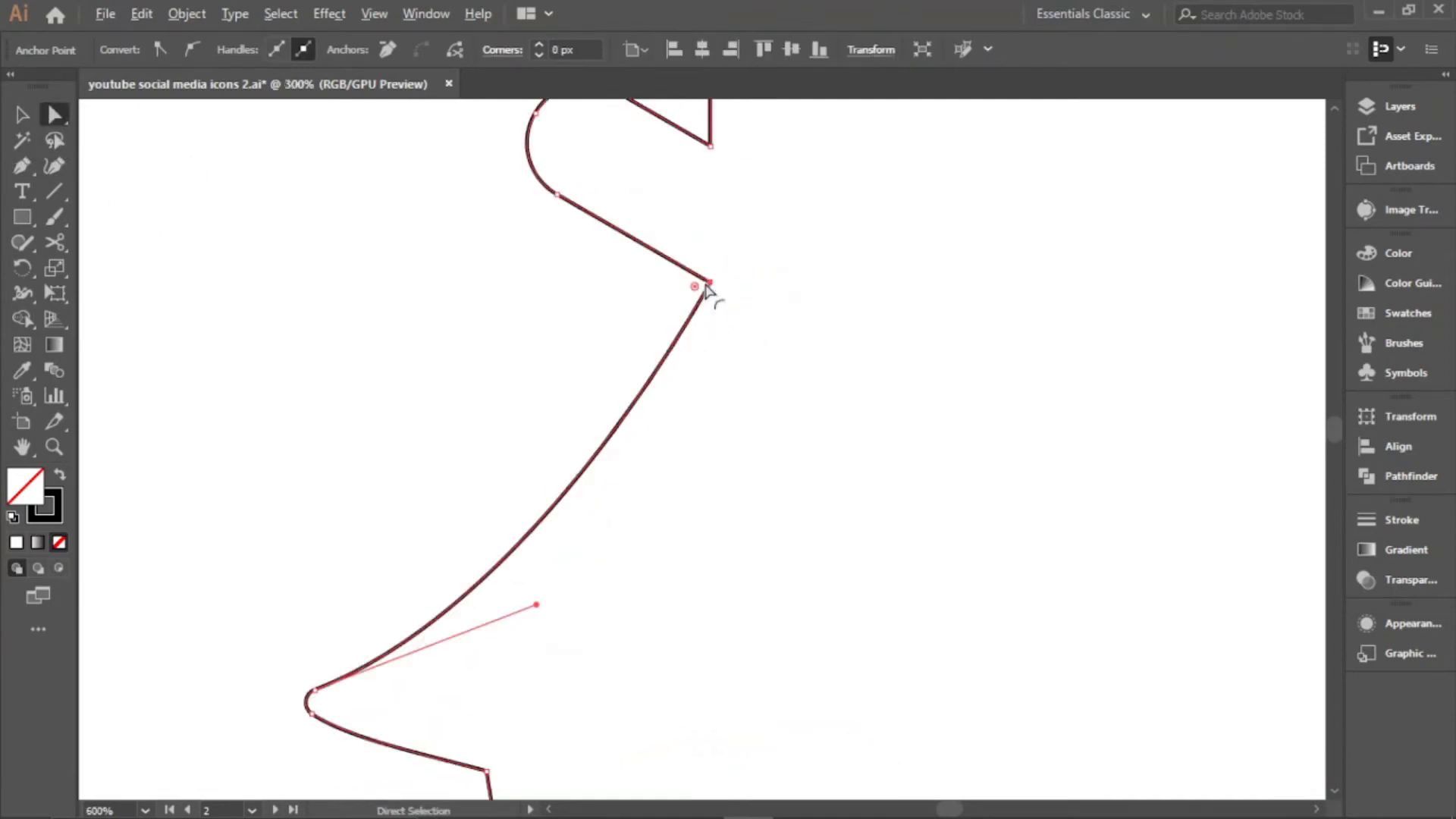
# Remove the surplus anchor at the ghost's right underarm corner with the Delete Anchor Point tool
pyautogui.scroll(2, 986, 326)
pyautogui.scroll(2, 954, 356)
pyautogui.click(920, 350)
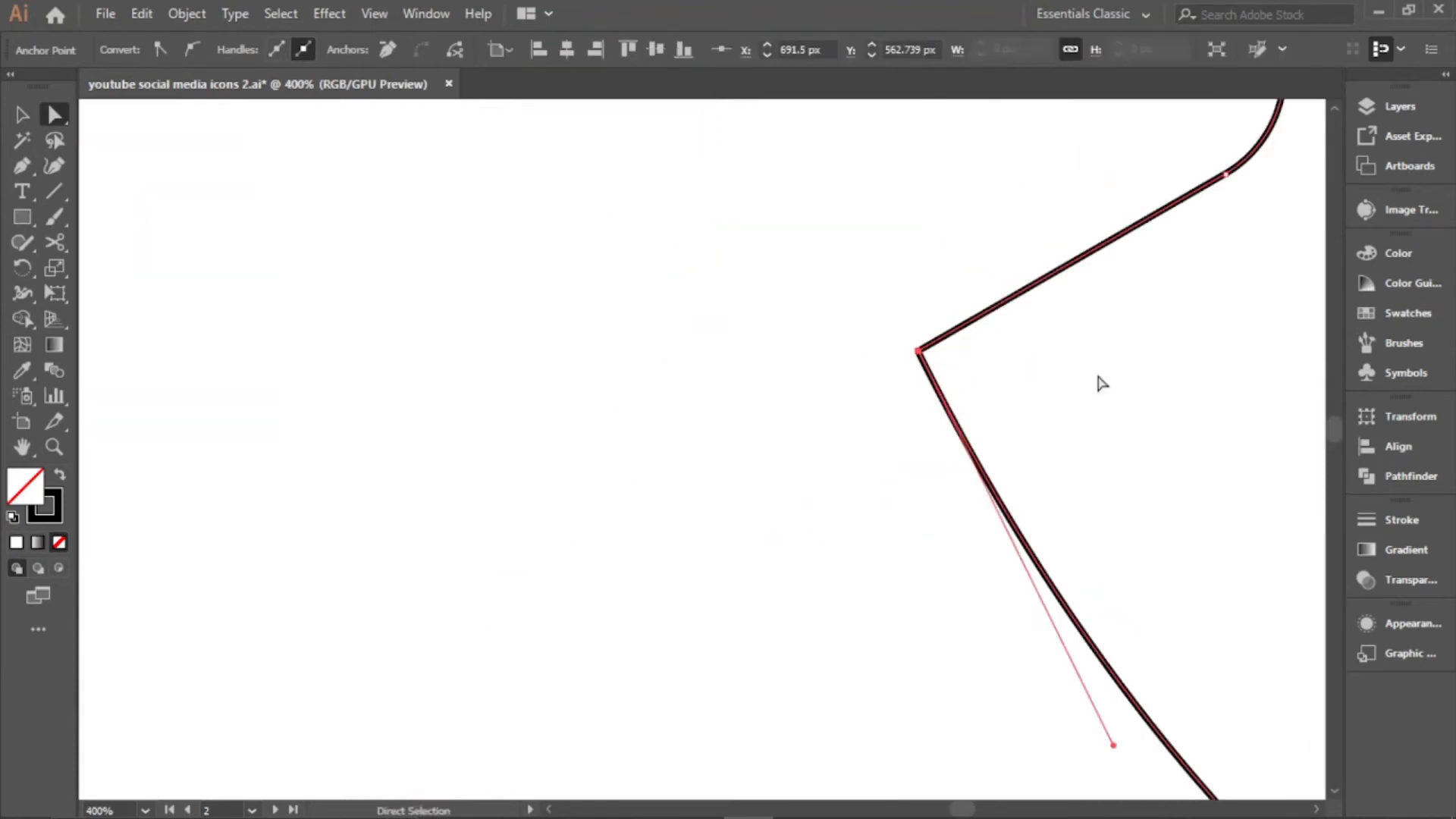
pyautogui.scroll(-3, 880, 367)
pyautogui.scroll(6, 900, 363)
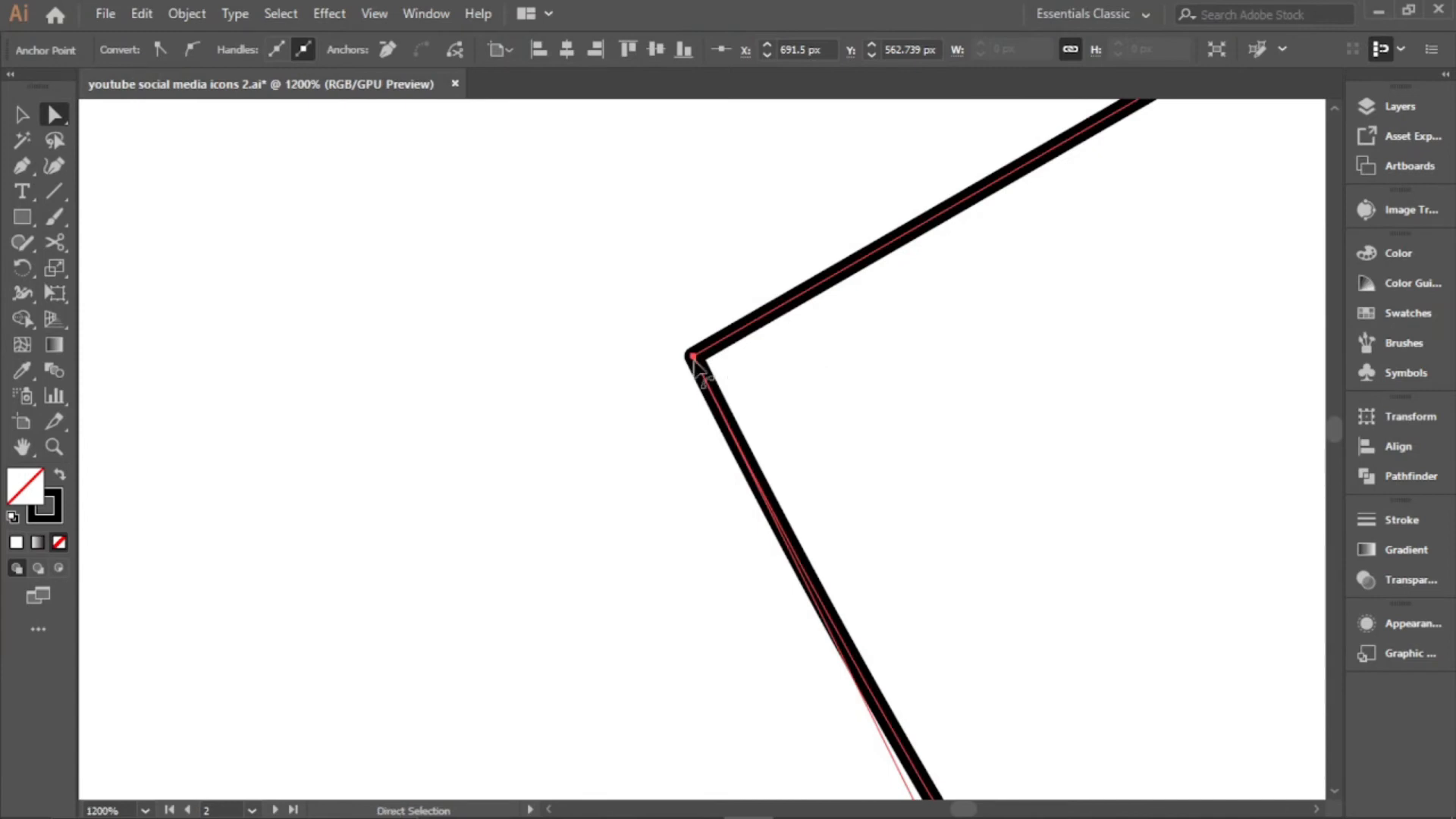
pyautogui.click(22, 169)
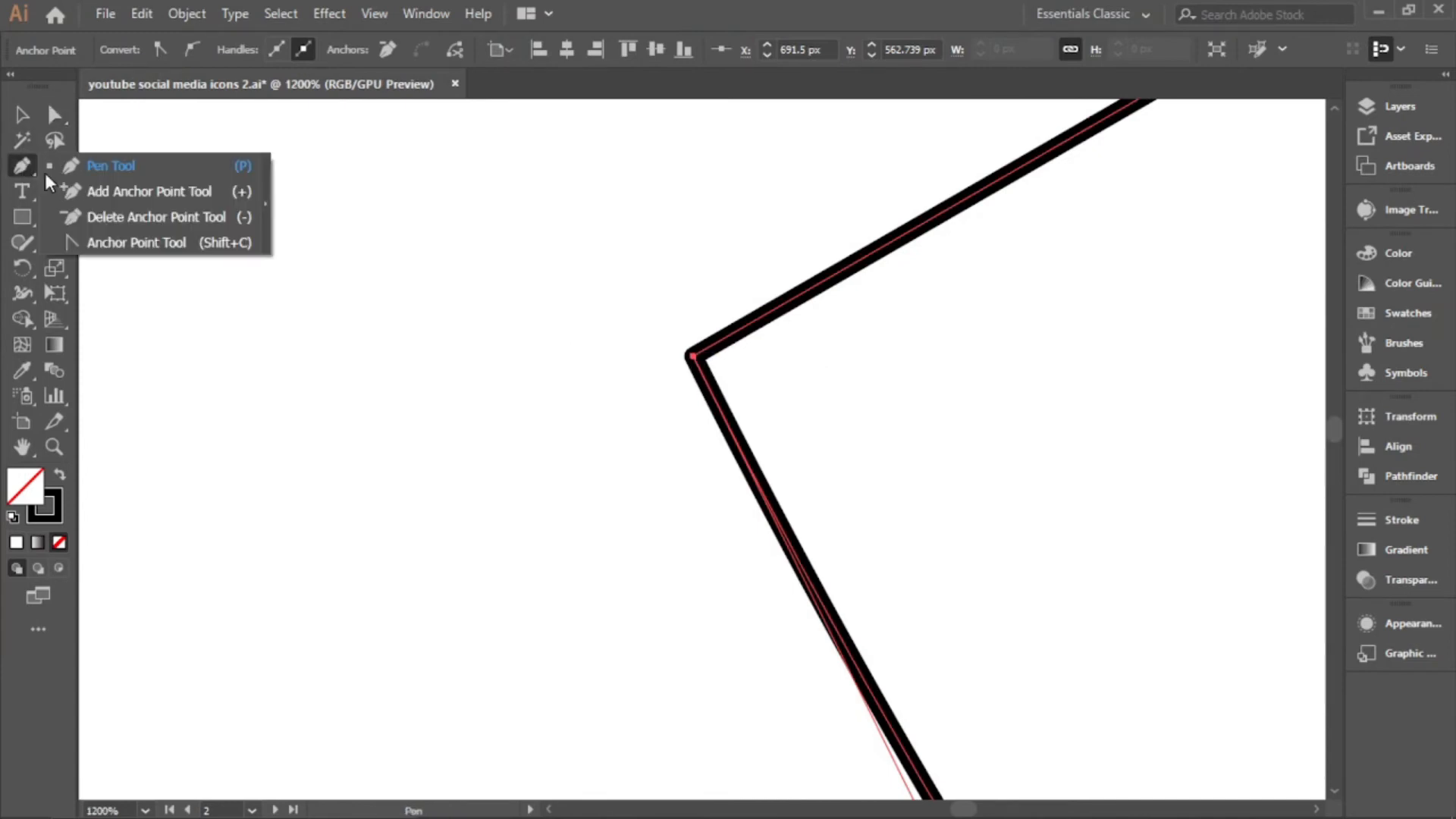
pyautogui.click(82, 215)
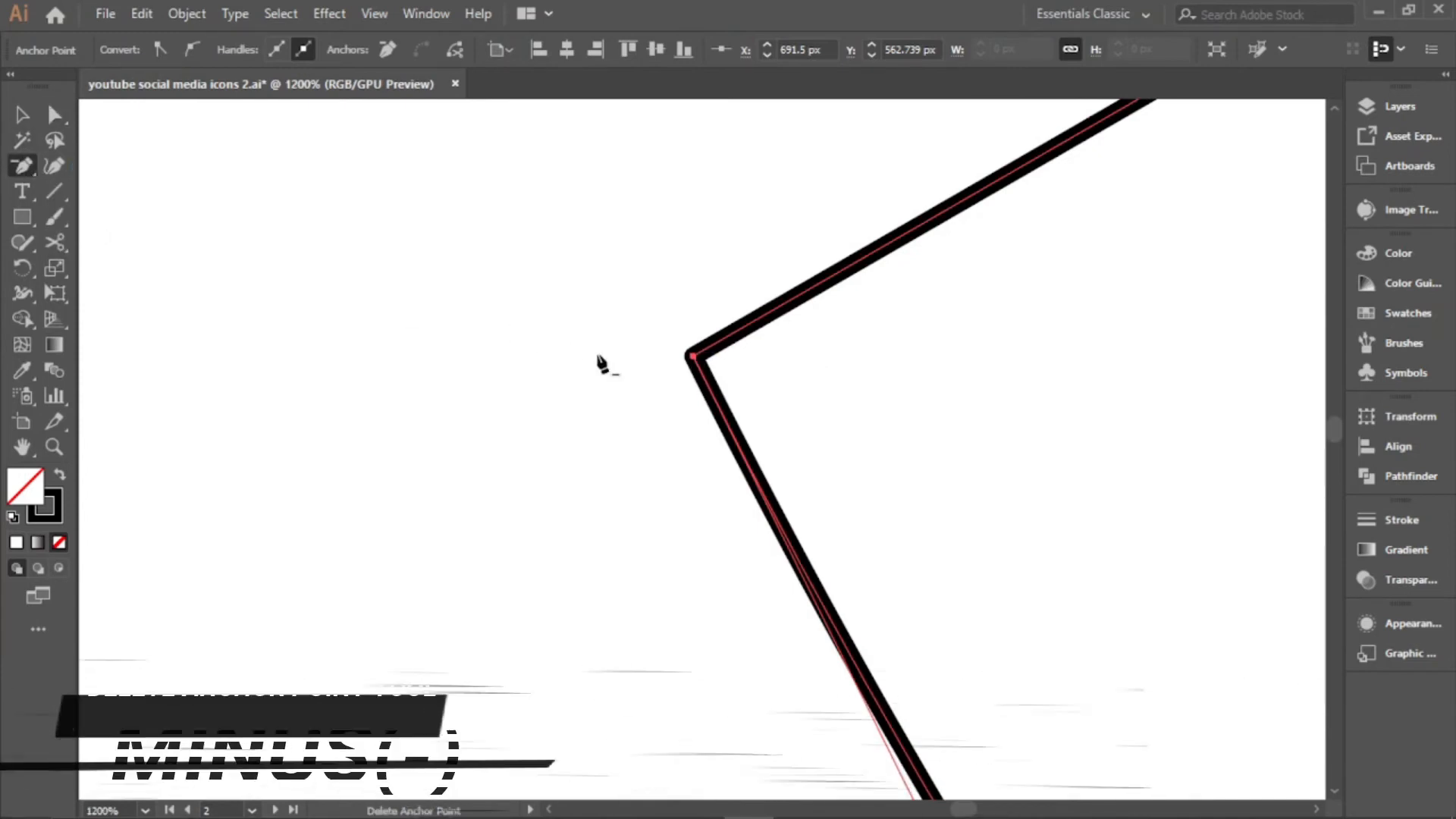
pyautogui.click(692, 358)
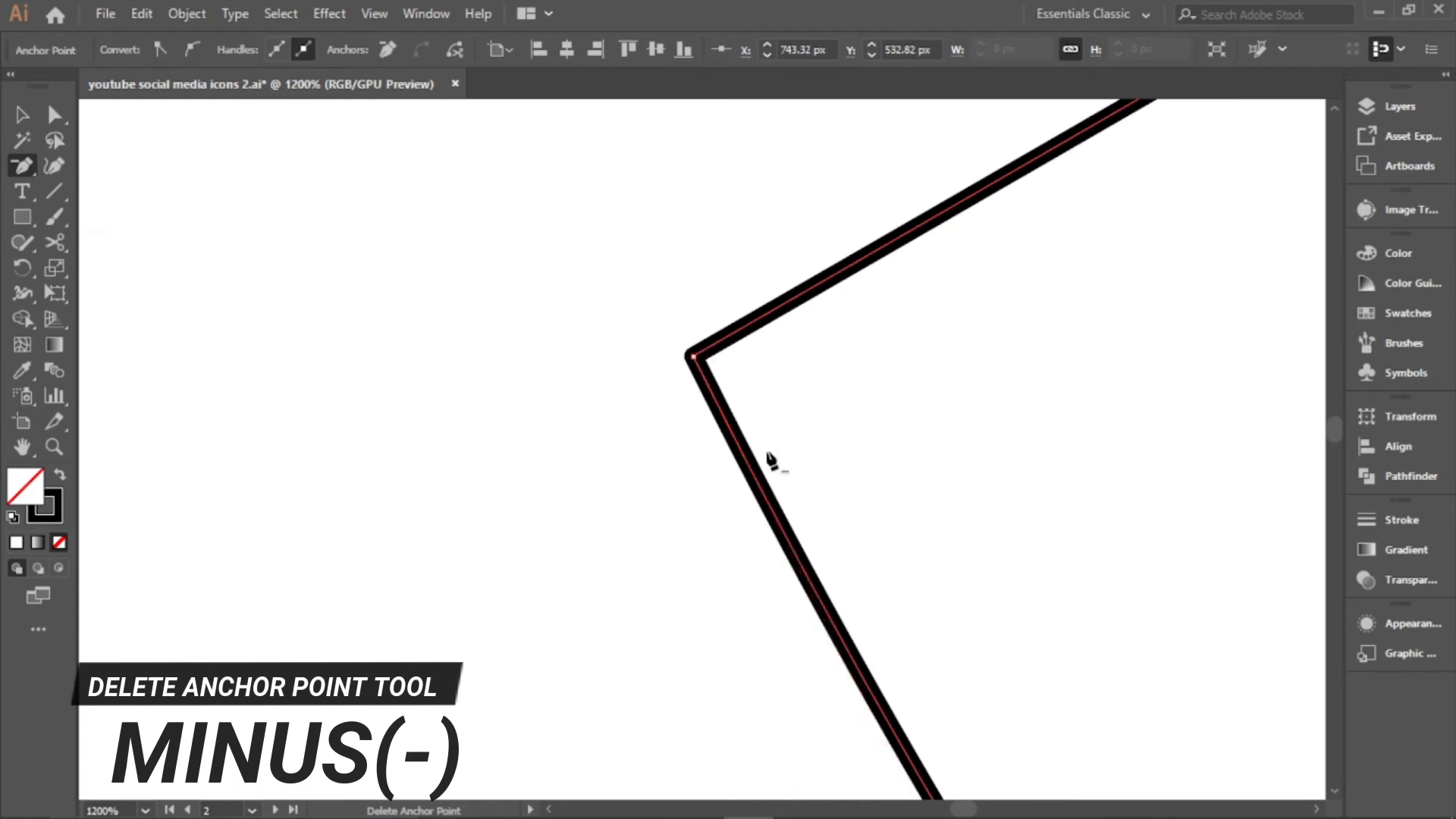
# Select both underarm corners with Direct Selection, round them together to about 14 px with the live corner widget, and deselect the outline
pyautogui.click(54, 114)
pyautogui.moveTo(694, 357); pyautogui.dragTo(697, 366)
pyautogui.scroll(-4, 926, 510)
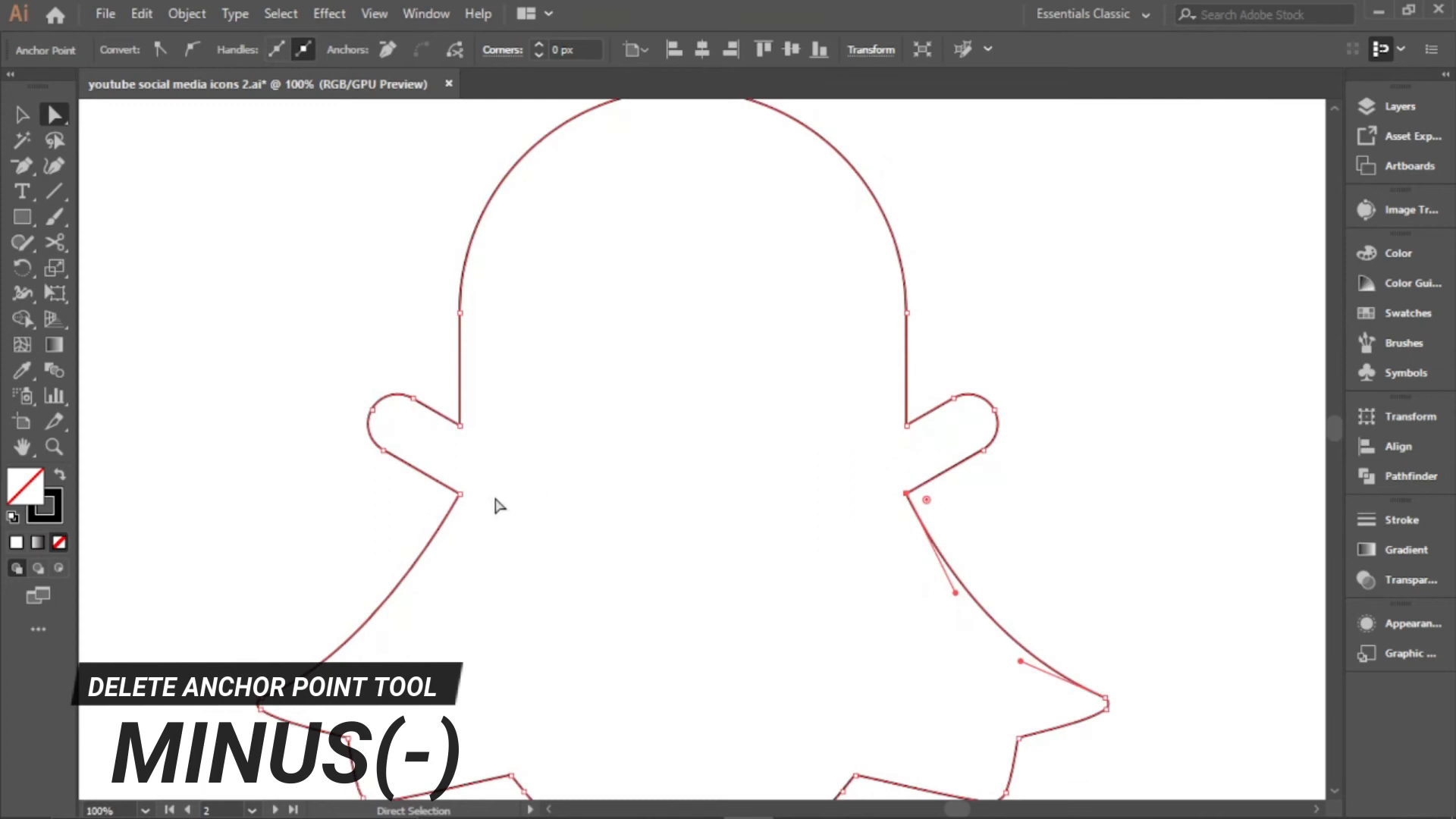
pyautogui.keyDown('shift'); pyautogui.click(459, 494); pyautogui.keyUp('shift')
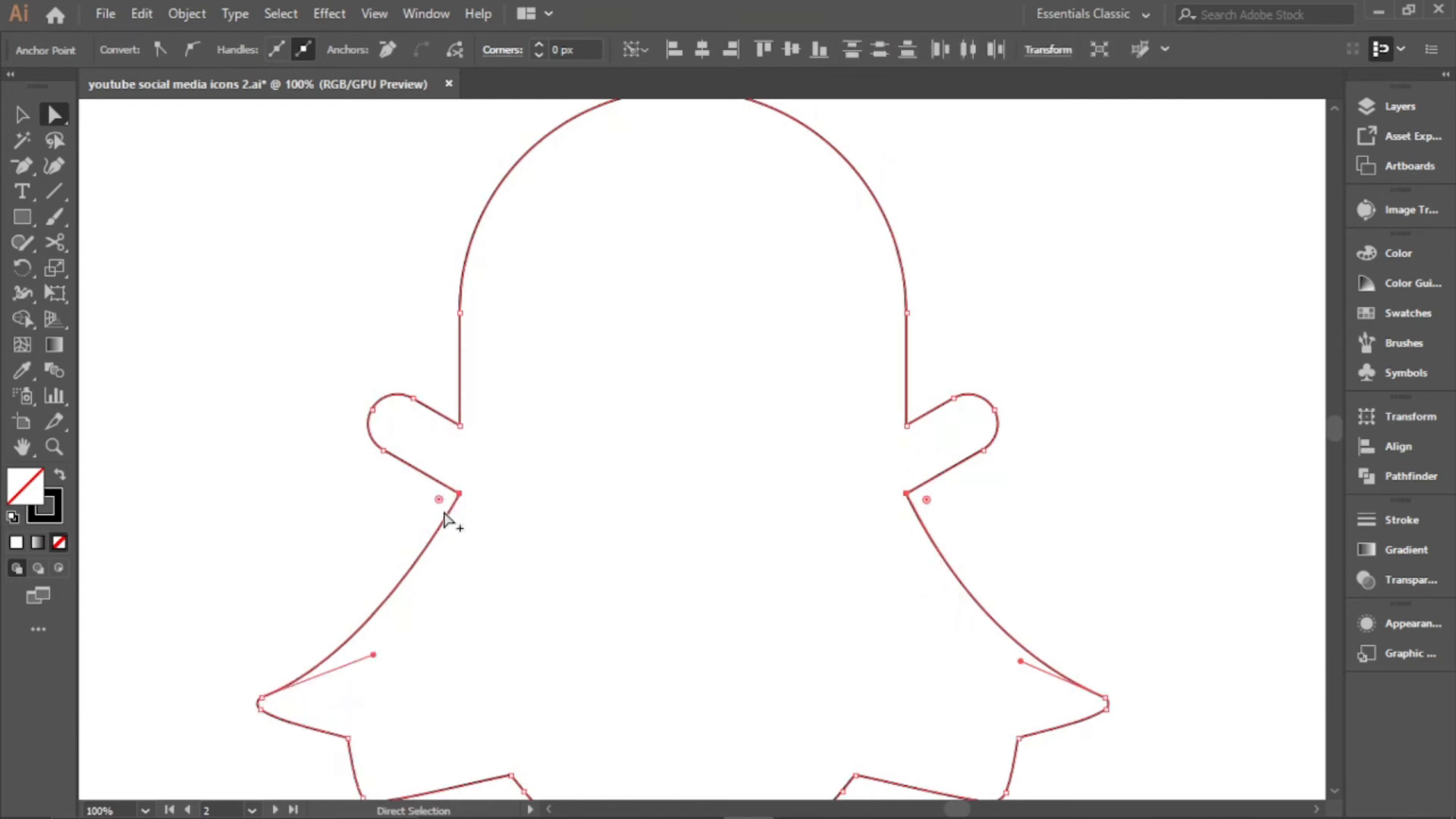
pyautogui.scroll(2, 445, 513)
pyautogui.moveTo(457, 488); pyautogui.dragTo(425, 494)
pyautogui.scroll(-1, 549, 480)
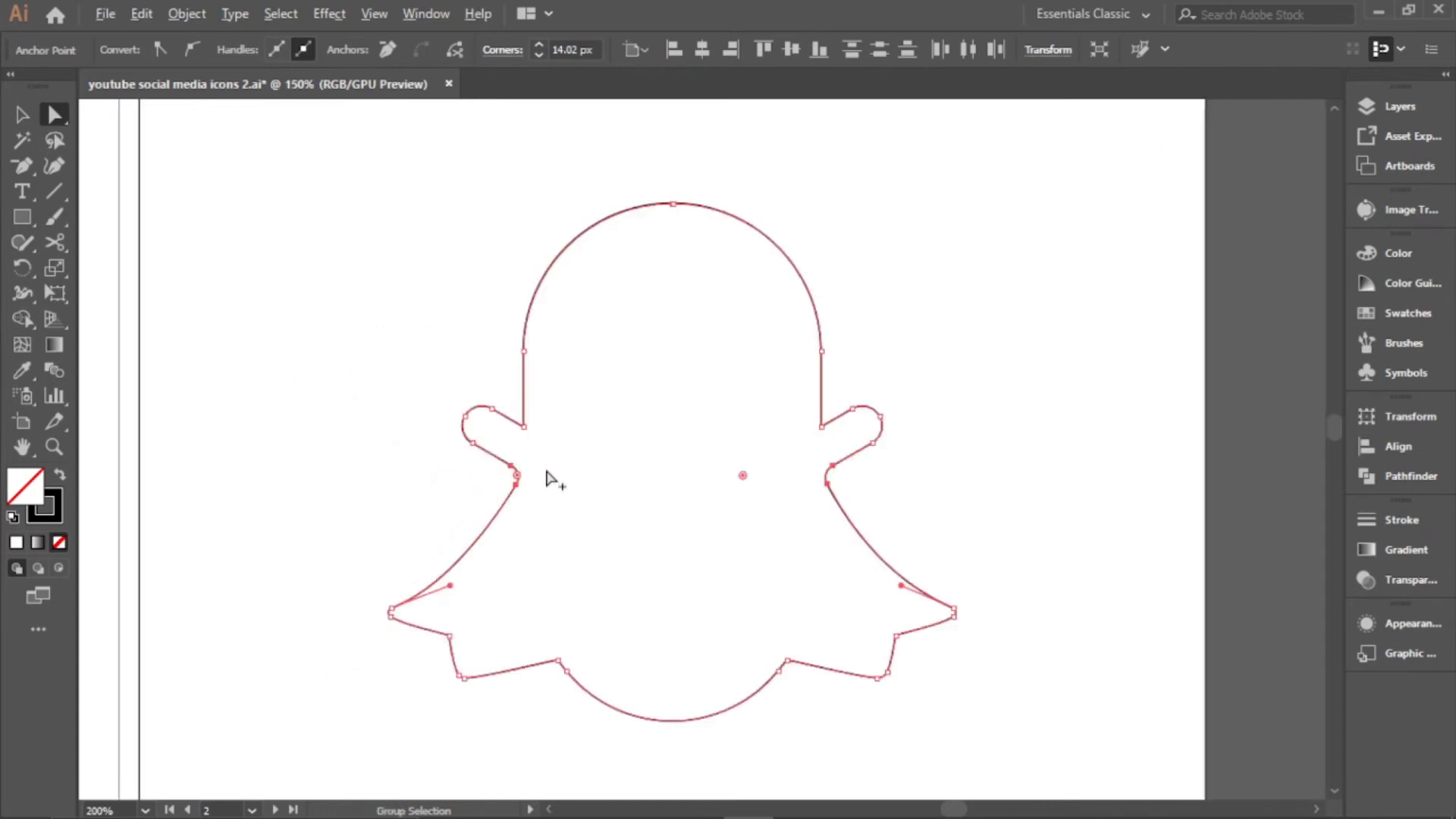
pyautogui.scroll(-2, 547, 479)
pyautogui.click(586, 523)
pyautogui.moveTo(618, 534); pyautogui.dragTo(699, 506)
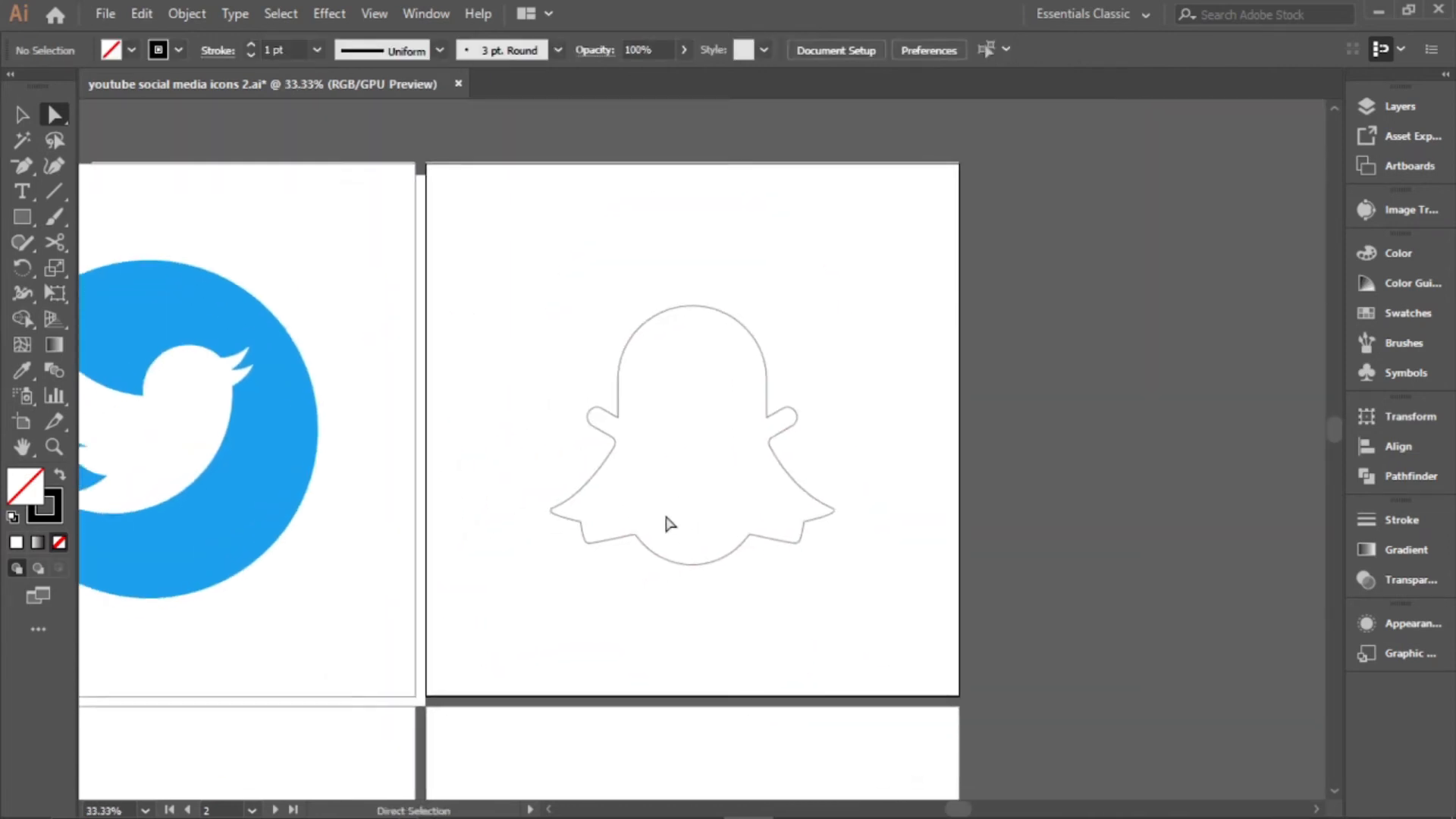
# Select the whole ghost outline with the Selection tool
pyautogui.scroll(2, 669, 524)
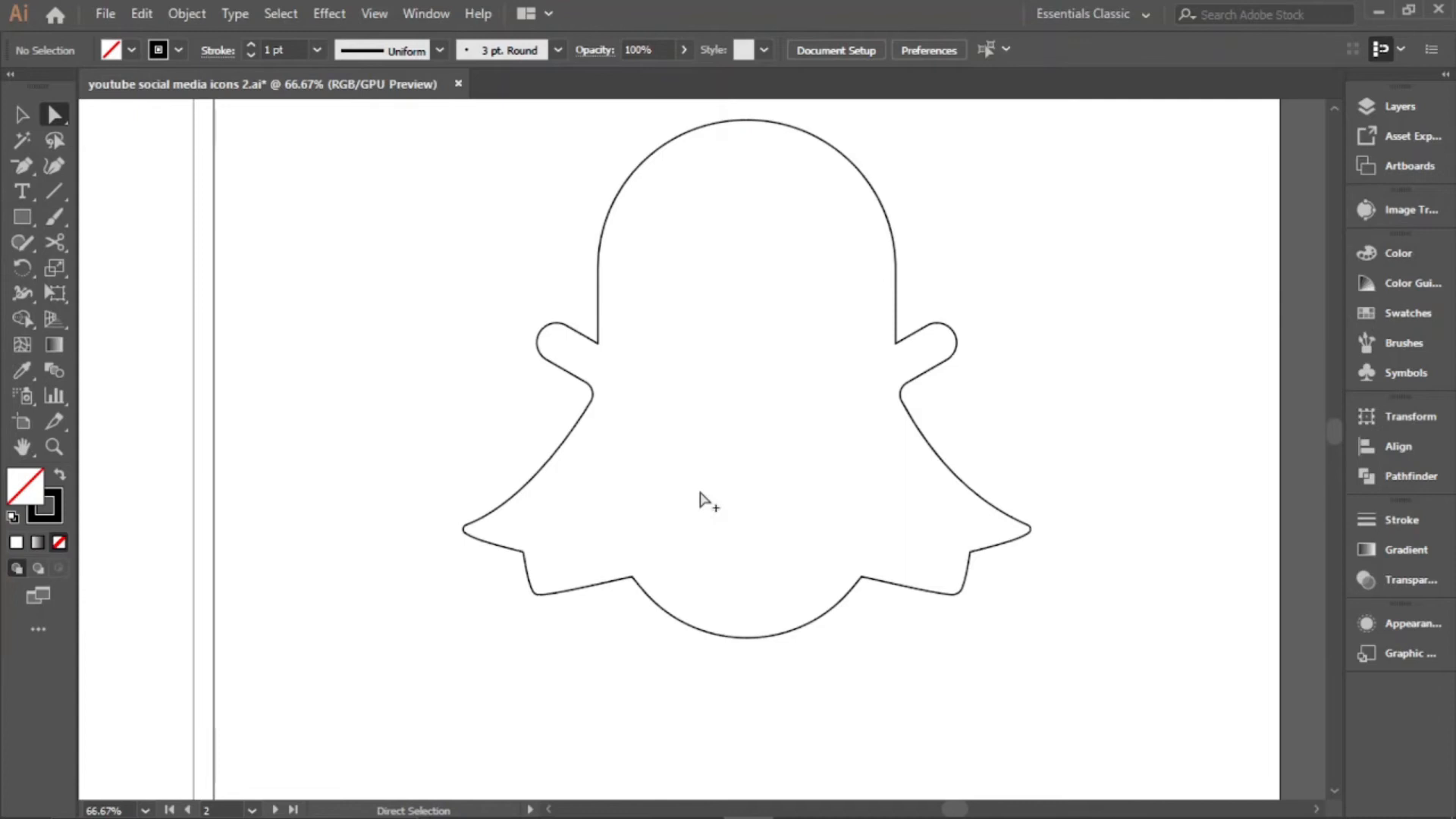
pyautogui.scroll(-2, 699, 500)
pyautogui.scroll(1, 698, 498)
pyautogui.click(22, 118)
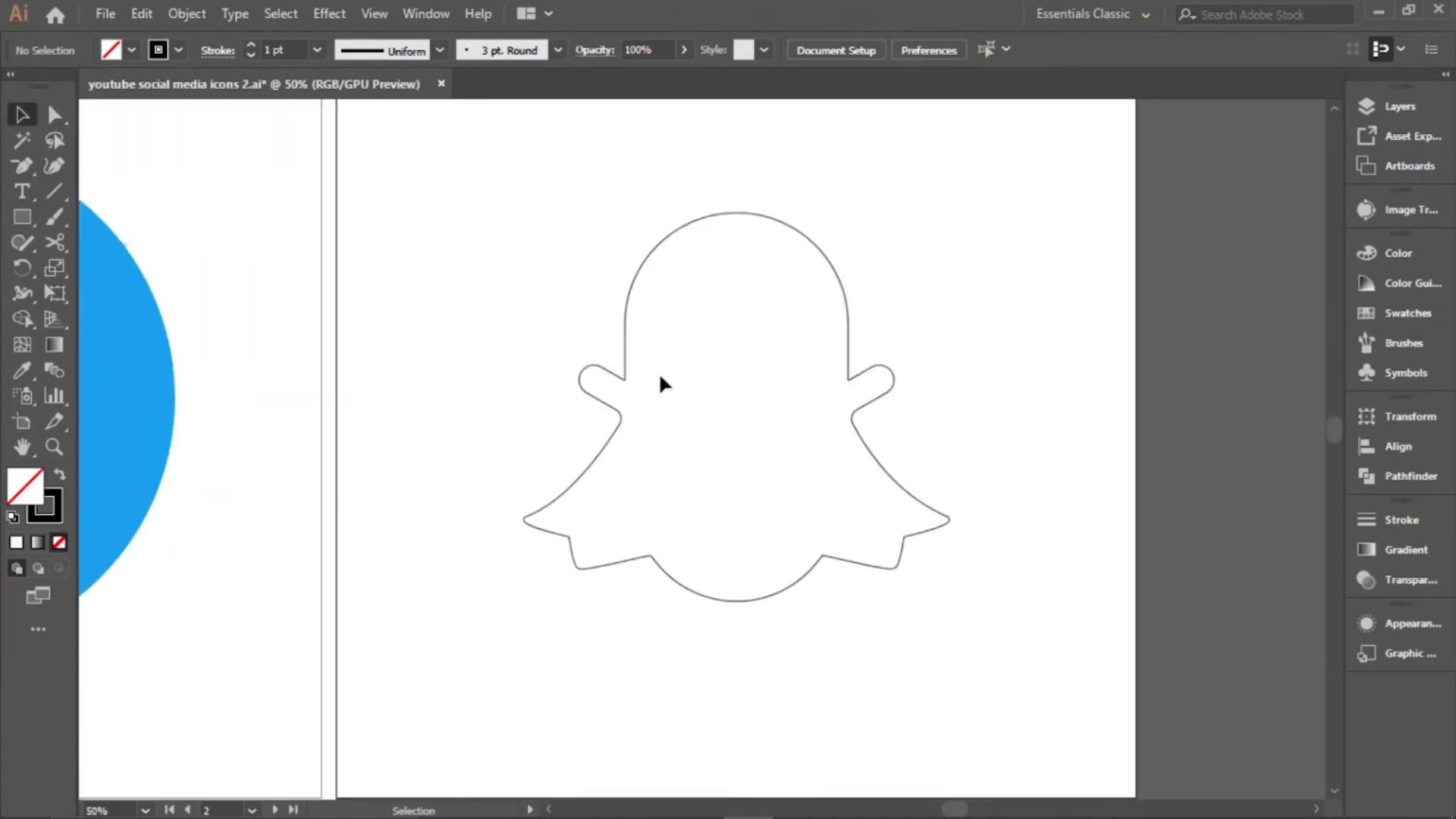
pyautogui.click(633, 361)
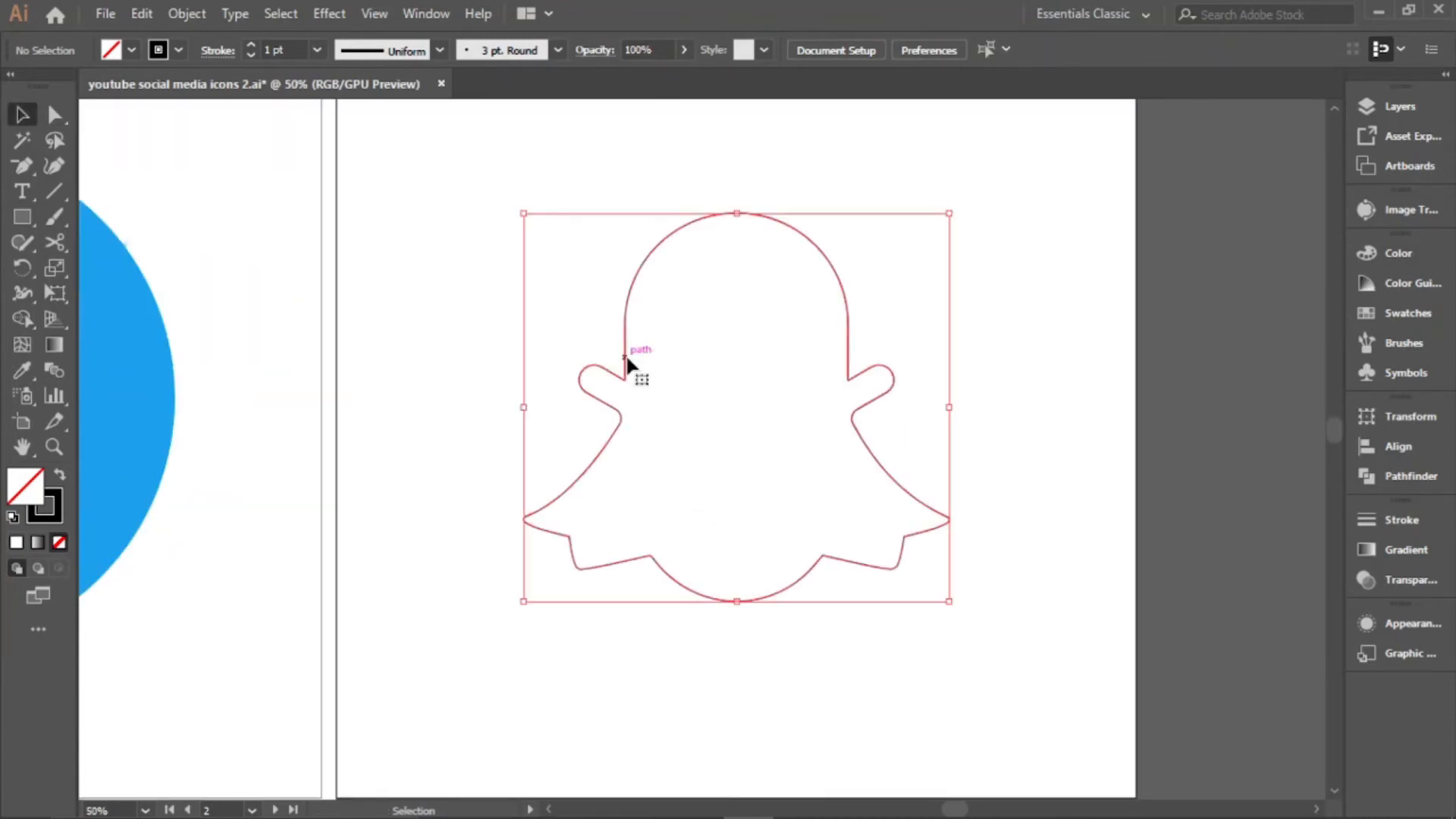
# Set the ghost outline's stroke weight to 12 pt
pyautogui.click(251, 46)
pyautogui.click(251, 46)
pyautogui.click(251, 46)
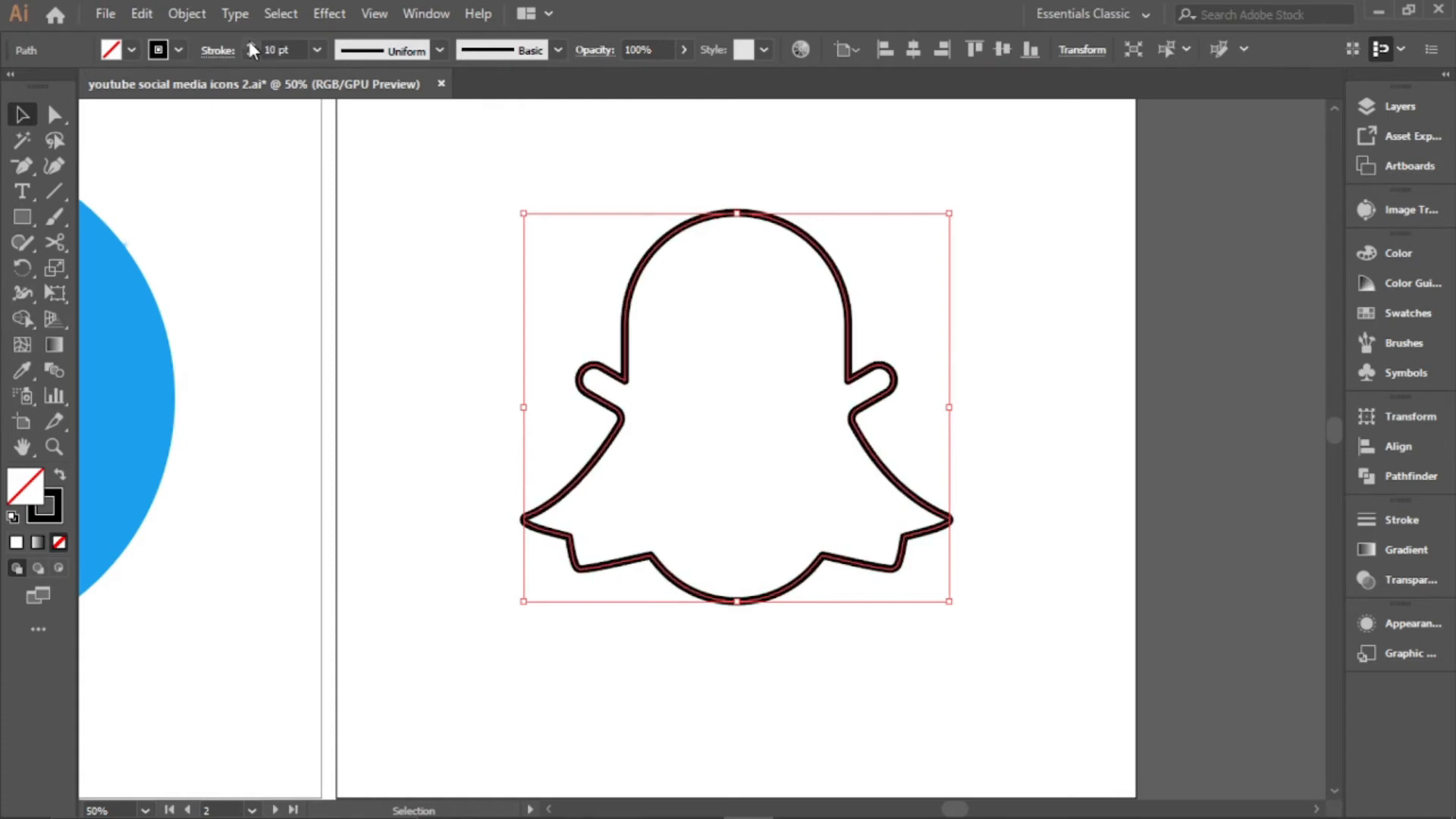
pyautogui.scroll(-1, 712, 370)
pyautogui.click(524, 359)
pyautogui.scroll(1, 524, 358)
pyautogui.click(716, 430)
pyautogui.click(251, 44)
pyautogui.click(251, 45)
pyautogui.click(802, 428)
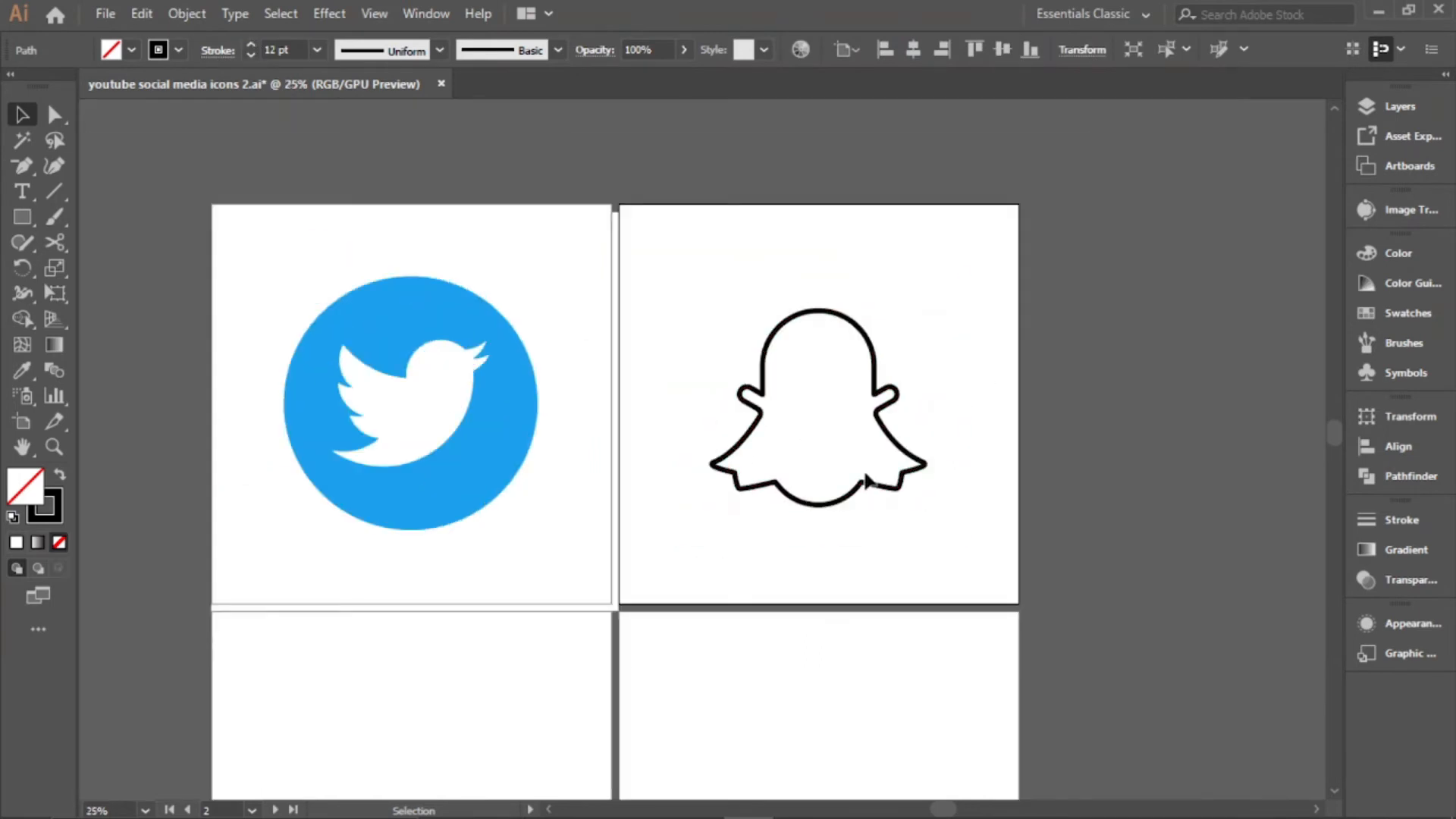
pyautogui.moveTo(16, 215); pyautogui.dragTo(87, 267)
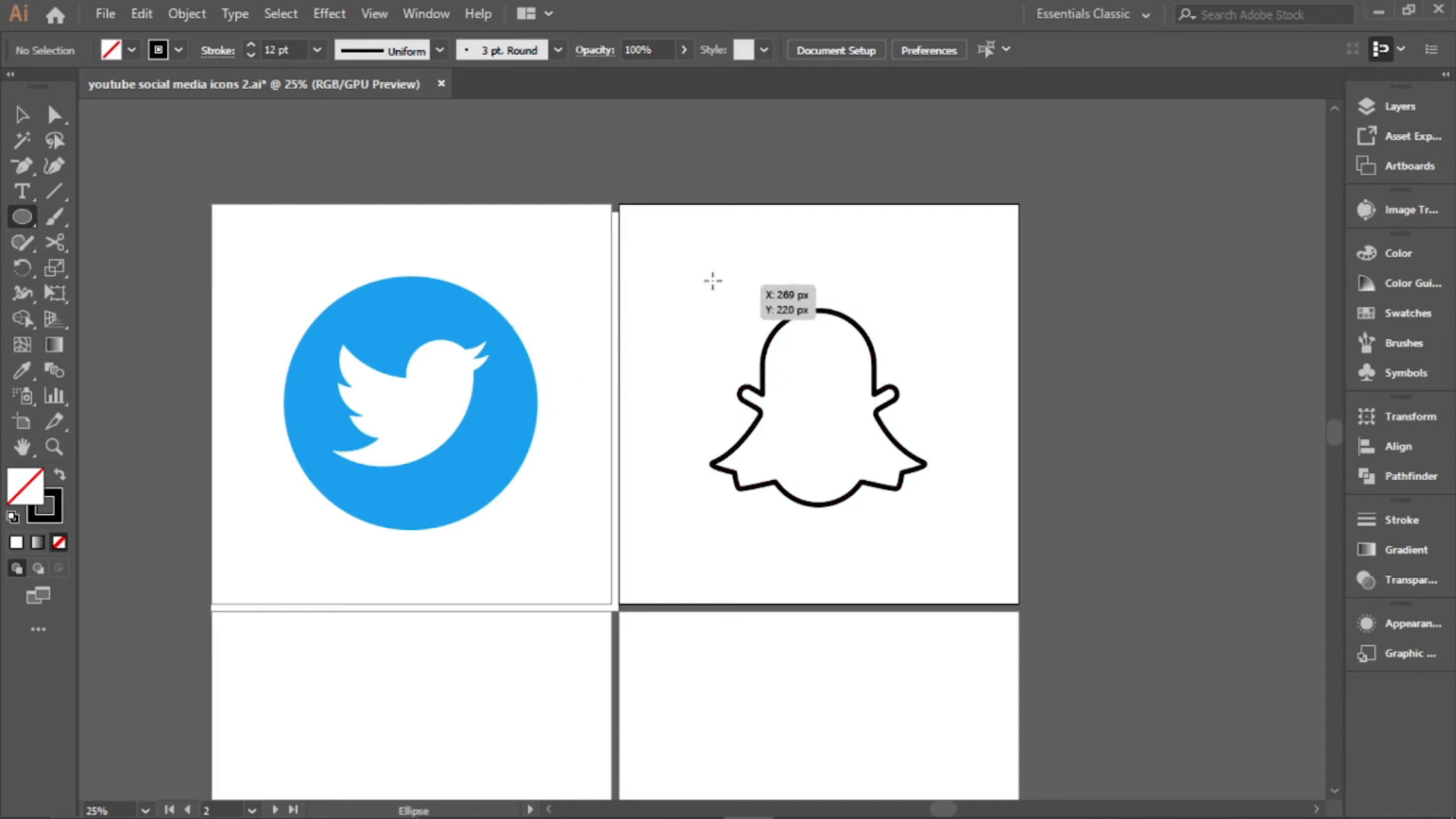
pyautogui.moveTo(666, 256); pyautogui.dragTo(963, 588)
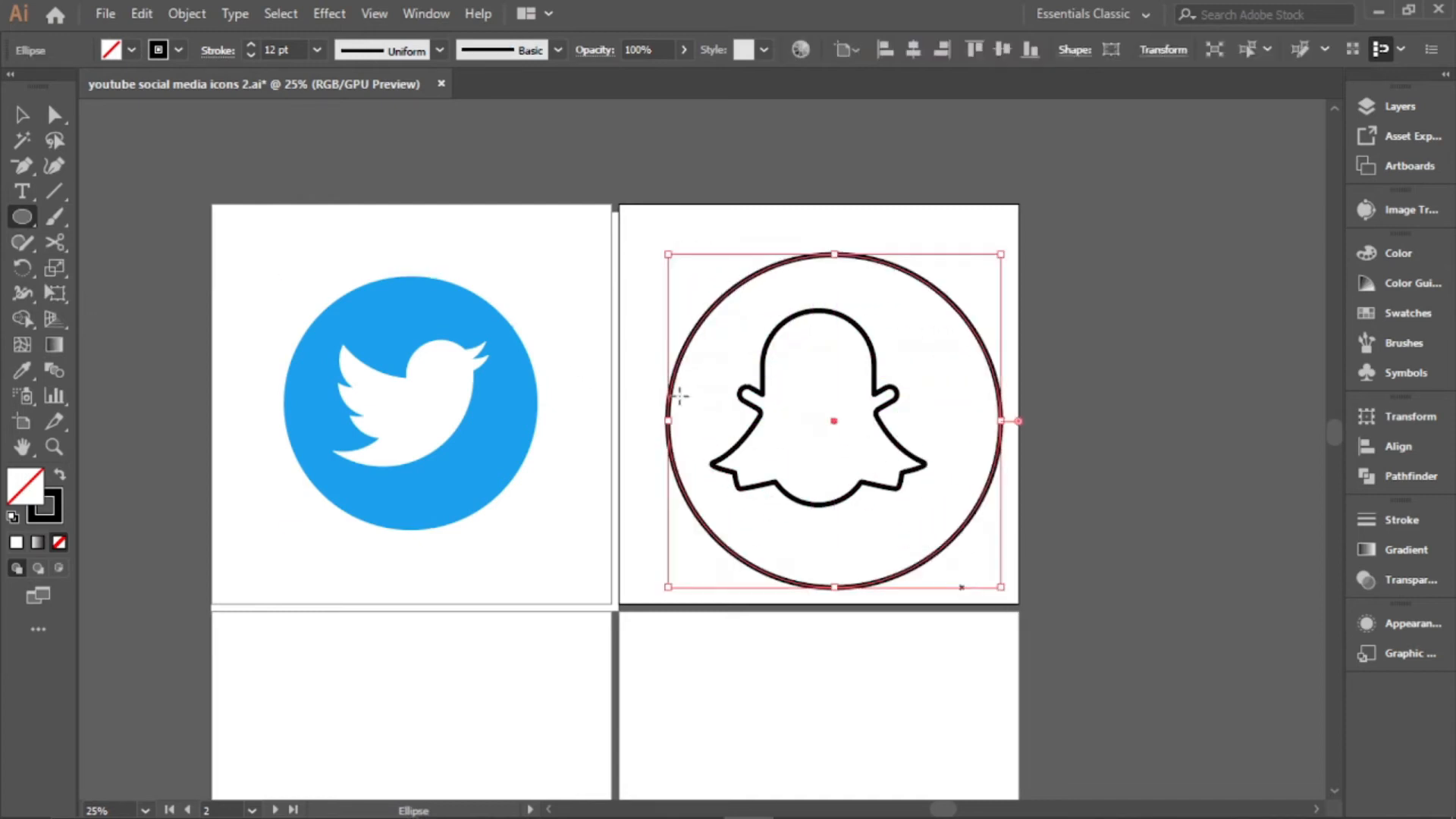
pyautogui.click(23, 115)
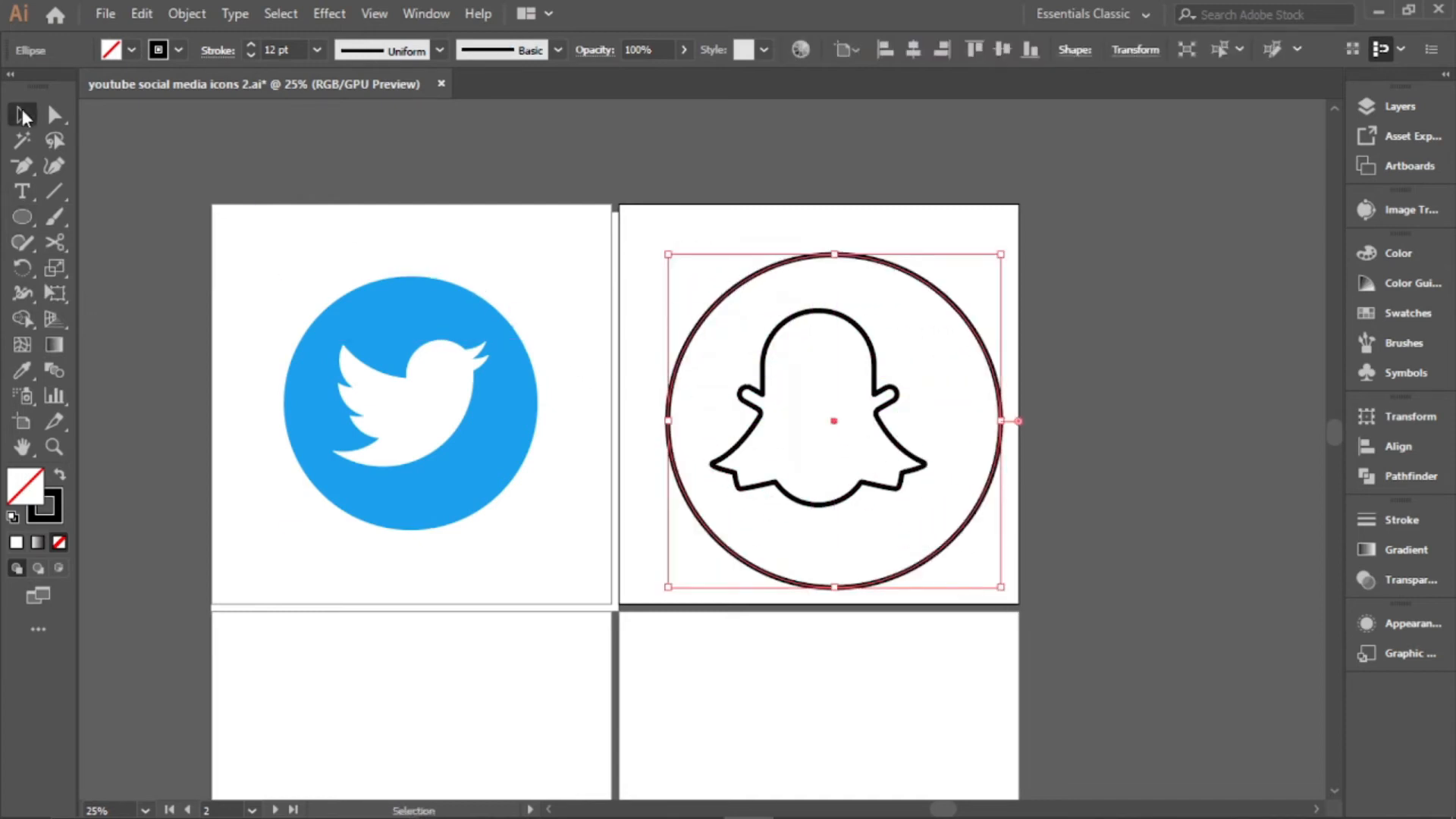
pyautogui.click(907, 54)
pyautogui.scroll(1, 990, 372)
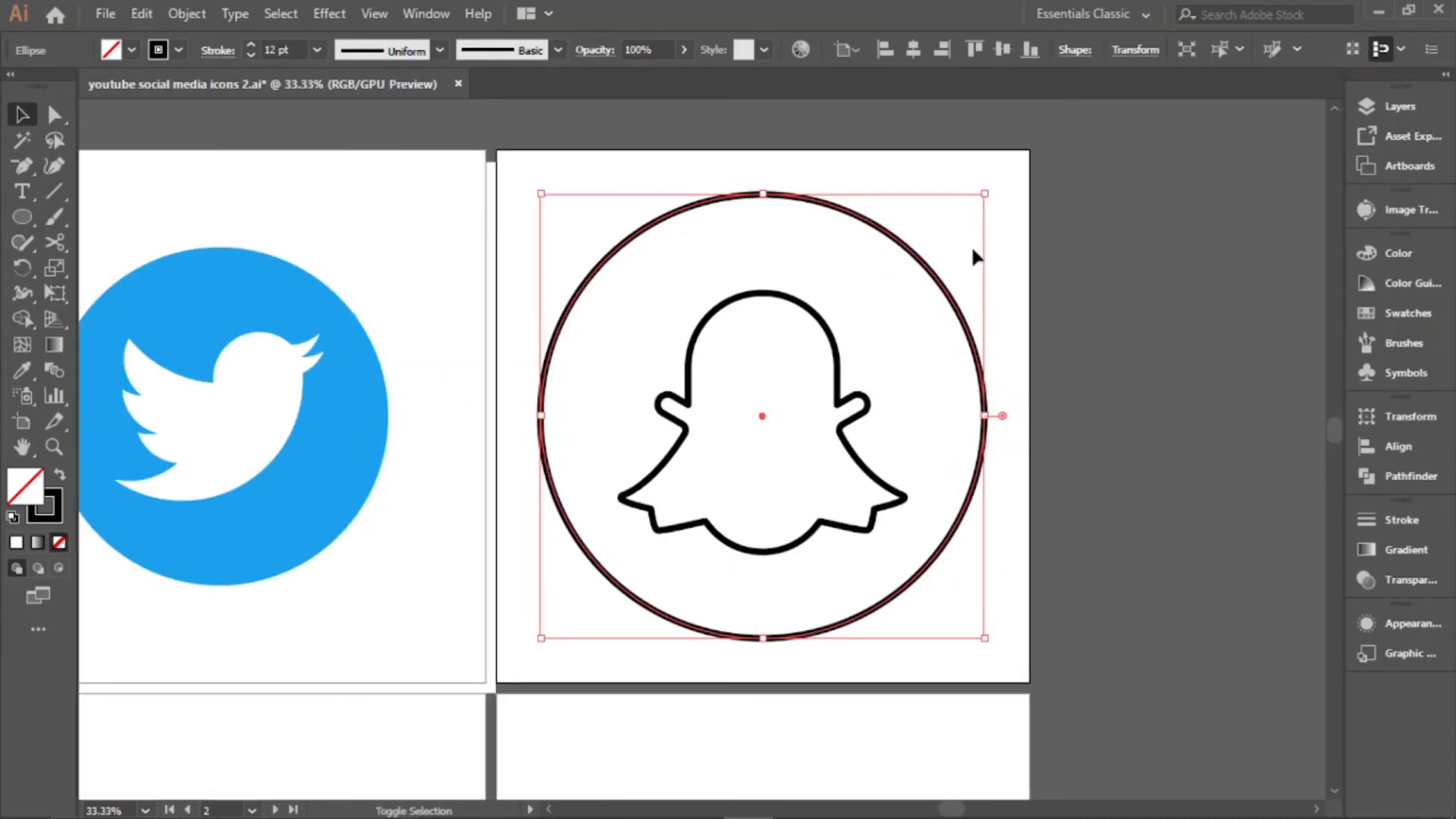
pyautogui.moveTo(984, 193); pyautogui.dragTo(984, 195)
pyautogui.press('Delete')
# Duplicate the Twitter icon's blue circle behind the ghost outline, and shrink the ghost to sit centered inside the circle
pyautogui.click(337, 470)
pyautogui.moveTo(297, 489); pyautogui.dragTo(844, 492)
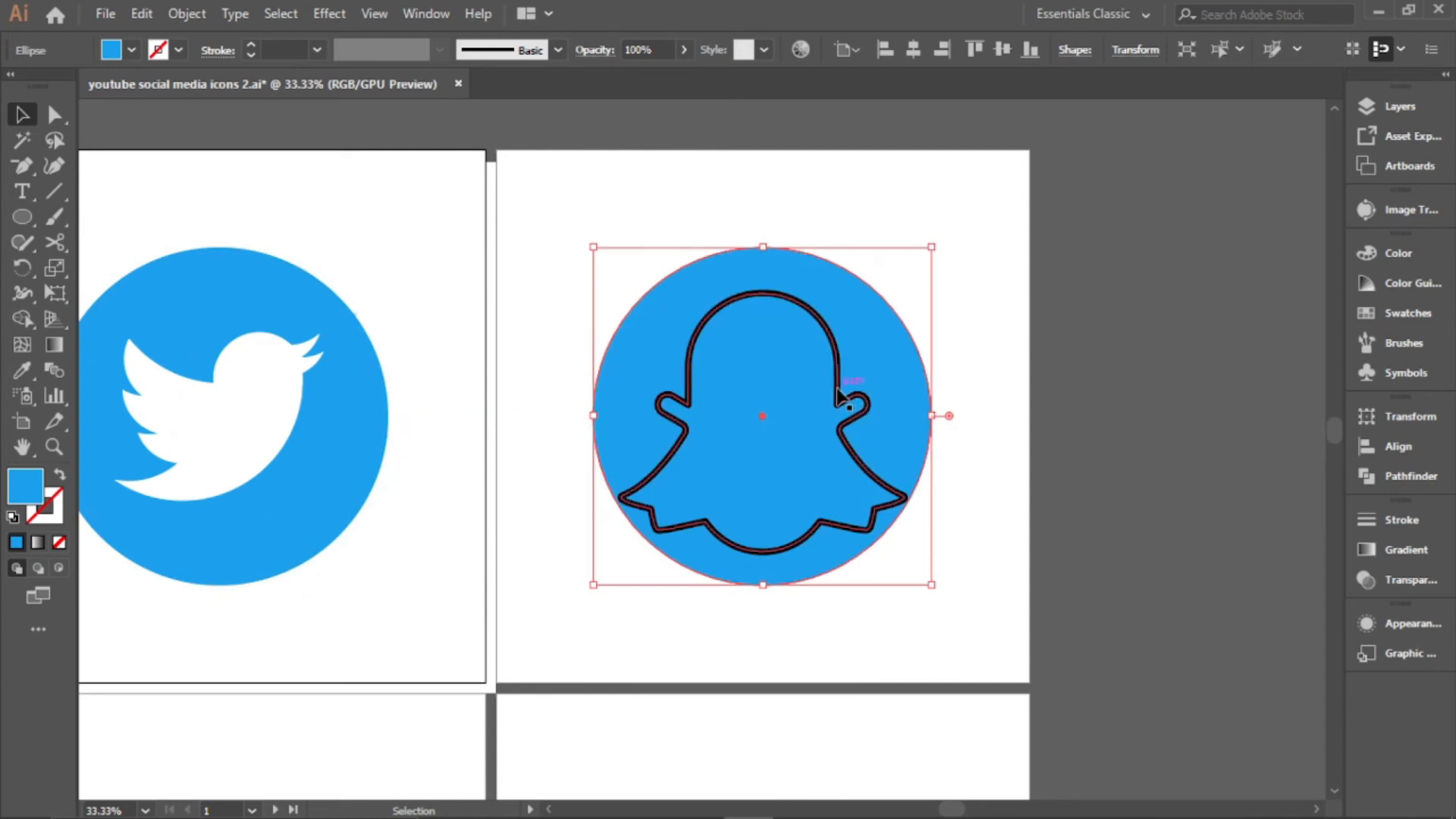
pyautogui.click(853, 397)
pyautogui.moveTo(904, 292); pyautogui.dragTo(856, 337)
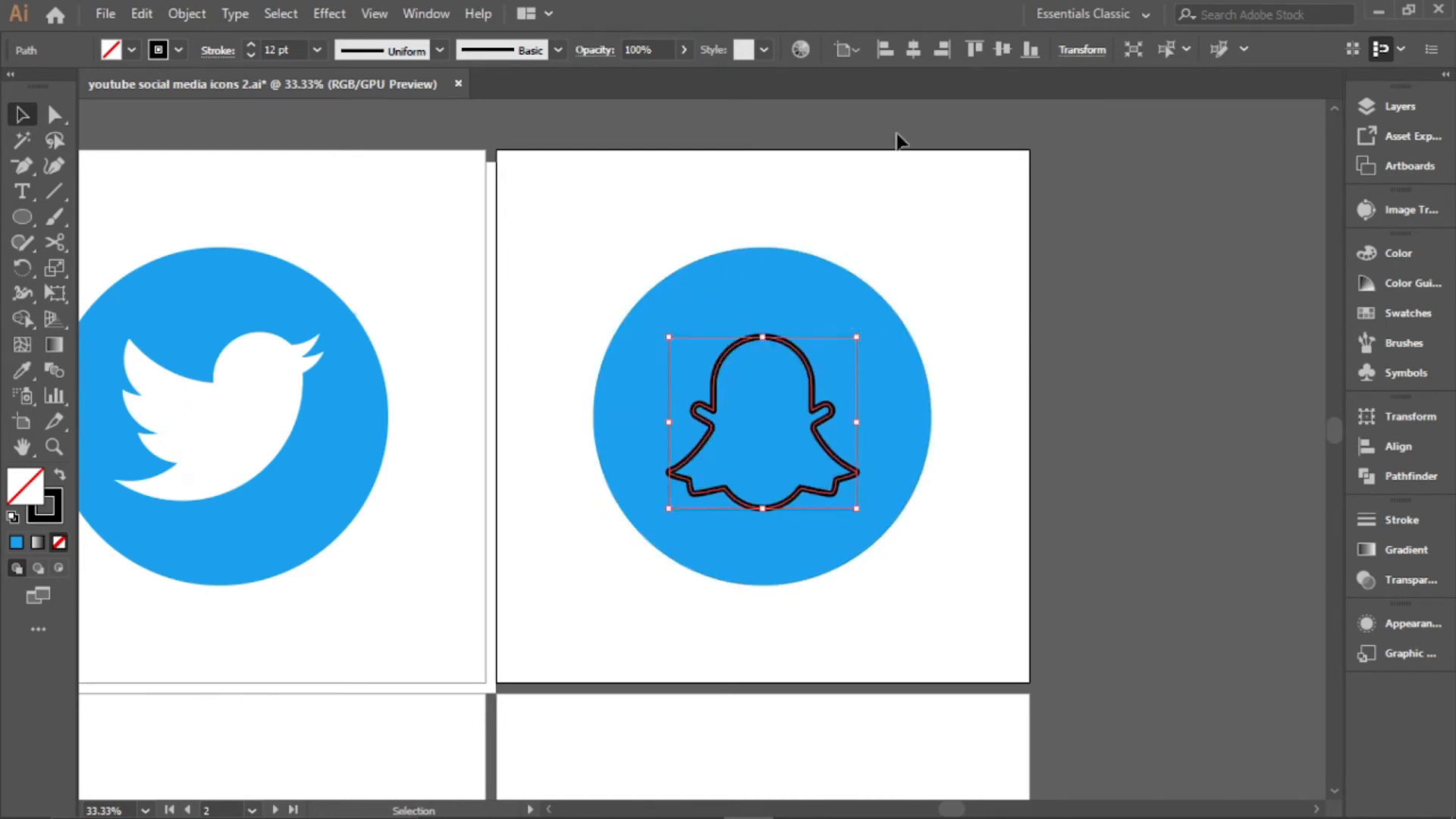
pyautogui.click(1002, 50)
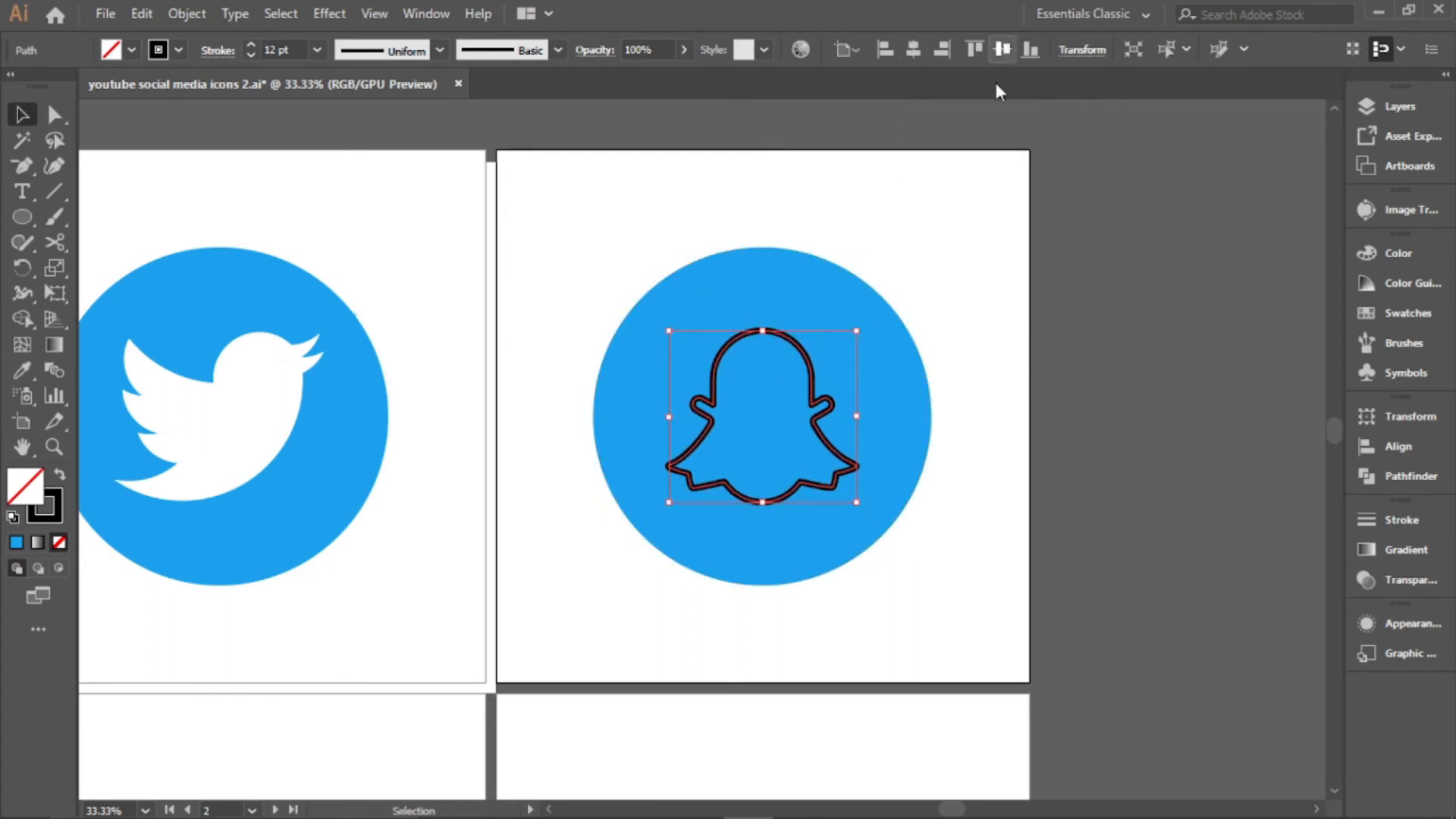
pyautogui.click(991, 371)
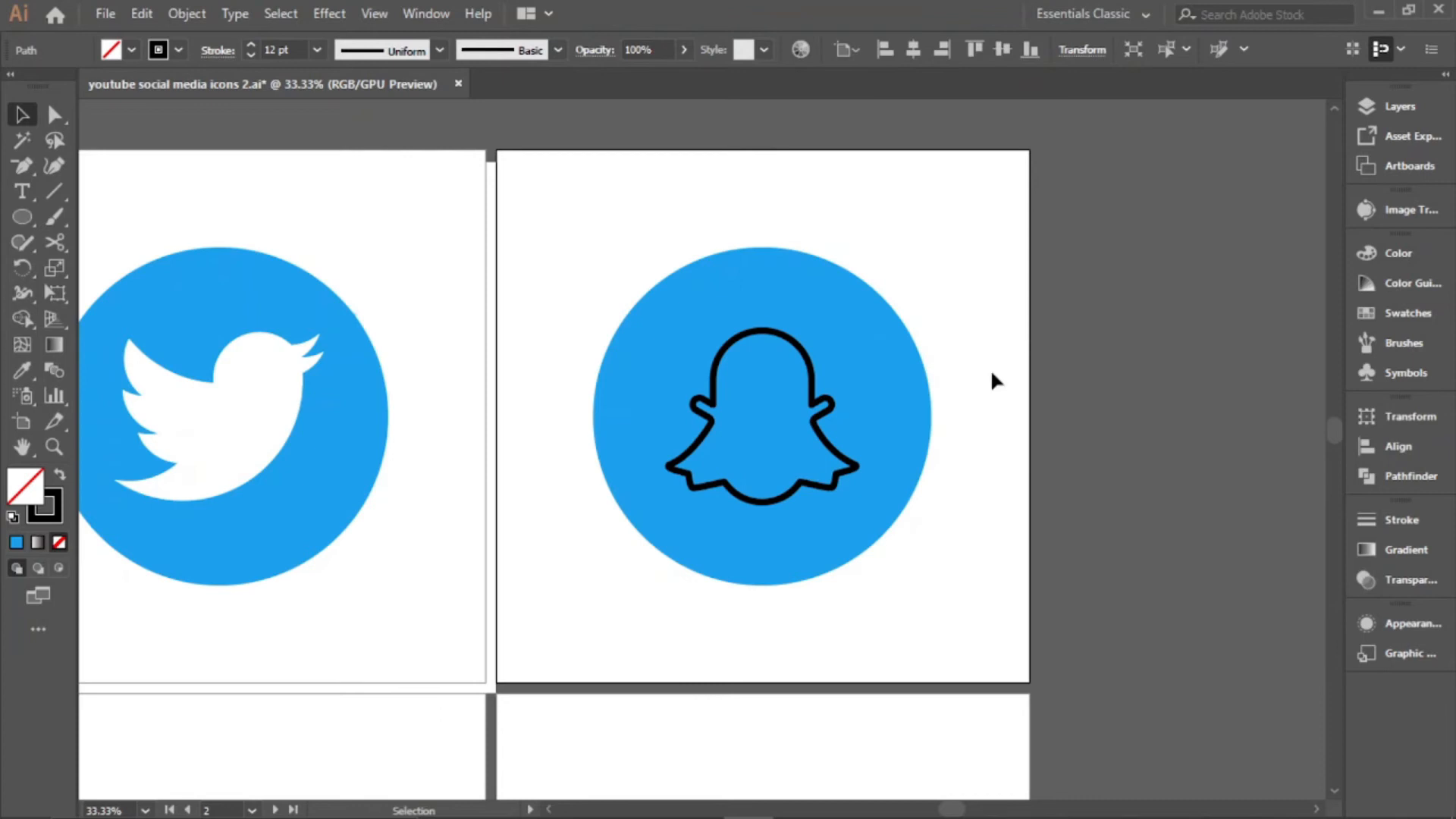
# Fill the circle behind the ghost with the hex color fffc00
pyautogui.click(859, 539)
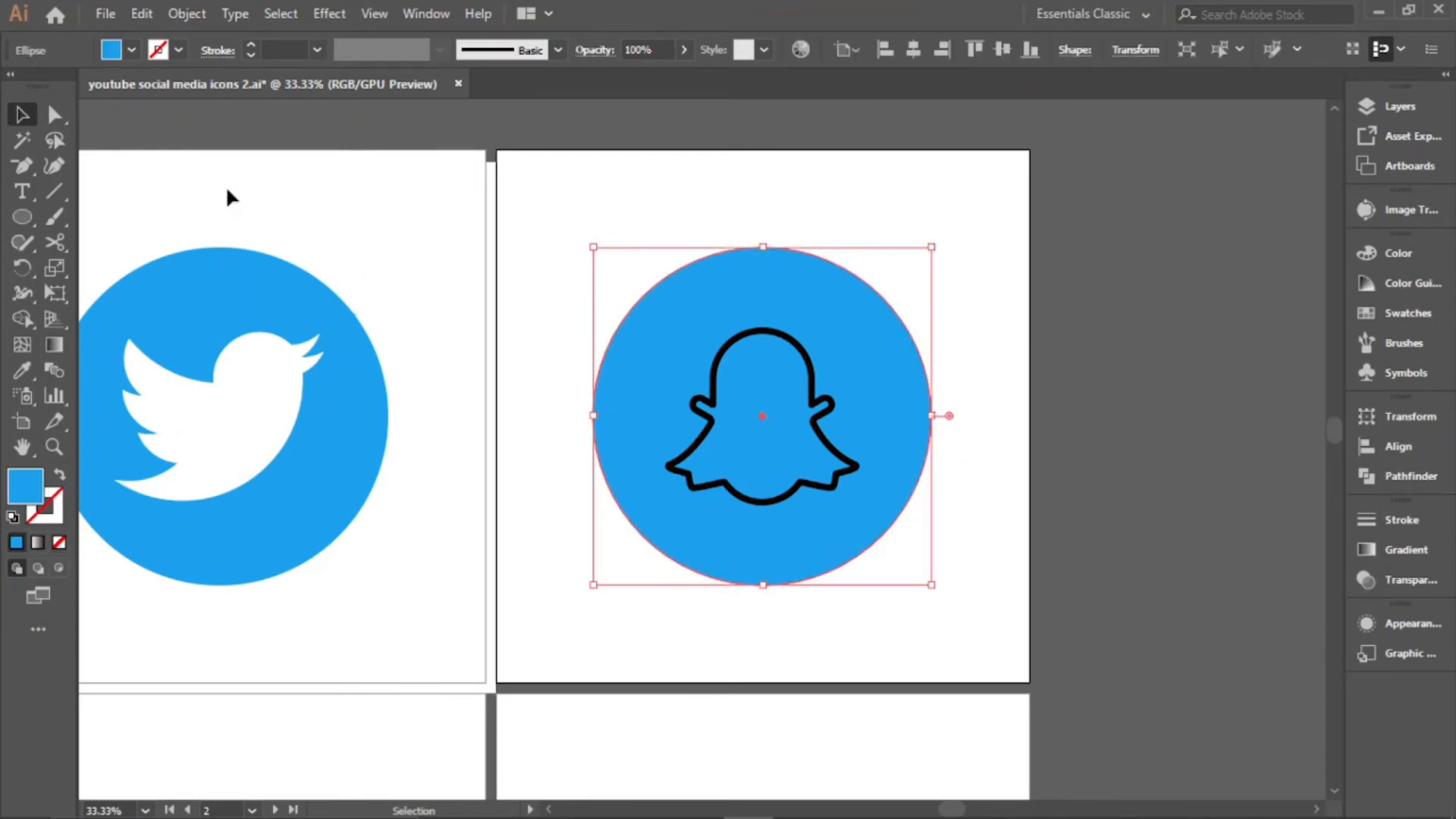
pyautogui.keyDown('shift'); pyautogui.click(130, 52); pyautogui.keyUp('shift')
pyautogui.write('fffc00')
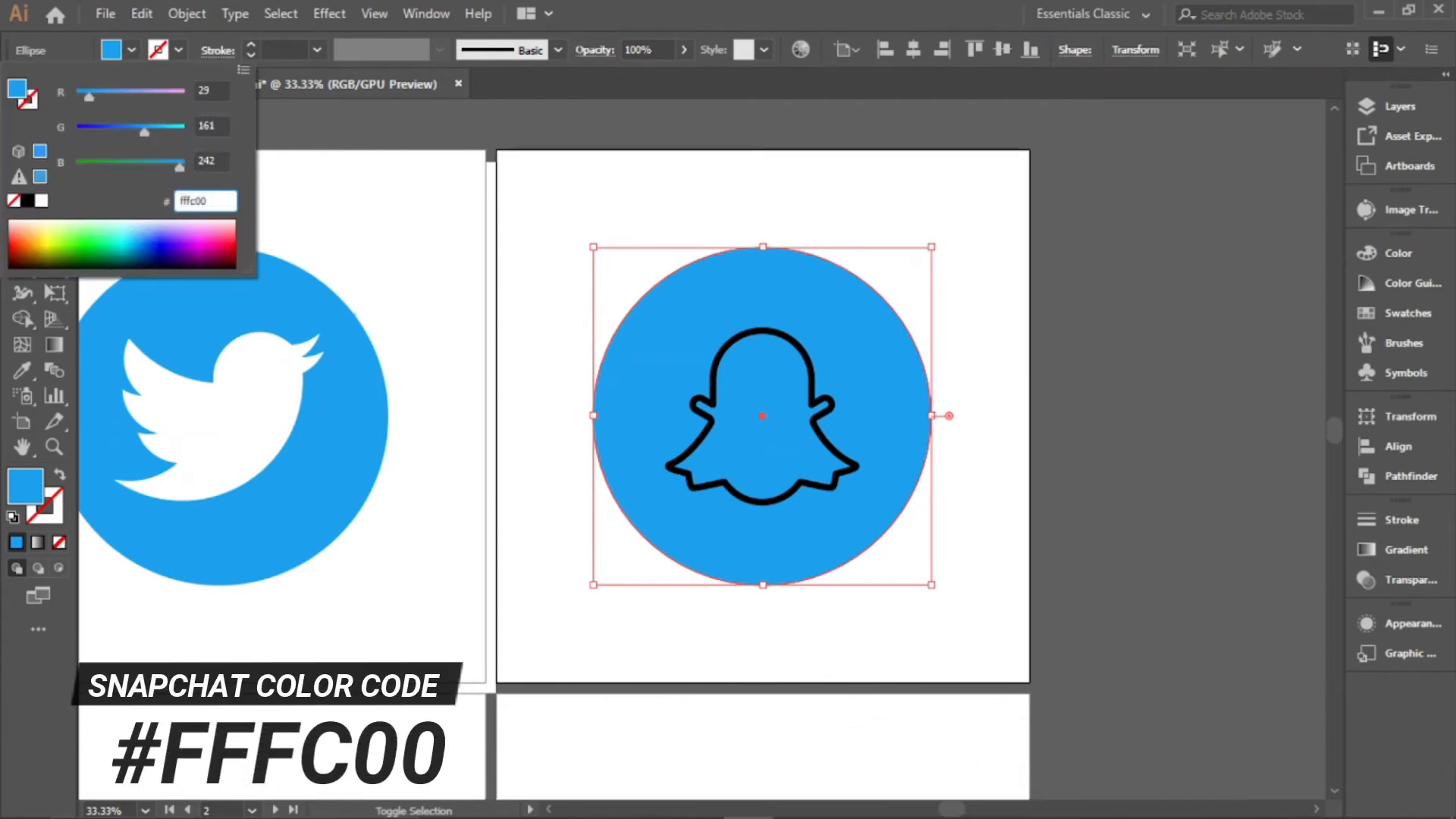
pyautogui.press('Return')
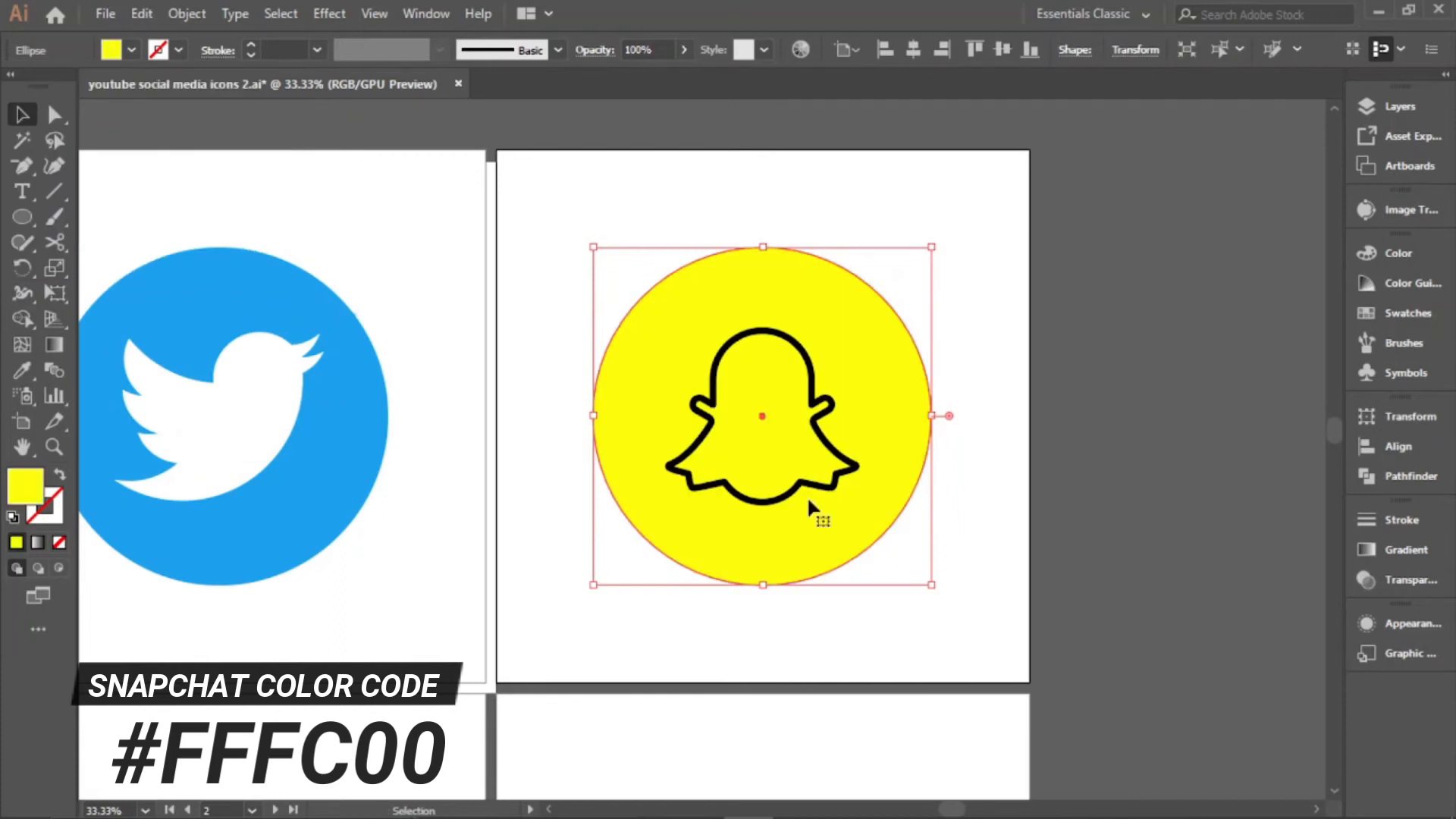
pyautogui.click(922, 562)
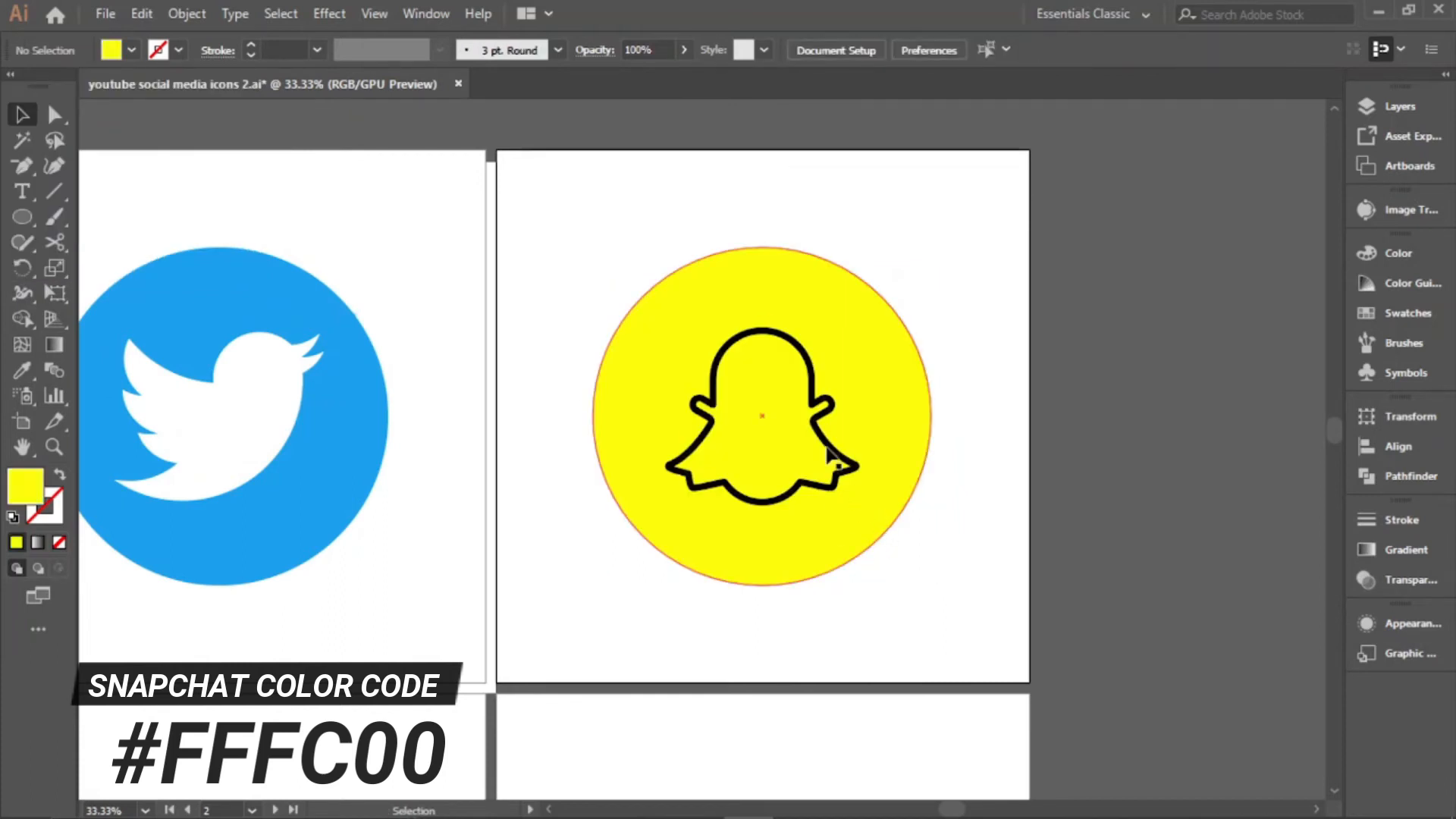
# Duplicate the ghost outline in place and give the copy a white fill with no stroke
pyautogui.scroll(2, 828, 445)
pyautogui.click(829, 446)
pyautogui.scroll(-2, 758, 466)
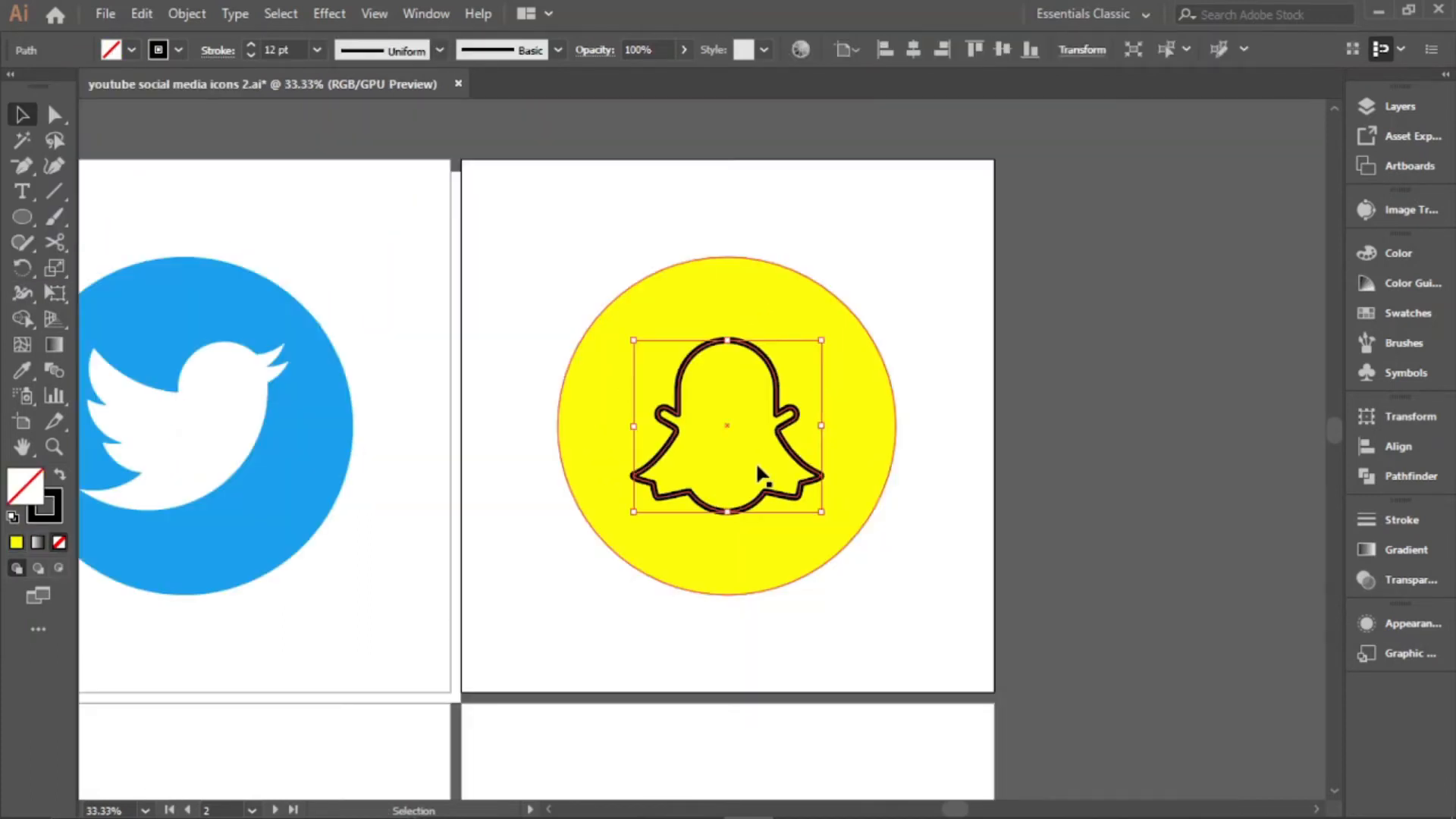
pyautogui.press('a')
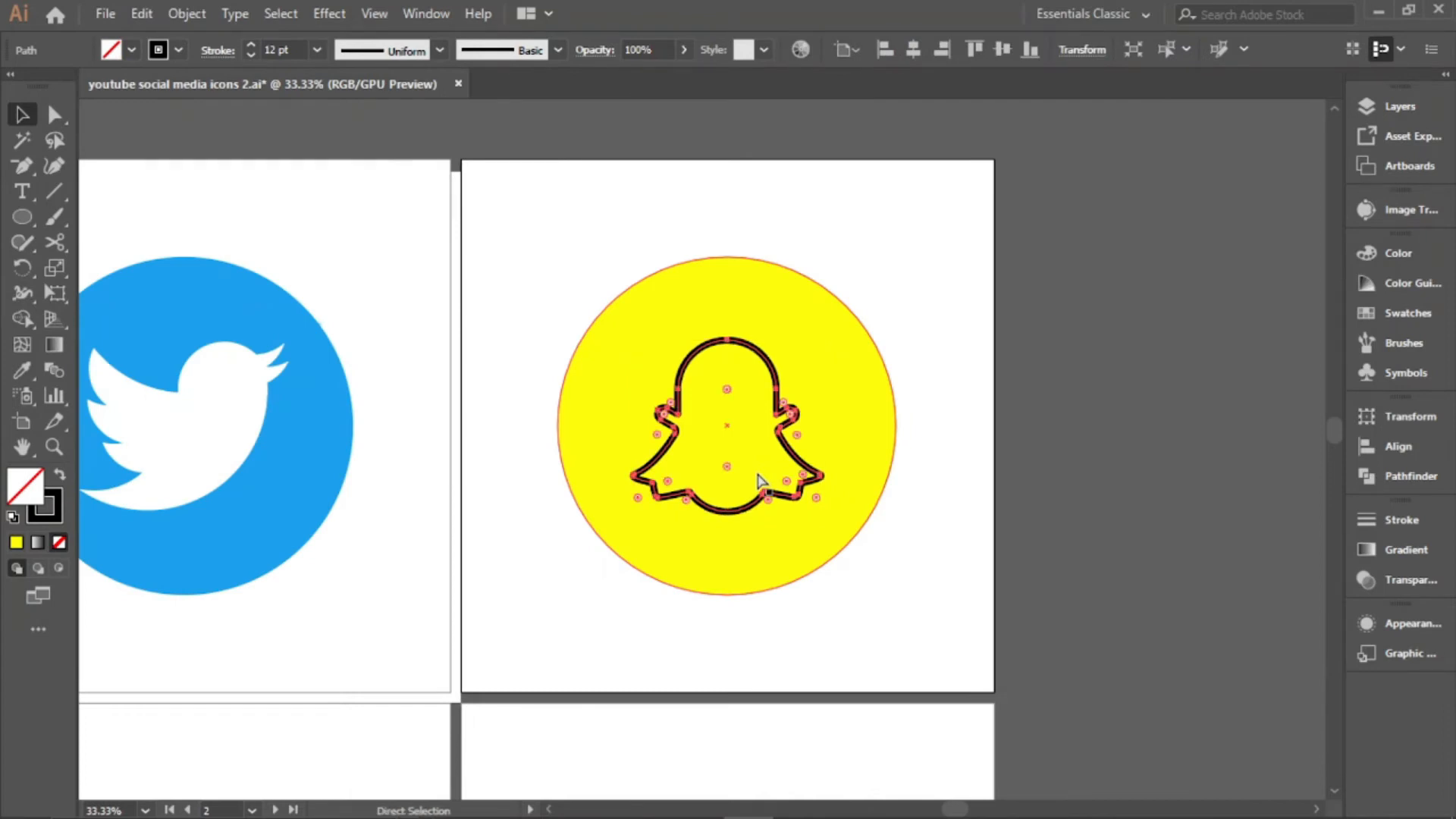
pyautogui.press('v')
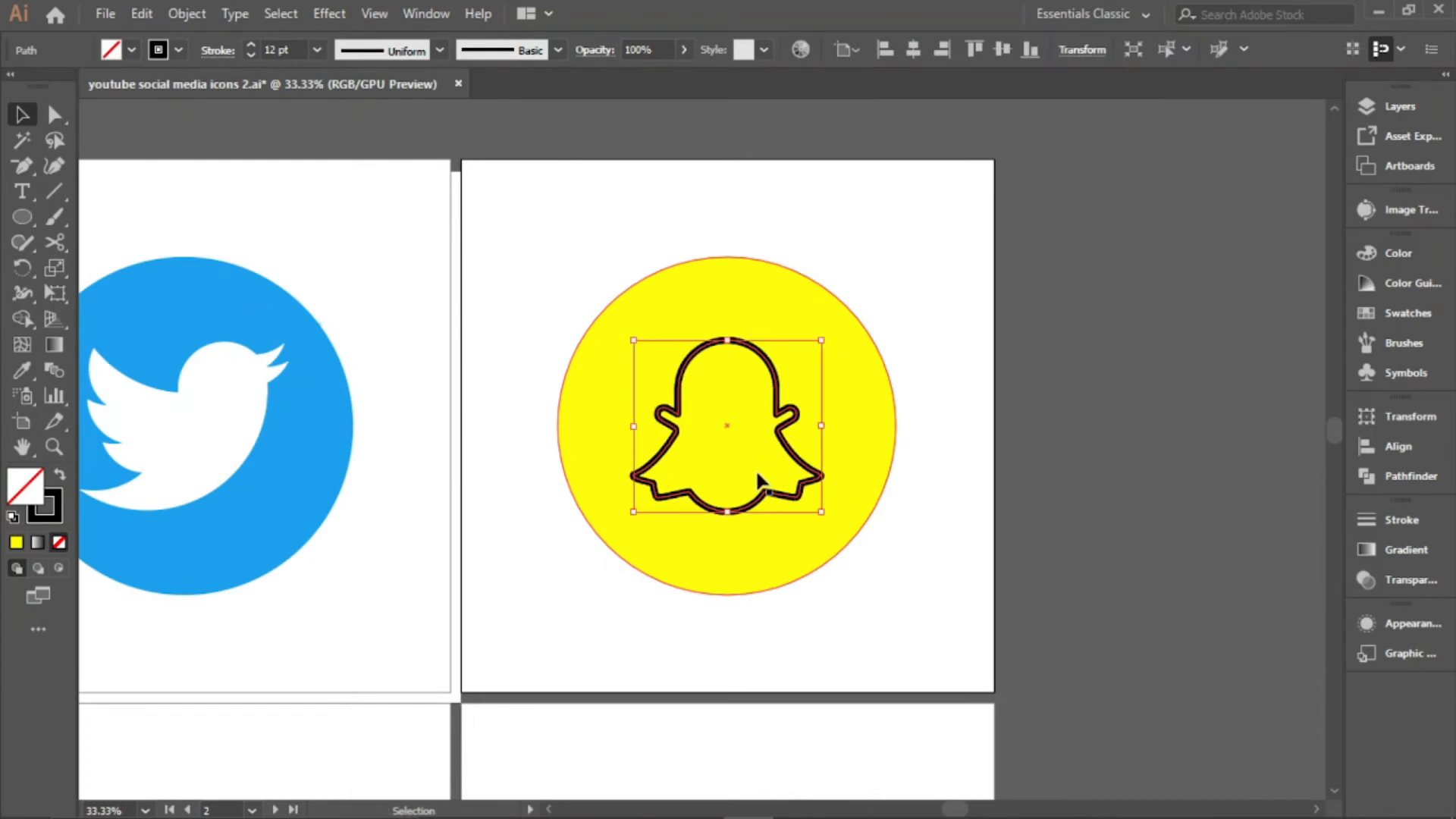
pyautogui.click(60, 478)
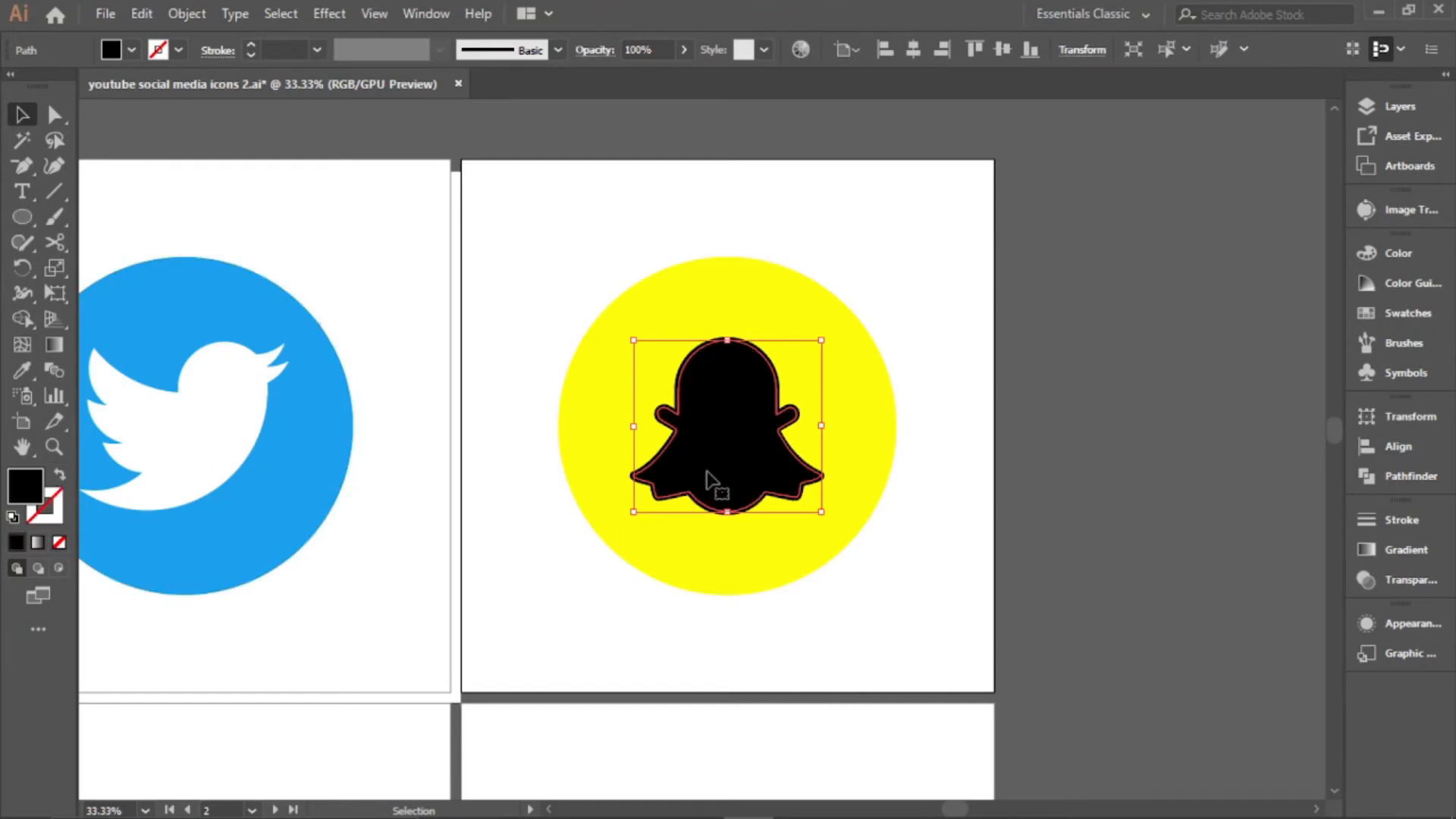
pyautogui.scroll(2, 709, 481)
pyautogui.click(130, 50)
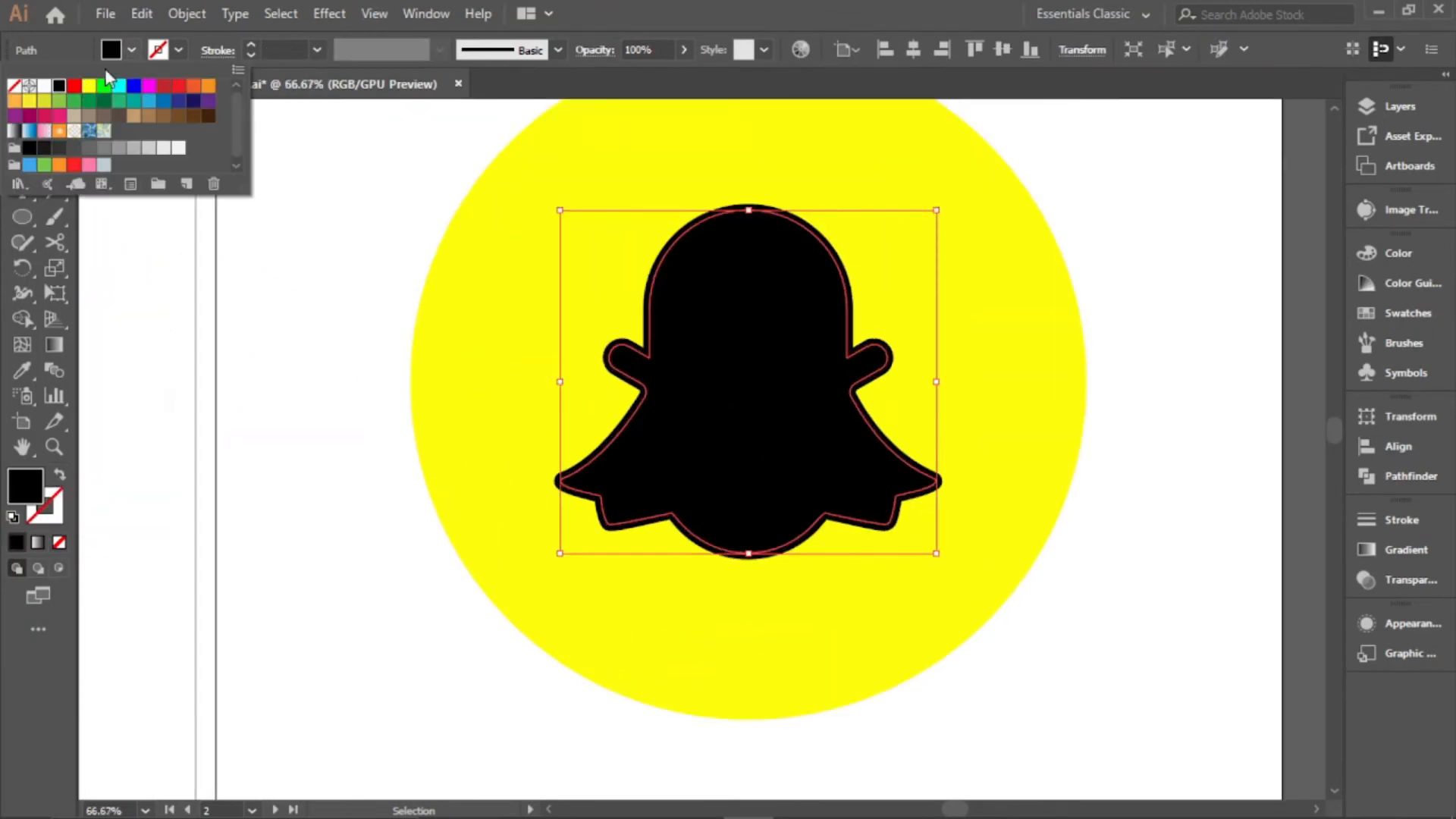
pyautogui.click(44, 85)
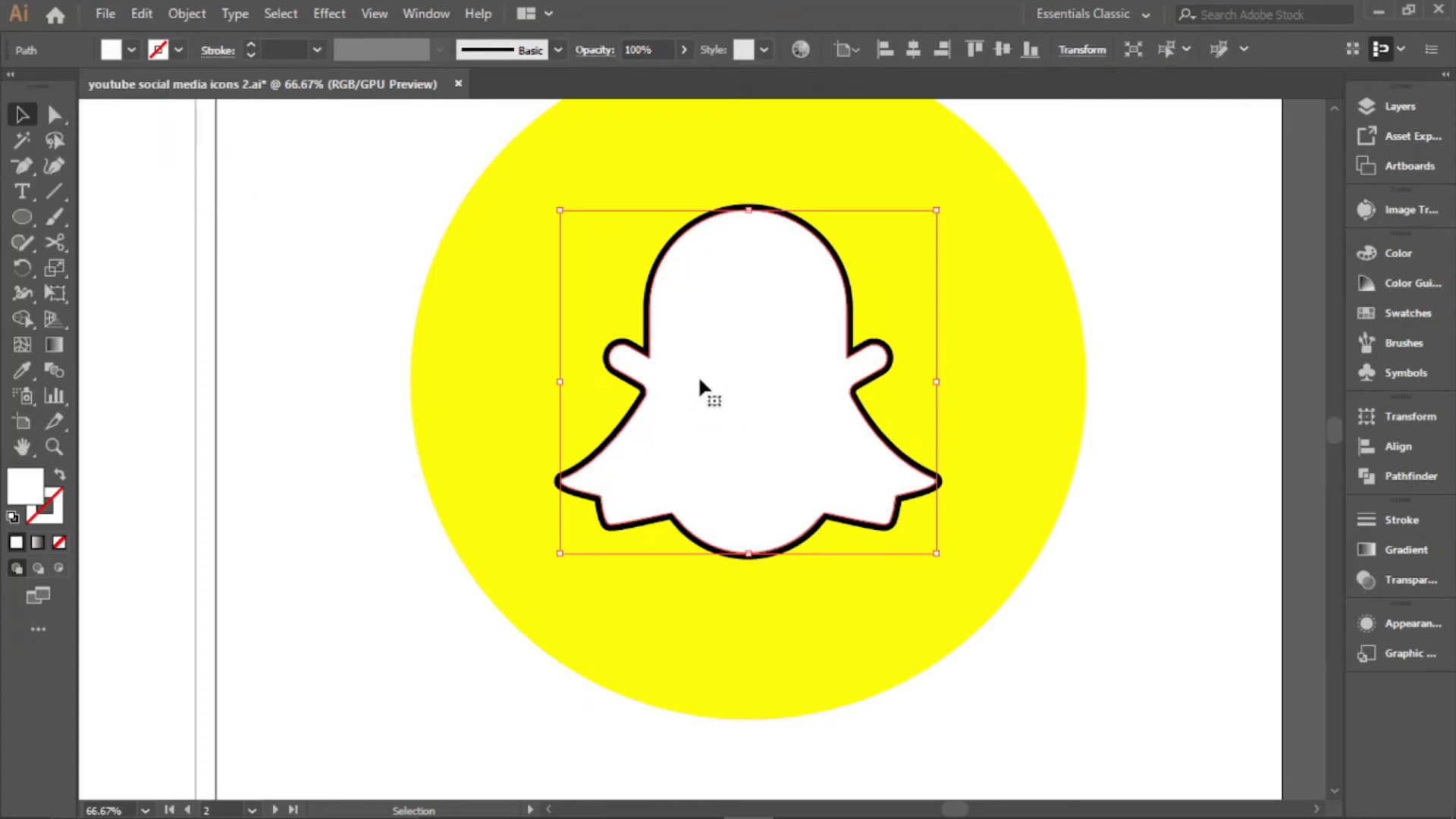
# Send the white ghost shape backward so it sits behind the black ghost outline
pyautogui.scroll(3, 699, 382)
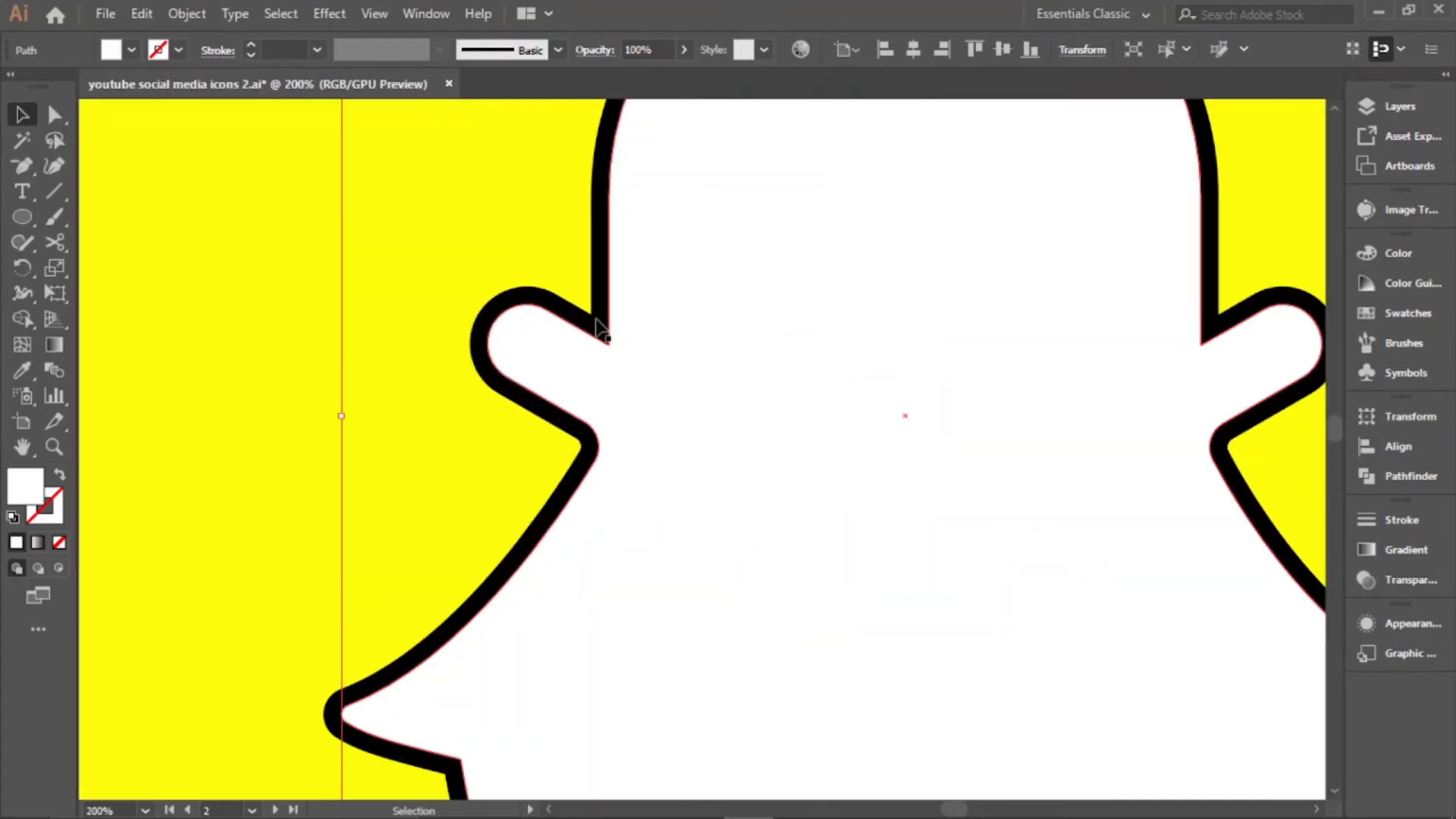
pyautogui.scroll(-2, 618, 351)
pyautogui.rightClick(708, 354)
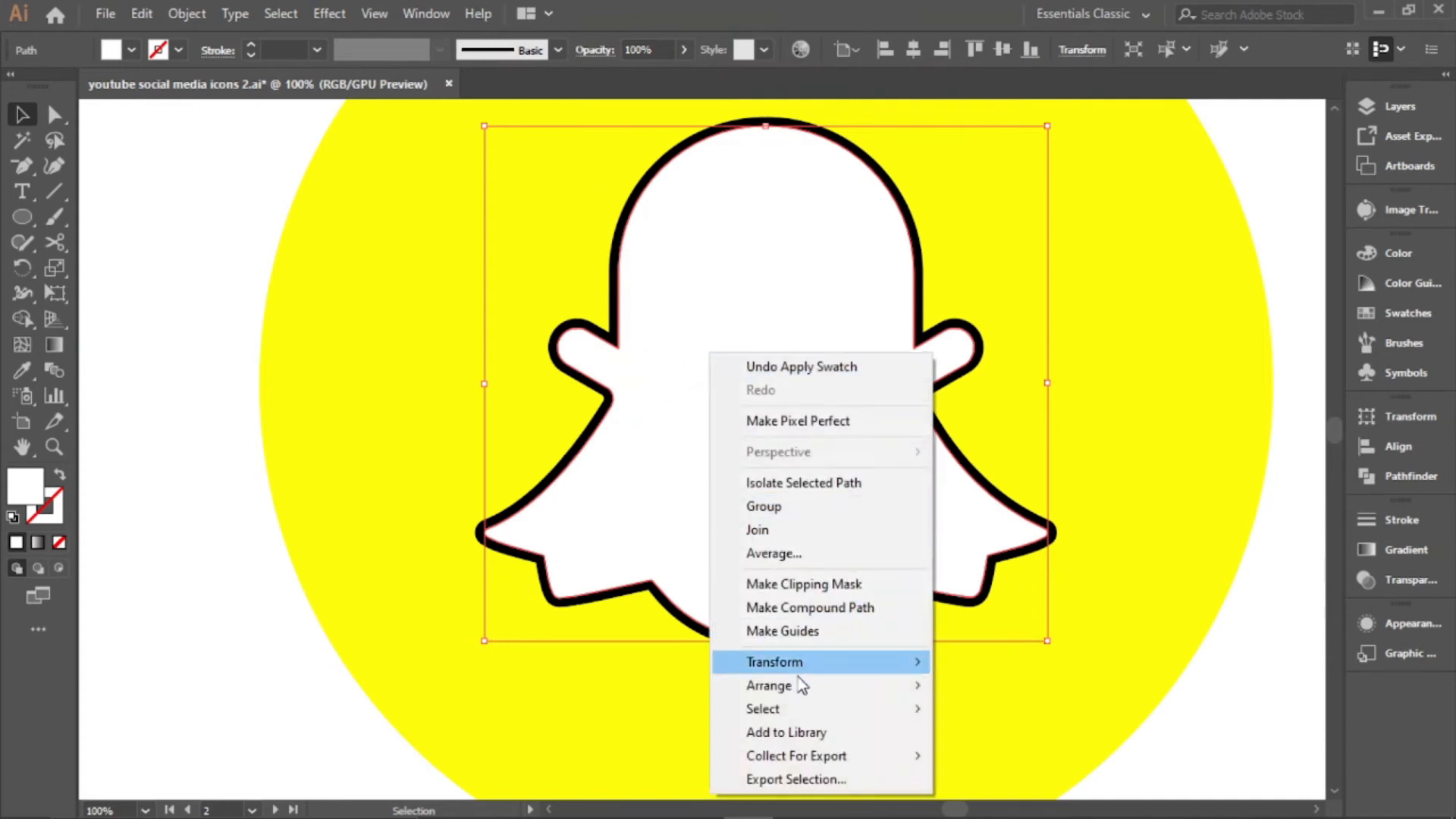
pyautogui.moveTo(795, 685)
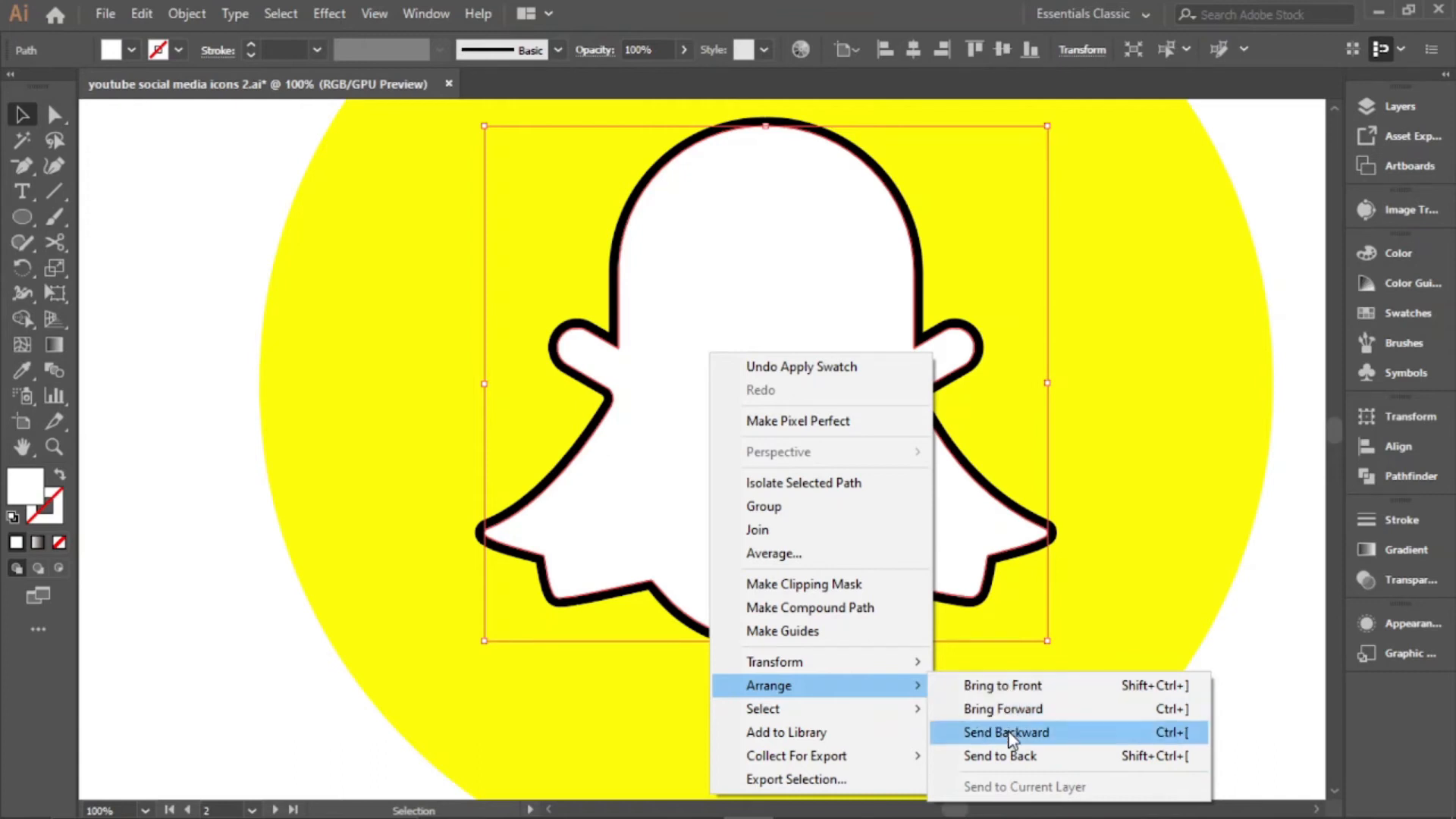
pyautogui.click(1009, 732)
pyautogui.scroll(-3, 780, 422)
pyautogui.click(948, 505)
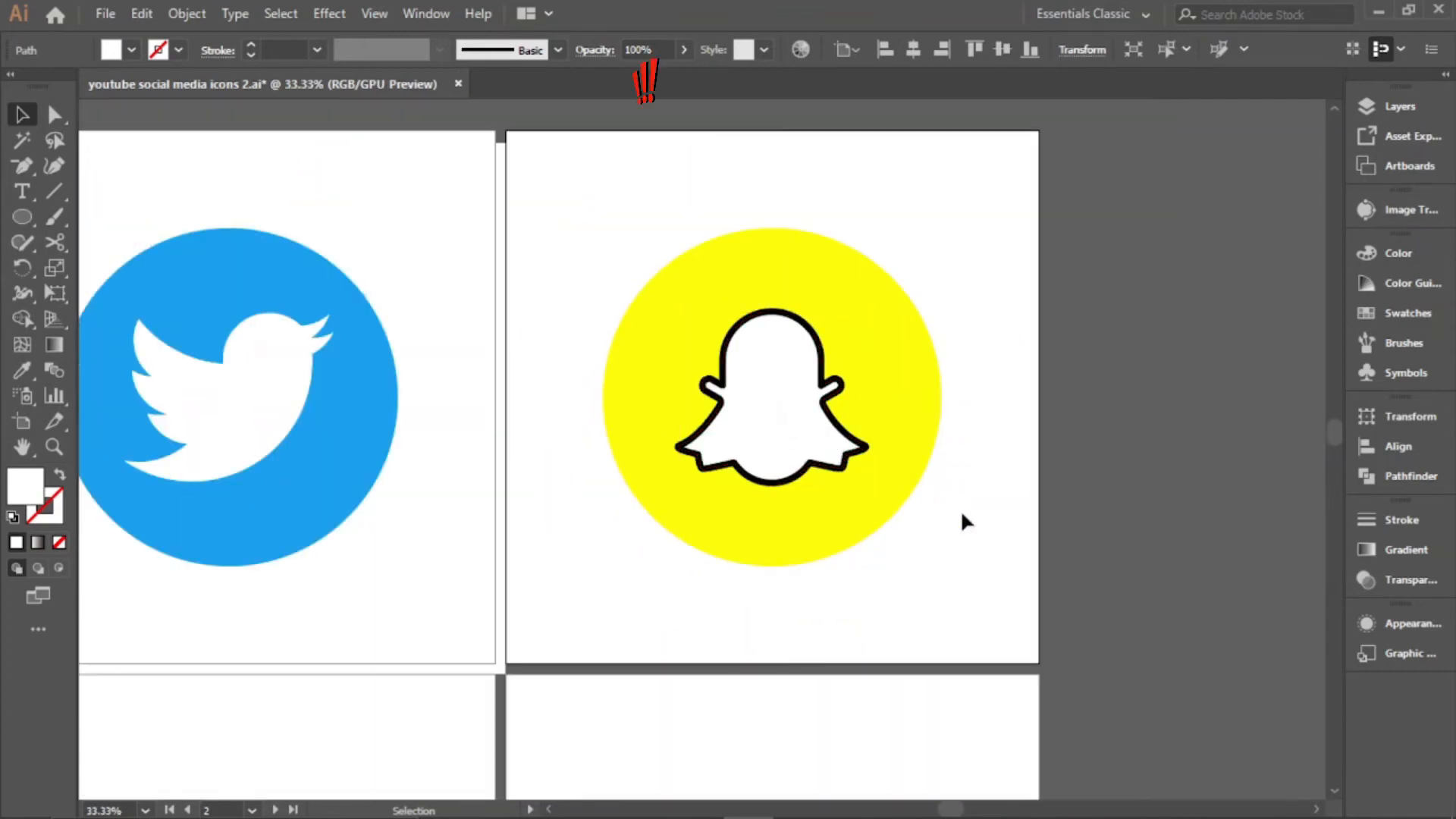
# Group the Snapchat circle and ghost shapes to center them on the artboard, and ungroup them again
pyautogui.scroll(3, 786, 473)
pyautogui.scroll(-3, 971, 584)
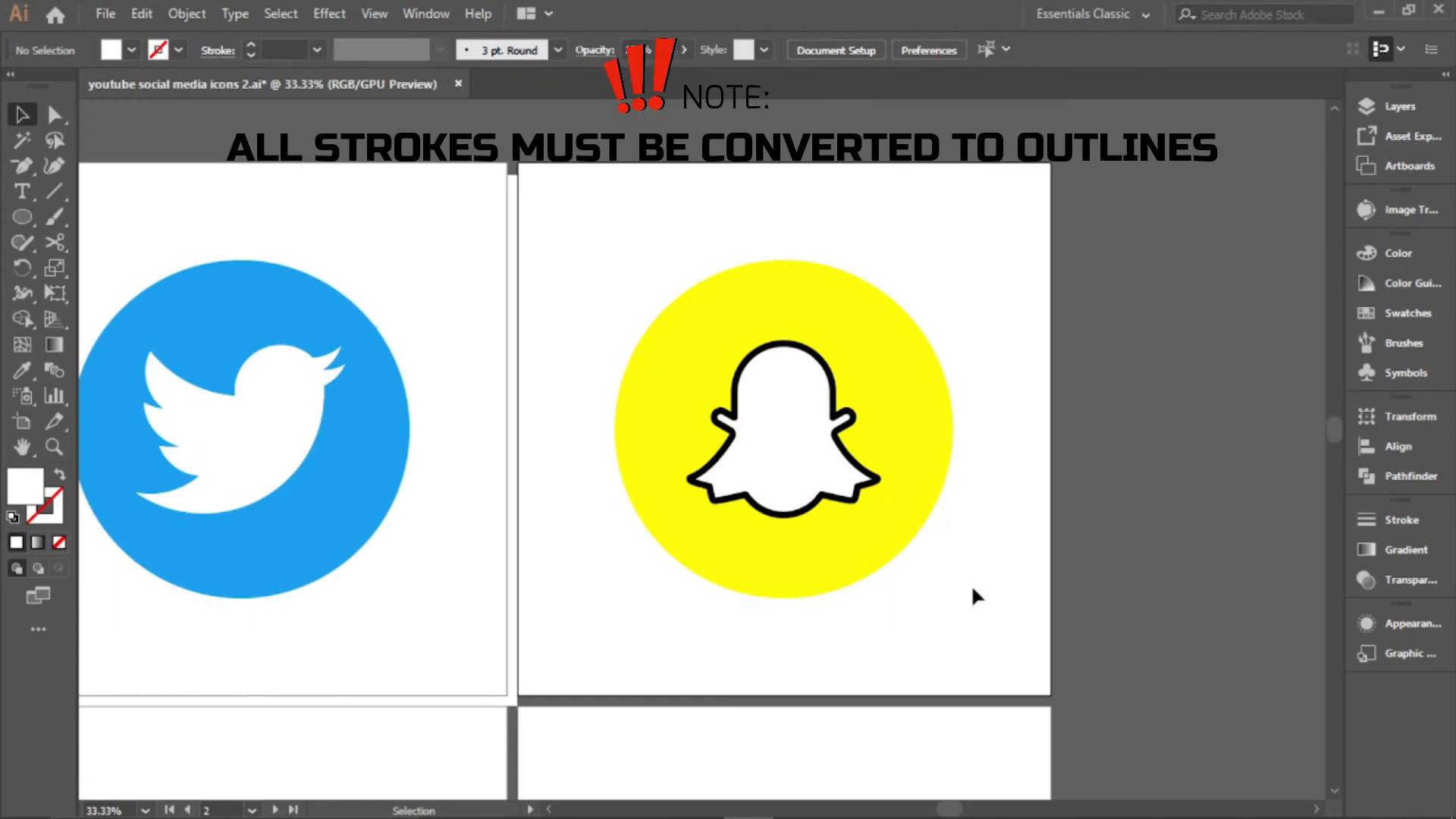
pyautogui.moveTo(614, 247); pyautogui.dragTo(834, 485)
pyautogui.rightClick(713, 423)
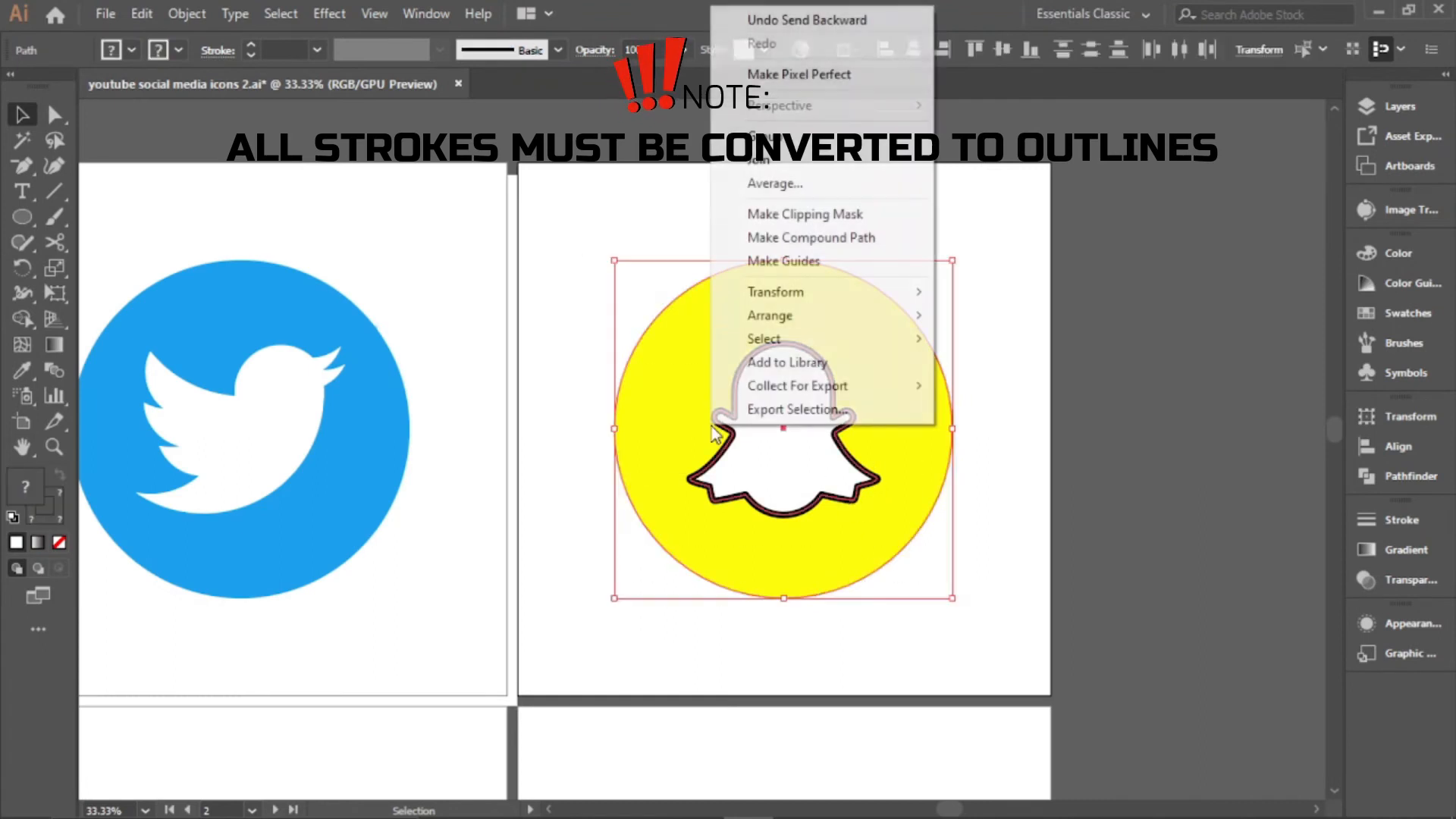
pyautogui.click(759, 138)
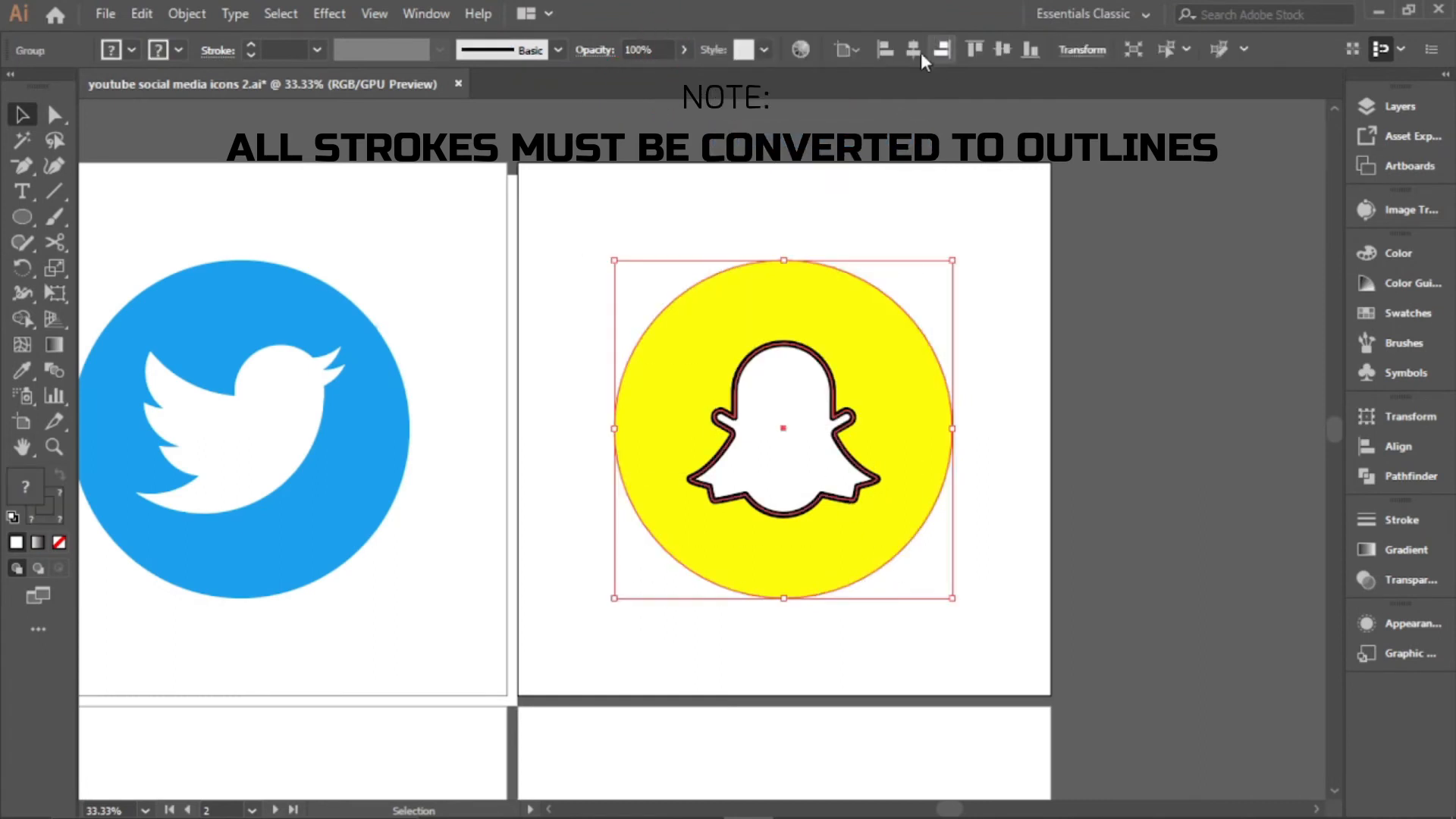
pyautogui.rightClick(754, 425)
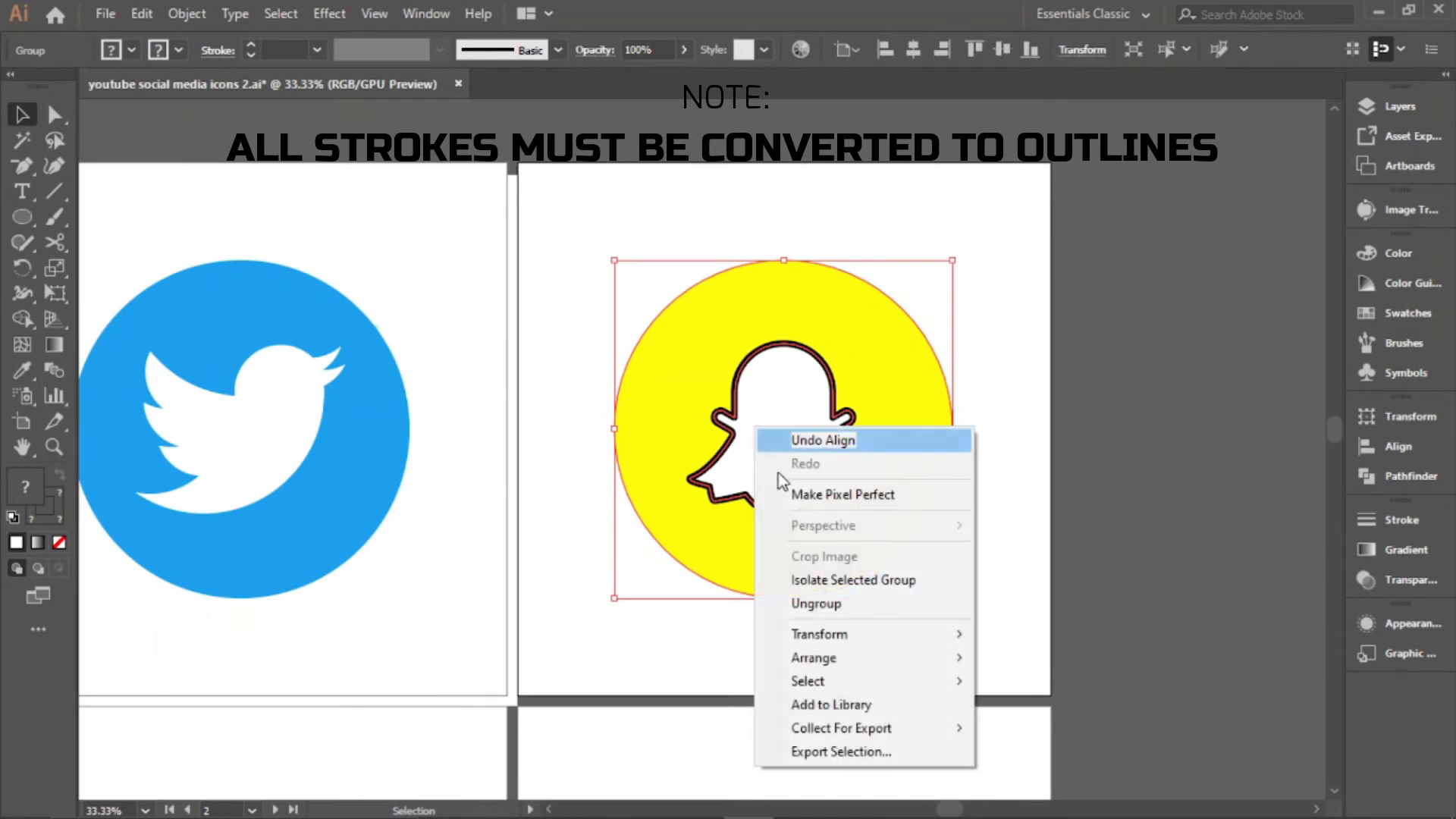
pyautogui.click(804, 603)
pyautogui.scroll(-4, 958, 588)
pyautogui.click(878, 513)
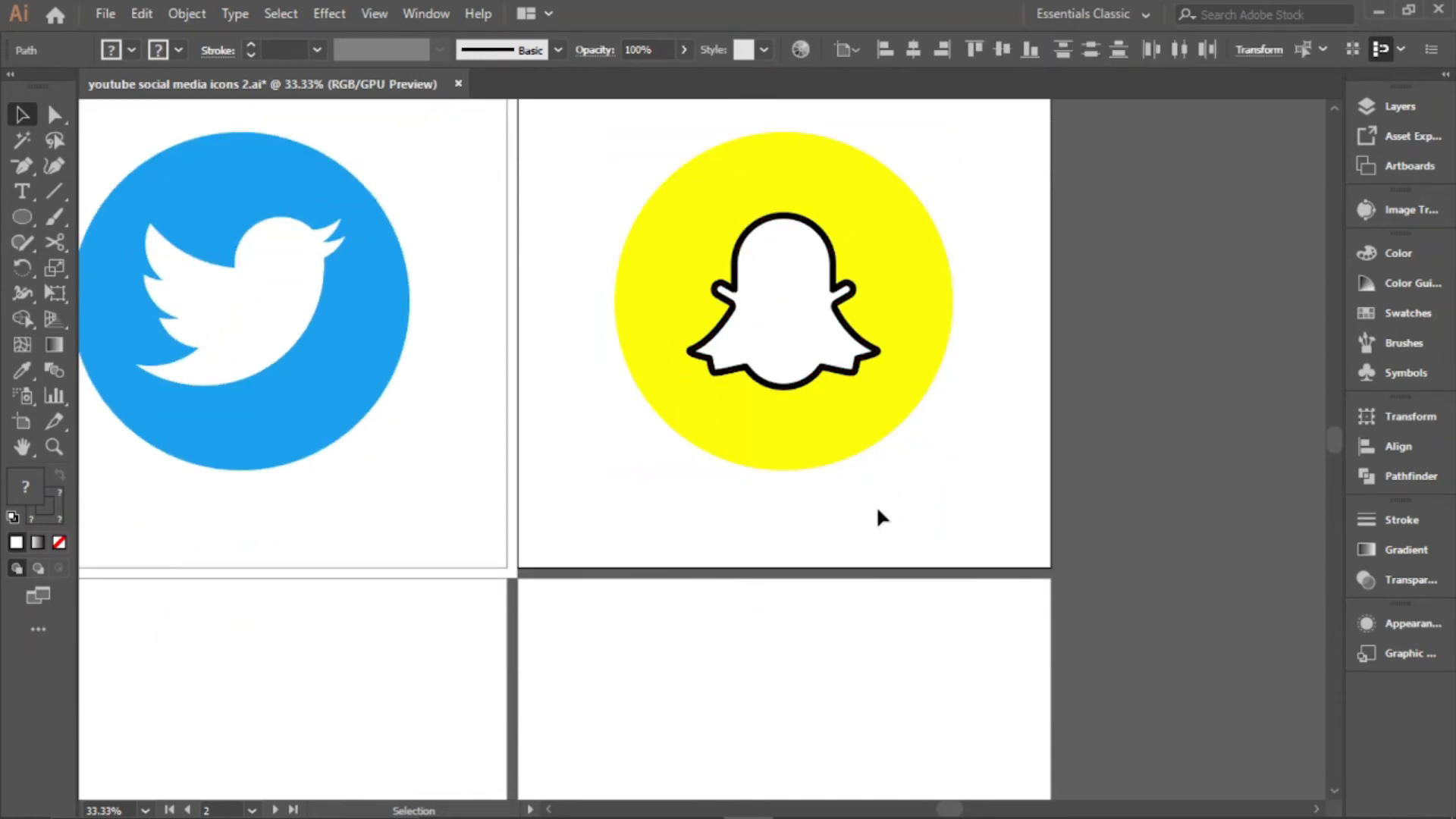
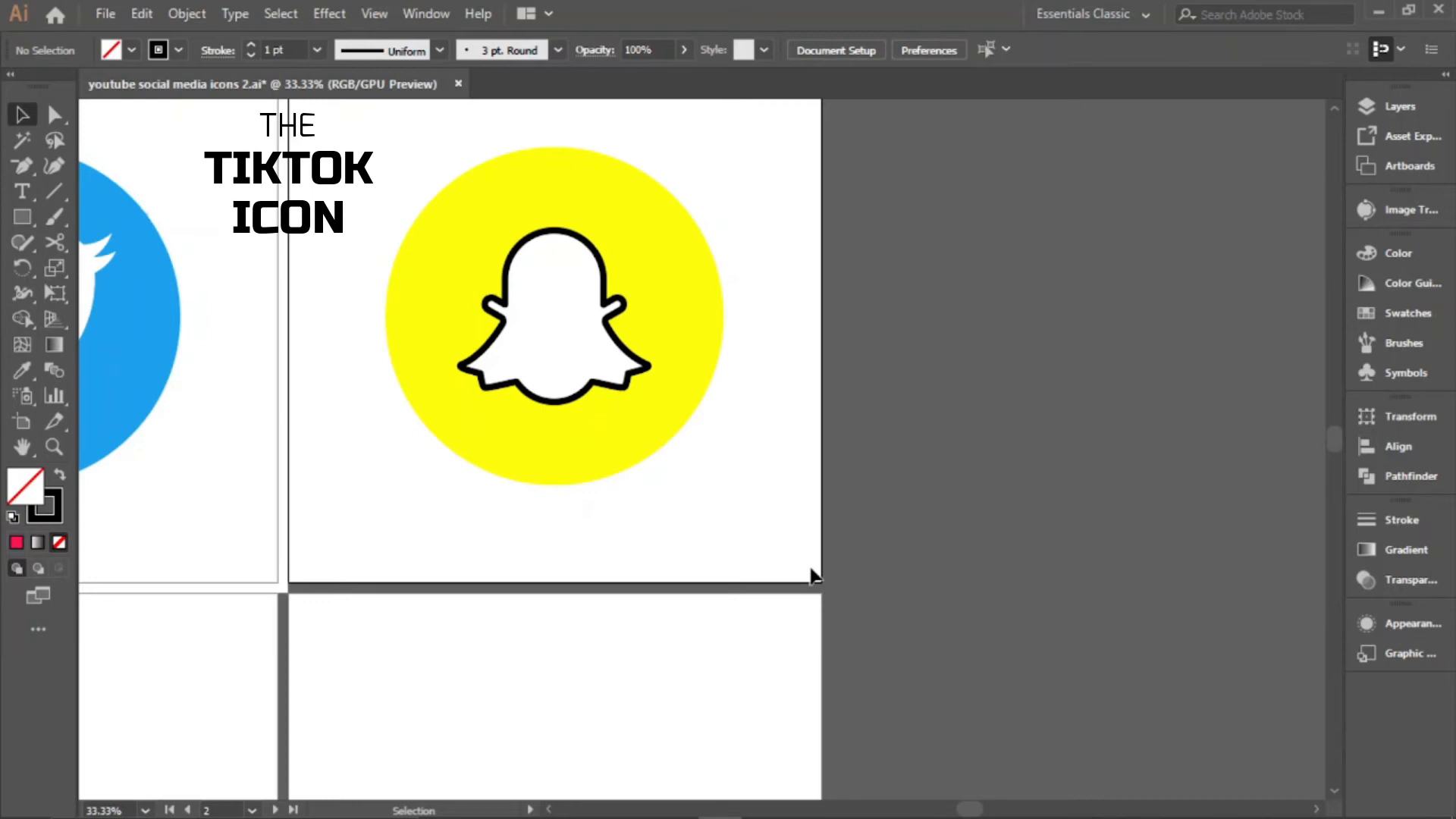
# Draw a 100 x 400 px rectangle on the empty artboard below the Twitter icon and center it on the artboard
pyautogui.scroll(-1, 811, 576)
pyautogui.press('space')
pyautogui.moveTo(669, 649); pyautogui.dragTo(1004, 403)
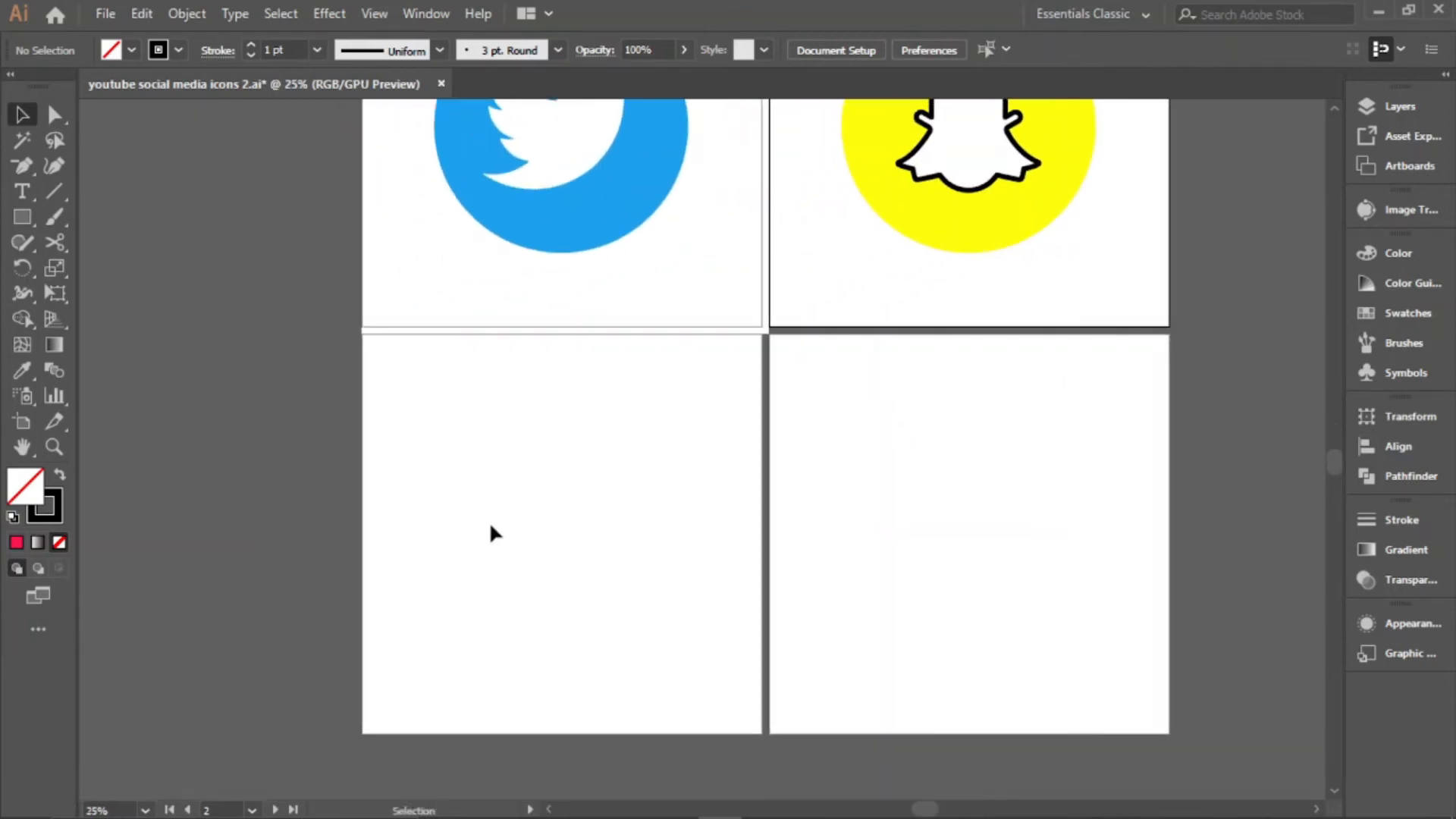
pyautogui.scroll(1, 489, 525)
pyautogui.scroll(-1, 533, 527)
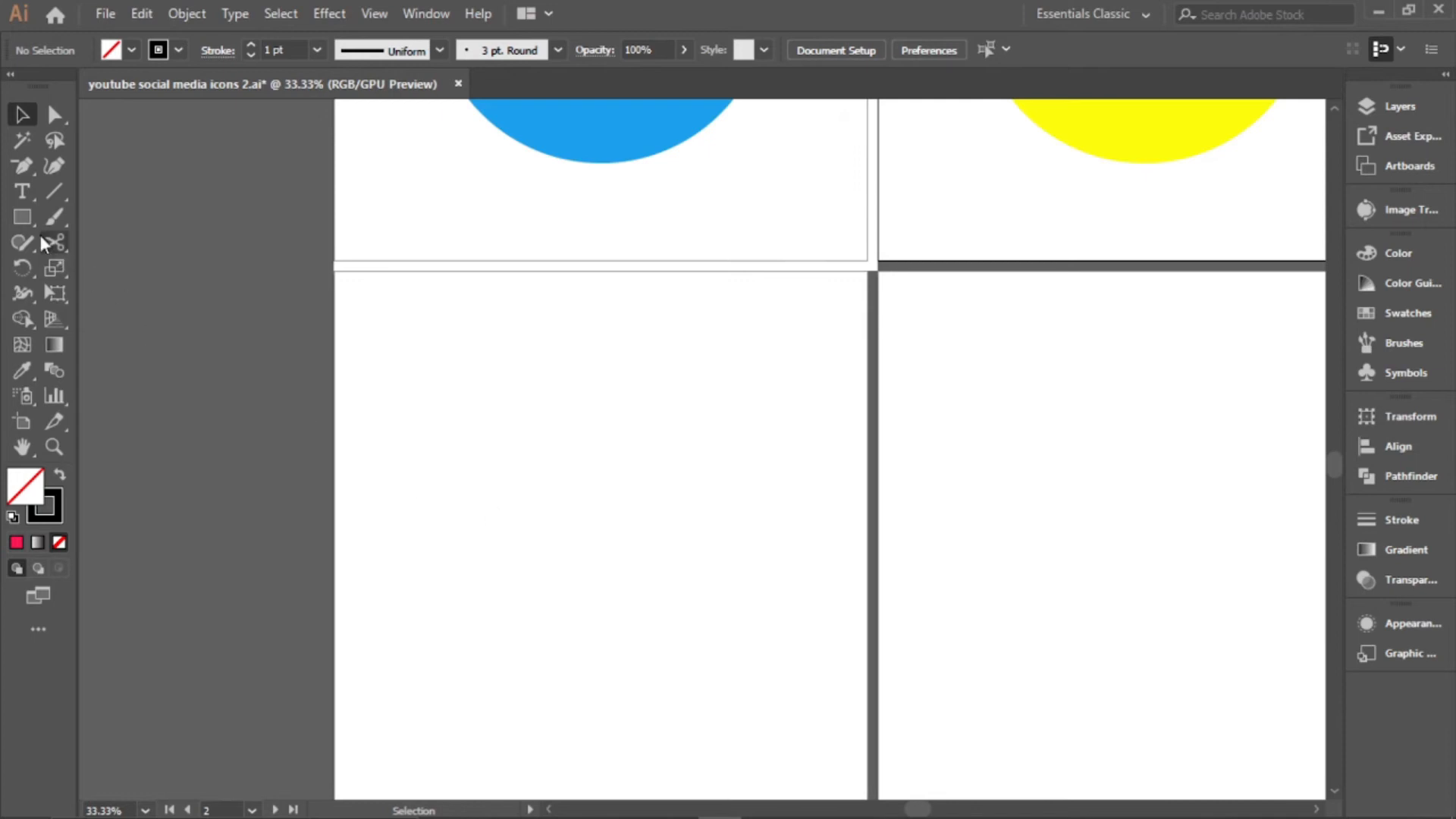
pyautogui.moveTo(26, 218); pyautogui.dragTo(125, 218)
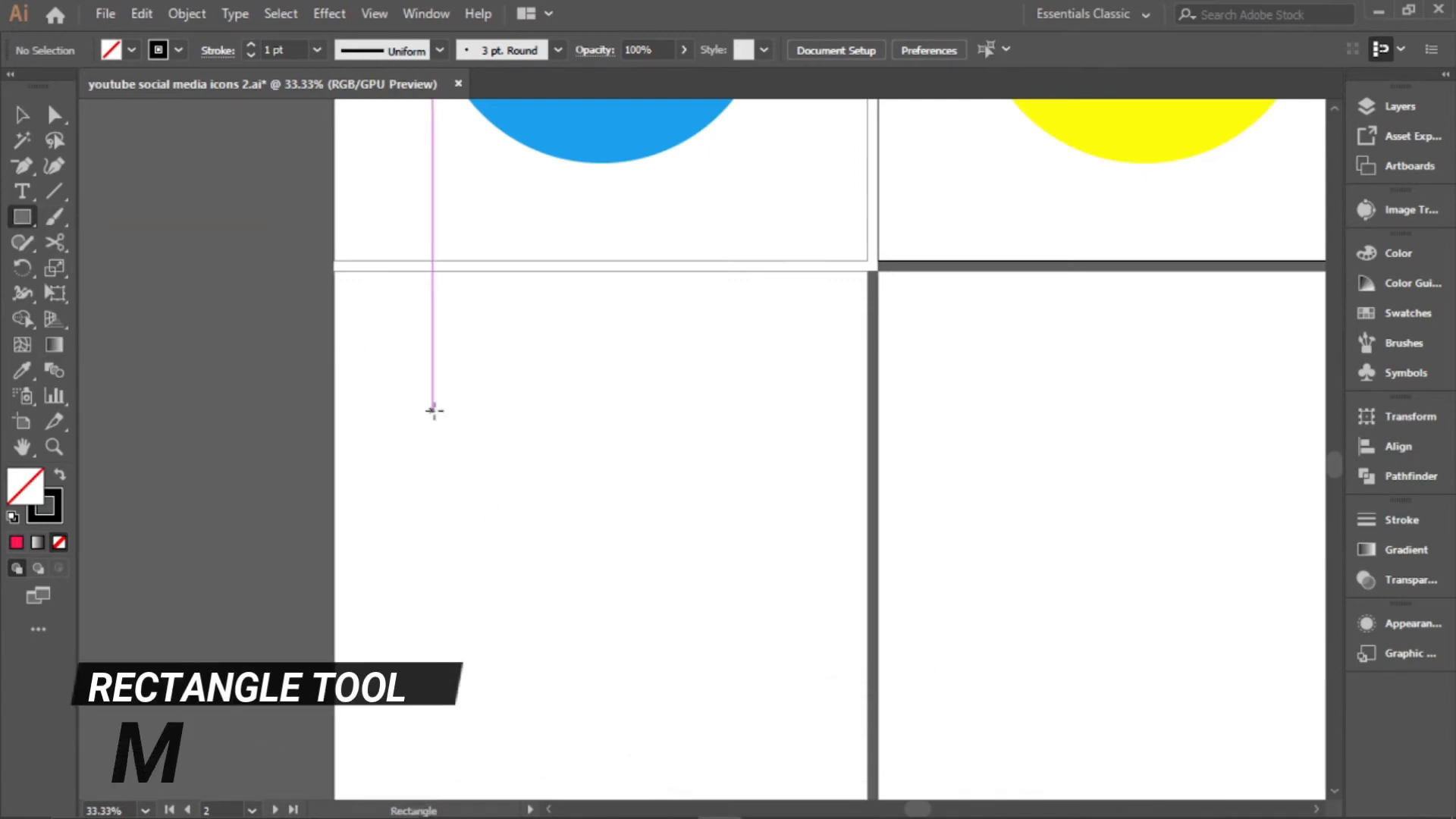
pyautogui.scroll(-2, 522, 379)
pyautogui.click(563, 347)
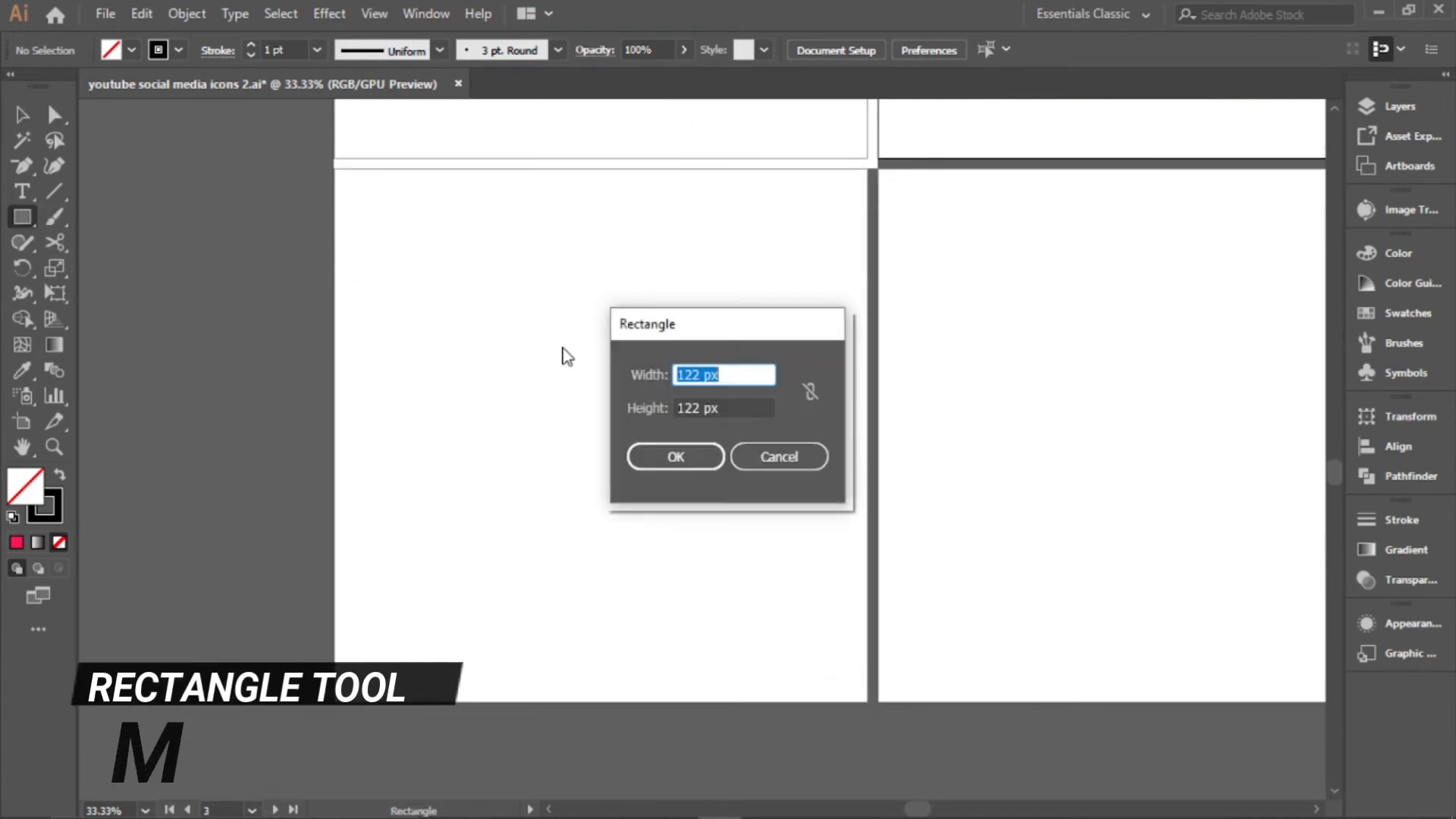
pyautogui.write('100')
pyautogui.press('Tab')
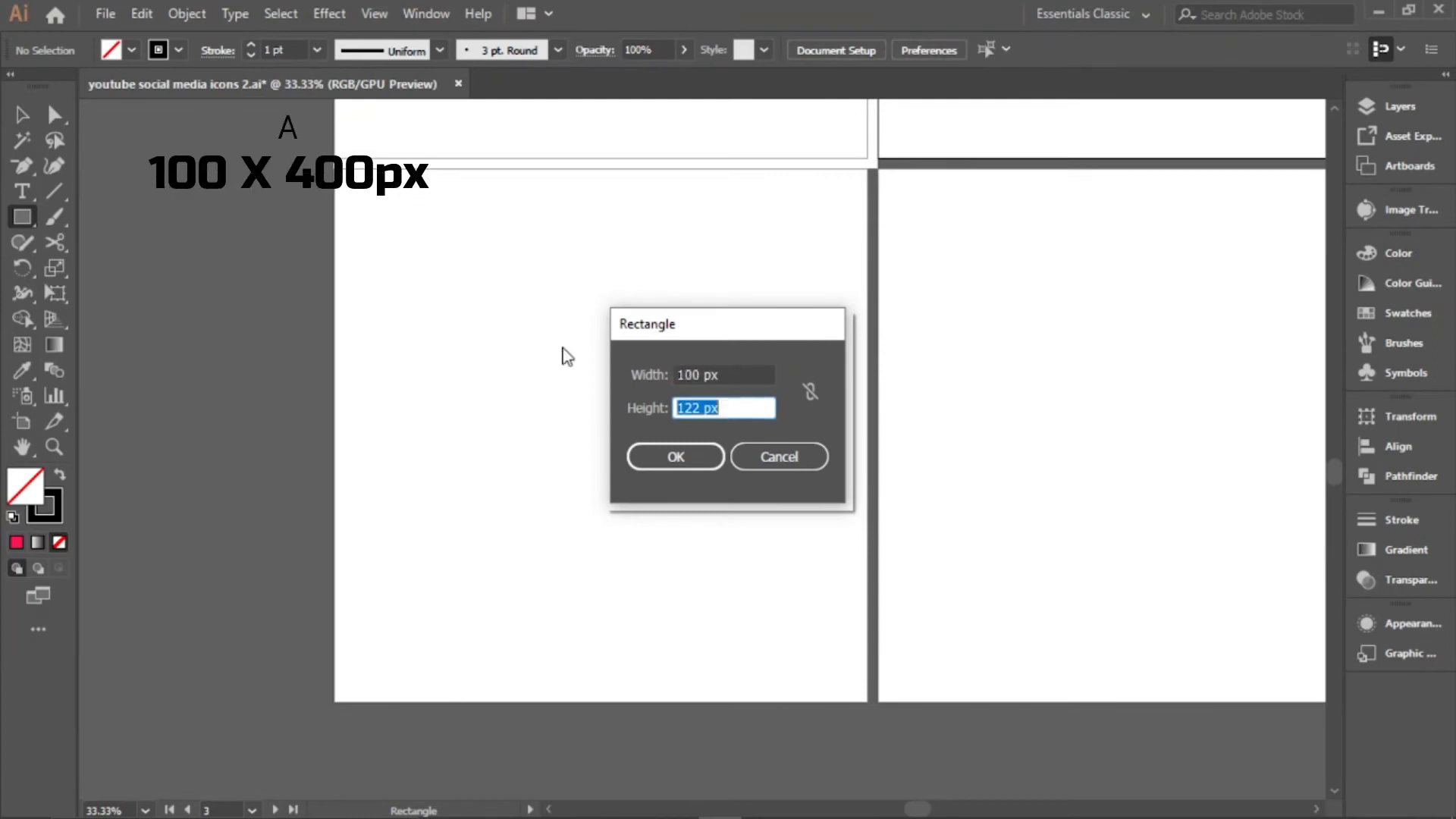
pyautogui.write('400')
pyautogui.click(668, 456)
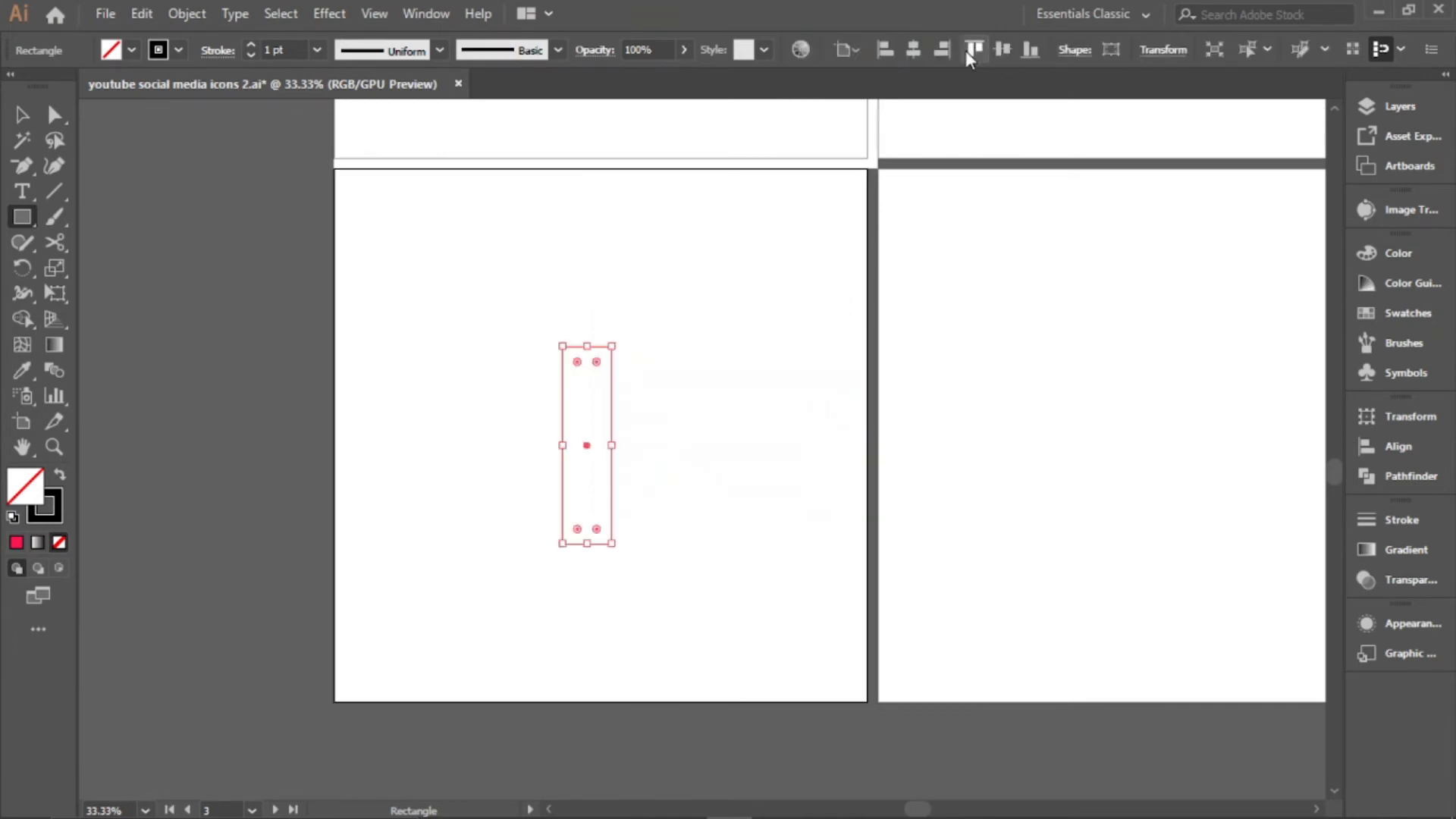
pyautogui.click(915, 53)
pyautogui.click(998, 48)
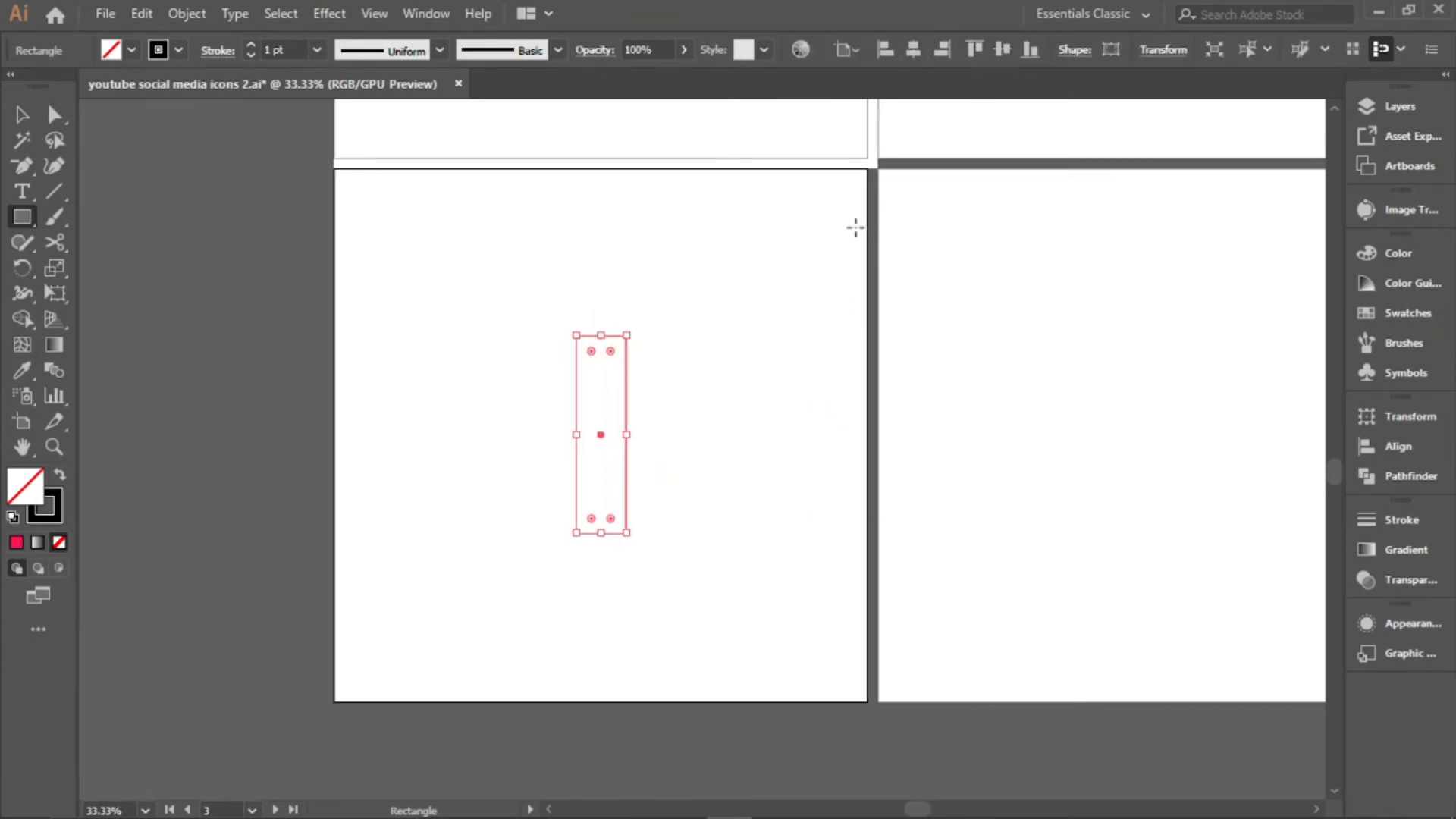
# Draw a 158 x 158 px circle overlapping the lower part of the rectangle
pyautogui.moveTo(640, 410); pyautogui.dragTo(711, 383)
pyautogui.scroll(1, 698, 382)
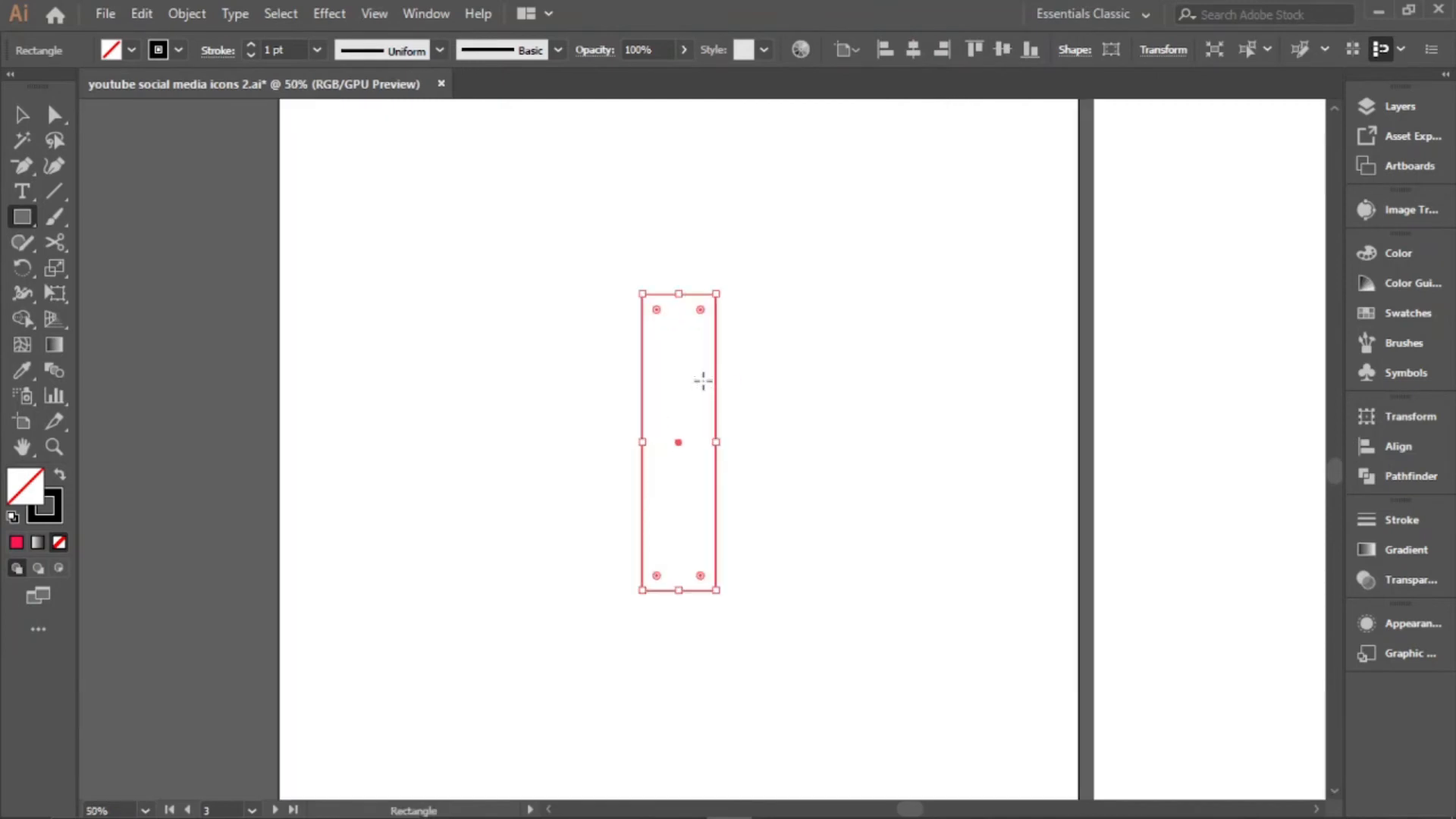
pyautogui.click(23, 217)
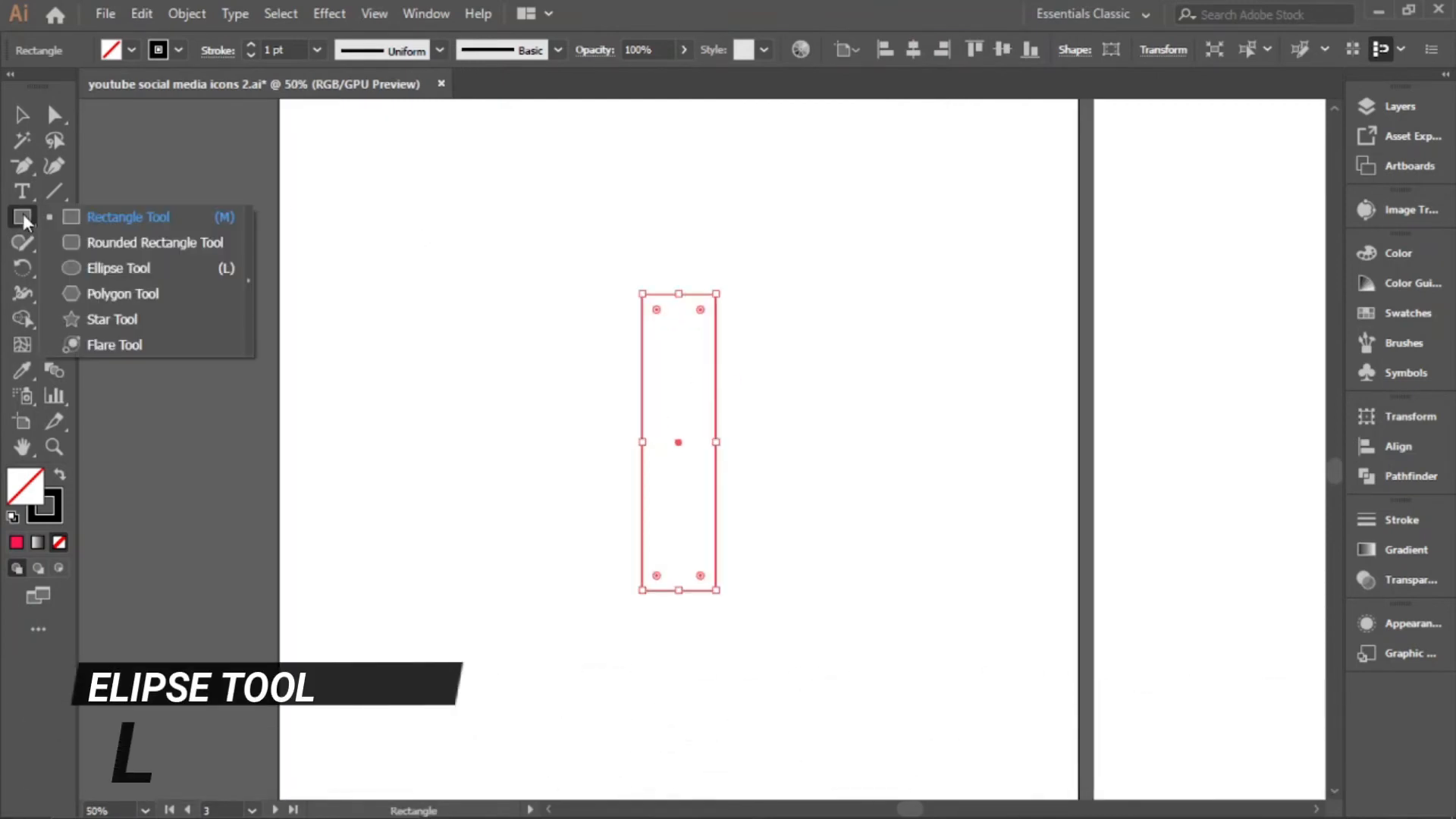
pyautogui.click(104, 270)
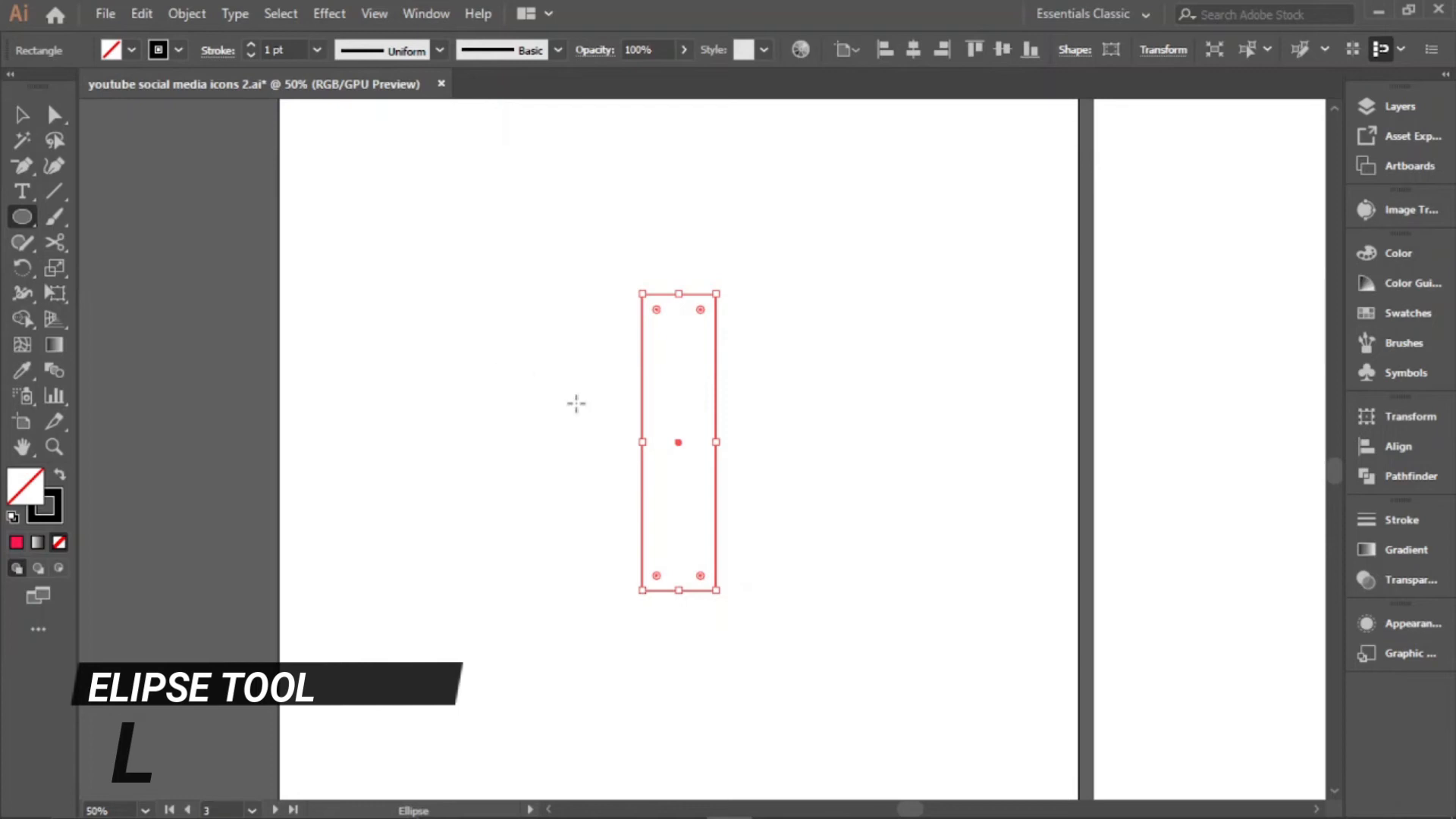
pyautogui.scroll(-2, 621, 439)
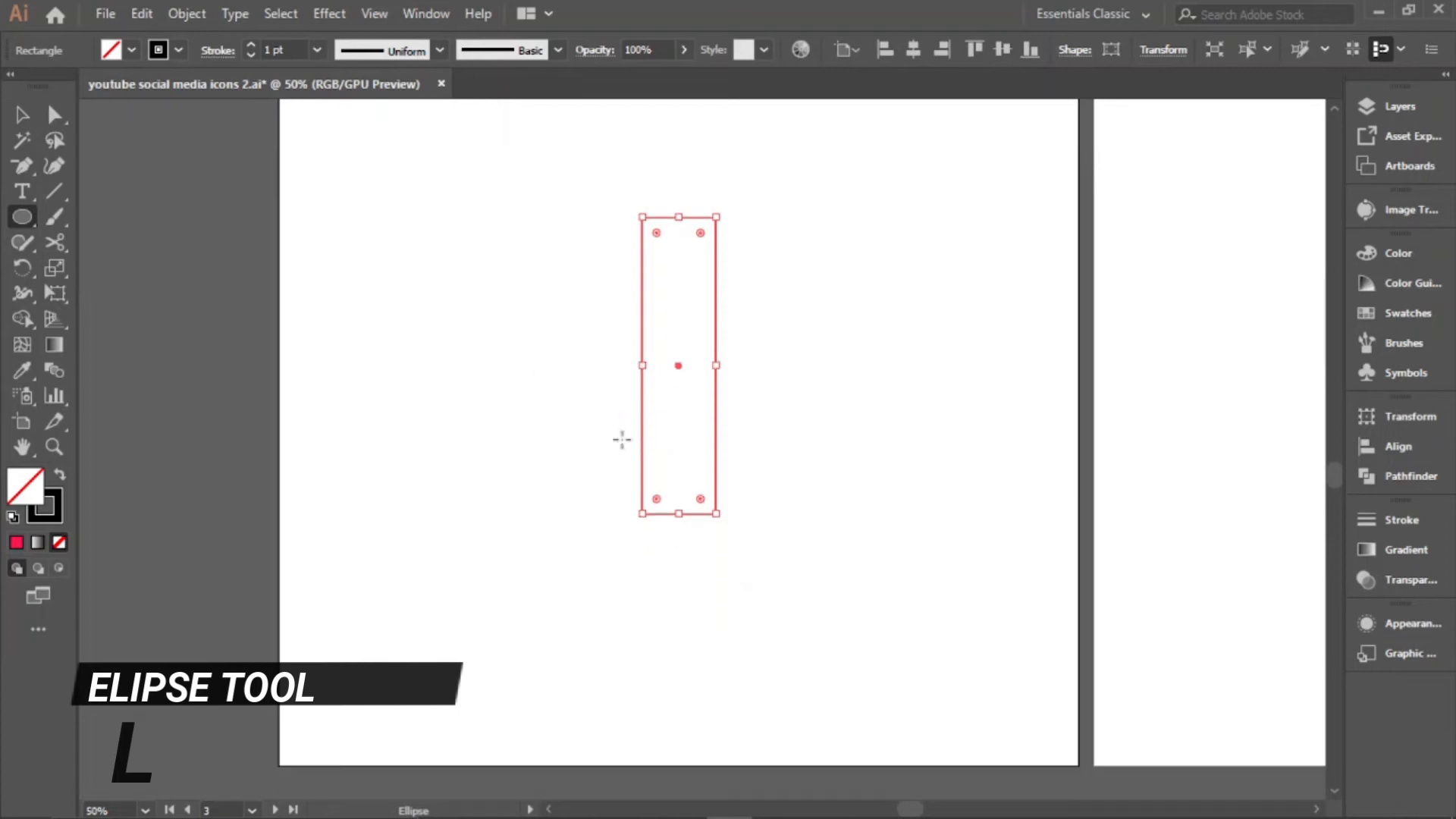
pyautogui.click(579, 366)
pyautogui.write('158')
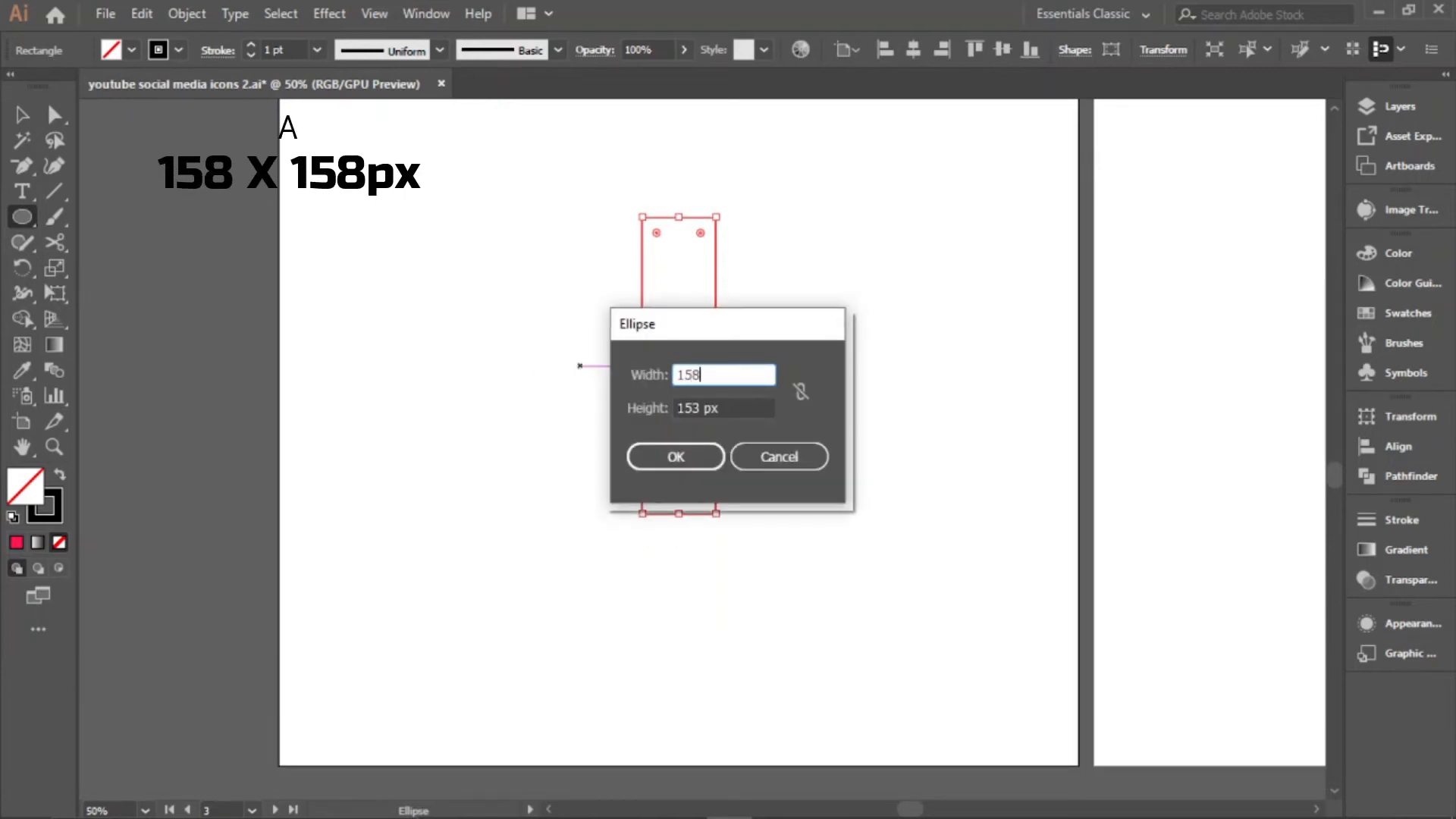
pyautogui.press('Tab')
pyautogui.write('1')
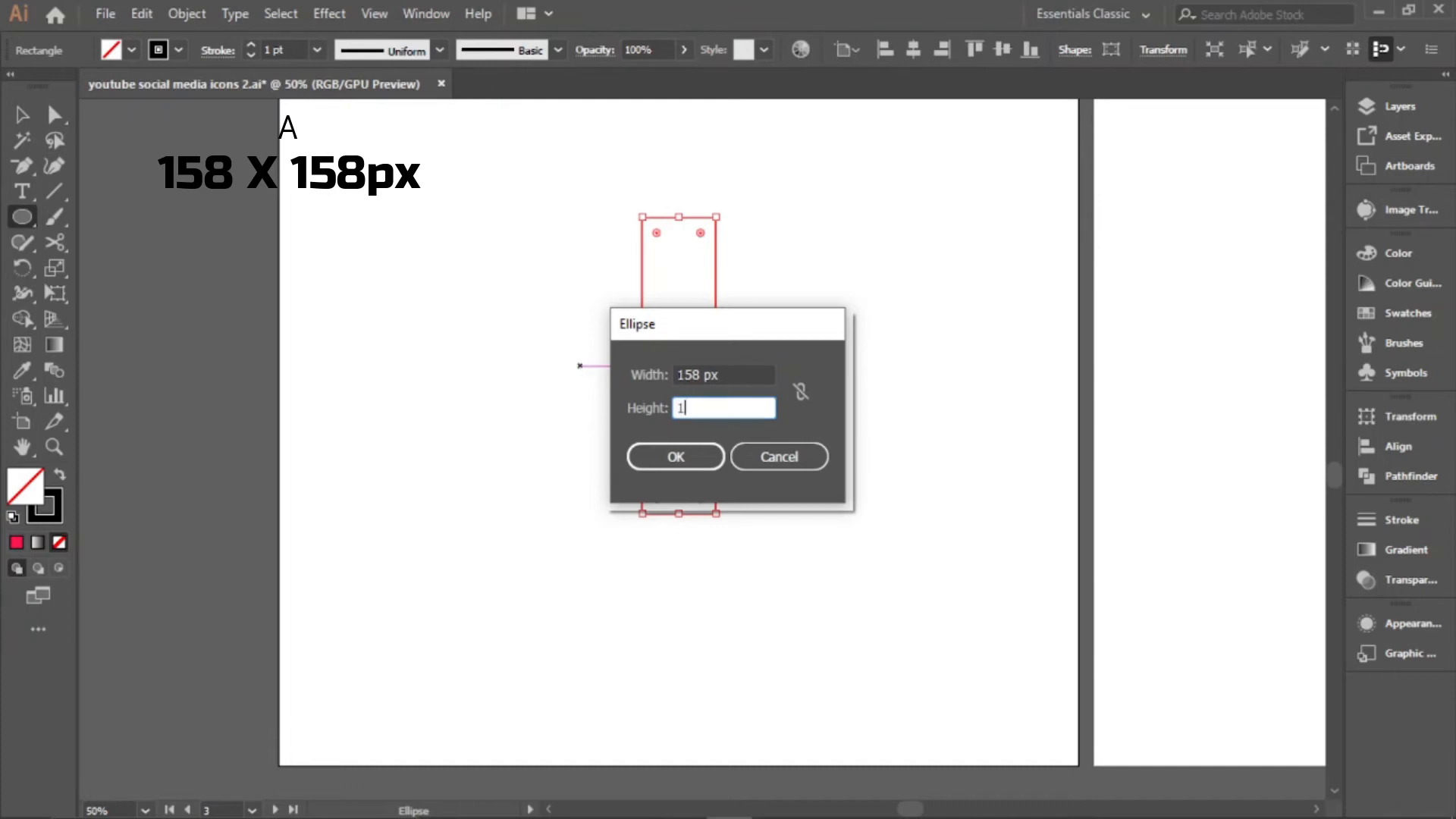
pyautogui.click(658, 456)
# Move the circle down and outward so its right anchor meets the rectangle's bottom-left corner
pyautogui.press('v')
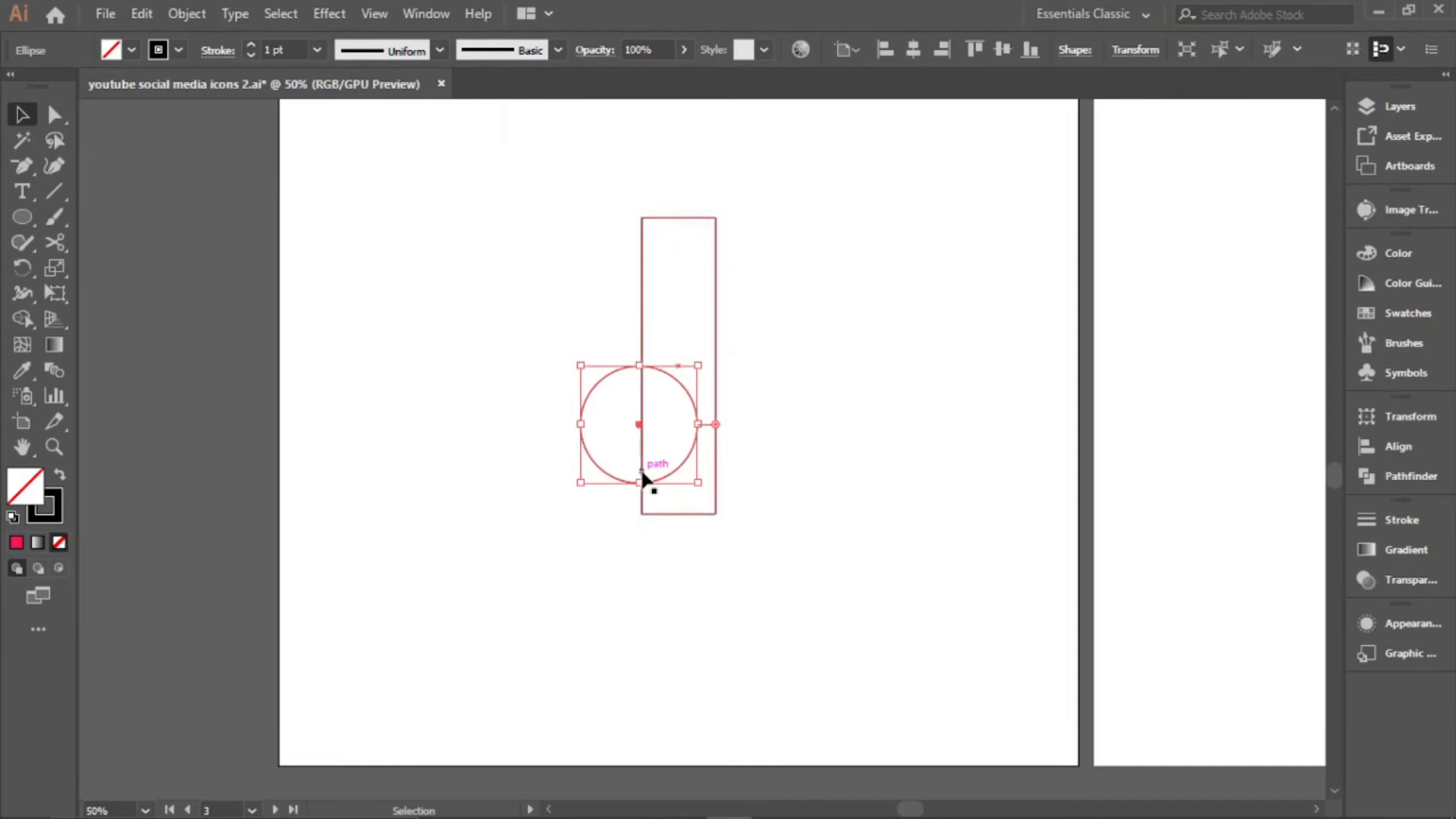
pyautogui.scroll(2, 646, 488)
pyautogui.moveTo(616, 495); pyautogui.dragTo(504, 675)
pyautogui.scroll(4, 634, 579)
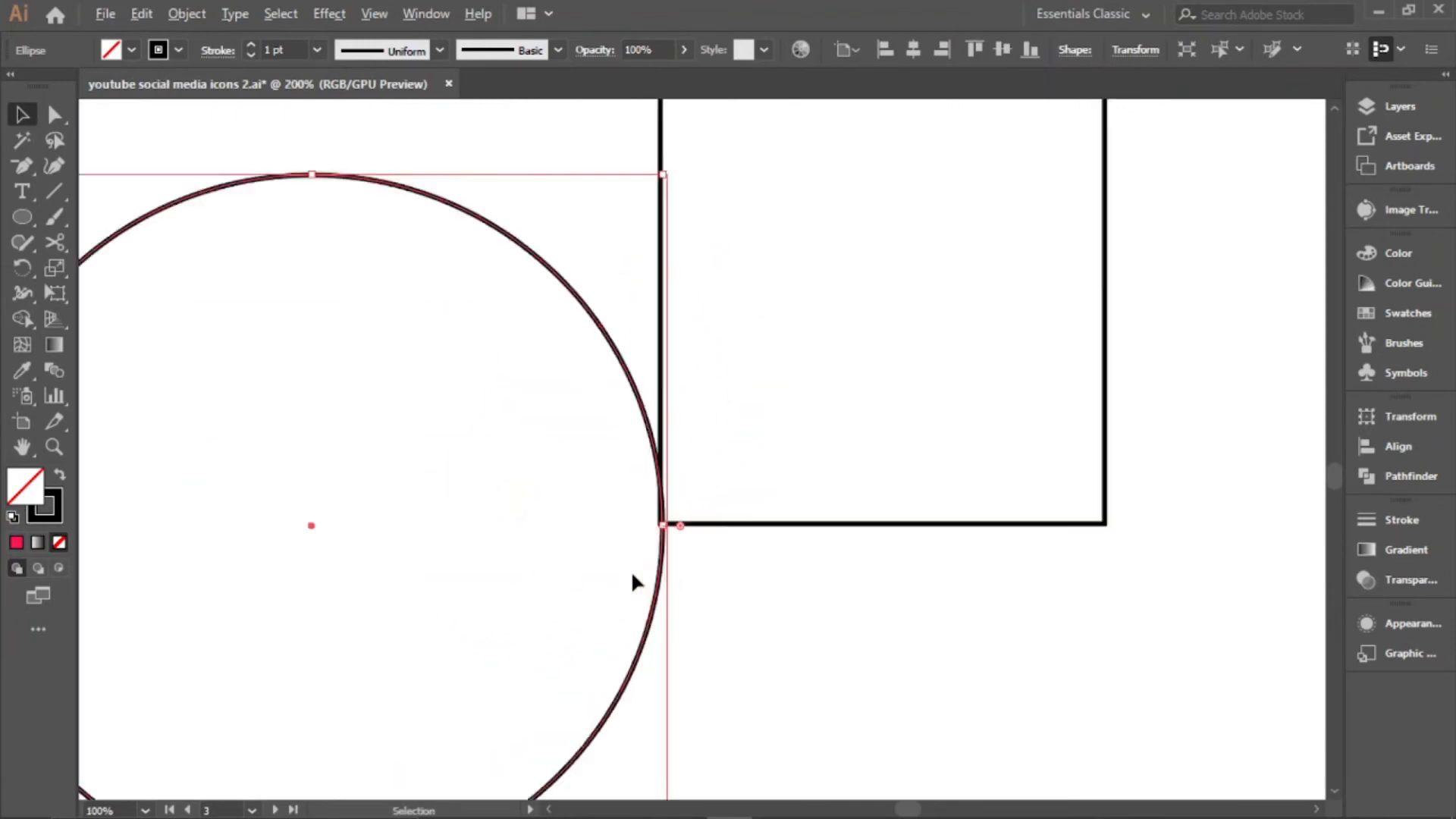
pyautogui.scroll(2, 679, 523)
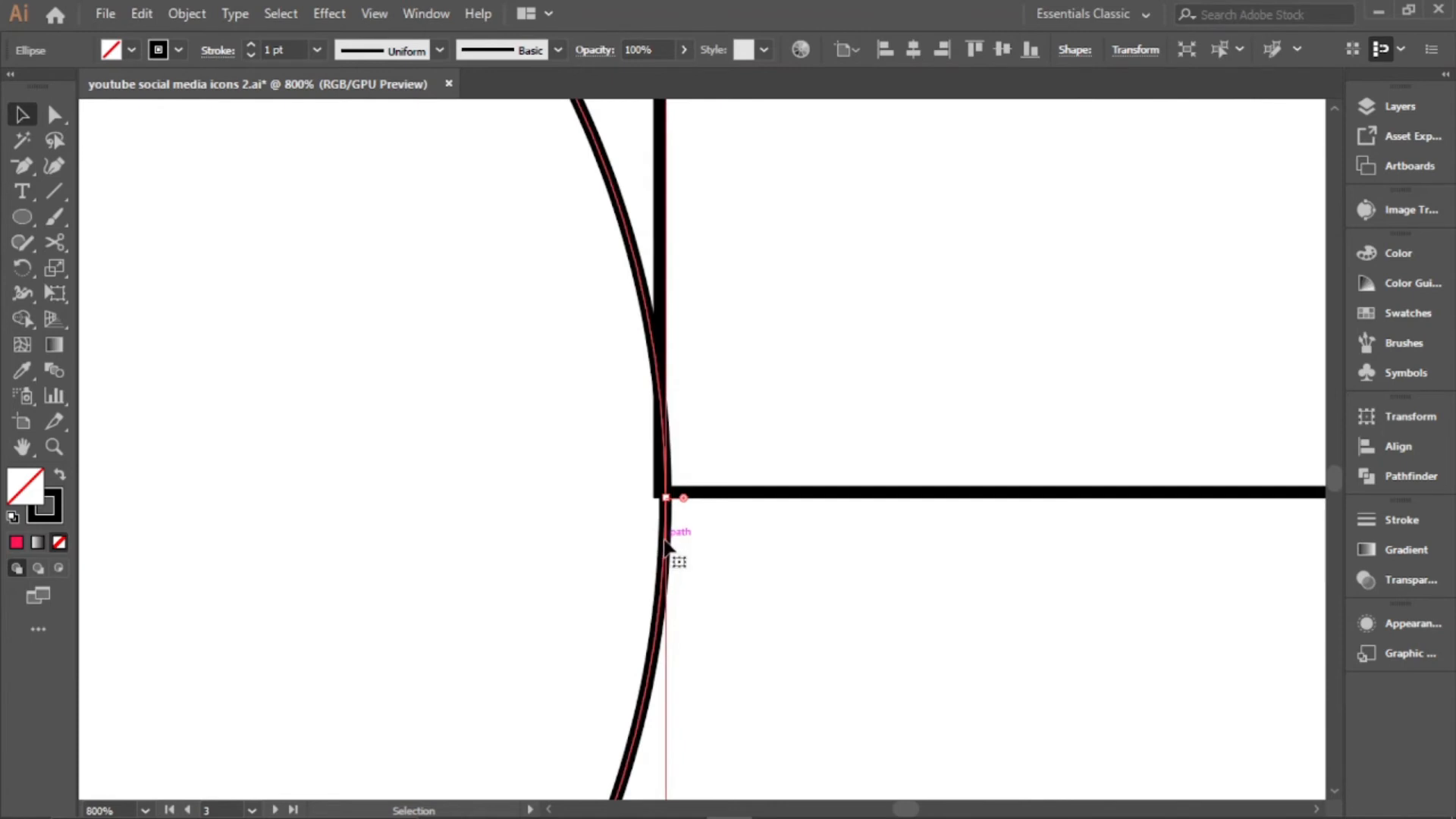
pyautogui.moveTo(664, 543); pyautogui.dragTo(667, 511)
pyautogui.scroll(3, 669, 502)
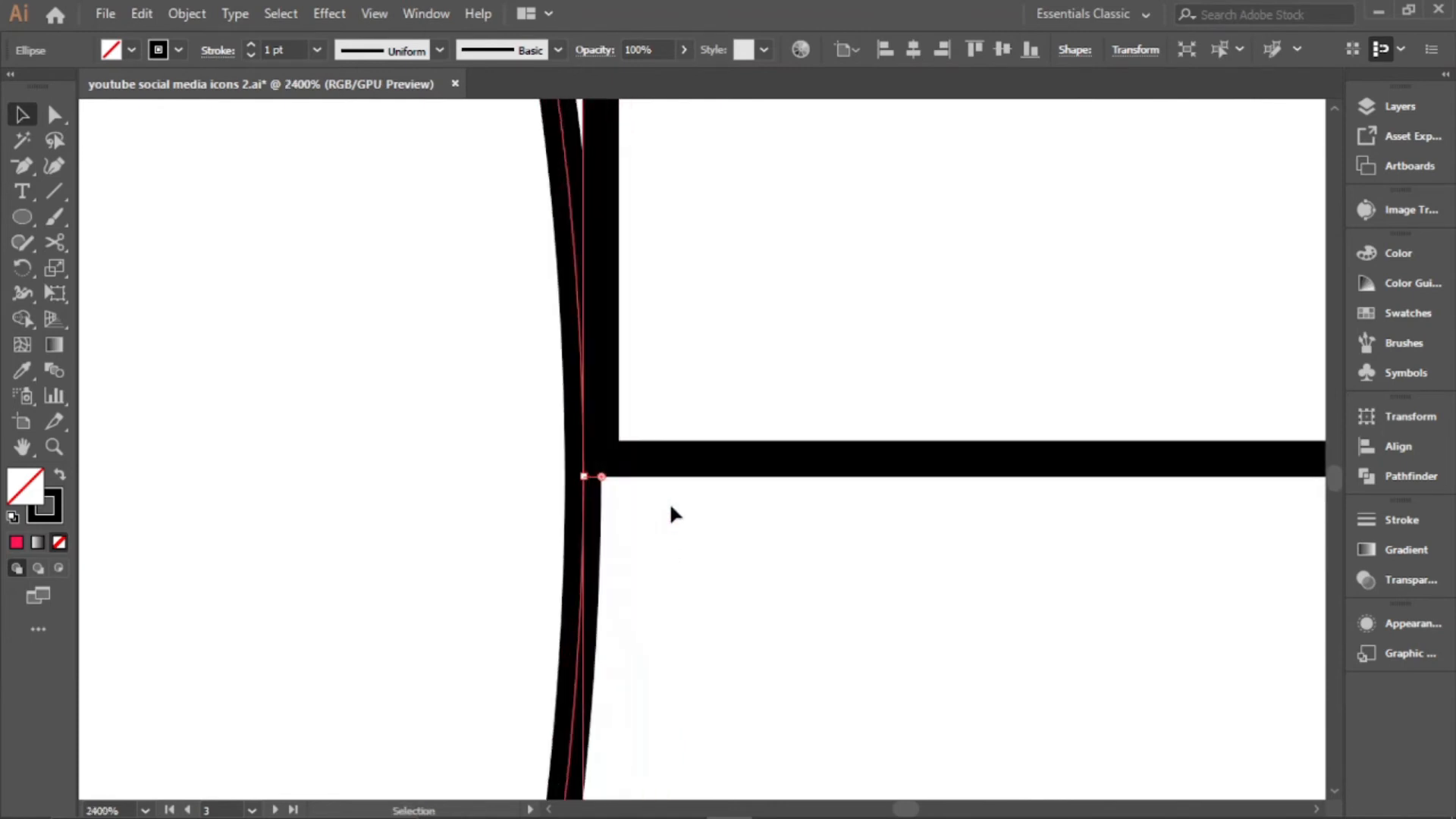
pyautogui.click(626, 521)
pyautogui.moveTo(591, 539); pyautogui.dragTo(604, 546)
pyautogui.scroll(-3, 647, 537)
pyautogui.scroll(3, 648, 536)
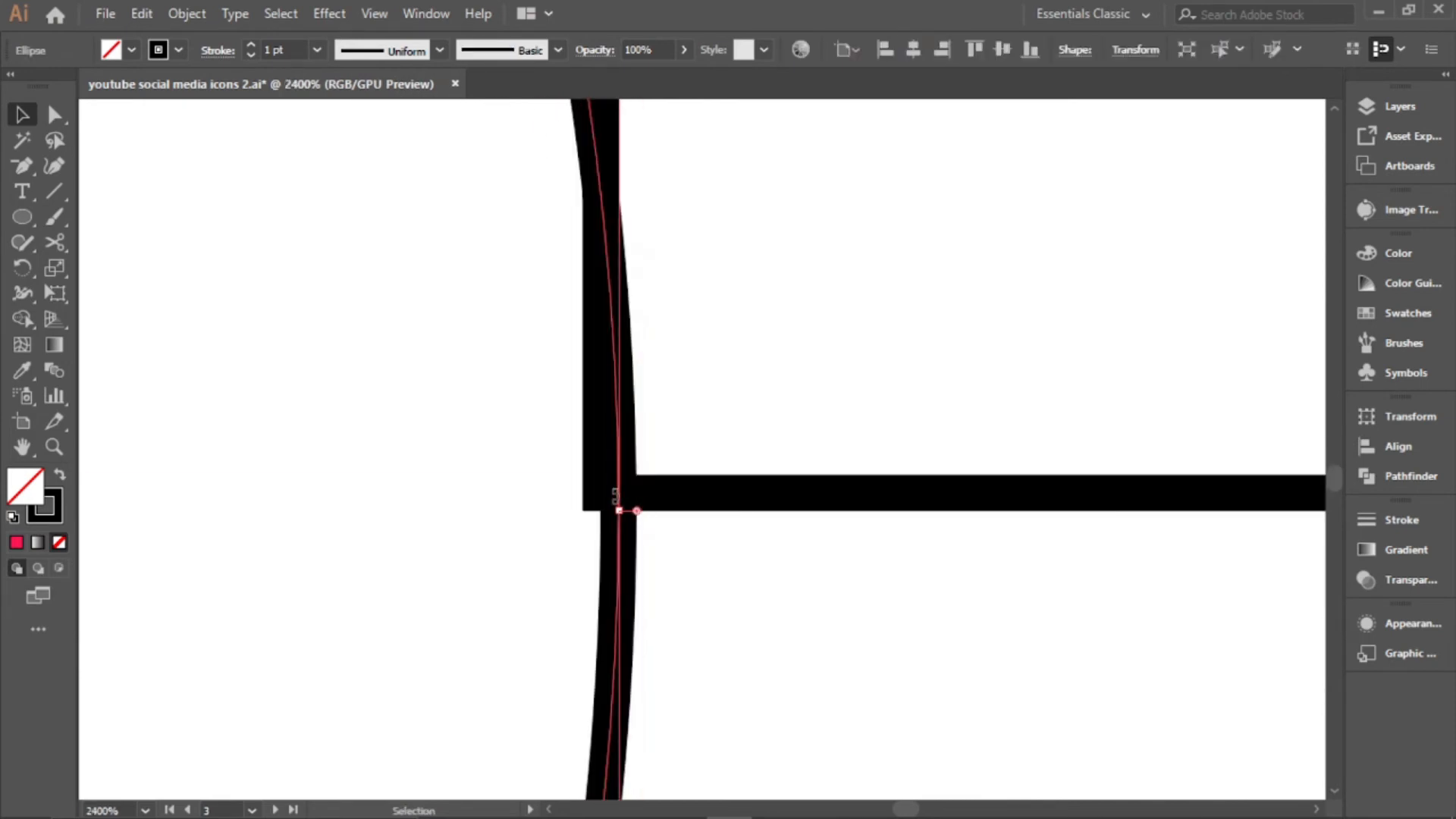
# Turn off Snap to Pixel and align the circle's right anchor exactly with the rectangle's bottom-left corner
pyautogui.scroll(-2, 656, 543)
pyautogui.click(379, 15)
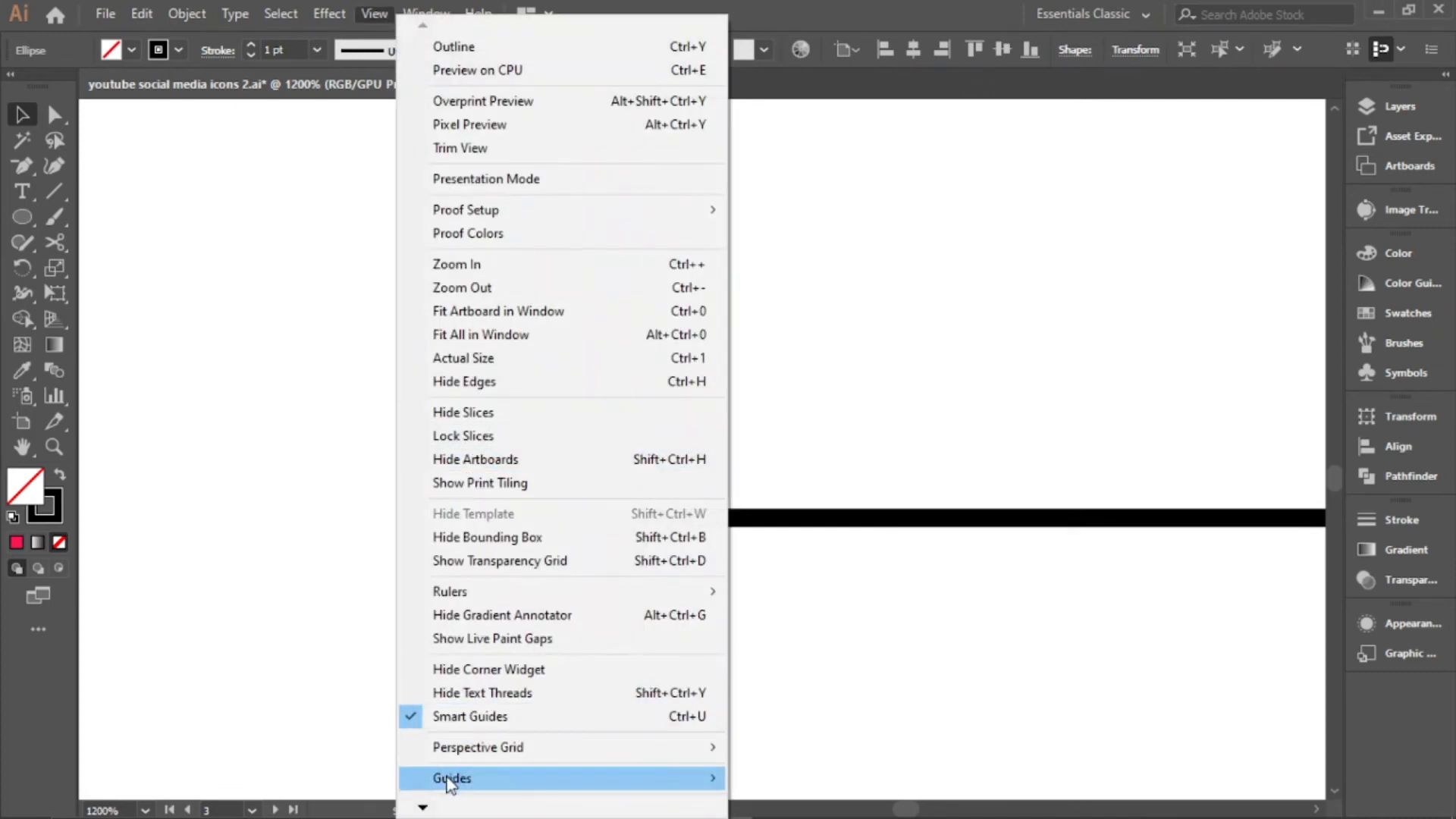
pyautogui.moveTo(425, 808)
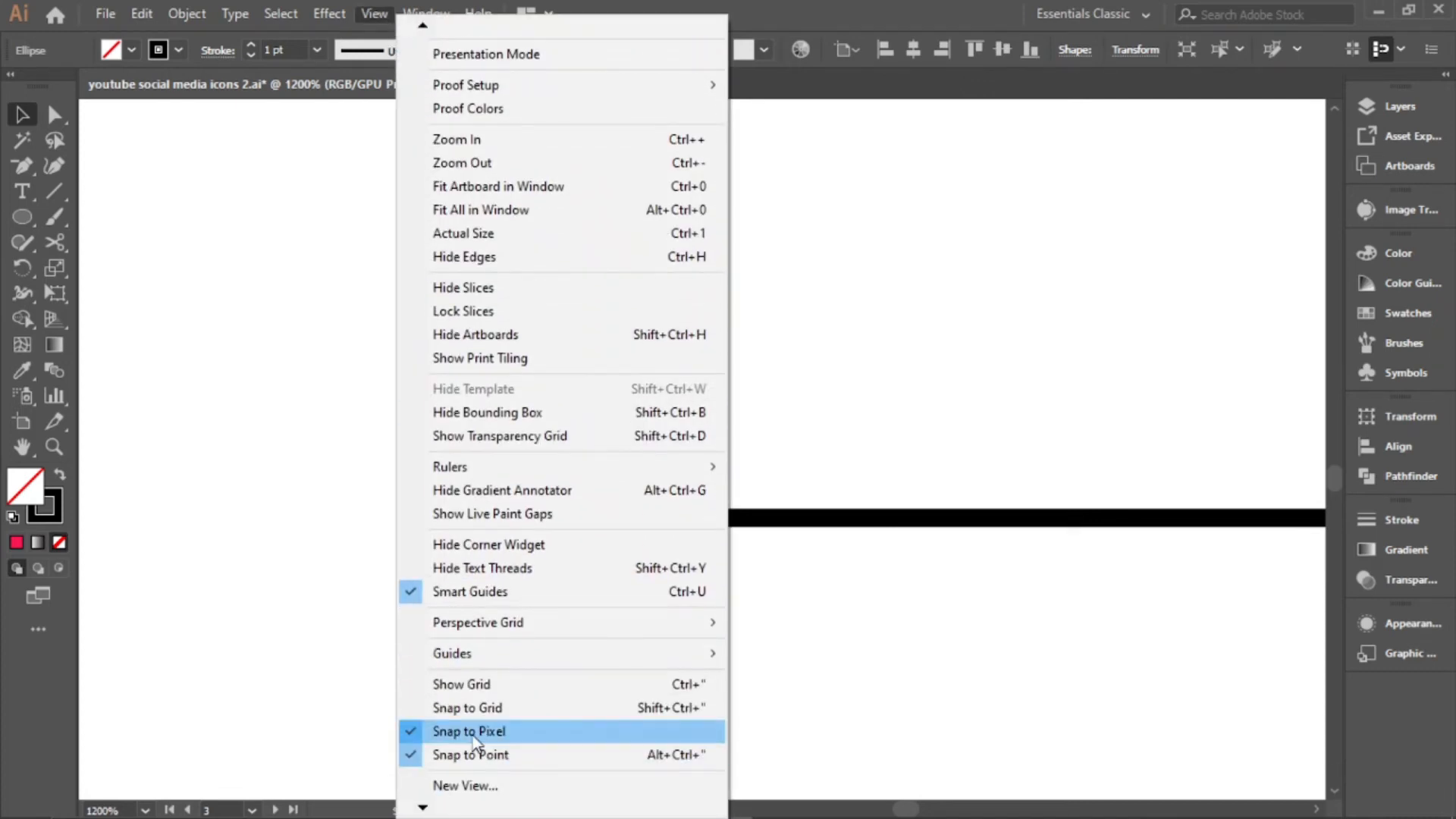
pyautogui.click(469, 730)
pyautogui.scroll(4, 639, 531)
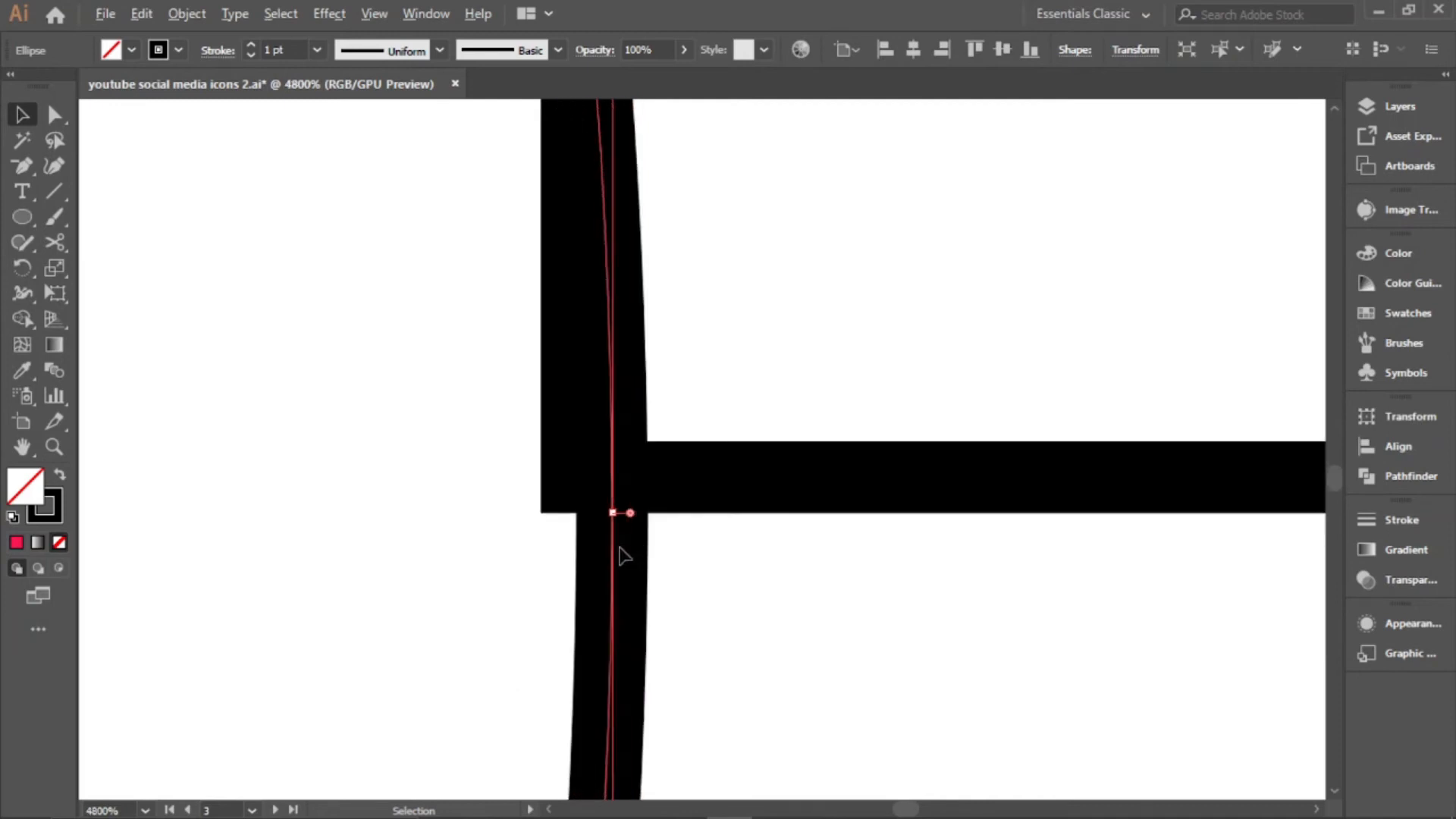
pyautogui.moveTo(614, 546); pyautogui.dragTo(583, 550)
pyautogui.scroll(-3, 591, 553)
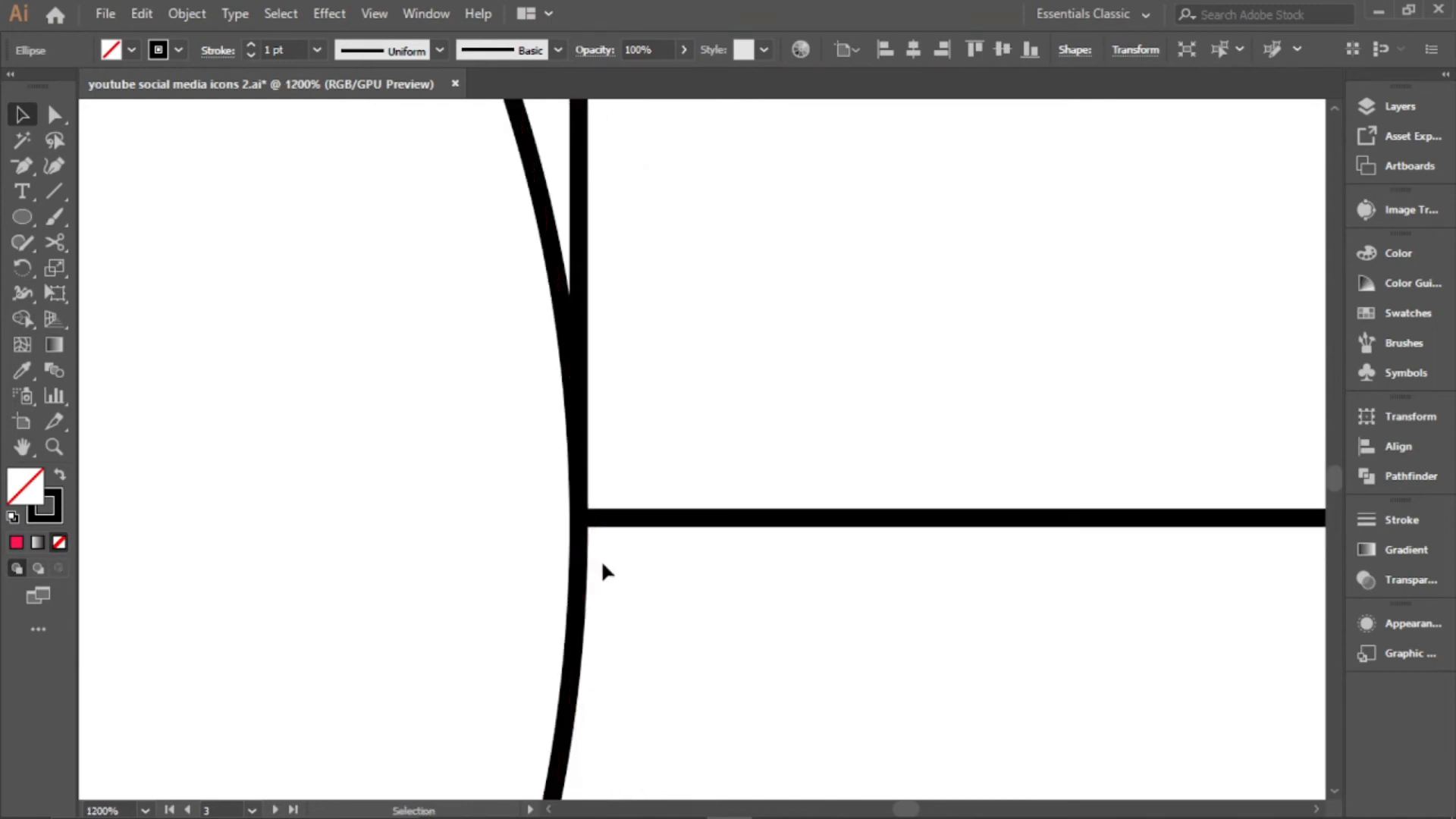
pyautogui.click(602, 563)
# Duplicate the circle in place and enlarge the copy from its center until it reaches the rectangle's right edge
pyautogui.scroll(-5, 602, 563)
pyautogui.scroll(1, 608, 566)
pyautogui.scroll(-3, 623, 574)
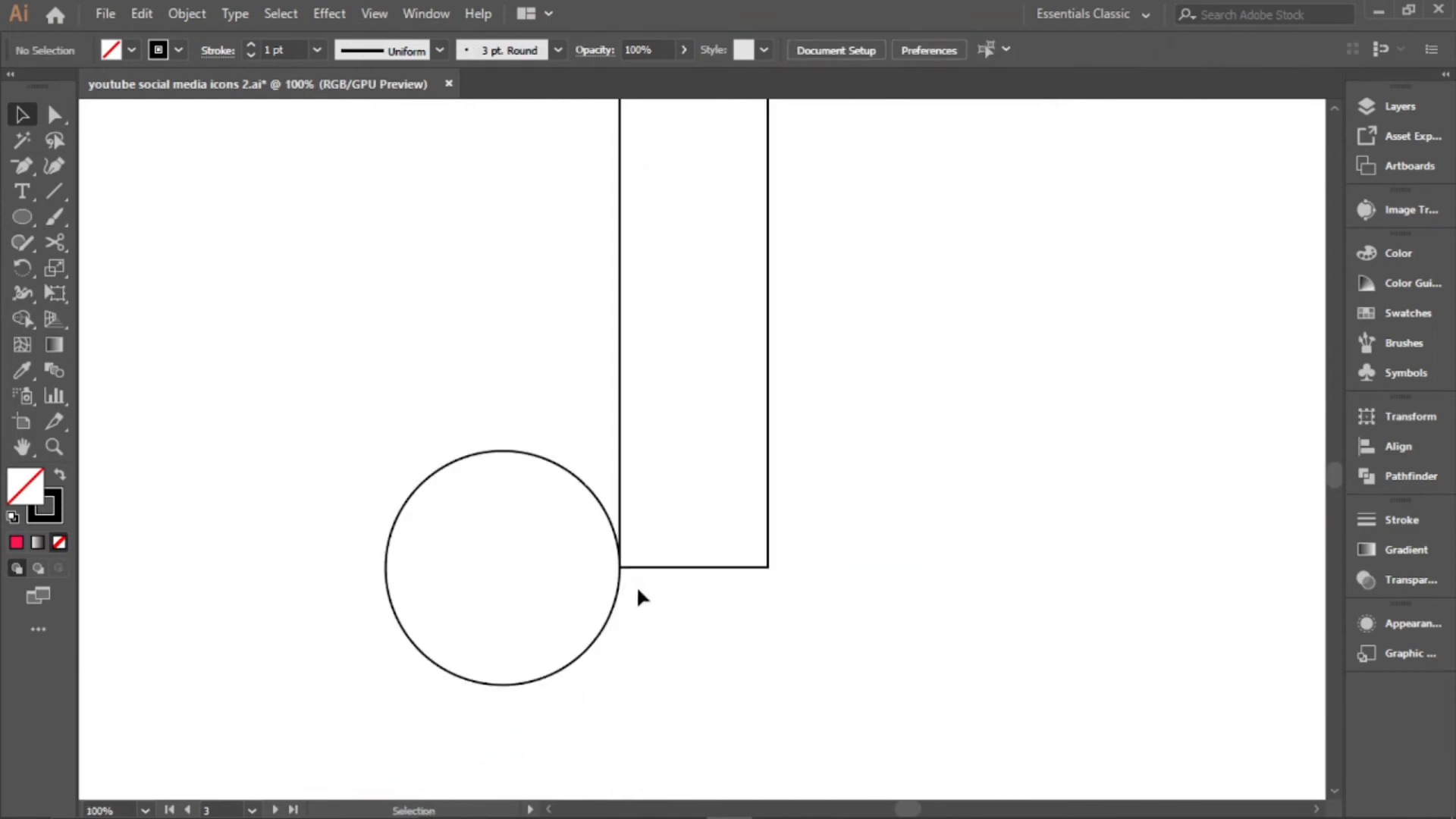
pyautogui.click(595, 494)
pyautogui.press('a')
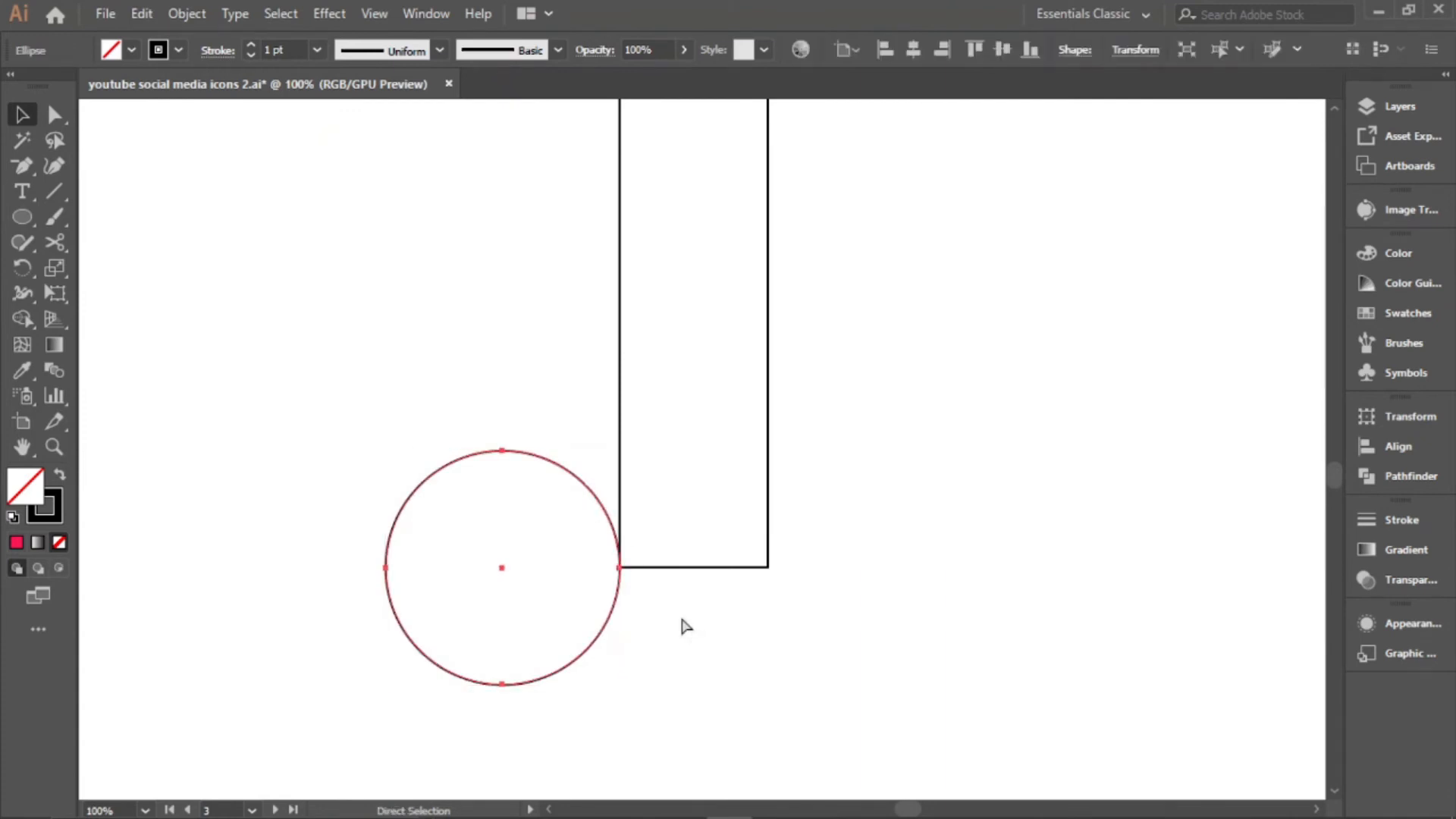
pyautogui.press('v')
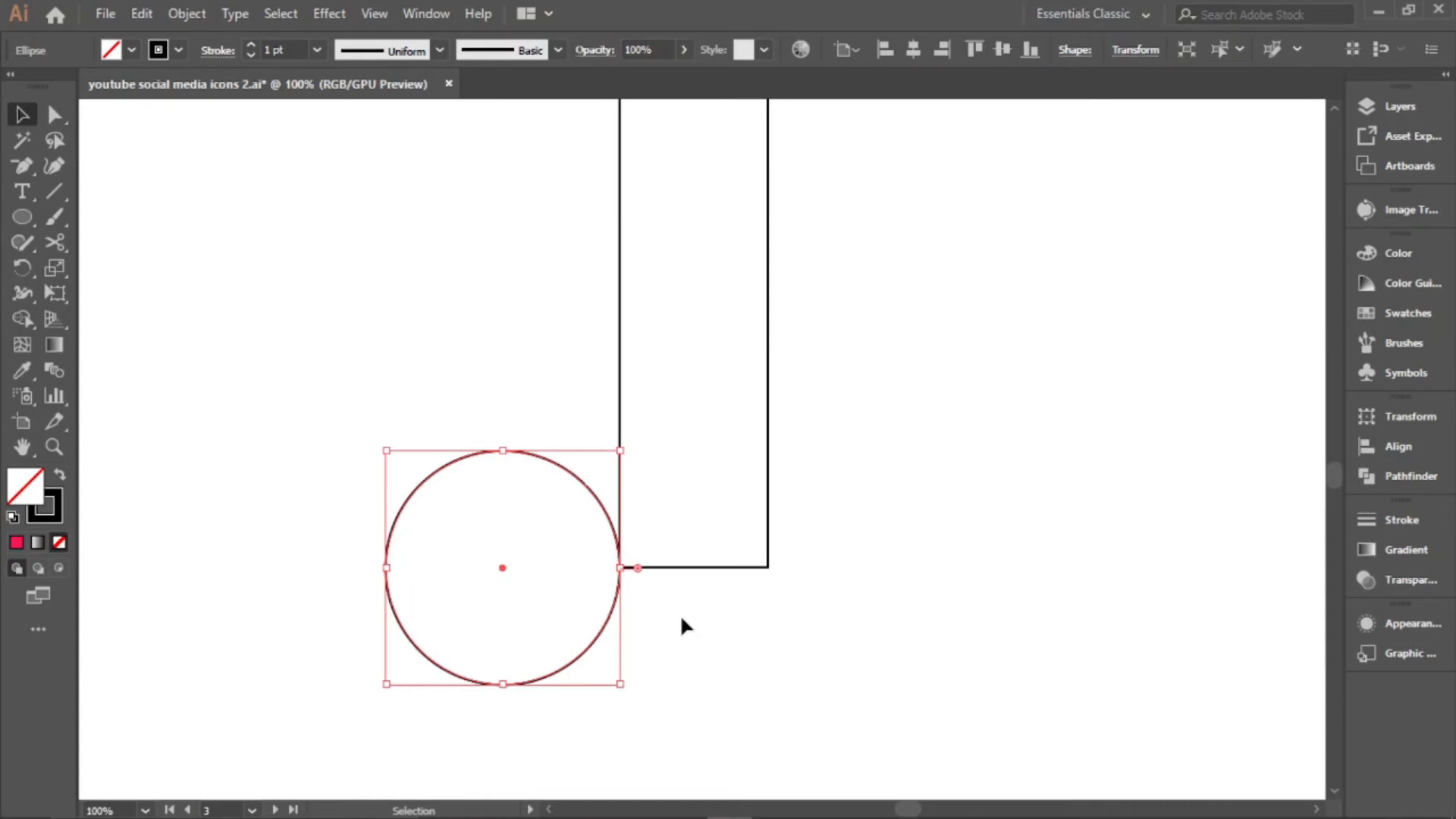
pyautogui.scroll(-1, 598, 488)
pyautogui.scroll(1, 598, 487)
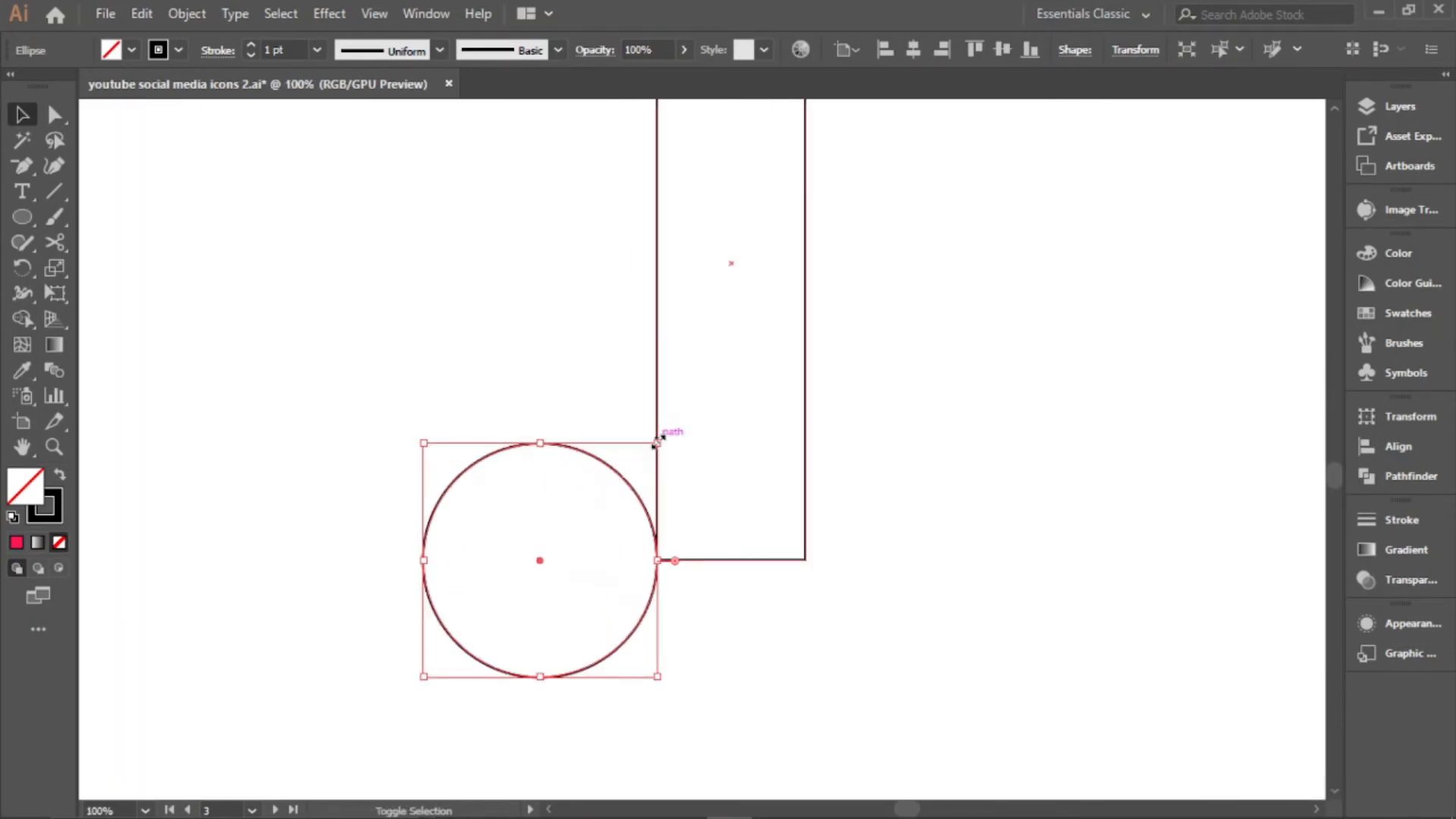
pyautogui.moveTo(656, 442); pyautogui.dragTo(812, 289)
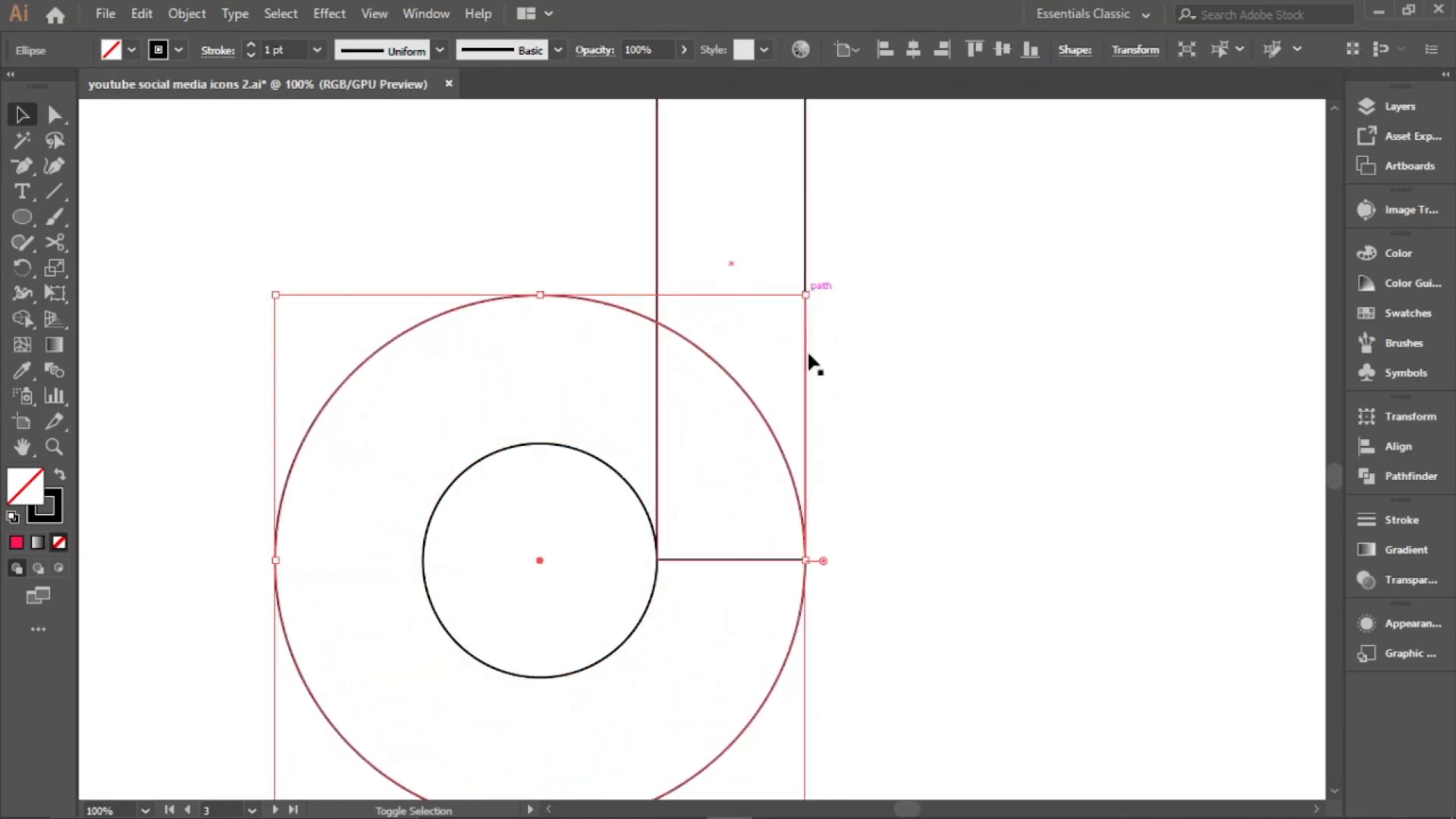
# Inspect the alignment where the larger circle meets the rectangle's bottom-right corner
pyautogui.scroll(1, 800, 580)
pyautogui.scroll(5, 800, 580)
pyautogui.click(856, 567)
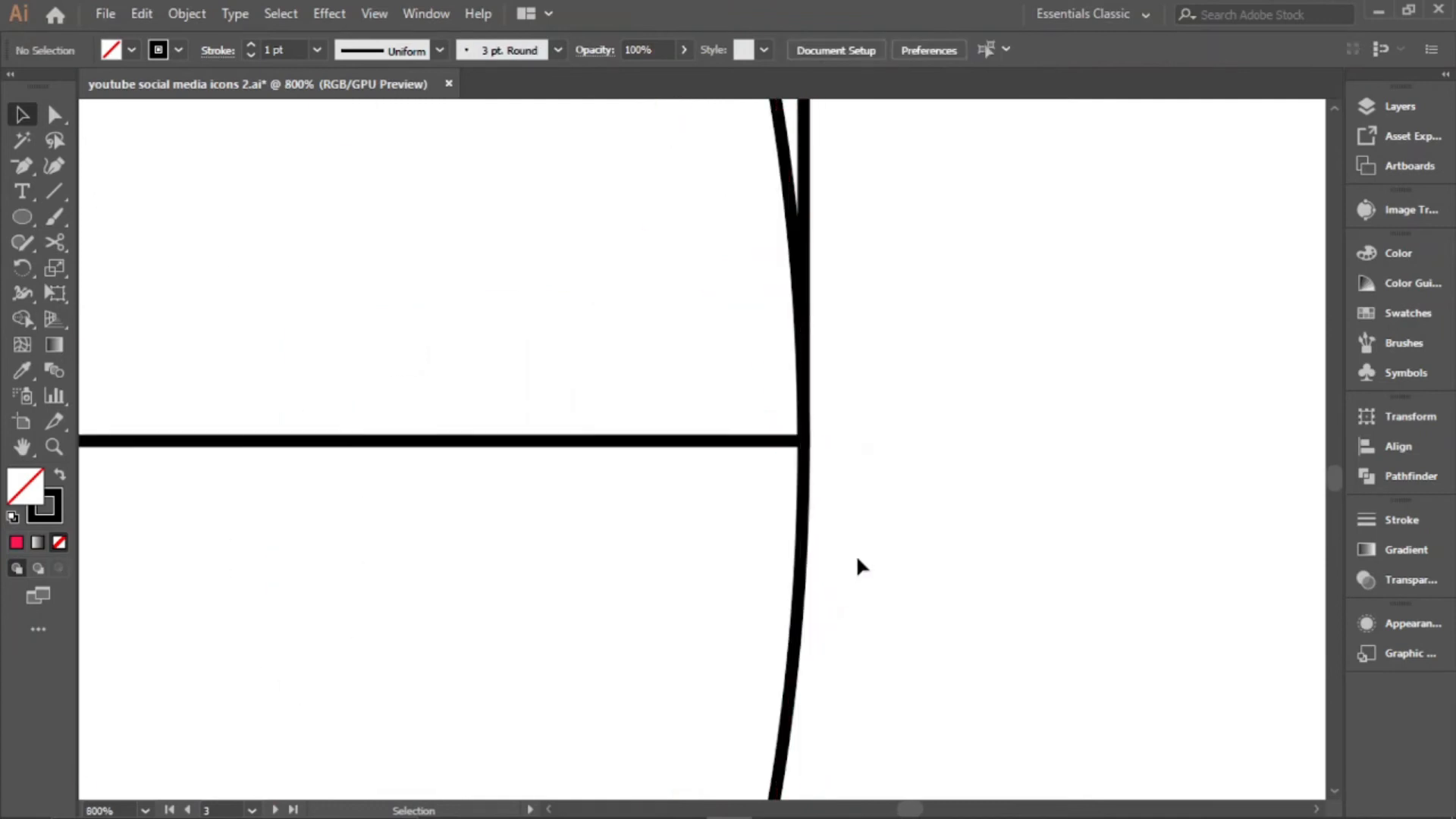
pyautogui.scroll(3, 806, 440)
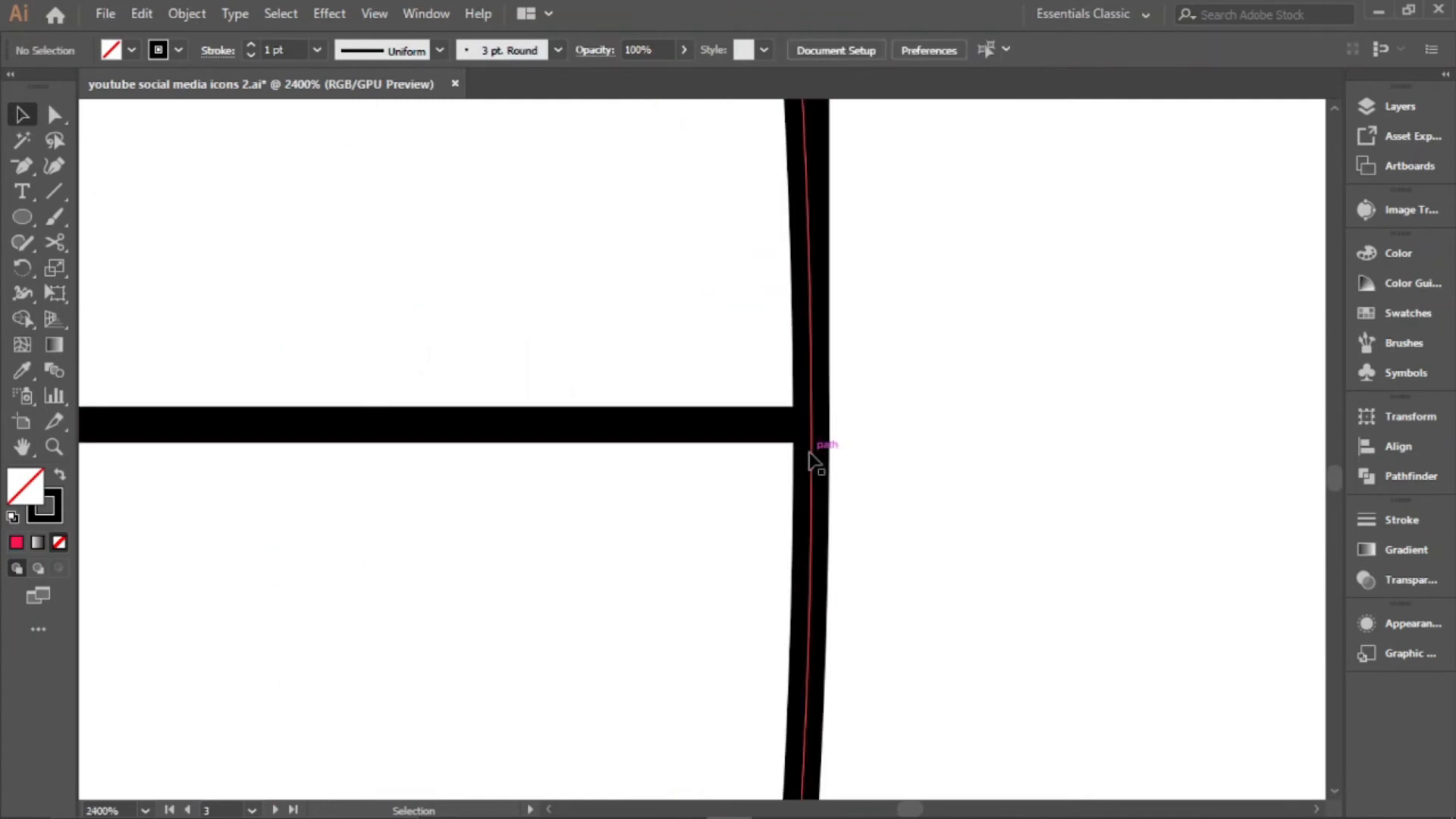
pyautogui.click(810, 432)
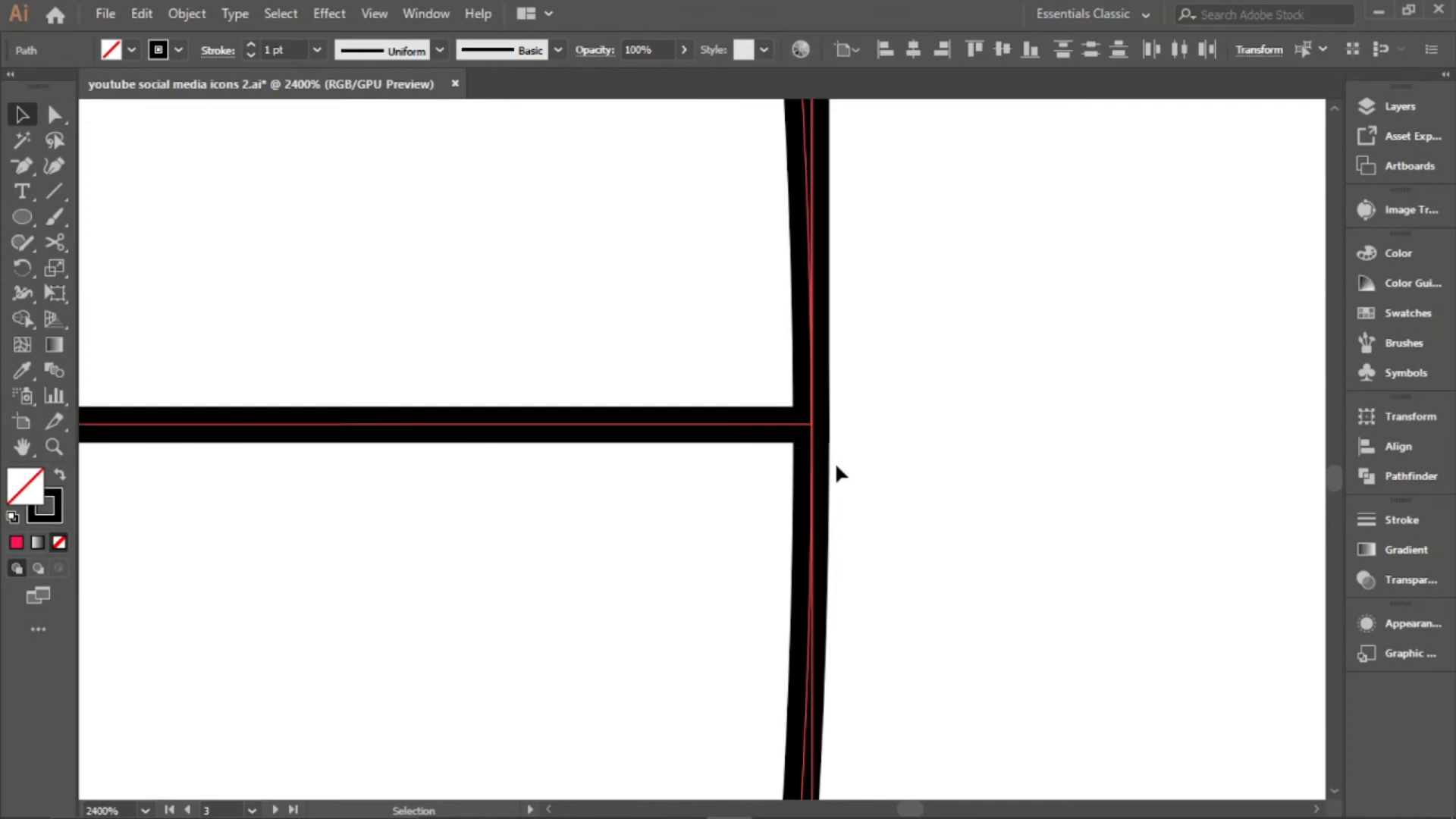
pyautogui.scroll(-3, 835, 461)
pyautogui.scroll(-2, 878, 484)
pyautogui.click(878, 484)
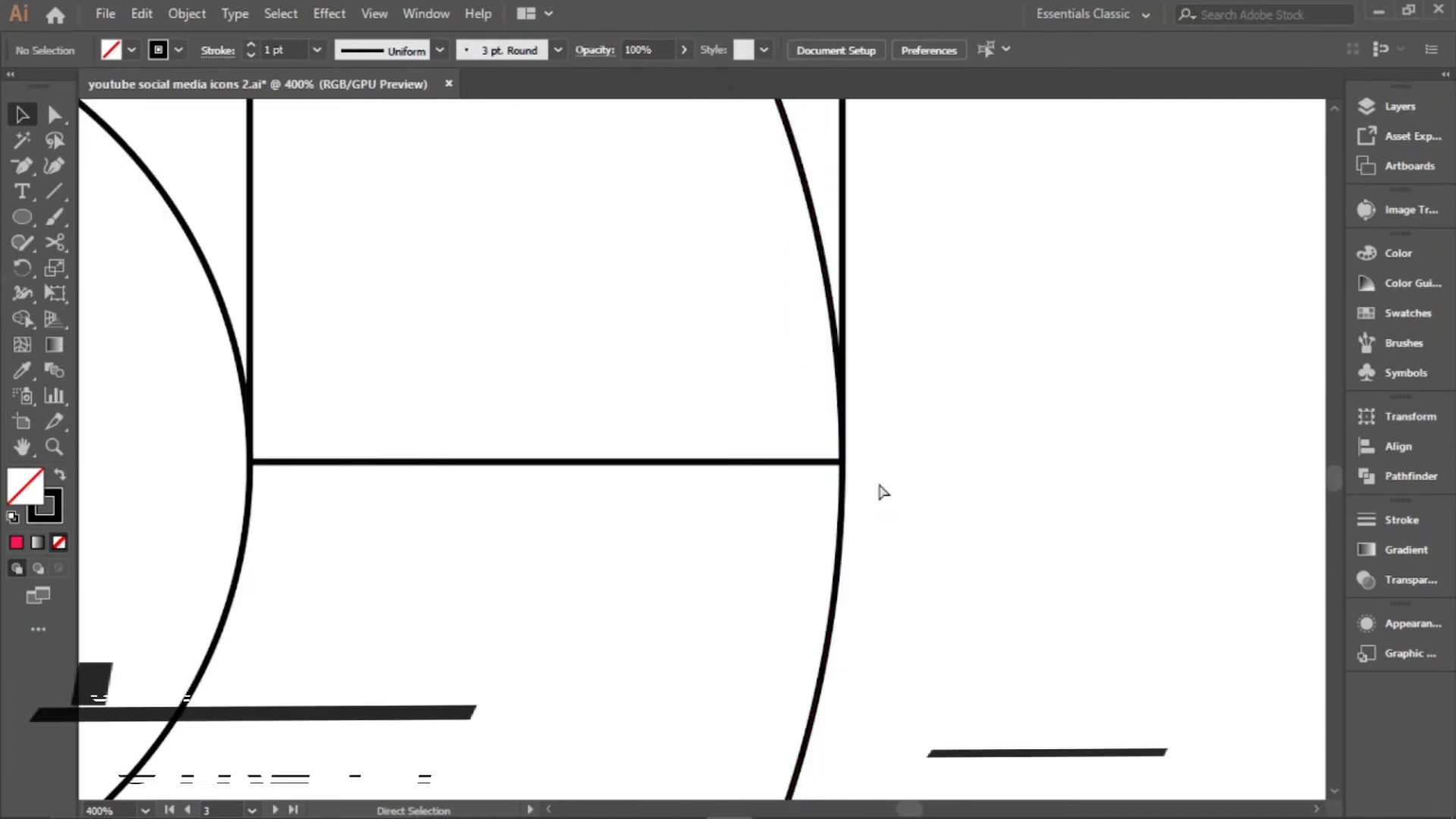
# Switch to outline mode and inspect where the inner circle meets the rectangle's bottom-left corner
pyautogui.hotkey('ctrl', 'y')
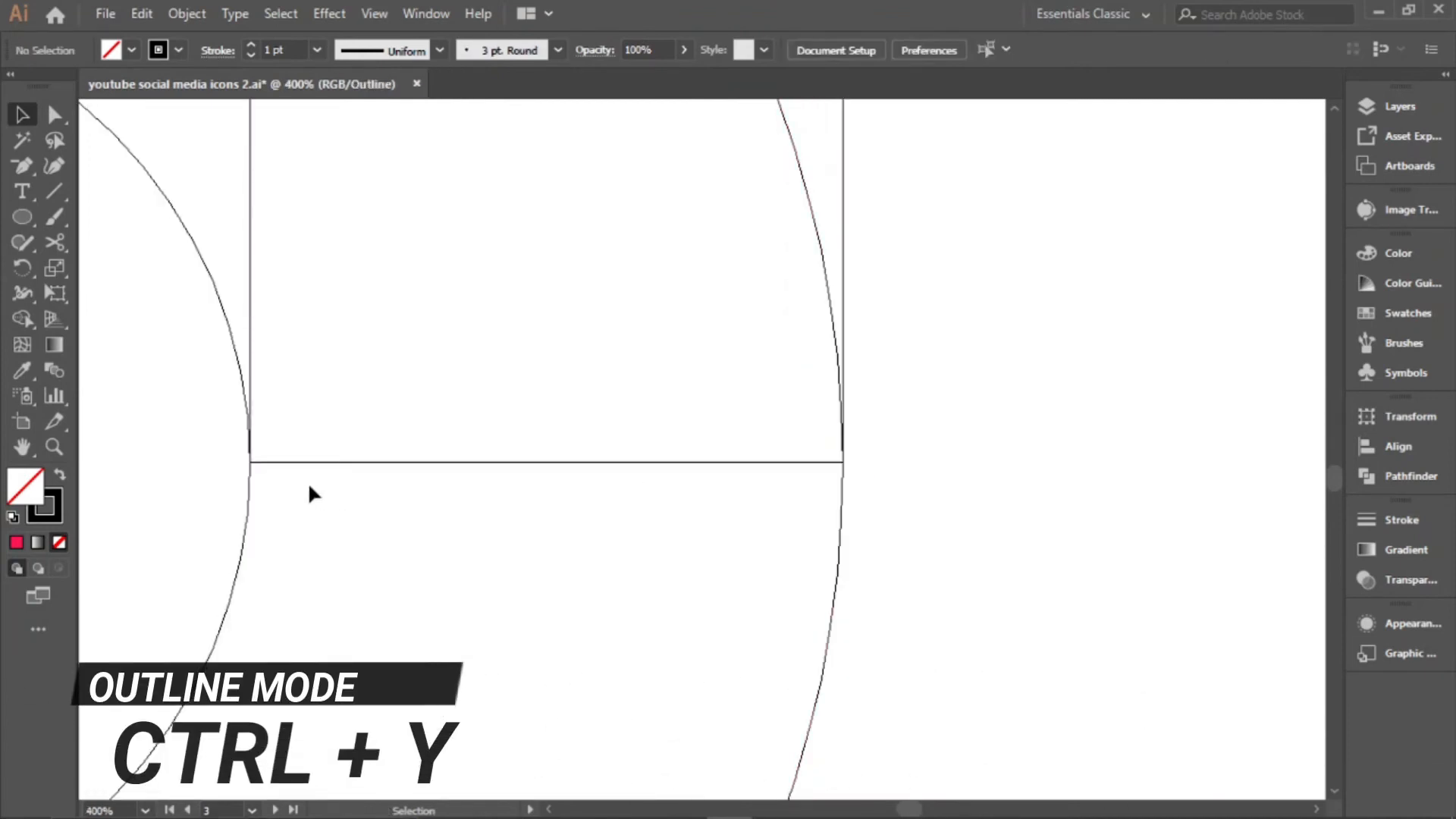
pyautogui.scroll(3, 278, 480)
pyautogui.scroll(3, 155, 413)
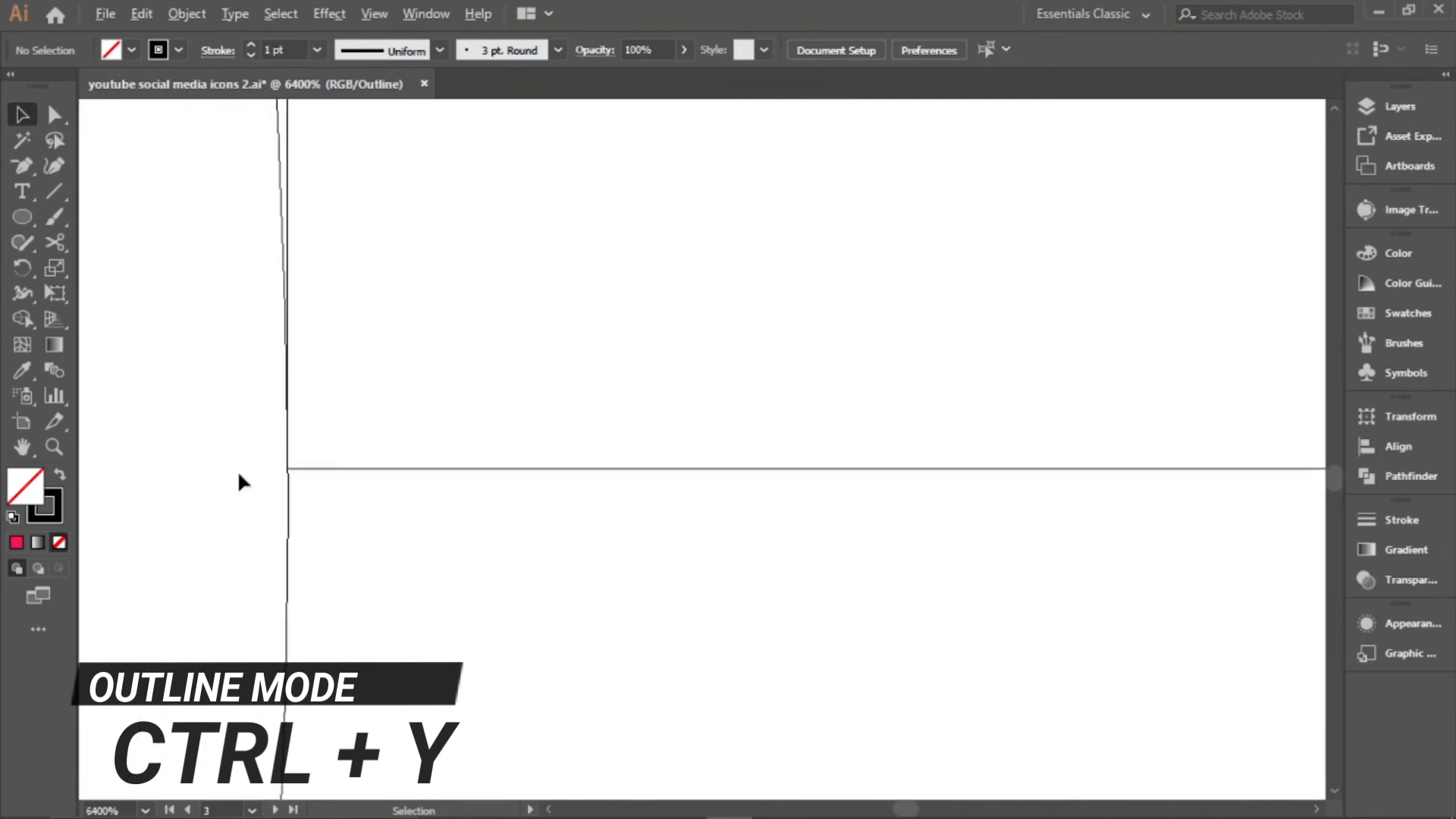
pyautogui.scroll(2, 285, 426)
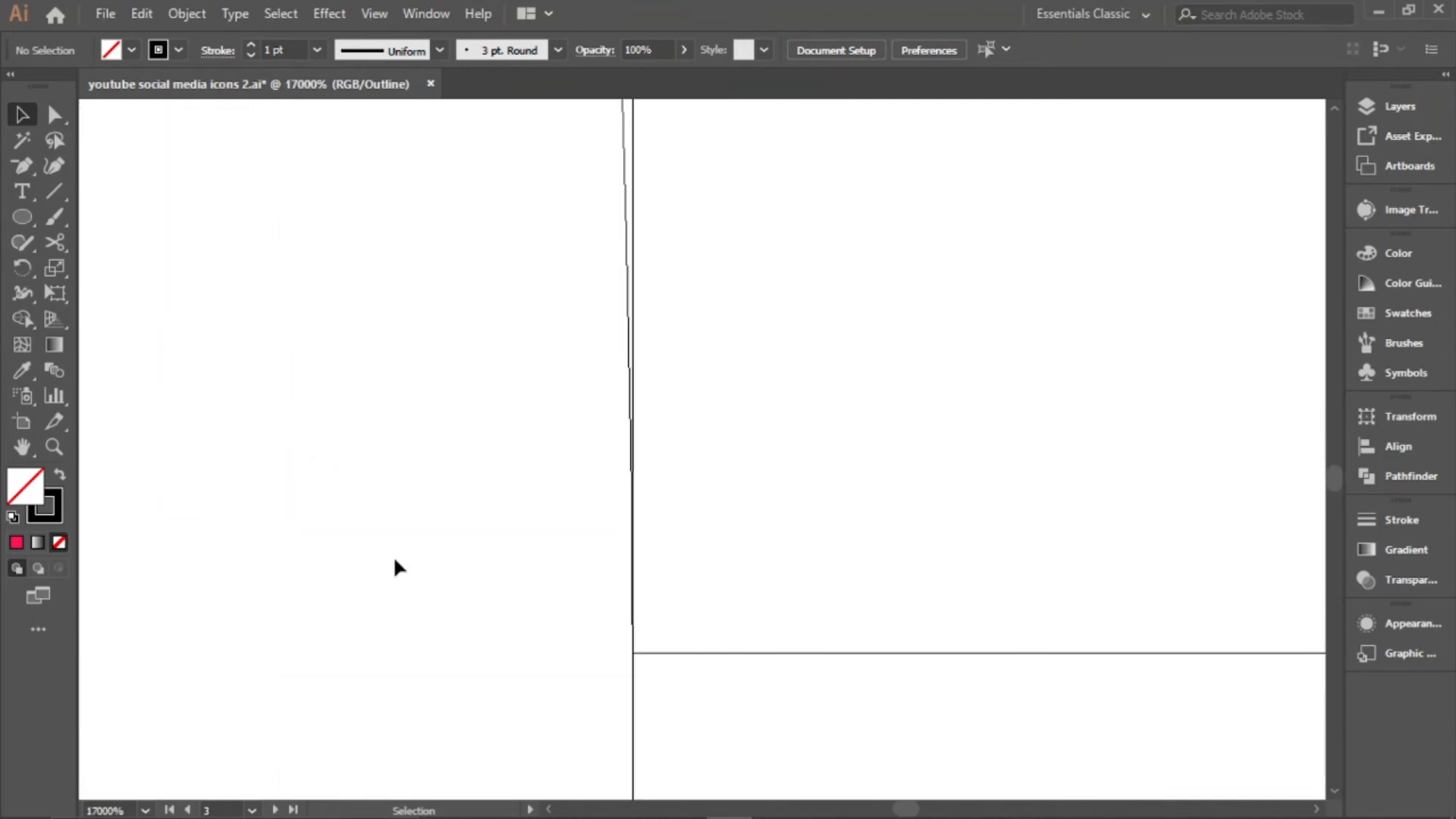
pyautogui.scroll(-10, 497, 599)
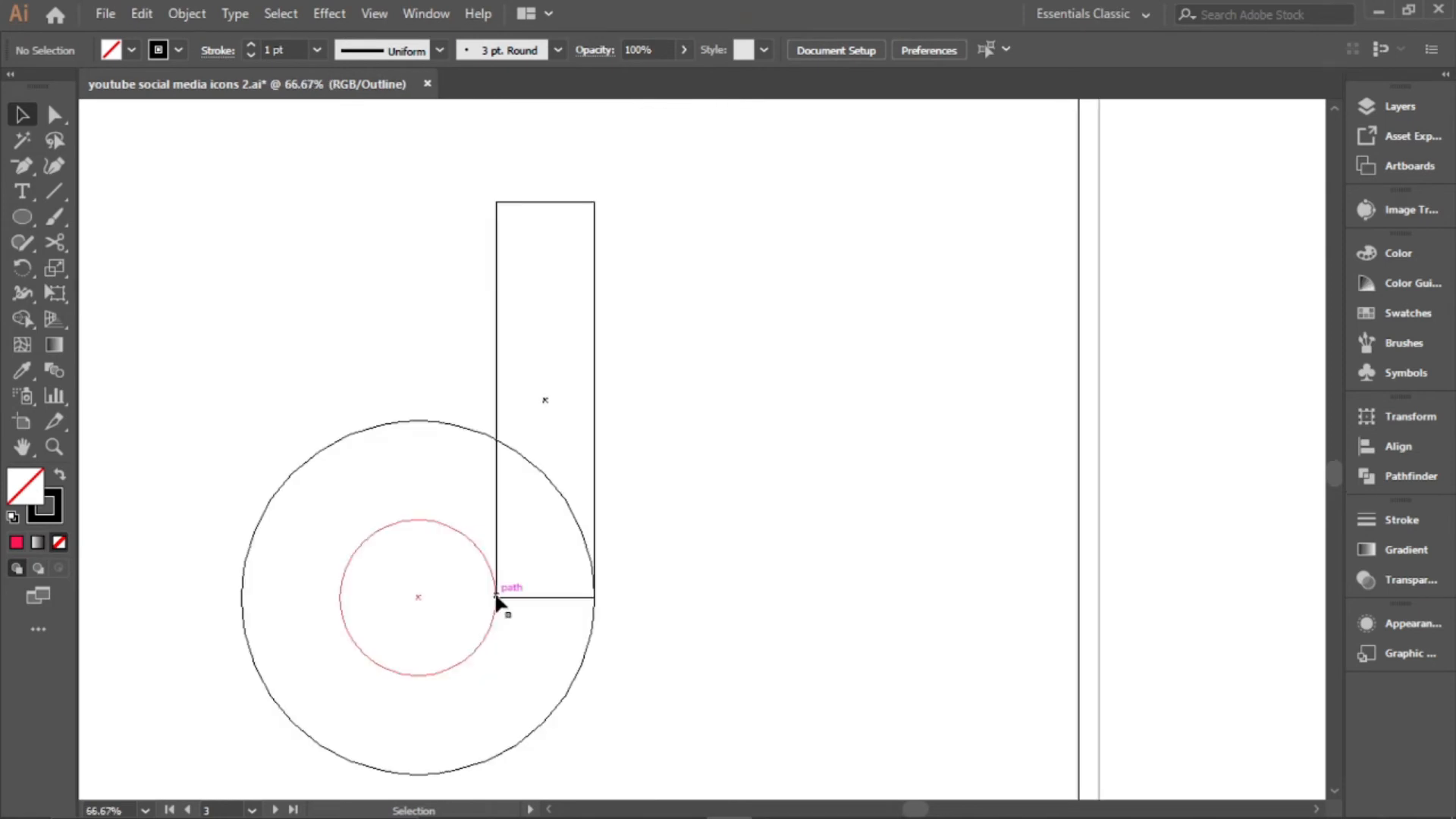
# Return to preview mode and duplicate both lower circles onto the rectangle's top, inner circle at the top-right corner and outer circle at the top-left
pyautogui.hotkey('ctrl', 'y')
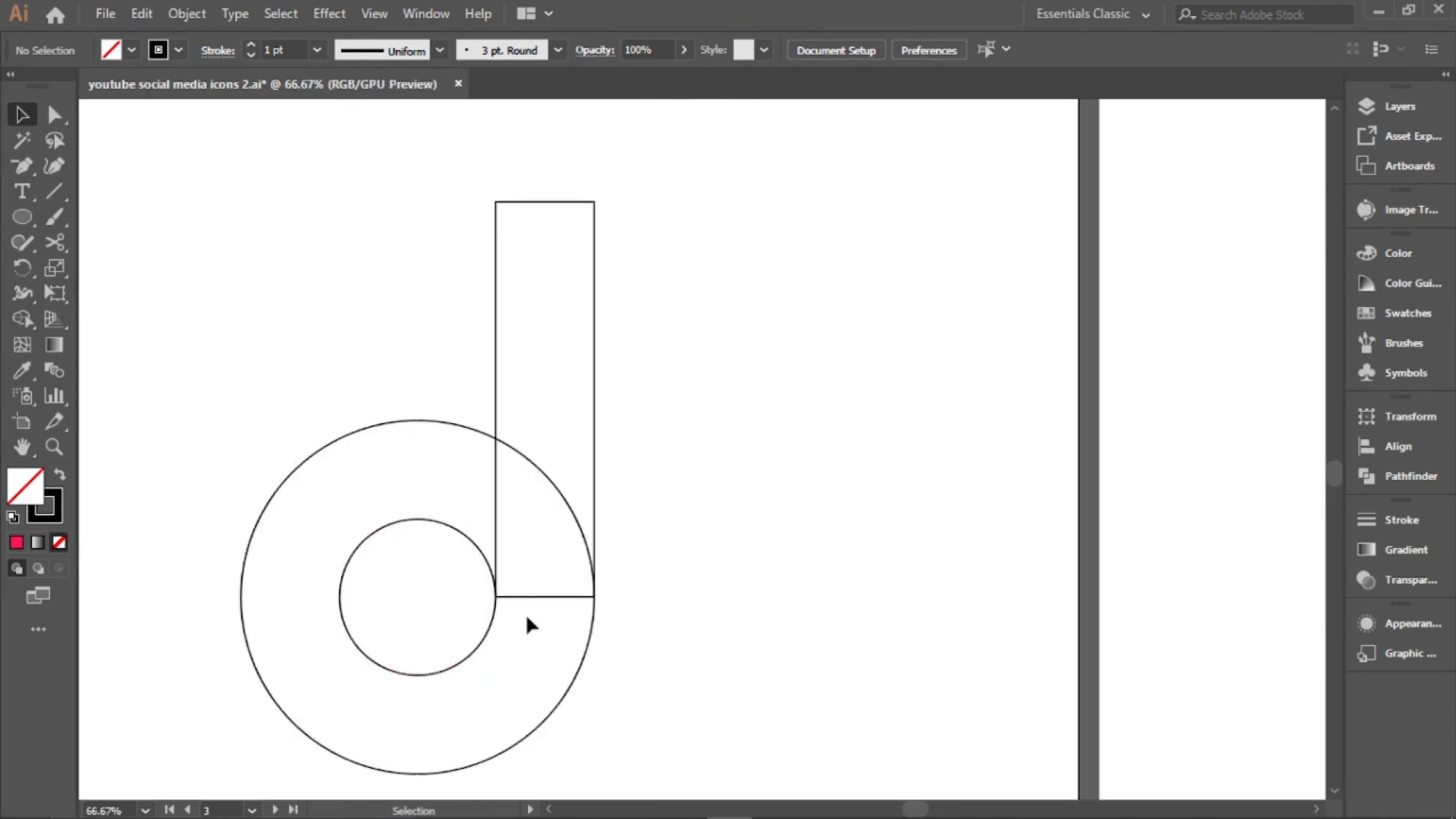
pyautogui.moveTo(306, 378); pyautogui.dragTo(425, 605)
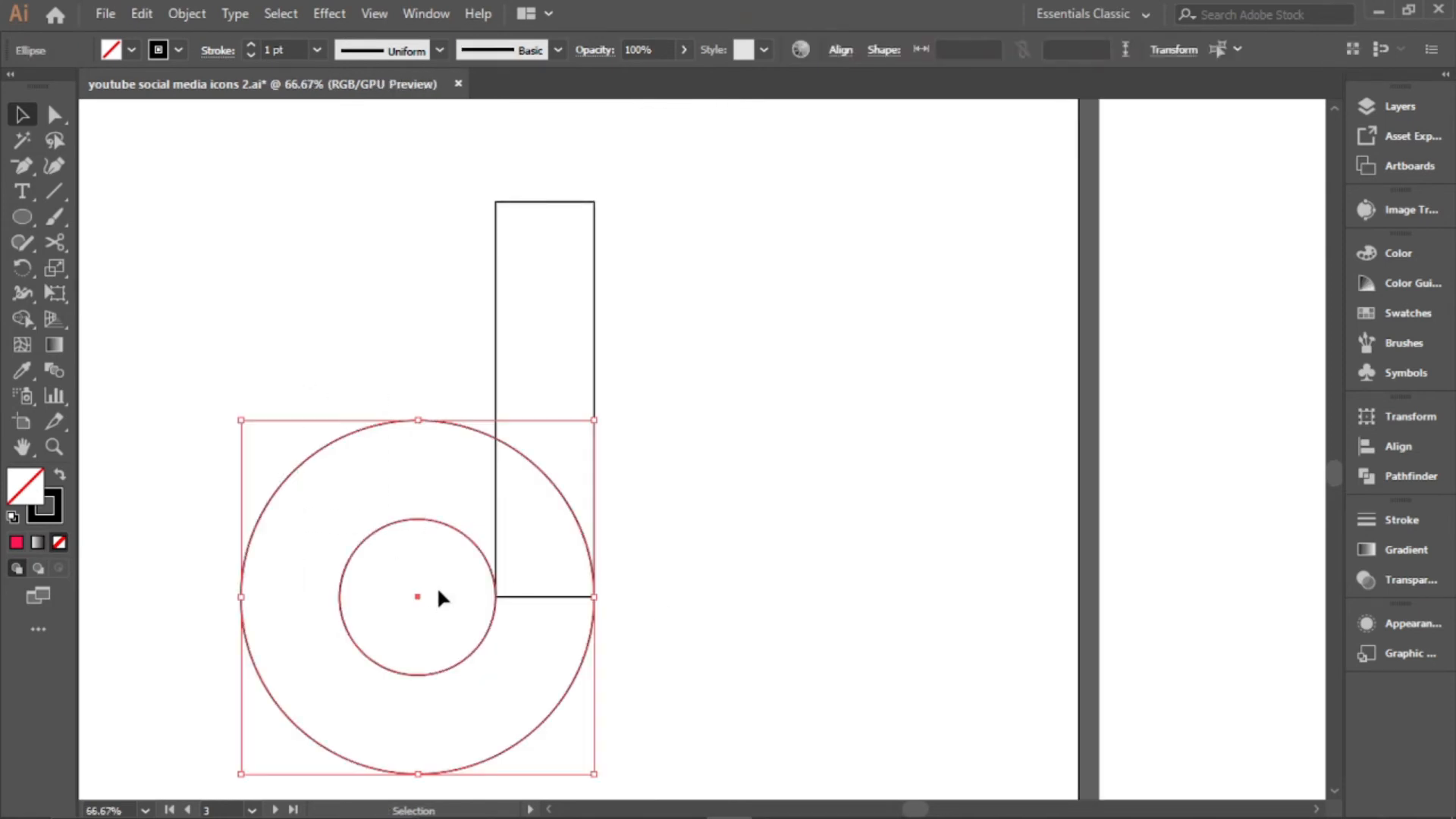
pyautogui.moveTo(373, 663); pyautogui.dragTo(629, 276)
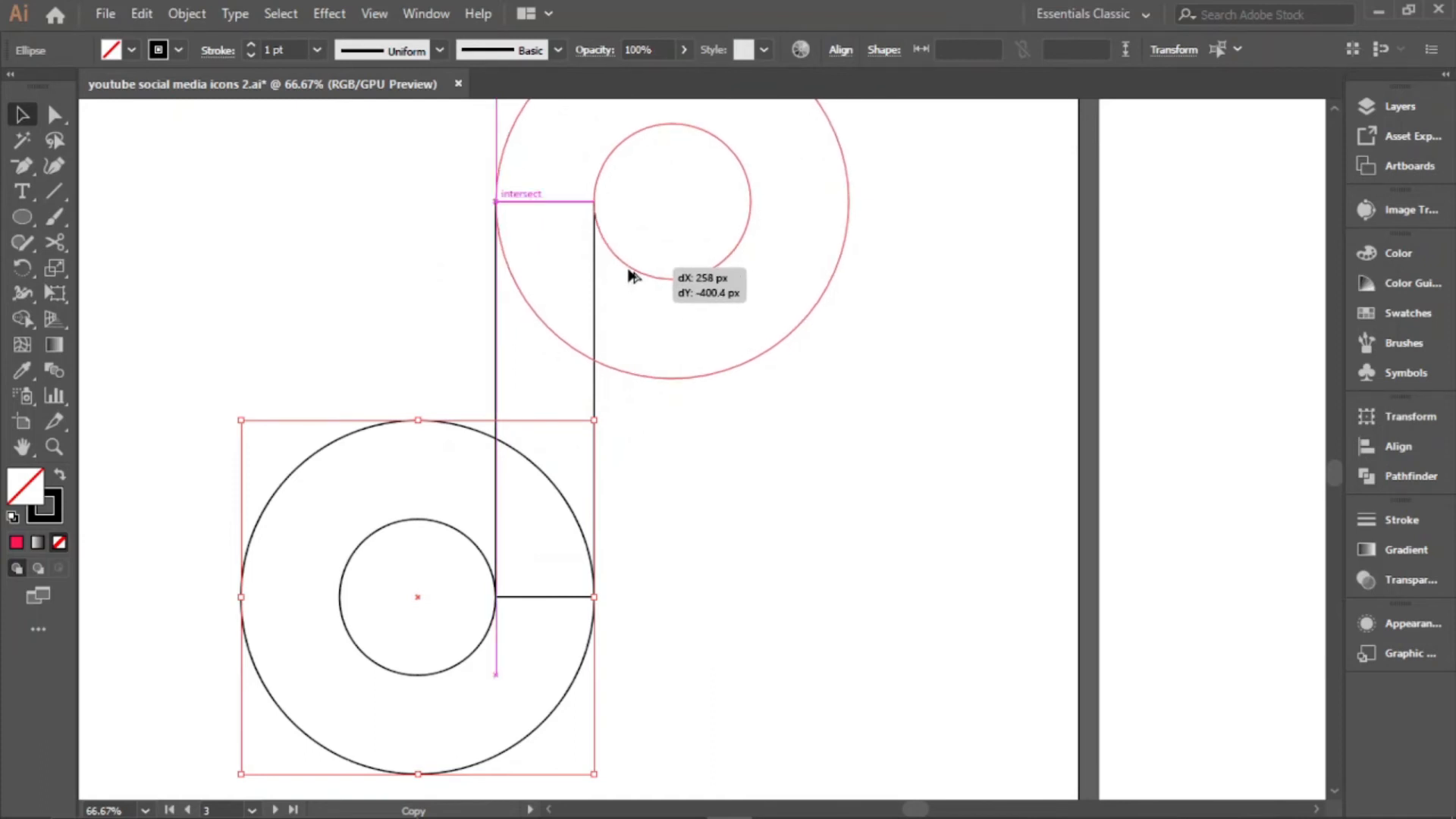
pyautogui.moveTo(630, 276); pyautogui.dragTo(629, 276)
pyautogui.scroll(5, 535, 178)
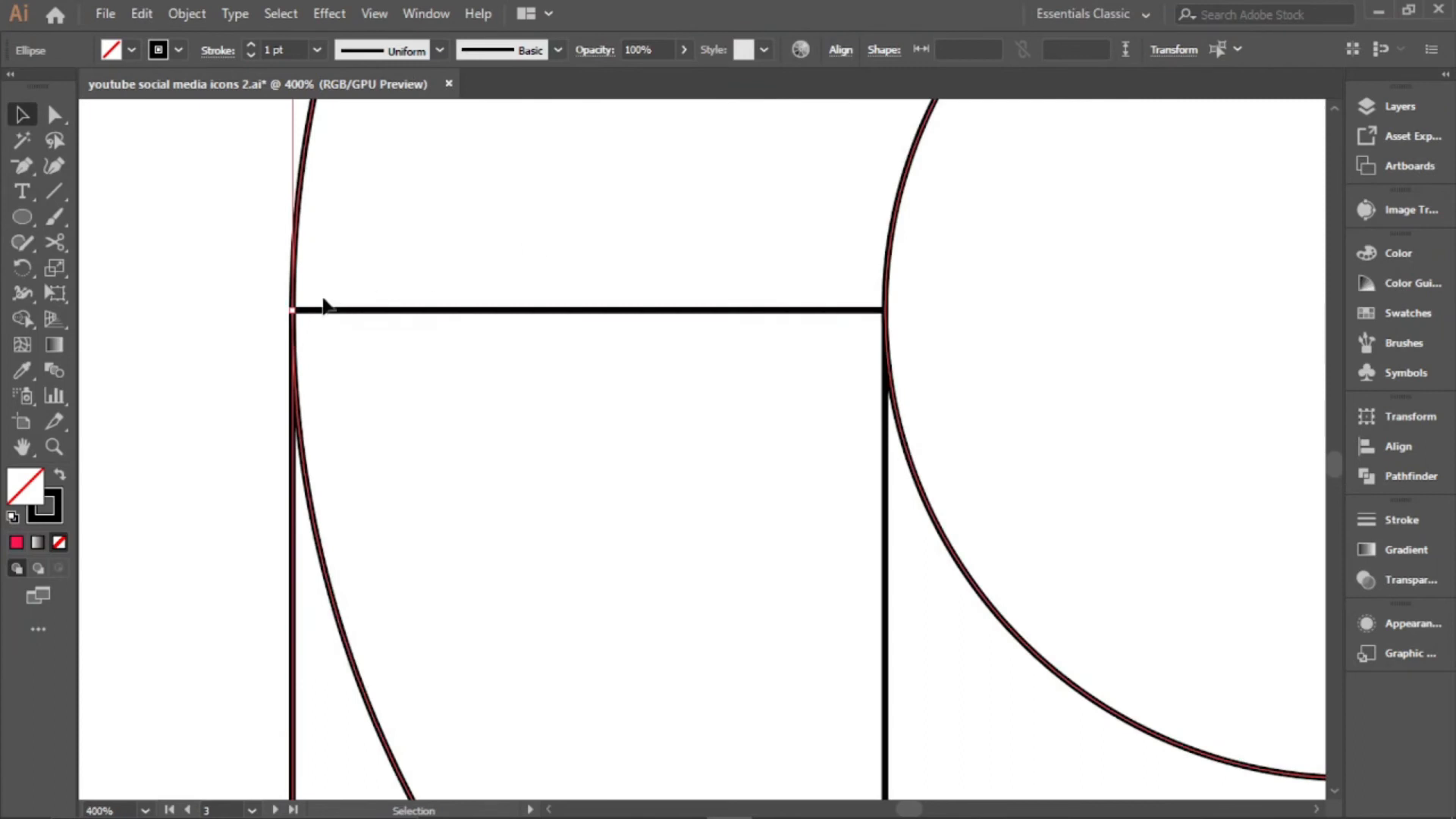
pyautogui.scroll(-9, 516, 522)
pyautogui.scroll(2, 570, 468)
pyautogui.scroll(-2, 523, 383)
pyautogui.moveTo(439, 491); pyautogui.dragTo(656, 404)
pyautogui.scroll(1, 572, 417)
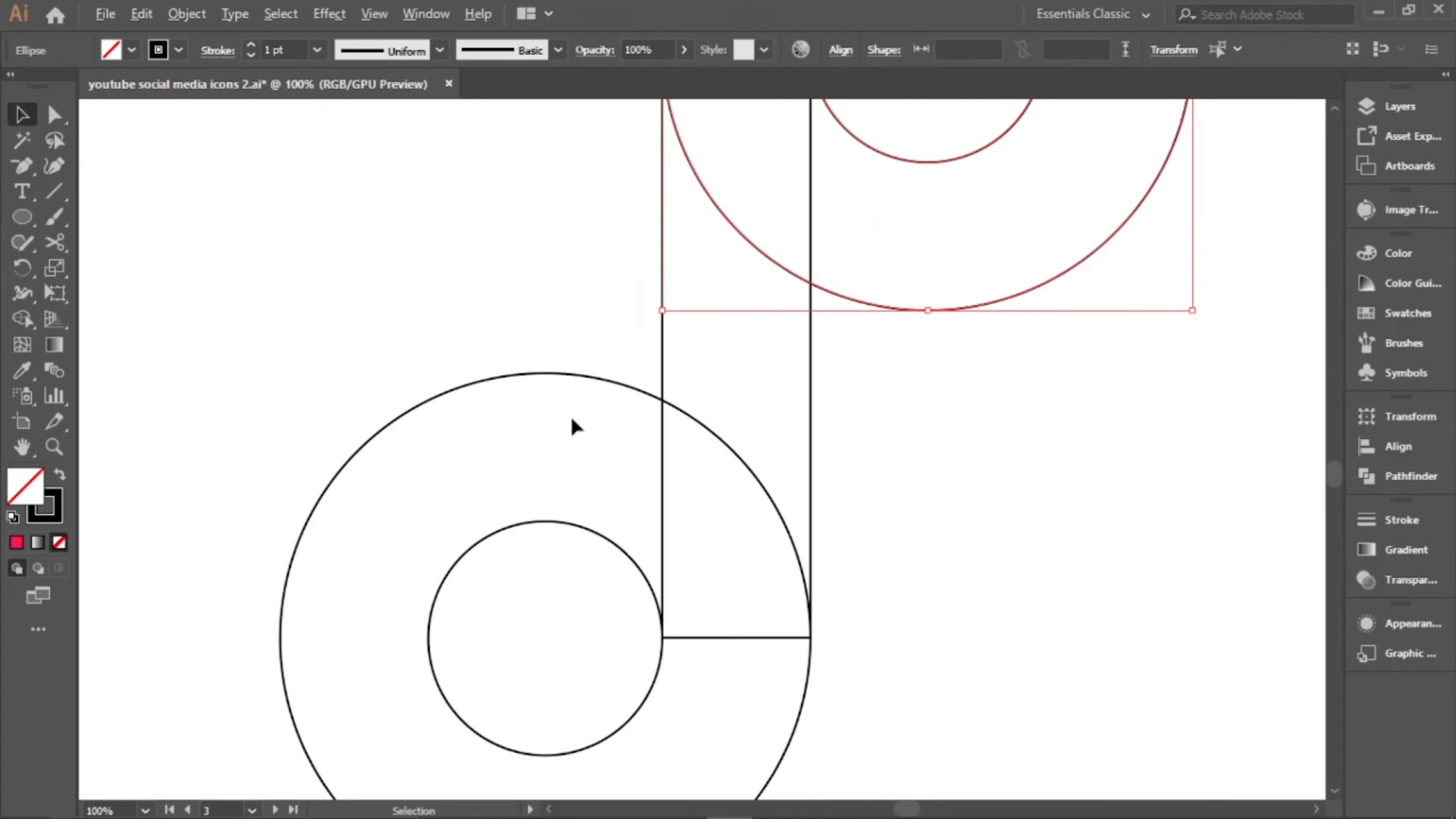
# Draw a narrow upright rectangle across the upper part of the lower ring, just beside the tall rectangle's left edge
pyautogui.moveTo(24, 221); pyautogui.dragTo(81, 224)
pyautogui.scroll(-2, 598, 376)
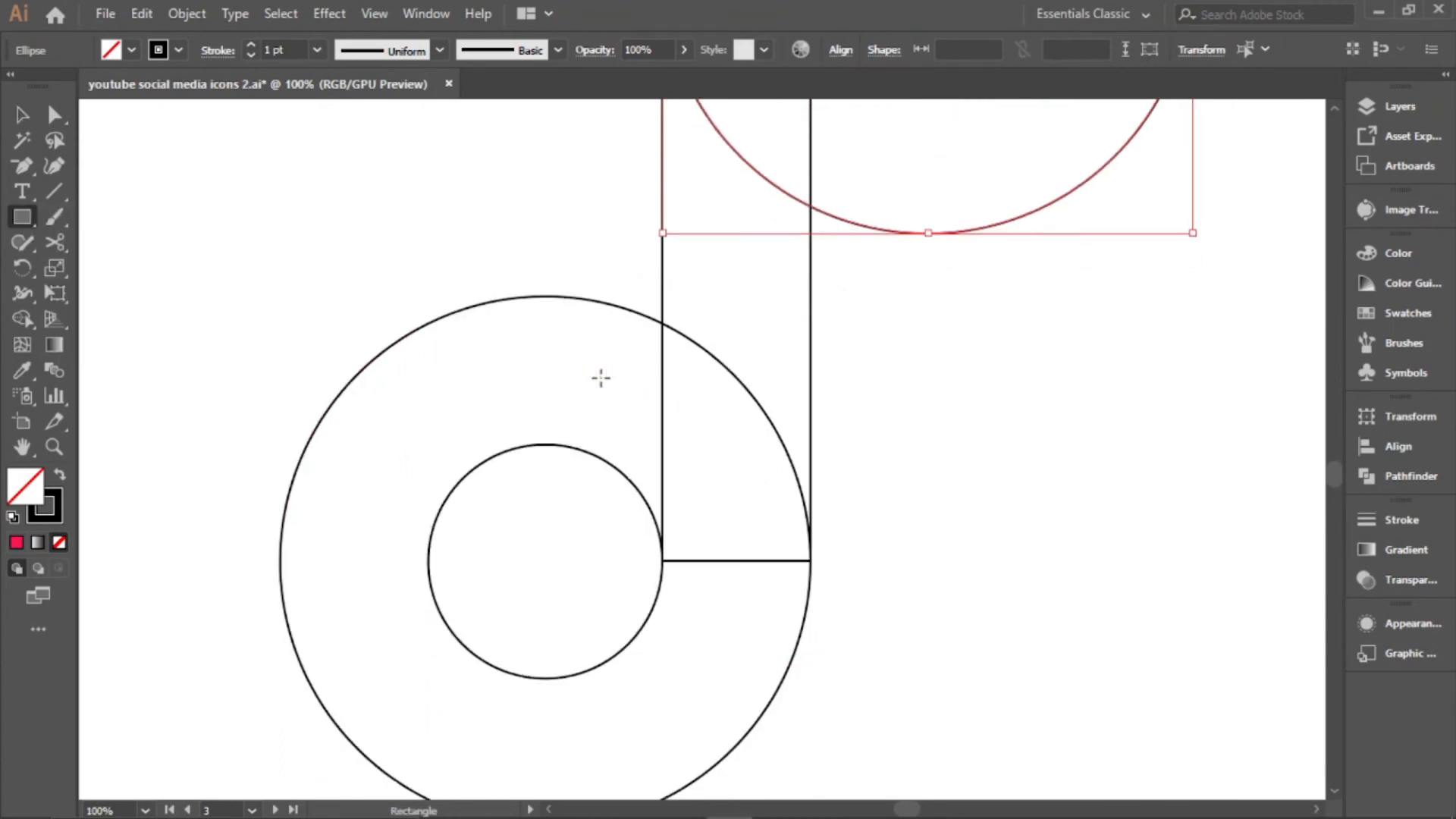
pyautogui.moveTo(571, 265); pyautogui.dragTo(645, 535)
pyautogui.scroll(2, 637, 387)
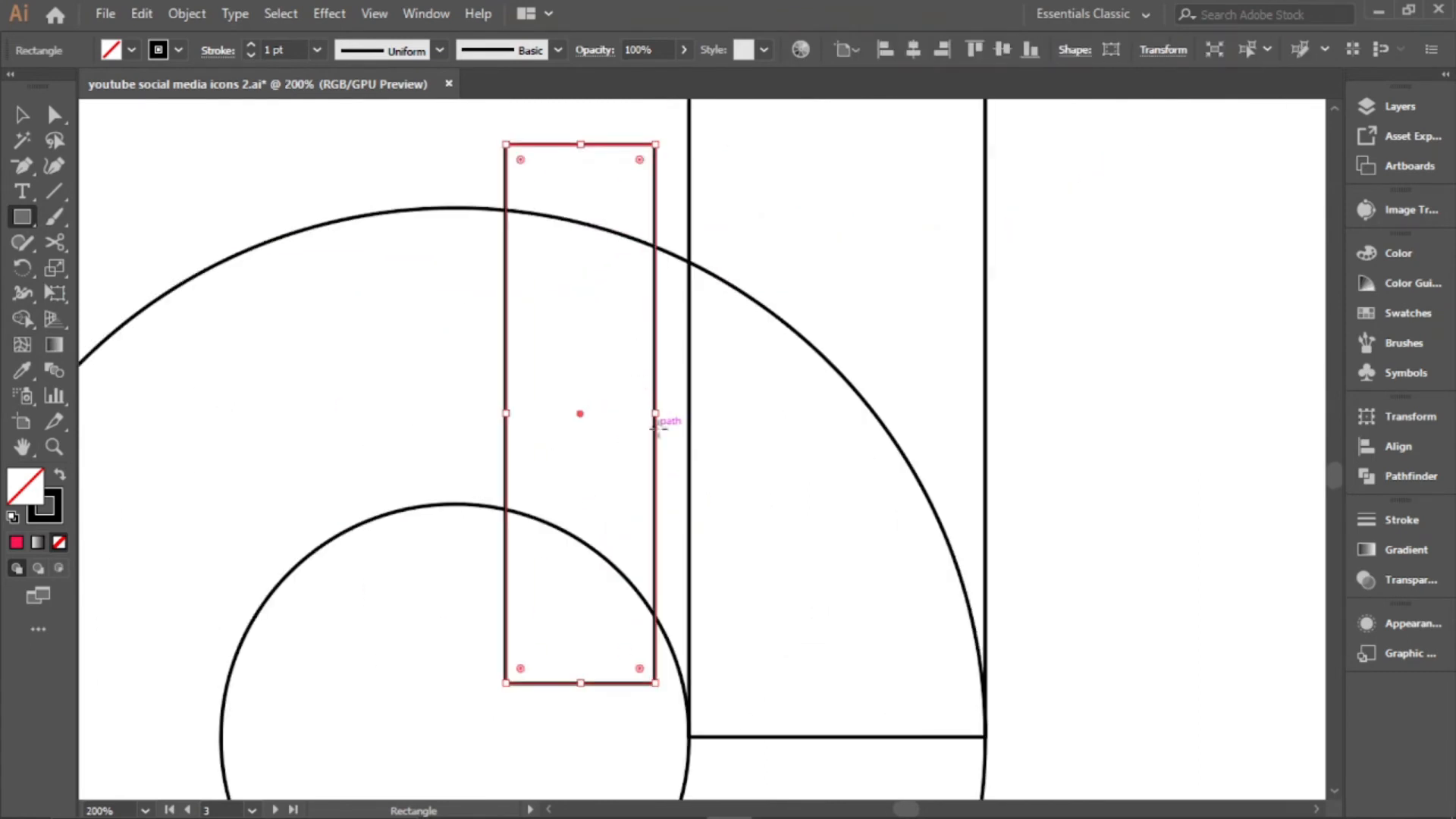
# Move the narrow rectangle so its right edge lies flush against the tall rectangle's left edge
pyautogui.click(21, 115)
pyautogui.scroll(-2, 303, 171)
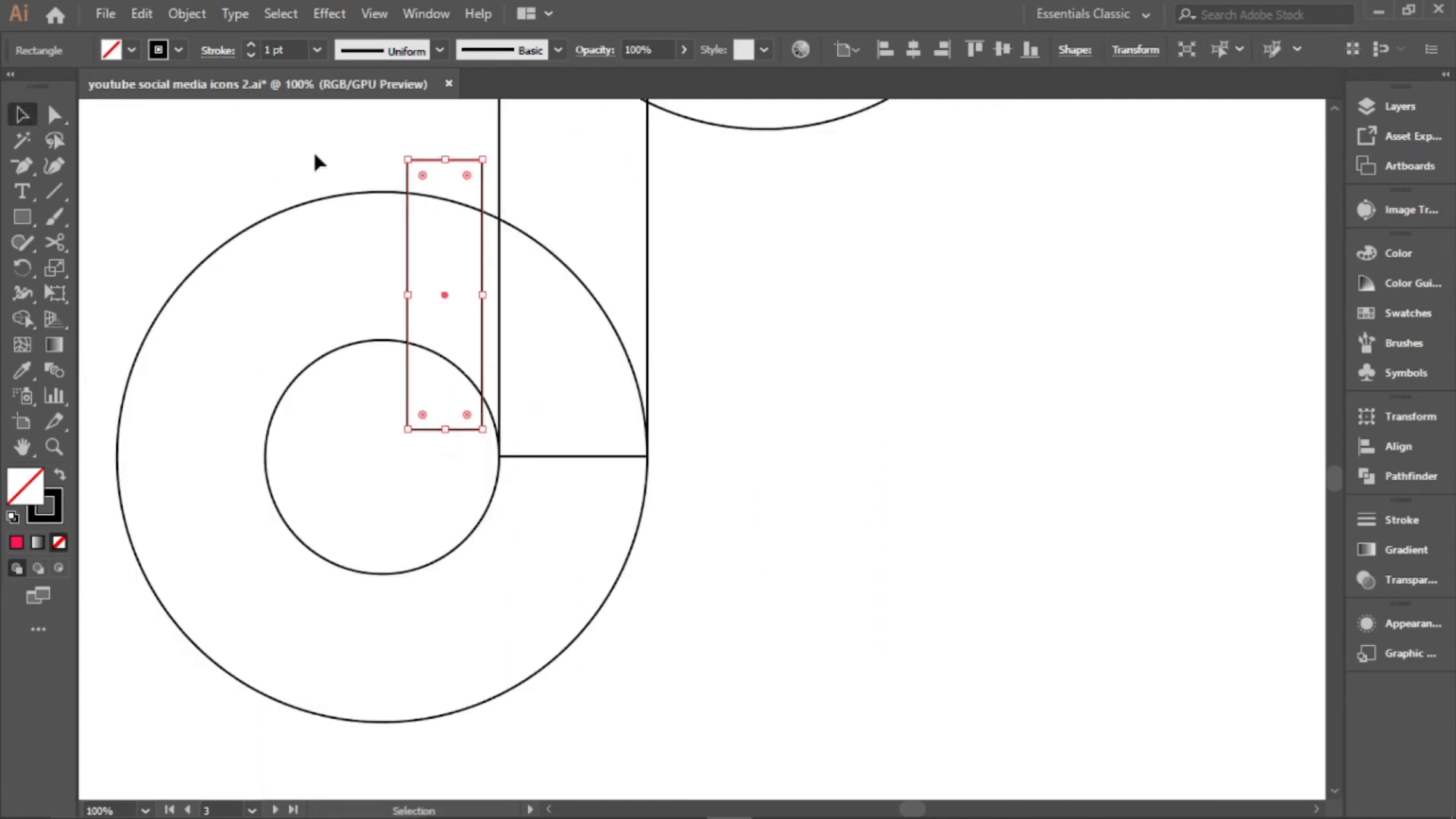
pyautogui.click(312, 150)
pyautogui.scroll(2, 493, 282)
pyautogui.moveTo(476, 285); pyautogui.dragTo(519, 326)
pyautogui.scroll(2, 498, 295)
pyautogui.scroll(-3, 637, 376)
pyautogui.click(617, 390)
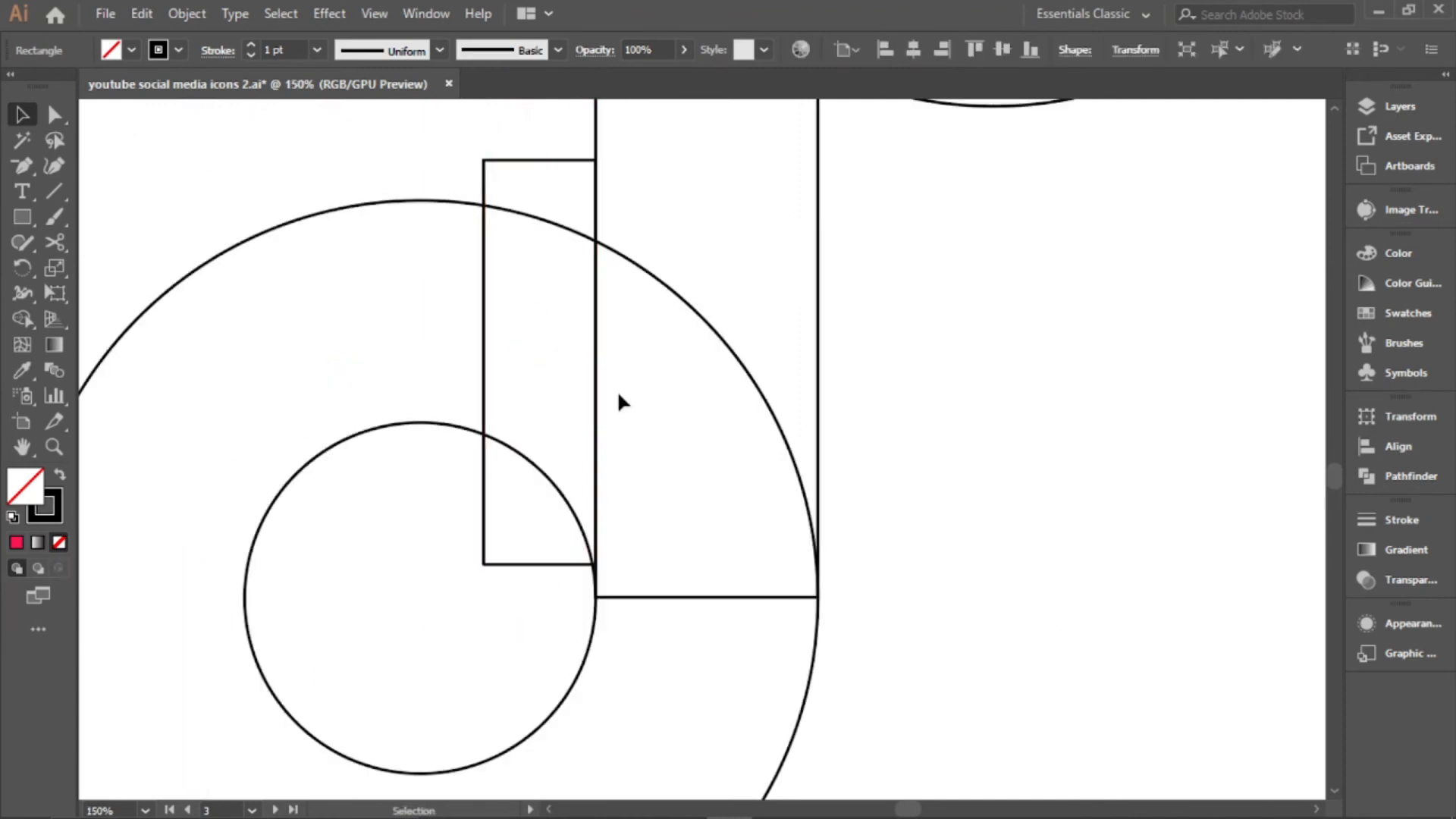
# Extend the narrow rectangle's lower edge down to the tall rectangle's bottom edge
pyautogui.scroll(-1, 616, 390)
pyautogui.scroll(4, 599, 455)
pyautogui.click(544, 526)
pyautogui.moveTo(546, 526); pyautogui.dragTo(552, 658)
pyautogui.scroll(-4, 671, 525)
pyautogui.scroll(-3, 670, 535)
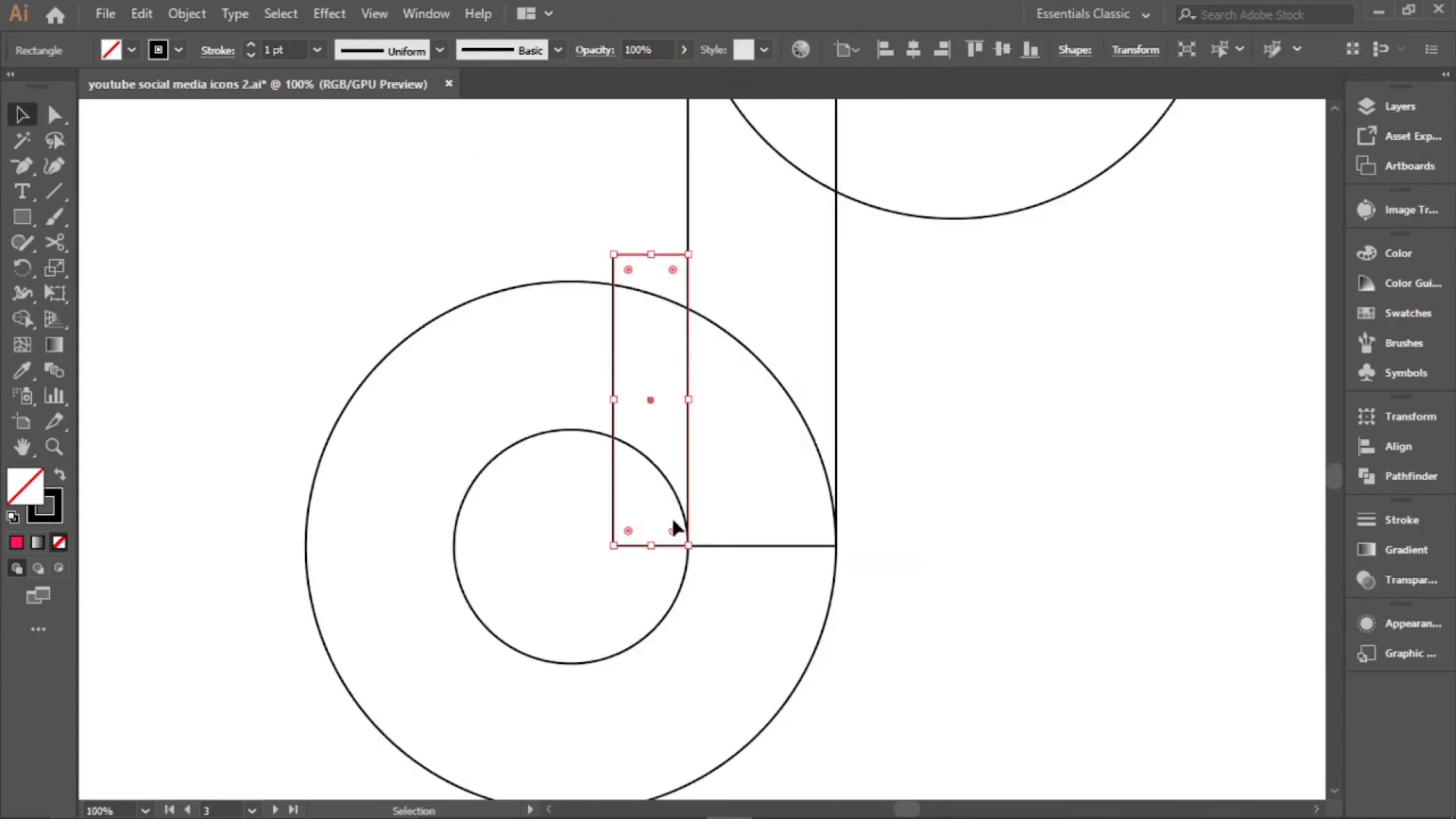
pyautogui.click(722, 388)
pyautogui.scroll(2, 696, 388)
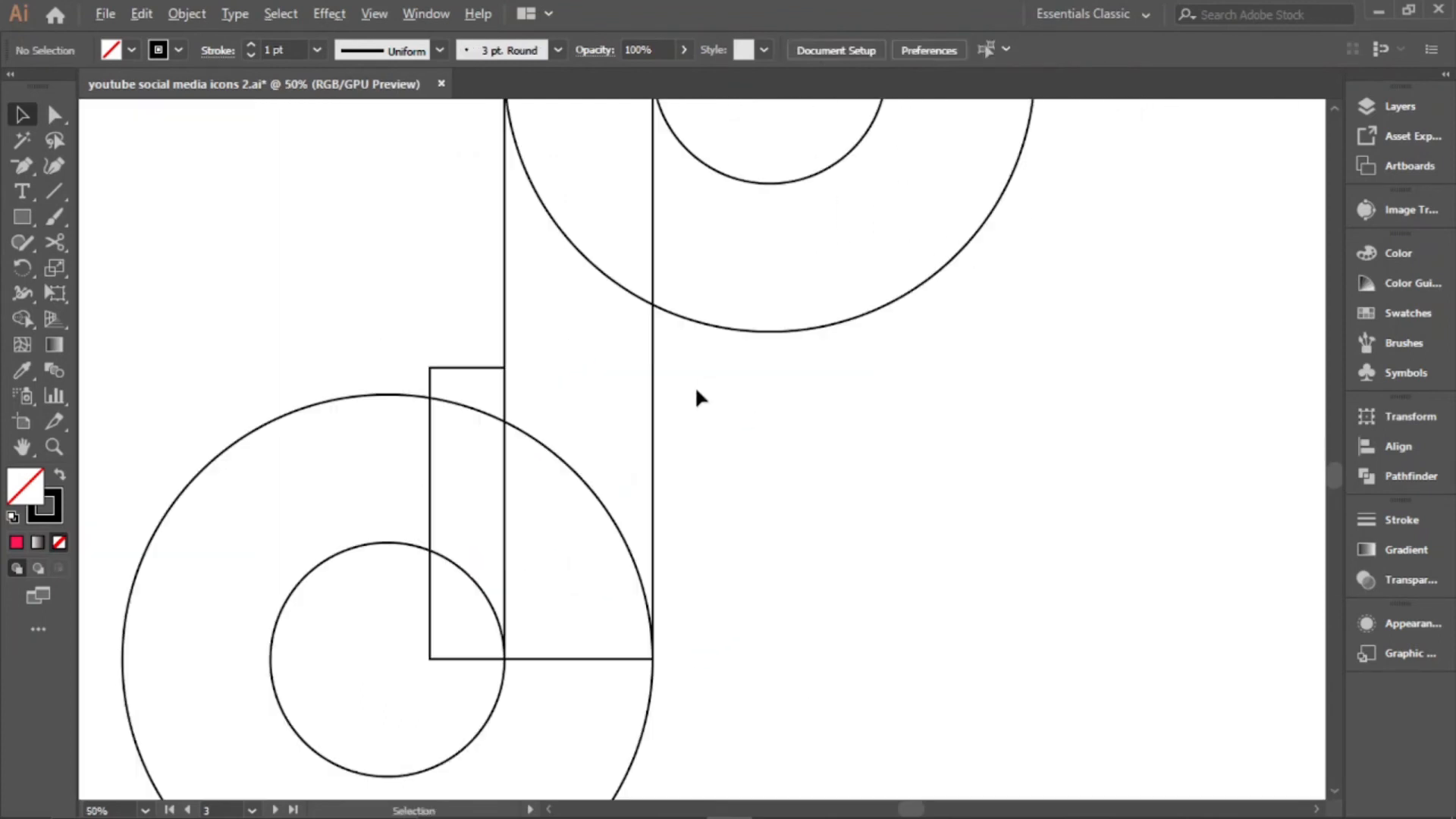
pyautogui.moveTo(497, 371); pyautogui.dragTo(832, 141)
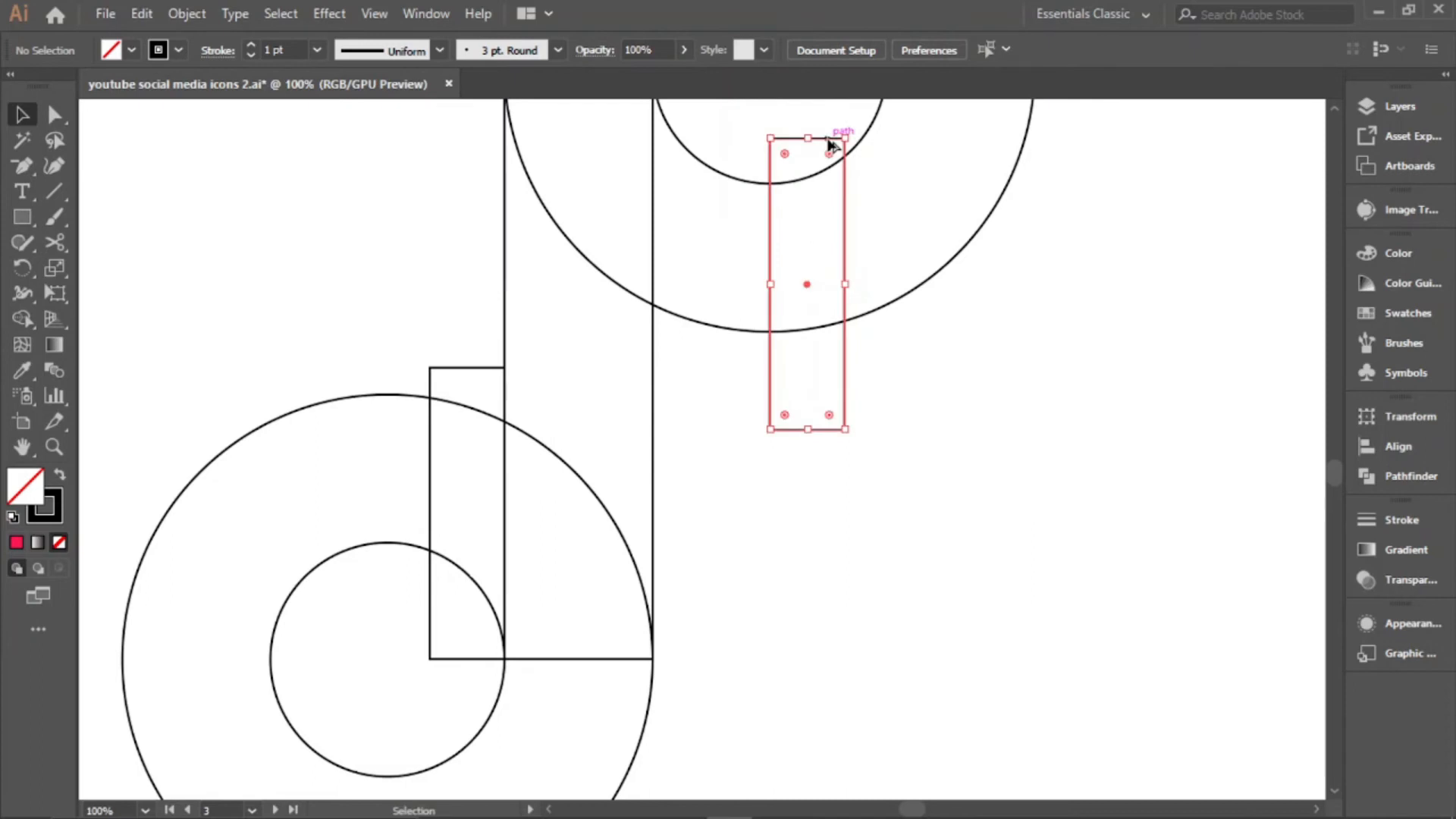
pyautogui.scroll(-1, 807, 227)
pyautogui.click(884, 398)
pyautogui.scroll(-2, 884, 398)
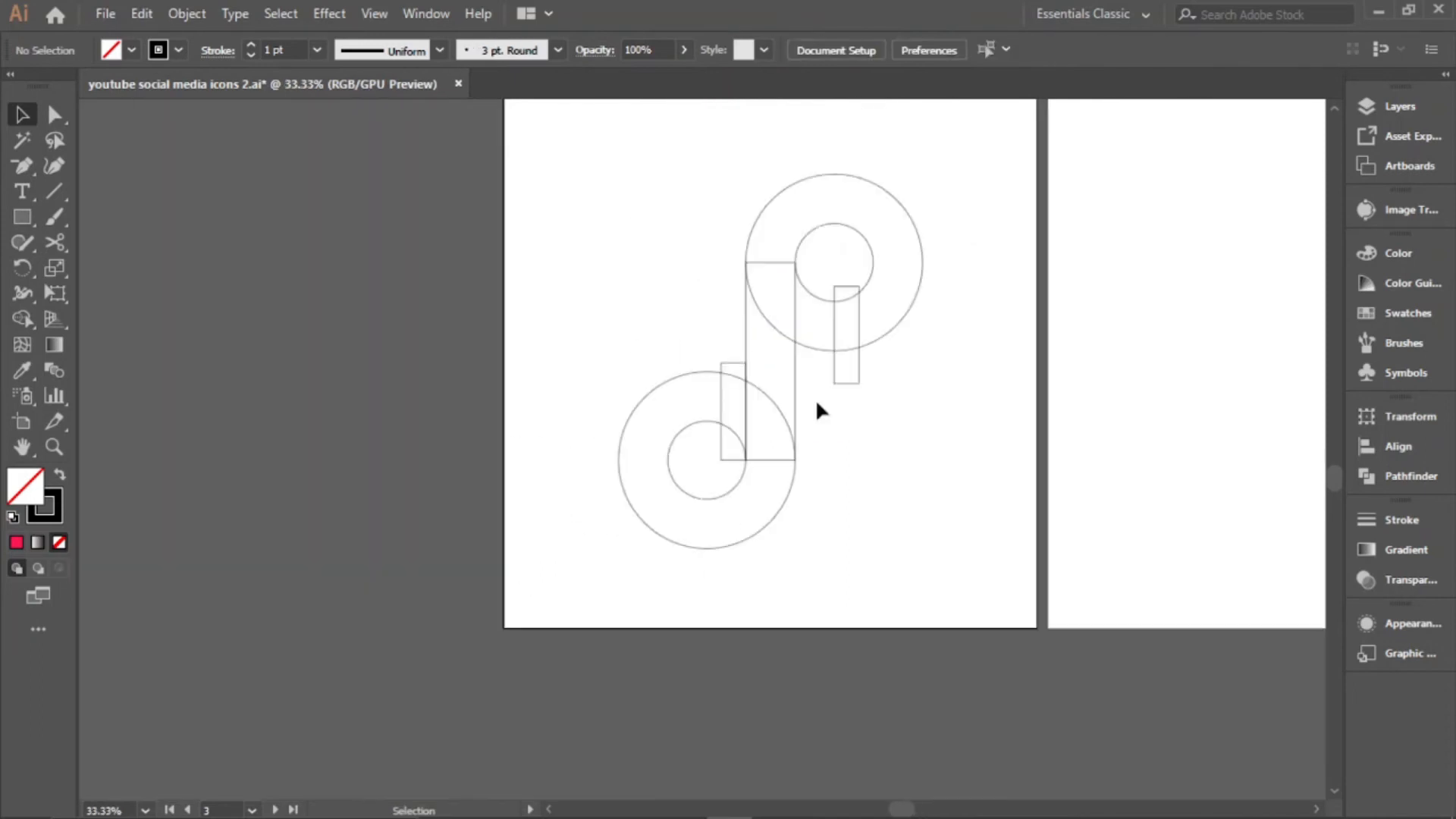
pyautogui.scroll(3, 816, 398)
pyautogui.click(909, 344)
pyautogui.press('Delete')
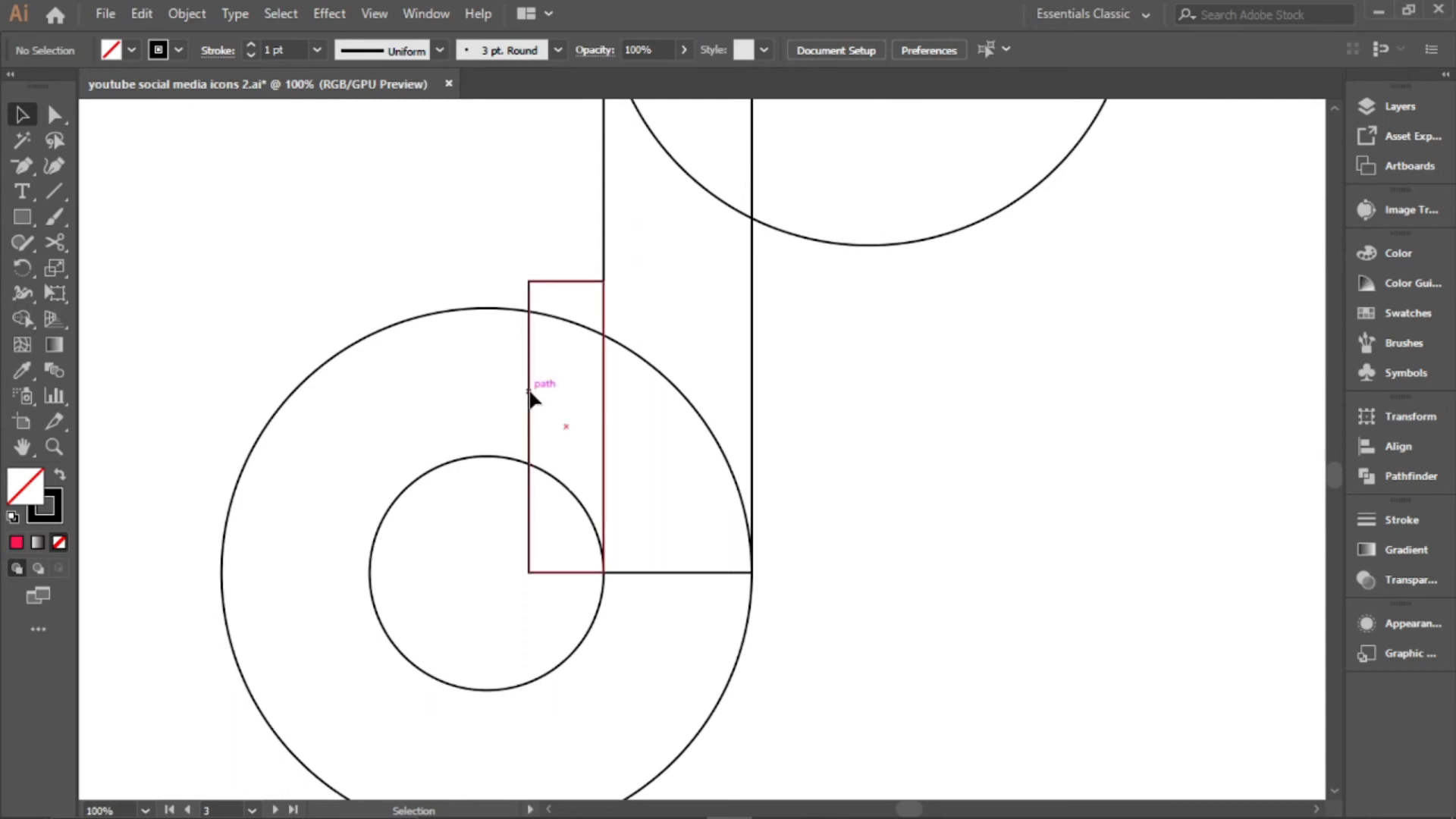
# Widen the narrow rectangle slightly to the left and duplicate it onto the upper circles with its left edge on their center
pyautogui.click(528, 394)
pyautogui.scroll(3, 528, 398)
pyautogui.moveTo(541, 403); pyautogui.dragTo(512, 403)
pyautogui.scroll(-4, 660, 416)
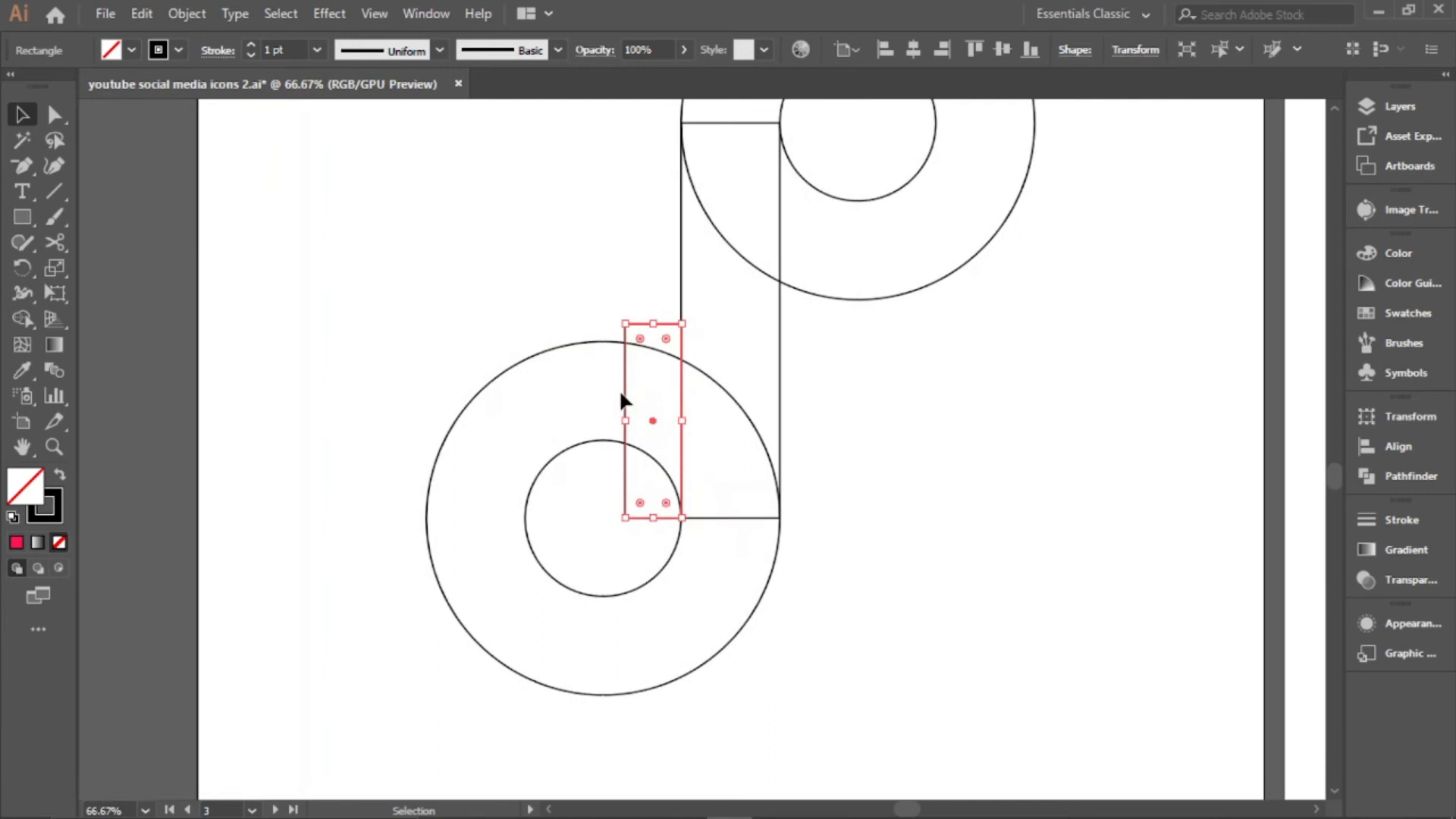
pyautogui.moveTo(627, 400); pyautogui.dragTo(864, 234)
pyautogui.scroll(-2, 840, 334)
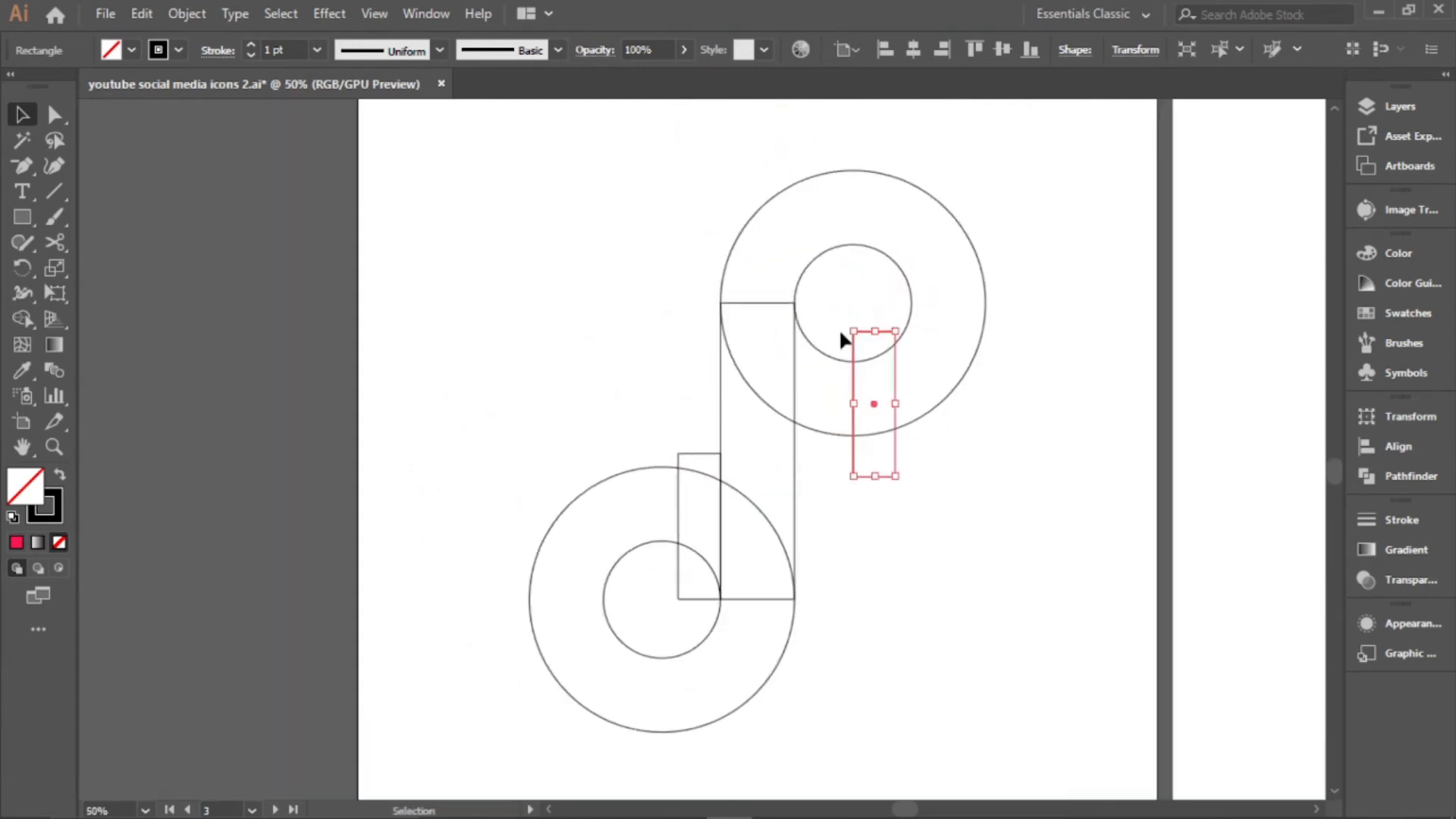
# Select all the shapes and remove the narrow rectangle and leftover inner-circle regions from the lower ring with the Shape Builder tool
pyautogui.moveTo(476, 168); pyautogui.dragTo(1033, 703)
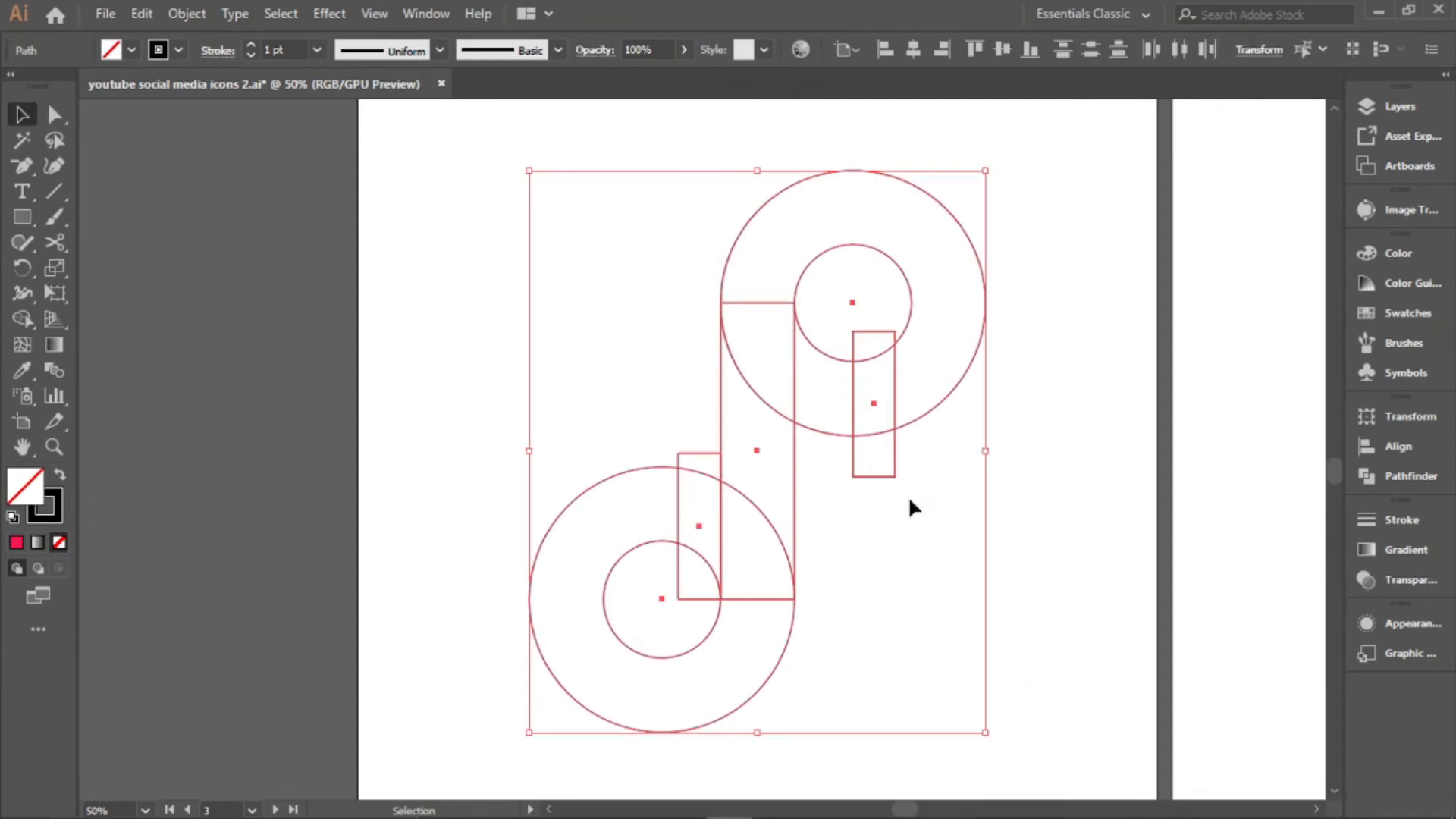
pyautogui.scroll(1, 918, 470)
pyautogui.scroll(-2, 922, 434)
pyautogui.hotkey('shift', 'm')
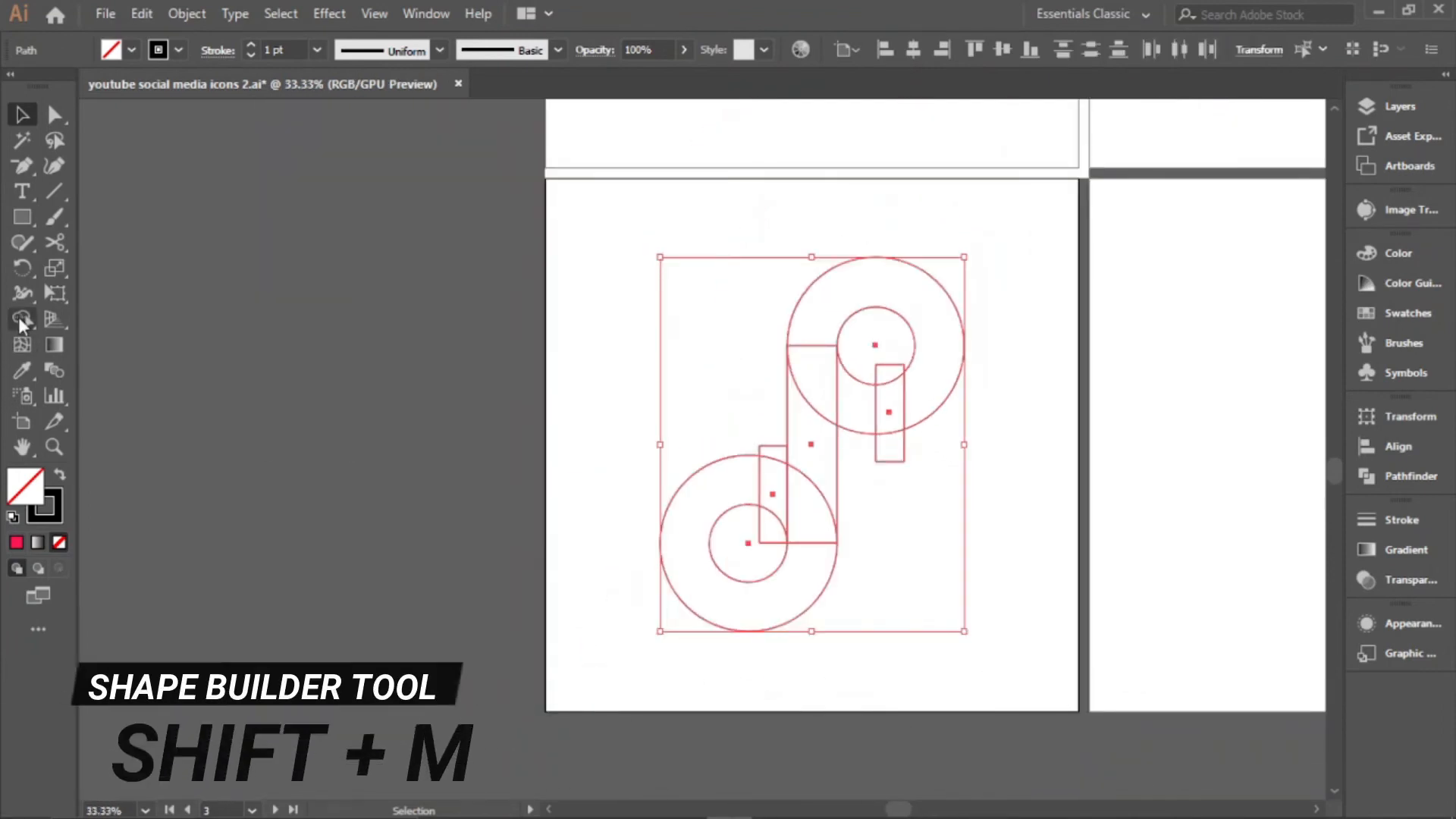
pyautogui.scroll(3, 766, 409)
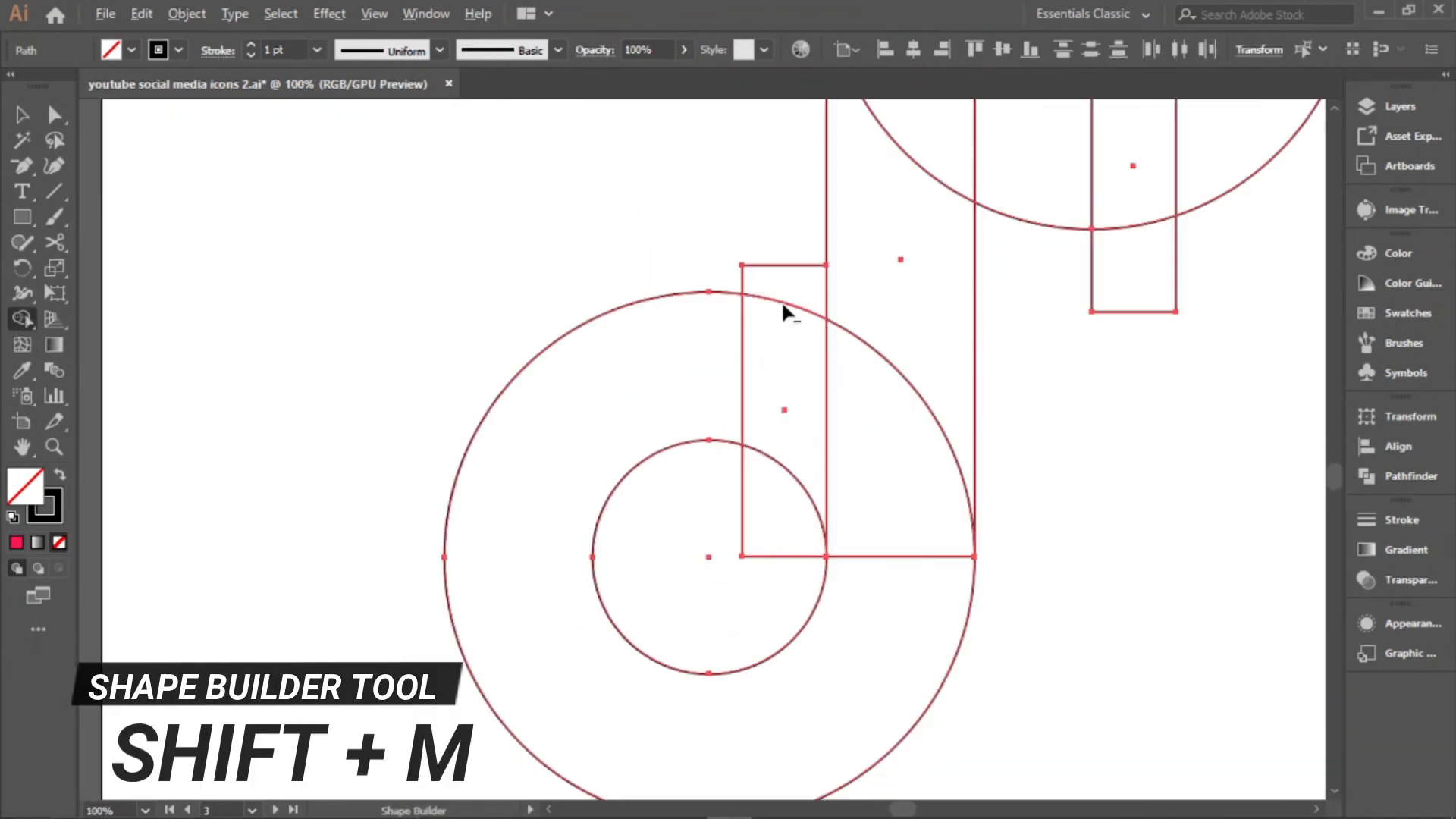
pyautogui.moveTo(784, 326); pyautogui.dragTo(783, 277)
pyautogui.keyDown('alt'); pyautogui.click(764, 514); pyautogui.keyUp('alt')
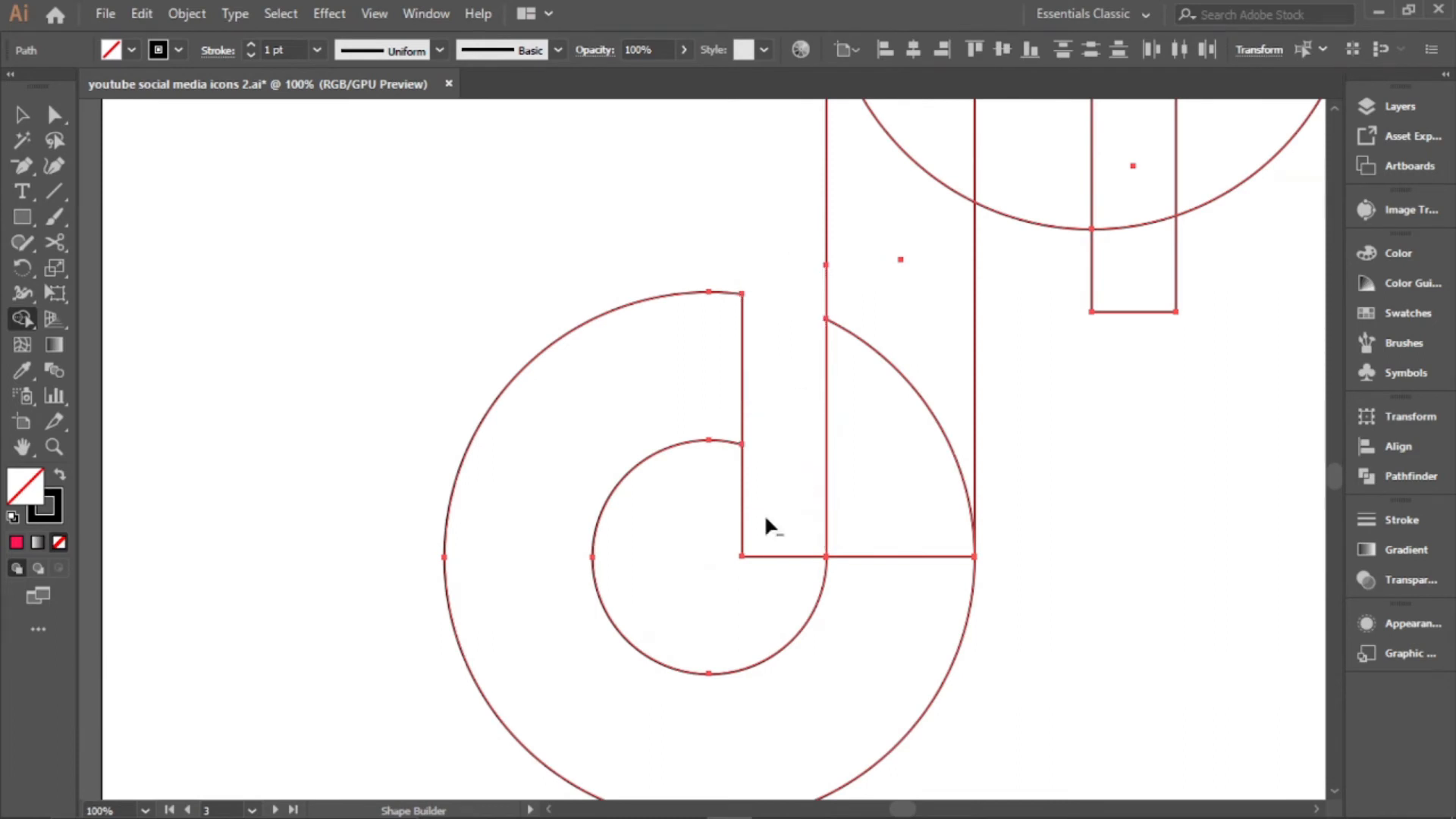
pyautogui.keyDown('alt'); pyautogui.click(729, 521); pyautogui.keyUp('alt')
# Remove the upper circles' surplus regions and the second narrow rectangle with the Shape Builder, keeping only the note's curved flag
pyautogui.scroll(-2, 764, 515)
pyautogui.scroll(2, 960, 262)
pyautogui.keyDown('alt'); pyautogui.click(1075, 340); pyautogui.keyUp('alt')
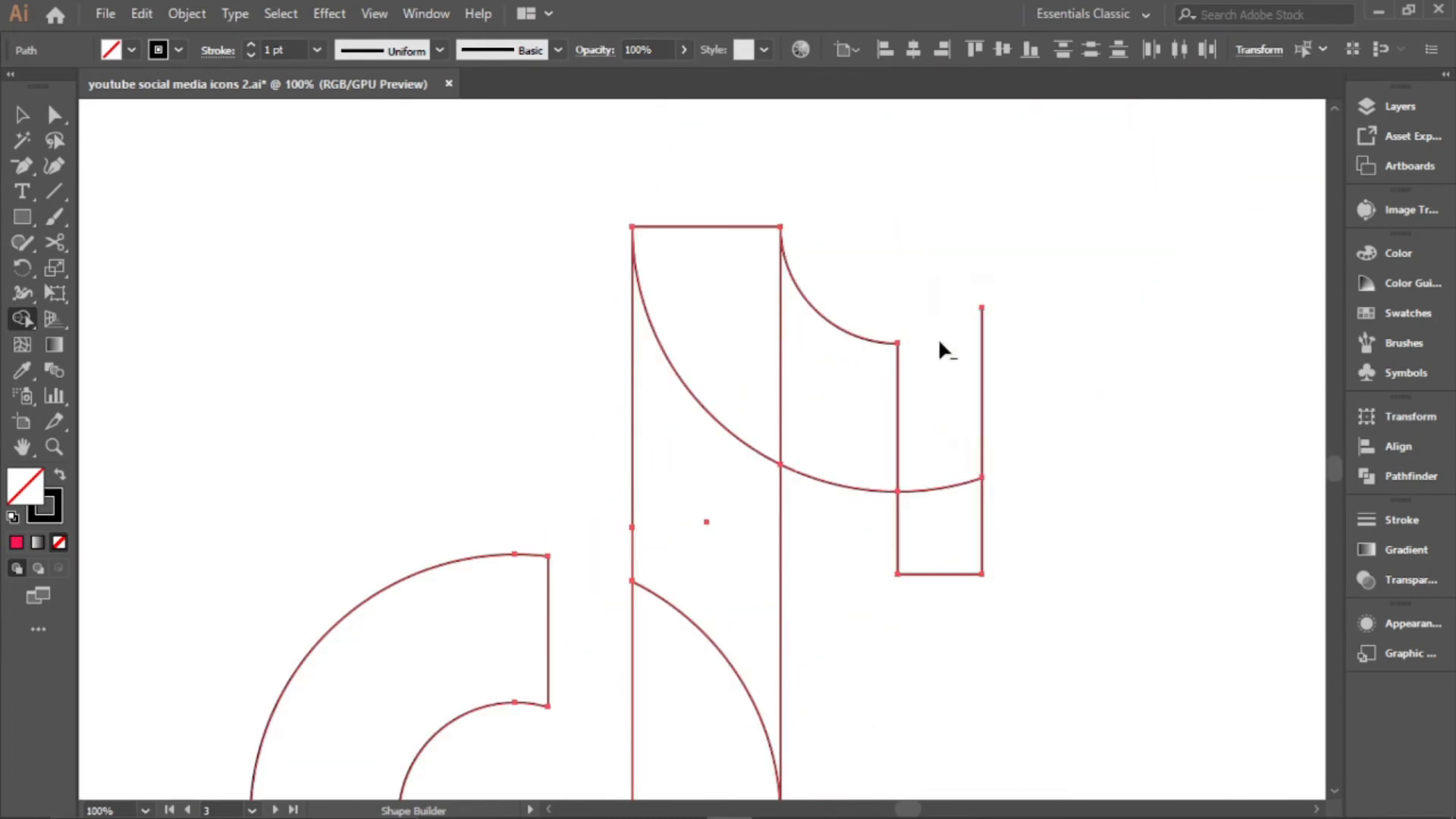
pyautogui.keyDown('alt'); pyautogui.click(957, 502); pyautogui.keyUp('alt')
pyautogui.scroll(-1, 956, 494)
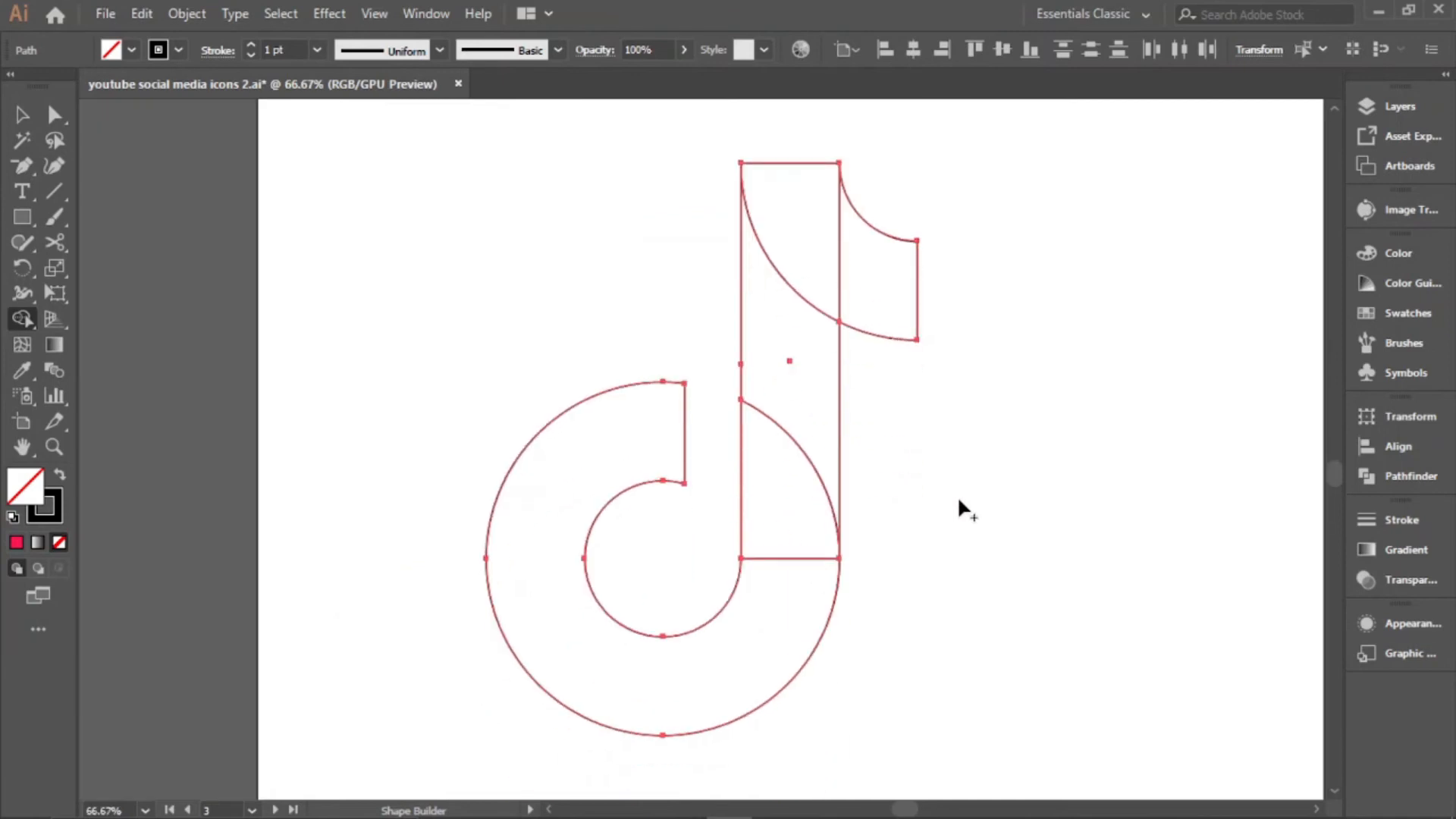
# Merge the remaining flag, stem and lower ring regions into one note shape with the Shape Builder
pyautogui.scroll(-1, 941, 504)
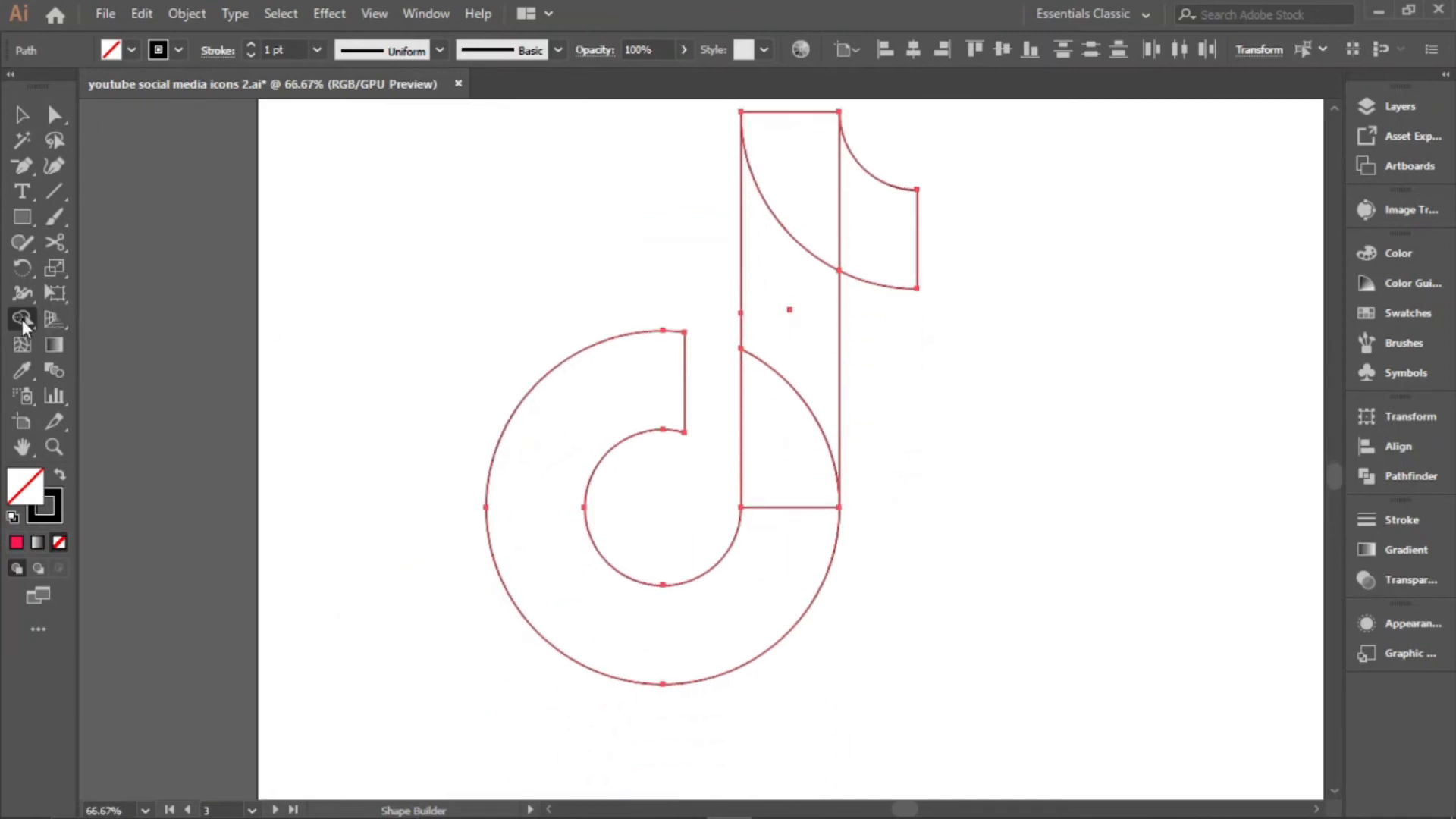
pyautogui.moveTo(867, 213)
pyautogui.mouseDown()
pyautogui.moveTo(799, 211)
pyautogui.moveTo(761, 552)
pyautogui.mouseUp()
pyautogui.moveTo(670, 636); pyautogui.dragTo(670, 637)
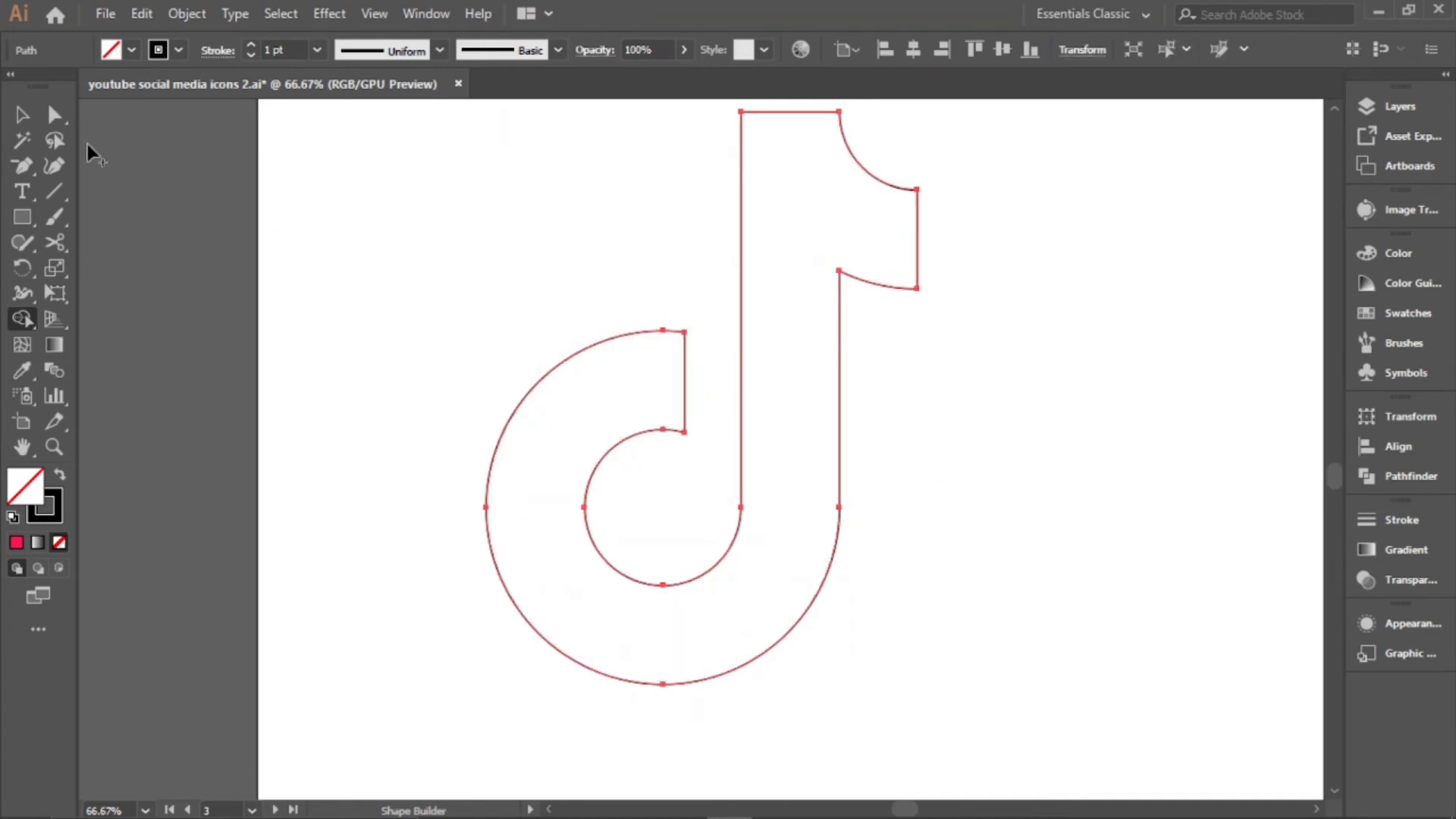
# Center the note horizontally and vertically on the artboard and deselect it
pyautogui.click(24, 114)
pyautogui.scroll(-1, 747, 361)
pyautogui.hotkey('ctrl', 'c')
pyautogui.hotkey('ctrl', 'f')
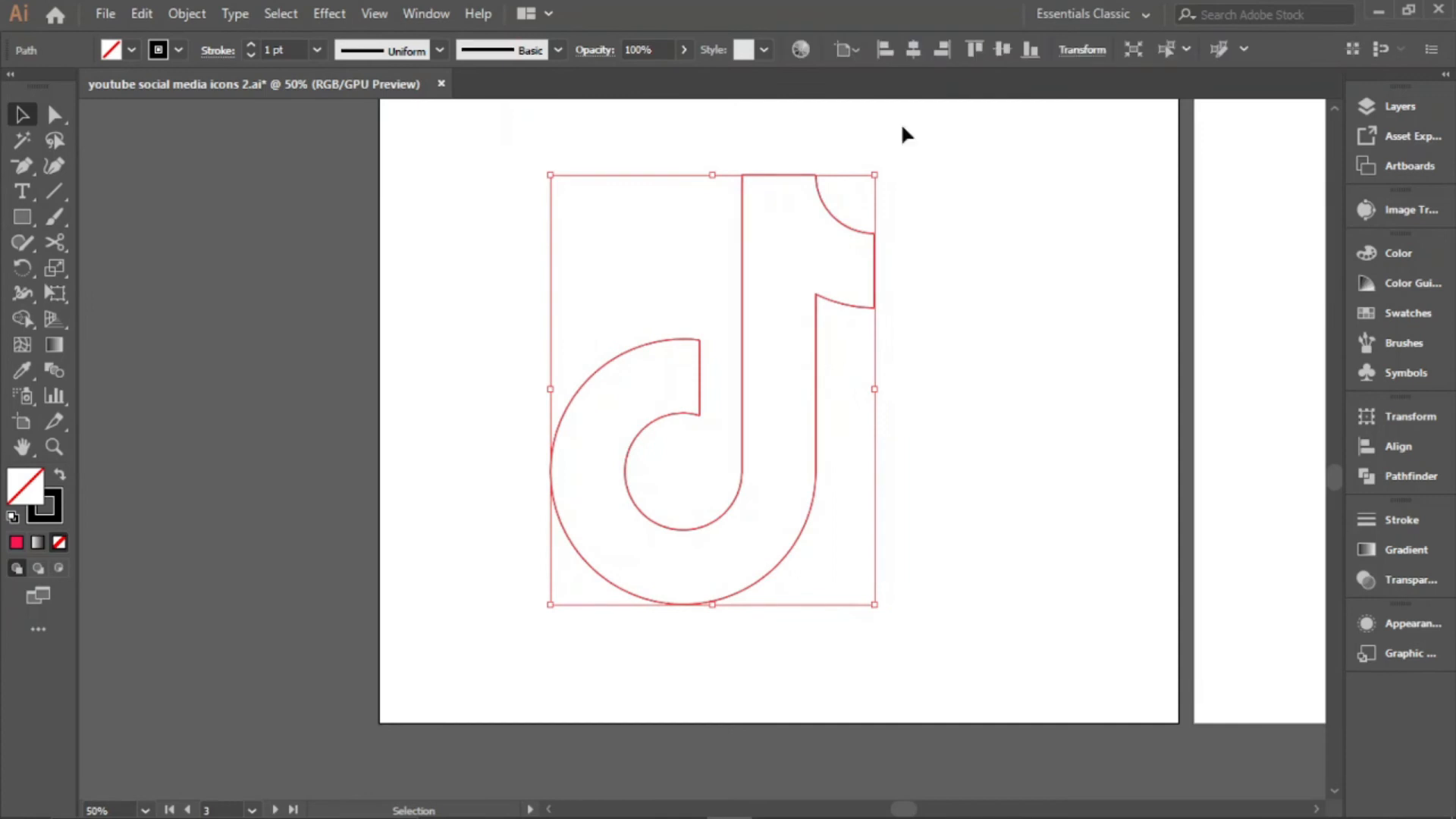
pyautogui.click(913, 50)
pyautogui.click(1003, 50)
pyautogui.scroll(-2, 857, 359)
pyautogui.scroll(1, 912, 338)
pyautogui.click(900, 298)
# Duplicate the note with an offset of about 21 px to the right and 21 px down
pyautogui.scroll(3, 685, 350)
pyautogui.scroll(-1, 808, 358)
pyautogui.moveTo(856, 354); pyautogui.dragTo(733, 384)
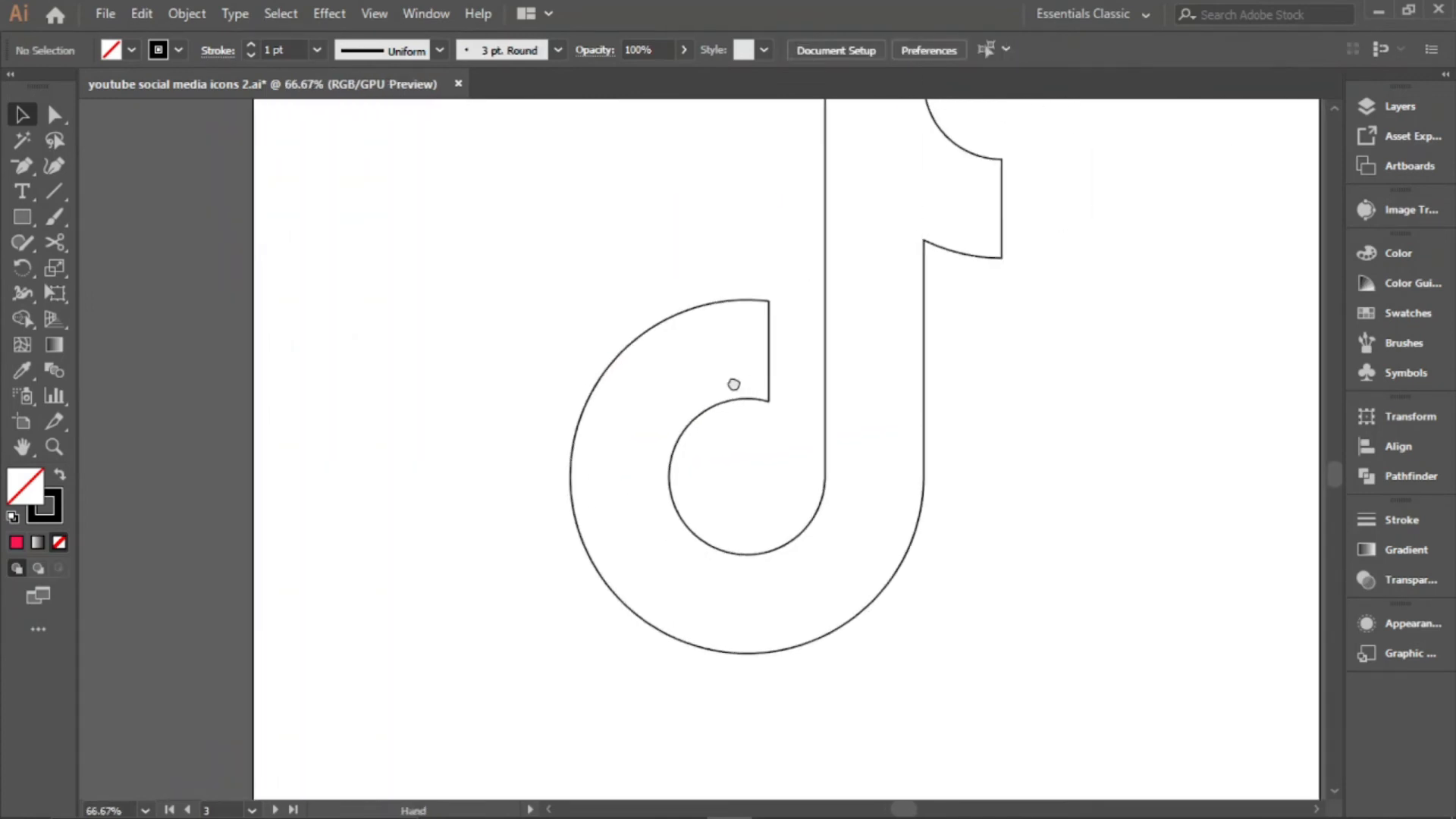
pyautogui.scroll(-1, 728, 385)
pyautogui.scroll(2, 724, 385)
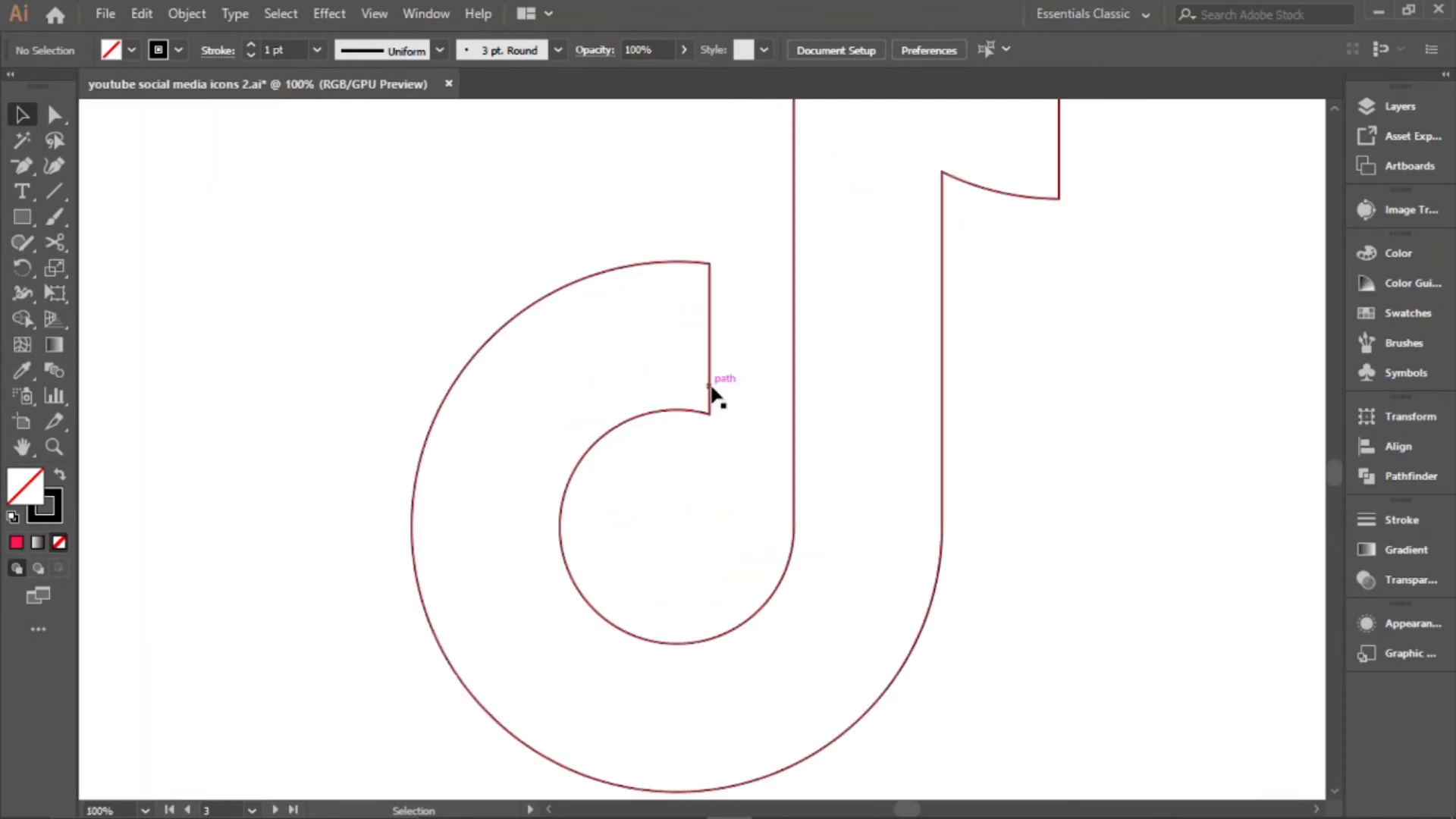
pyautogui.click(711, 388)
pyautogui.scroll(-3, 716, 387)
pyautogui.scroll(2, 715, 385)
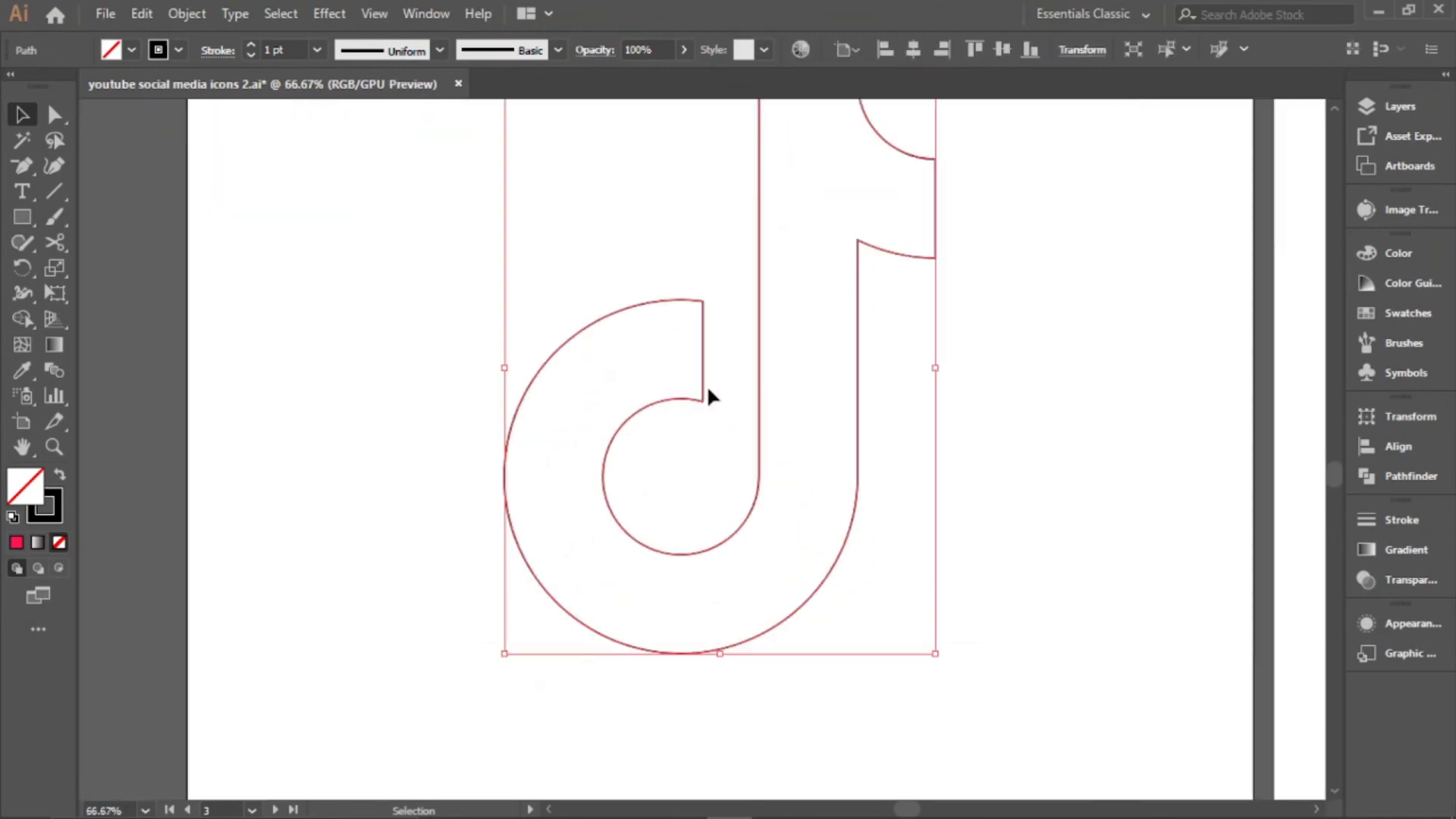
pyautogui.moveTo(705, 393); pyautogui.dragTo(727, 417)
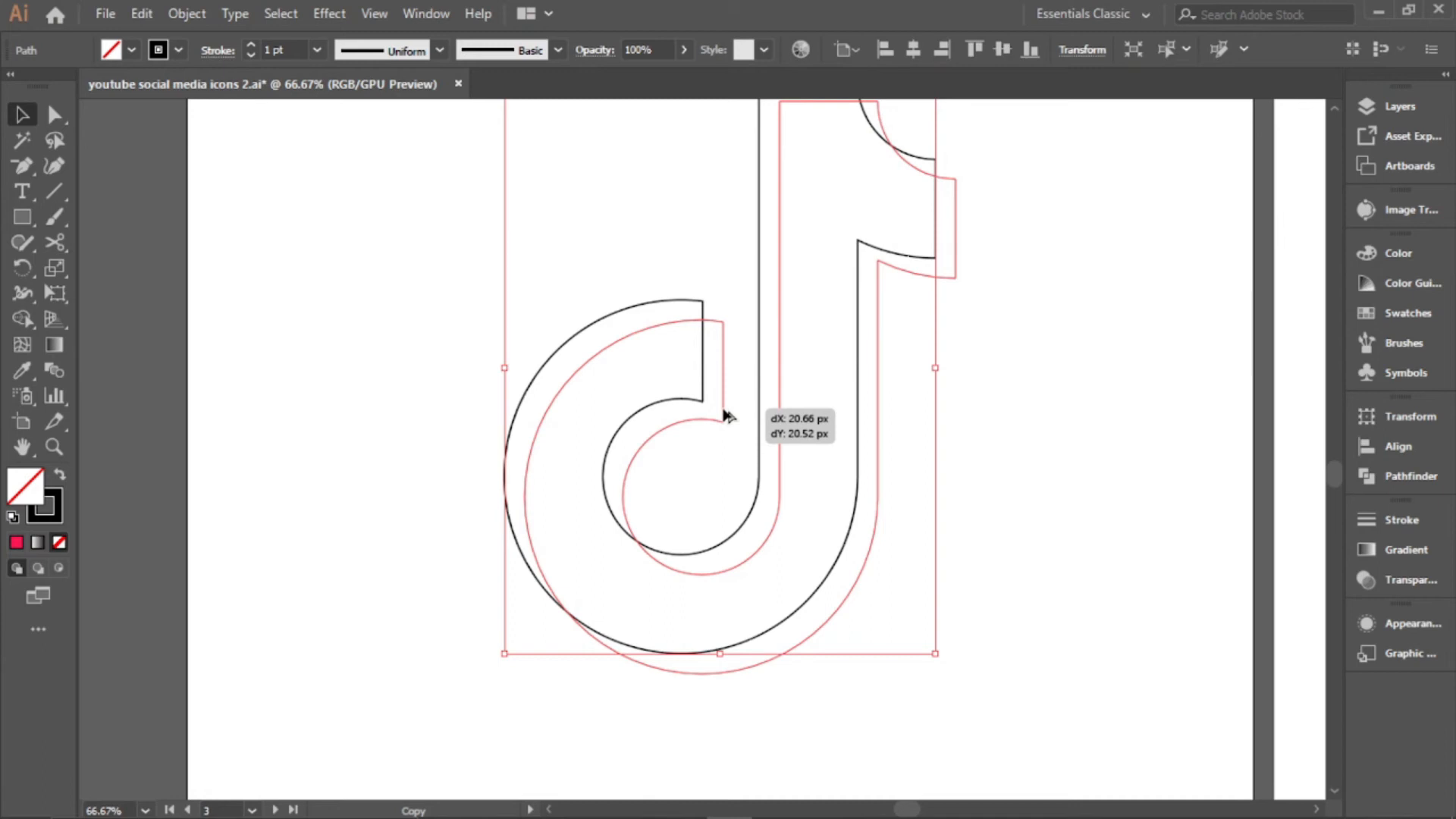
pyautogui.moveTo(726, 415); pyautogui.dragTo(726, 416)
pyautogui.scroll(-2, 740, 405)
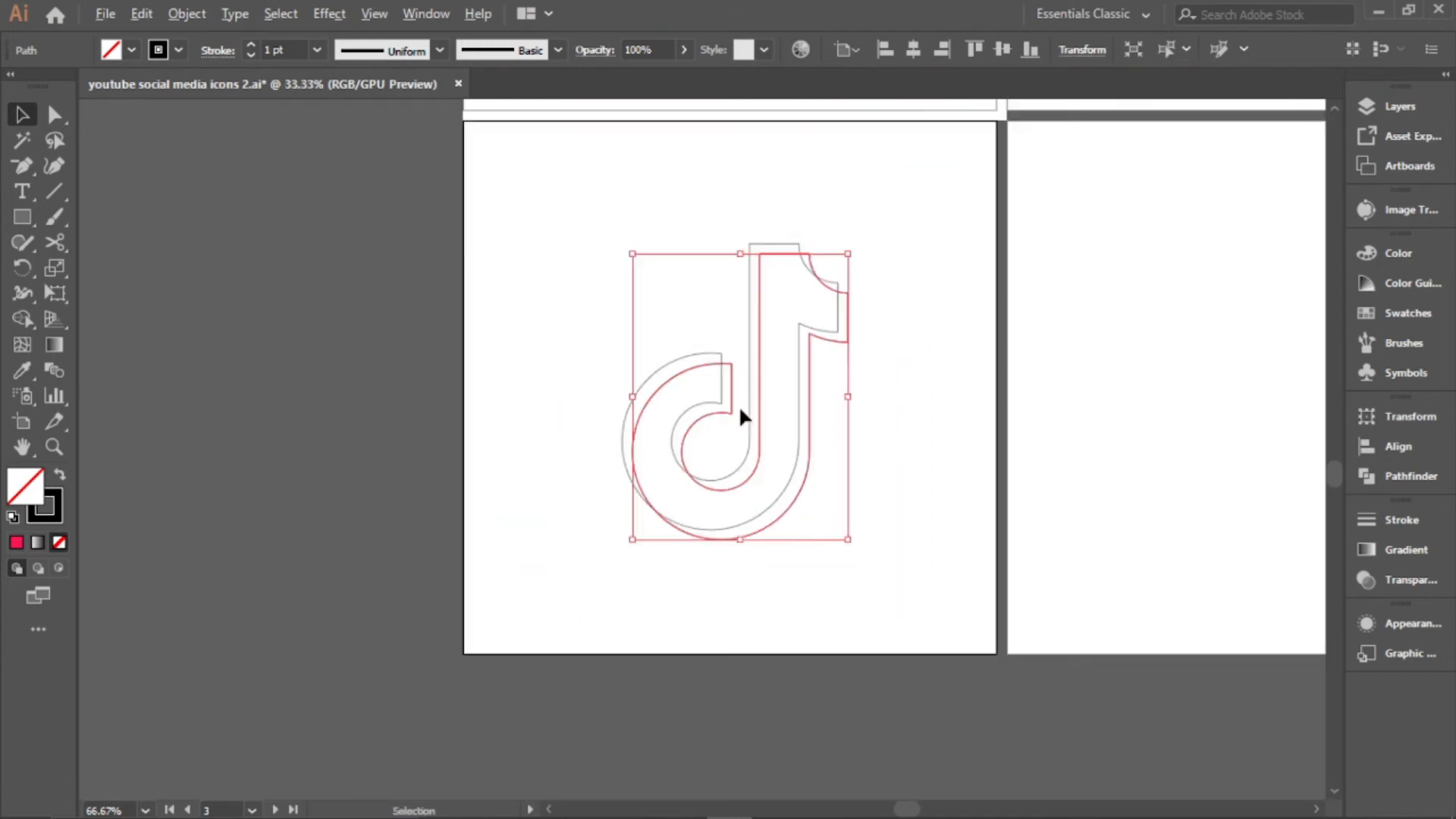
pyautogui.scroll(1, 785, 359)
# Split the two overlapping notes into separate regions with the Shape Builder, making their shared overlap one note shape, and deselect everything
pyautogui.moveTo(482, 147); pyautogui.dragTo(948, 678)
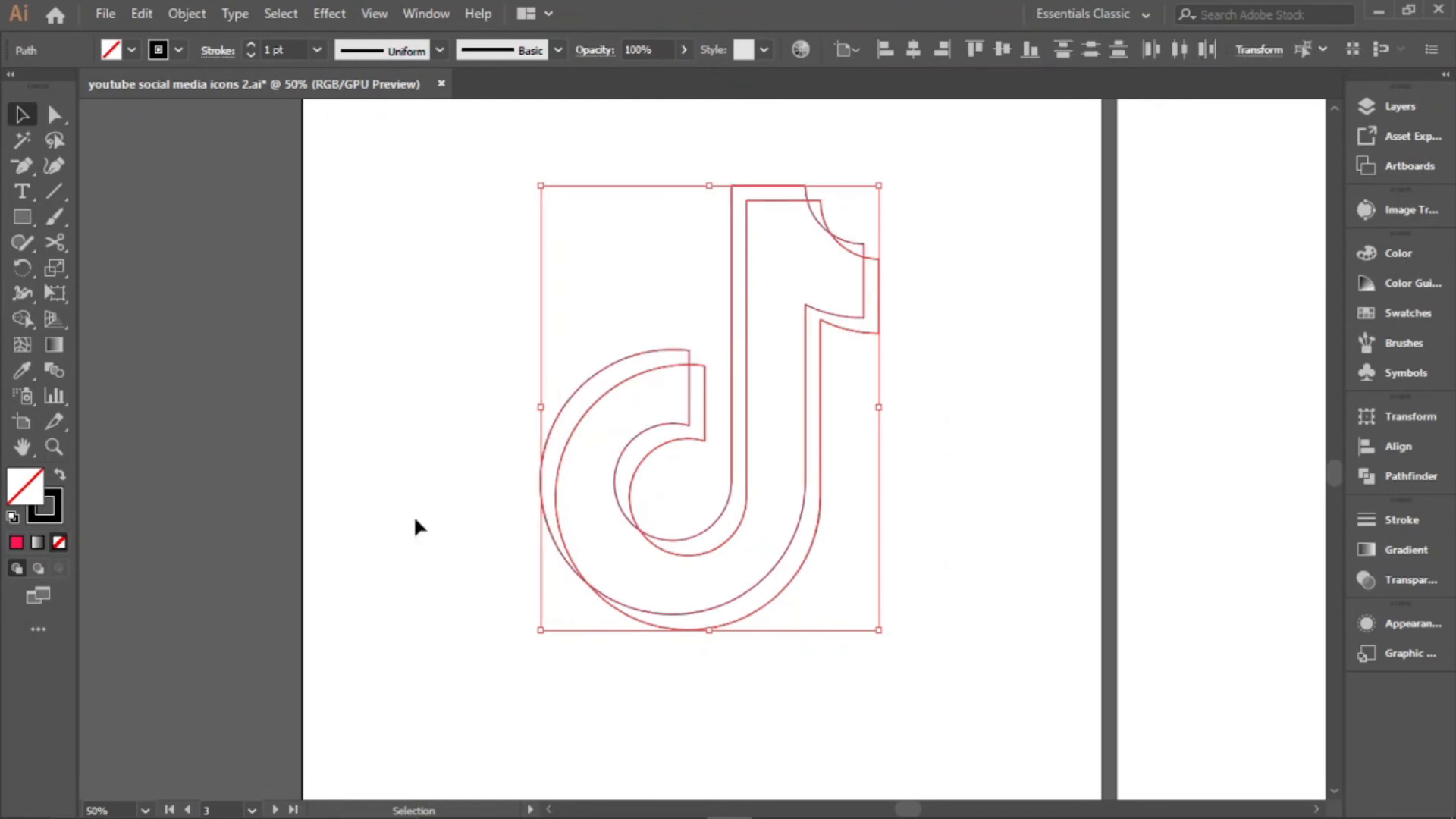
pyautogui.click(24, 314)
pyautogui.scroll(1, 652, 390)
pyautogui.scroll(-1, 653, 393)
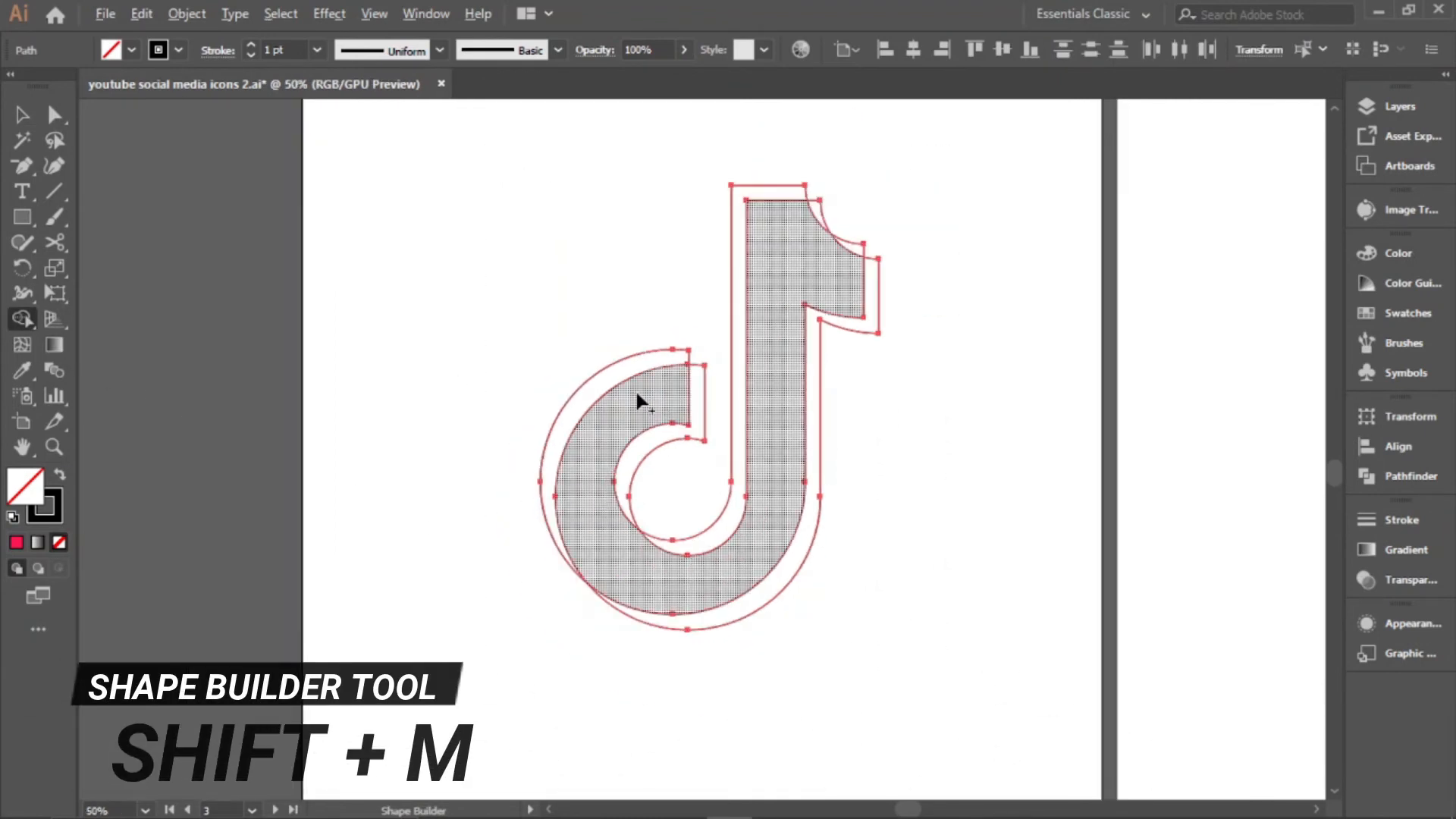
pyautogui.scroll(1, 637, 392)
pyautogui.click(600, 376)
pyautogui.click(598, 424)
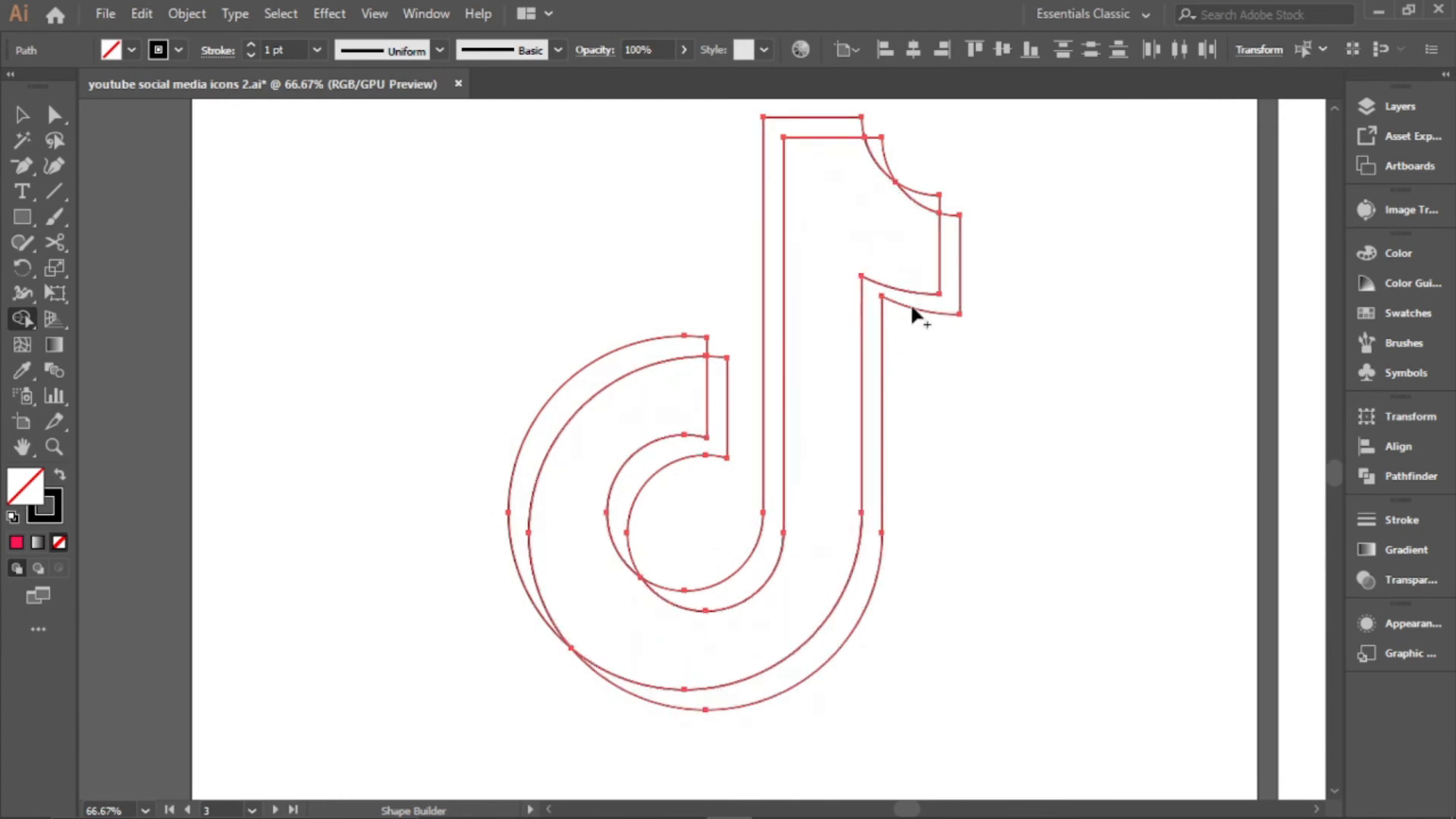
pyautogui.scroll(2, 925, 208)
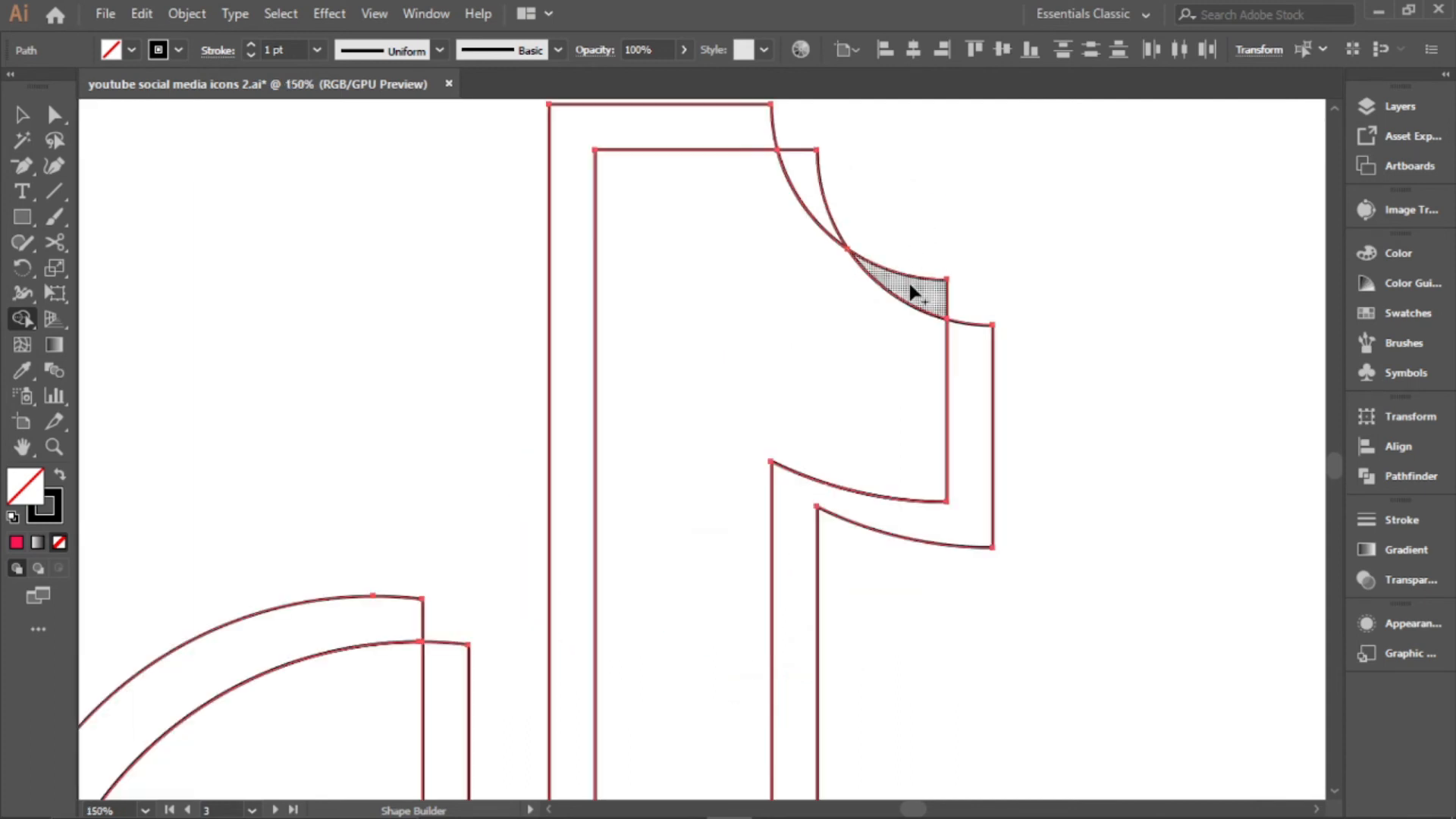
pyautogui.moveTo(804, 179)
pyautogui.mouseDown()
pyautogui.moveTo(741, 129)
pyautogui.moveTo(637, 285)
pyautogui.mouseUp()
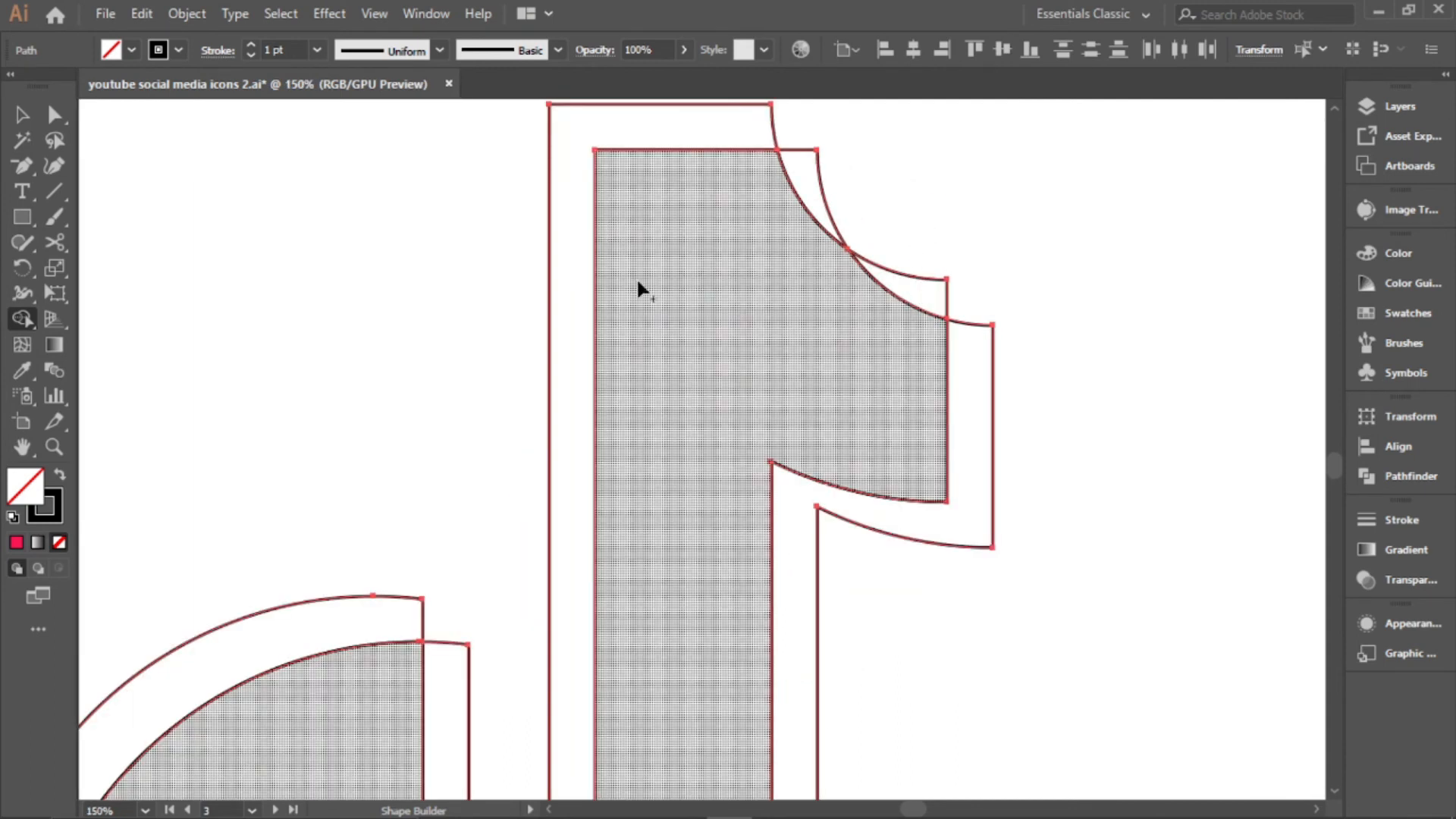
pyautogui.scroll(-4, 788, 303)
pyautogui.scroll(2, 789, 303)
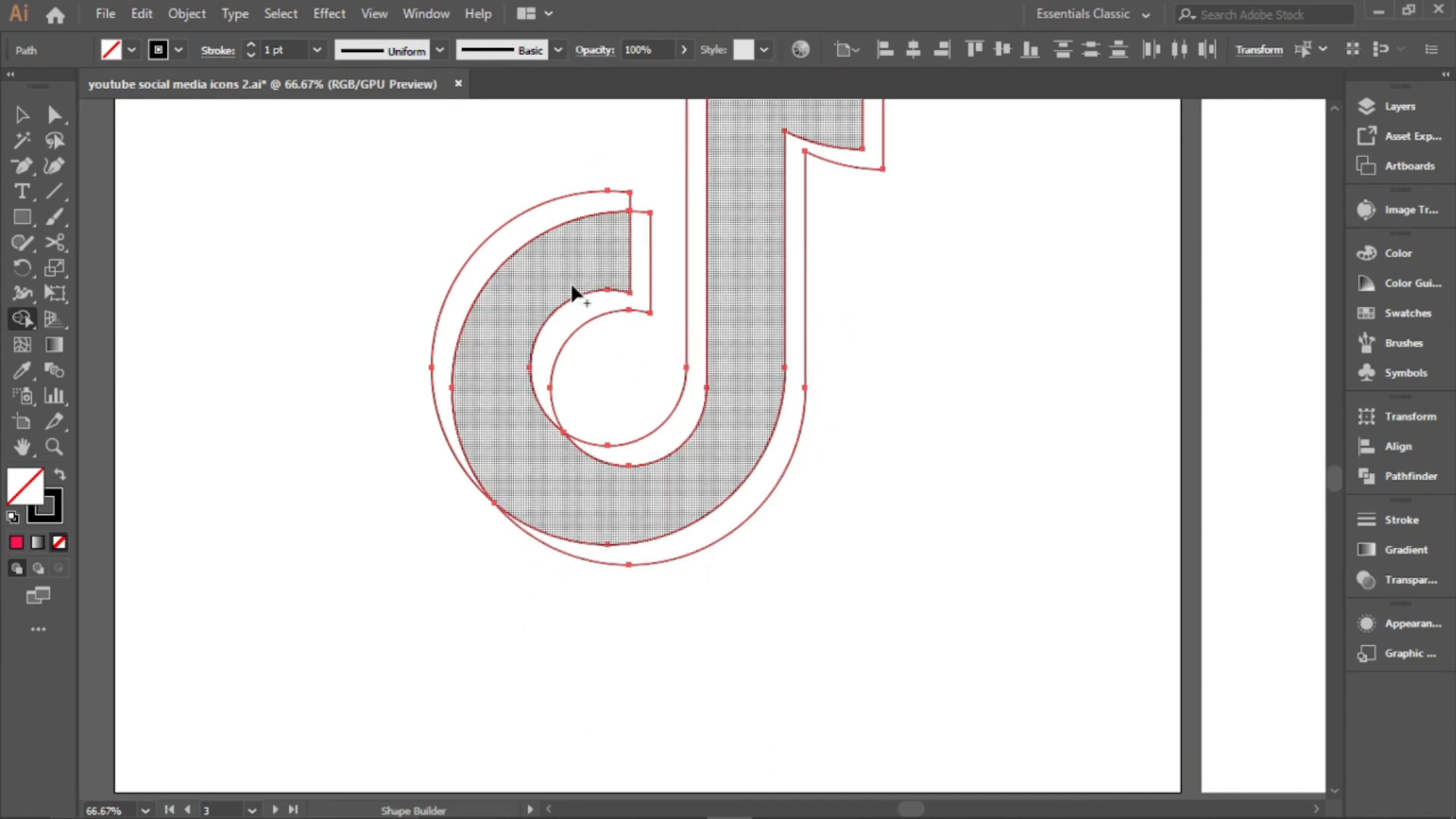
pyautogui.click(22, 114)
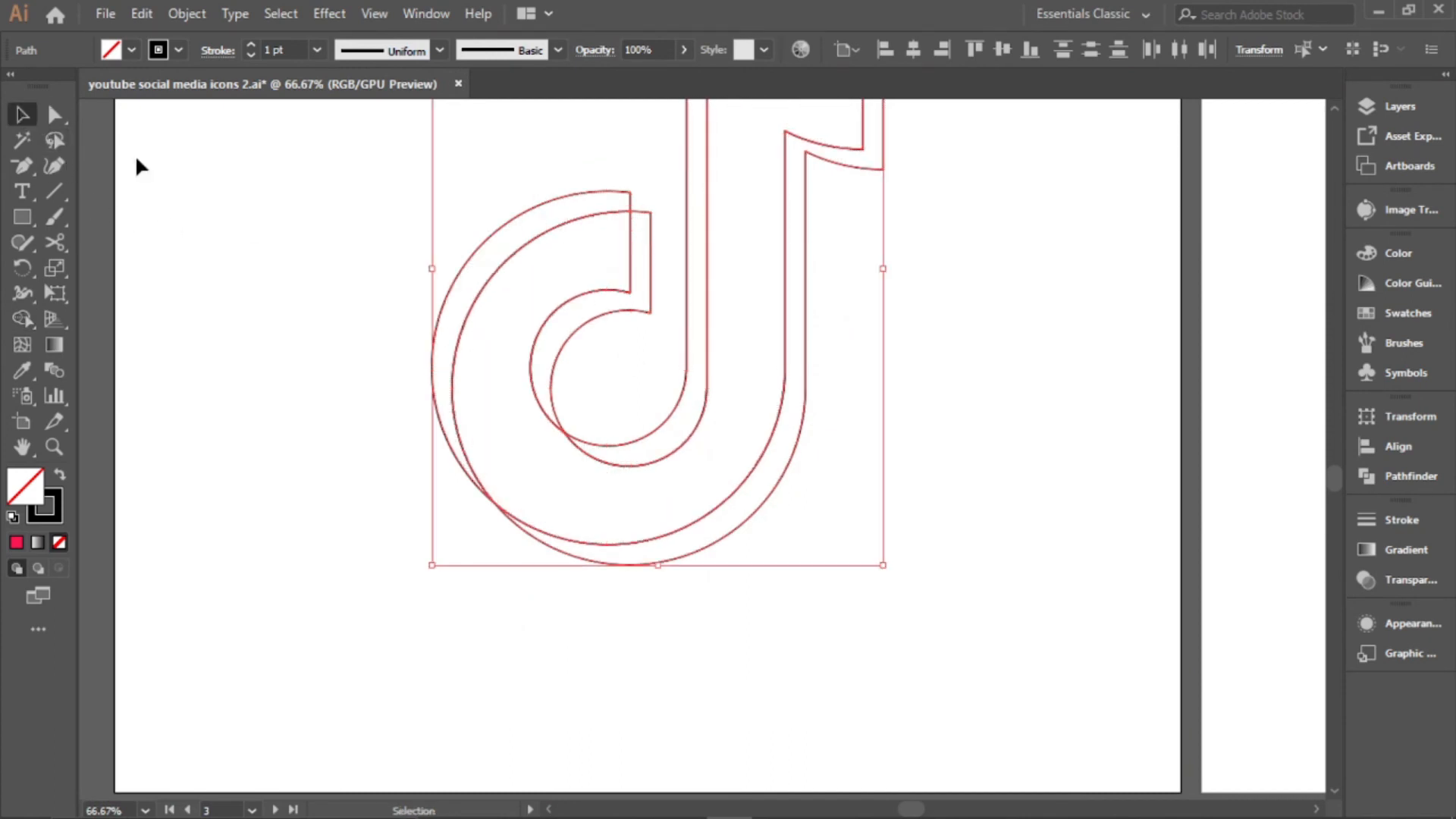
pyautogui.click(135, 154)
pyautogui.scroll(-1, 772, 384)
pyautogui.scroll(3, 811, 315)
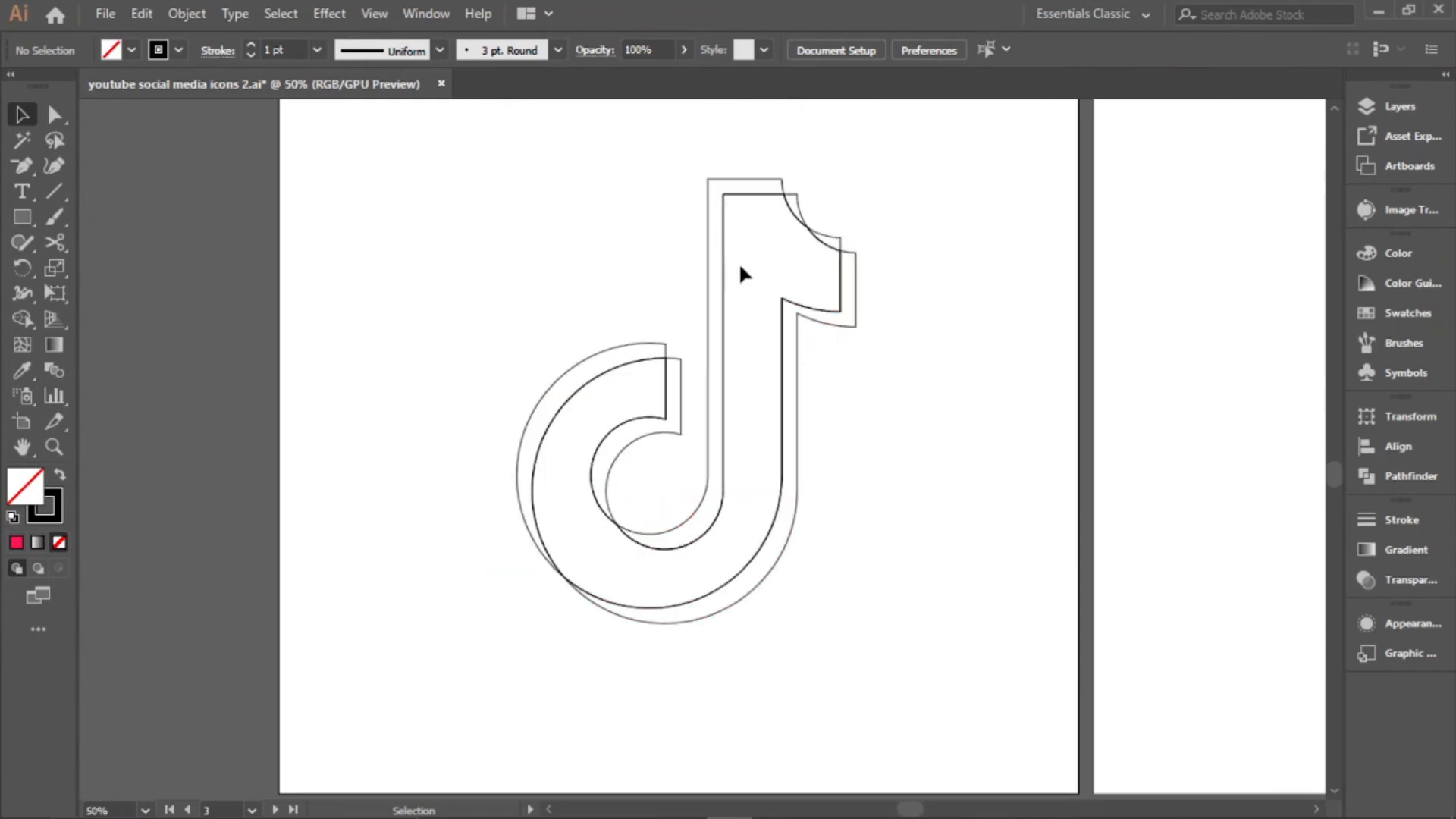
# Fill the offset slivers of the upper-left note, on the outer ring, stem and flag, with the cyan swatch R=86 G=254 B=251
pyautogui.click(1365, 314)
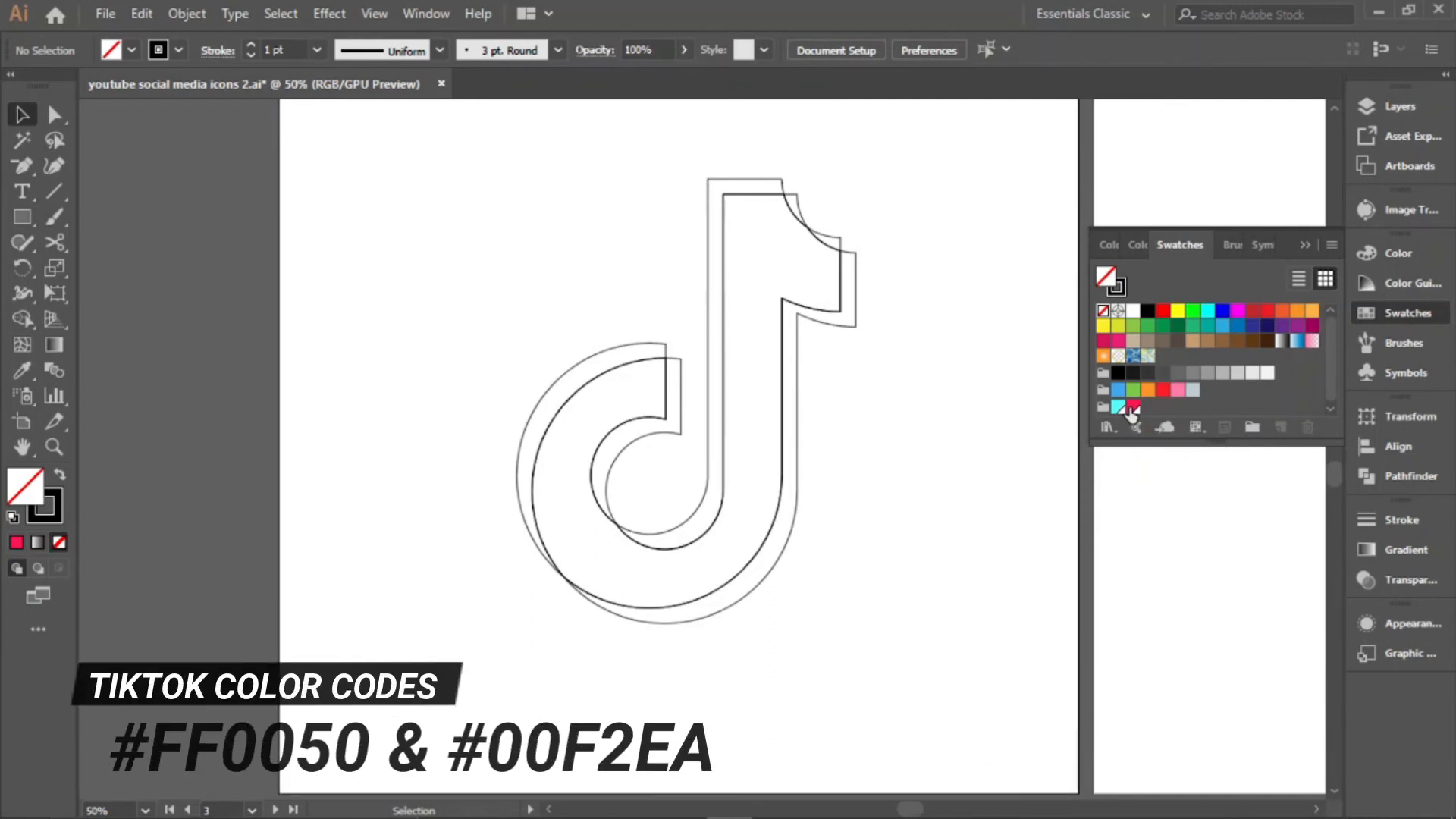
pyautogui.click(671, 355)
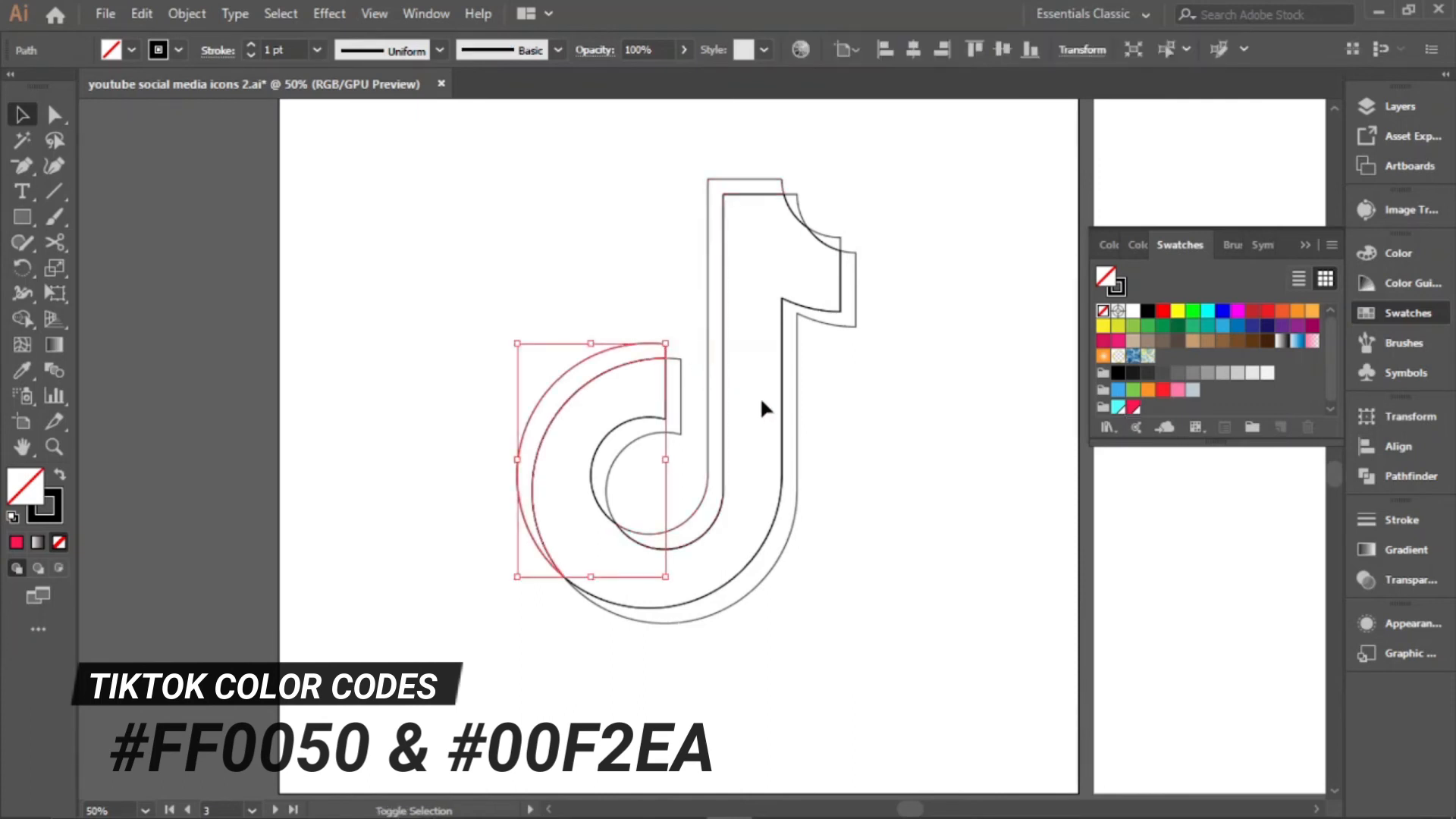
pyautogui.keyDown('shift'); pyautogui.click(713, 362); pyautogui.keyUp('shift')
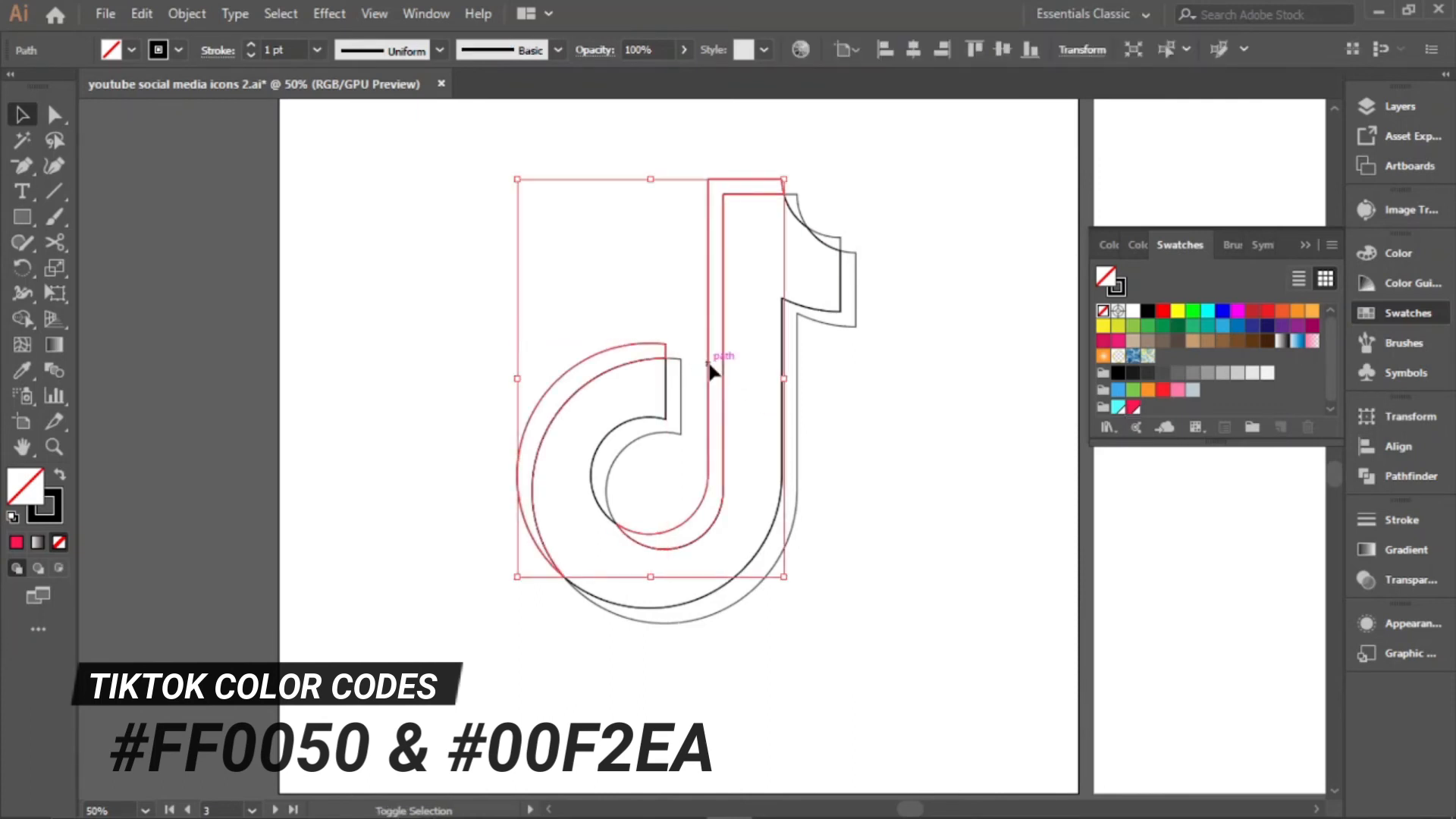
pyautogui.keyDown('shift'); pyautogui.click(842, 241); pyautogui.keyUp('shift')
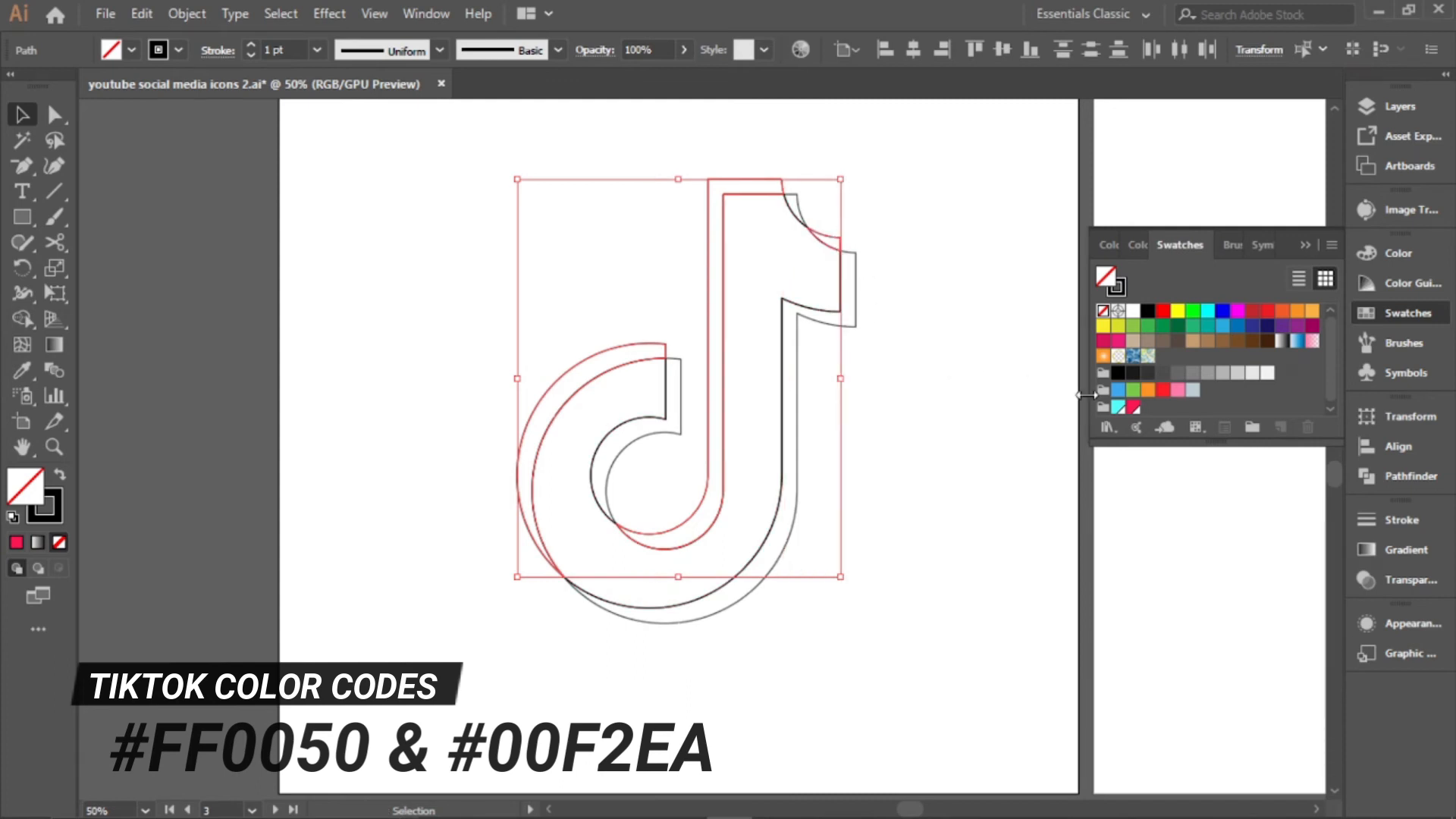
pyautogui.click(1117, 408)
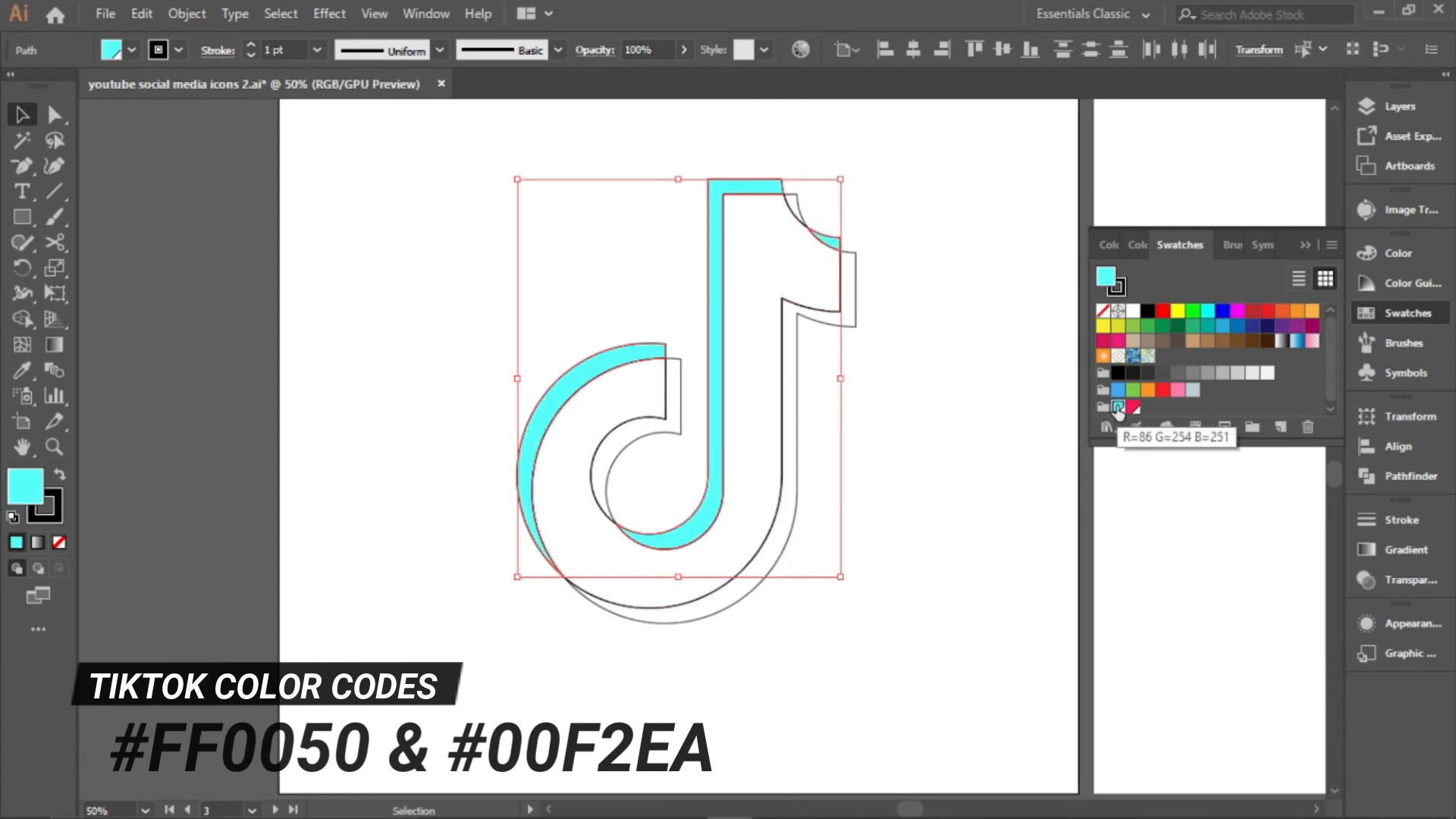
# Fill the offset slivers of the lower-right note, on the inner ring, stem and flag, with the pink-red swatch and deselect them
pyautogui.click(680, 401)
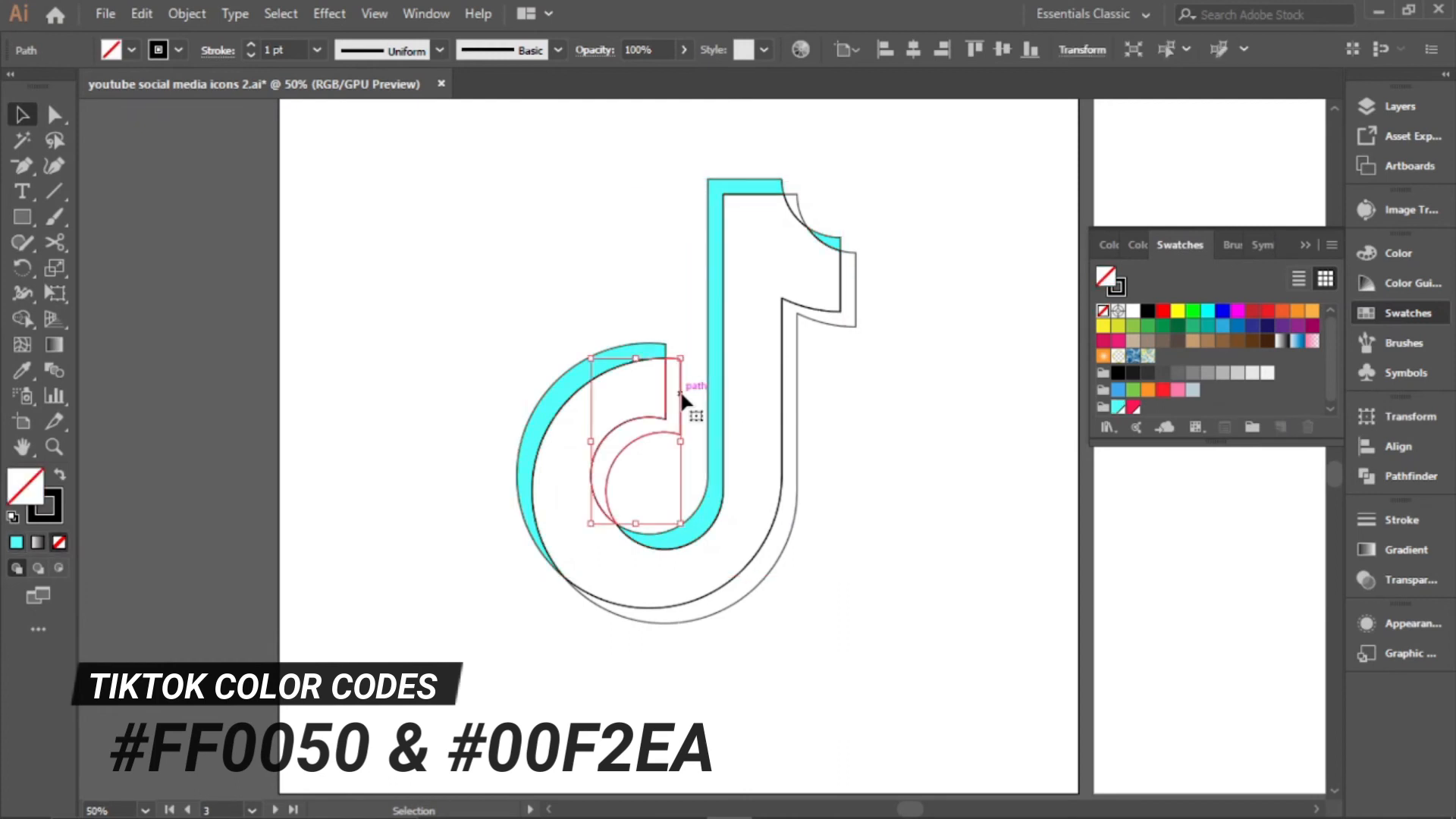
pyautogui.keyDown('shift'); pyautogui.click(796, 425); pyautogui.keyUp('shift')
pyautogui.keyDown('shift'); pyautogui.click(800, 211); pyautogui.keyUp('shift')
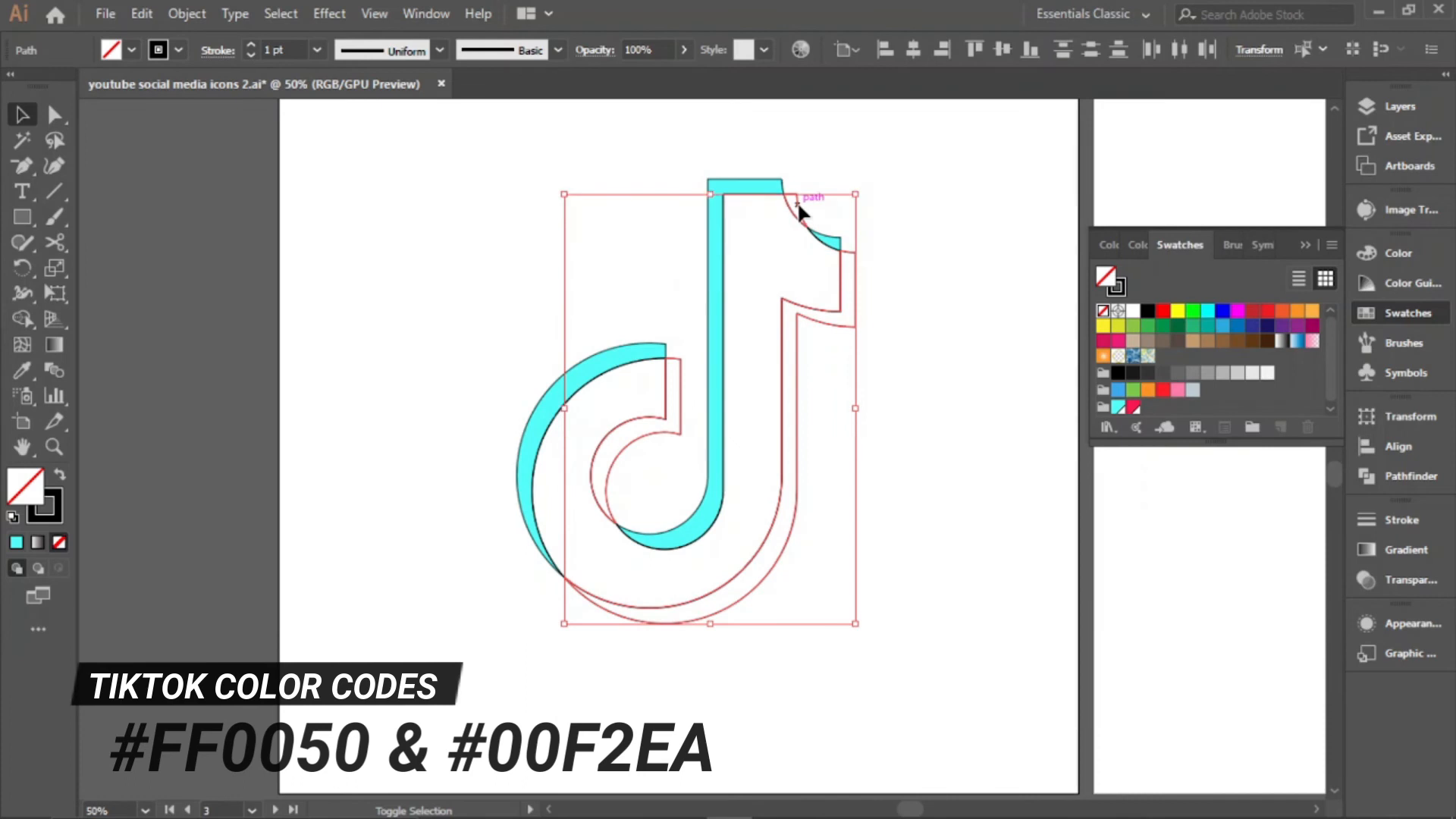
pyautogui.click(1133, 407)
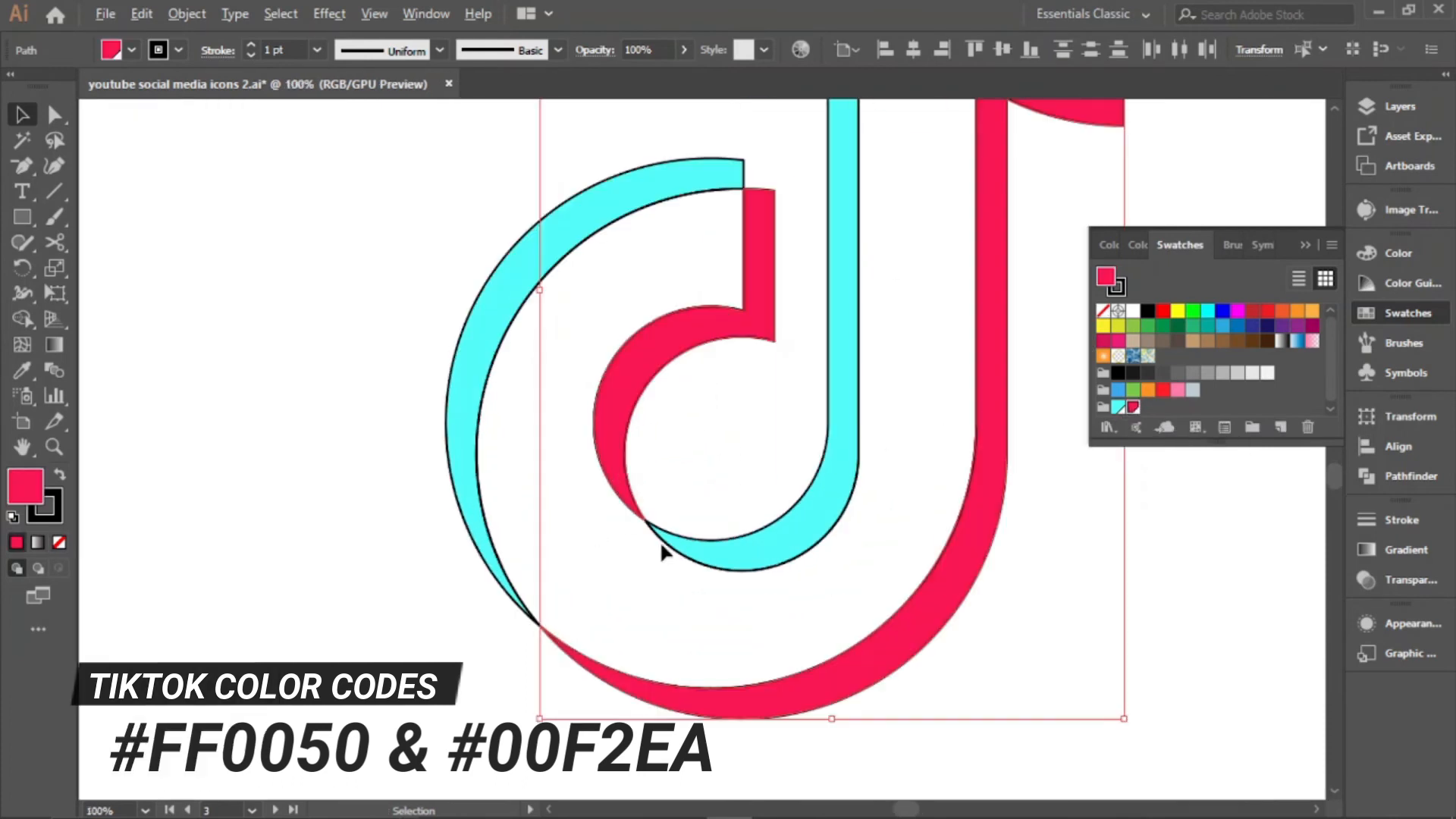
pyautogui.scroll(2, 659, 540)
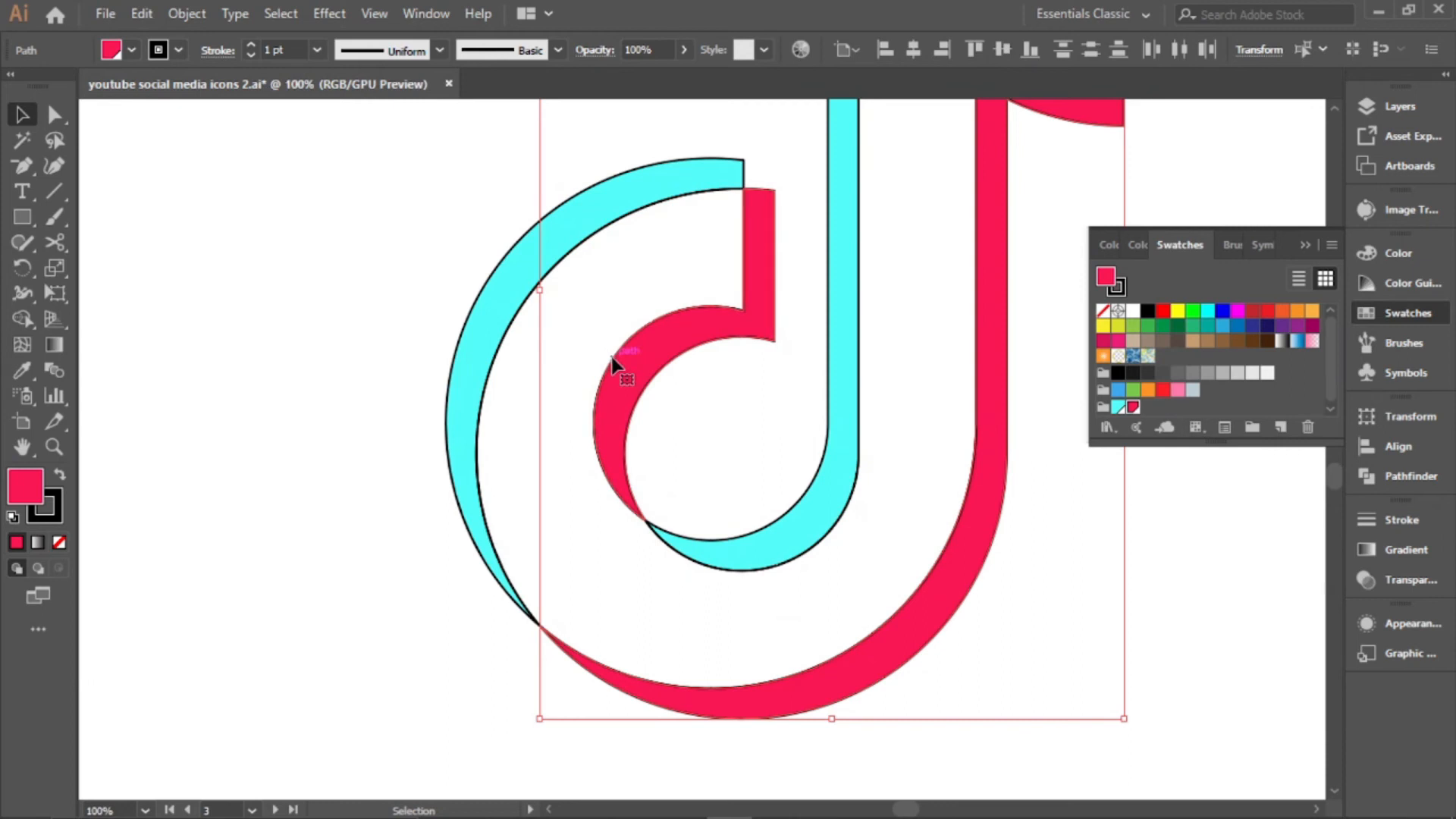
pyautogui.click(639, 252)
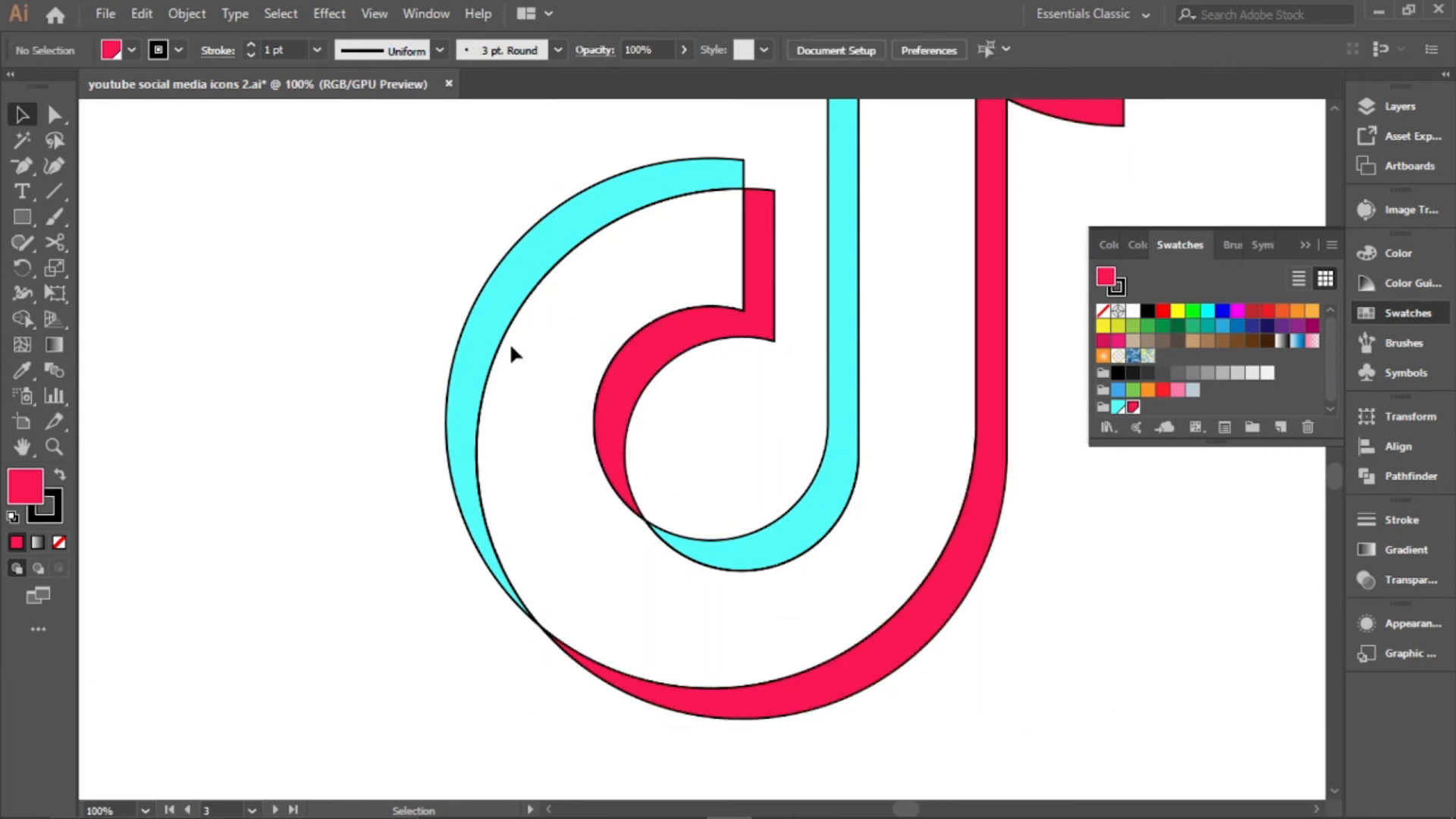
# Fill the central note shape with white and remove its stroke
pyautogui.click(502, 353)
pyautogui.scroll(-2, 599, 425)
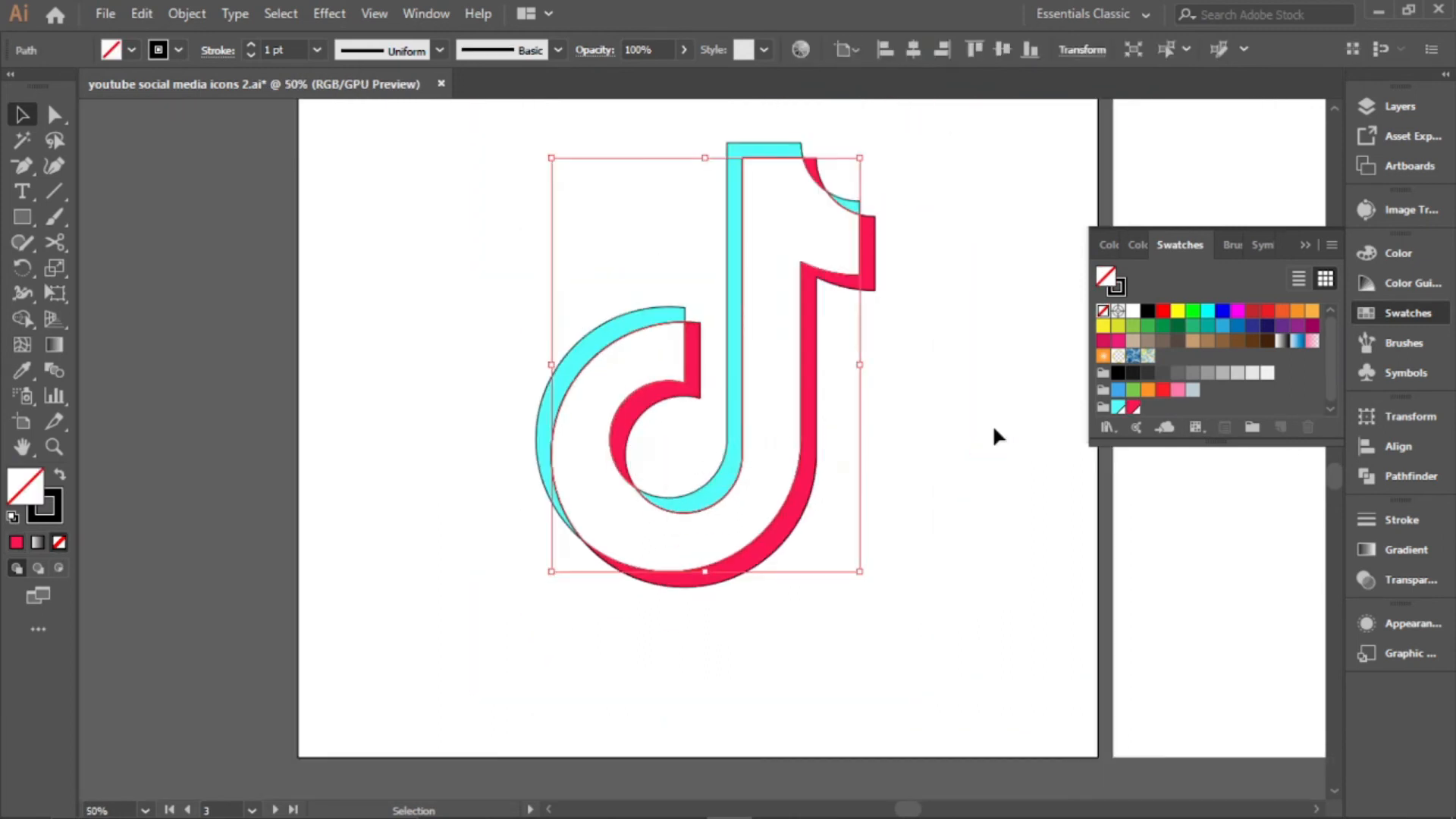
pyautogui.click(133, 51)
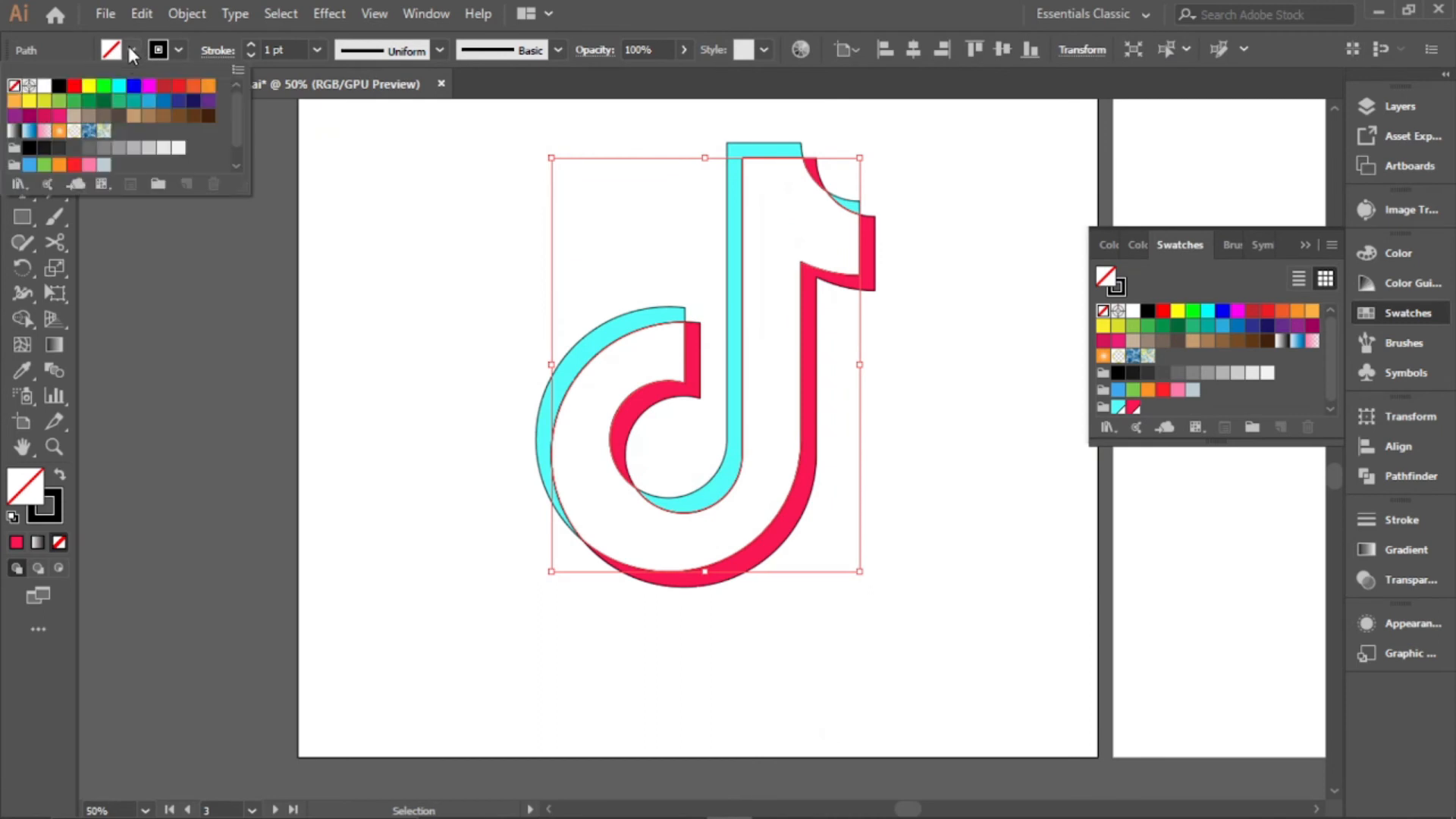
pyautogui.click(44, 85)
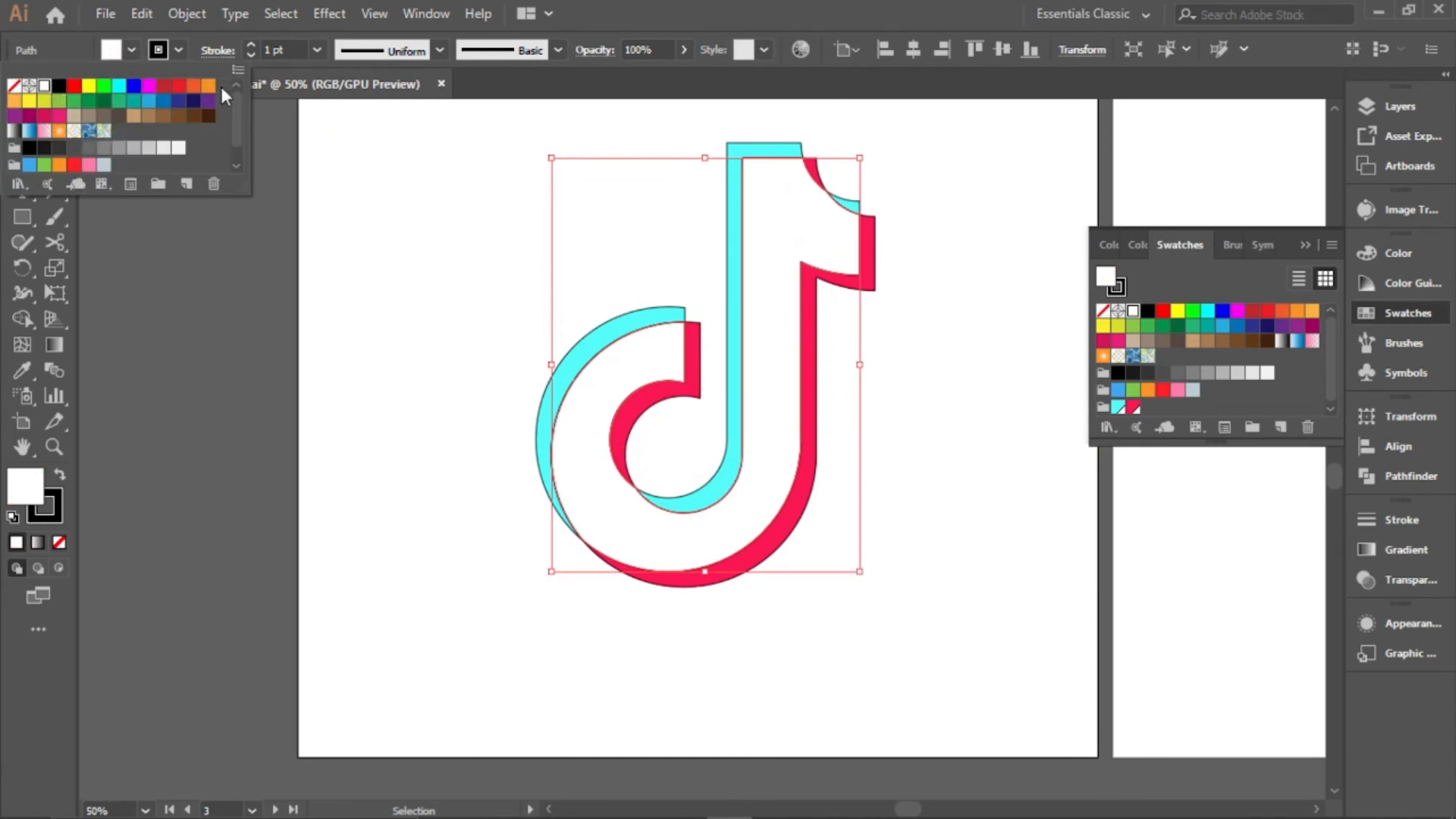
pyautogui.click(179, 50)
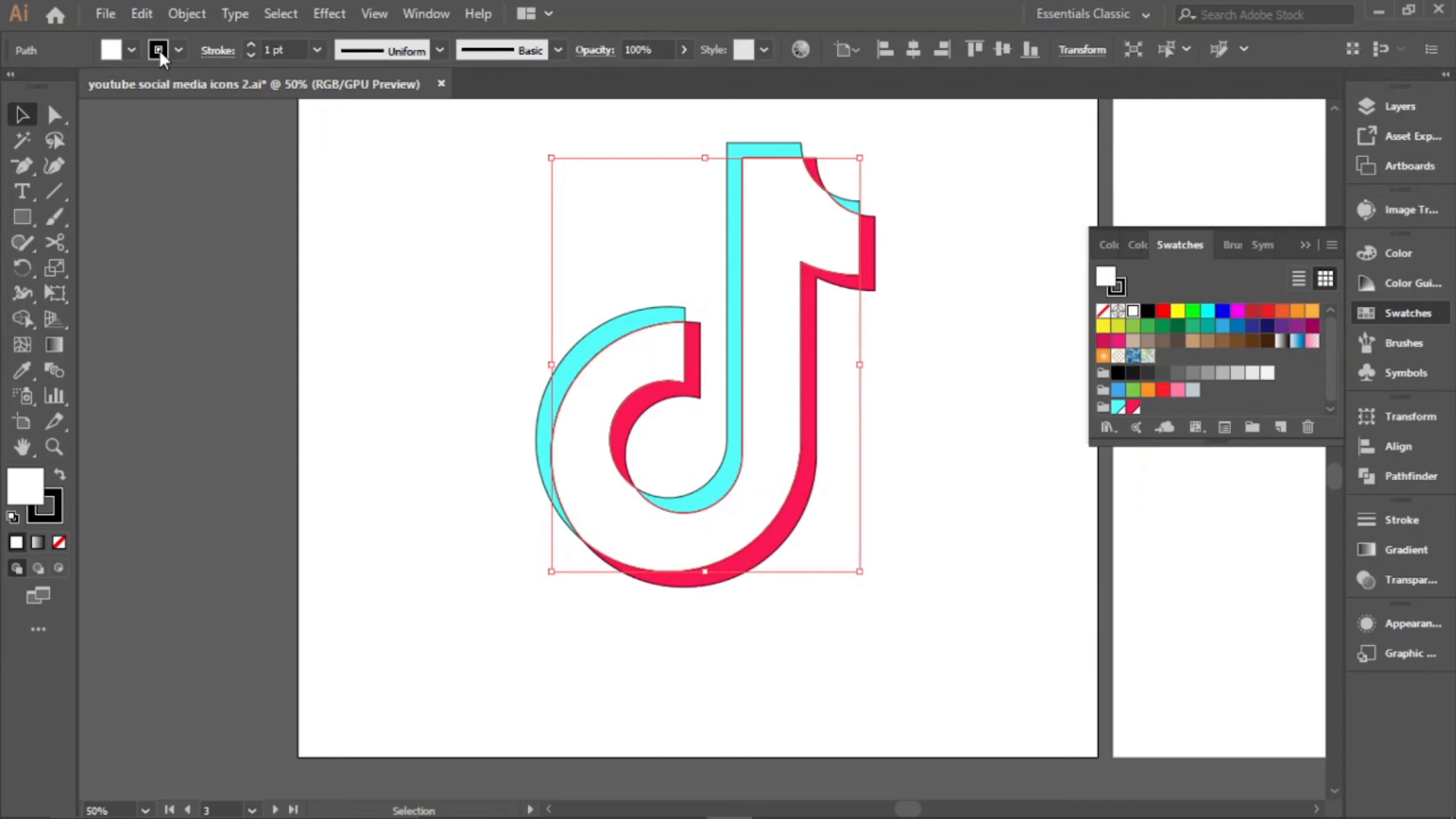
pyautogui.click(159, 50)
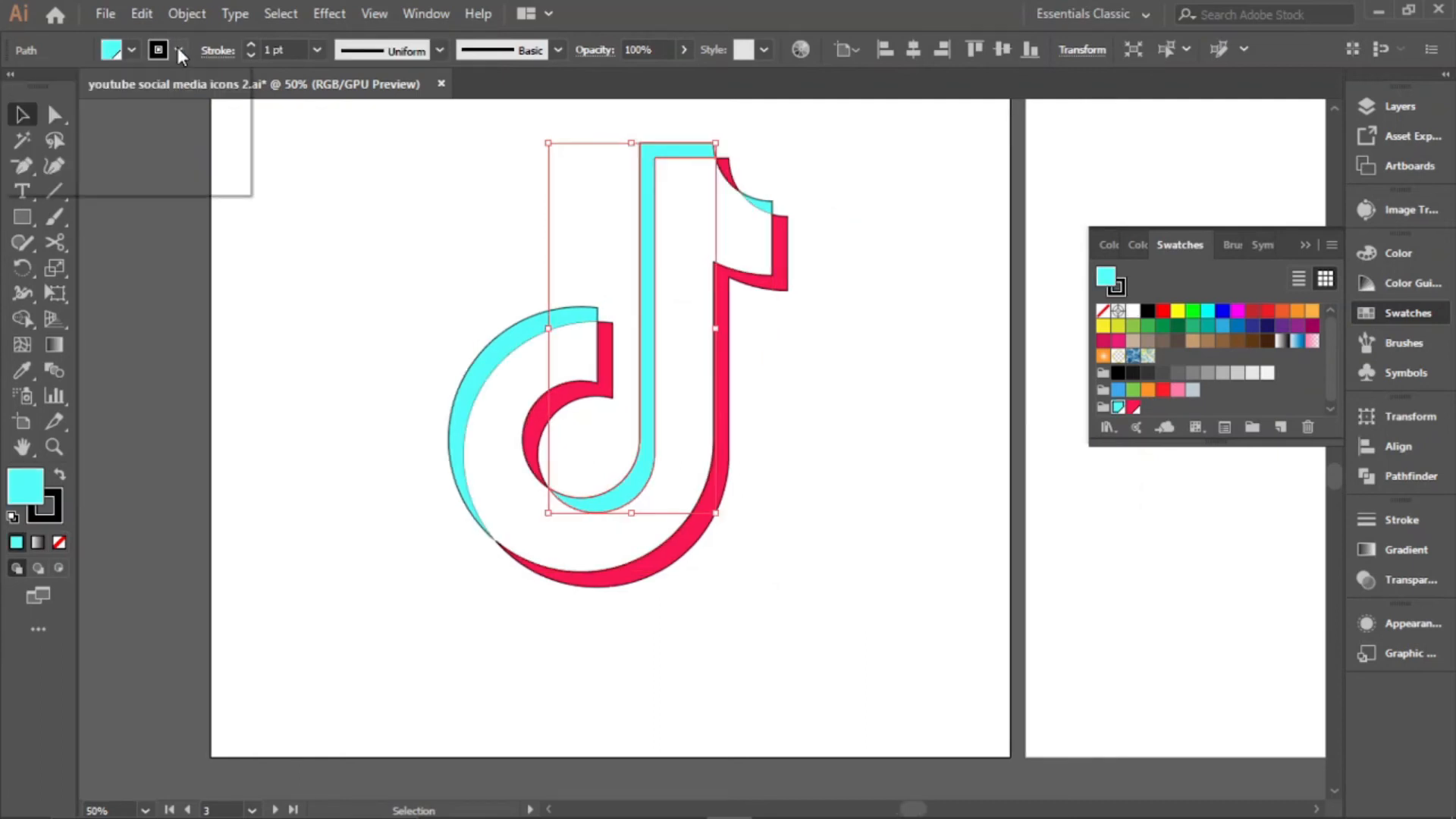
# Remove the black stroke from the cyan stem, outer ring and flag pieces
pyautogui.click(177, 49)
pyautogui.click(13, 85)
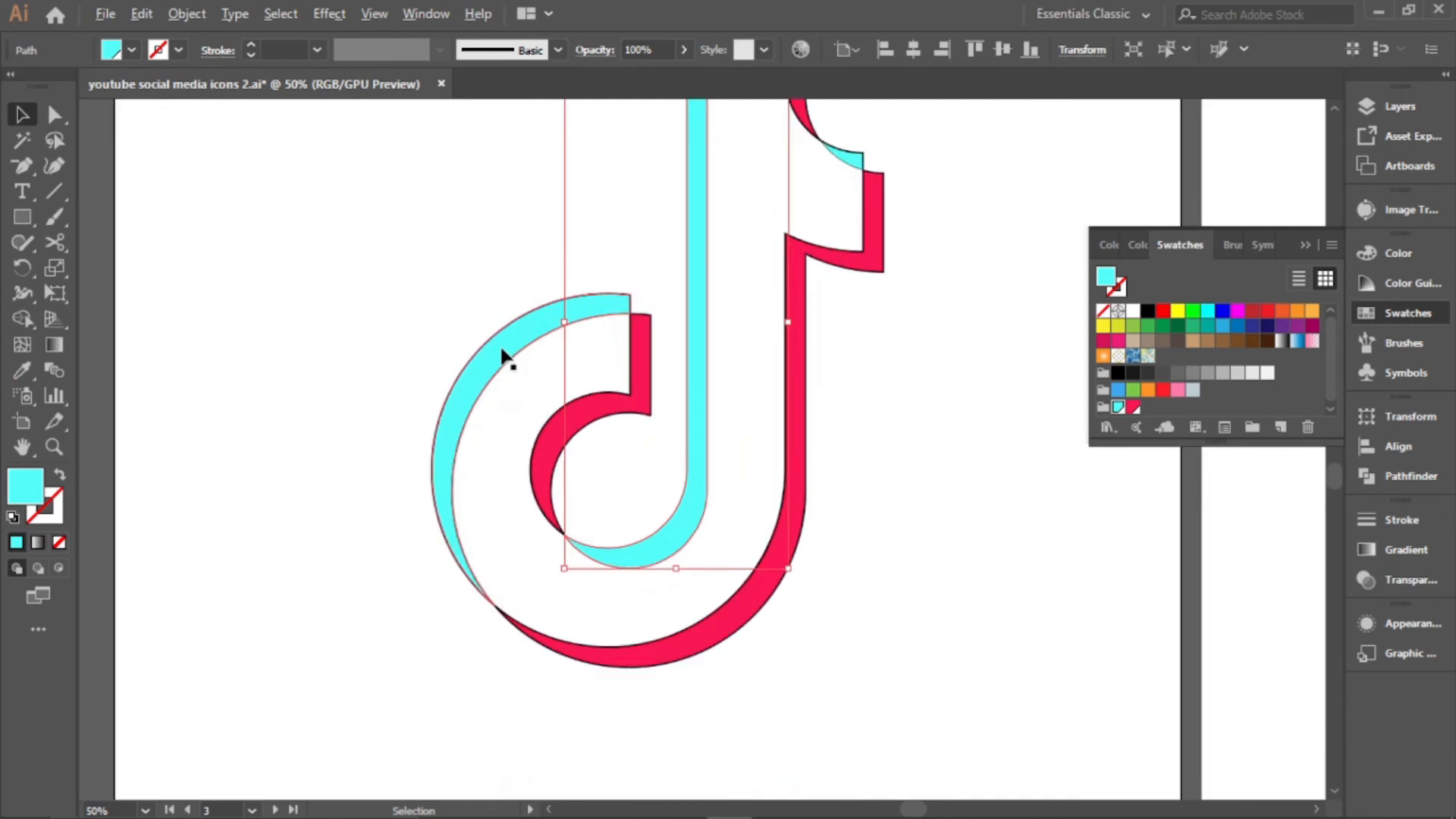
pyautogui.scroll(1, 502, 349)
pyautogui.click(490, 343)
pyautogui.scroll(-3, 490, 343)
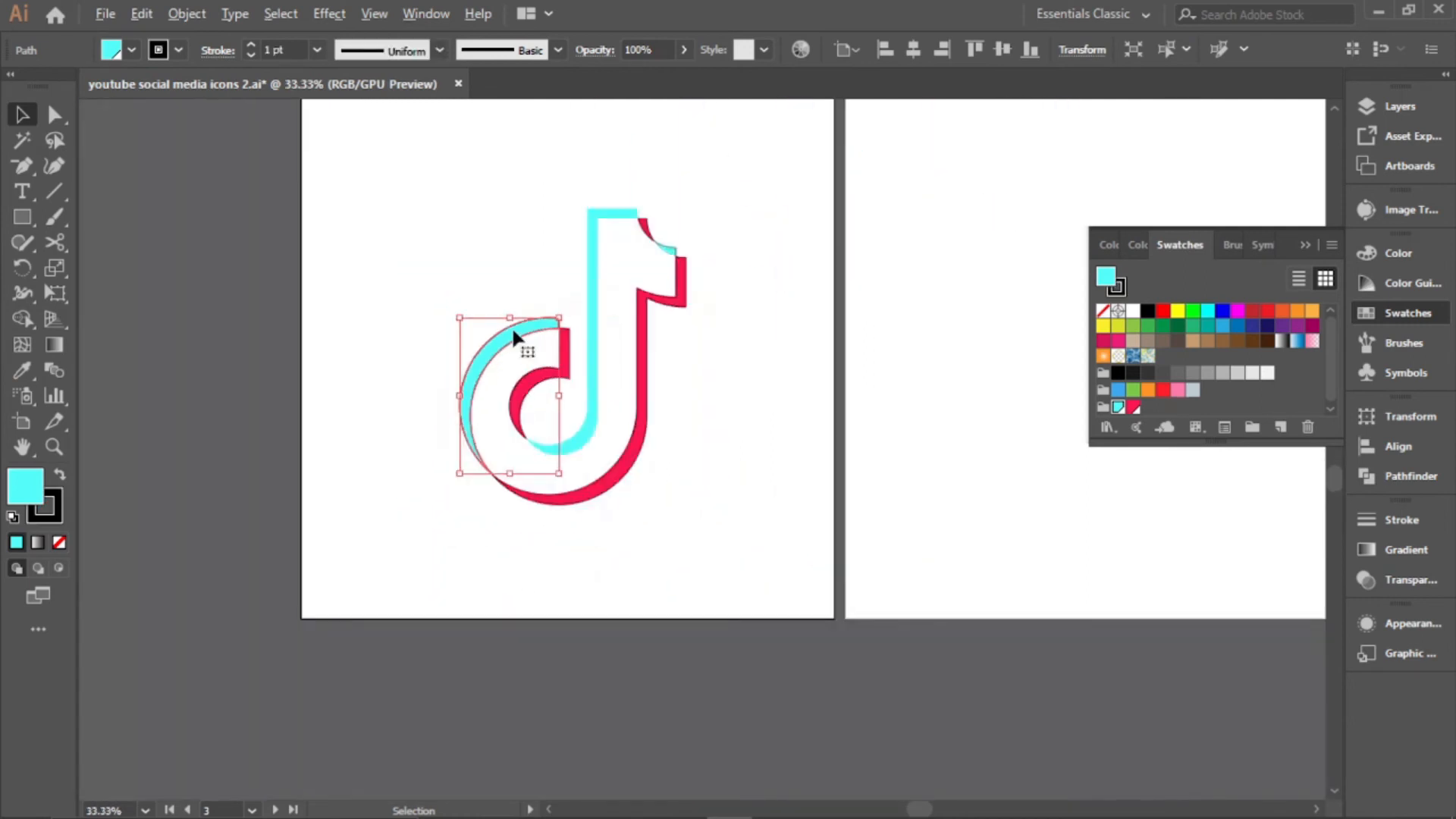
pyautogui.scroll(2, 658, 245)
pyautogui.keyDown('shift'); pyautogui.click(670, 253); pyautogui.keyUp('shift')
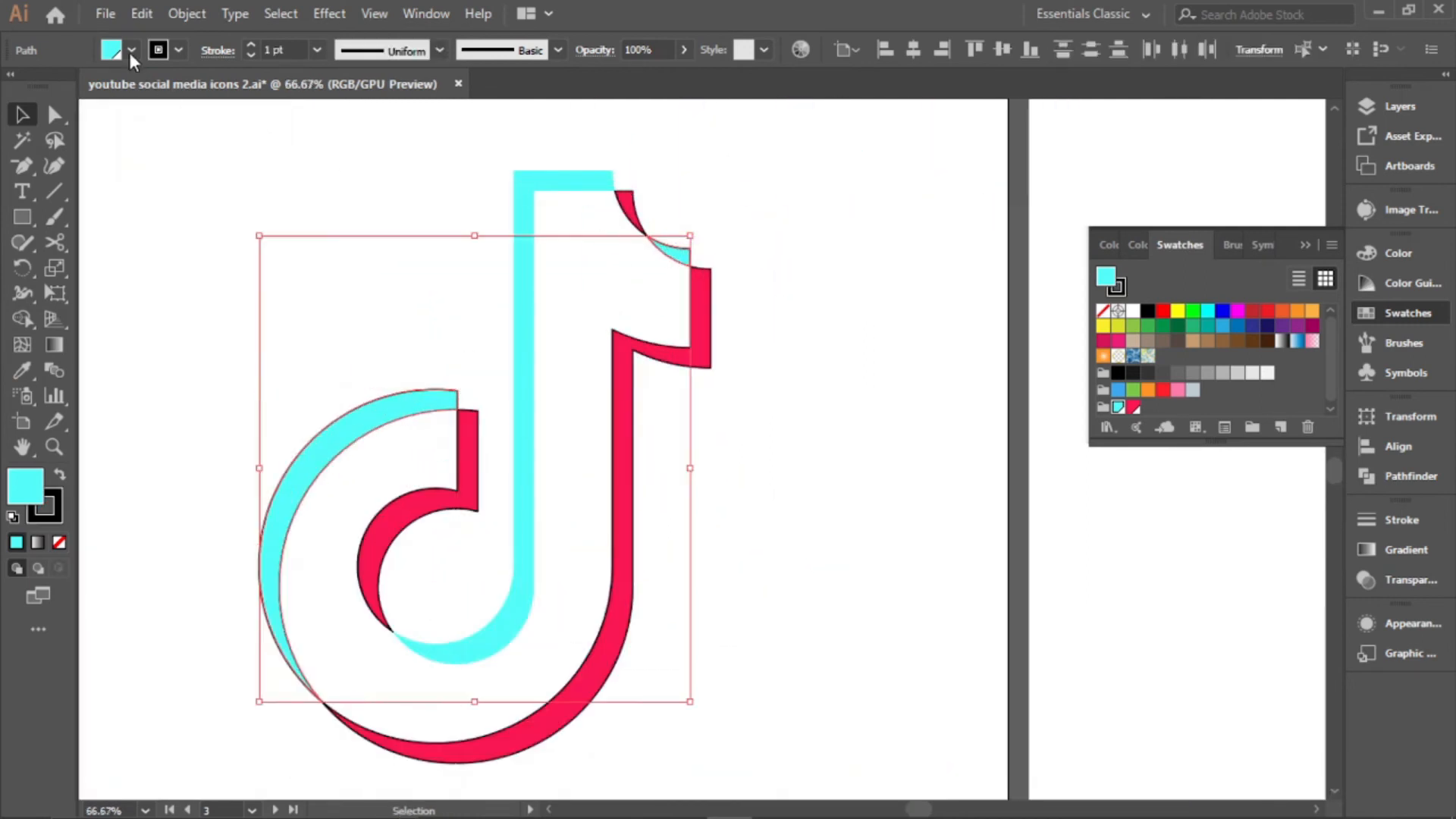
pyautogui.click(176, 50)
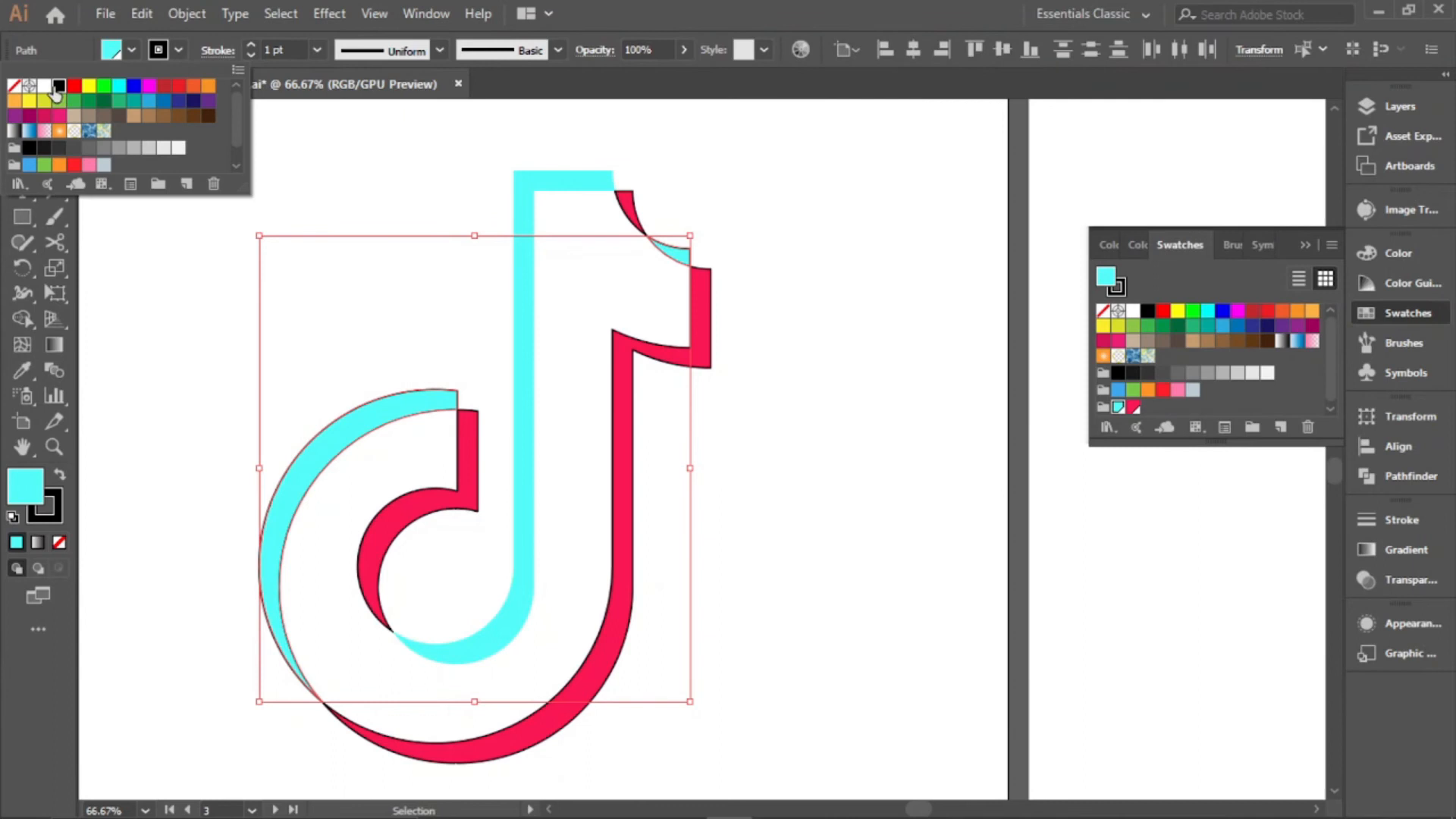
pyautogui.click(17, 89)
# Remove the black stroke from the three pink-red pieces and deselect them
pyautogui.click(466, 449)
pyautogui.scroll(2, 466, 449)
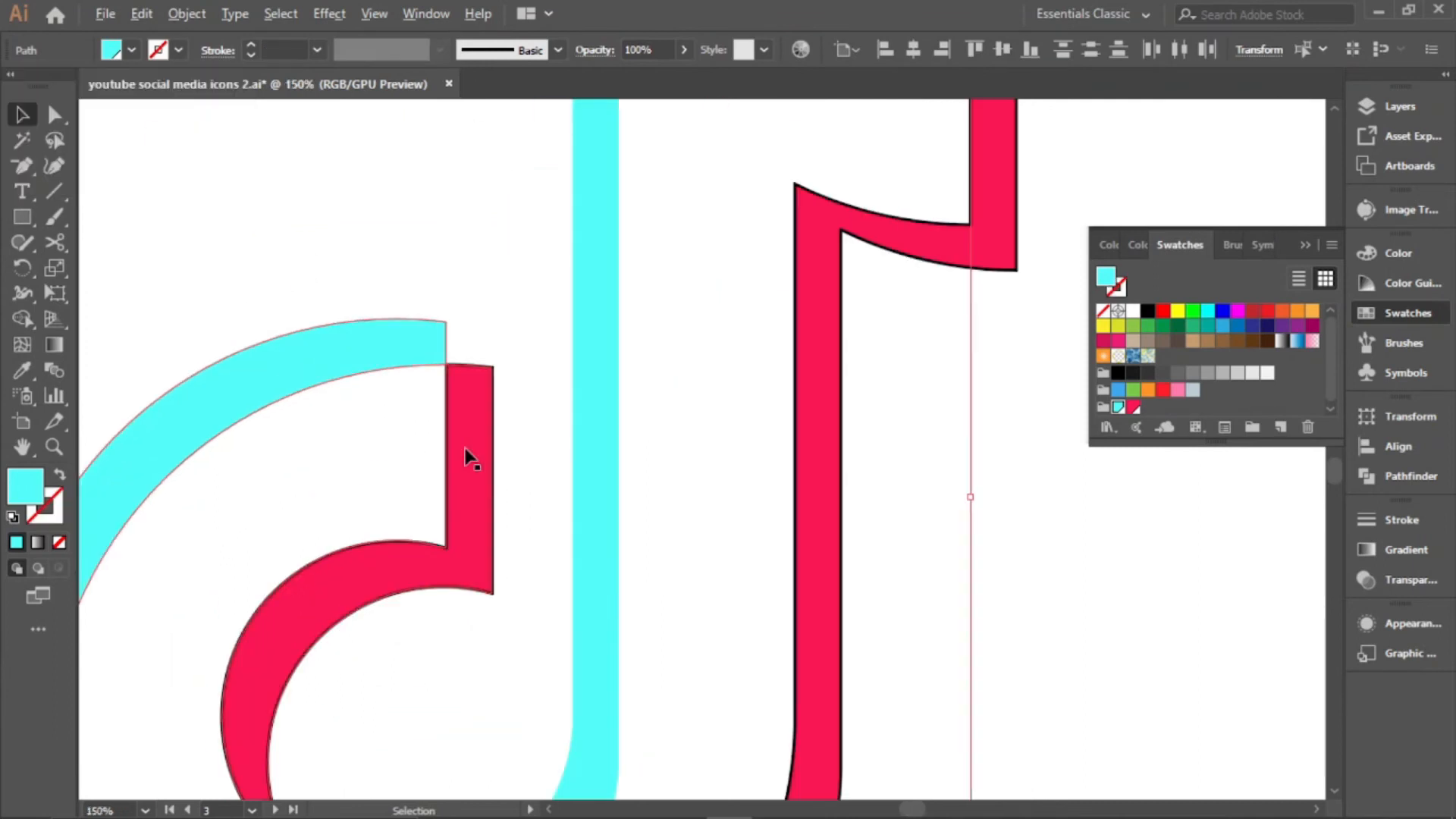
pyautogui.scroll(-3, 467, 455)
pyautogui.keyDown('shift'); pyautogui.click(588, 488); pyautogui.keyUp('shift')
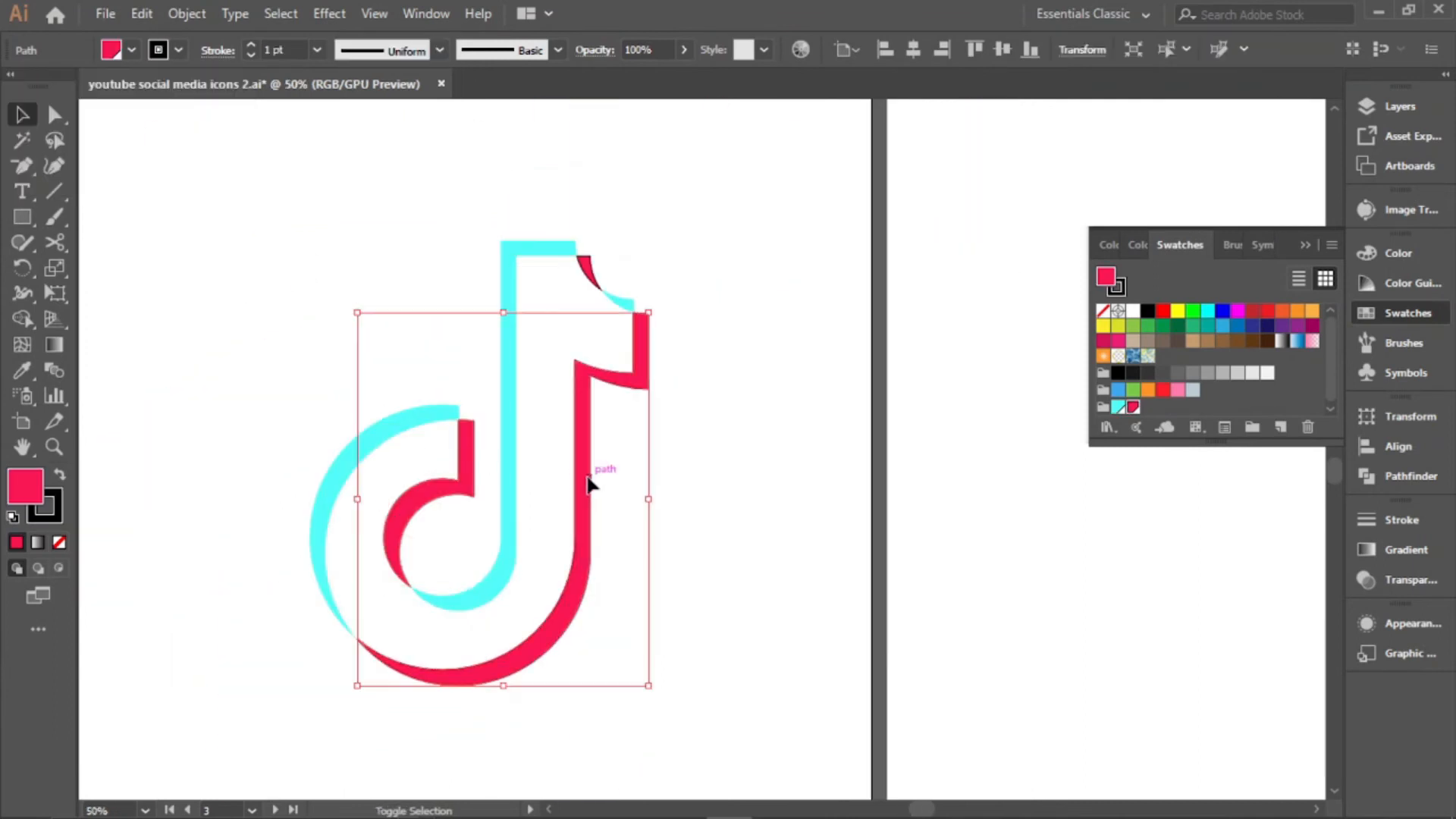
pyautogui.keyDown('shift'); pyautogui.click(591, 275); pyautogui.keyUp('shift')
pyautogui.click(179, 50)
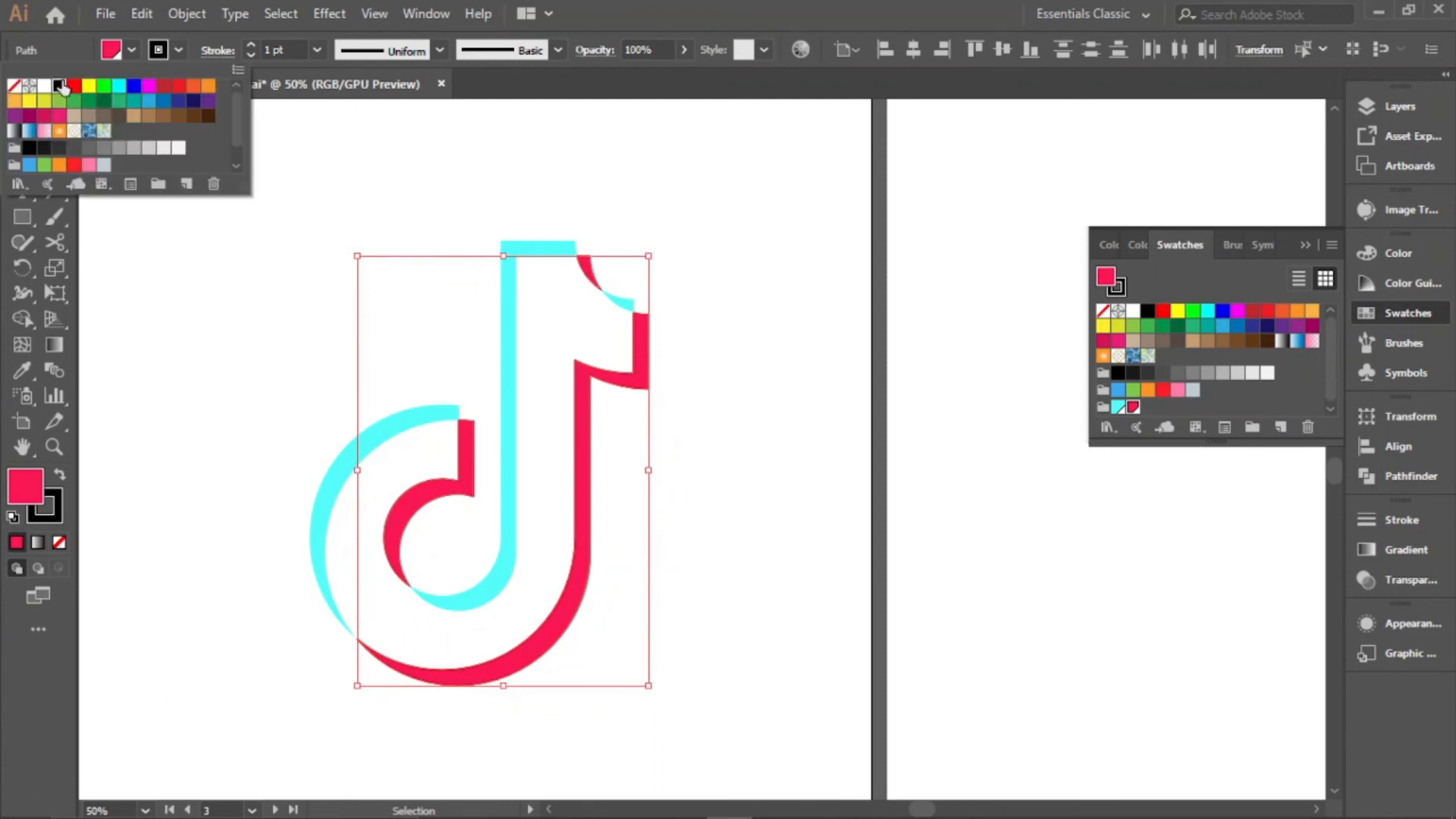
pyautogui.click(15, 89)
pyautogui.click(410, 160)
pyautogui.click(660, 471)
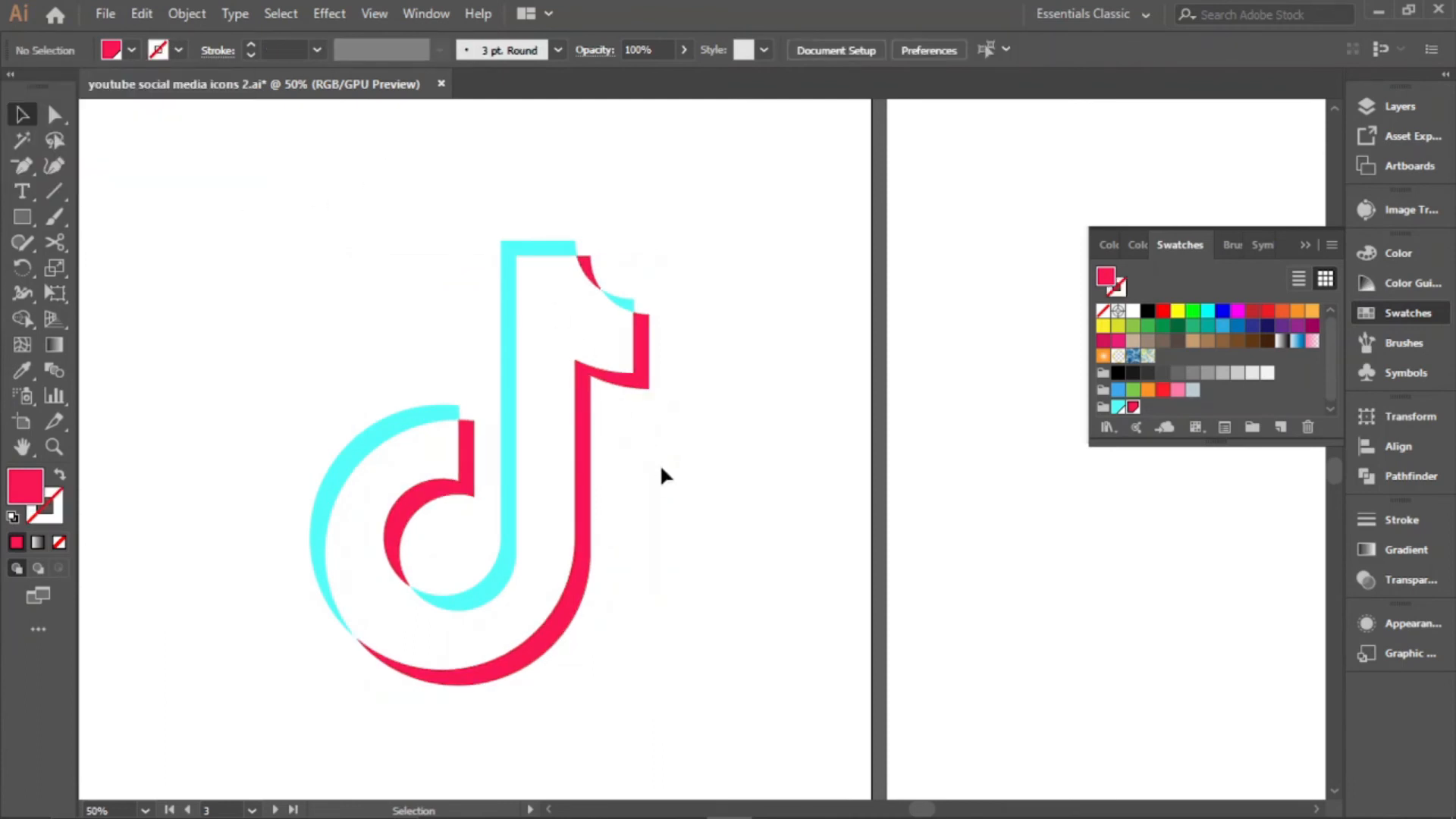
# Duplicate the Twitter icon's blue circle straight down onto the TikTok artboard, behind the note
pyautogui.scroll(-2, 657, 468)
pyautogui.scroll(-1, 762, 464)
pyautogui.scroll(-1, 730, 477)
pyautogui.scroll(1, 729, 476)
pyautogui.scroll(-1, 729, 476)
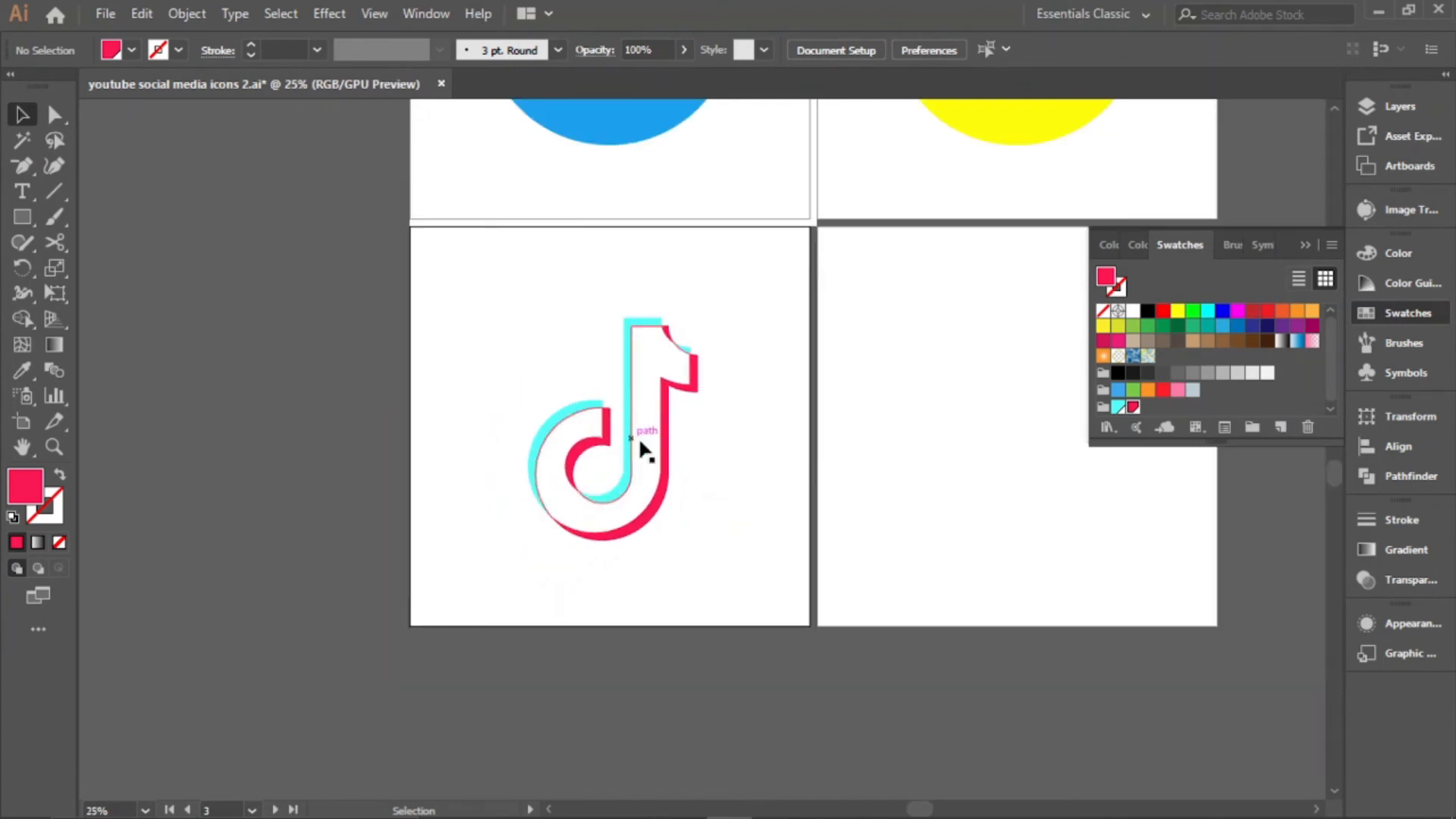
pyautogui.scroll(-1, 687, 470)
pyautogui.scroll(1, 689, 468)
pyautogui.scroll(2, 657, 377)
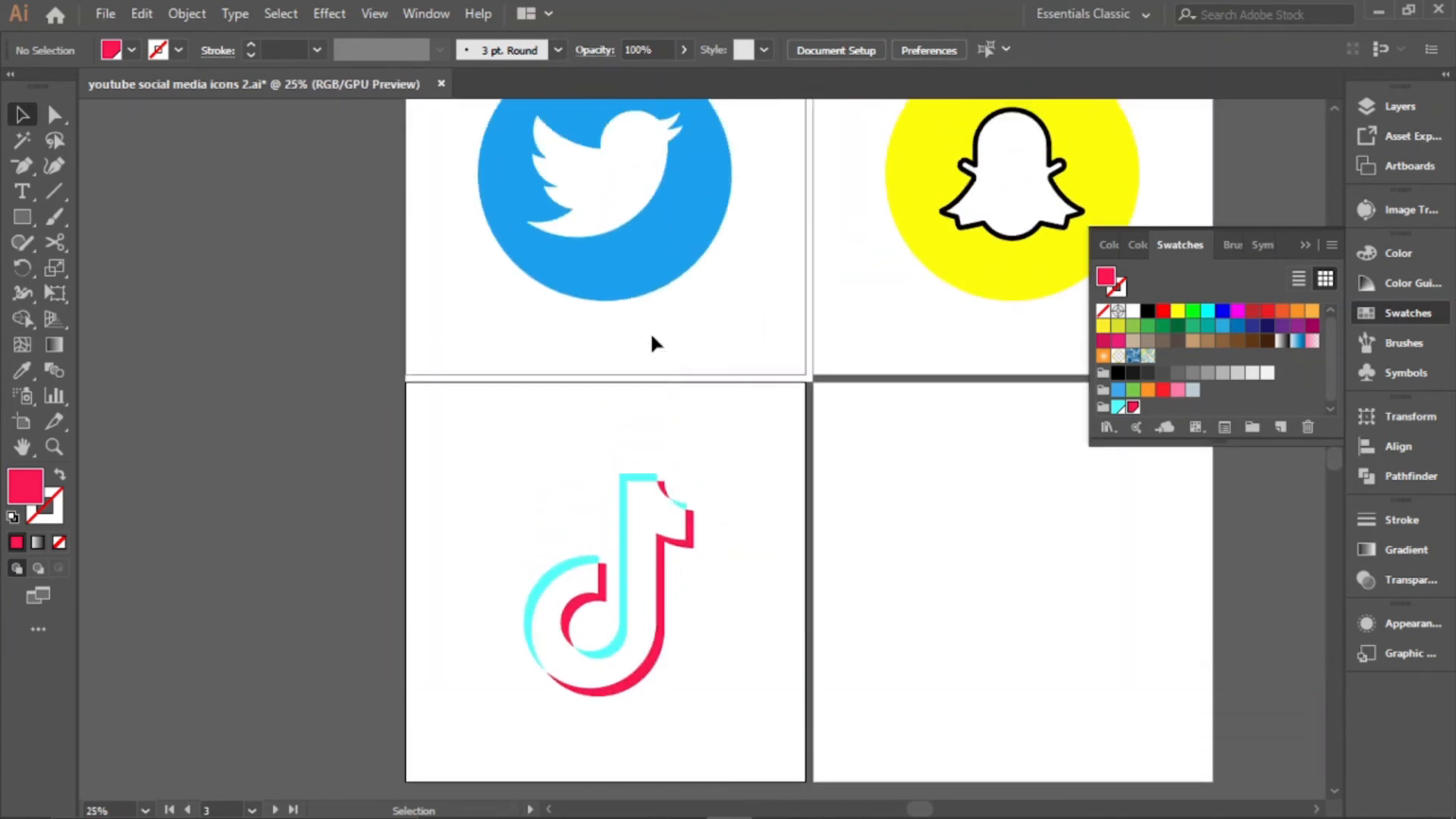
pyautogui.moveTo(681, 305); pyautogui.dragTo(685, 665)
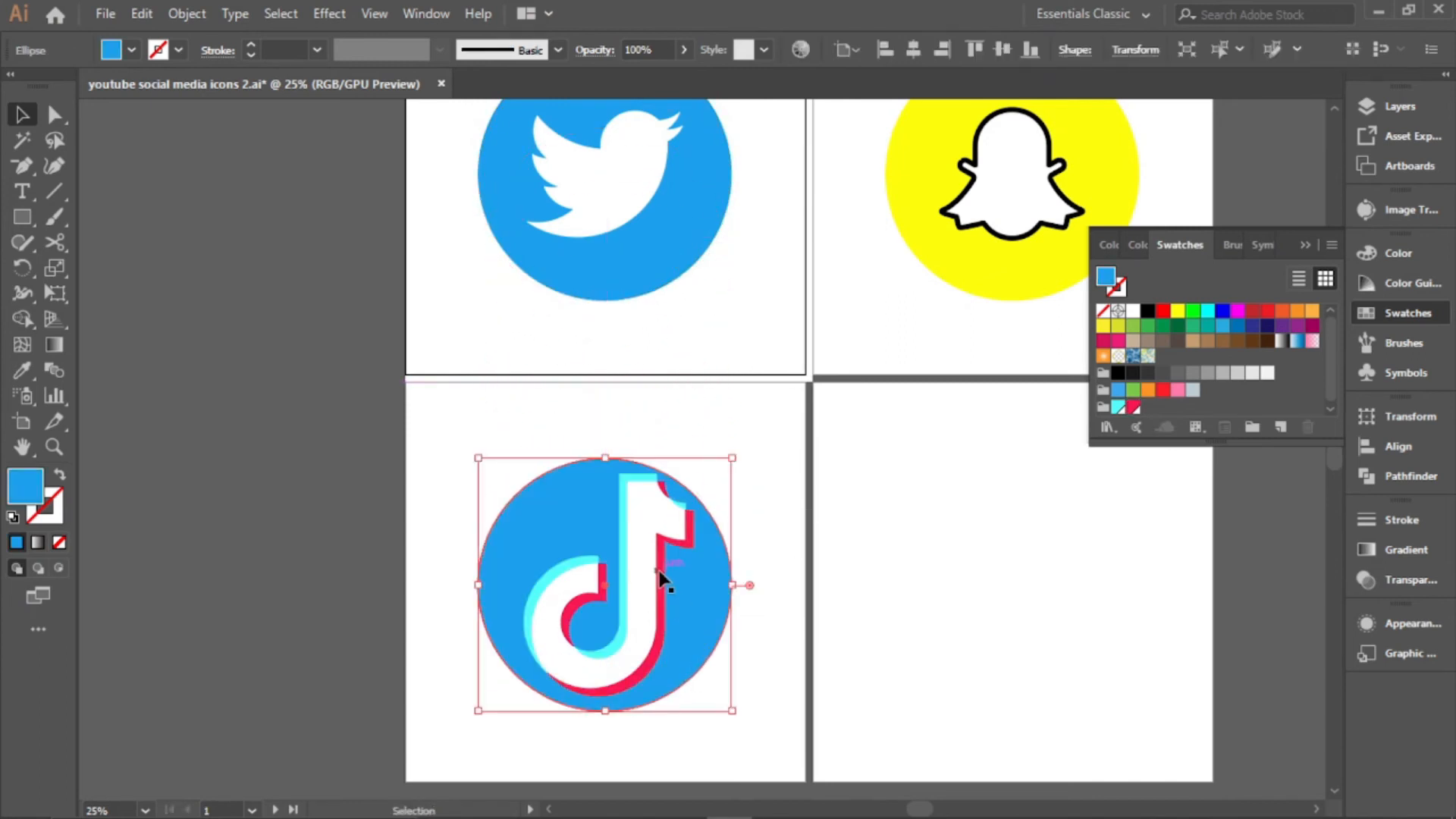
# Select all pieces of the TikTok note and scale them down proportionally about their centre within the blue circle
pyautogui.scroll(-1, 667, 578)
pyautogui.scroll(1, 703, 593)
pyautogui.click(666, 347)
pyautogui.scroll(1, 665, 345)
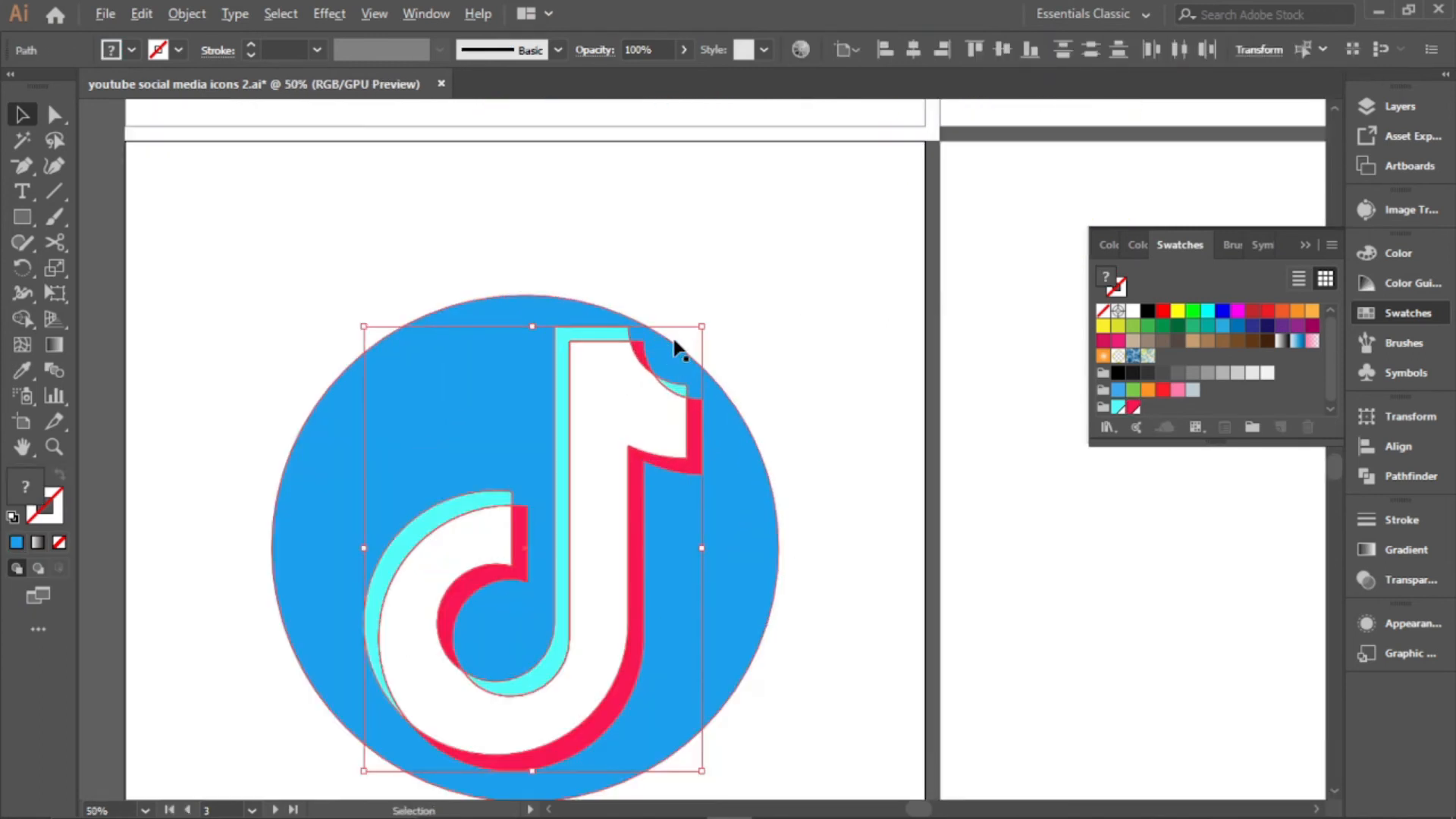
pyautogui.moveTo(702, 326); pyautogui.dragTo(639, 350)
pyautogui.moveTo(678, 519); pyautogui.dragTo(898, 465)
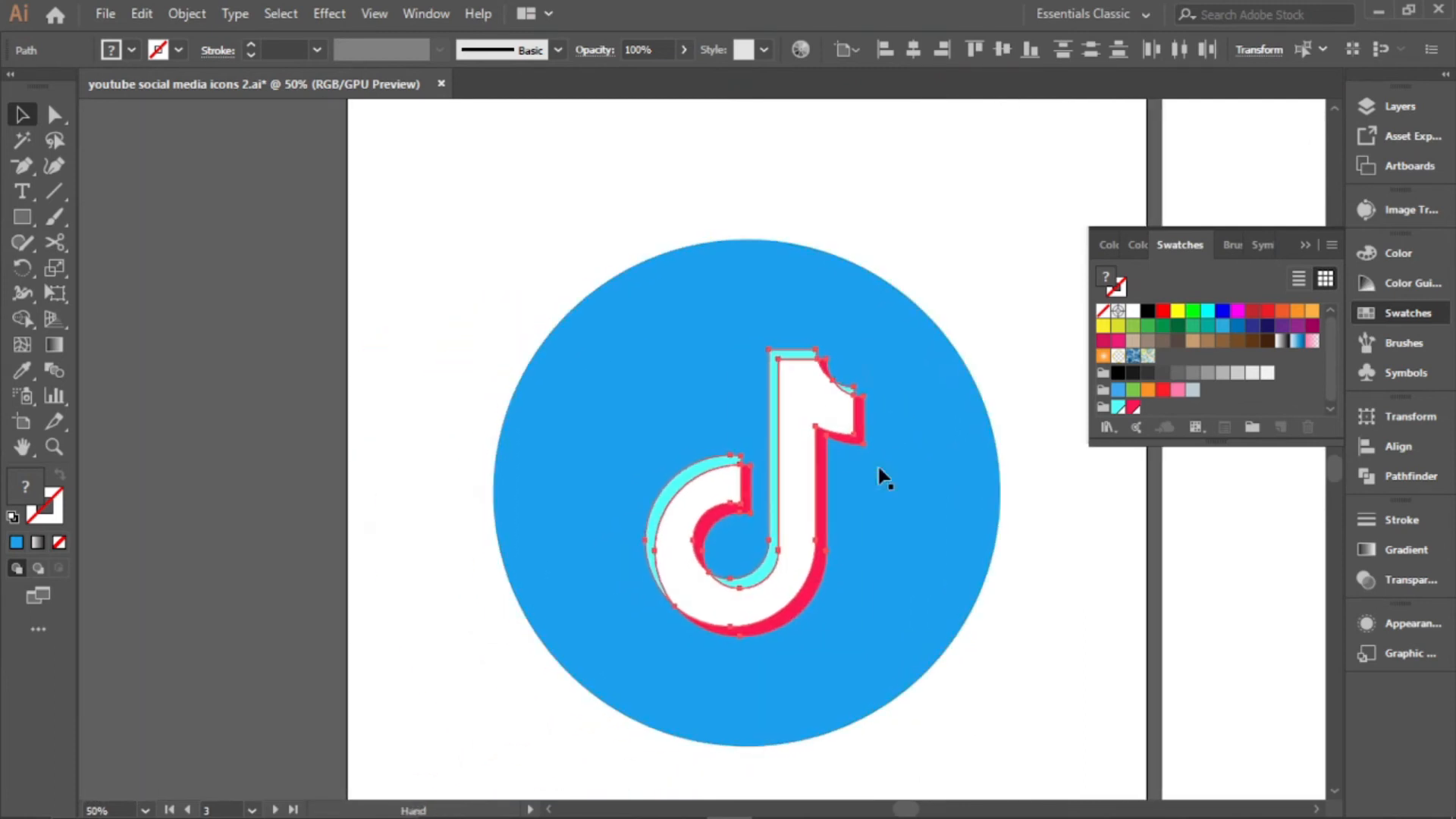
# Group the note pieces and centre the group horizontally and vertically on the artboard
pyautogui.rightClick(800, 489)
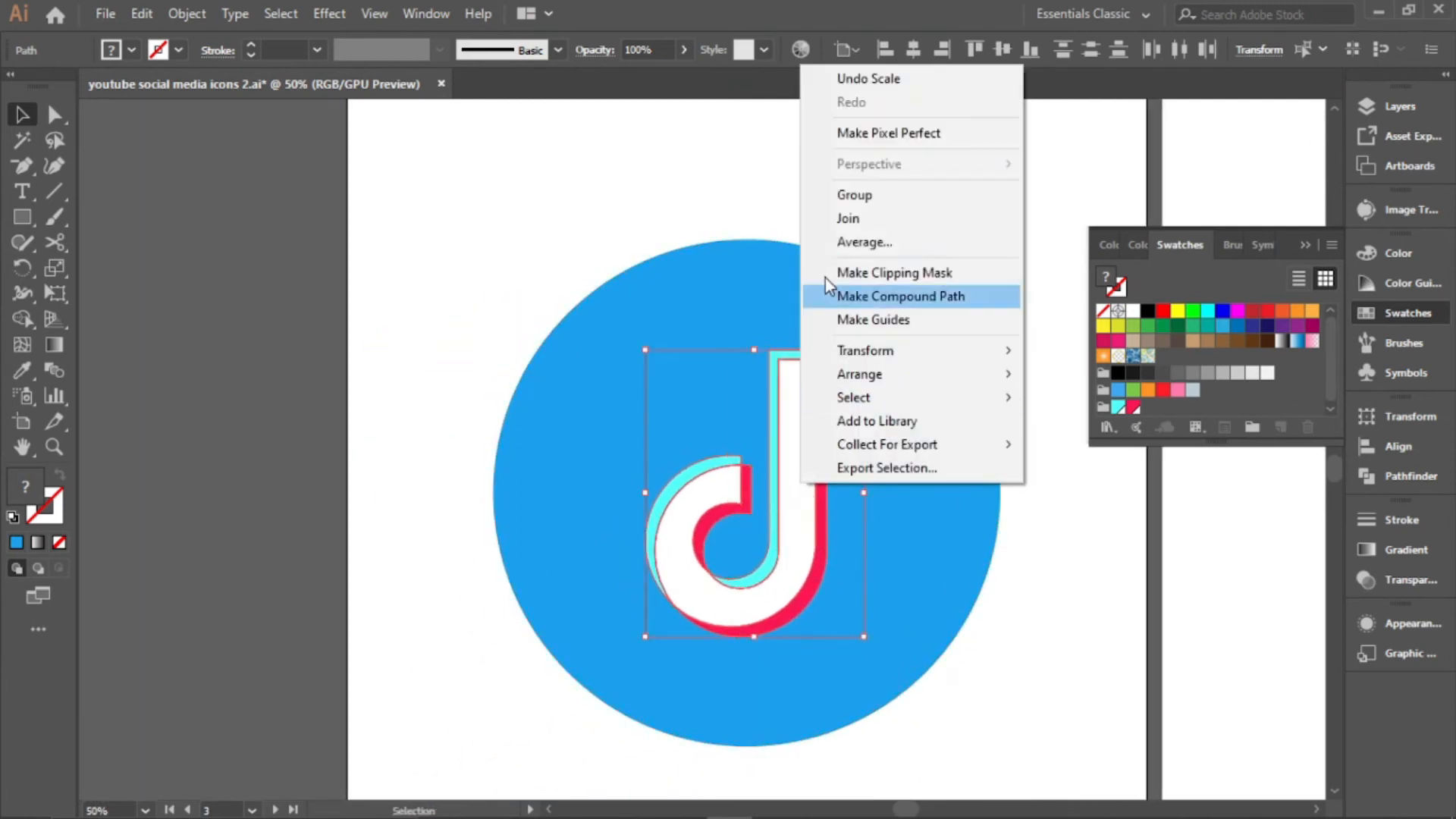
pyautogui.click(853, 195)
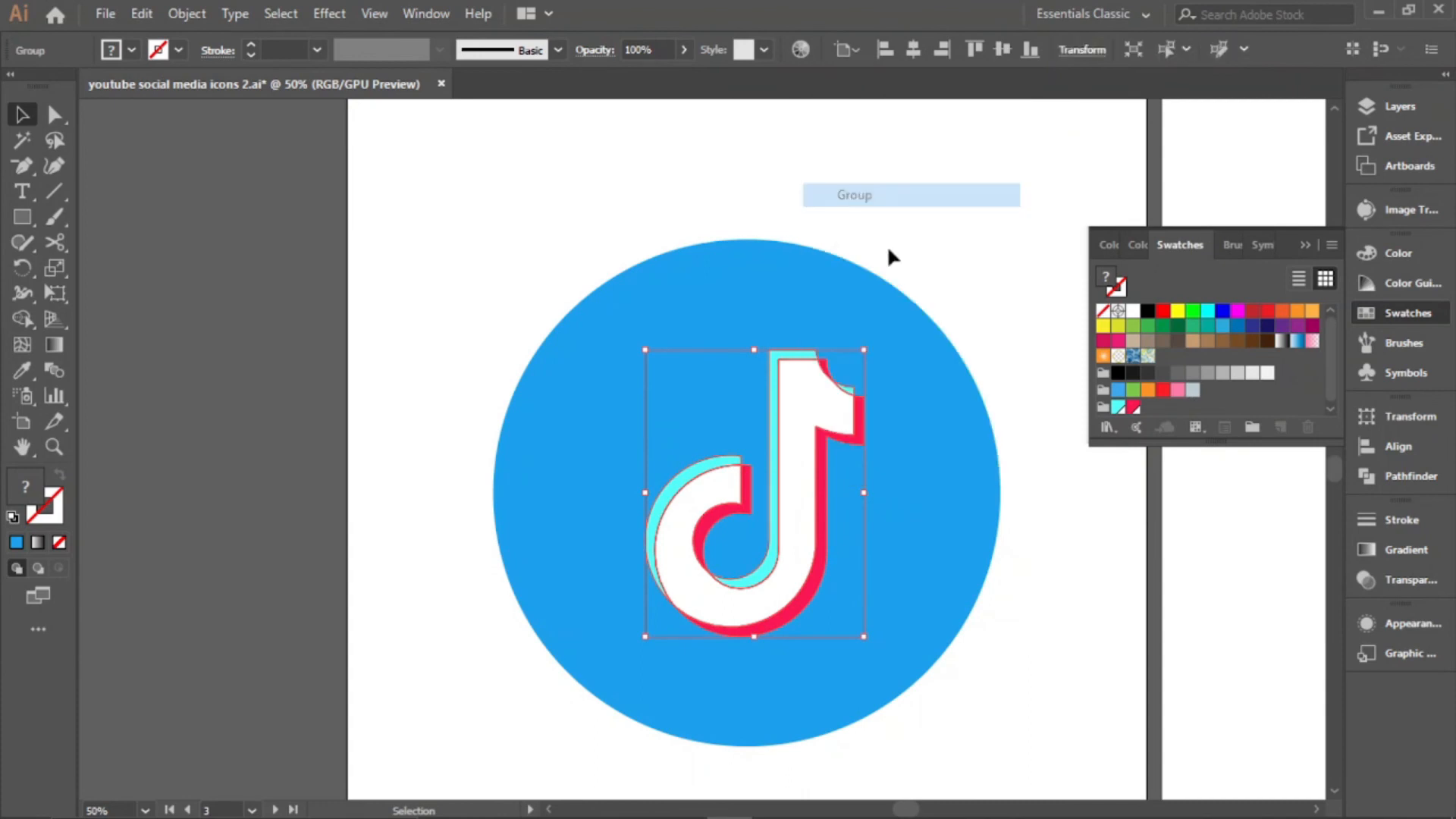
pyautogui.click(913, 56)
pyautogui.click(999, 55)
# Fill the circle behind the TikTok note with black and deselect it
pyautogui.scroll(-2, 783, 299)
pyautogui.click(859, 382)
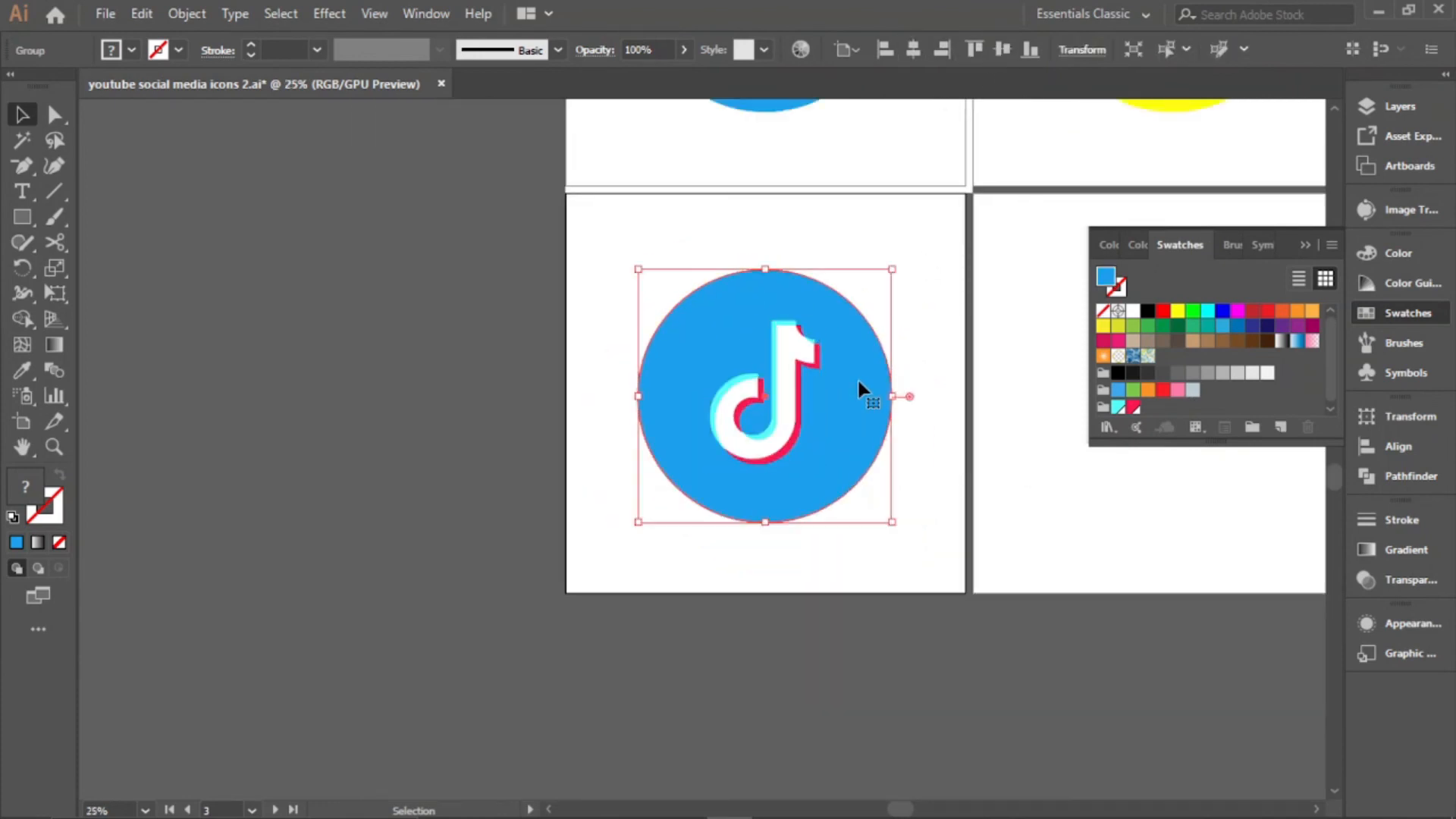
pyautogui.click(129, 50)
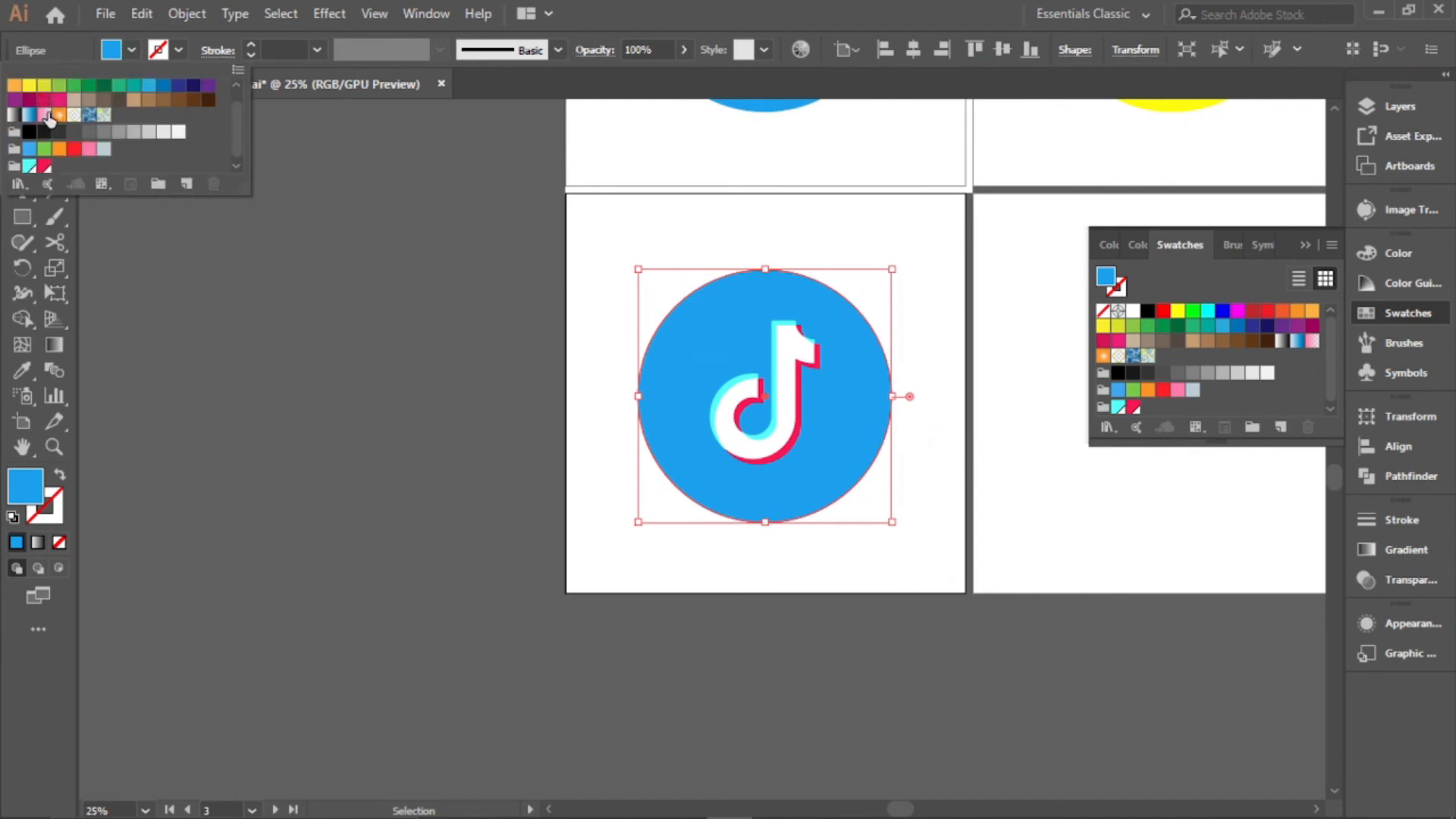
pyautogui.scroll(1, 45, 139)
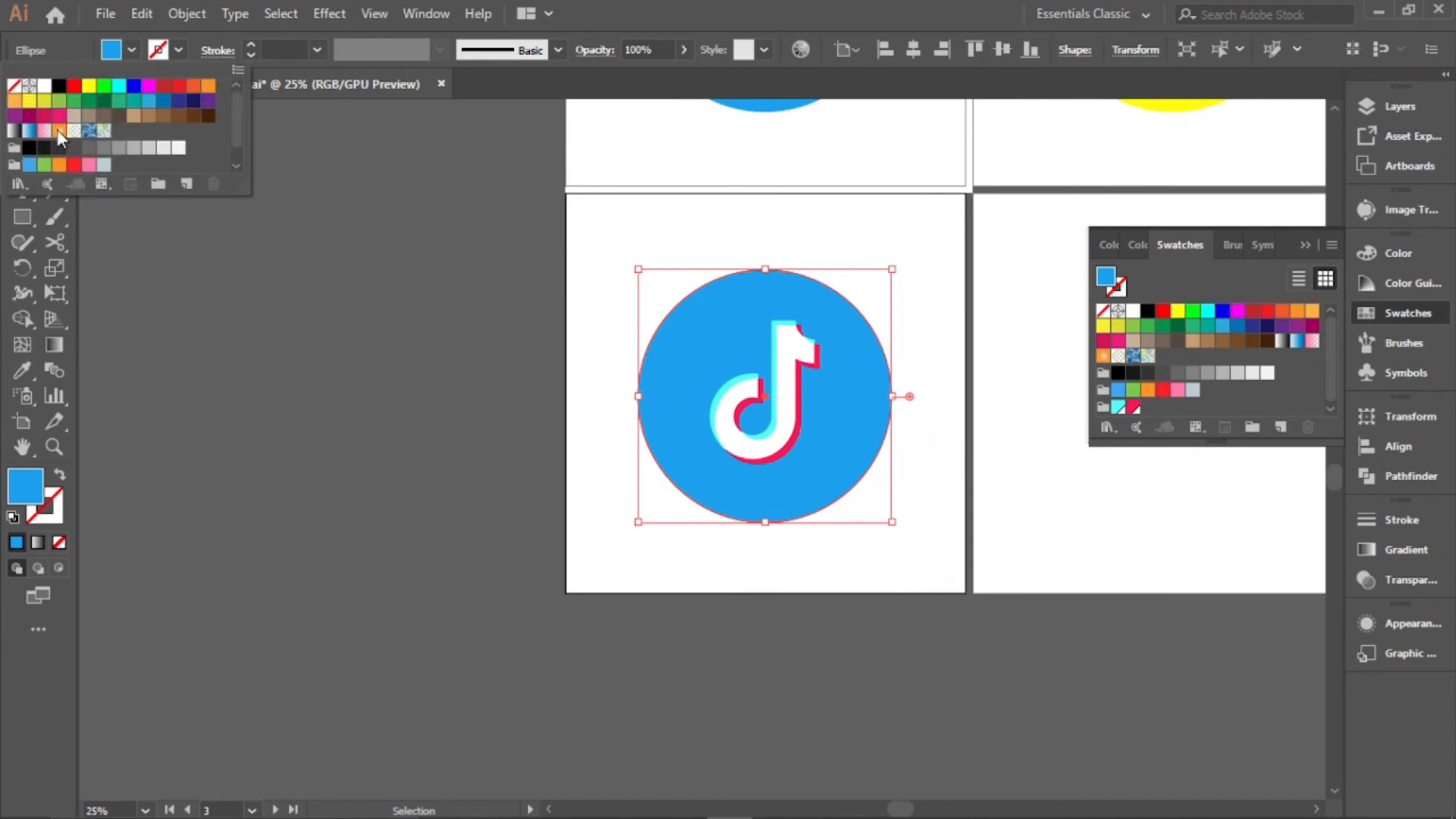
pyautogui.click(59, 86)
pyautogui.click(129, 50)
pyautogui.click(422, 412)
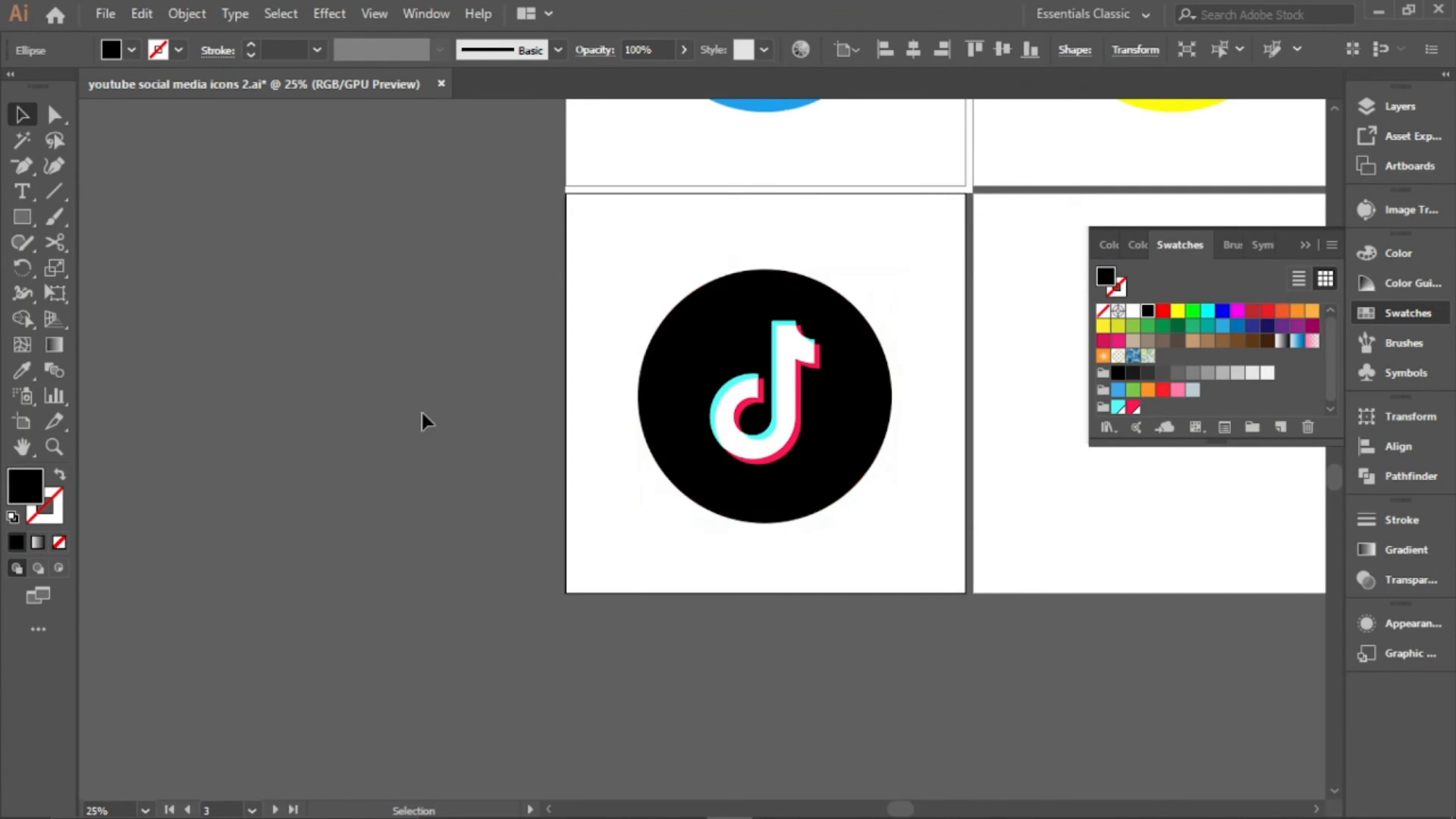
pyautogui.scroll(-2, 426, 481)
pyautogui.scroll(3, 605, 494)
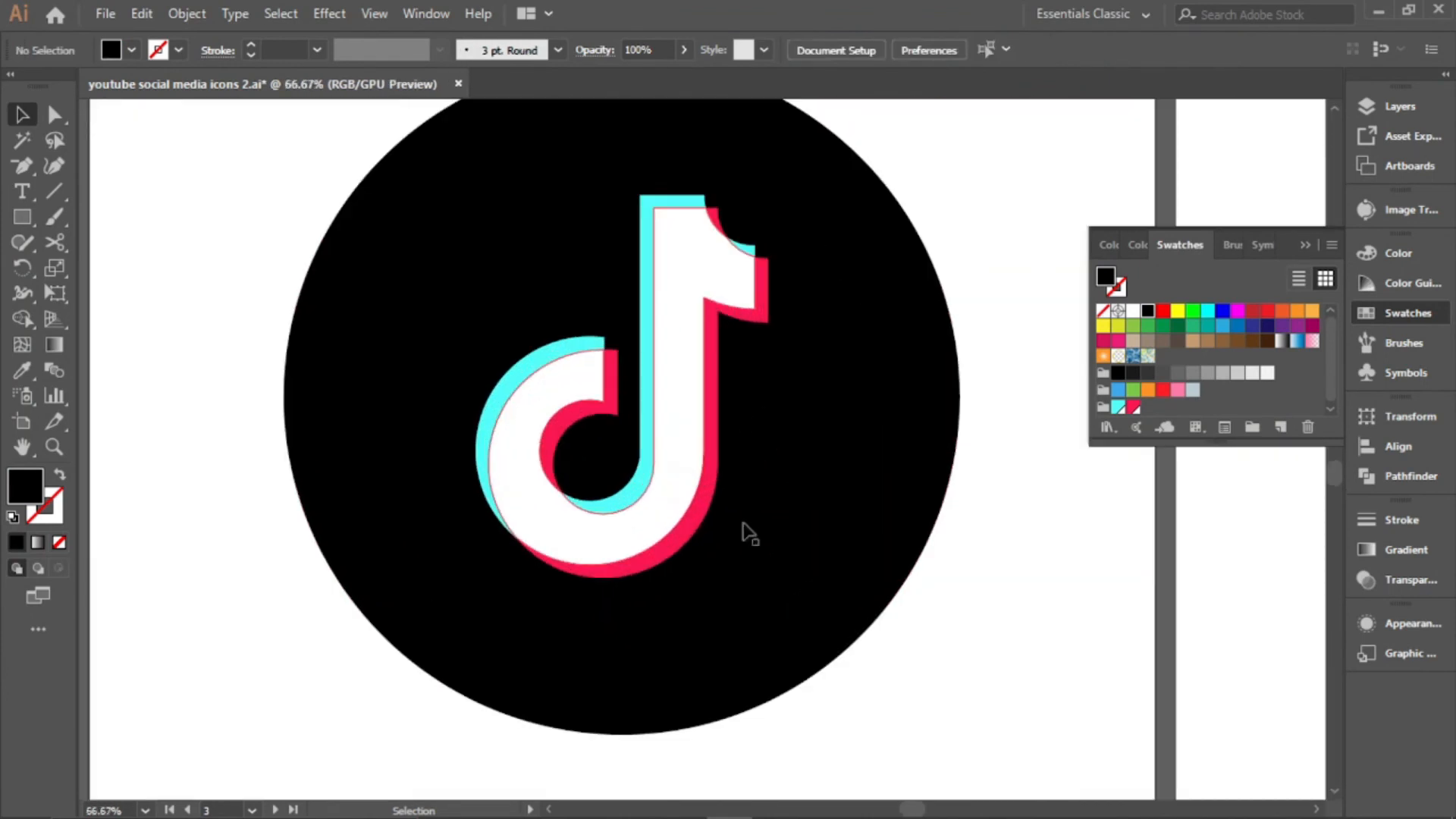
pyautogui.scroll(-3, 734, 524)
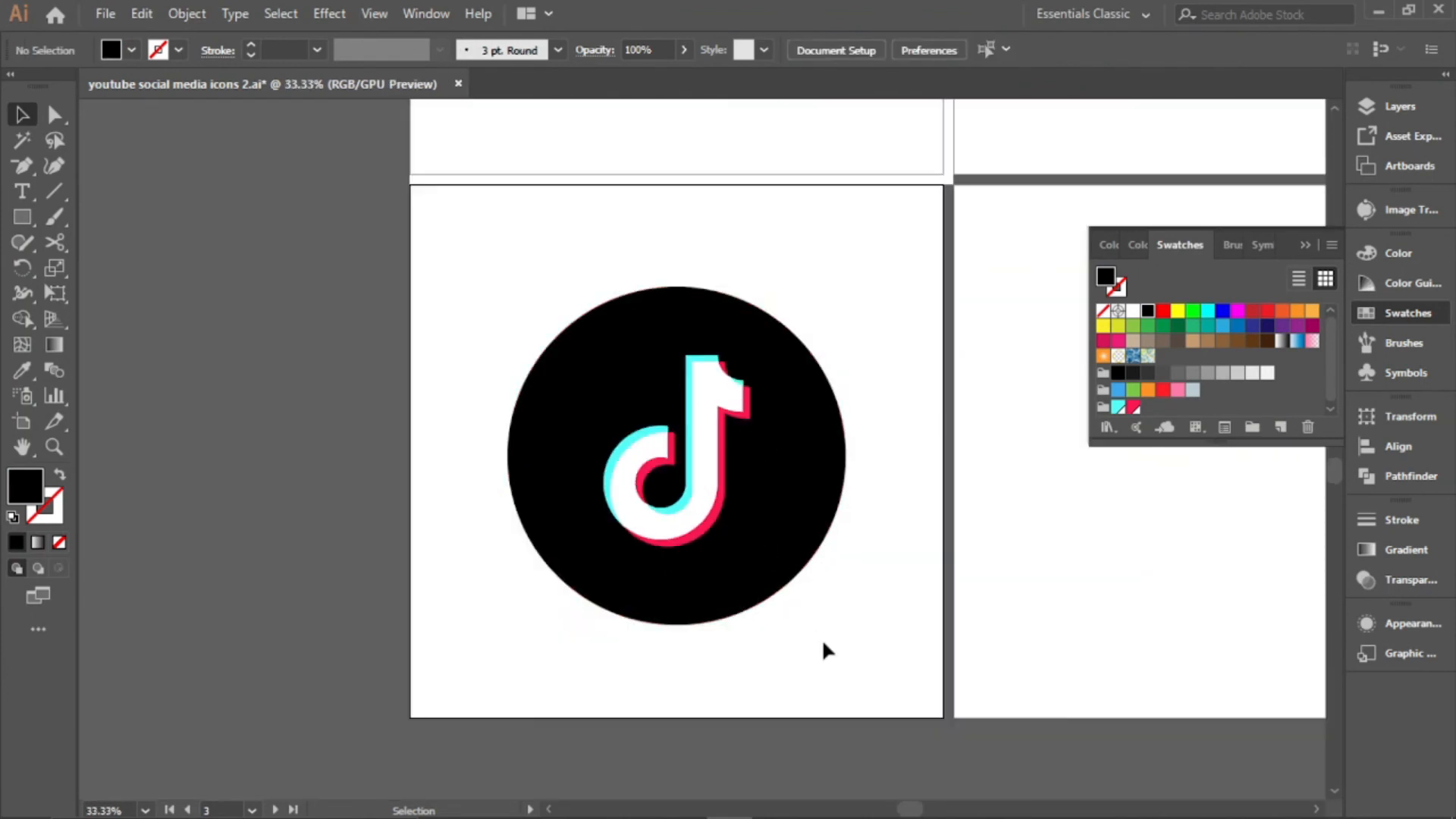
pyautogui.hscroll(2, 764, 662)
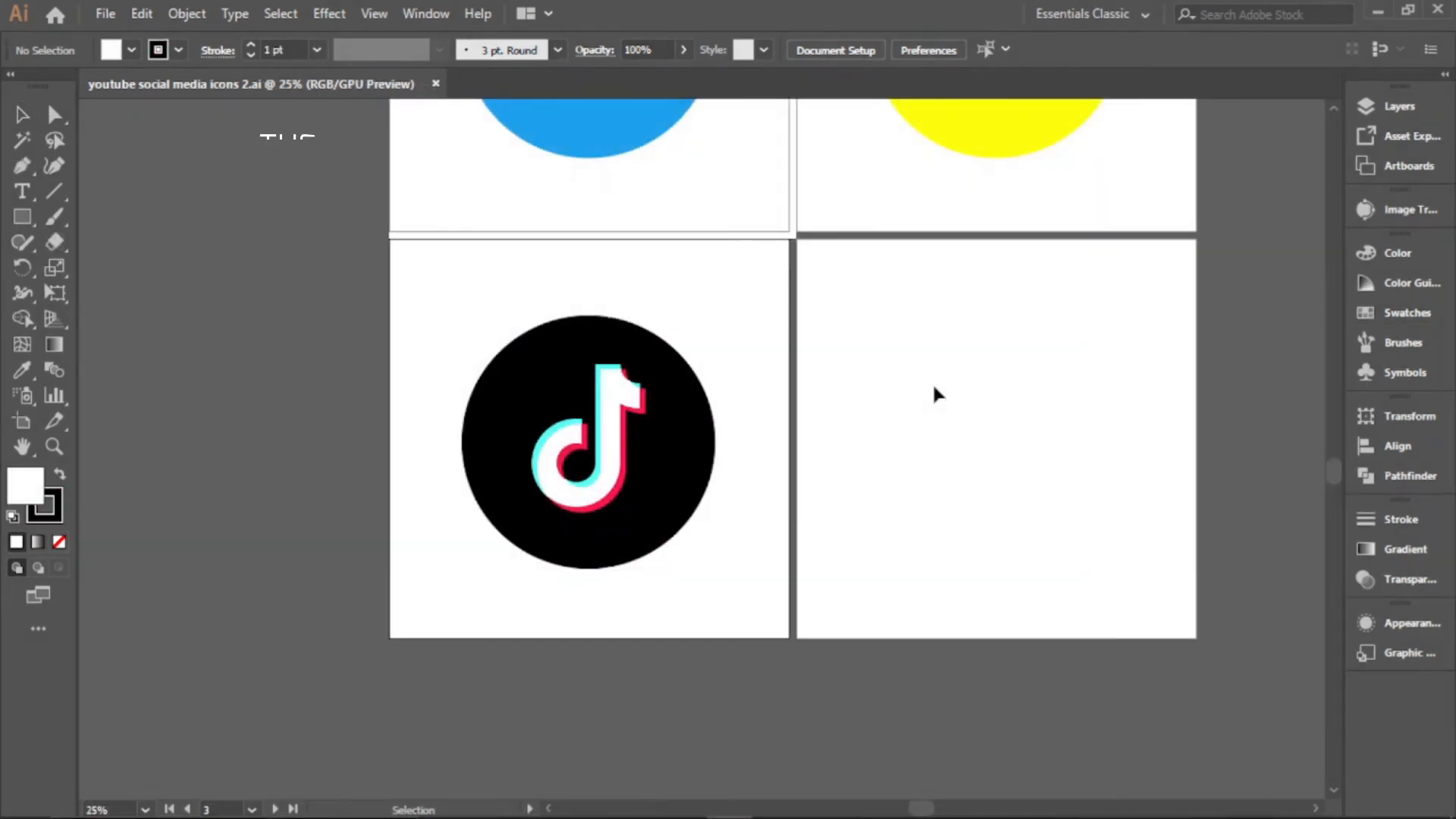
# Create a three-sided polygon with a 50 px radius on the empty artboard beside the TikTok icon
pyautogui.click(24, 217)
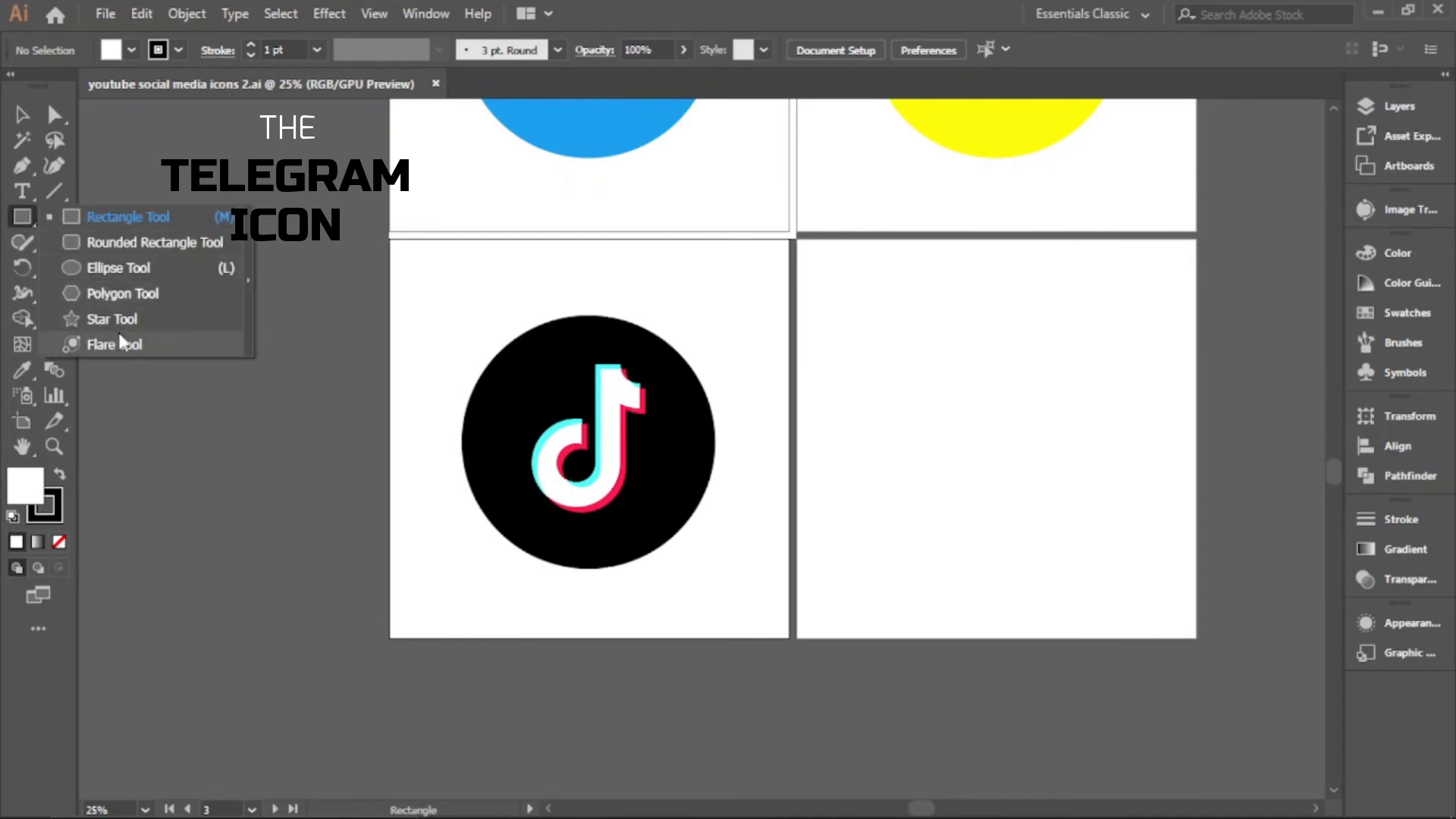
pyautogui.click(121, 293)
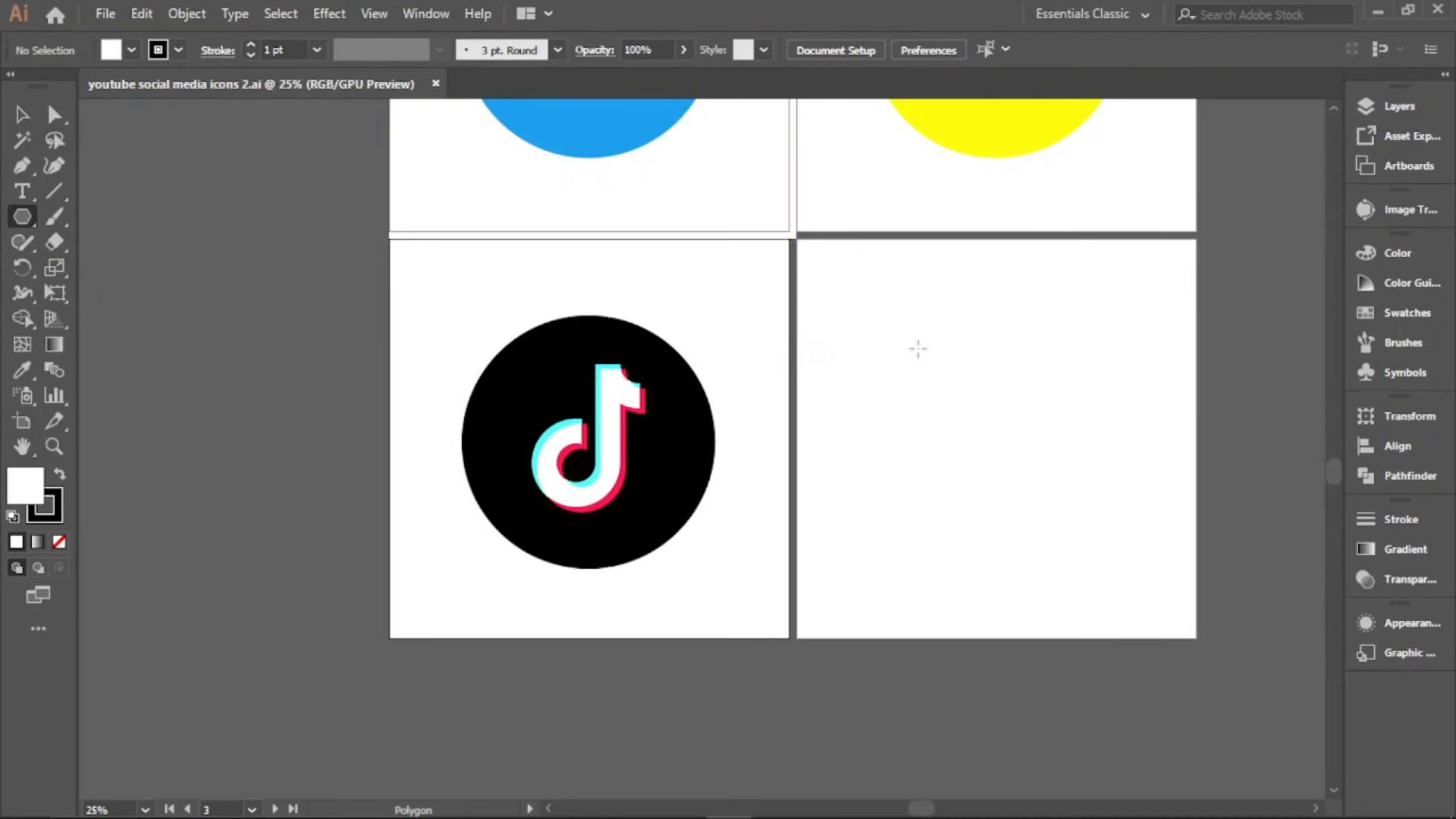
pyautogui.click(962, 380)
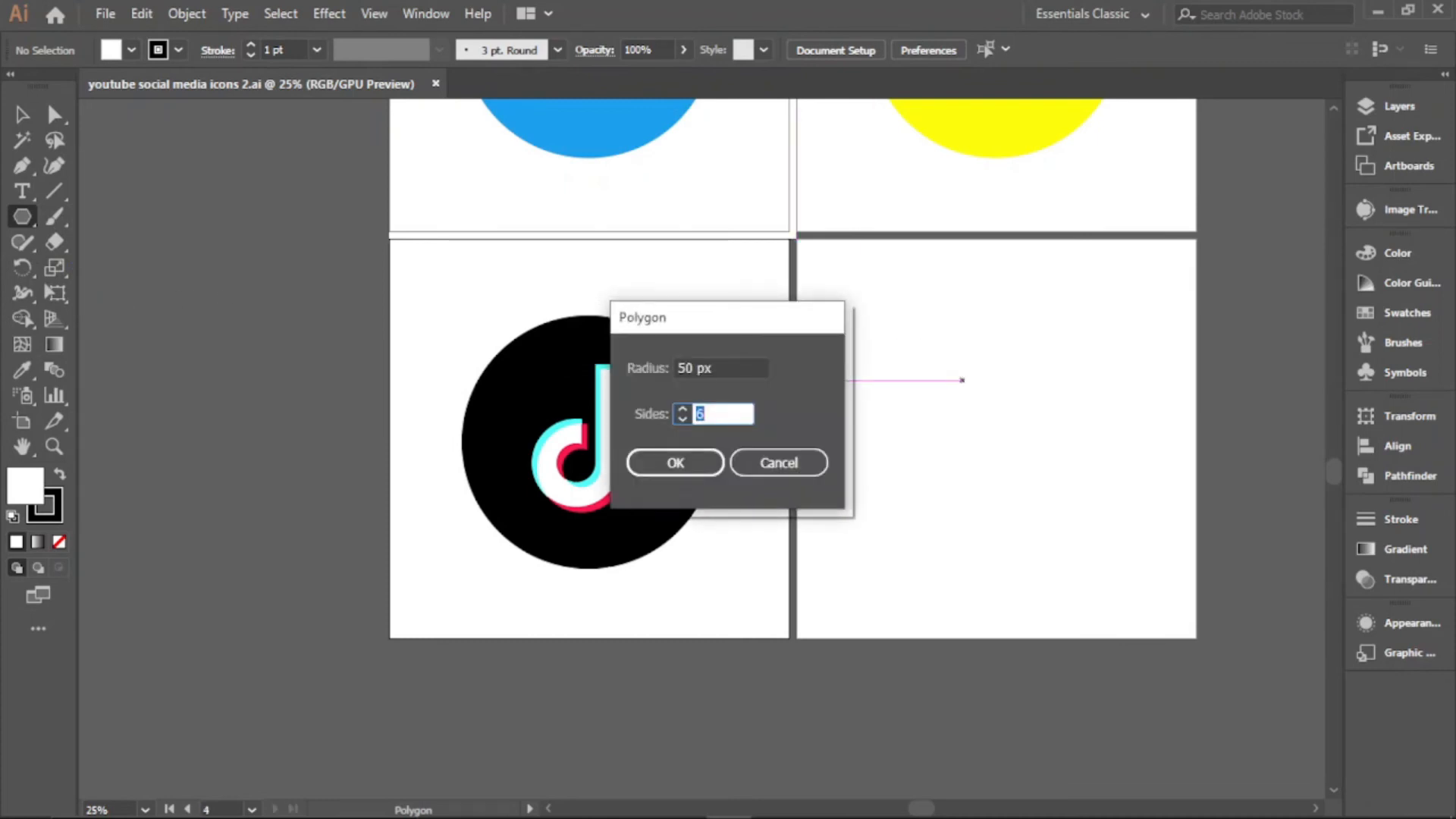
pyautogui.click(688, 465)
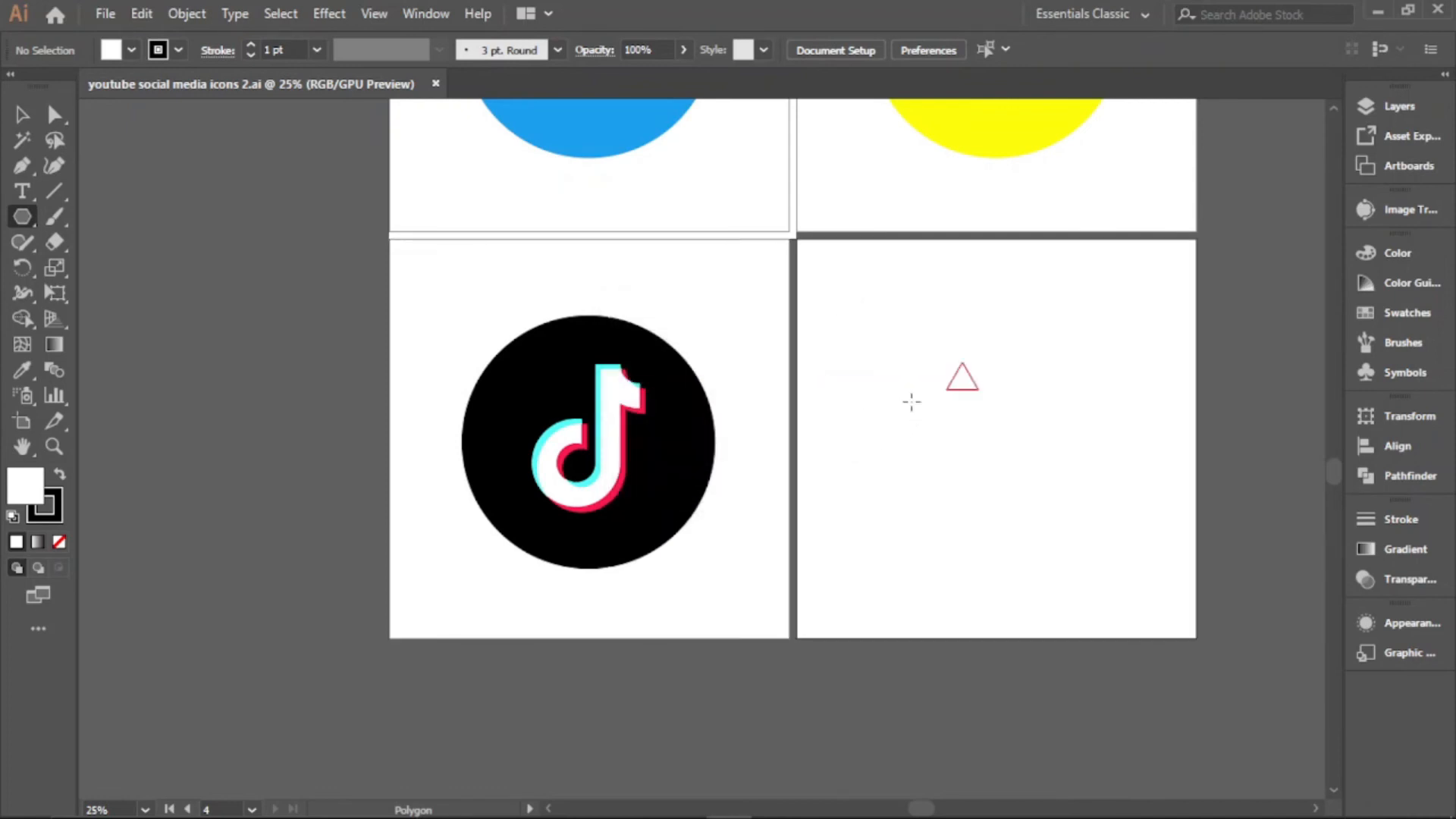
# Enlarge the triangle proportionally to over half the artboard's width and centre it horizontally and vertically on the artboard
pyautogui.click(22, 116)
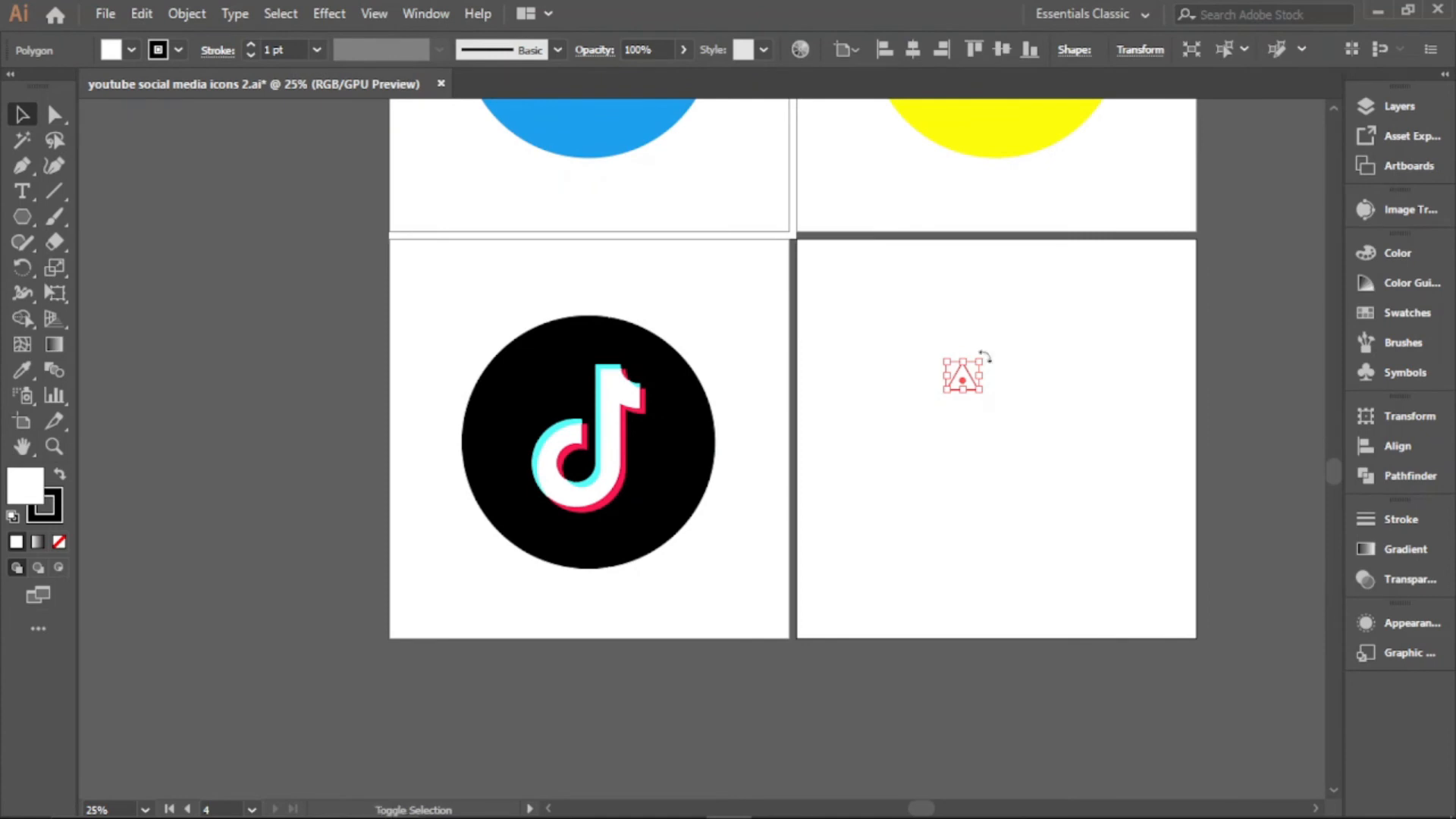
pyautogui.moveTo(988, 355); pyautogui.dragTo(1089, 252)
pyautogui.moveTo(1050, 326); pyautogui.dragTo(897, 313)
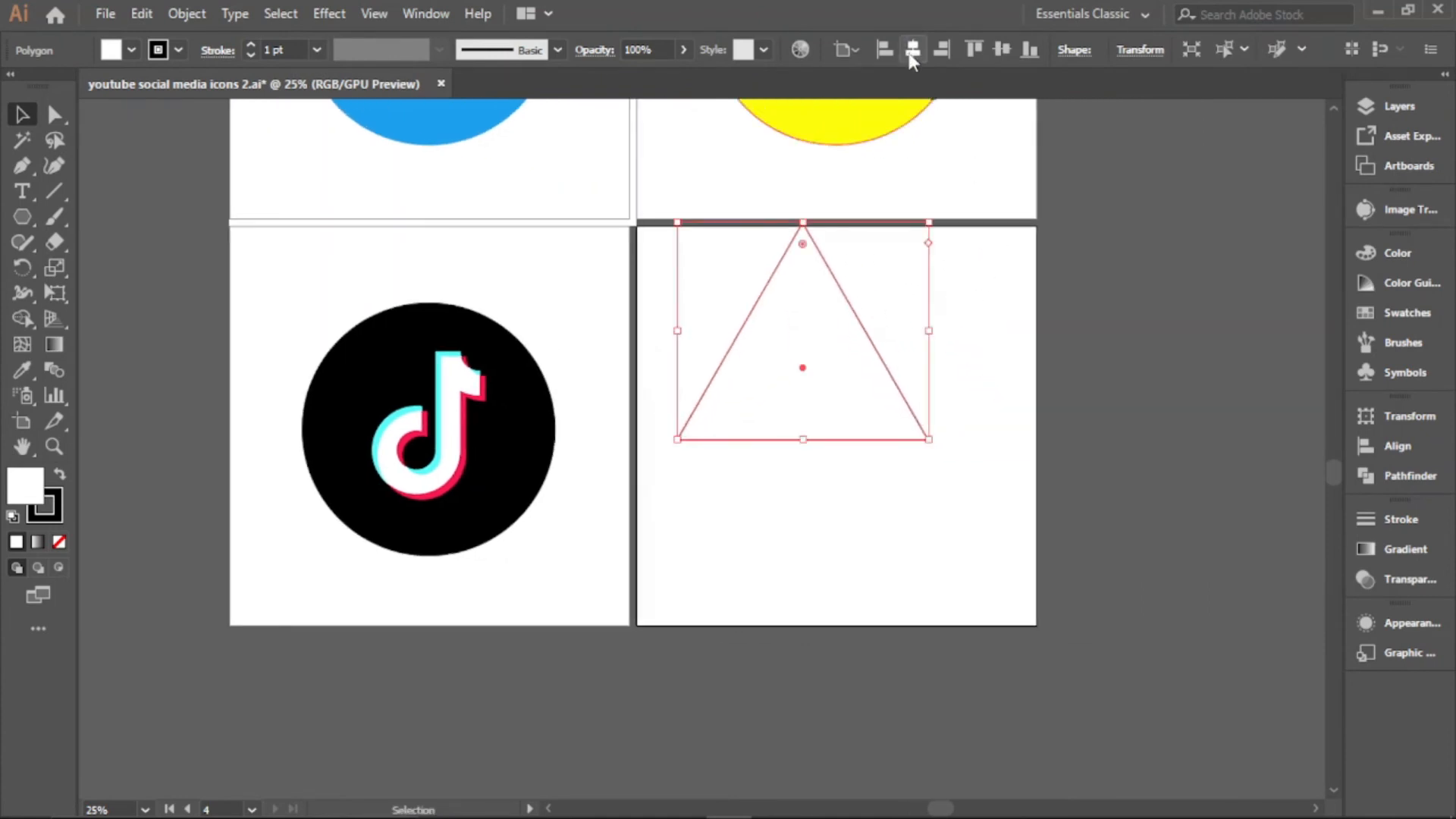
pyautogui.click(913, 49)
pyautogui.click(998, 51)
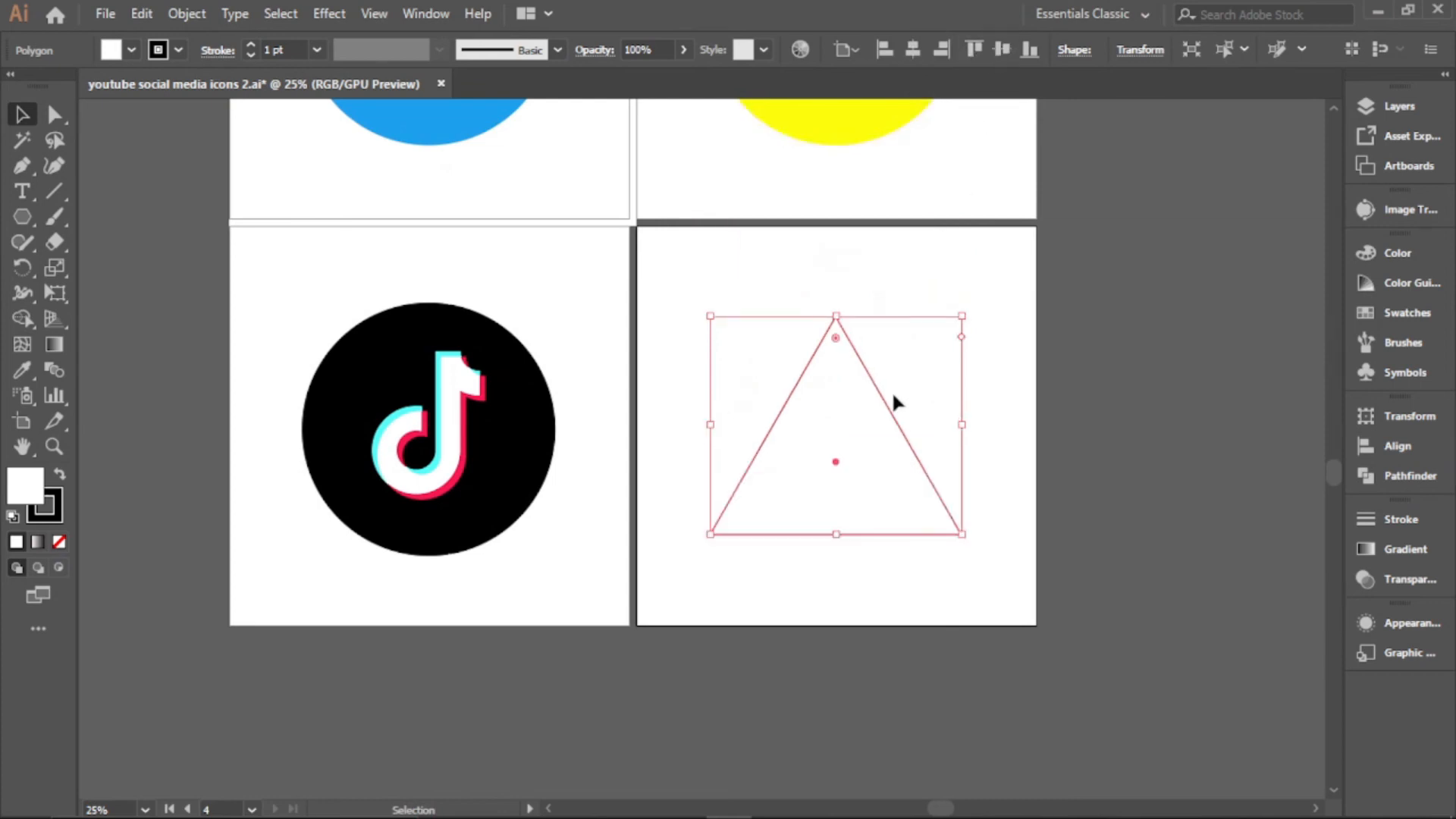
# Round all three corners of the large triangle slightly and deselect it
pyautogui.scroll(1, 859, 428)
pyautogui.moveTo(828, 304); pyautogui.dragTo(831, 320)
pyautogui.click(967, 379)
# Draw a tall, narrow rectangle from inside the upper half of the triangle down past its base
pyautogui.click(21, 222)
pyautogui.moveTo(21, 227); pyautogui.dragTo(83, 218)
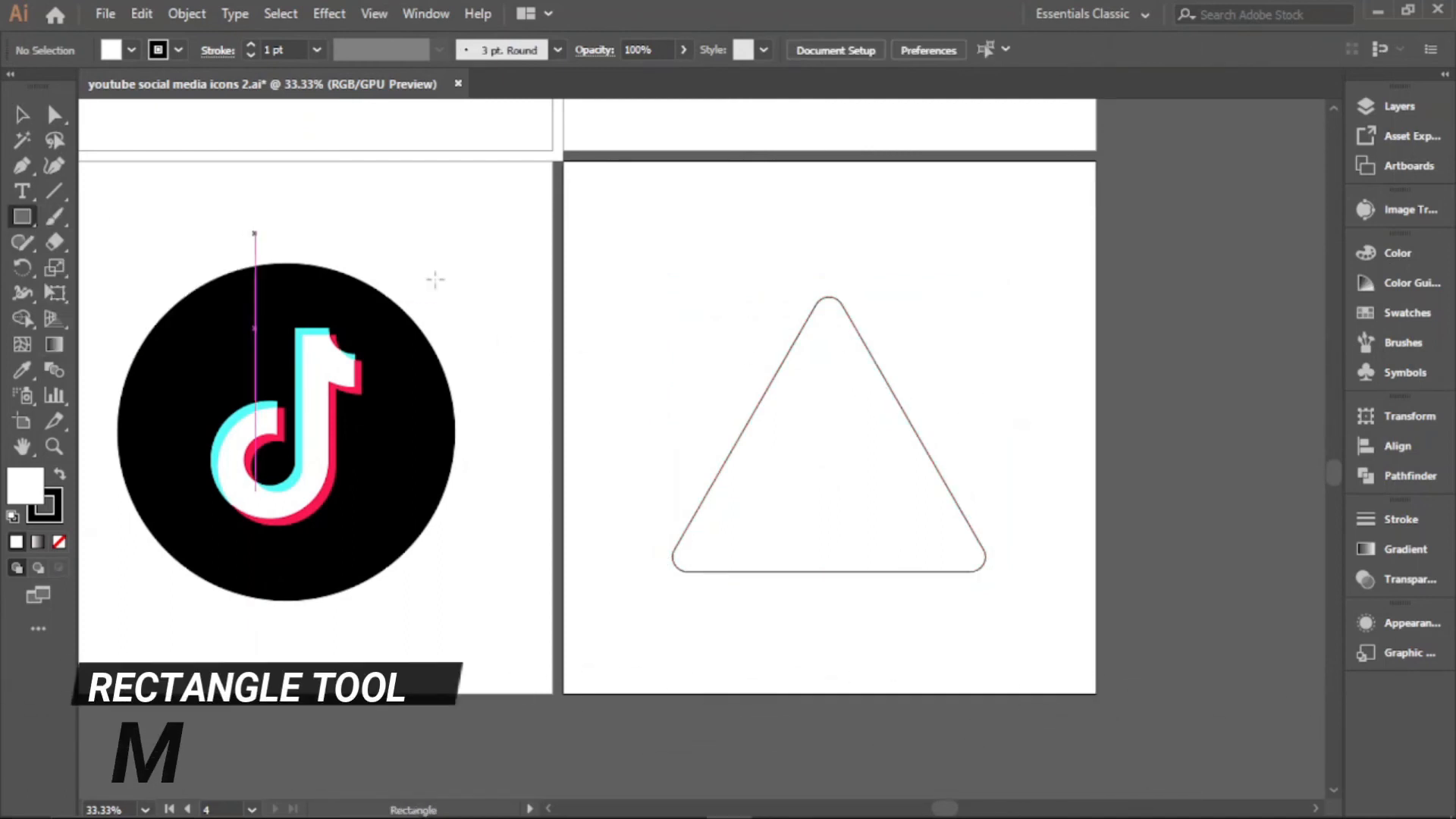
pyautogui.scroll(-3, 845, 416)
pyautogui.moveTo(816, 293); pyautogui.dragTo(866, 511)
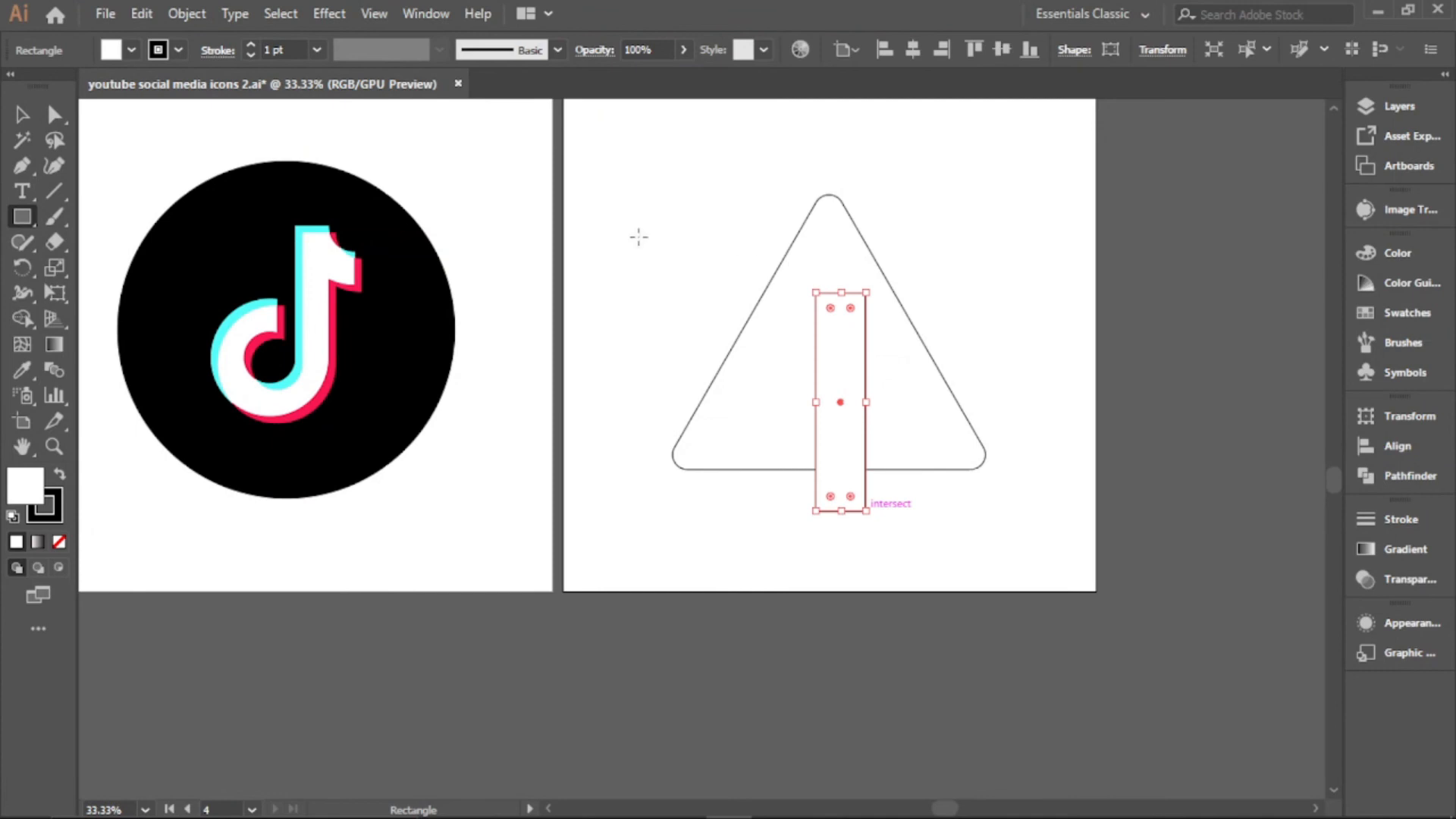
# Remove the fill from both the rectangle and the rounded triangle, keeping their black outlines
pyautogui.press('v')
pyautogui.click(832, 377)
pyautogui.keyDown('shift'); pyautogui.click(784, 372); pyautogui.keyUp('shift')
pyautogui.click(130, 51)
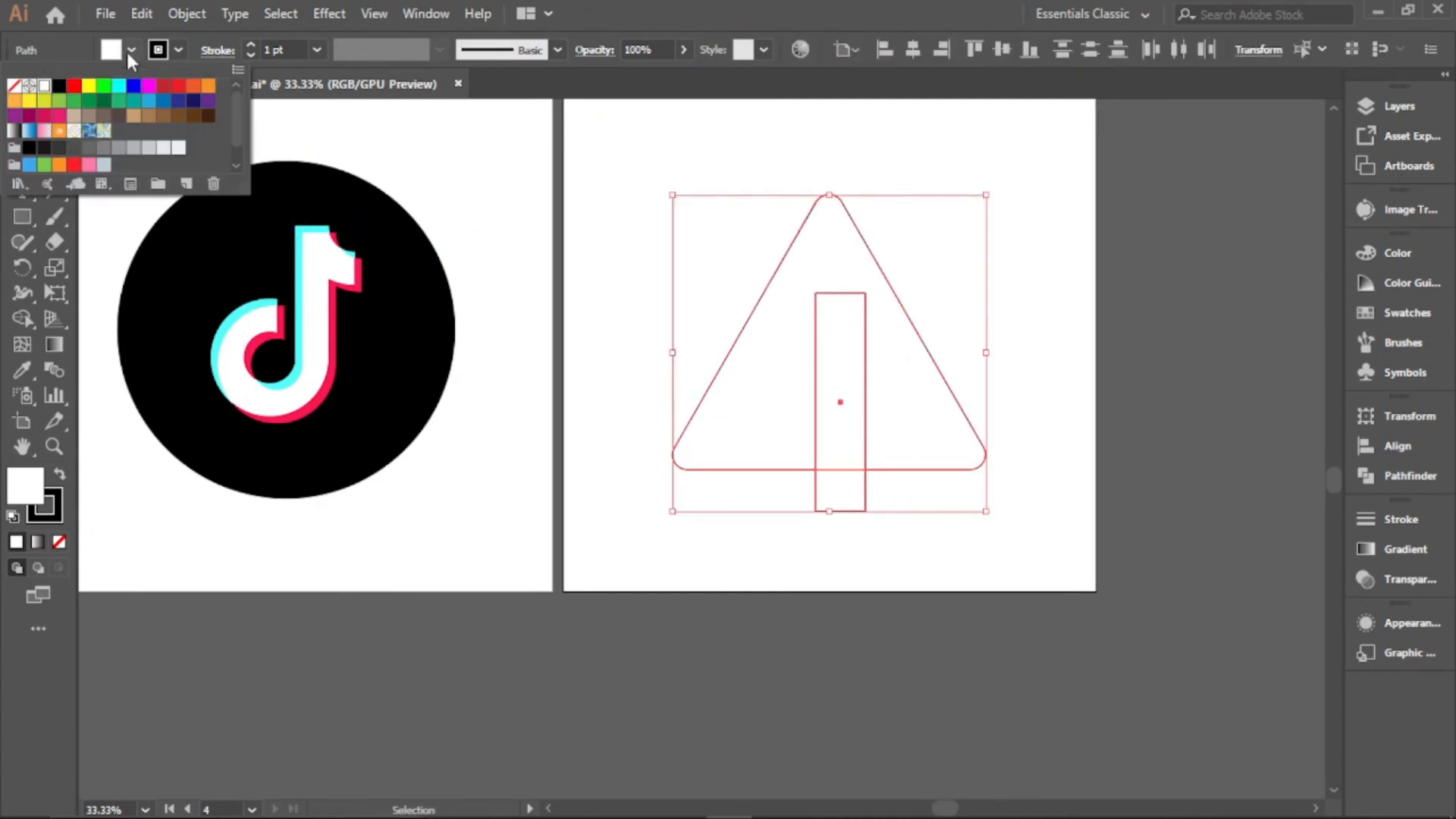
pyautogui.click(13, 85)
pyautogui.moveTo(706, 235); pyautogui.dragTo(914, 409)
pyautogui.click(961, 332)
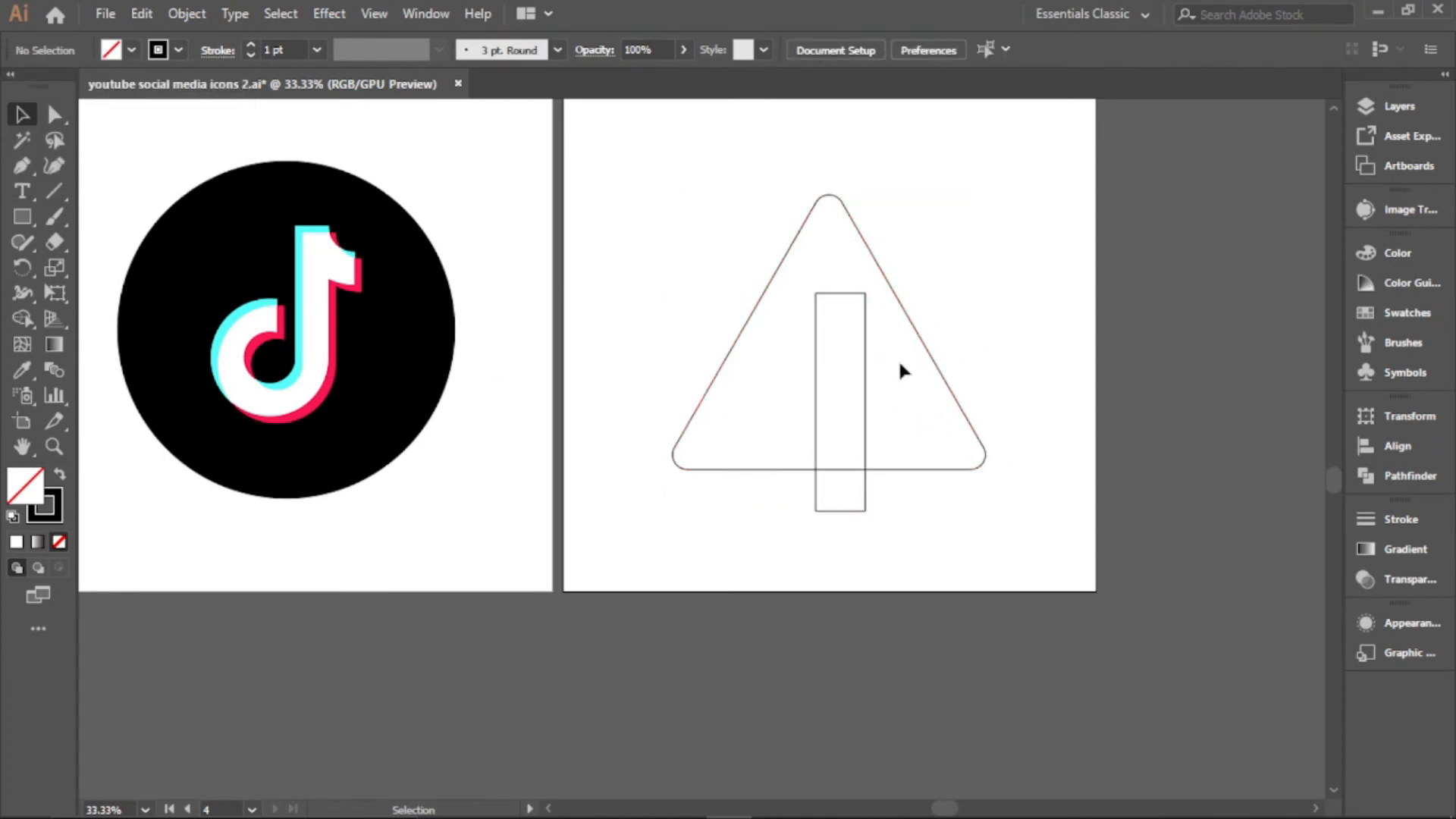
# Shift the narrow rectangle slightly left and delete its upper-left anchor point to turn it into a thin triangle
pyautogui.scroll(1, 864, 395)
pyautogui.scroll(-1, 864, 395)
pyautogui.moveTo(868, 398); pyautogui.dragTo(830, 373)
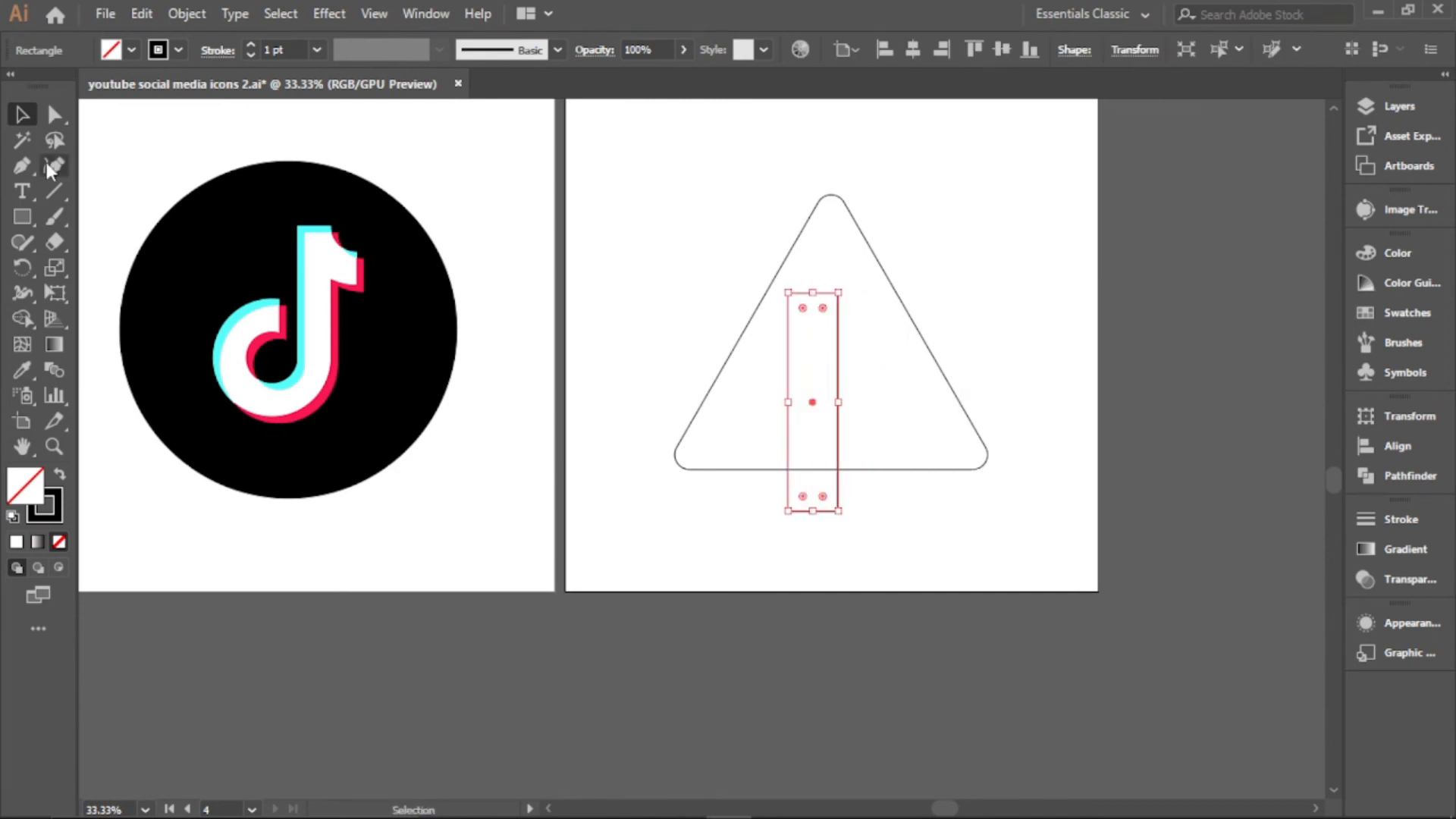
pyautogui.click(30, 151)
pyautogui.click(137, 211)
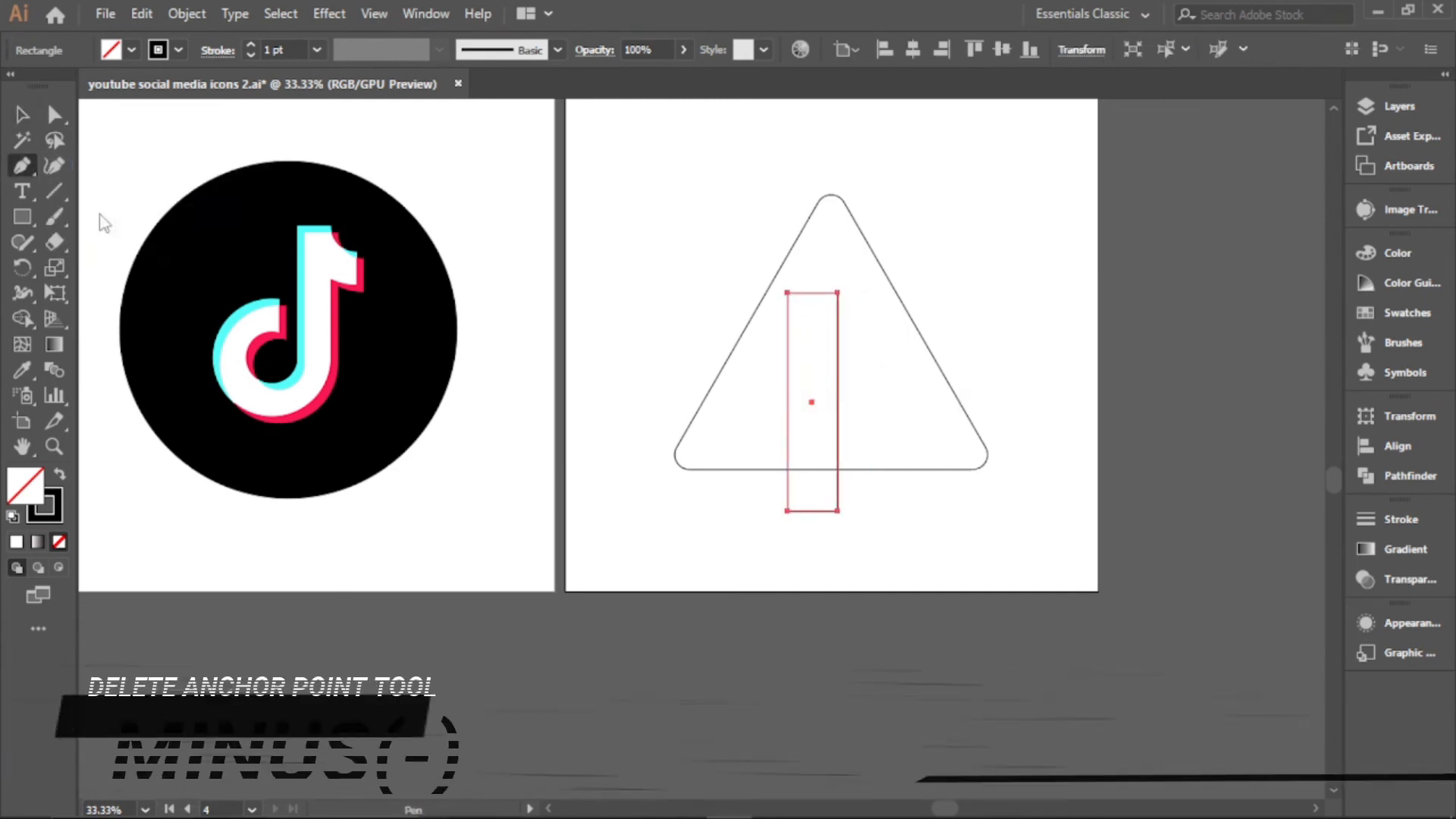
pyautogui.scroll(1, 816, 331)
pyautogui.click(780, 287)
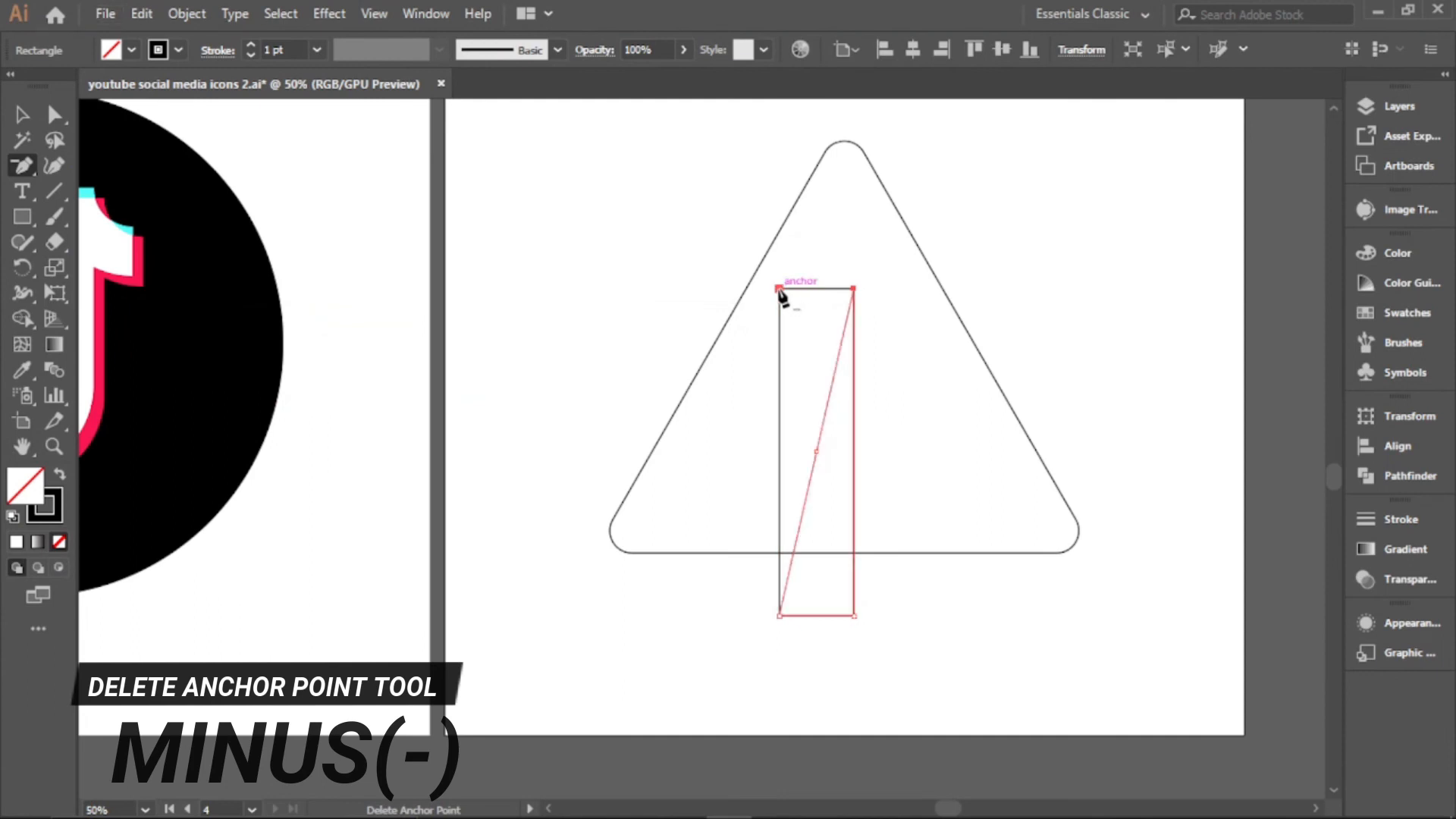
# Move the thin triangle's apex up and left, above the middle of its base, and round it off
pyautogui.click(54, 114)
pyautogui.click(853, 289)
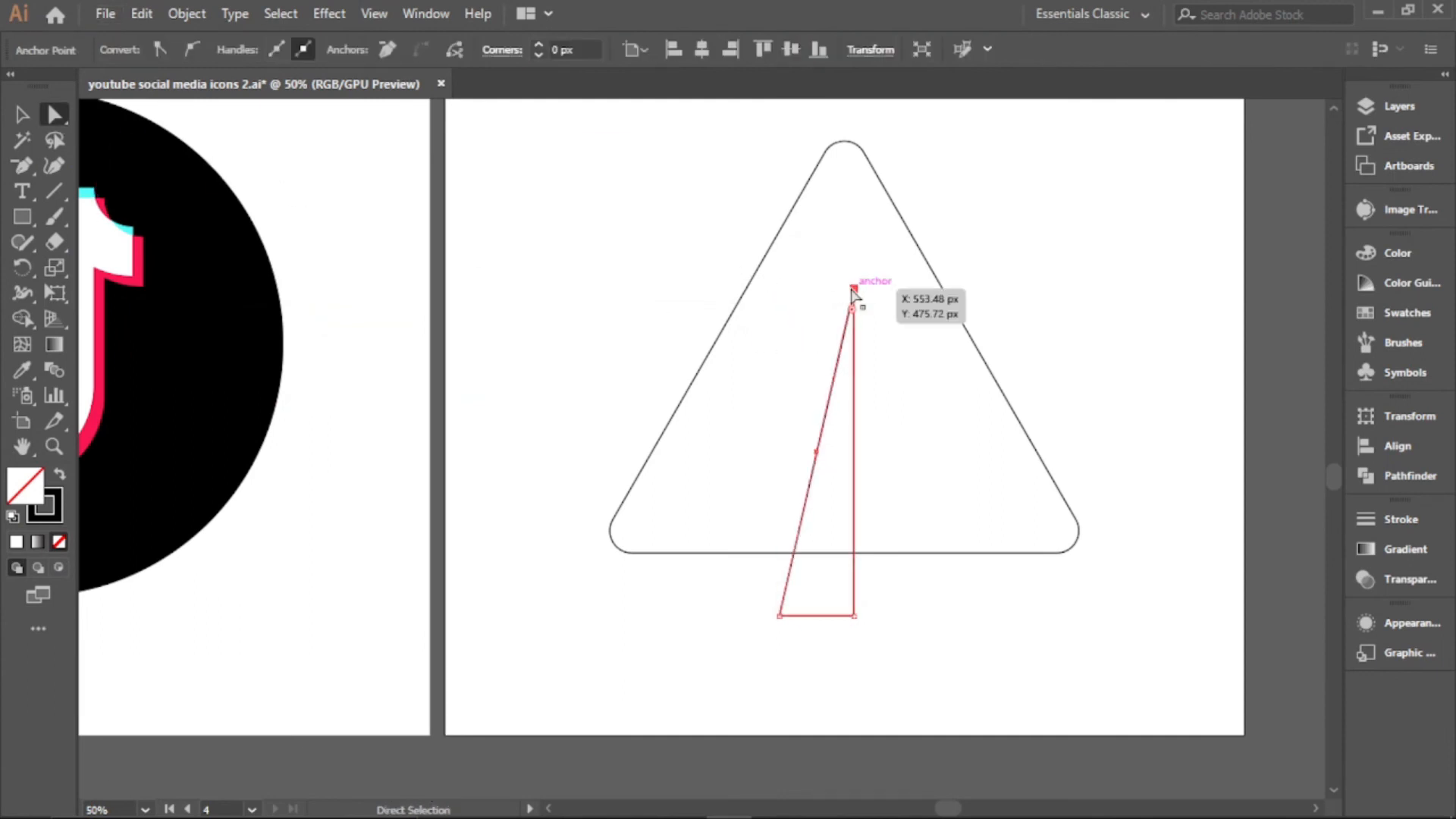
pyautogui.moveTo(853, 292); pyautogui.dragTo(833, 201)
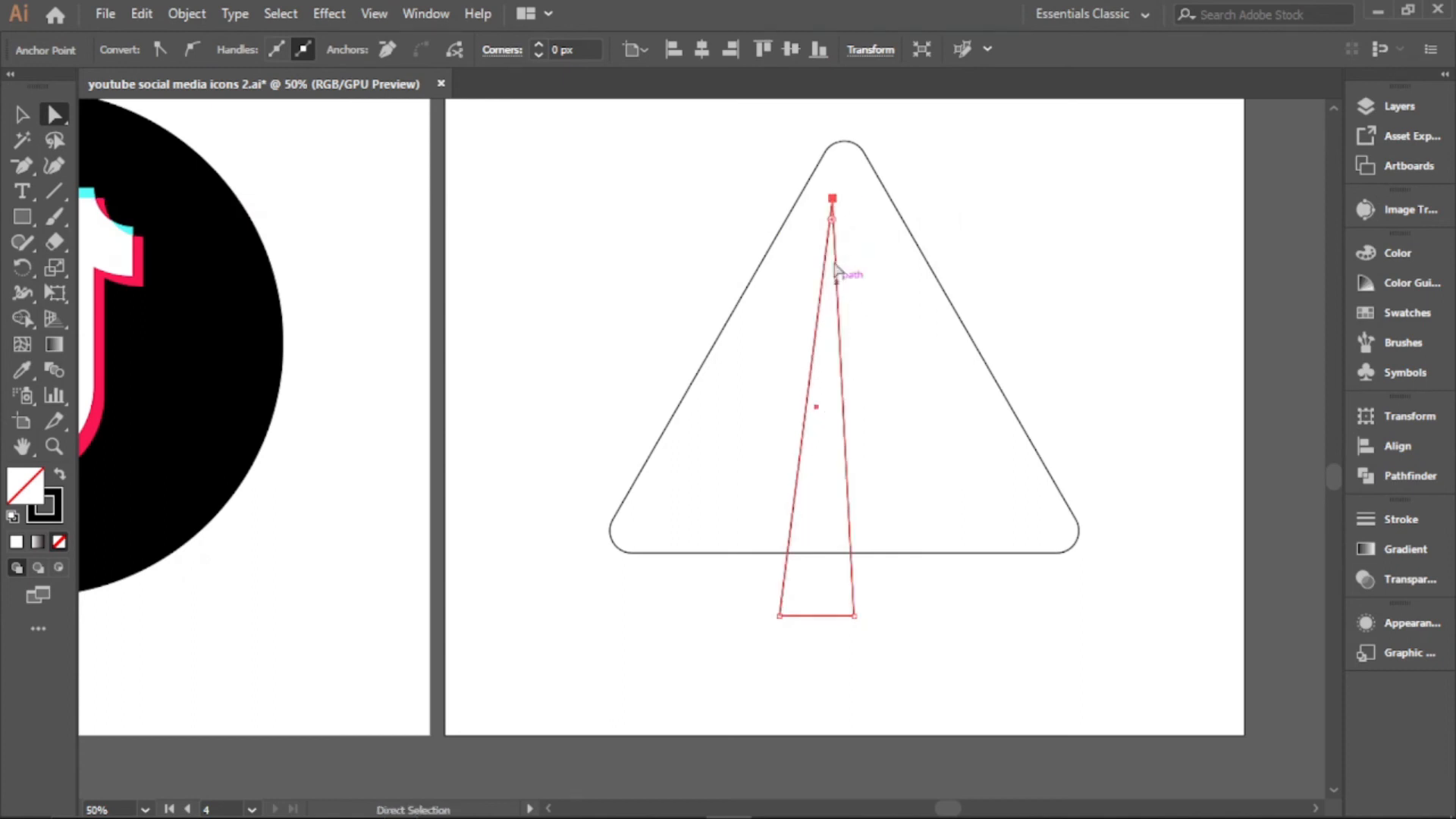
pyautogui.click(831, 196)
pyautogui.click(832, 200)
pyautogui.moveTo(831, 199); pyautogui.dragTo(831, 281)
pyautogui.click(916, 439)
# Tilt the thin triangle slightly clockwise and position its rounded tip just below the large triangle's apex
pyautogui.press('v')
pyautogui.click(842, 380)
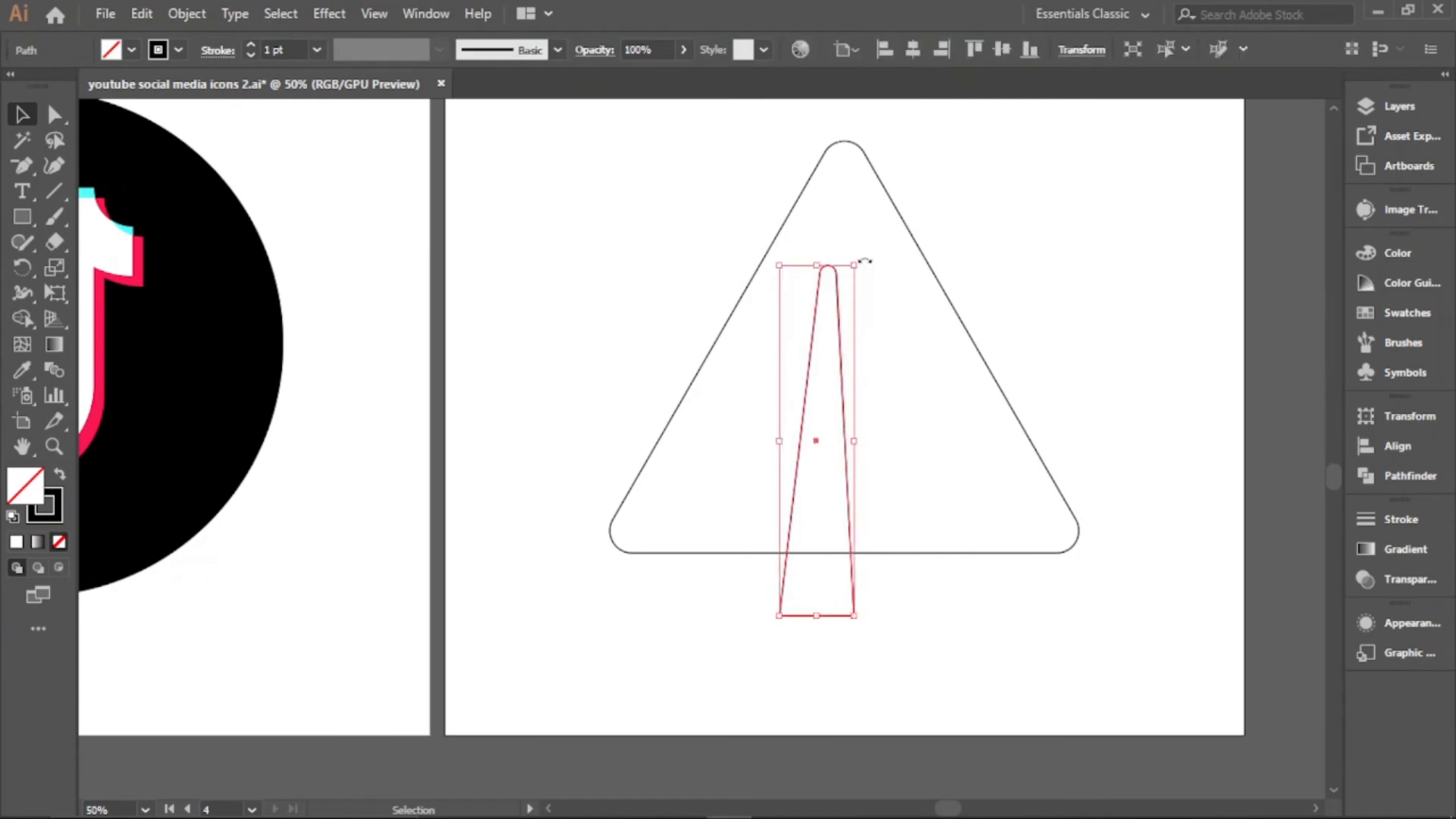
pyautogui.moveTo(864, 258); pyautogui.dragTo(896, 282)
pyautogui.moveTo(839, 338); pyautogui.dragTo(790, 320)
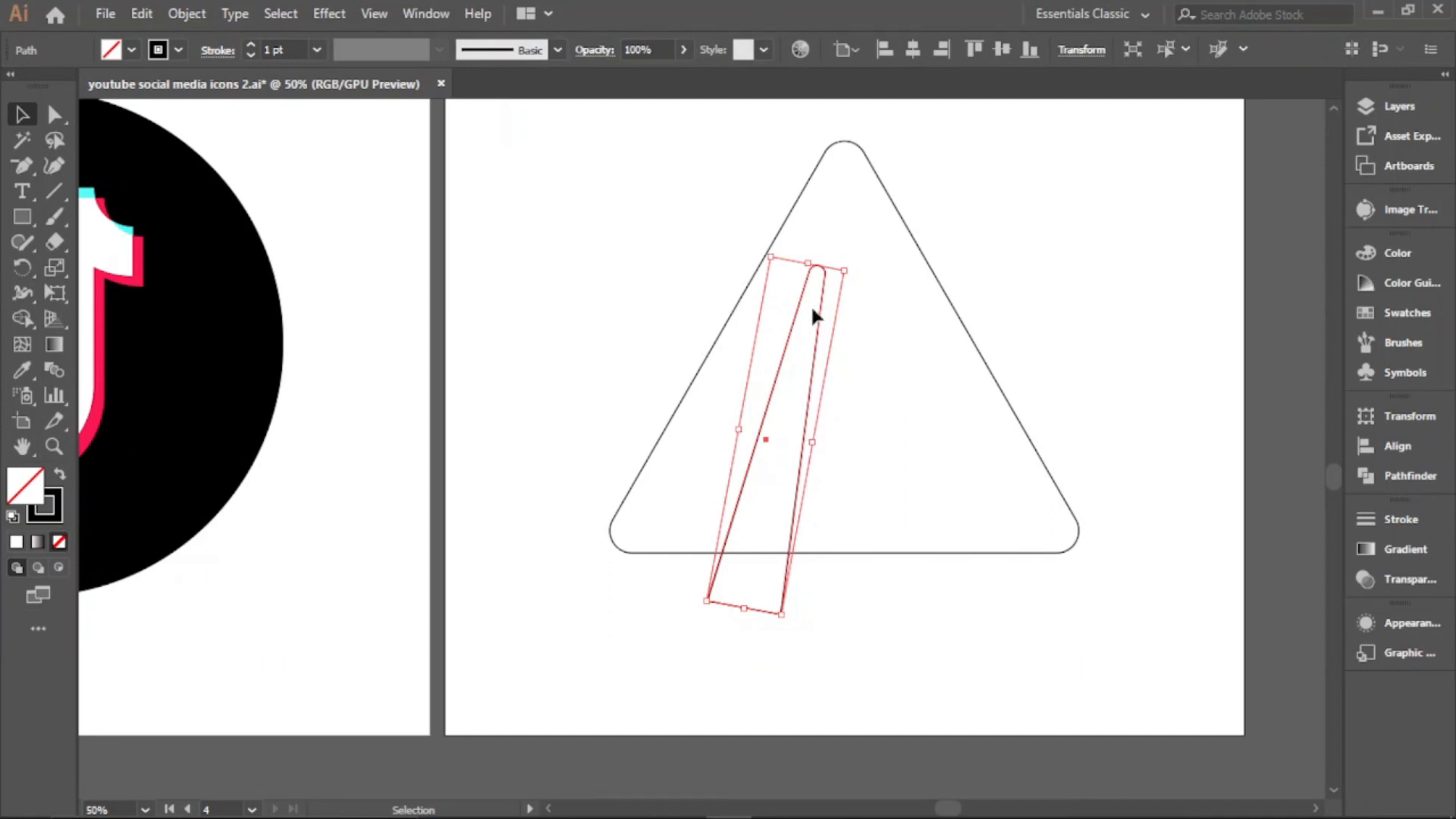
pyautogui.moveTo(822, 324)
pyautogui.mouseDown()
pyautogui.moveTo(820, 301)
pyautogui.moveTo(829, 315)
pyautogui.mouseUp()
pyautogui.click(871, 335)
pyautogui.scroll(1, 806, 488)
pyautogui.moveTo(791, 487); pyautogui.dragTo(801, 487)
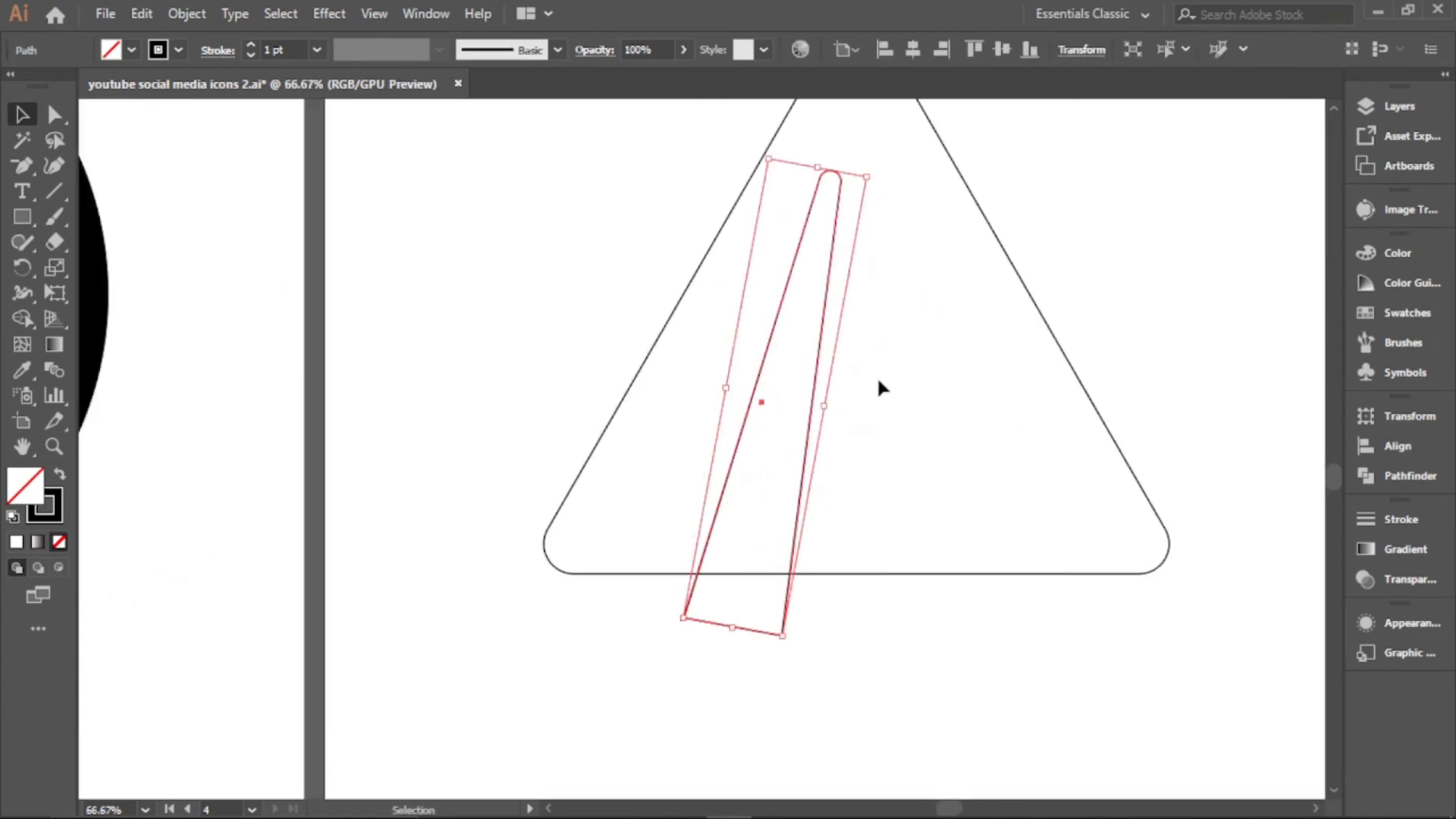
# Move the thin triangle's lower-right anchor point slightly to the right to widen its base
pyautogui.click(51, 117)
pyautogui.moveTo(783, 635); pyautogui.dragTo(812, 634)
pyautogui.scroll(-2, 772, 473)
pyautogui.click(839, 465)
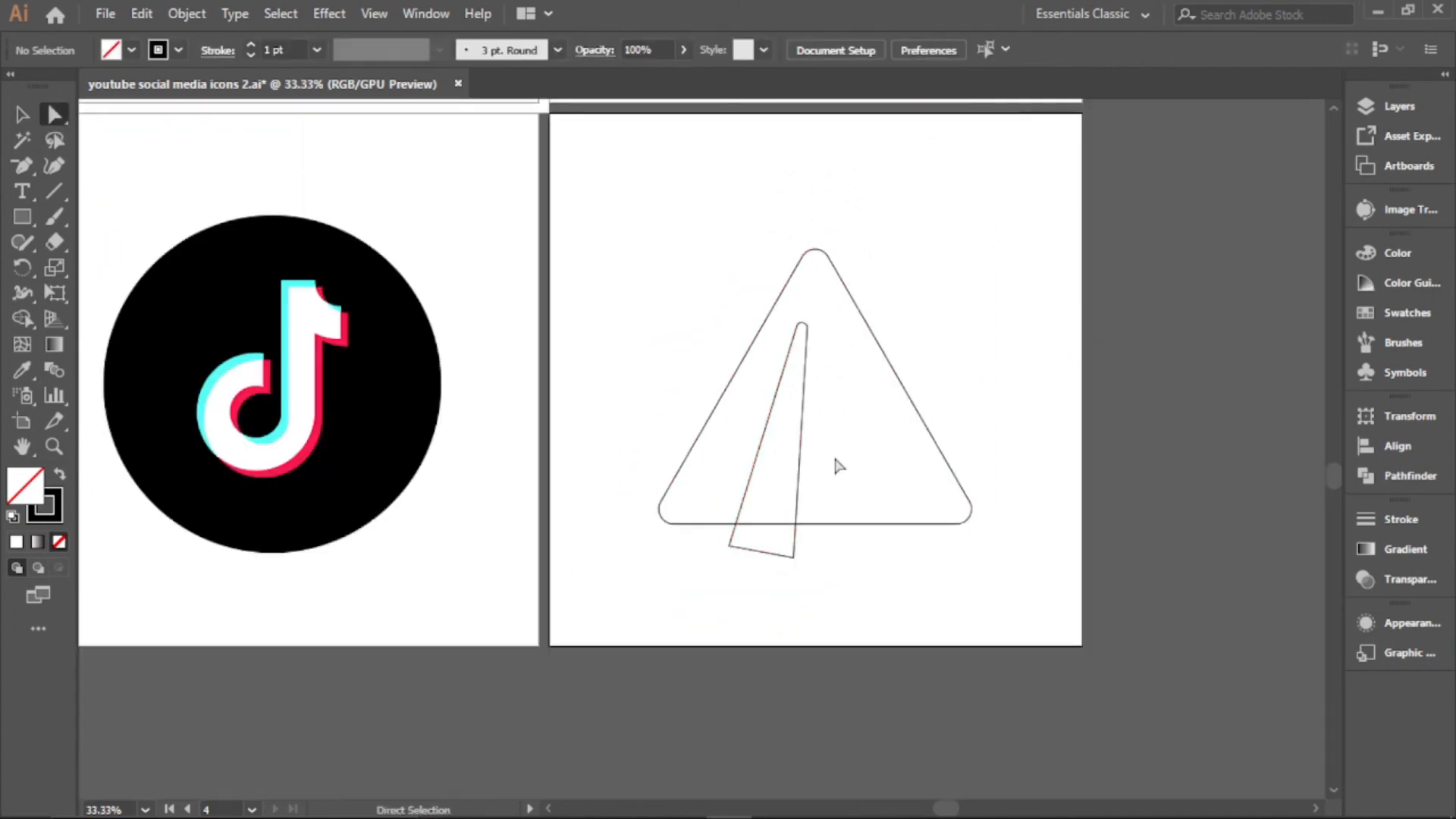
# Rotate the large rounded triangle and the thin triangle together by -40°
pyautogui.press('v')
pyautogui.moveTo(713, 241); pyautogui.dragTo(1007, 602)
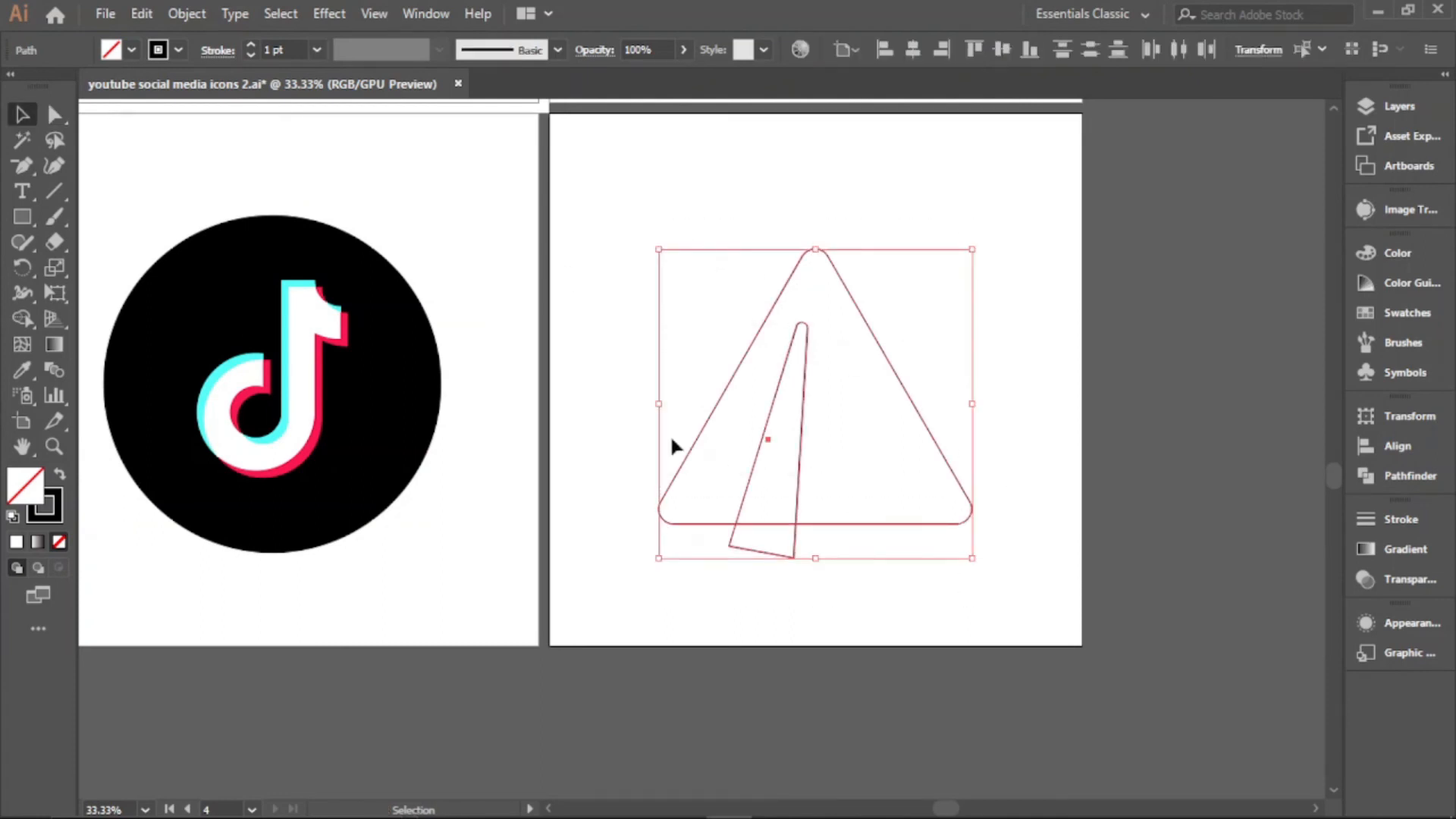
pyautogui.doubleClick(23, 266)
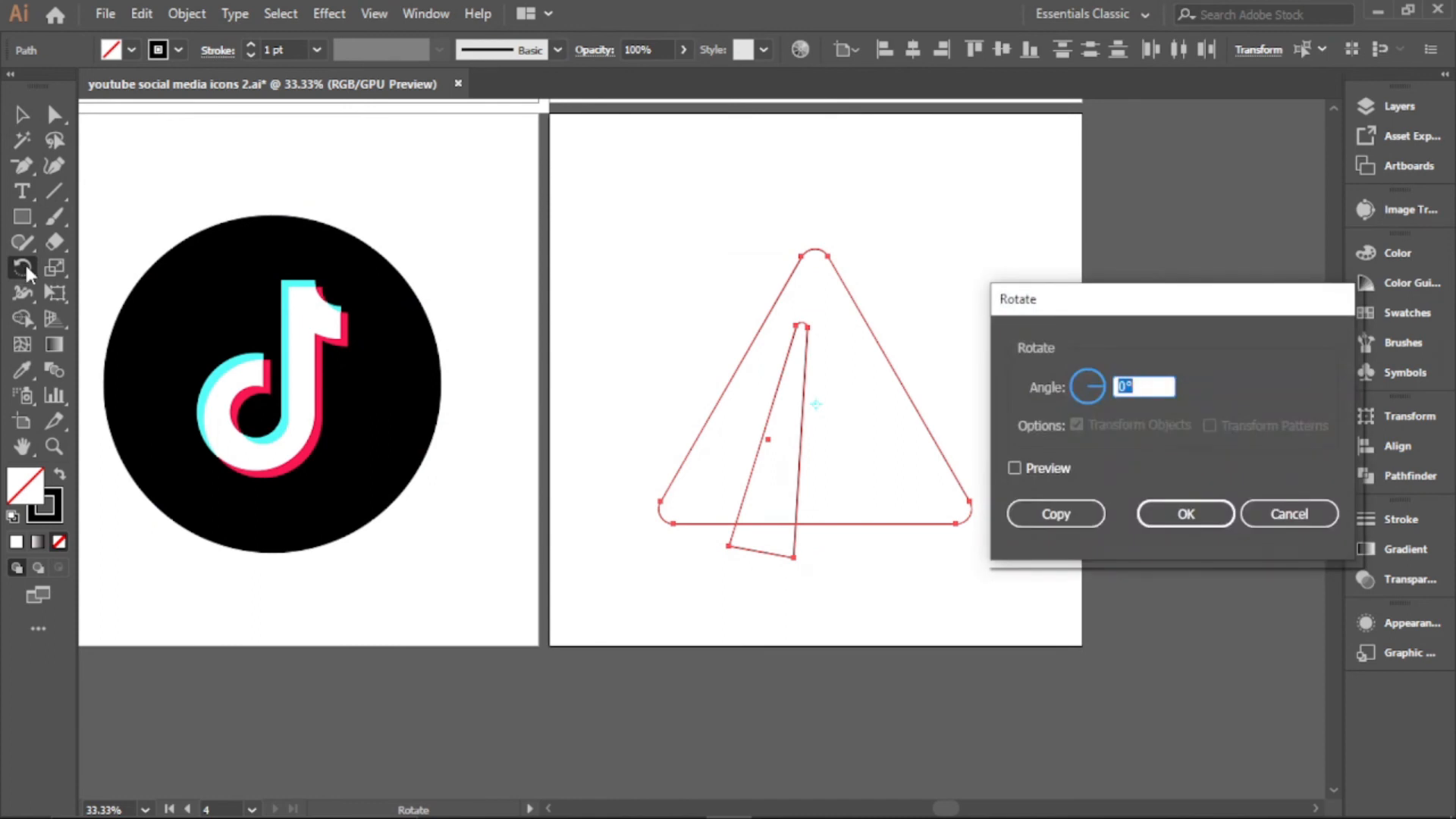
pyautogui.write('-4')
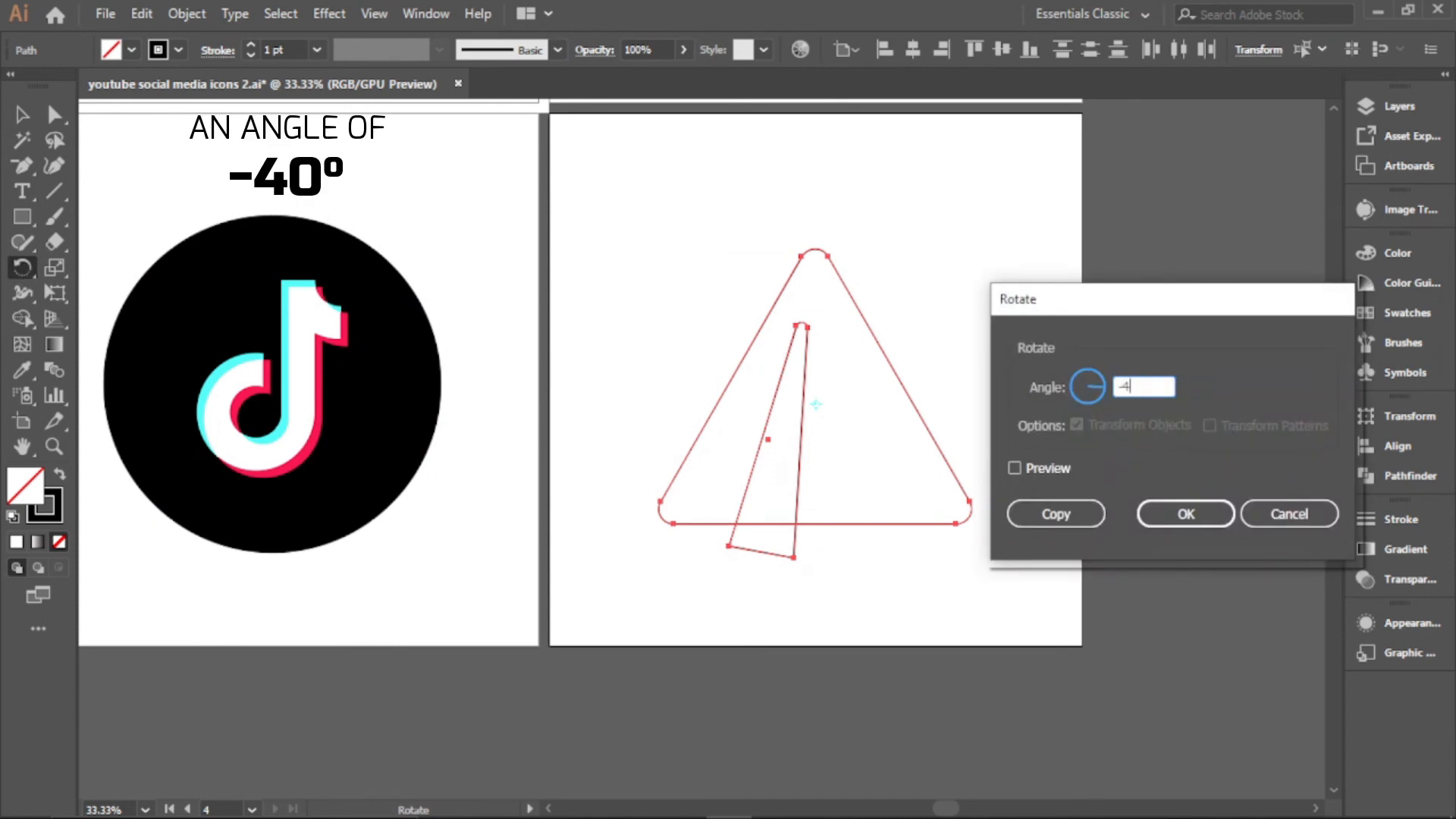
pyautogui.click(1015, 467)
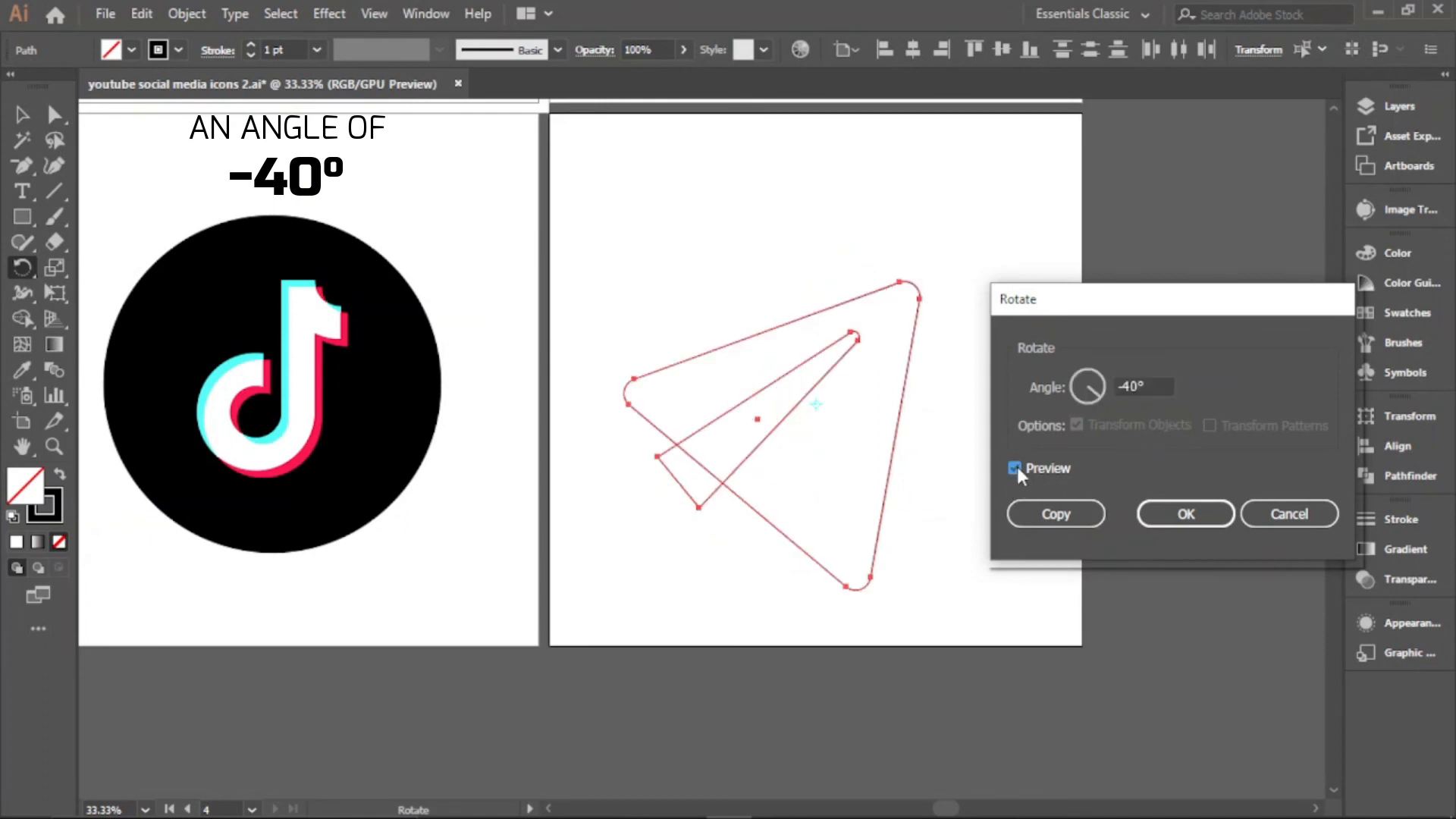
pyautogui.click(1155, 514)
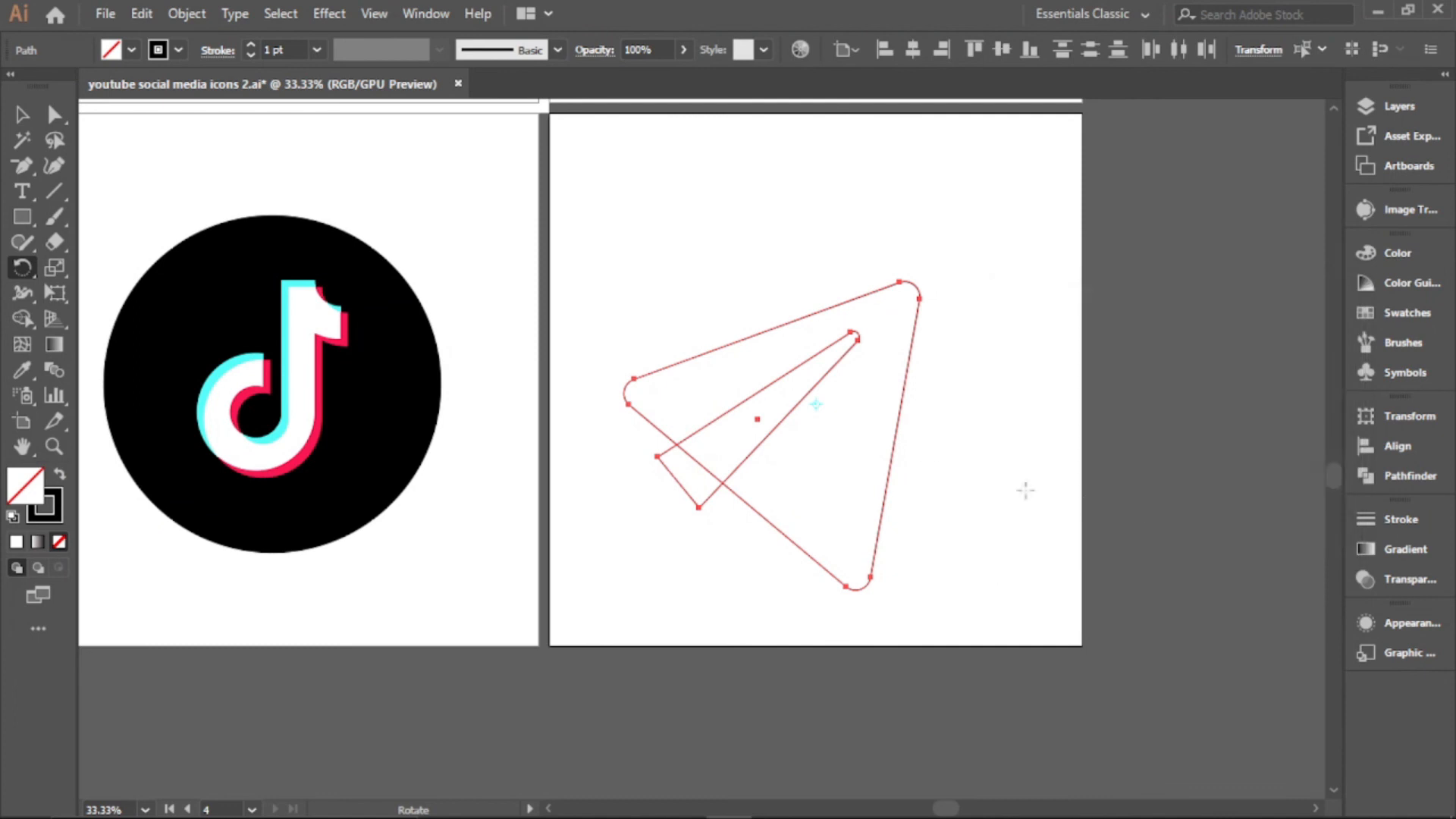
# Group the two rotated triangles and center the group horizontally and vertically on the artboard
pyautogui.click(25, 117)
pyautogui.moveTo(589, 232); pyautogui.dragTo(997, 521)
pyautogui.rightClick(828, 426)
pyautogui.click(900, 531)
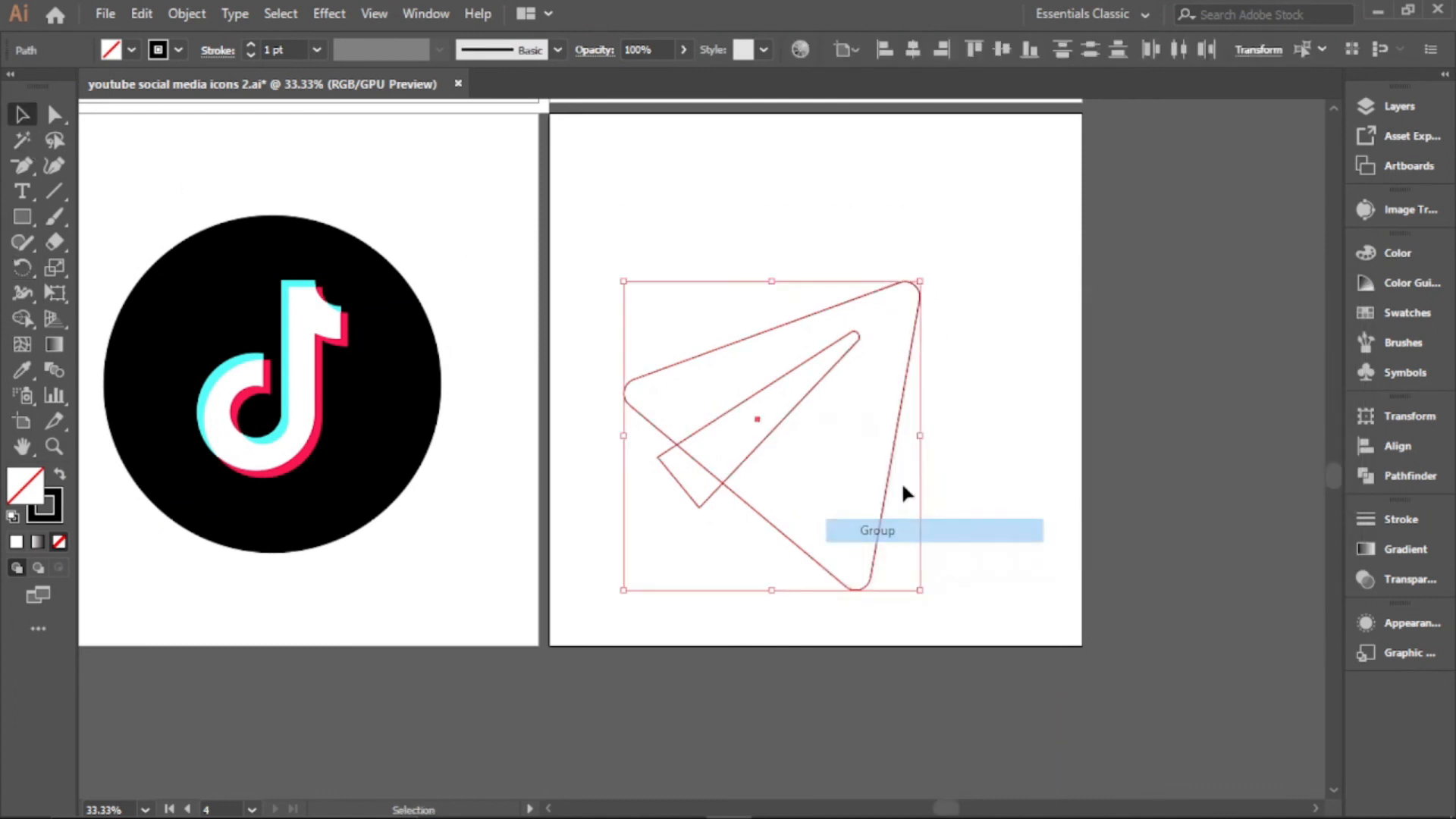
pyautogui.click(912, 50)
pyautogui.click(975, 50)
# Ungroup the centered triangles
pyautogui.rightClick(833, 331)
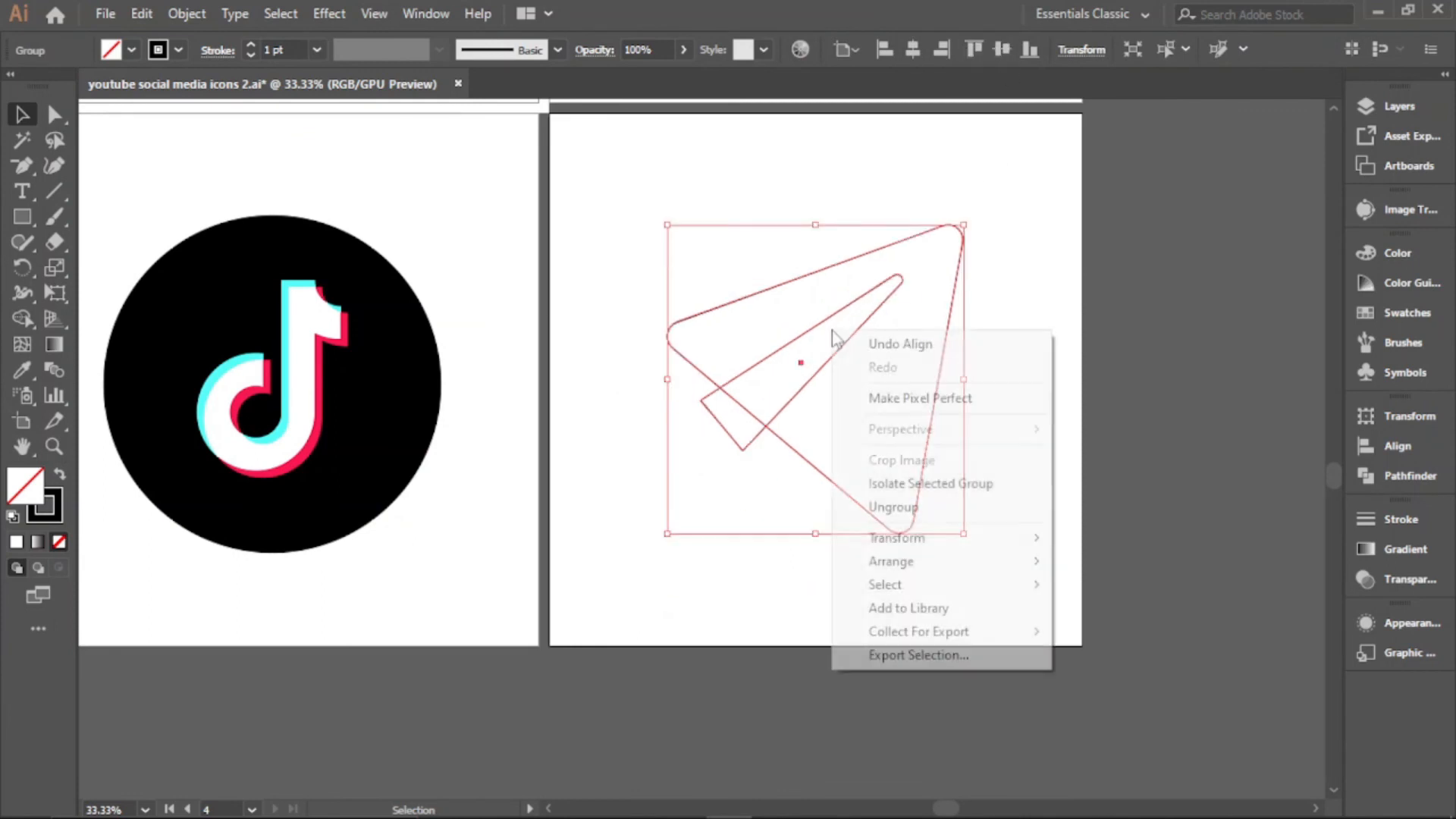
pyautogui.click(935, 501)
pyautogui.click(1037, 543)
# Cut the thin triangle, including its overhanging end, out of the large triangle with the Shape Builder tool to form the paper plane
pyautogui.moveTo(637, 230); pyautogui.dragTo(984, 529)
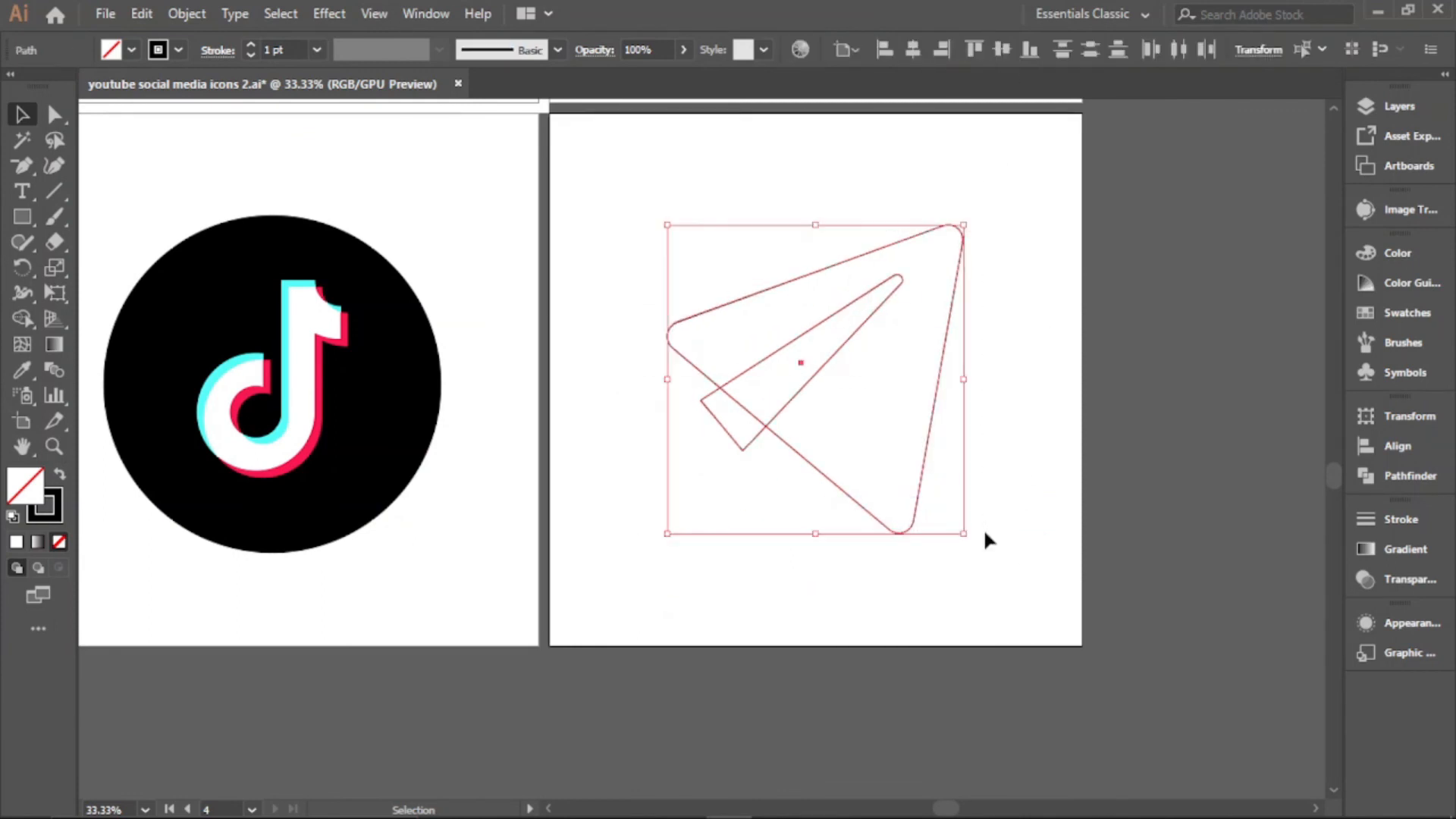
pyautogui.click(21, 322)
pyautogui.scroll(3, 769, 415)
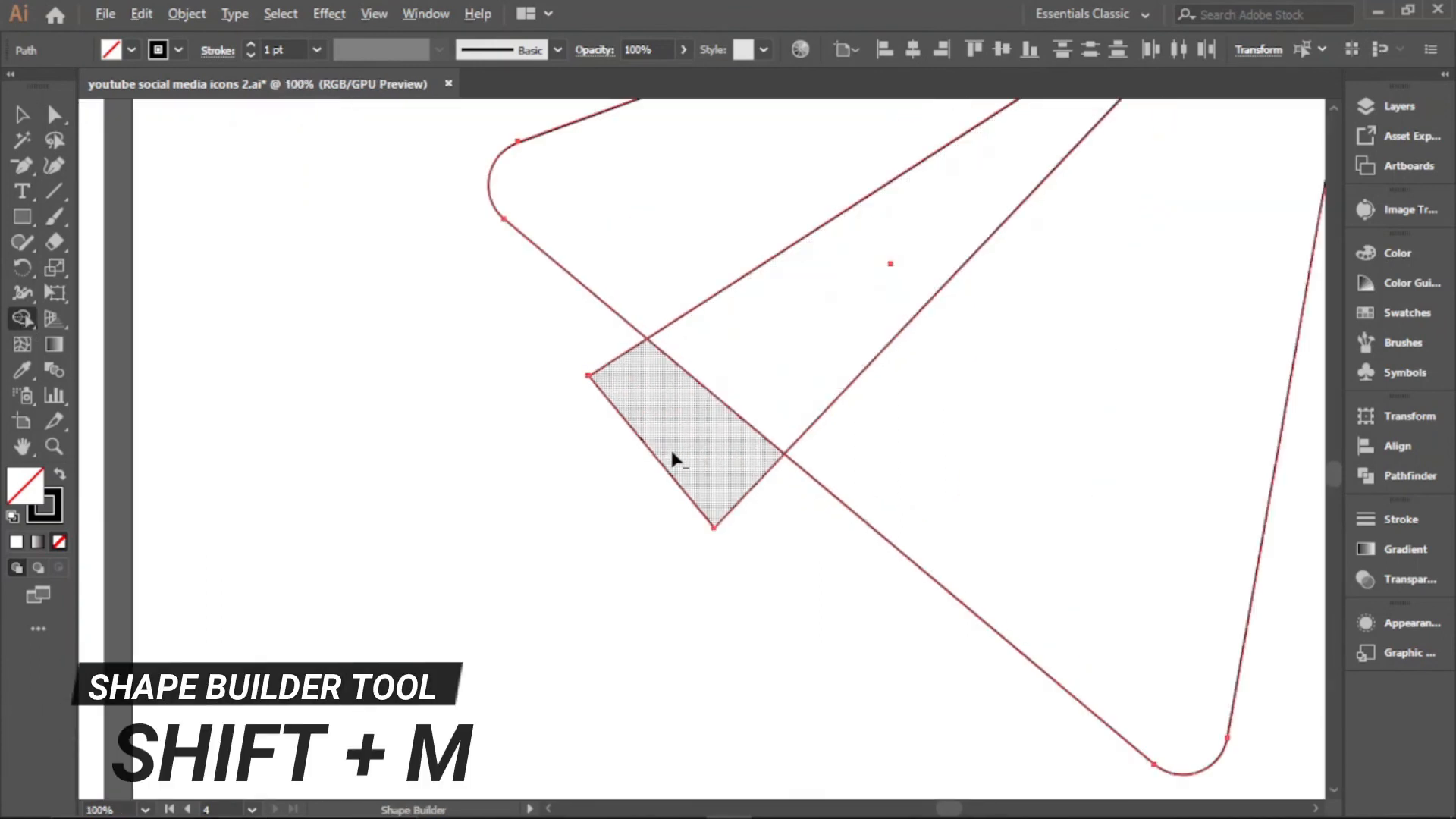
pyautogui.keyDown('alt'); pyautogui.click(656, 457); pyautogui.keyUp('alt')
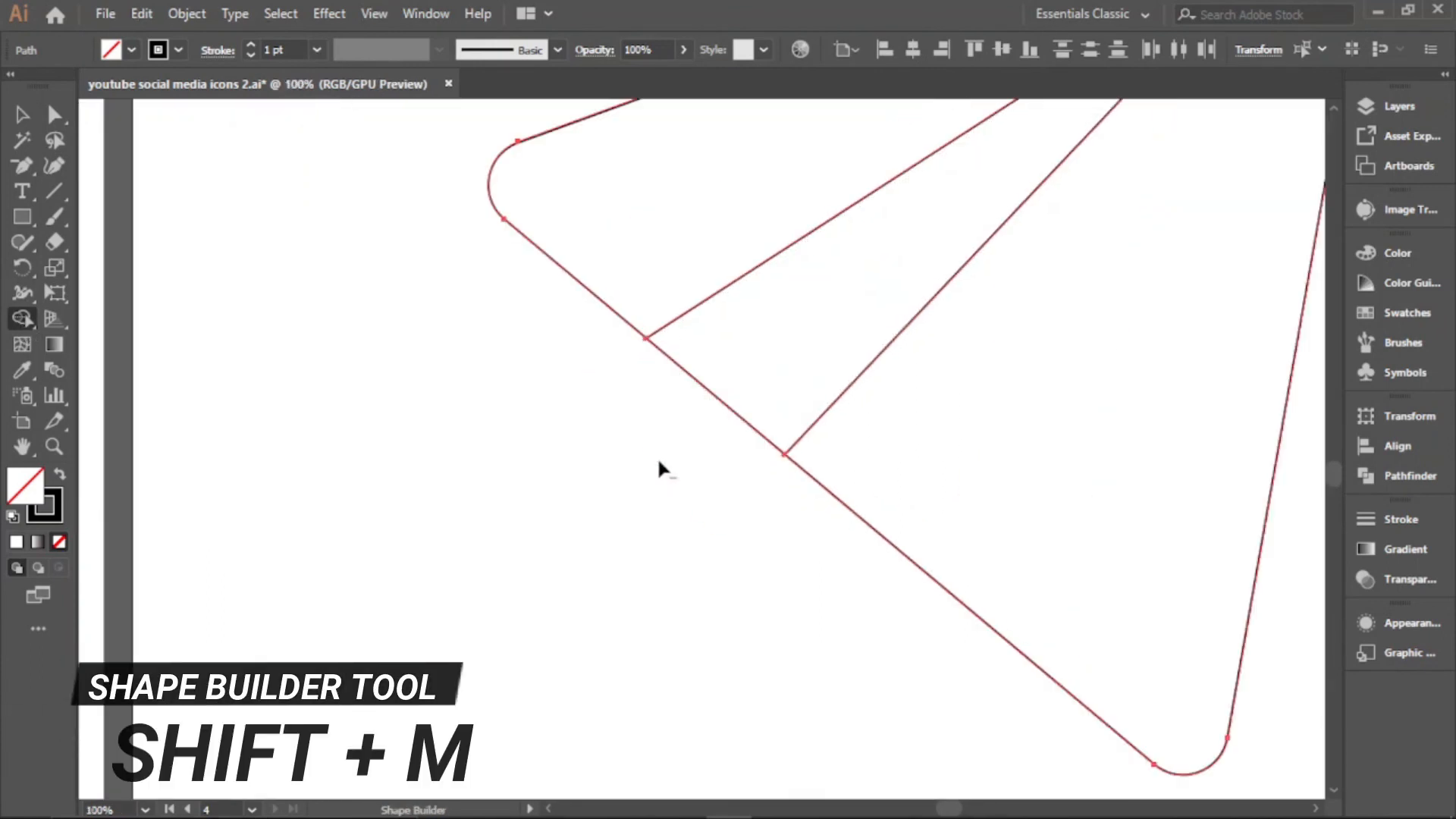
pyautogui.keyDown('alt'); pyautogui.click(729, 410); pyautogui.keyUp('alt')
pyautogui.keyDown('alt'); pyautogui.scroll(-2, 758, 401); pyautogui.keyUp('alt')
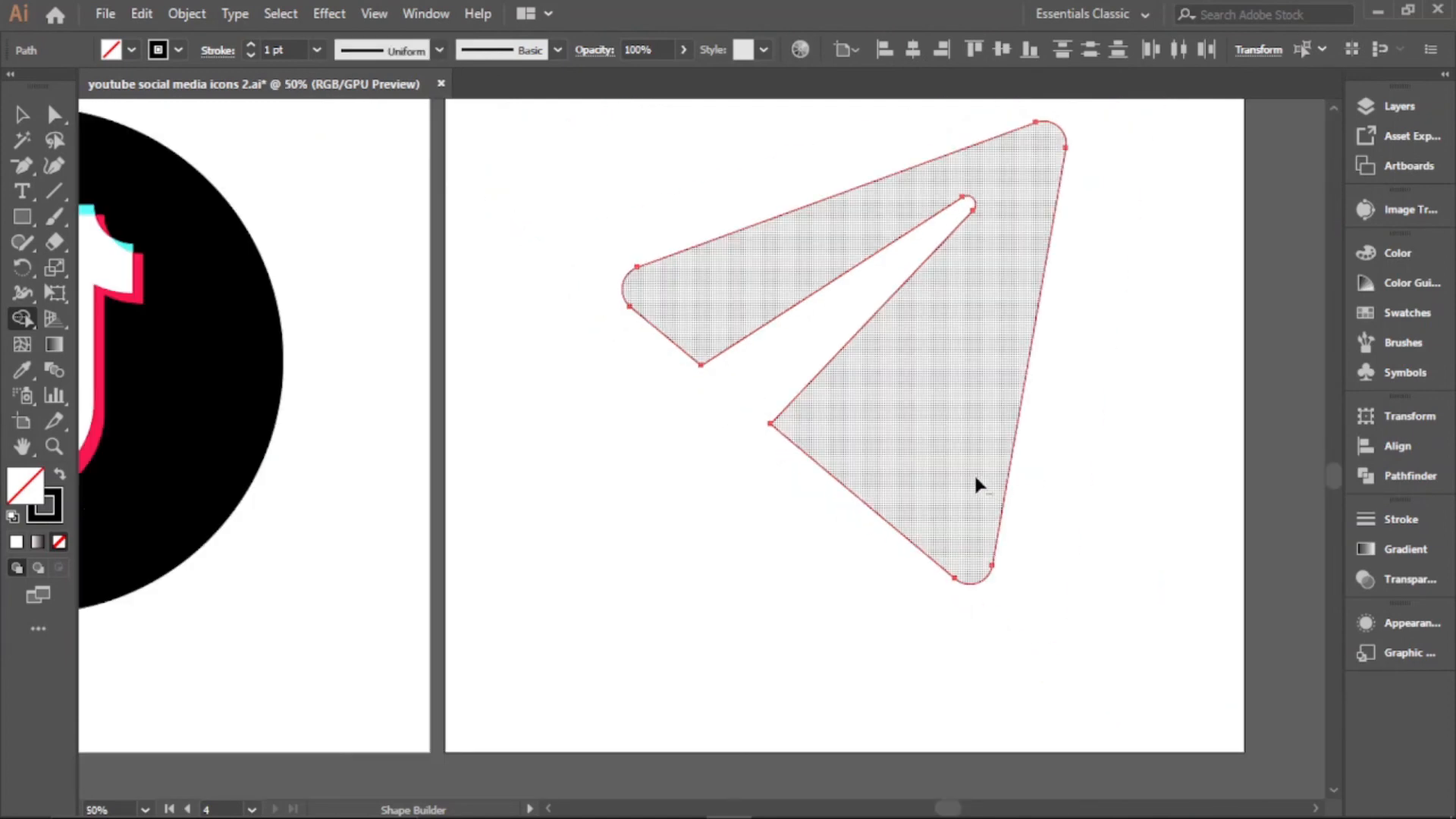
pyautogui.keyDown('alt'); pyautogui.scroll(-1, 974, 482); pyautogui.keyUp('alt')
pyautogui.click(22, 114)
pyautogui.click(546, 324)
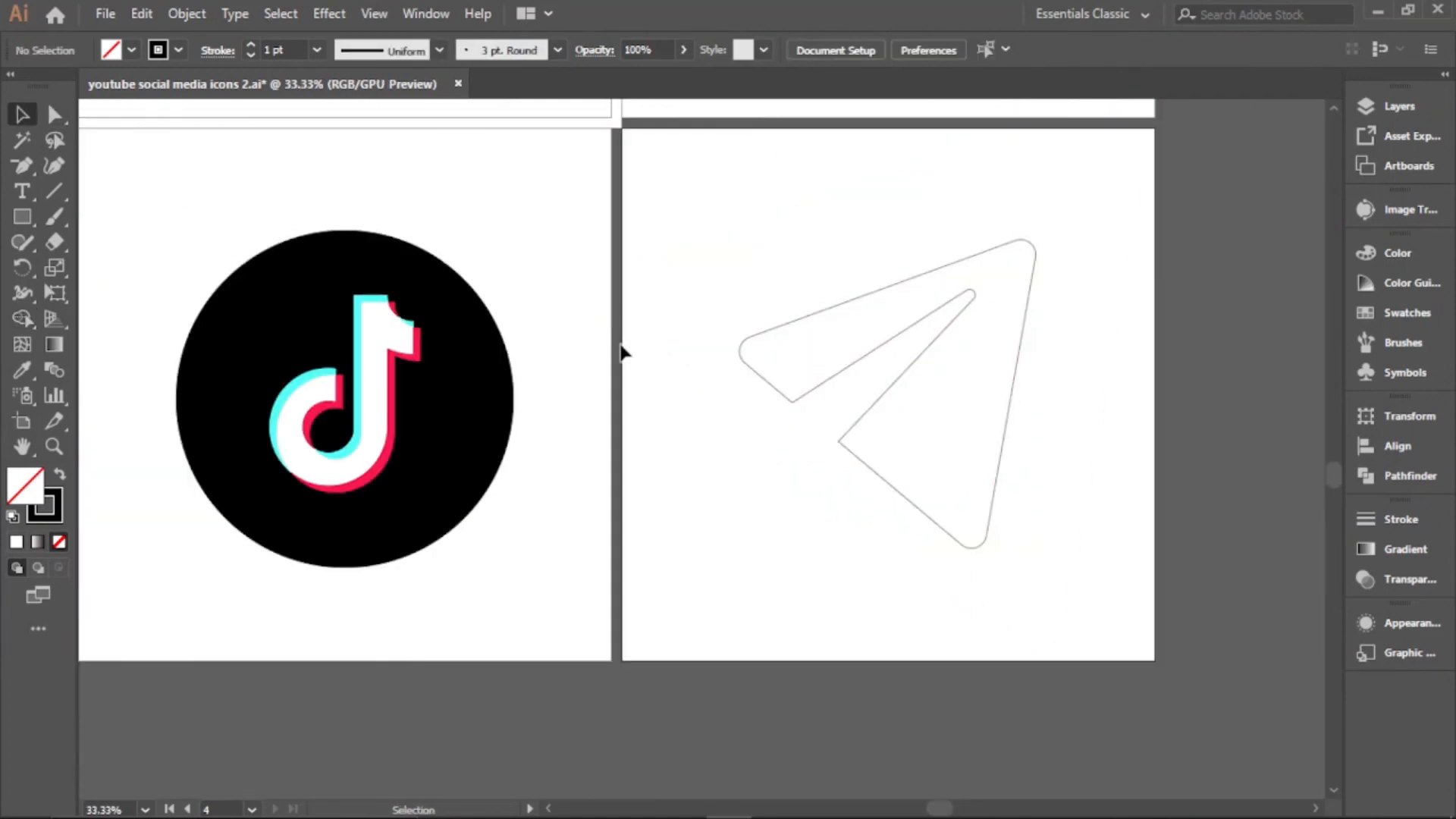
# Draw a horizontal ellipse about twice as wide as tall, just below and left of the paper plane
pyautogui.click(22, 219)
pyautogui.moveTo(21, 229); pyautogui.dragTo(94, 266)
pyautogui.scroll(-2, 592, 427)
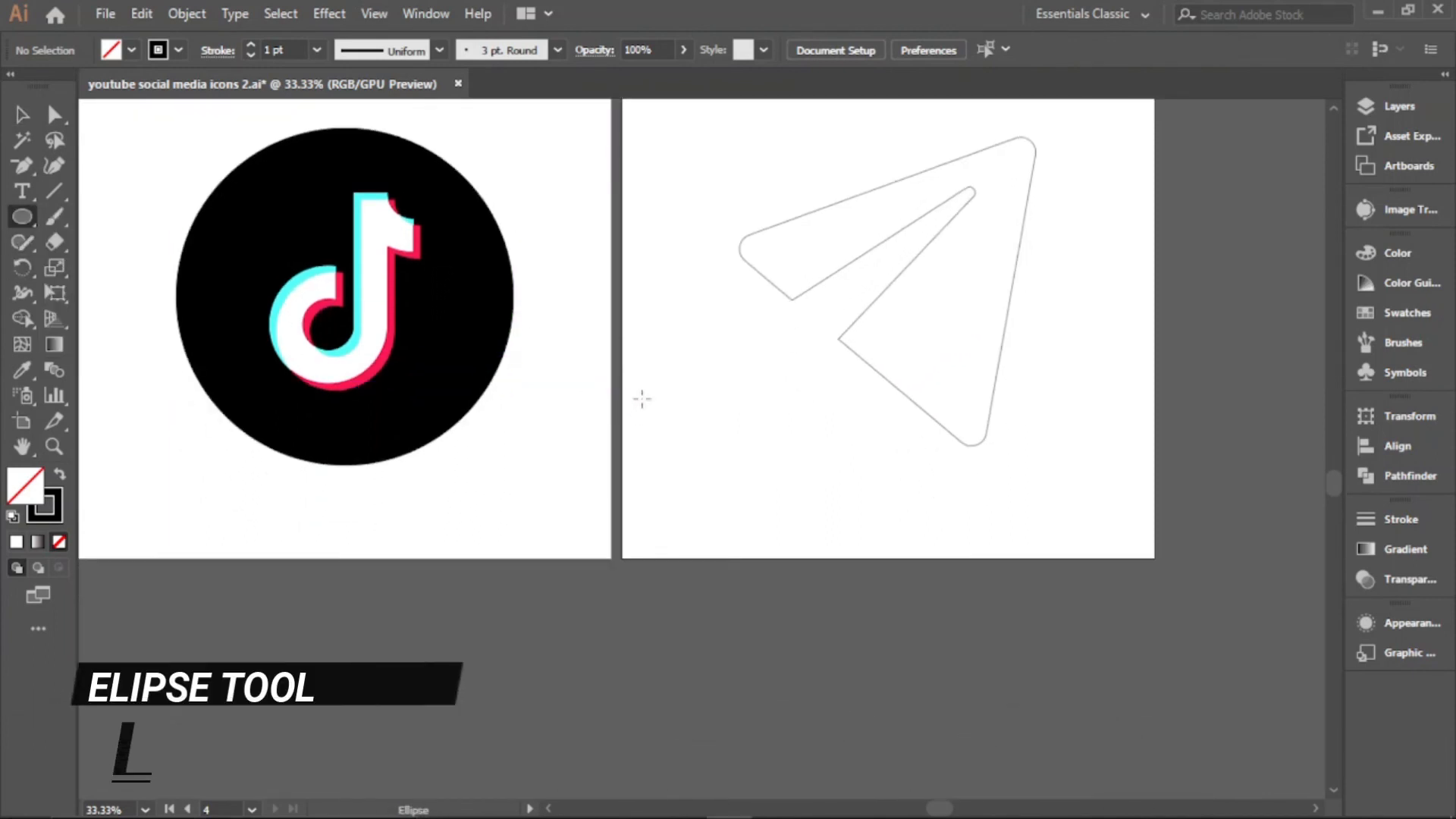
pyautogui.moveTo(637, 368); pyautogui.dragTo(852, 464)
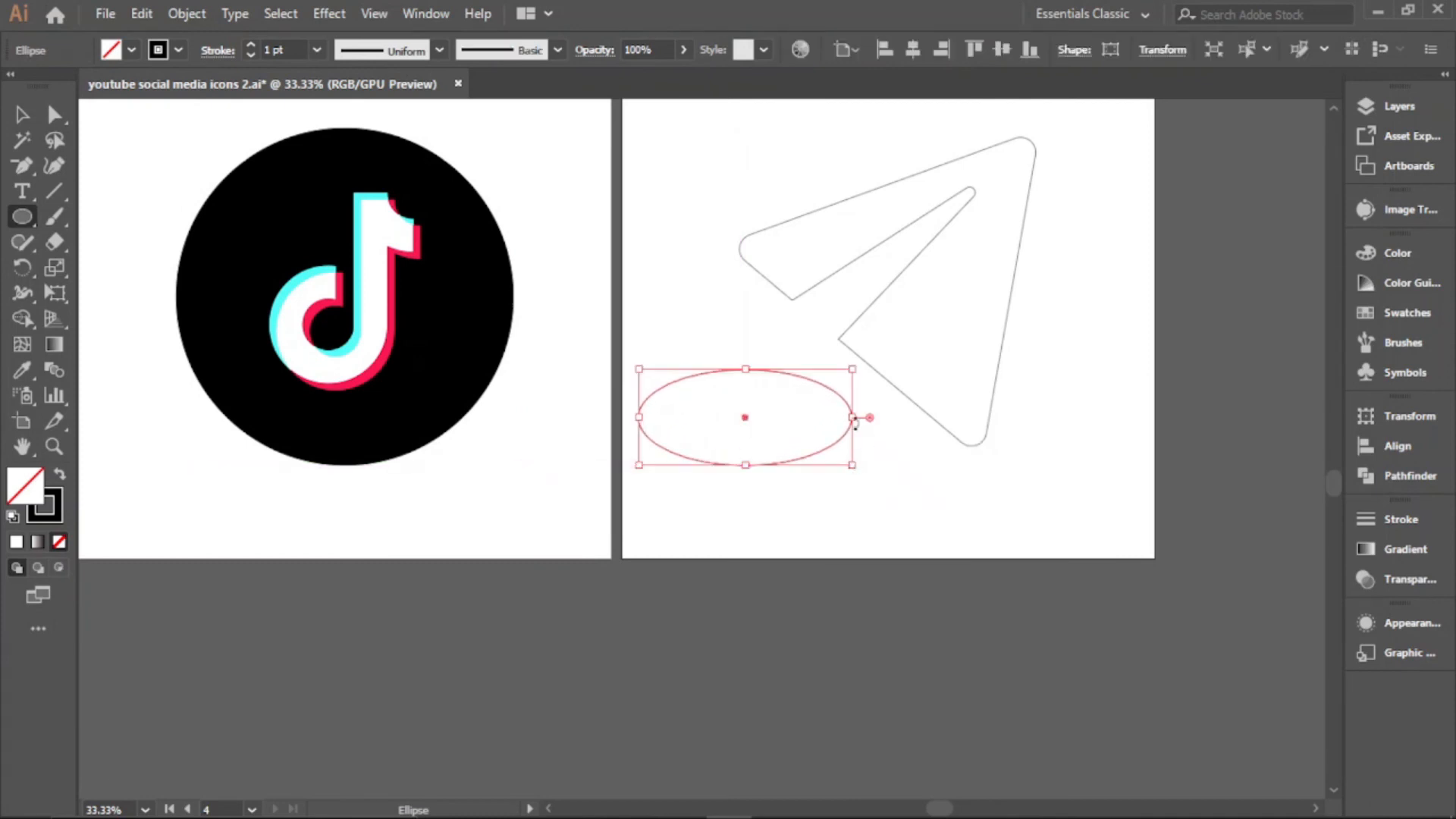
pyautogui.scroll(1, 828, 387)
pyautogui.scroll(-1, 830, 384)
pyautogui.scroll(1, 830, 384)
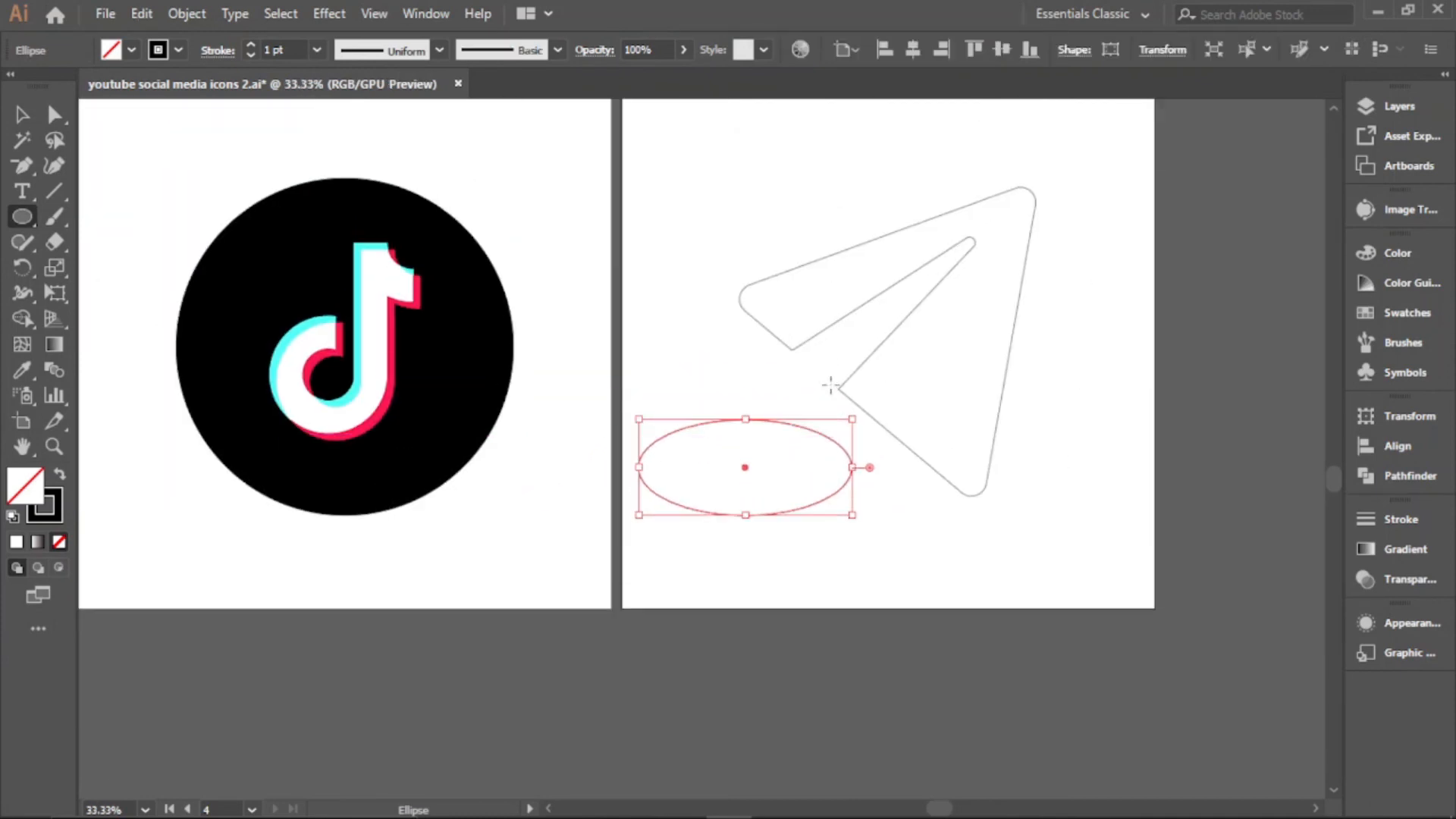
# Rotate the ellipse by -40°
pyautogui.click(23, 268)
pyautogui.doubleClick(22, 268)
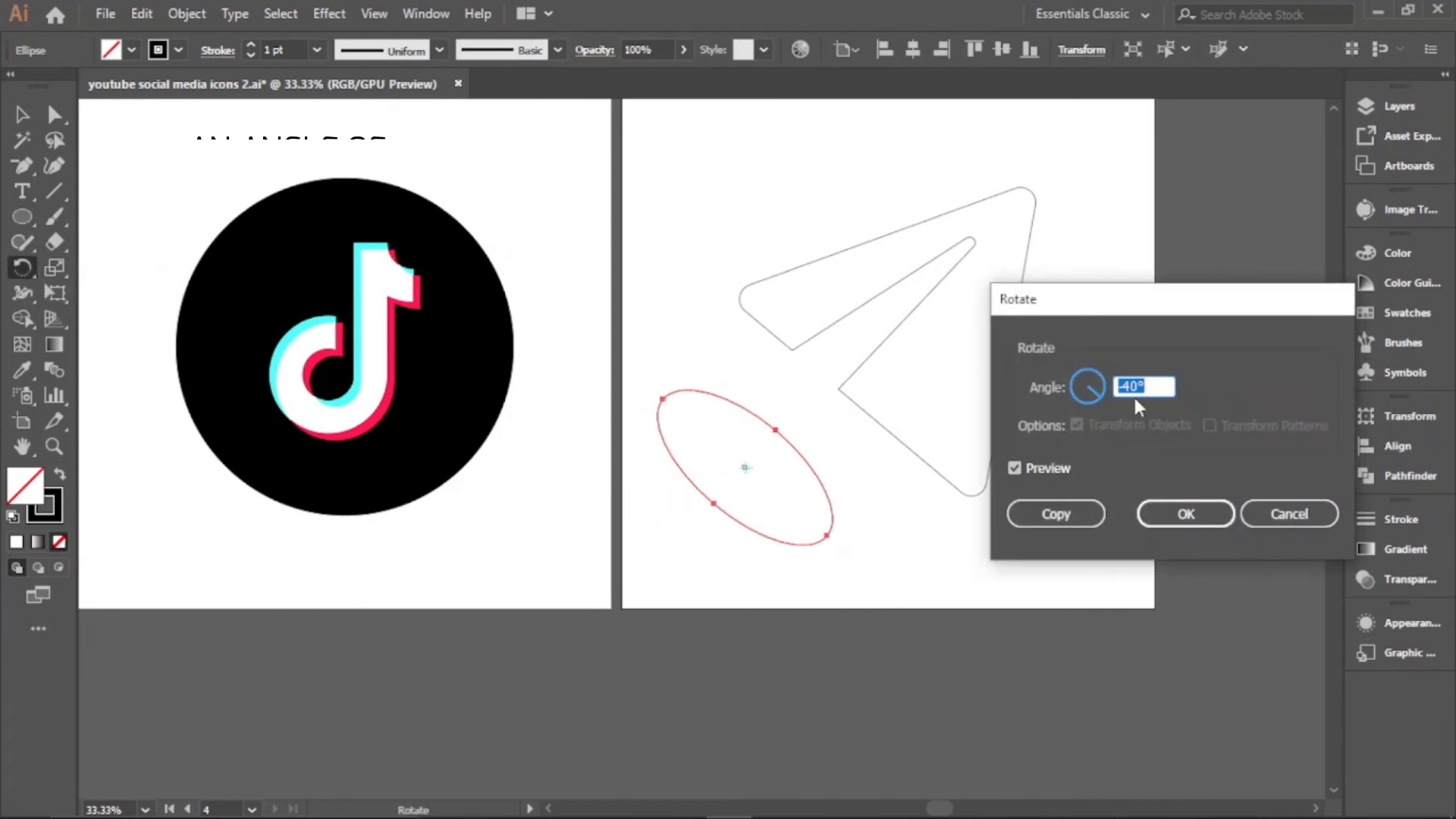
pyautogui.click(1187, 516)
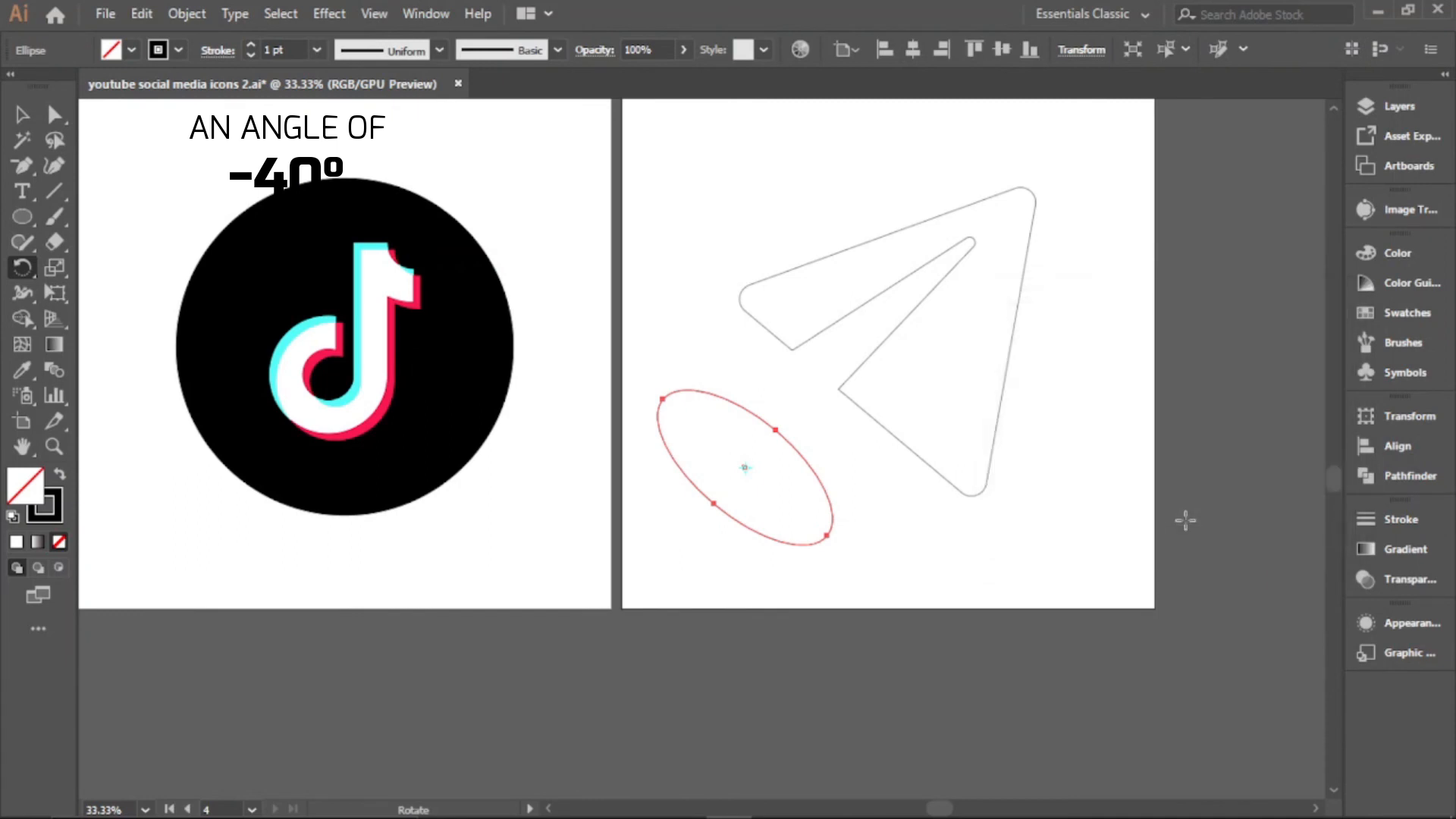
# Move the ellipse over the plane's slanted base and stretch it to span both wing ends
pyautogui.press('v')
pyautogui.hotkey('ctrl', '+')
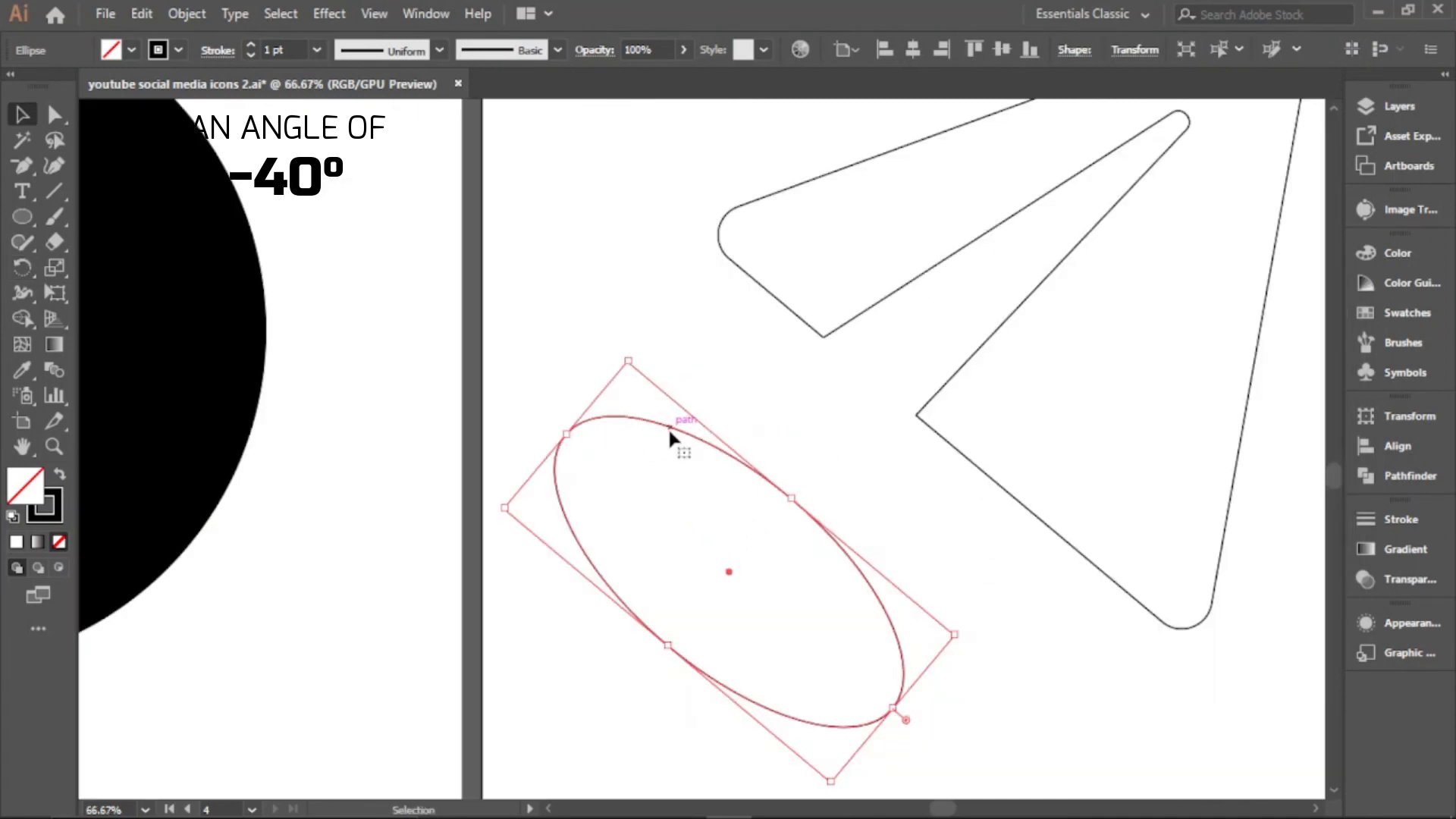
pyautogui.moveTo(672, 432); pyautogui.dragTo(766, 216)
pyautogui.scroll(-2, 838, 403)
pyautogui.scroll(1, 832, 410)
pyautogui.moveTo(798, 395); pyautogui.dragTo(1017, 529)
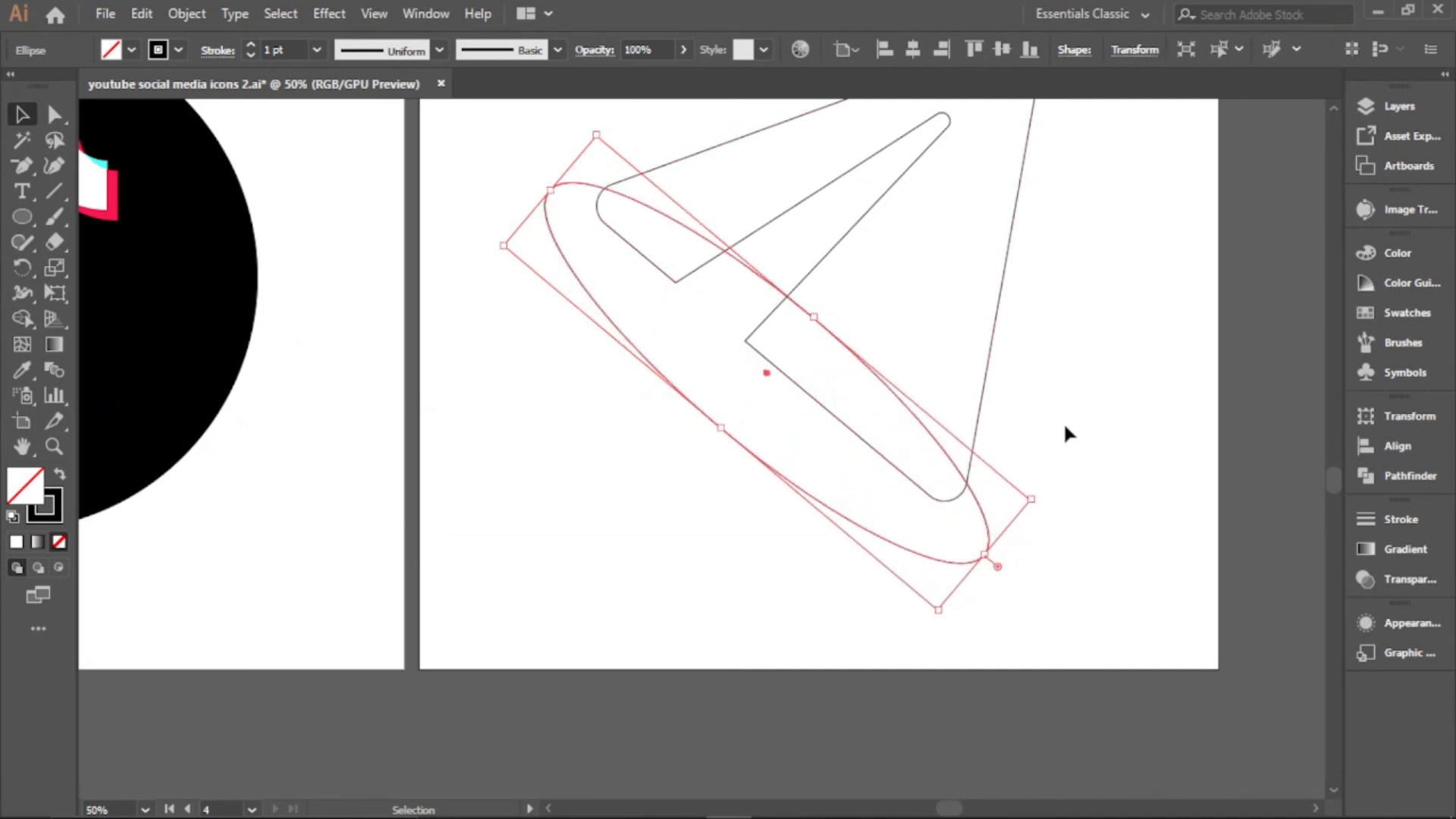
pyautogui.moveTo(769, 280); pyautogui.dragTo(775, 274)
pyautogui.moveTo(726, 420); pyautogui.dragTo(708, 434)
pyautogui.scroll(1, 794, 312)
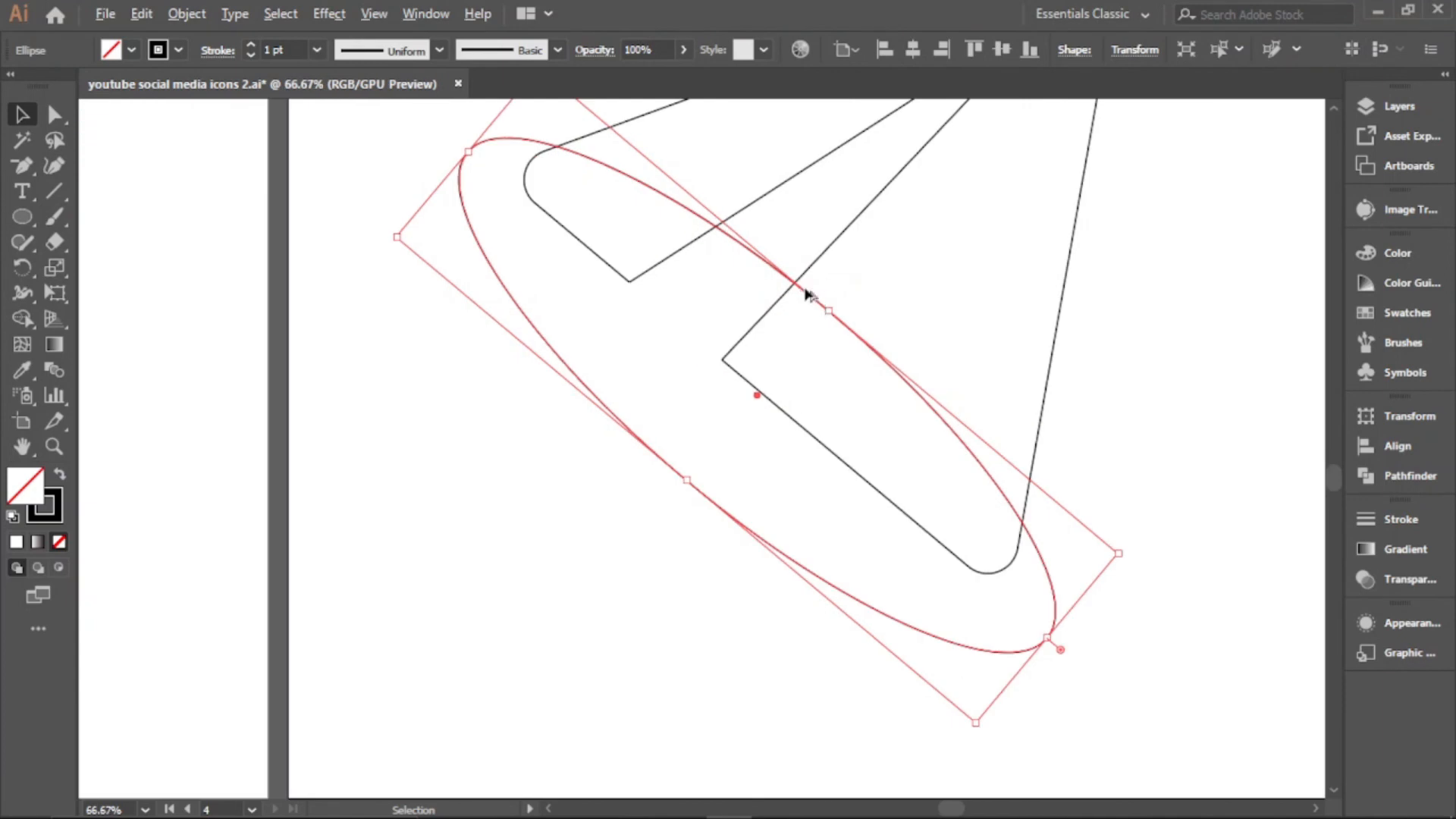
pyautogui.moveTo(803, 284); pyautogui.dragTo(796, 298)
pyautogui.scroll(-1, 795, 296)
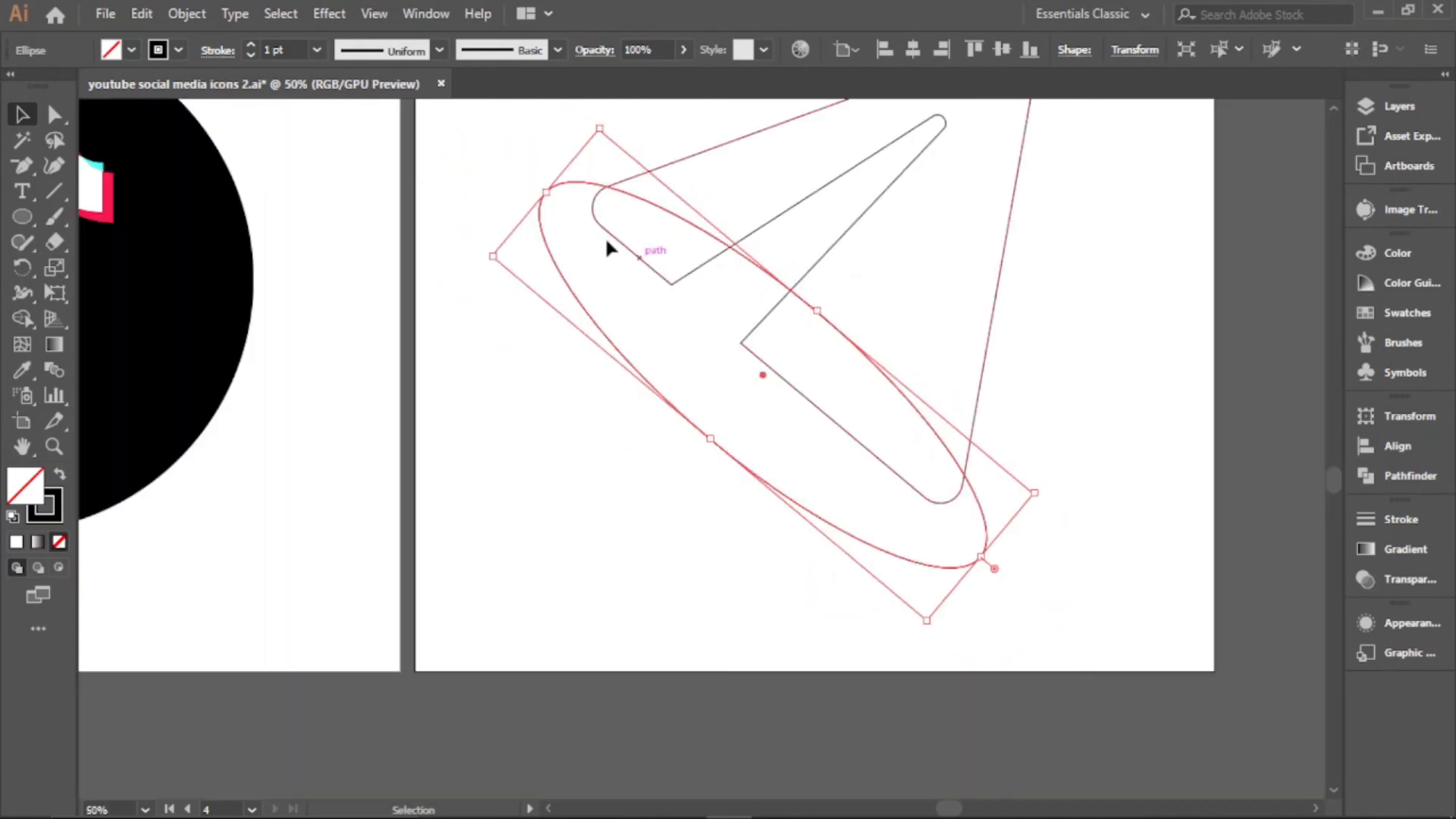
# Trim away the ellipse and the wing ends it overlaps with the Shape Builder tool, leaving curved rear edges on both wings
pyautogui.moveTo(513, 151); pyautogui.dragTo(1024, 565)
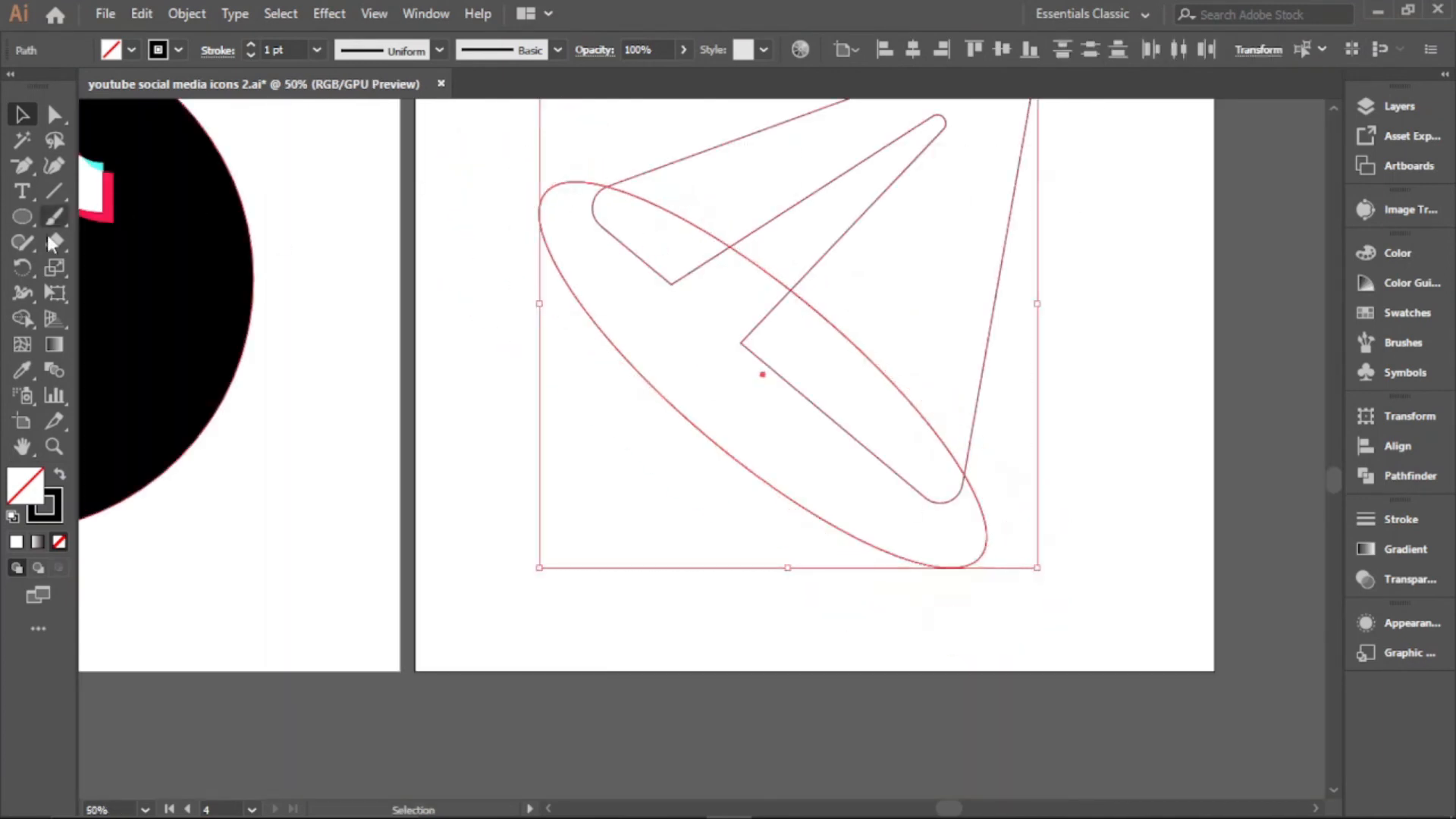
pyautogui.click(23, 319)
pyautogui.scroll(1, 665, 262)
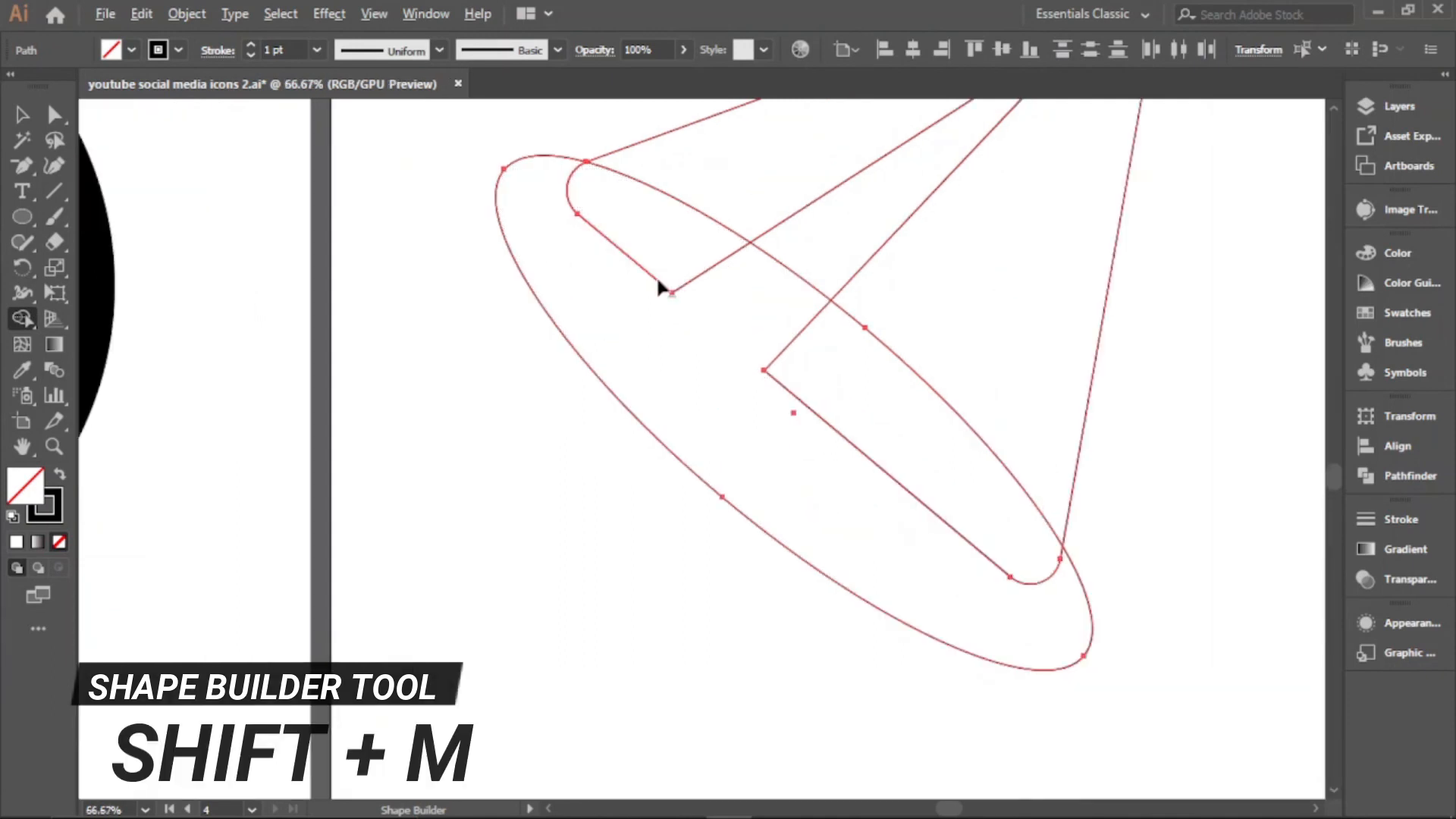
pyautogui.moveTo(658, 284); pyautogui.dragTo(689, 282)
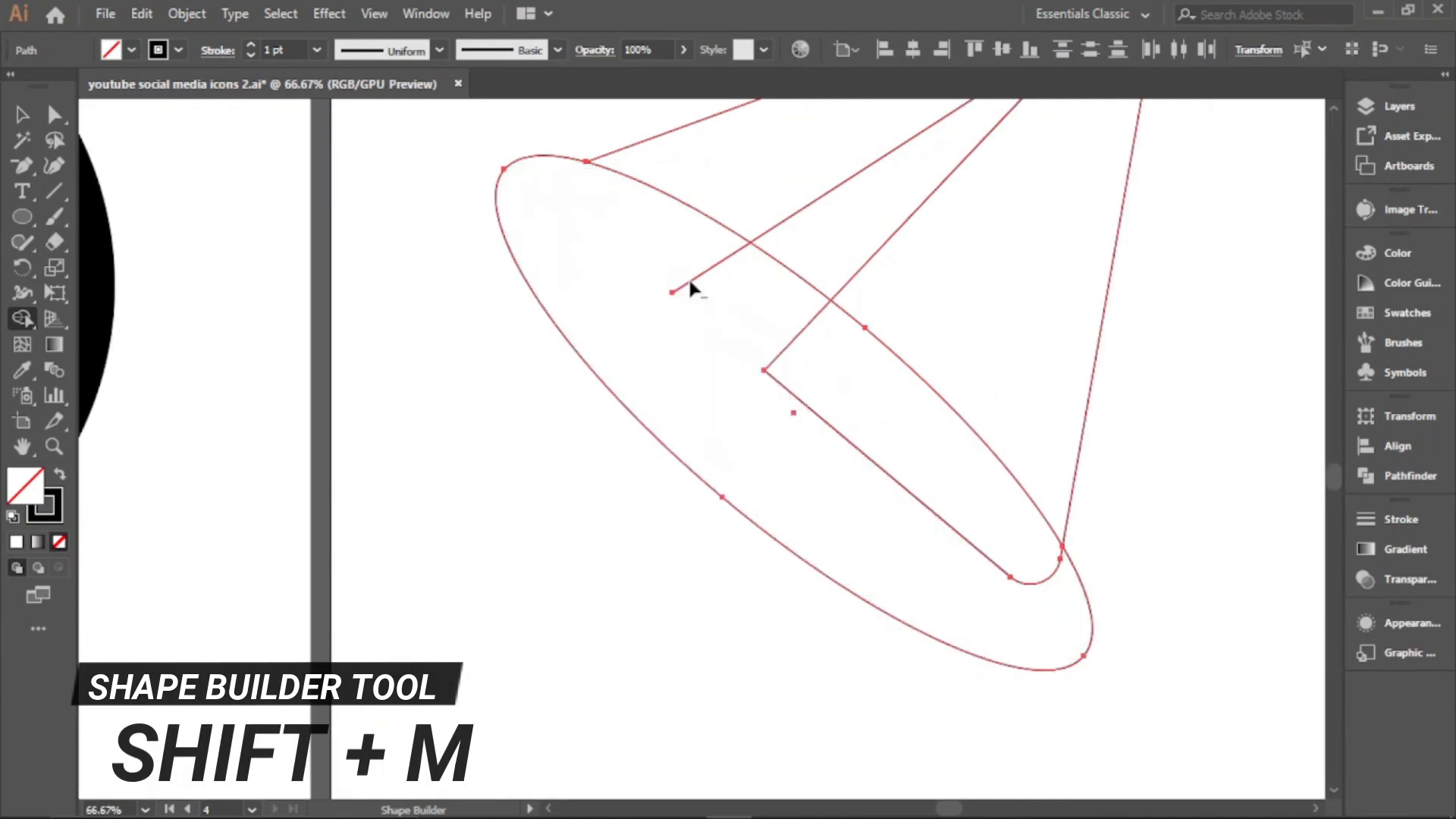
pyautogui.keyDown('alt'); pyautogui.click(776, 357); pyautogui.keyUp('alt')
pyautogui.keyDown('alt'); pyautogui.click(781, 380); pyautogui.keyUp('alt')
pyautogui.hotkey('ctrl', 'z')
pyautogui.keyDown('alt'); pyautogui.click(861, 455); pyautogui.keyUp('alt')
pyautogui.keyDown('alt'); pyautogui.click(784, 544); pyautogui.keyUp('alt')
pyautogui.keyDown('alt'); pyautogui.click(812, 287); pyautogui.keyUp('alt')
pyautogui.moveTo(863, 190); pyautogui.dragTo(730, 446)
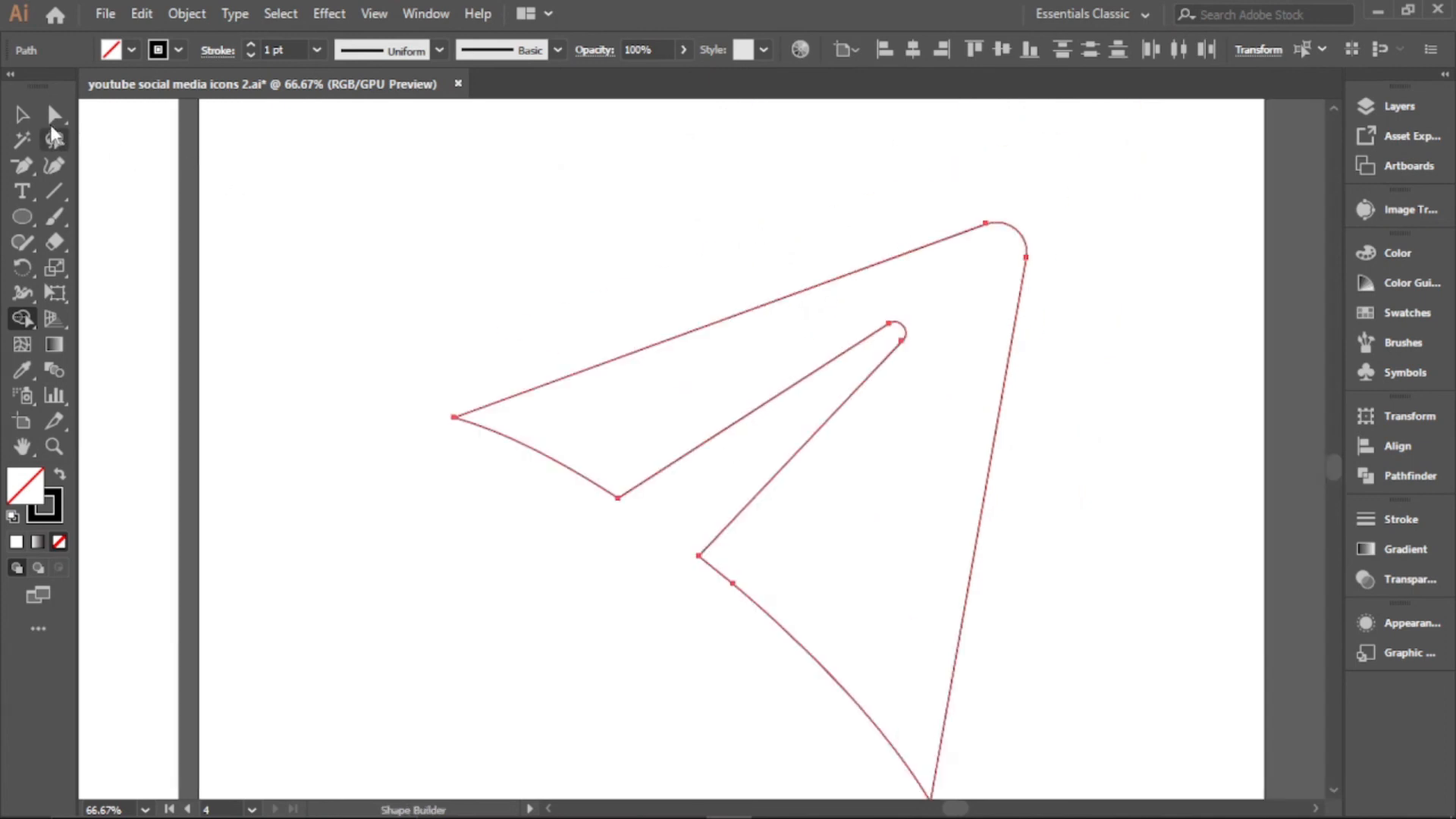
pyautogui.click(24, 116)
pyautogui.click(421, 134)
# Join the open endpoints at the inner corner and outer tip of the plane's left wing
pyautogui.scroll(-1, 675, 474)
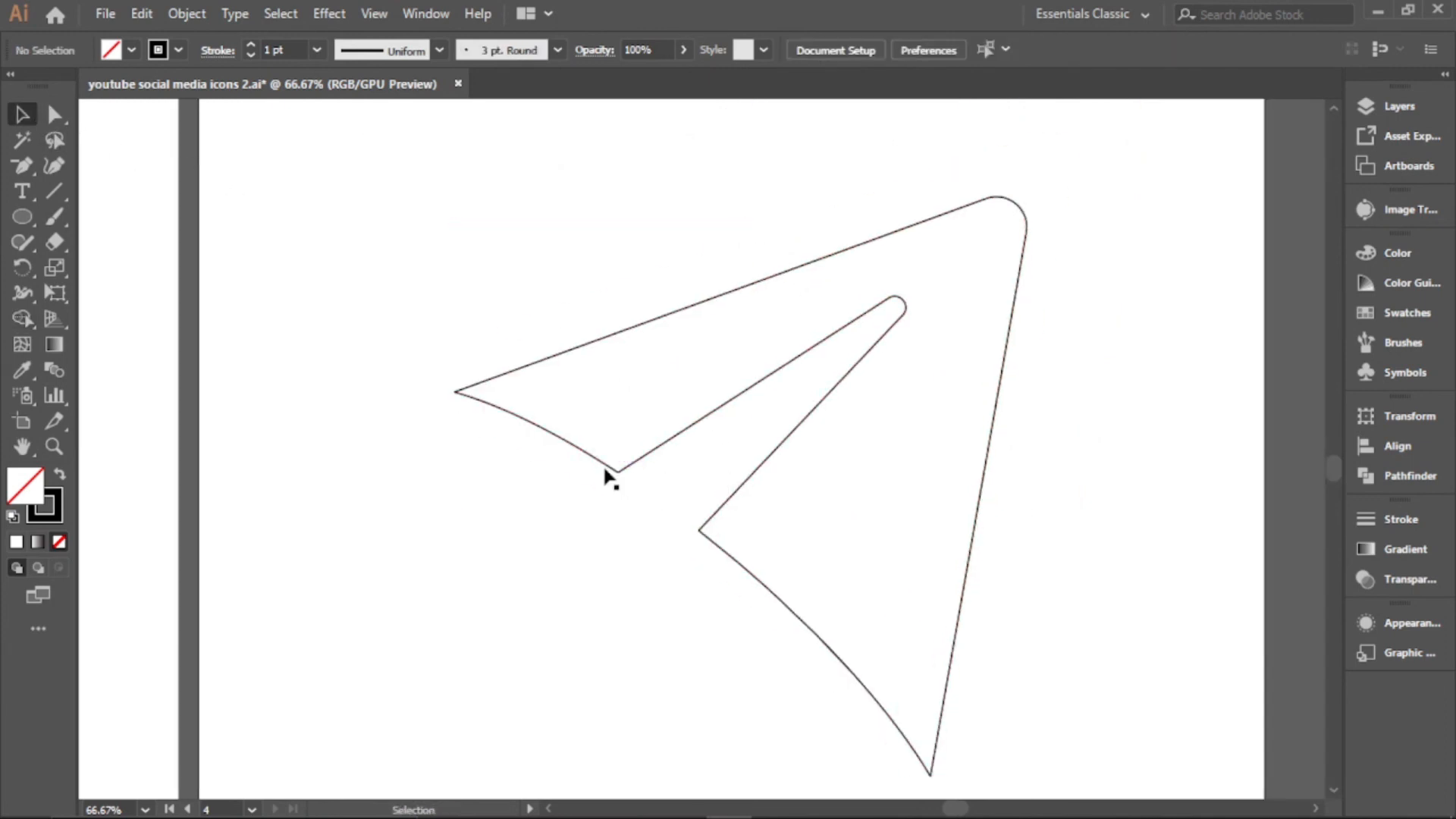
pyautogui.click(605, 470)
pyautogui.scroll(2, 638, 478)
pyautogui.press('a')
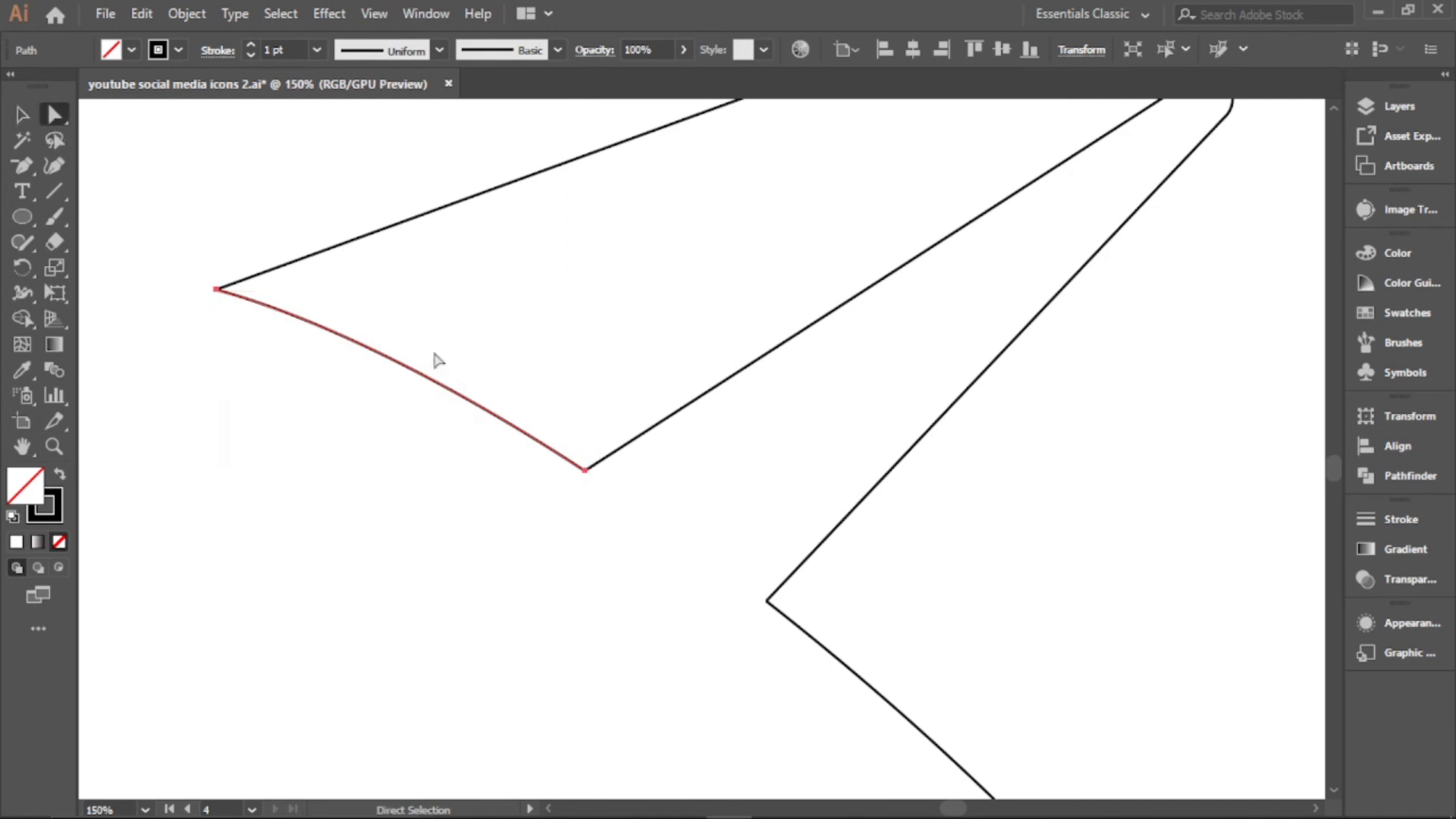
pyautogui.moveTo(599, 486); pyautogui.dragTo(622, 565)
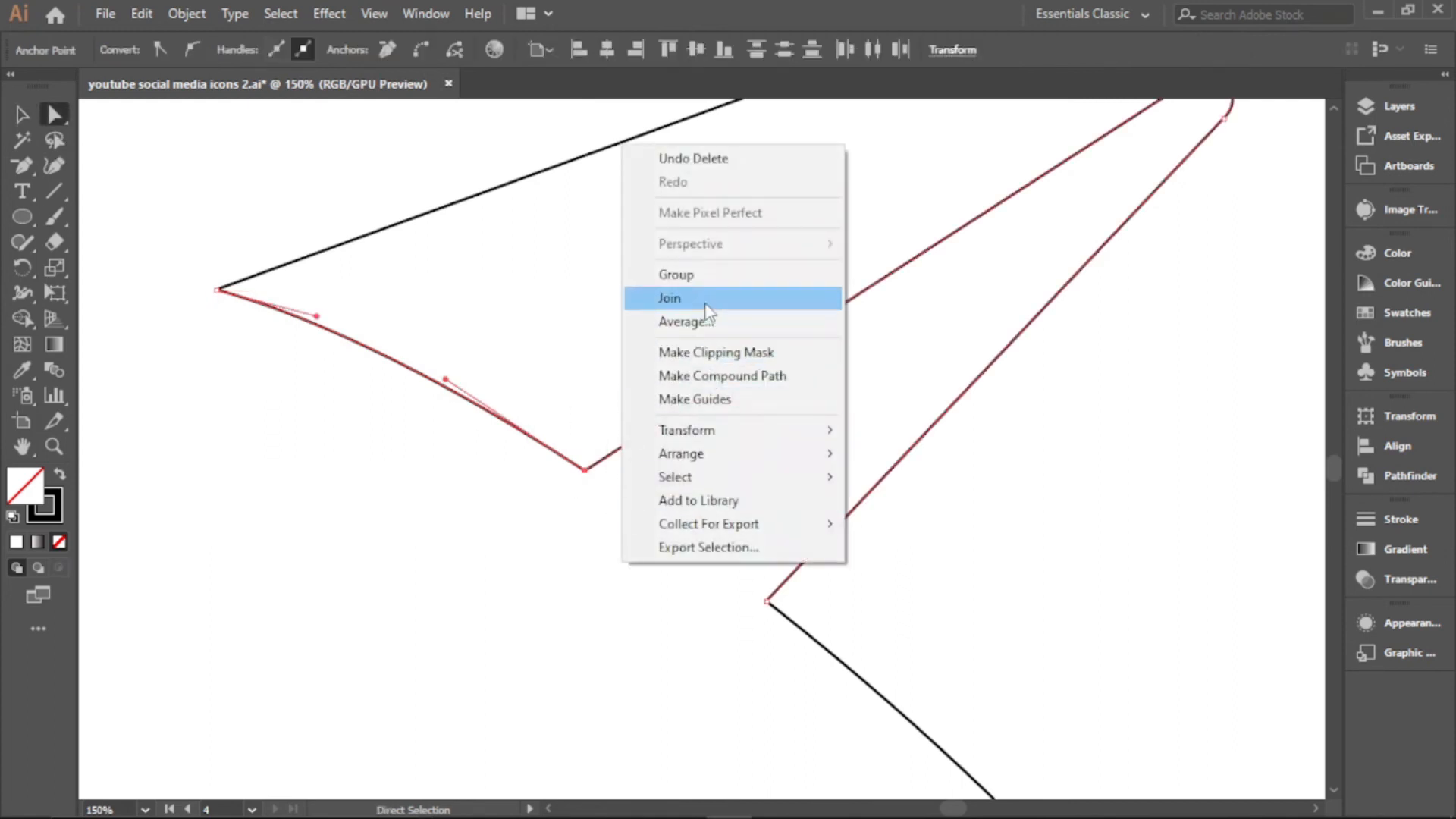
pyautogui.click(670, 298)
pyautogui.moveTo(178, 230); pyautogui.dragTo(248, 329)
pyautogui.rightClick(235, 390)
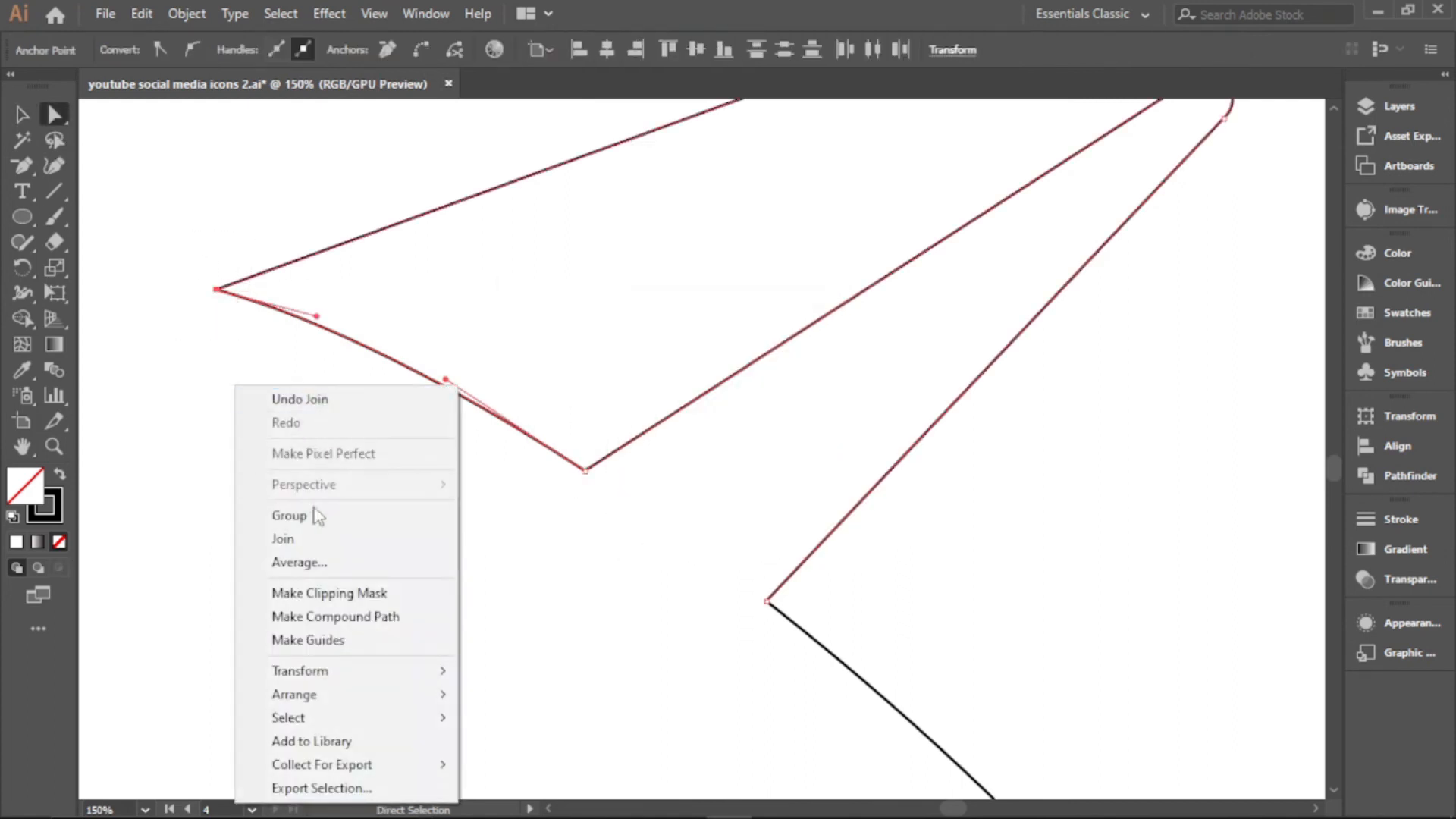
pyautogui.click(374, 539)
# Join the open endpoints at the inner corner and bottom tip of the plane's right wing
pyautogui.scroll(-3, 462, 464)
pyautogui.scroll(-1, 591, 558)
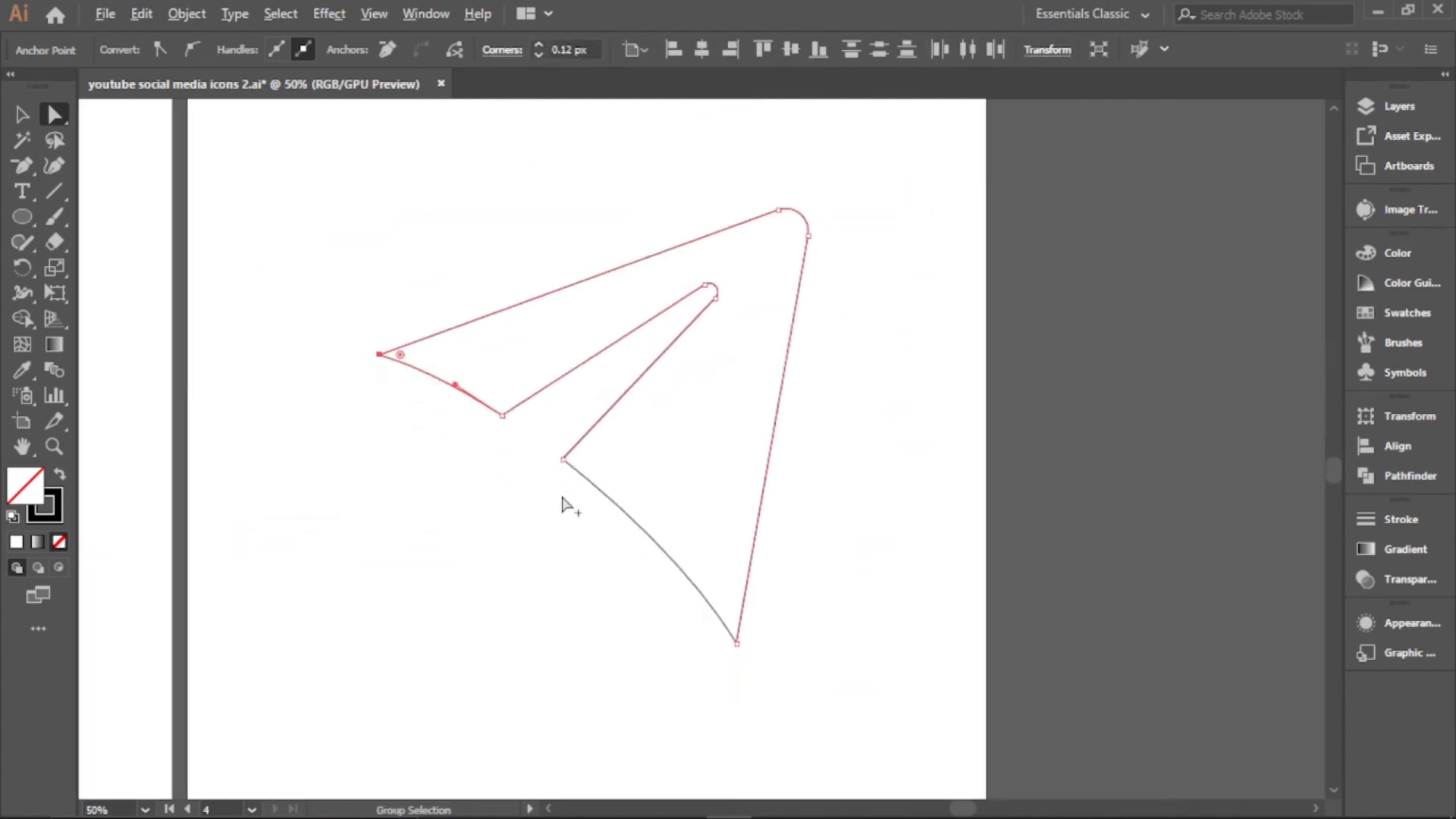
pyautogui.keyDown('alt'); pyautogui.scroll(2, 566, 503); pyautogui.keyUp('alt')
pyautogui.rightClick(545, 552)
pyautogui.click(630, 288)
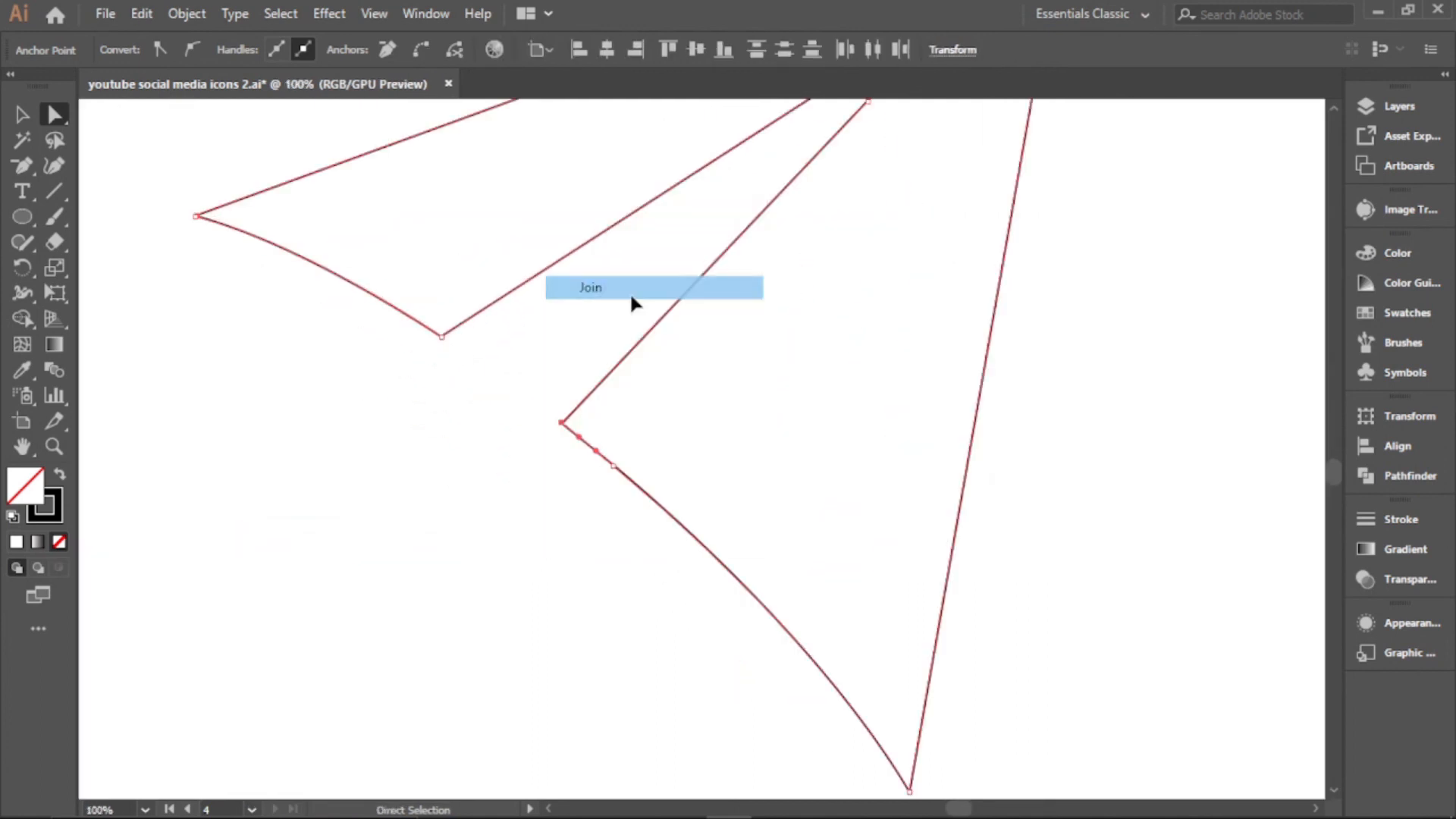
pyautogui.scroll(-3, 709, 465)
pyautogui.rightClick(898, 711)
pyautogui.click(994, 434)
pyautogui.keyDown('alt'); pyautogui.scroll(-3, 969, 567); pyautogui.keyUp('alt')
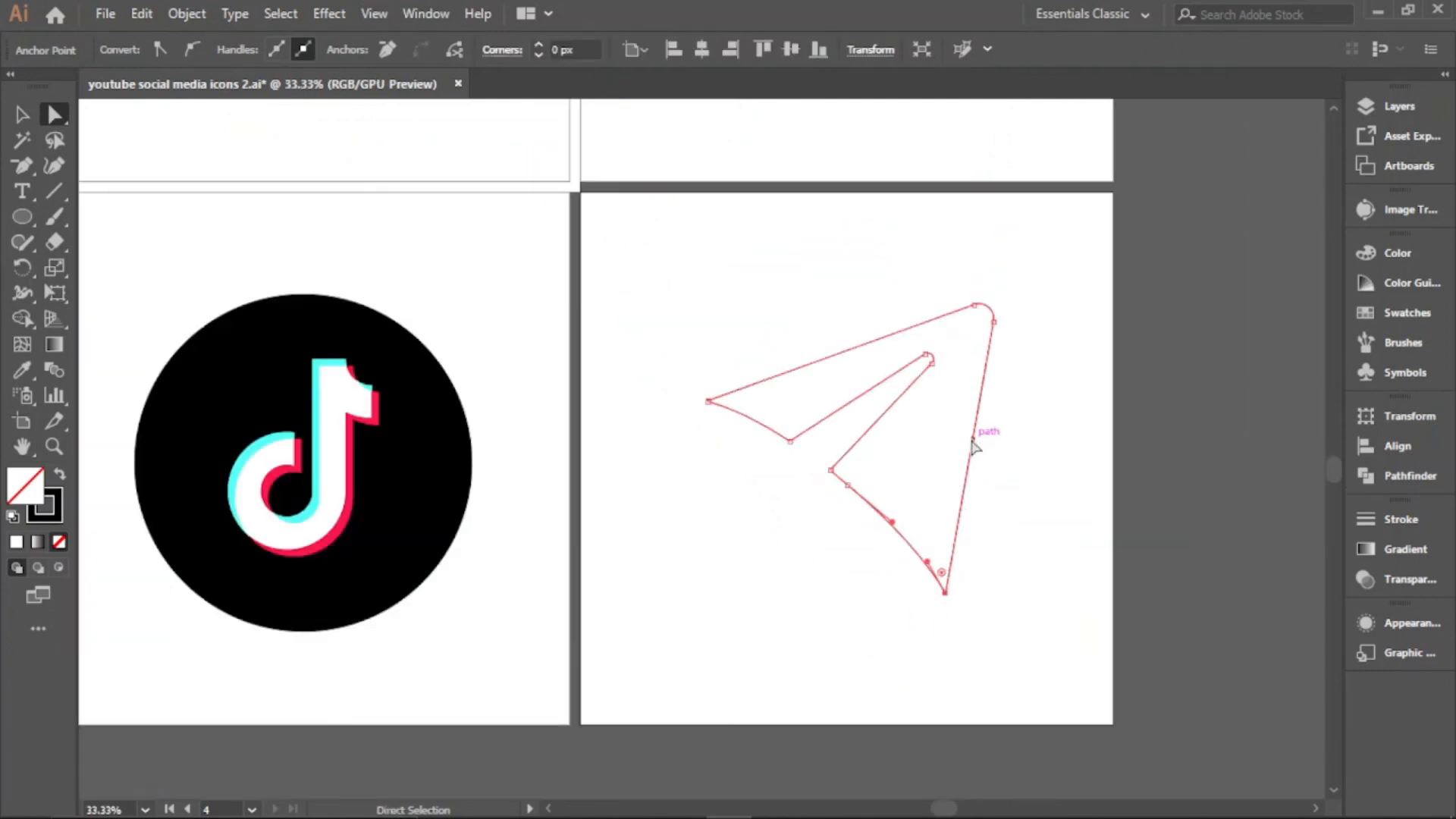
pyautogui.scroll(1, 1026, 426)
pyautogui.click(935, 451)
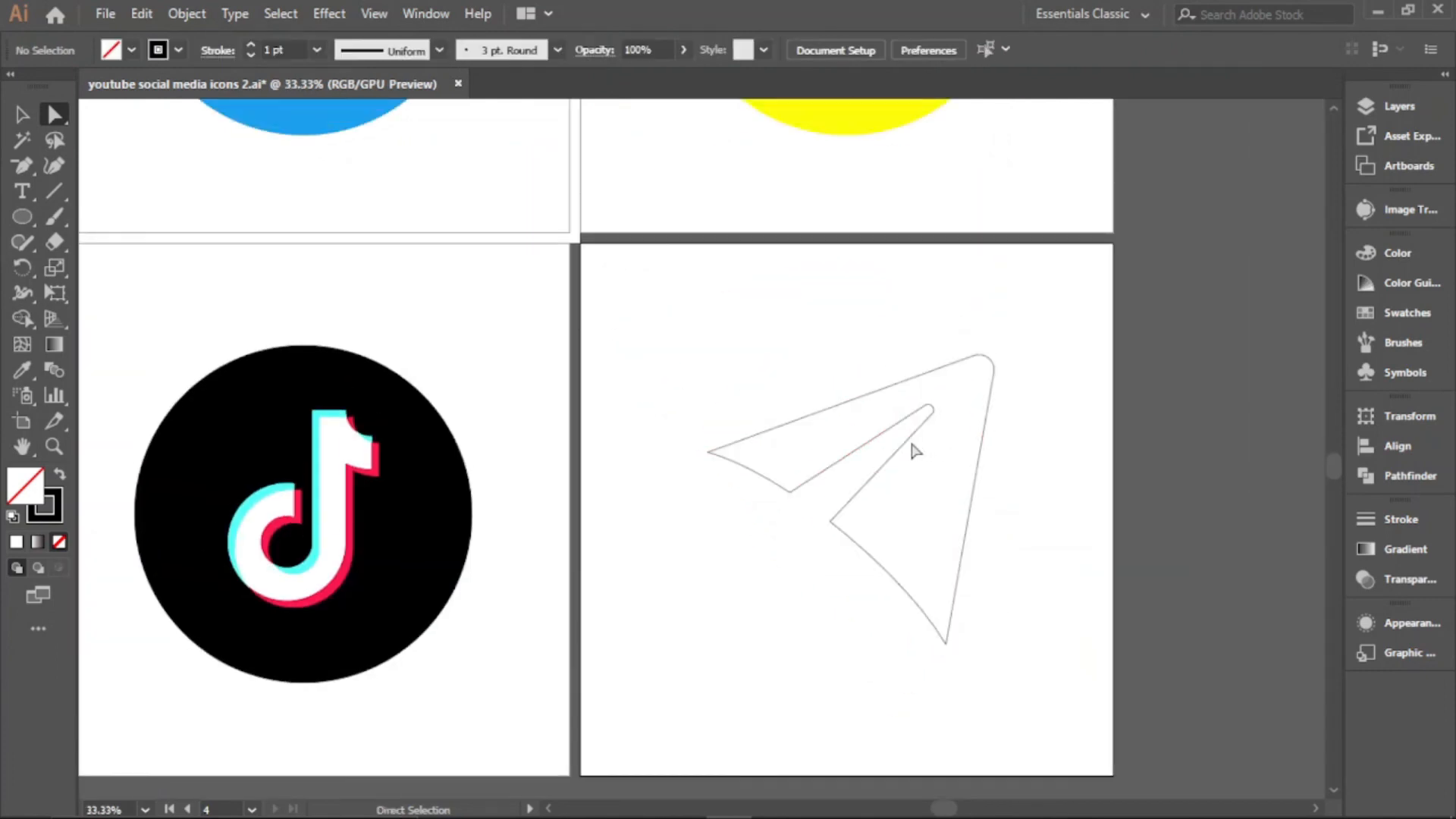
pyautogui.moveTo(882, 397); pyautogui.dragTo(734, 322)
pyautogui.hotkey('ctrl', 'z')
pyautogui.press('v')
# Reshape the rear edge of the plane's right wing by adjusting its anchor handles so the deep curve becomes nearly straight
pyautogui.keyDown('alt'); pyautogui.scroll(2, 1009, 591); pyautogui.keyUp('alt')
pyautogui.scroll(-1, 987, 567)
pyautogui.click(988, 567)
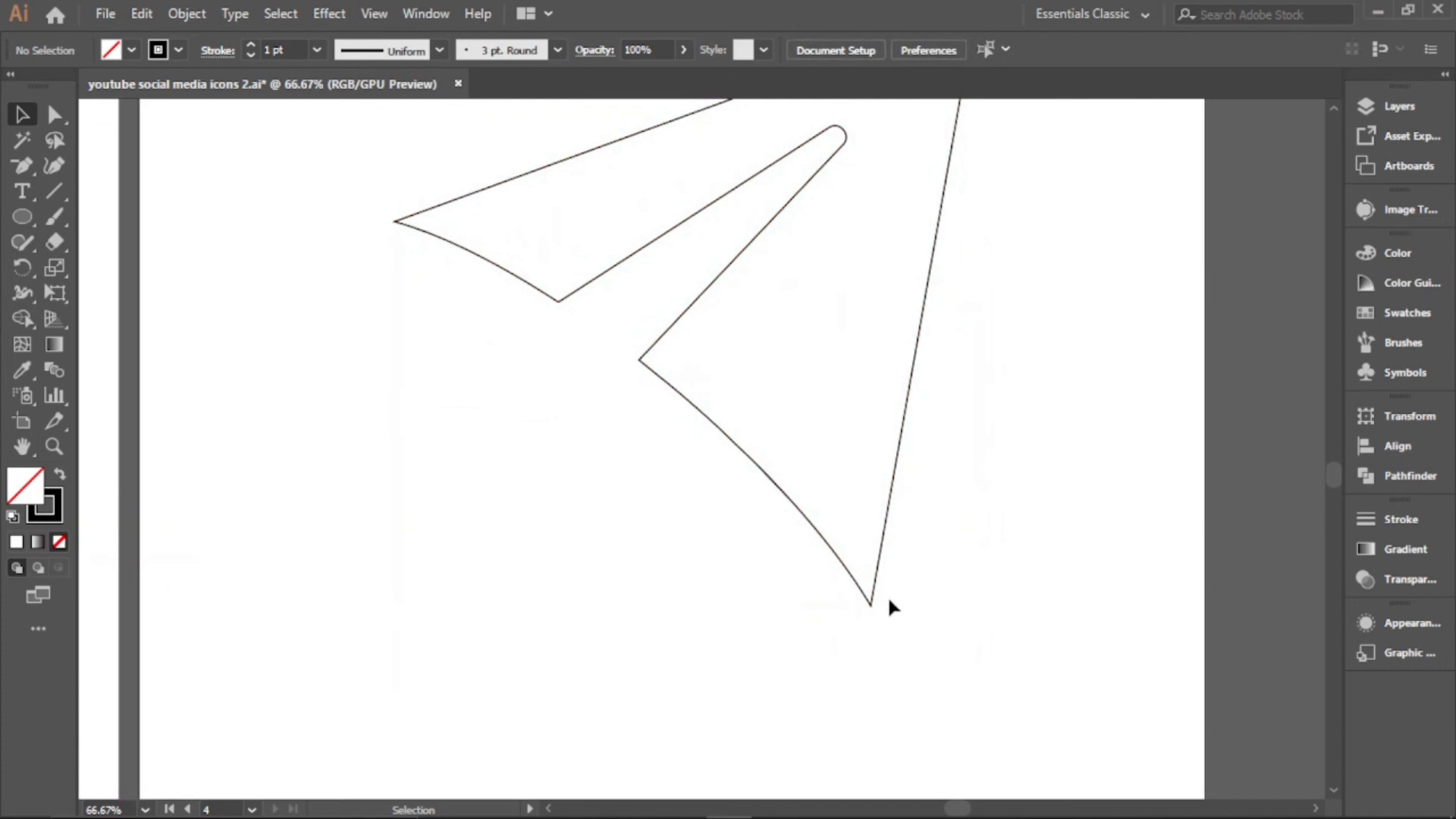
pyautogui.click(54, 113)
pyautogui.click(870, 605)
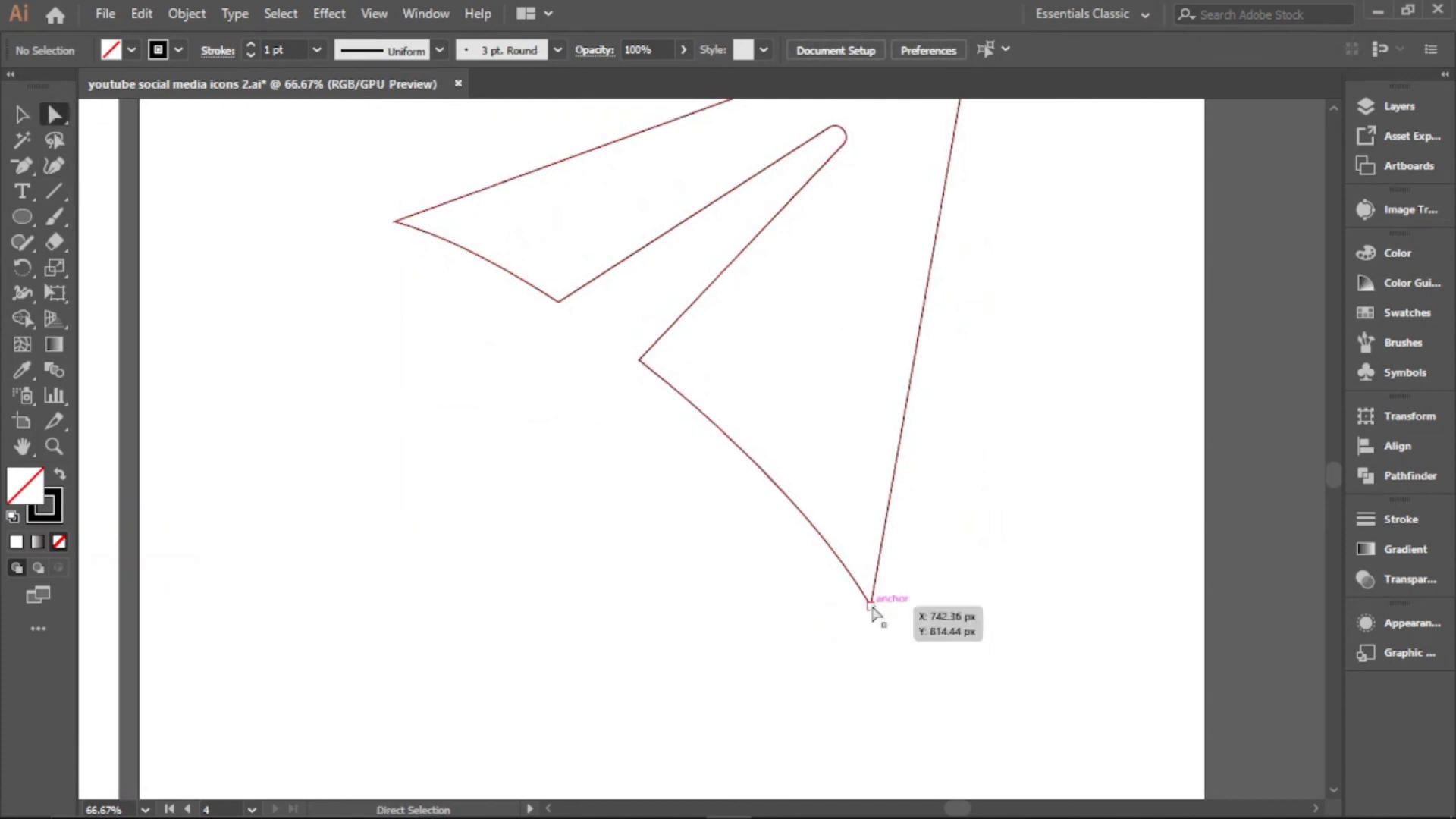
pyautogui.press('alt')
pyautogui.moveTo(837, 547); pyautogui.dragTo(804, 551)
pyautogui.moveTo(764, 463)
pyautogui.mouseDown()
pyautogui.moveTo(736, 468)
pyautogui.moveTo(745, 476)
pyautogui.mouseUp()
pyautogui.scroll(1, 694, 406)
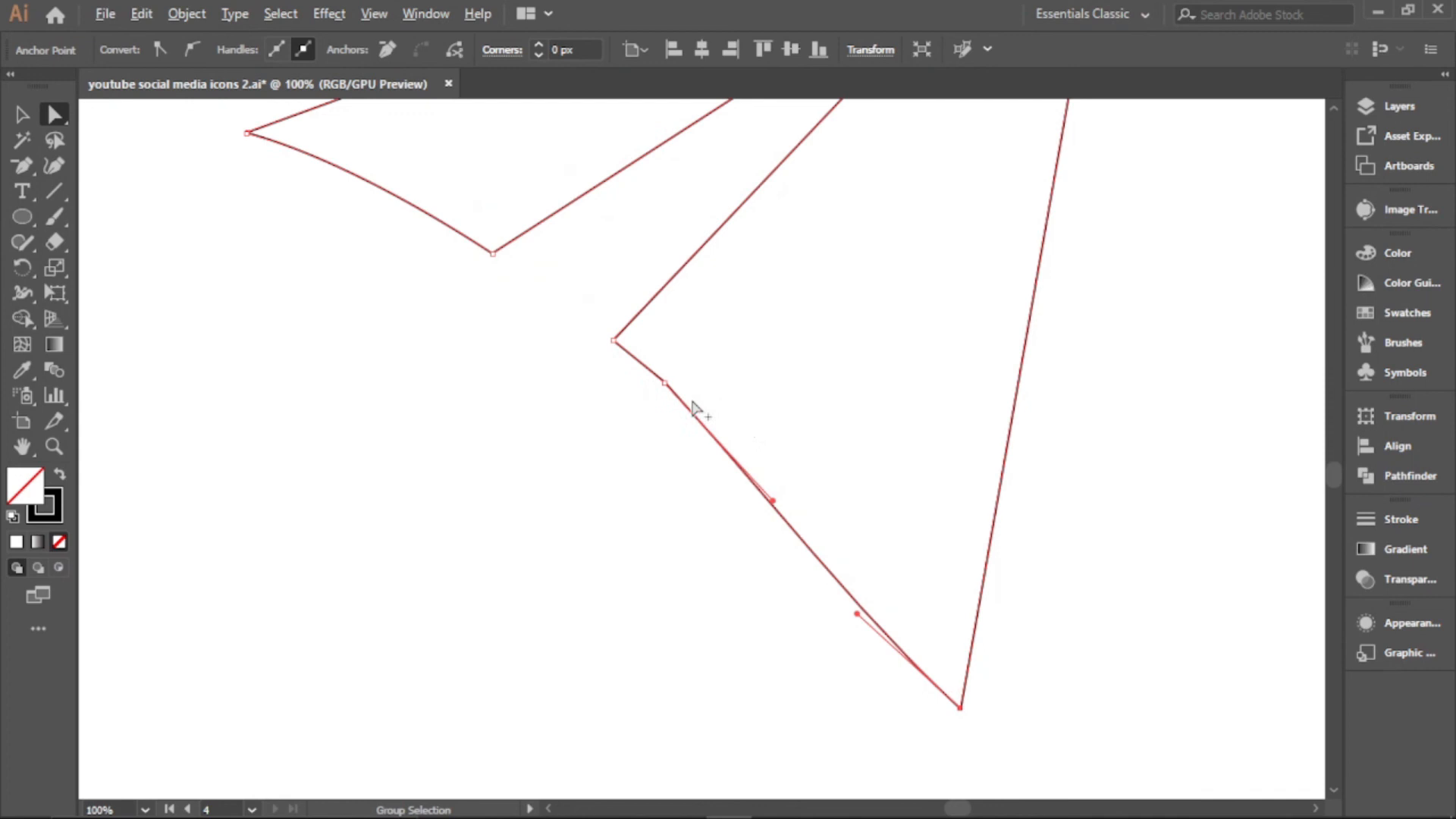
pyautogui.scroll(-1, 765, 431)
pyautogui.click(699, 402)
pyautogui.moveTo(682, 412); pyautogui.dragTo(451, 653)
pyautogui.scroll(-1, 895, 499)
pyautogui.moveTo(664, 580); pyautogui.dragTo(436, 678)
pyautogui.click(806, 527)
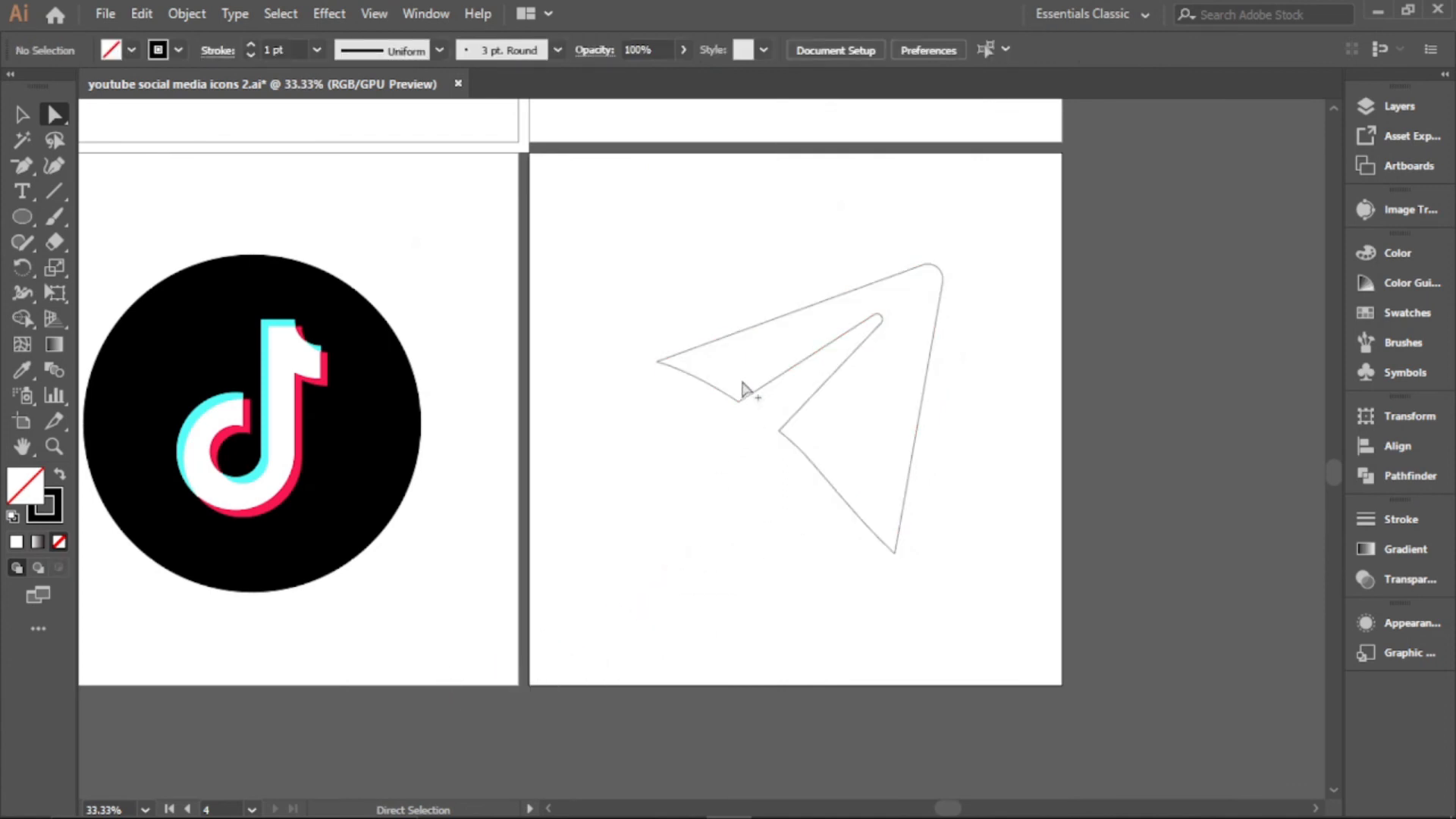
# Adjust the anchor handles on the left wing's rear edge so the edge bows slightly outward
pyautogui.scroll(1, 743, 391)
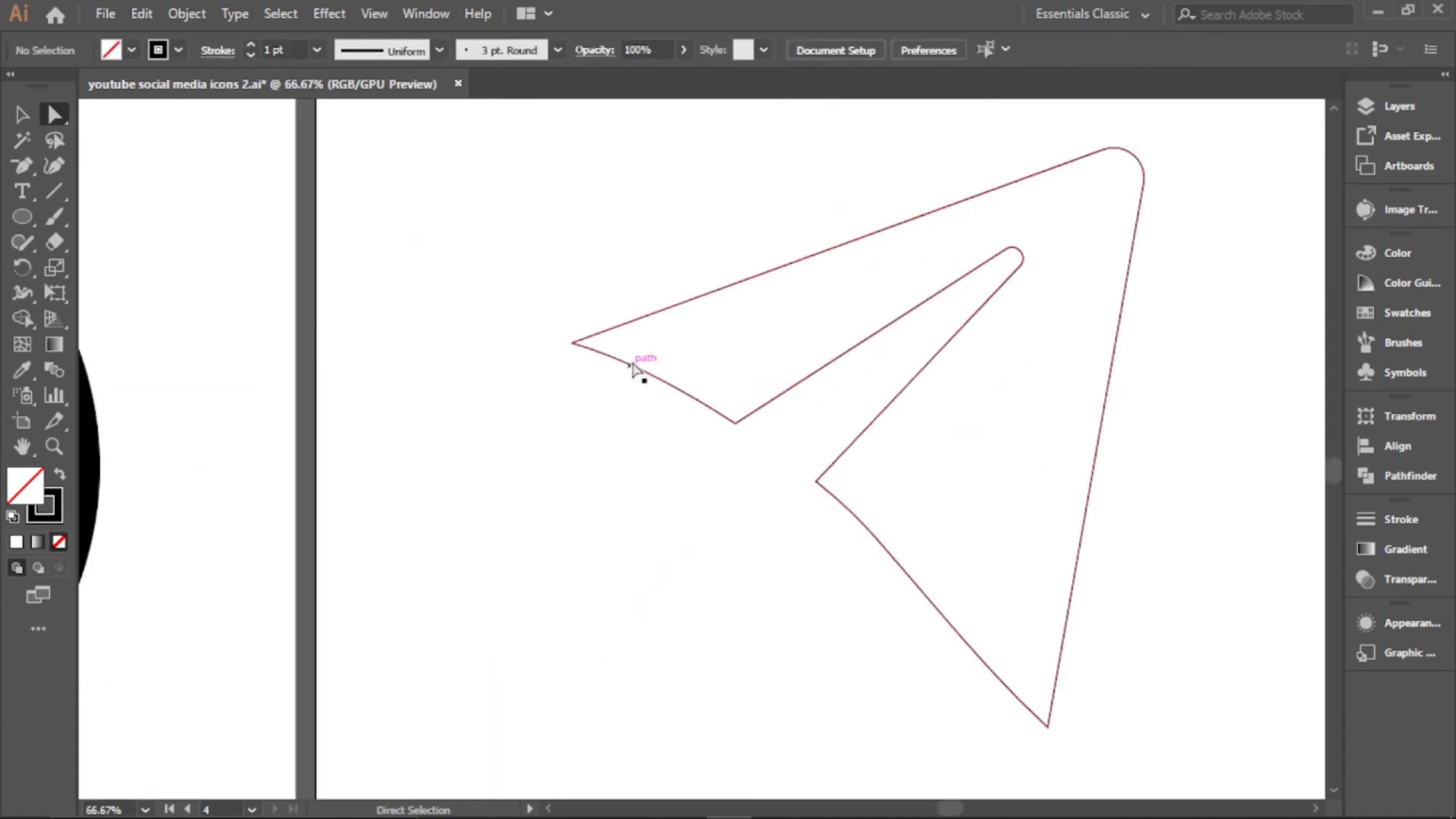
pyautogui.click(575, 345)
pyautogui.click(737, 422)
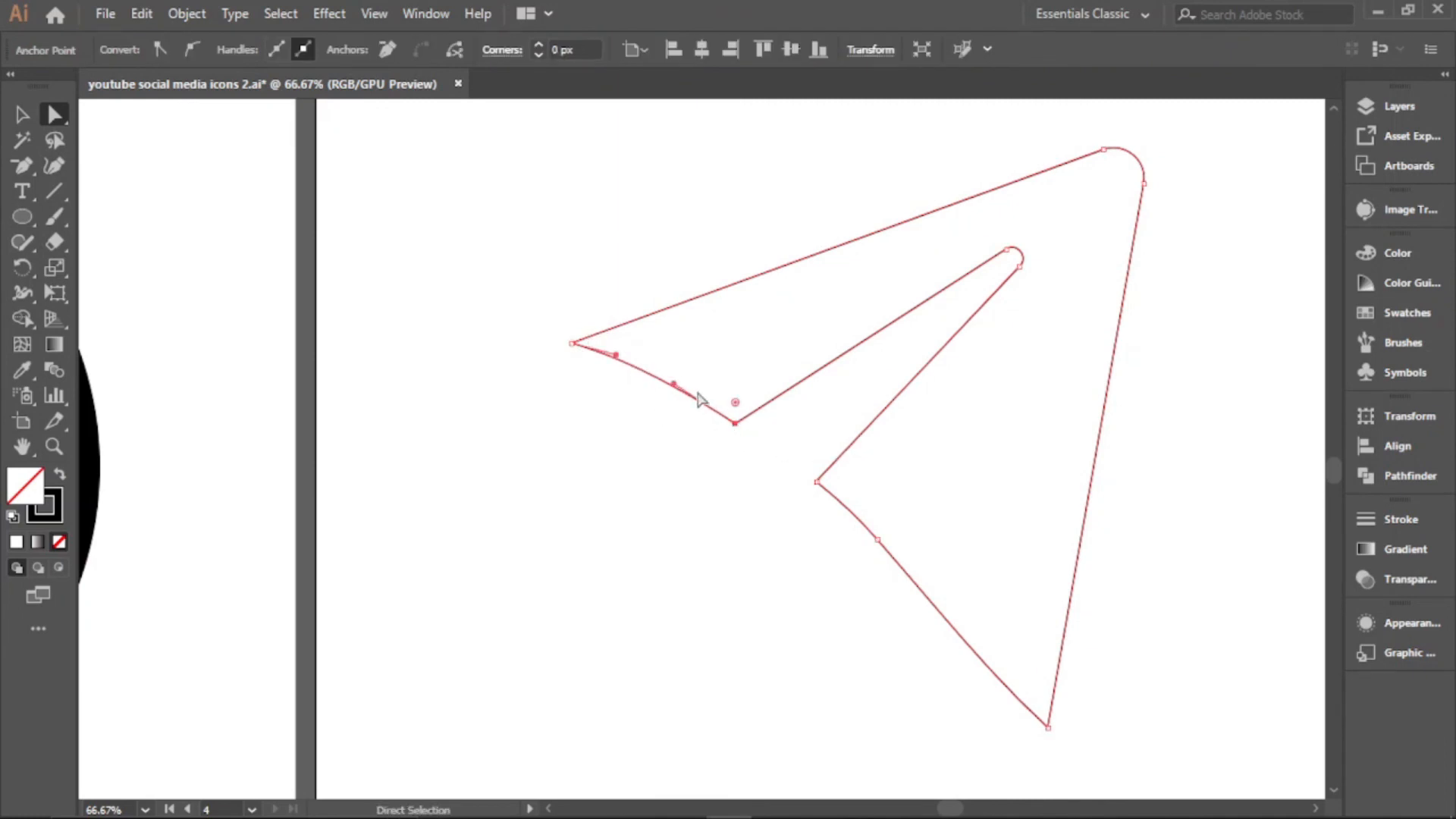
pyautogui.moveTo(668, 384); pyautogui.dragTo(614, 368)
pyautogui.scroll(-3, 775, 421)
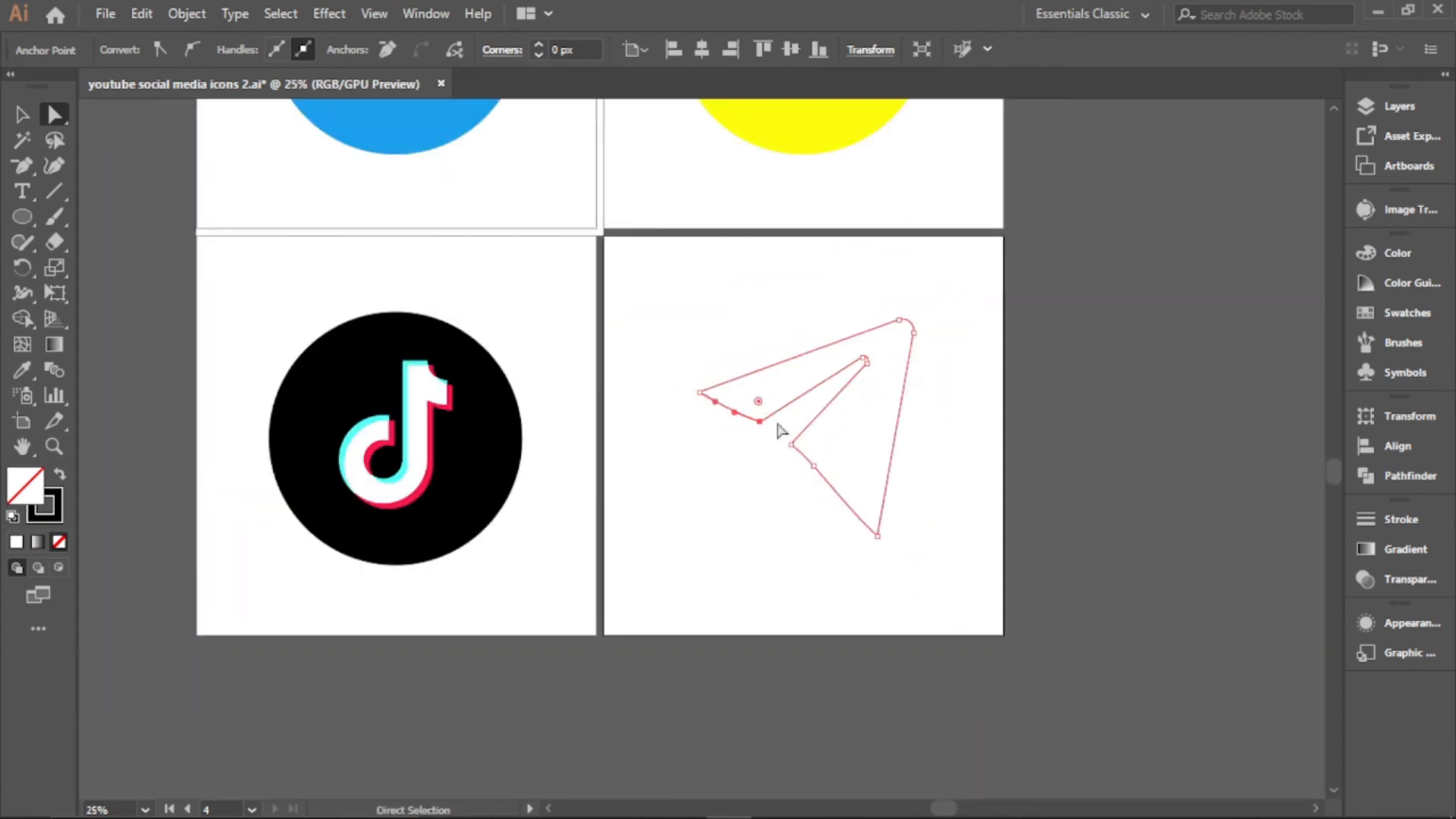
pyautogui.click(765, 455)
# Round the outer tip of the plane's left wing to a radius of about 15 px
pyautogui.scroll(1, 778, 433)
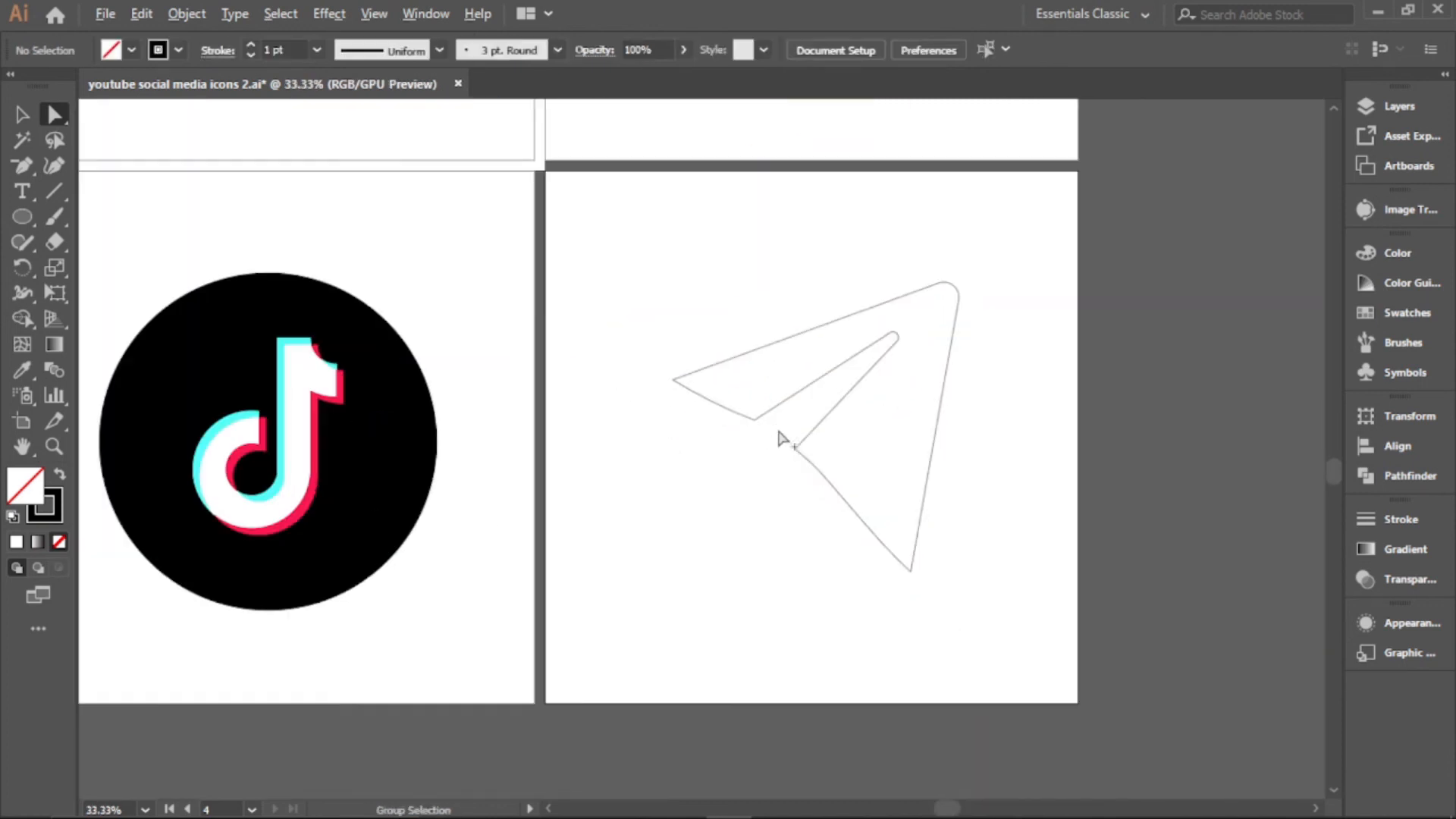
pyautogui.scroll(3, 740, 440)
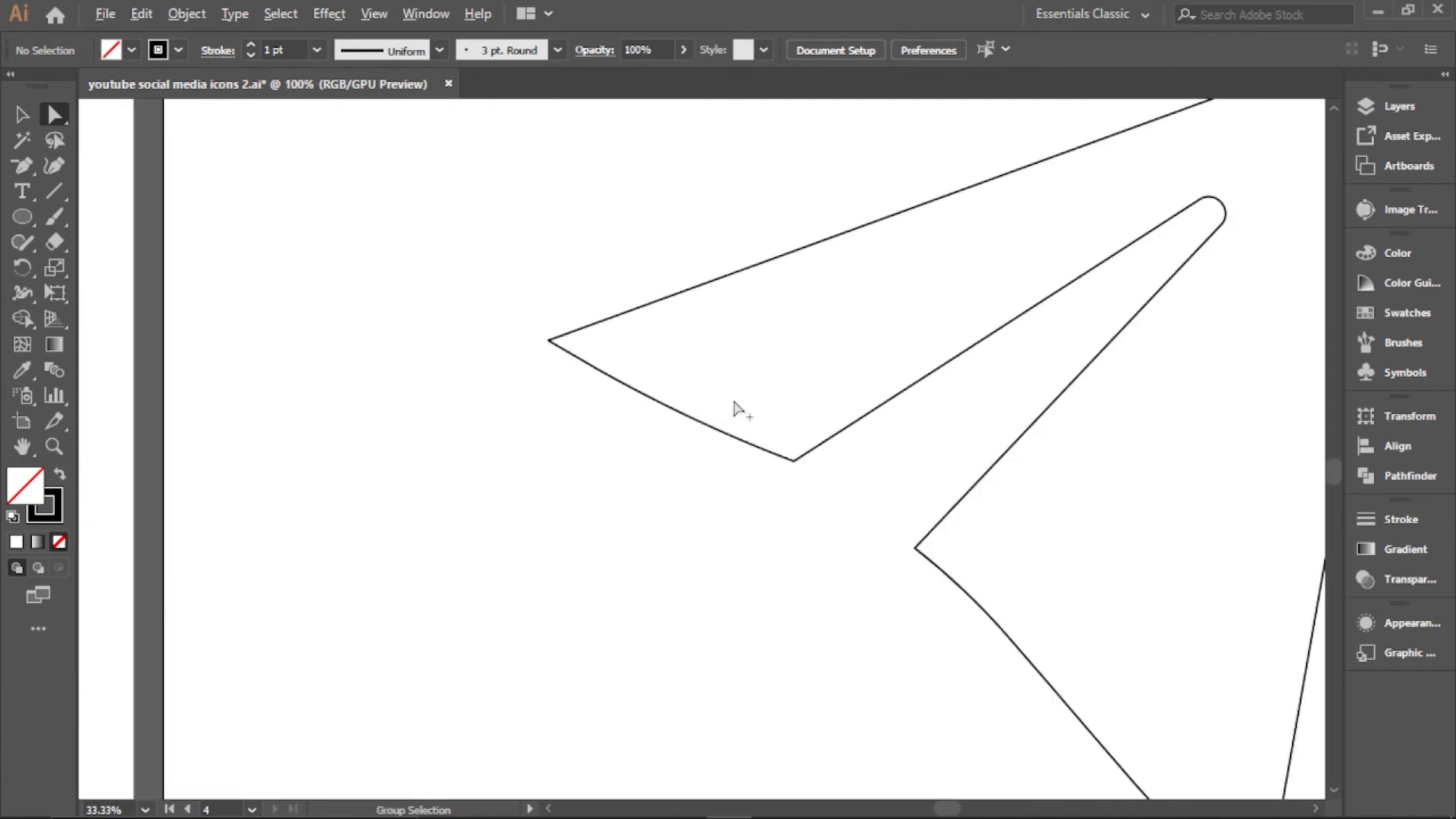
pyautogui.click(550, 340)
pyautogui.moveTo(570, 346); pyautogui.dragTo(623, 346)
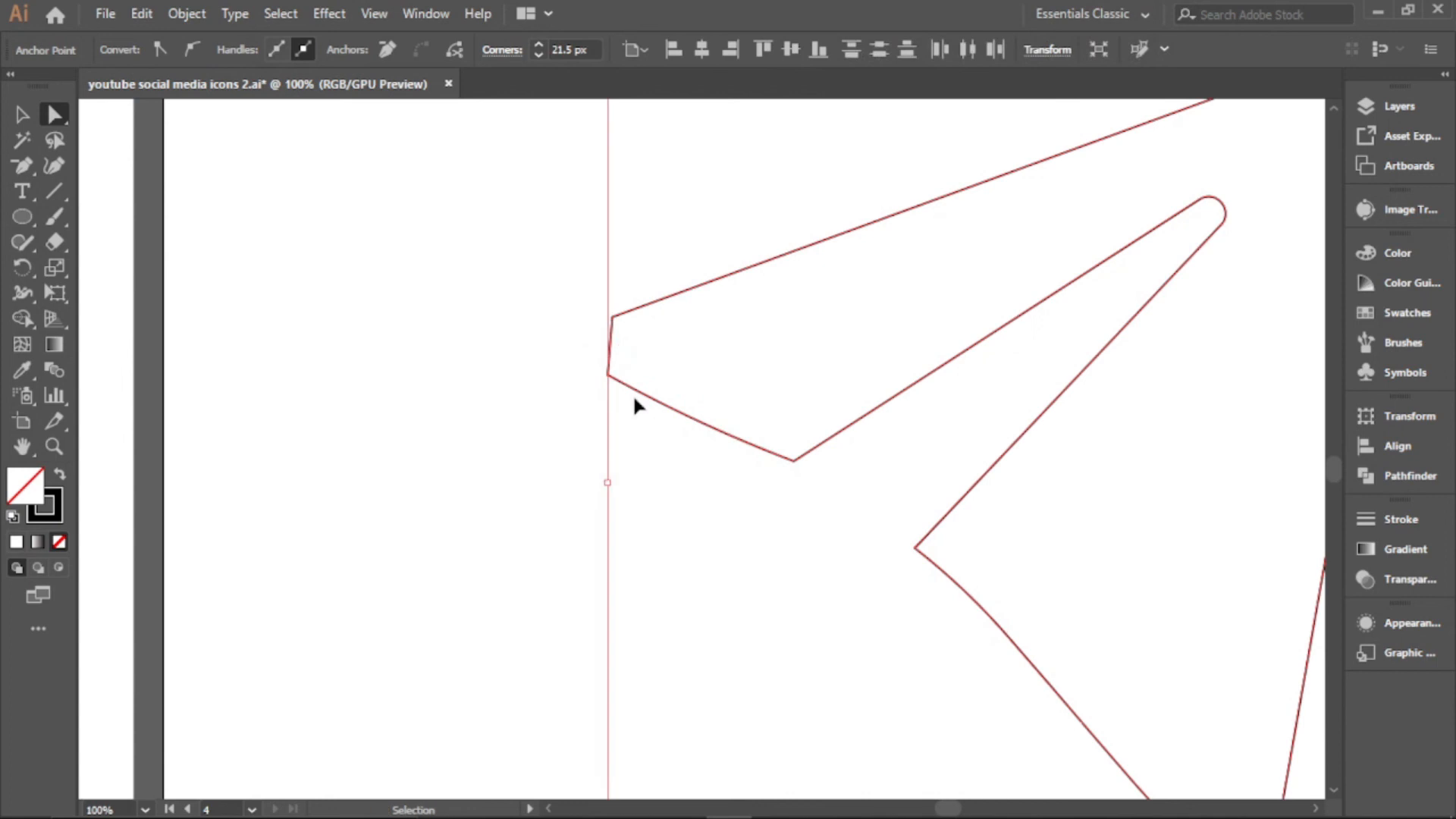
pyautogui.hotkey('ctrl', 'z')
pyautogui.scroll(2, 581, 343)
pyautogui.moveTo(554, 345); pyautogui.dragTo(624, 350)
pyautogui.scroll(-2, 625, 351)
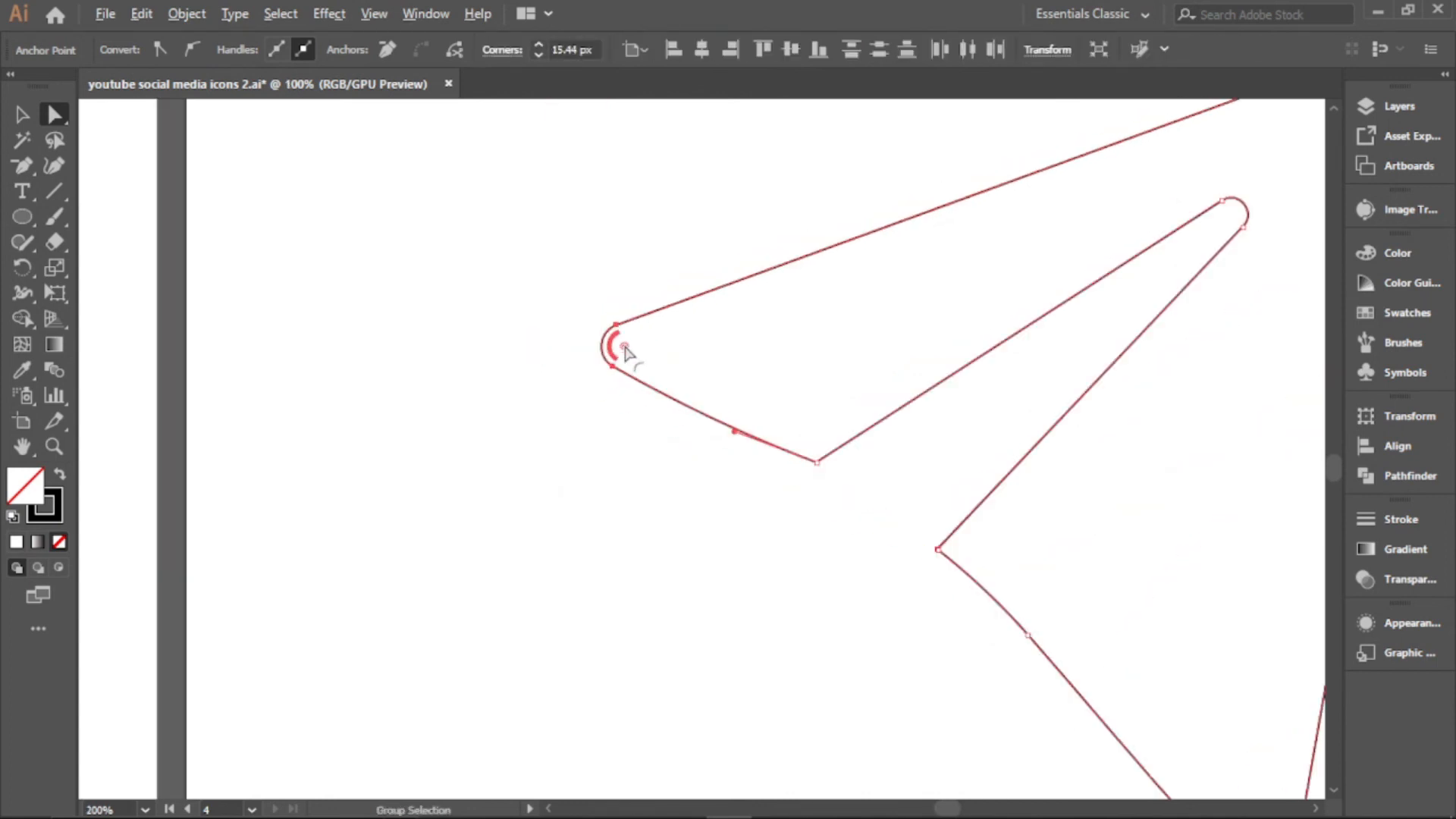
# Round the inner rear corner of the plane's left wing to a radius of about 36 px
pyautogui.scroll(2, 854, 481)
pyautogui.click(781, 454)
pyautogui.moveTo(780, 434); pyautogui.dragTo(796, 343)
pyautogui.scroll(-4, 690, 478)
pyautogui.scroll(-2, 740, 536)
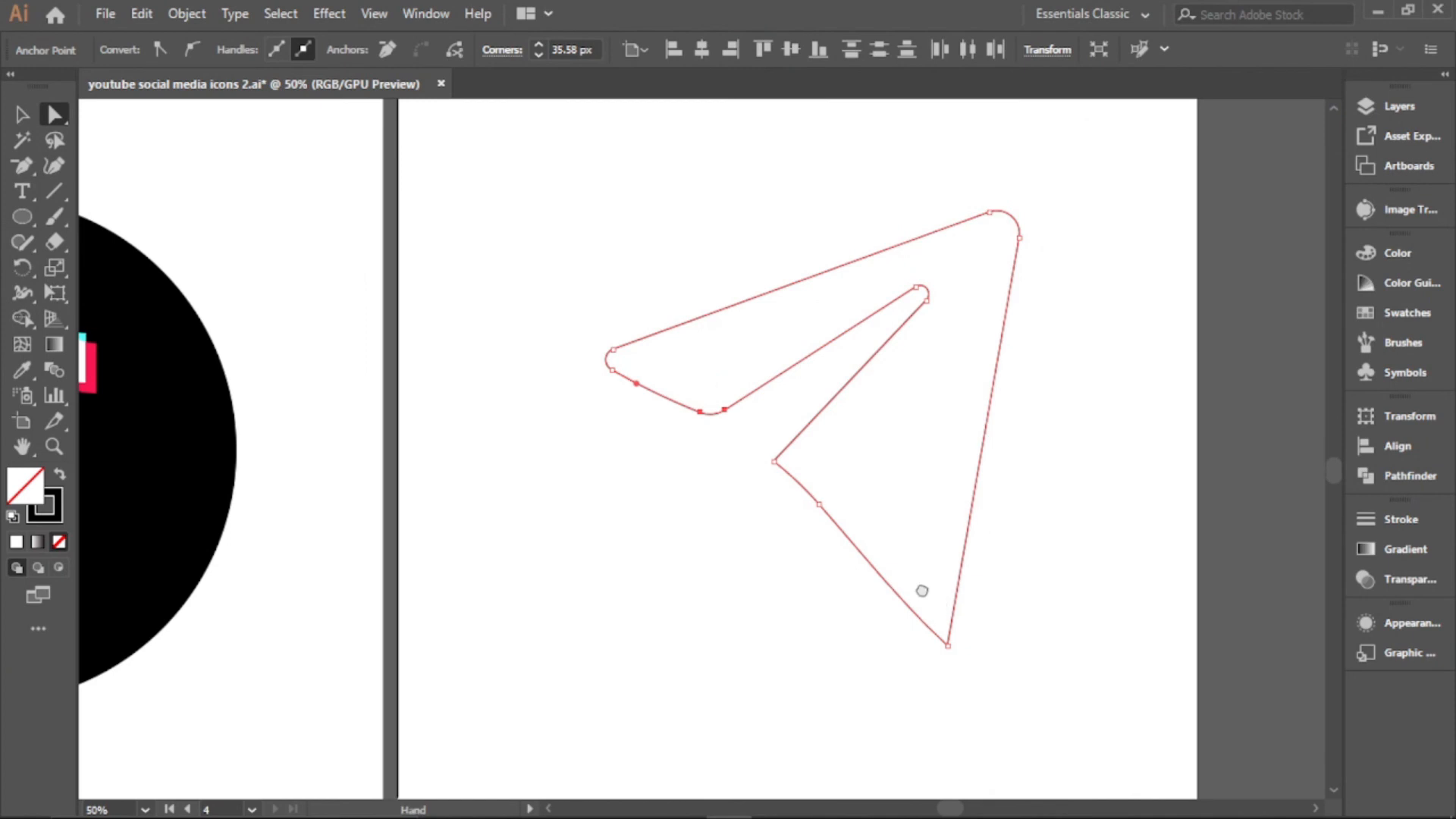
# Remove the extra anchor point at the right wing's inner corner with the Delete Anchor Point tool
pyautogui.scroll(2, 921, 590)
pyautogui.scroll(2, 675, 364)
pyautogui.click(542, 315)
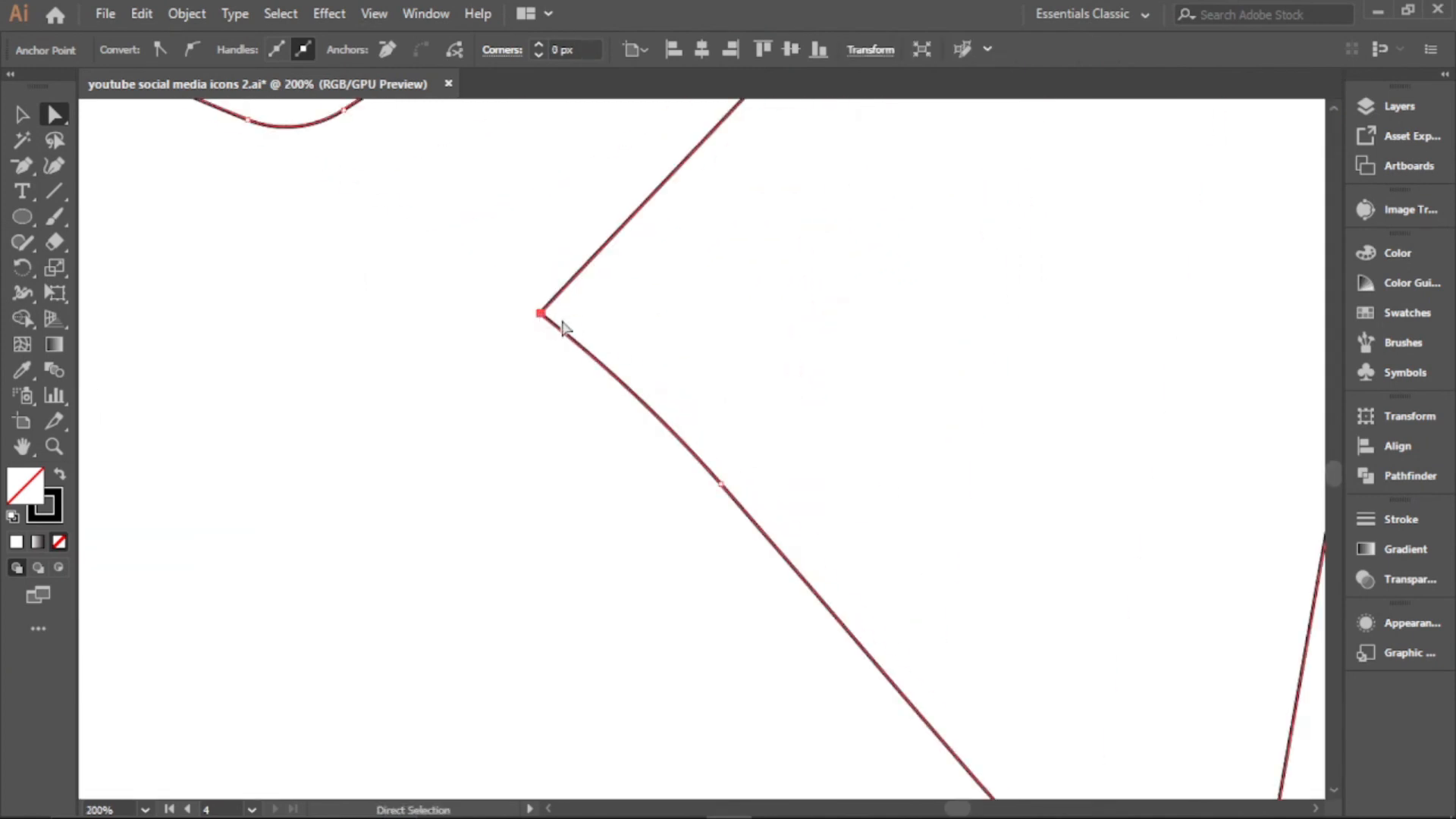
pyautogui.scroll(-2, 564, 324)
pyautogui.click(23, 166)
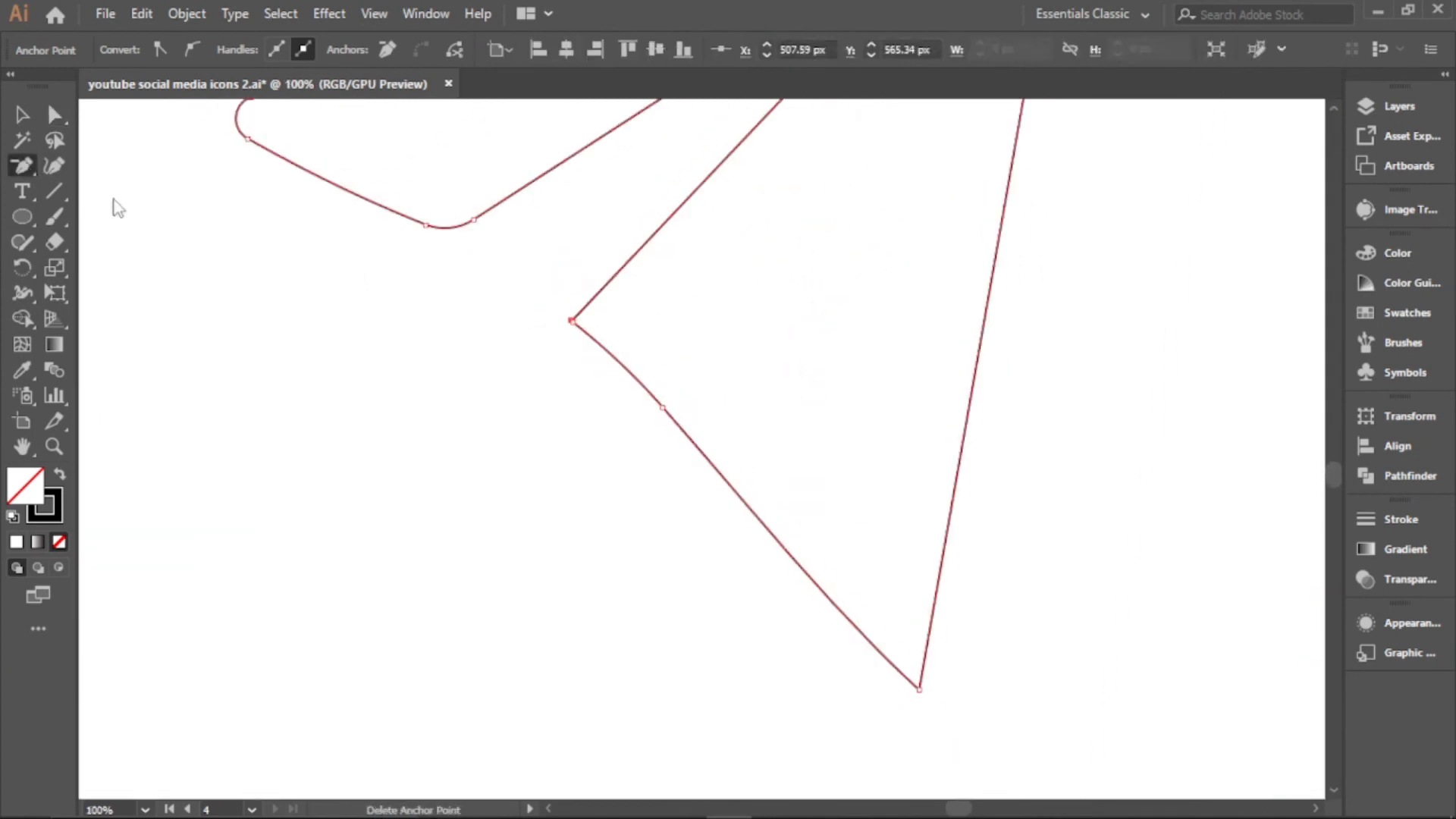
pyautogui.scroll(3, 572, 322)
pyautogui.click(574, 326)
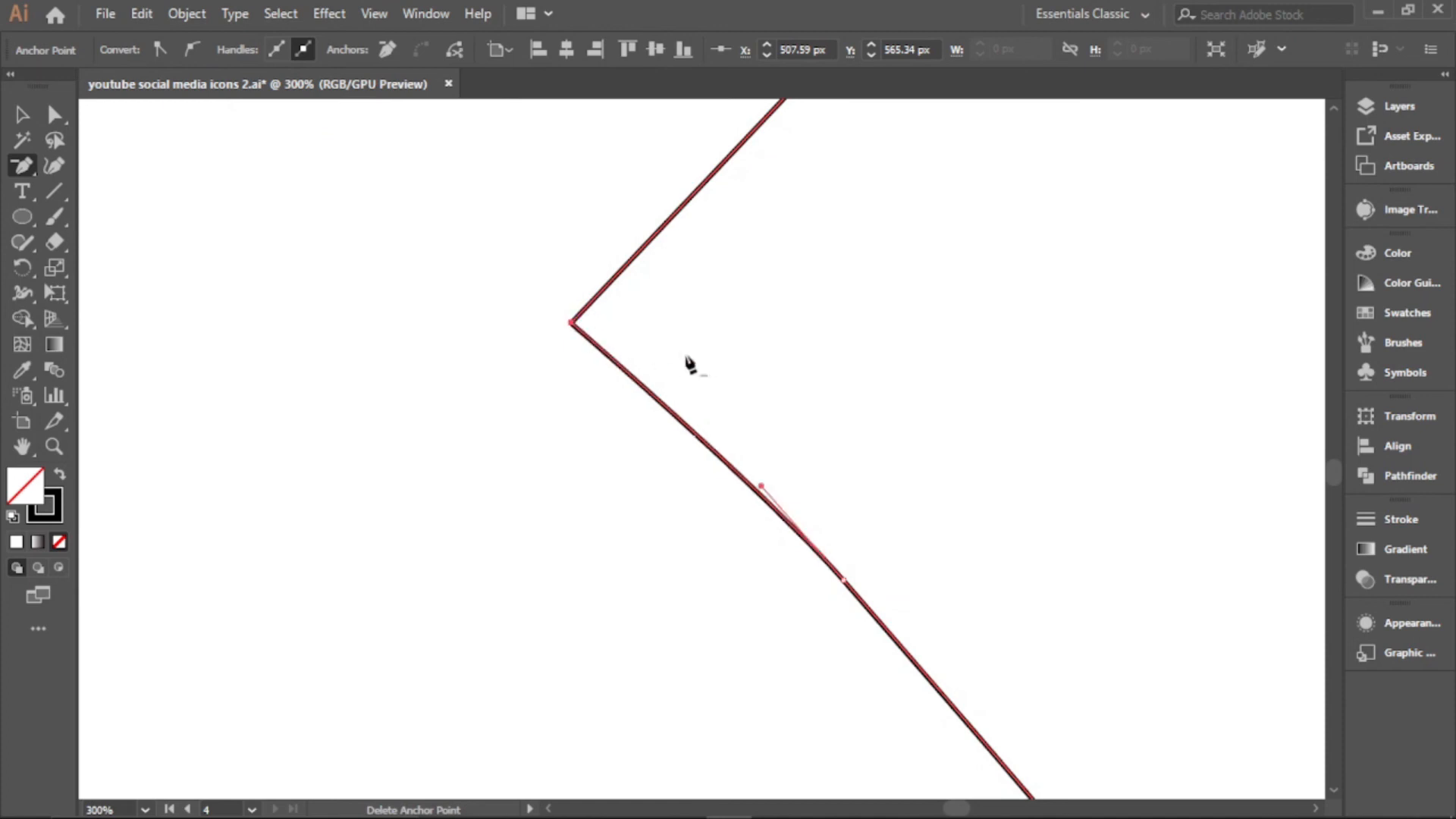
# Round the right wing's inner corner to a radius of about 34 px
pyautogui.scroll(-2, 687, 363)
pyautogui.click(54, 114)
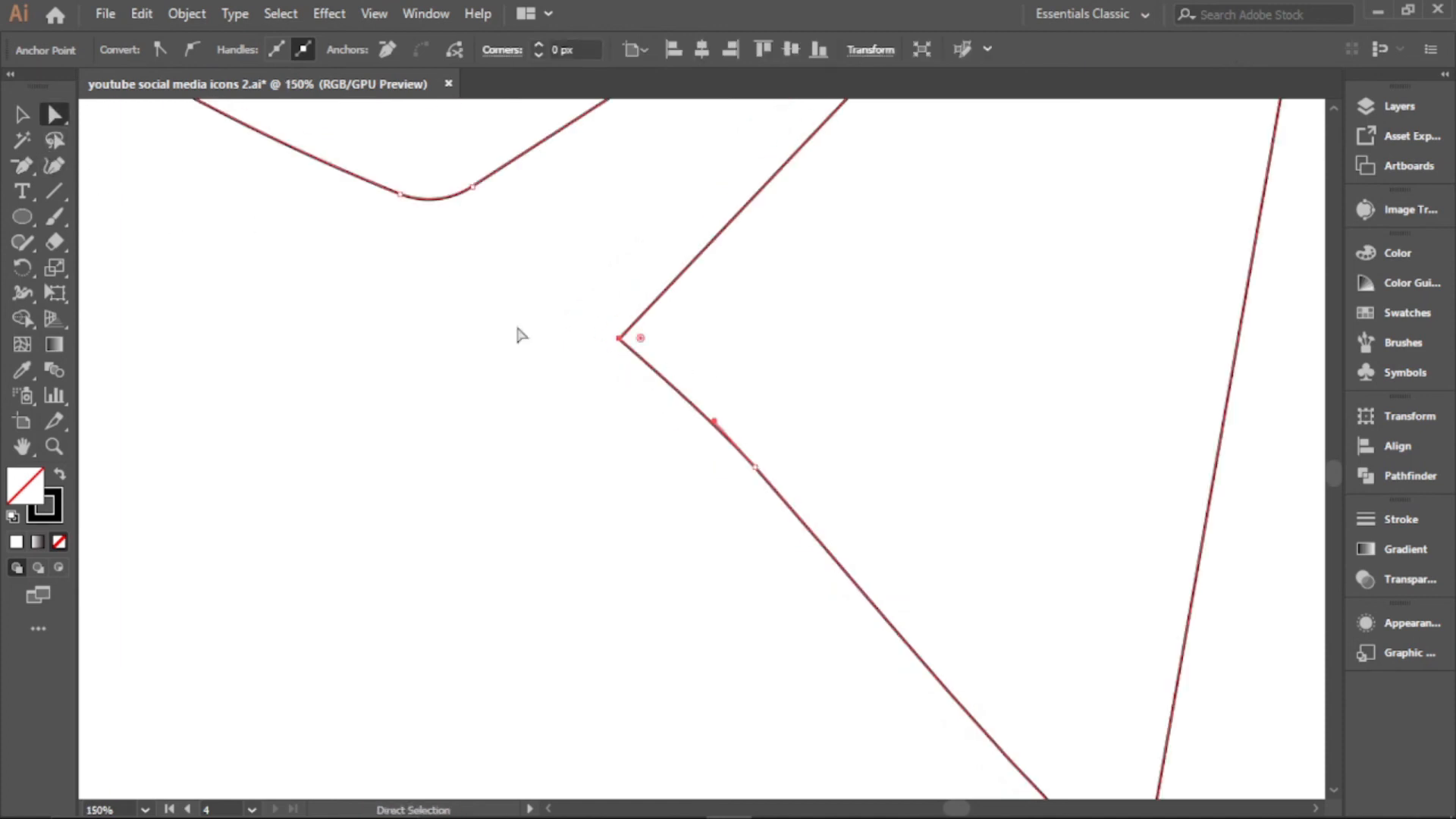
pyautogui.click(624, 336)
pyautogui.click(620, 339)
pyautogui.moveTo(641, 339); pyautogui.dragTo(728, 338)
pyautogui.scroll(-4, 728, 338)
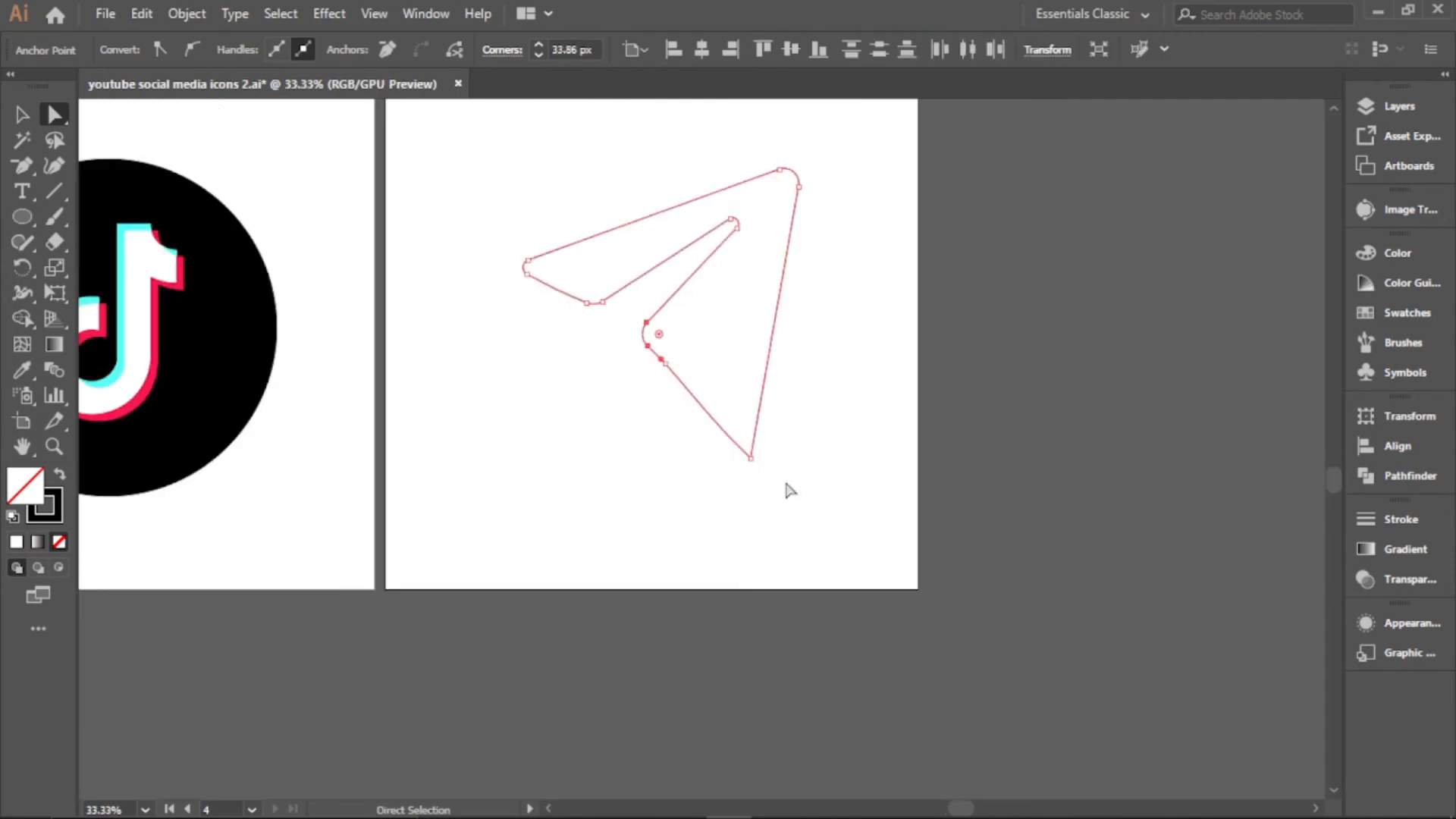
# Round the bottom tip of the plane's right wing to a radius of about 32 px
pyautogui.scroll(3, 762, 473)
pyautogui.click(726, 428)
pyautogui.moveTo(720, 412); pyautogui.dragTo(720, 334)
pyautogui.scroll(-5, 715, 445)
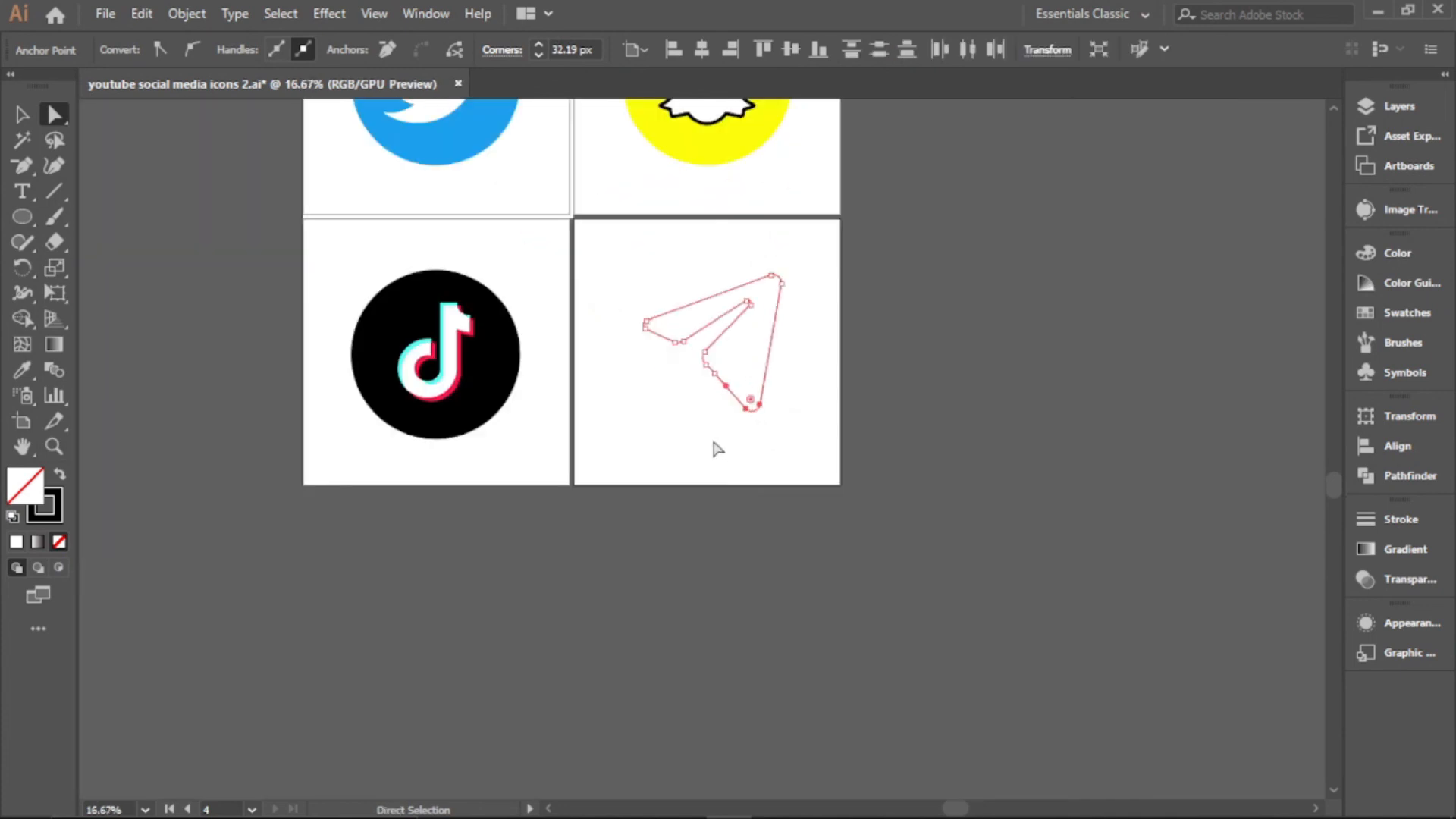
pyautogui.click(803, 367)
pyautogui.scroll(1, 806, 370)
pyautogui.scroll(-2, 806, 370)
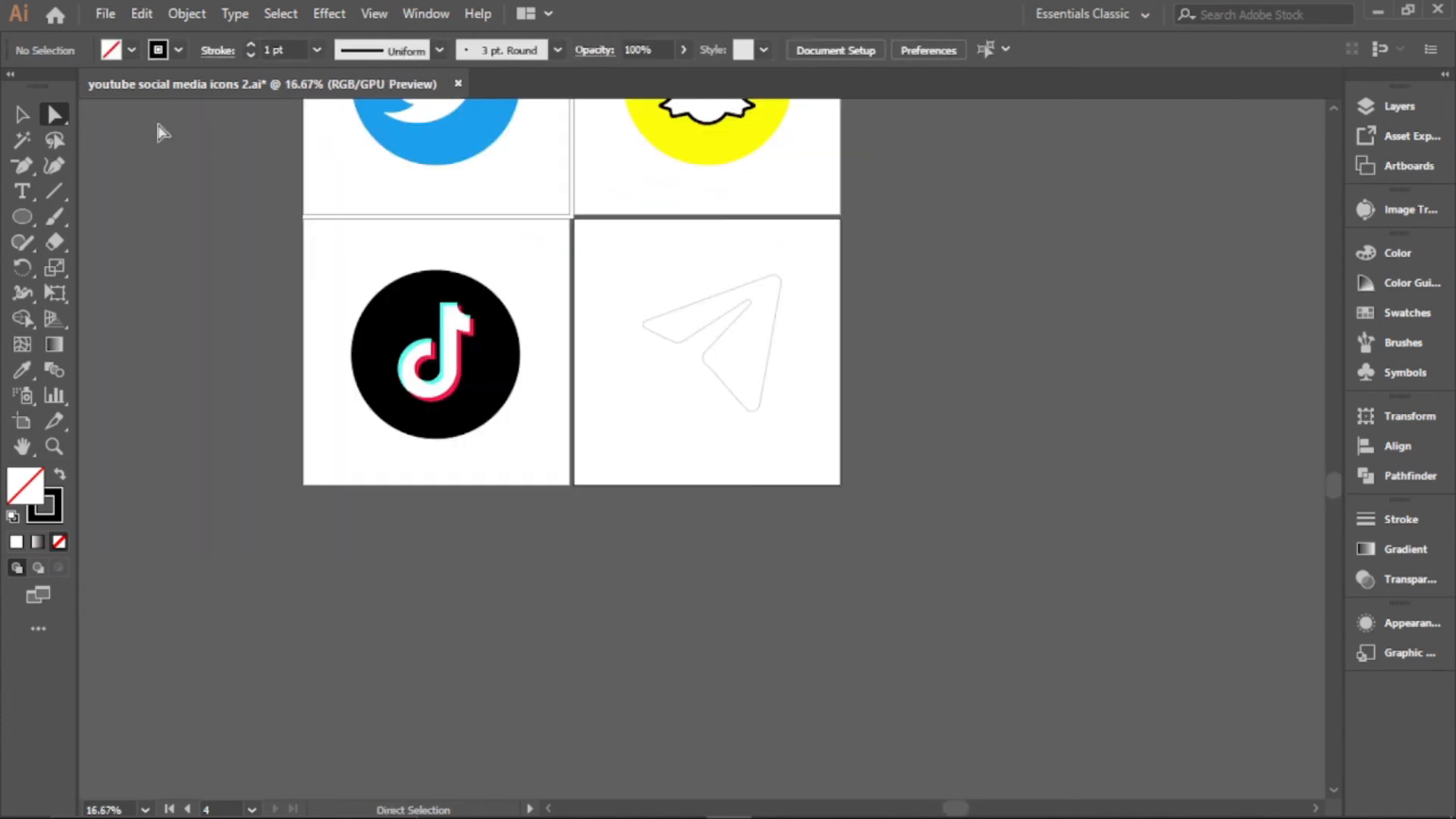
# Center the finished plane outline horizontally and vertically on its artboard
pyautogui.click(23, 115)
pyautogui.scroll(2, 653, 286)
pyautogui.click(847, 430)
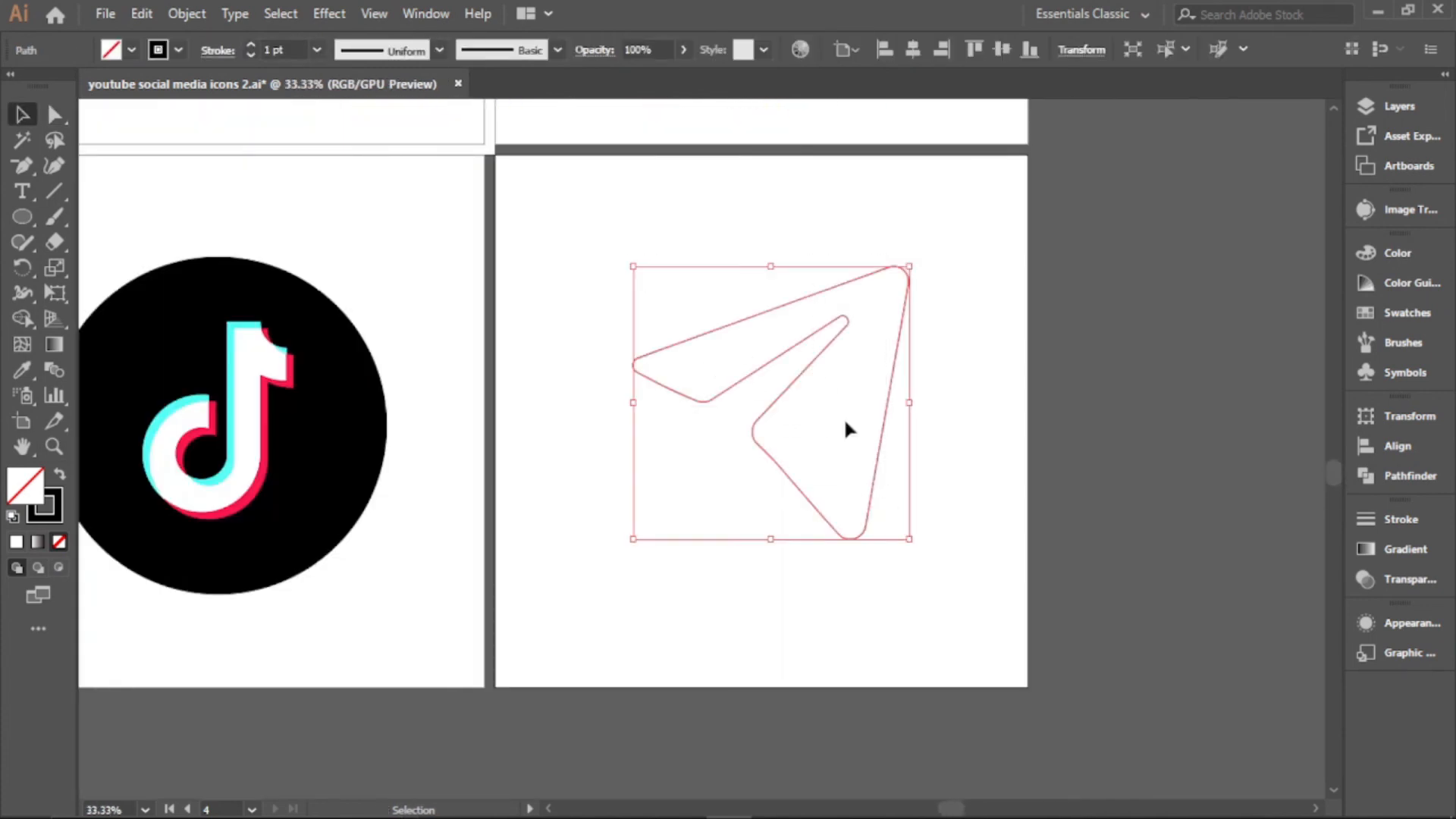
pyautogui.click(913, 50)
pyautogui.click(999, 50)
# Scale the plane down proportionally about its center and swap fill and stroke to make it solid black
pyautogui.scroll(-2, 982, 324)
pyautogui.scroll(2, 981, 326)
pyautogui.moveTo(901, 278); pyautogui.dragTo(871, 302)
pyautogui.scroll(-1, 952, 377)
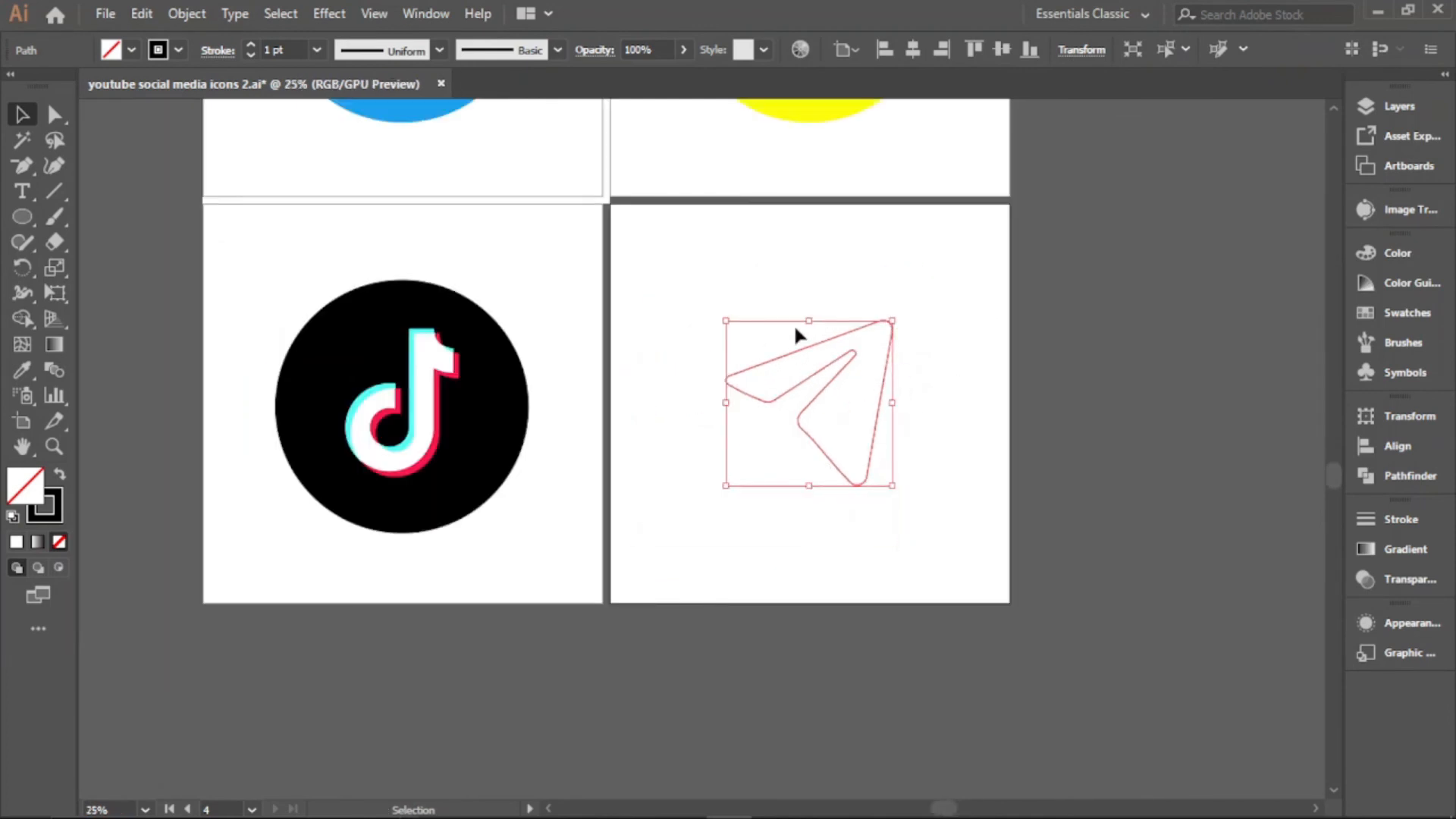
pyautogui.click(60, 474)
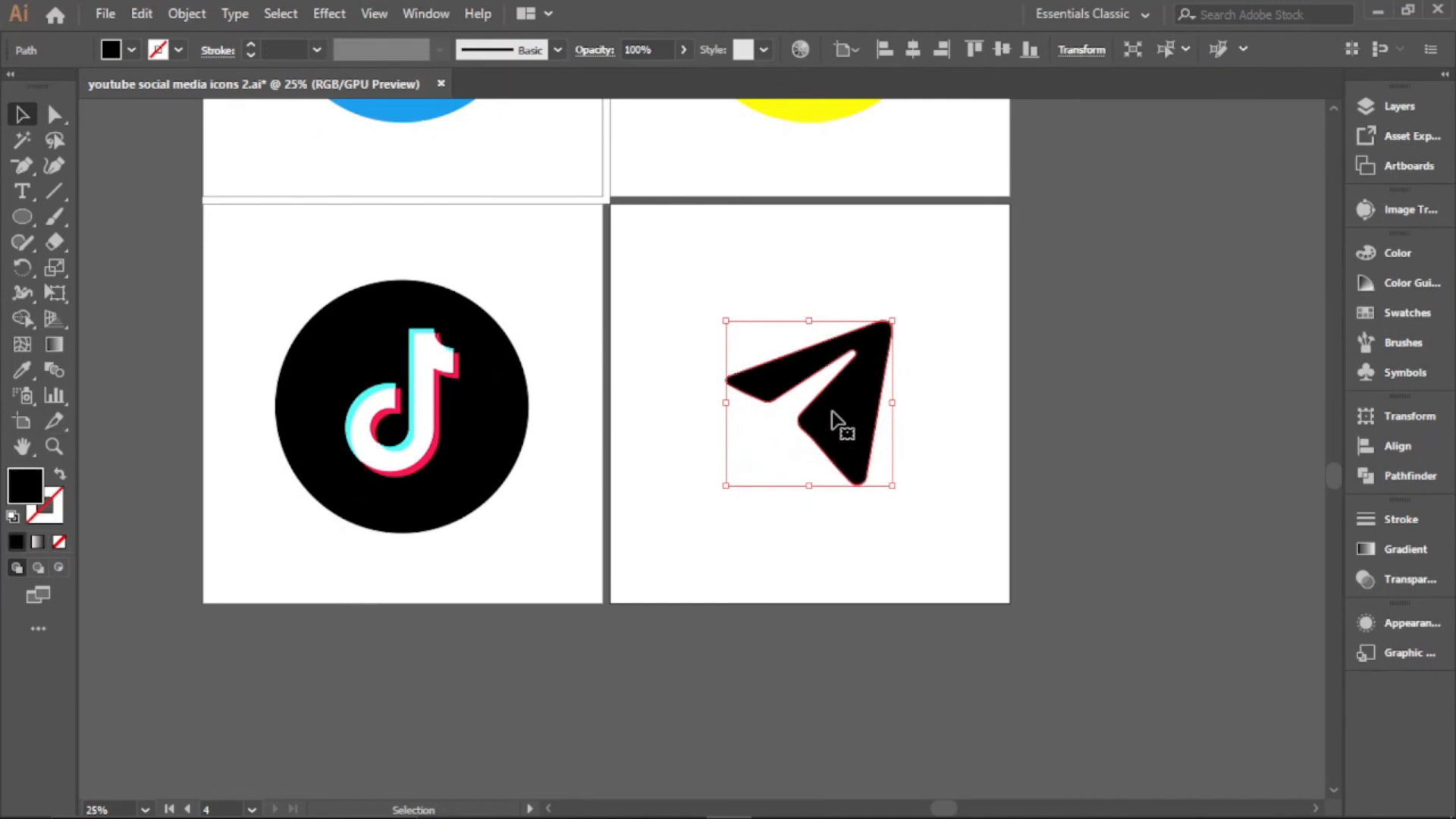
# Copy the yellow Snapchat circle onto the Telegram artboard behind the plane
pyautogui.scroll(2, 855, 215)
pyautogui.moveTo(833, 186); pyautogui.dragTo(829, 587)
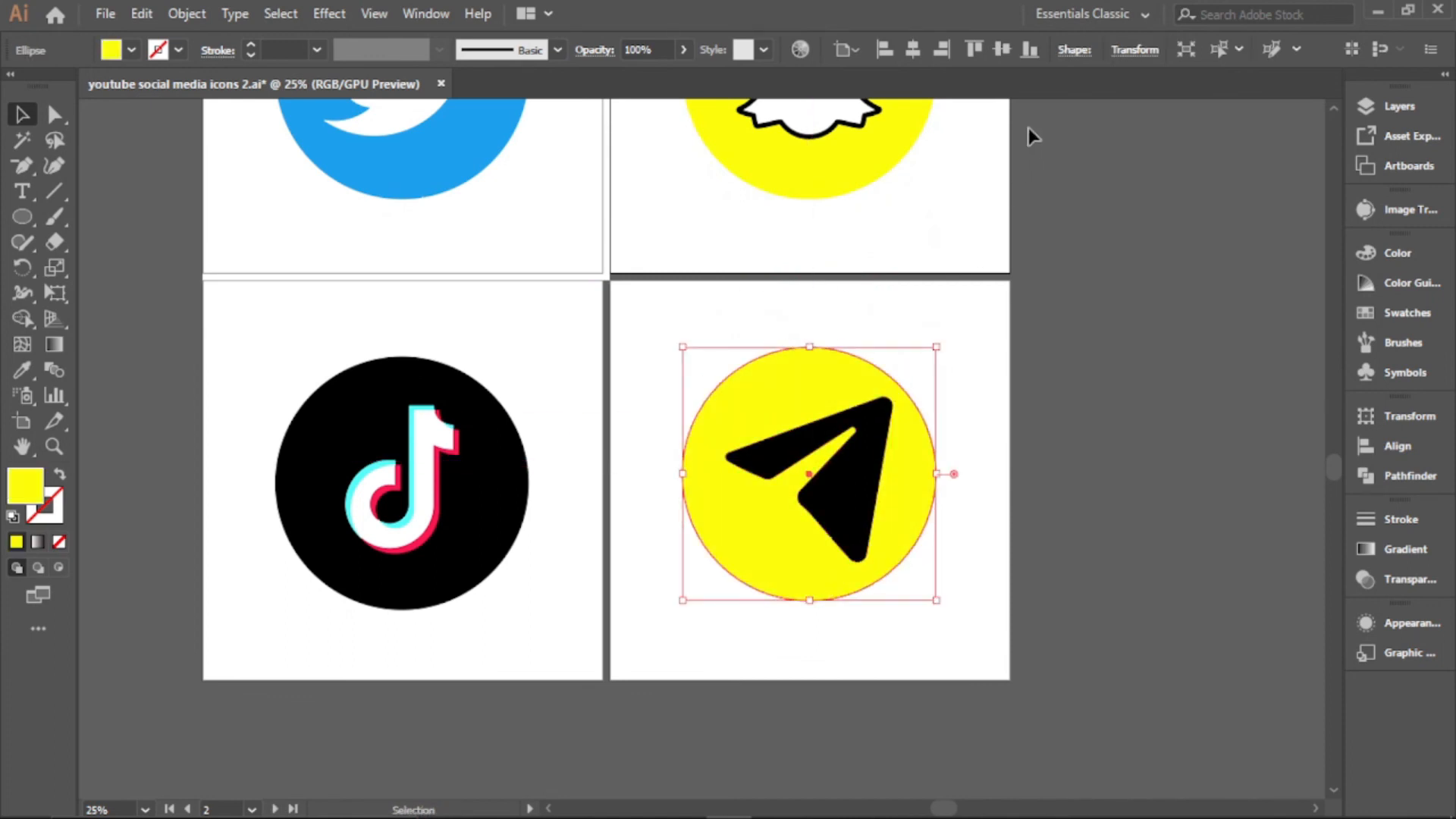
pyautogui.click(1001, 50)
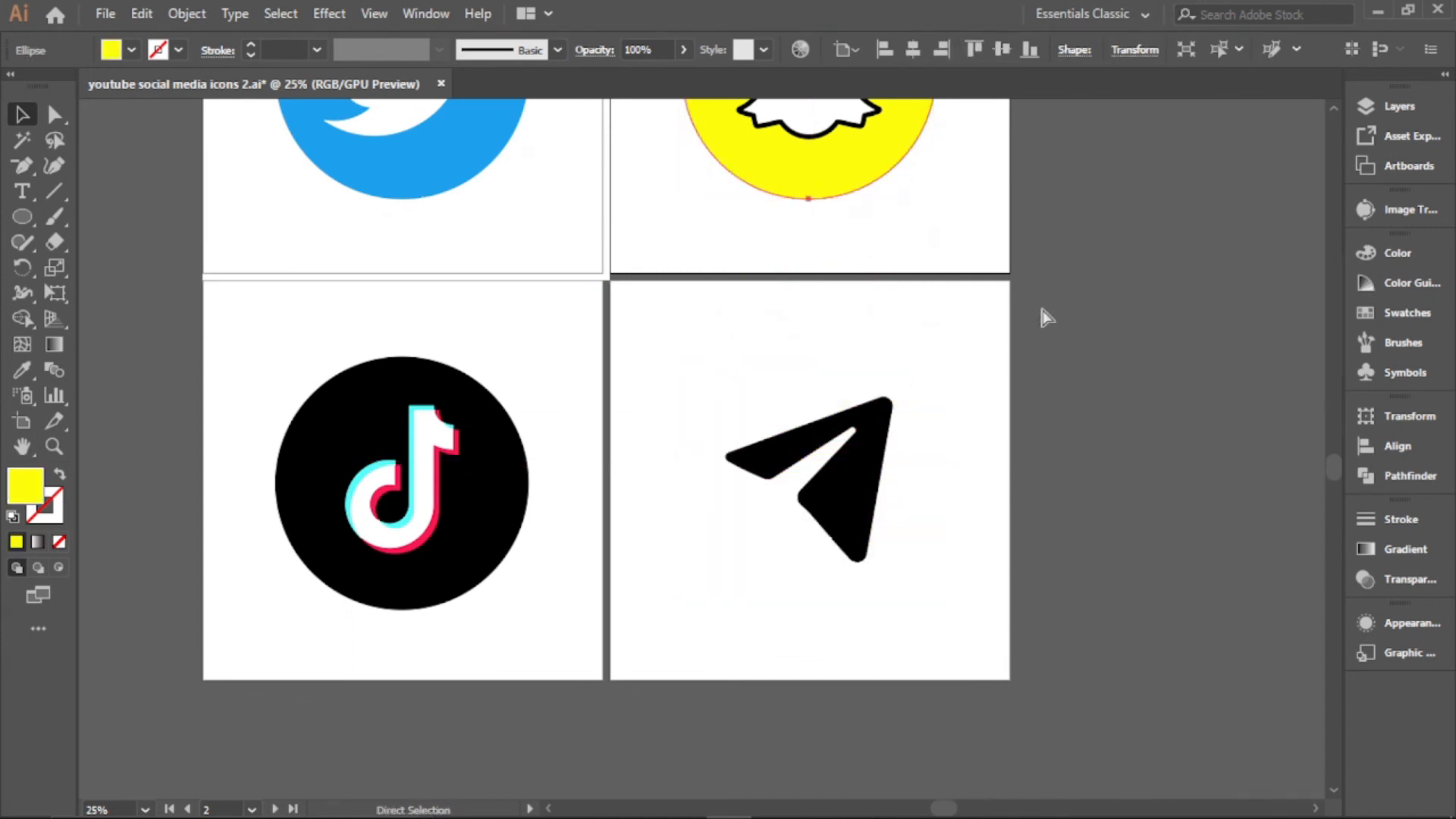
pyautogui.hotkey('ctrl', 'z')
# Fill the copied circle behind the plane with the Telegram blue #0088CC
pyautogui.click(937, 390)
pyautogui.click(869, 371)
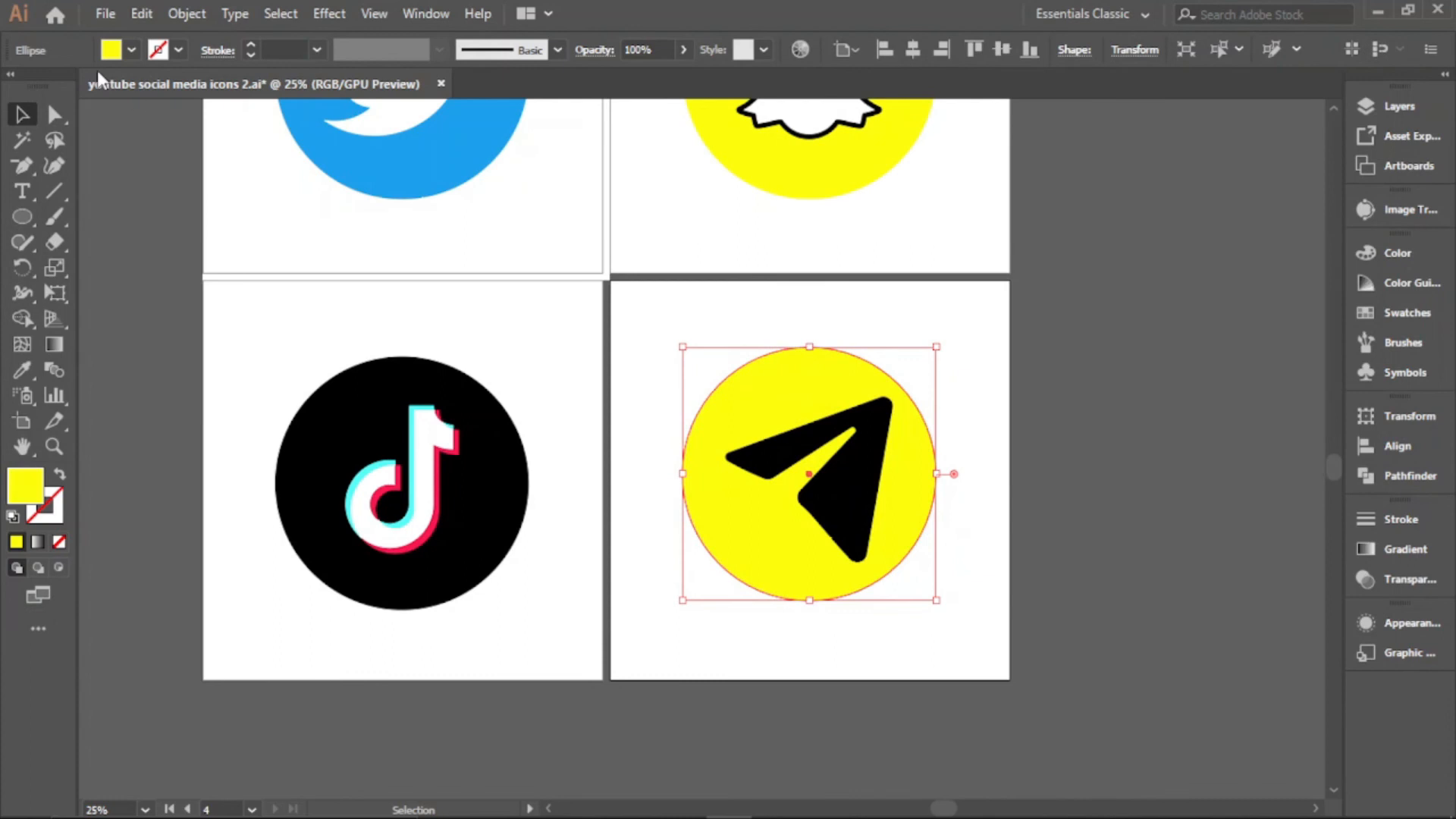
pyautogui.click(130, 49)
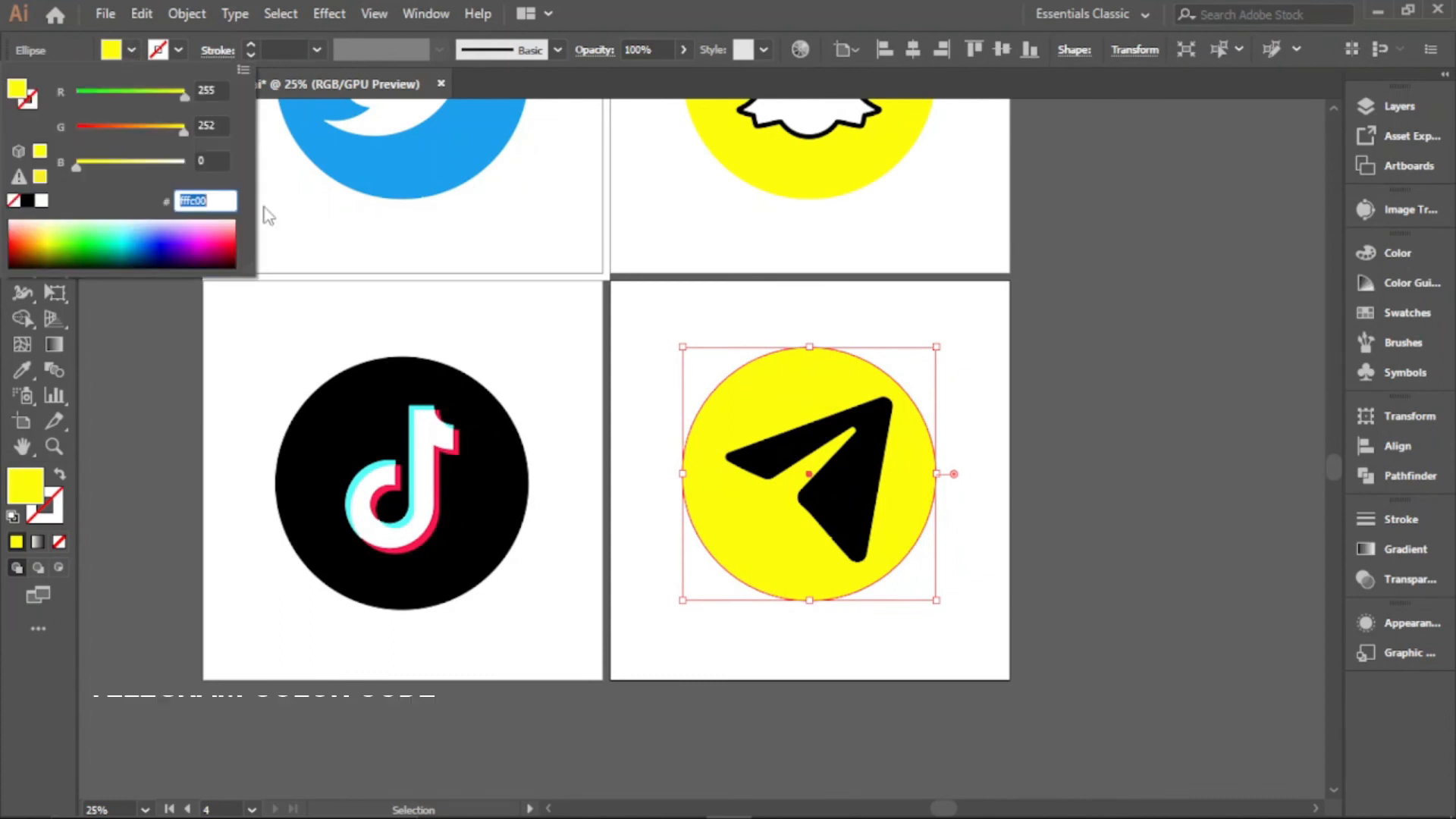
pyautogui.write('0088')
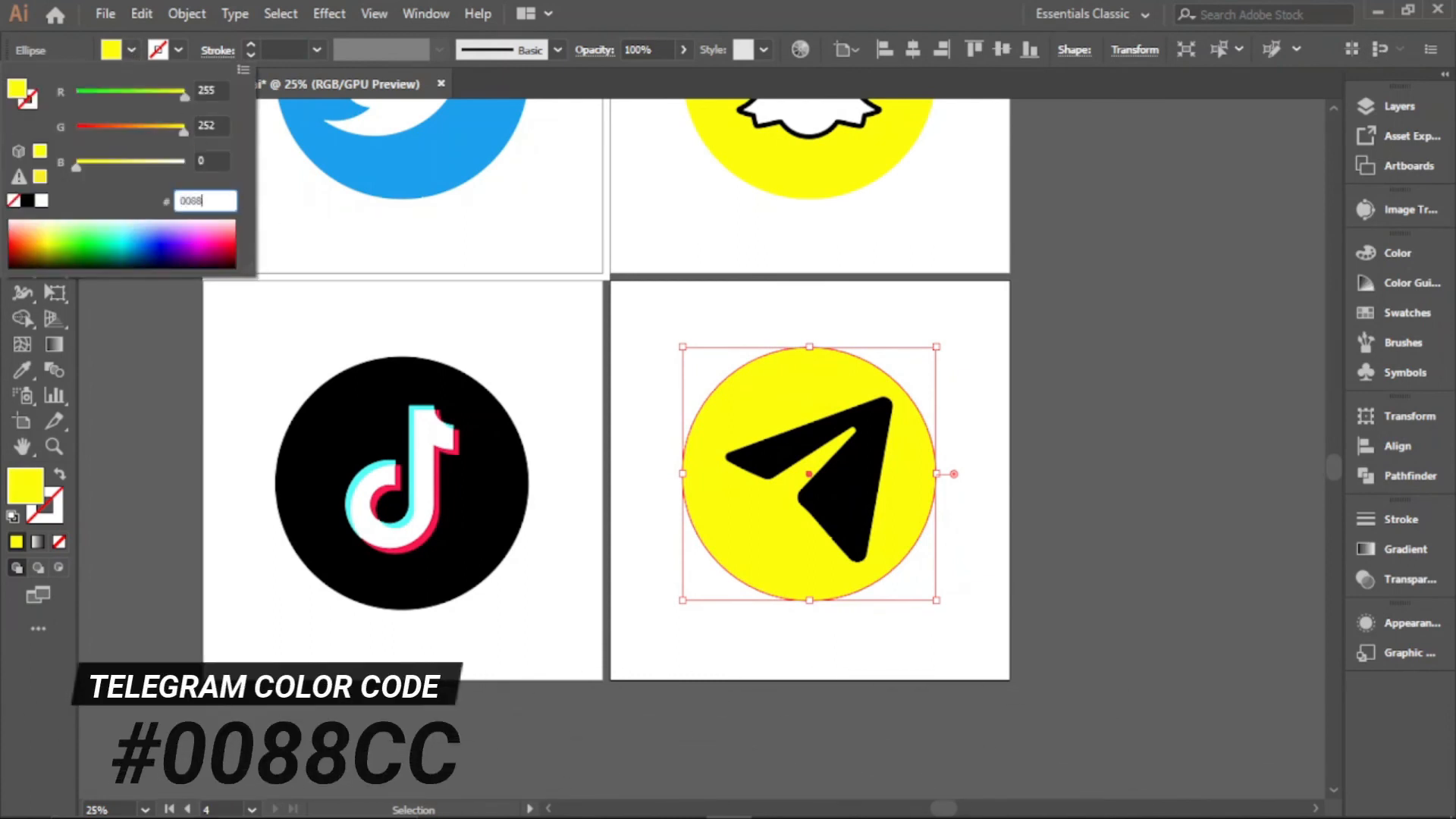
pyautogui.press('Return')
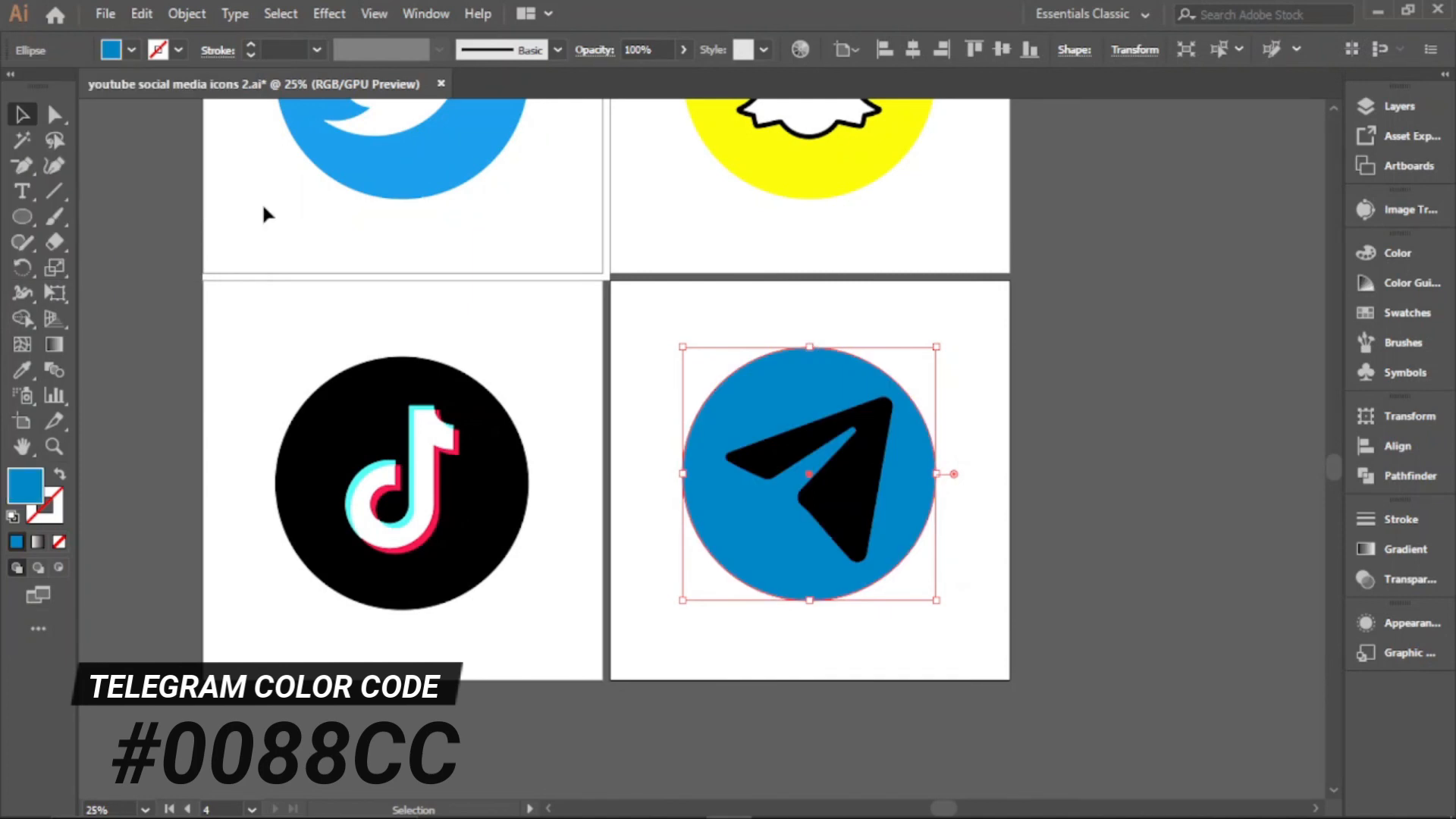
pyautogui.click(1013, 425)
# Change the paper plane's fill to white
pyautogui.click(861, 487)
pyautogui.click(131, 49)
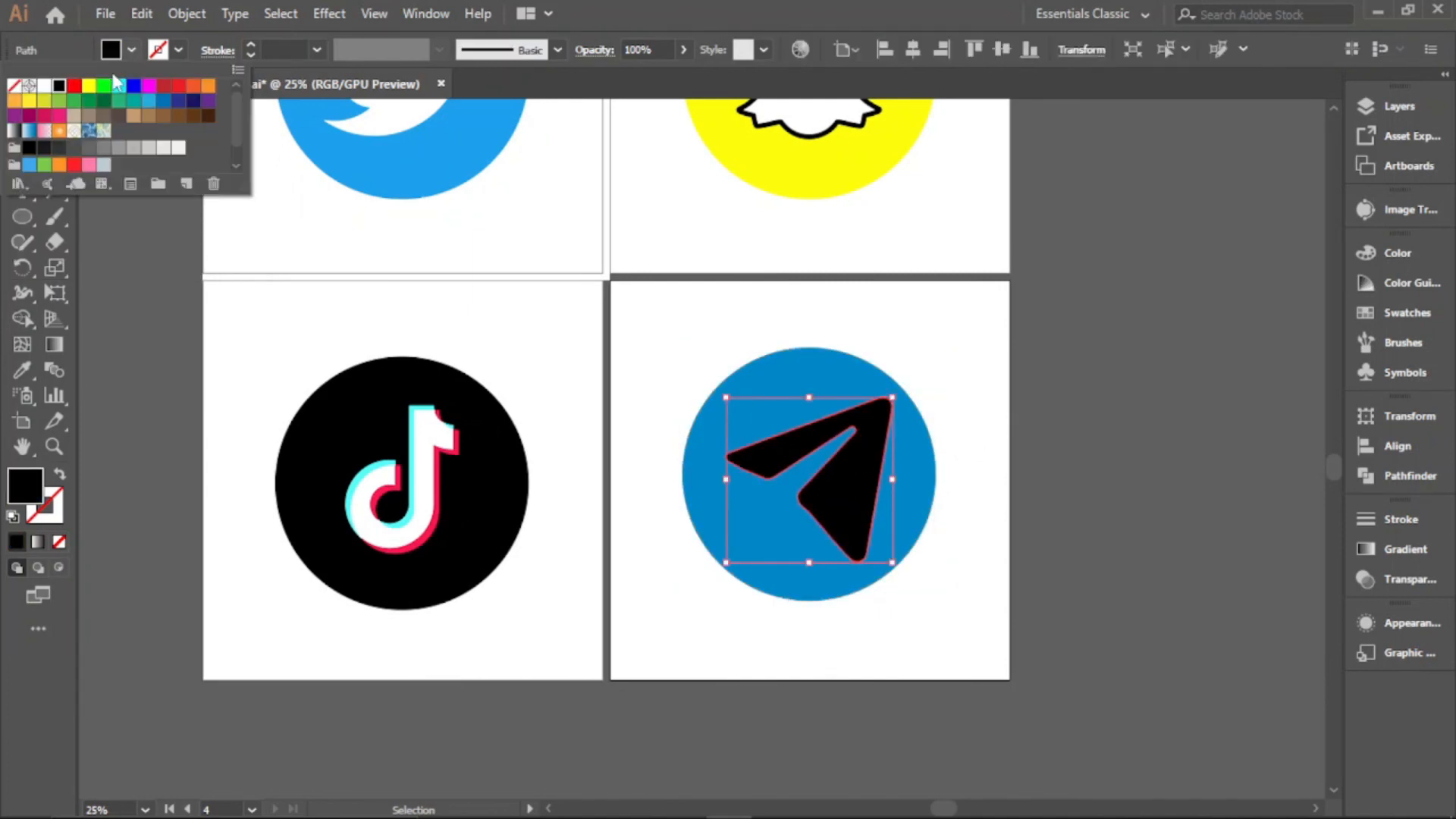
pyautogui.click(46, 90)
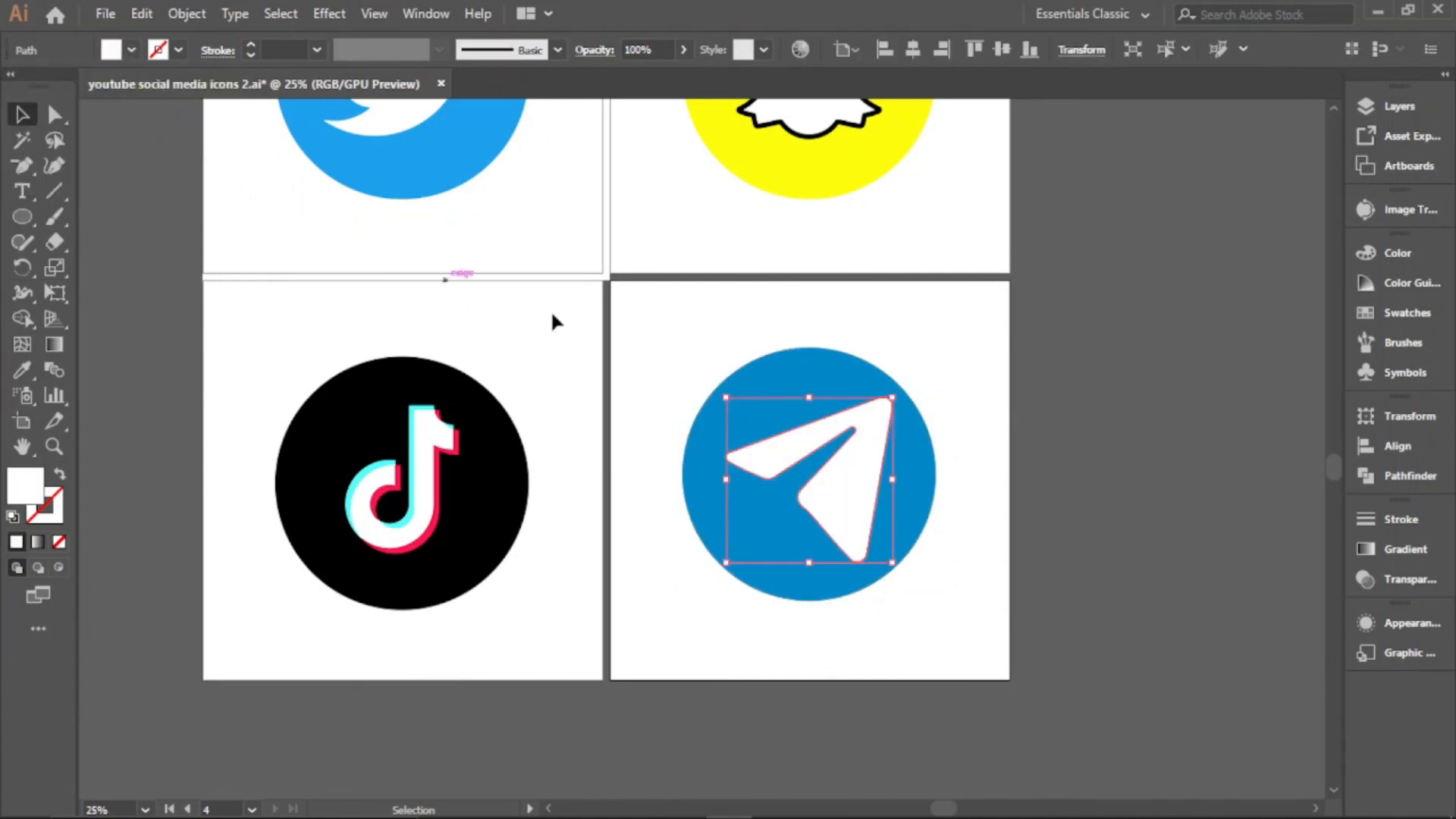
# Center the blue circle vertically on the Telegram artboard
pyautogui.click(667, 368)
pyautogui.click(798, 449)
pyautogui.scroll(1, 880, 485)
pyautogui.click(913, 481)
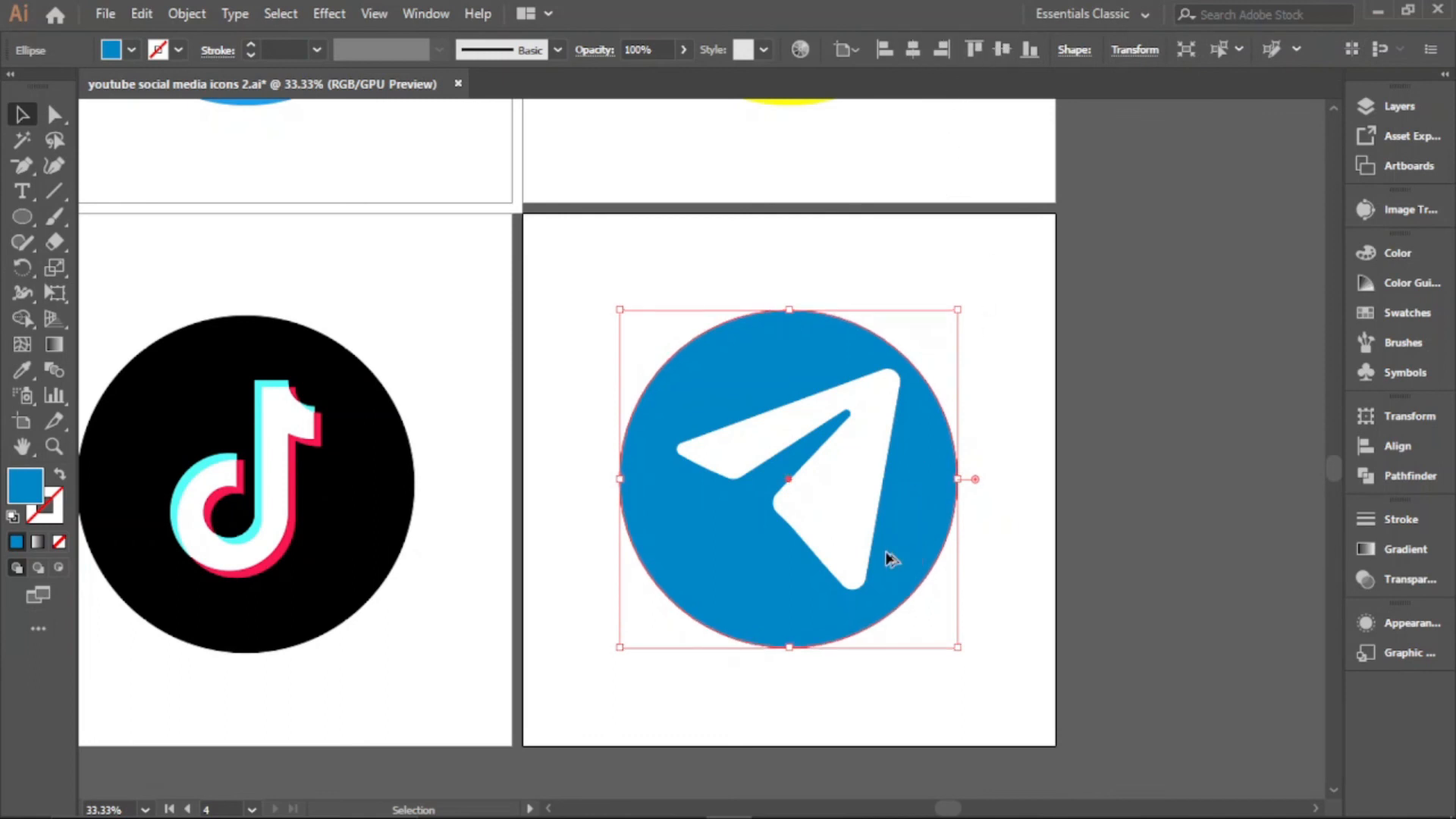
# Scale the white plane down proportionally and shift it slightly left inside the blue circle
pyautogui.scroll(1, 887, 546)
pyautogui.click(893, 342)
pyautogui.moveTo(912, 280); pyautogui.dragTo(880, 302)
pyautogui.moveTo(778, 473); pyautogui.dragTo(756, 479)
pyautogui.scroll(-3, 756, 480)
pyautogui.click(825, 535)
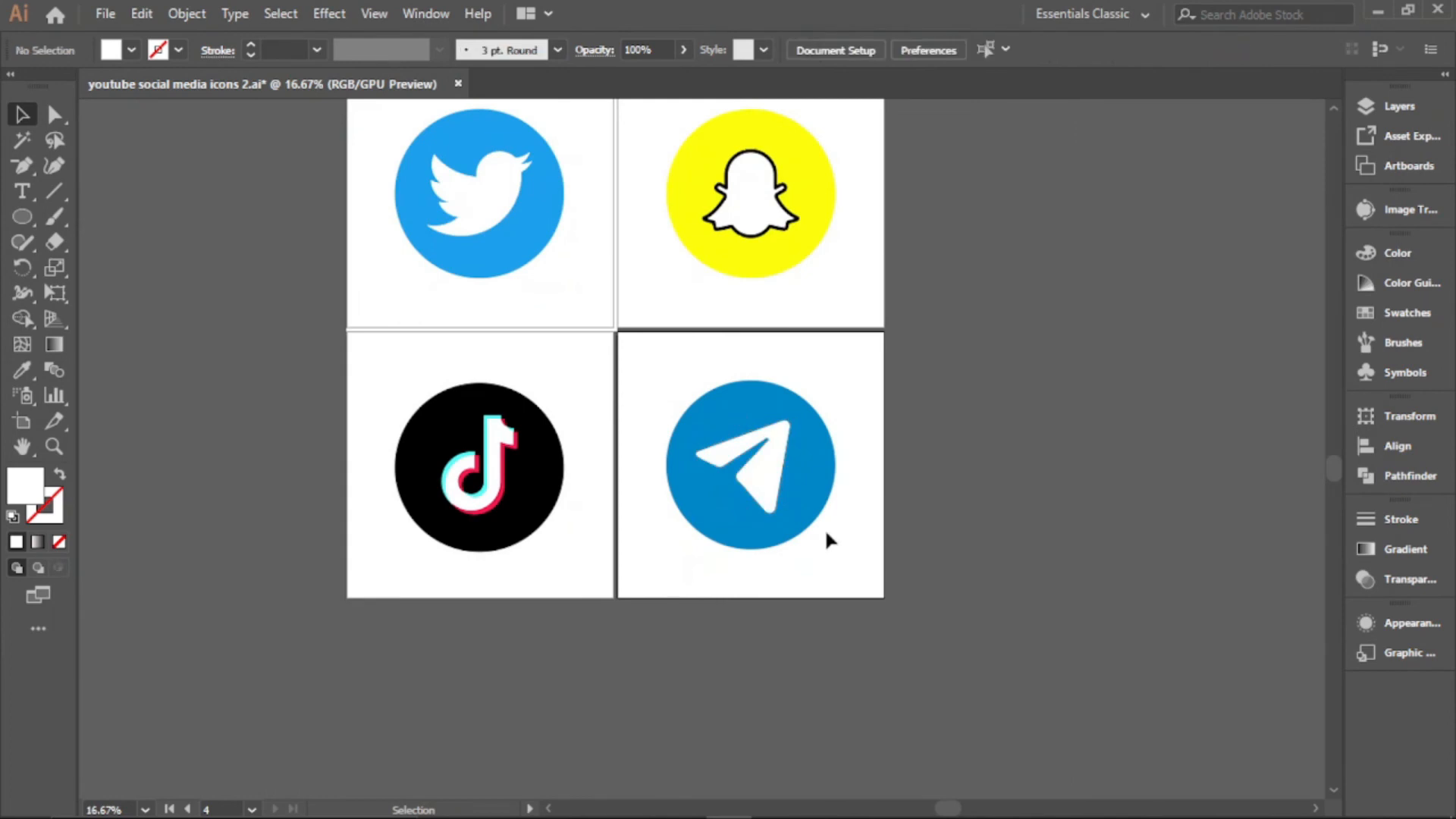
# Group the white plane with its blue circle into one Telegram icon
pyautogui.scroll(5, 743, 504)
pyautogui.moveTo(816, 411); pyautogui.dragTo(817, 407)
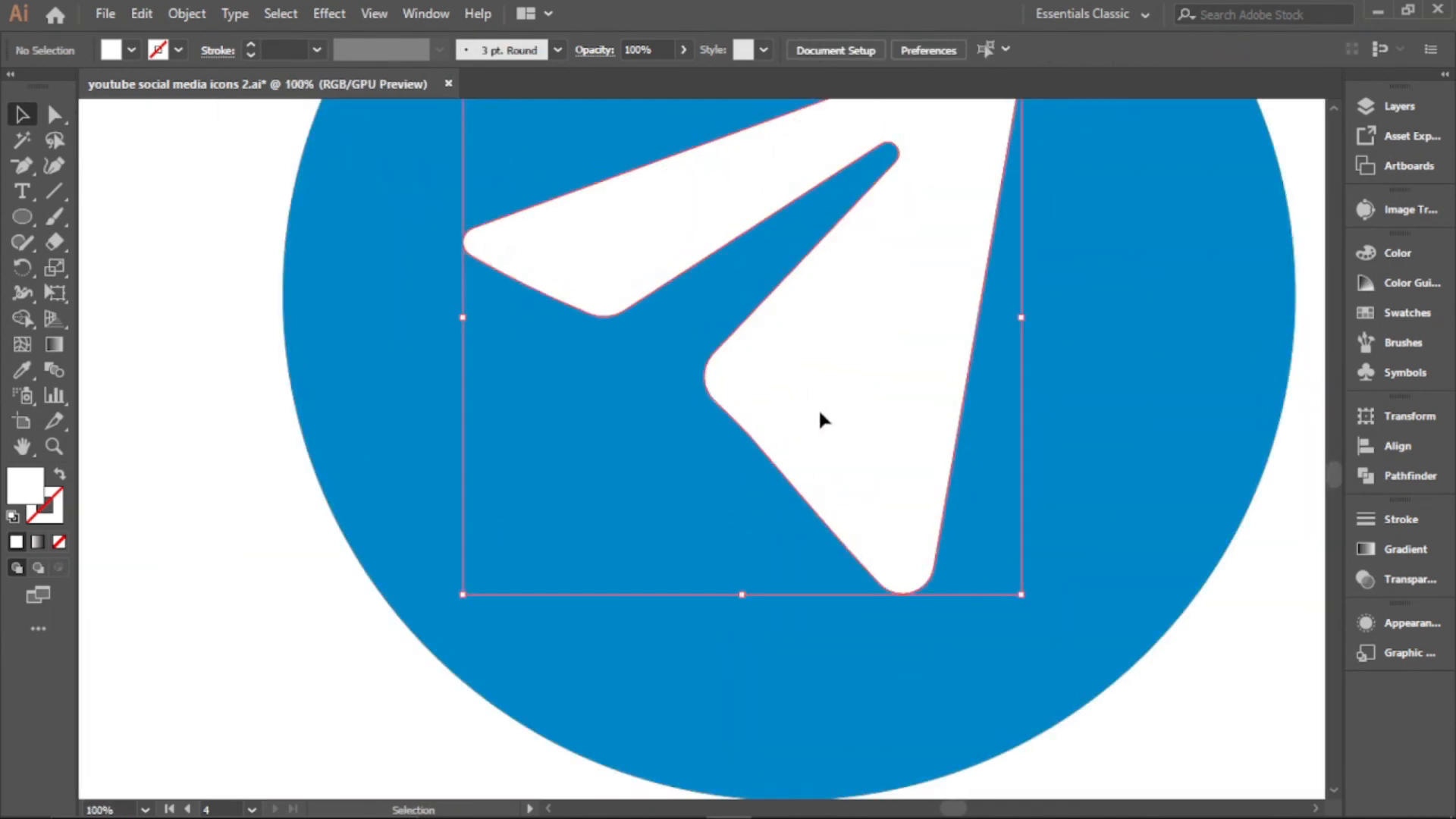
pyautogui.scroll(-3, 835, 429)
pyautogui.scroll(1, 872, 435)
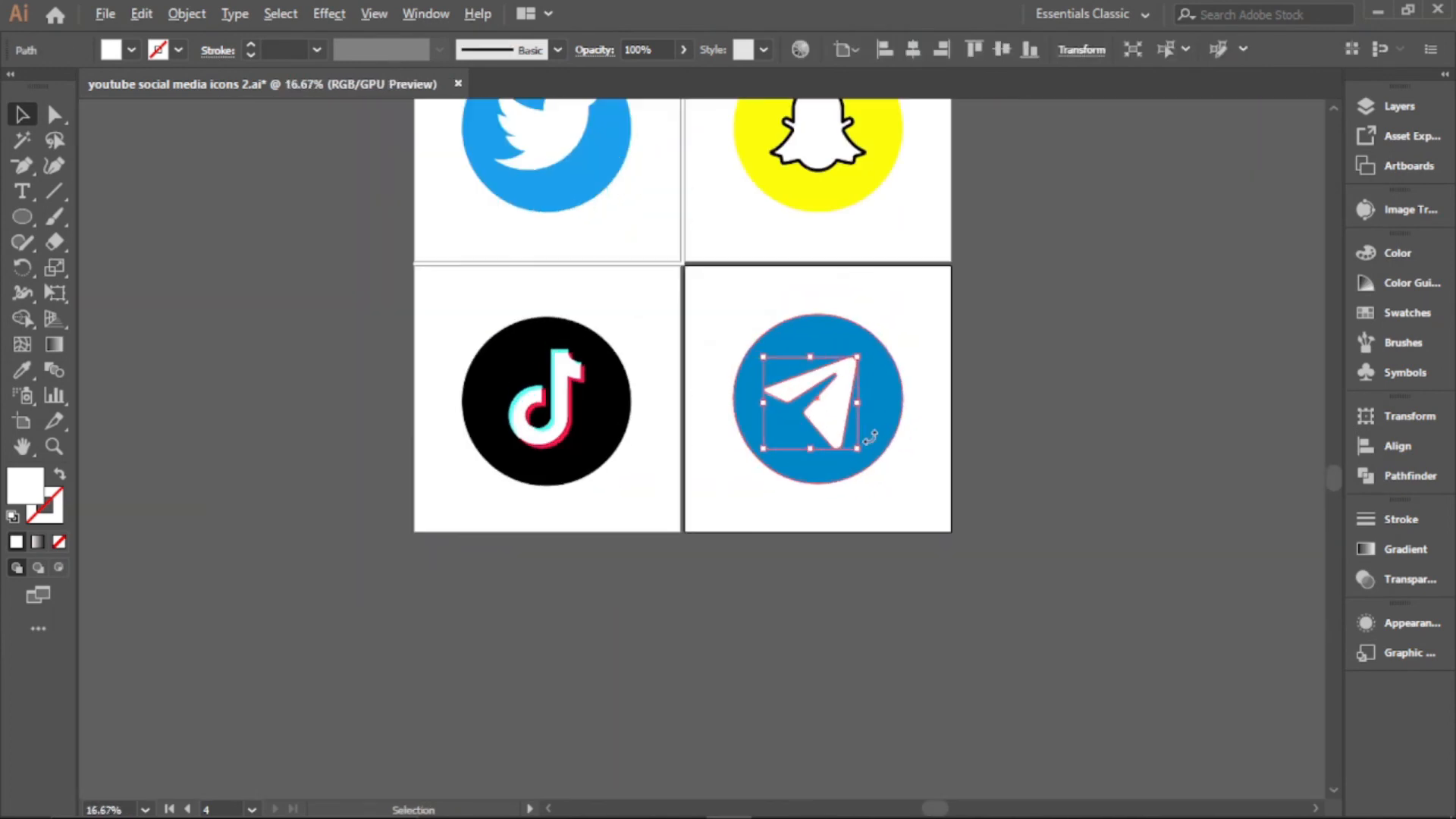
pyautogui.moveTo(825, 390); pyautogui.dragTo(913, 488)
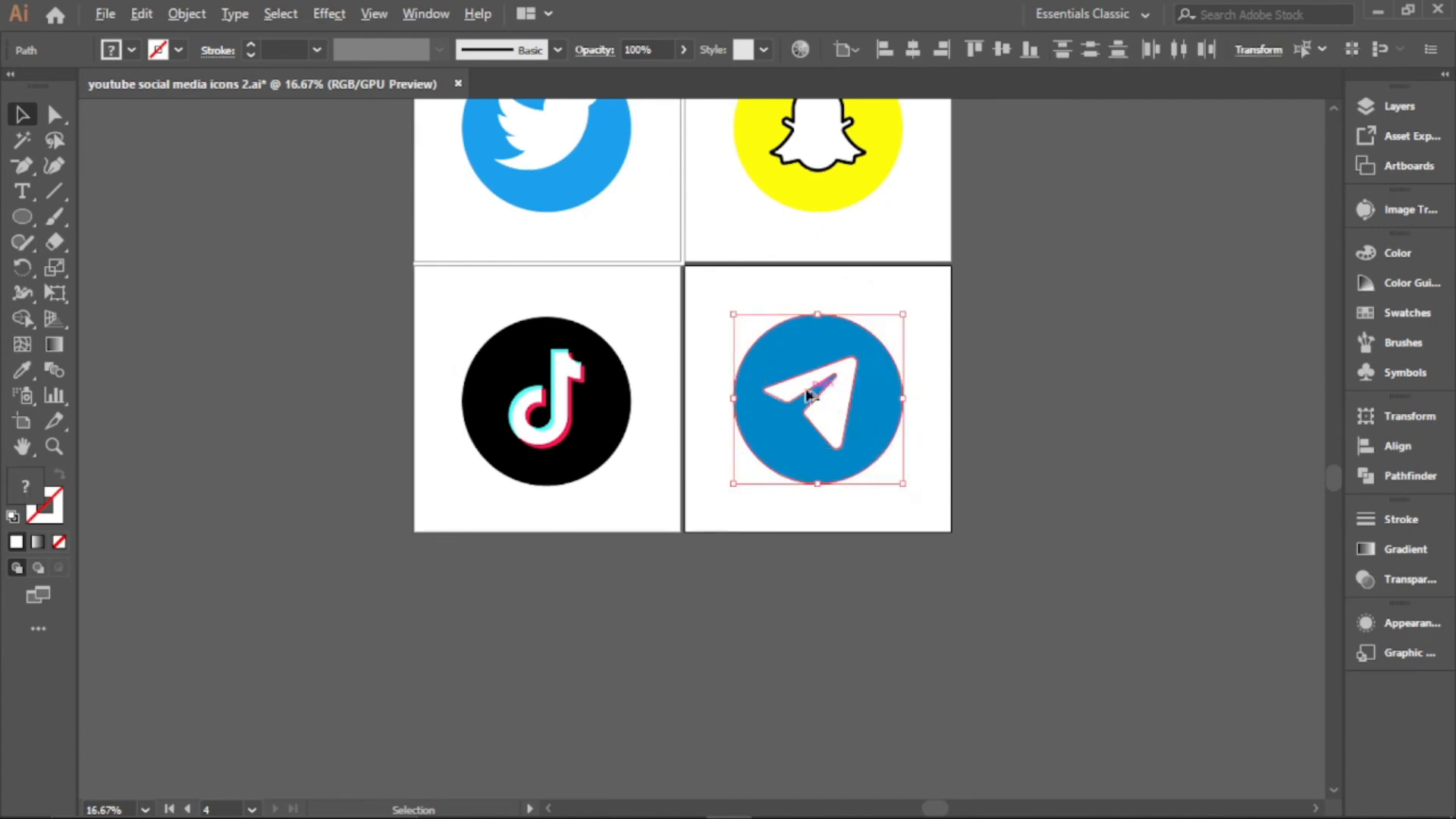
pyautogui.scroll(2, 805, 388)
pyautogui.rightClick(806, 391)
pyautogui.click(883, 520)
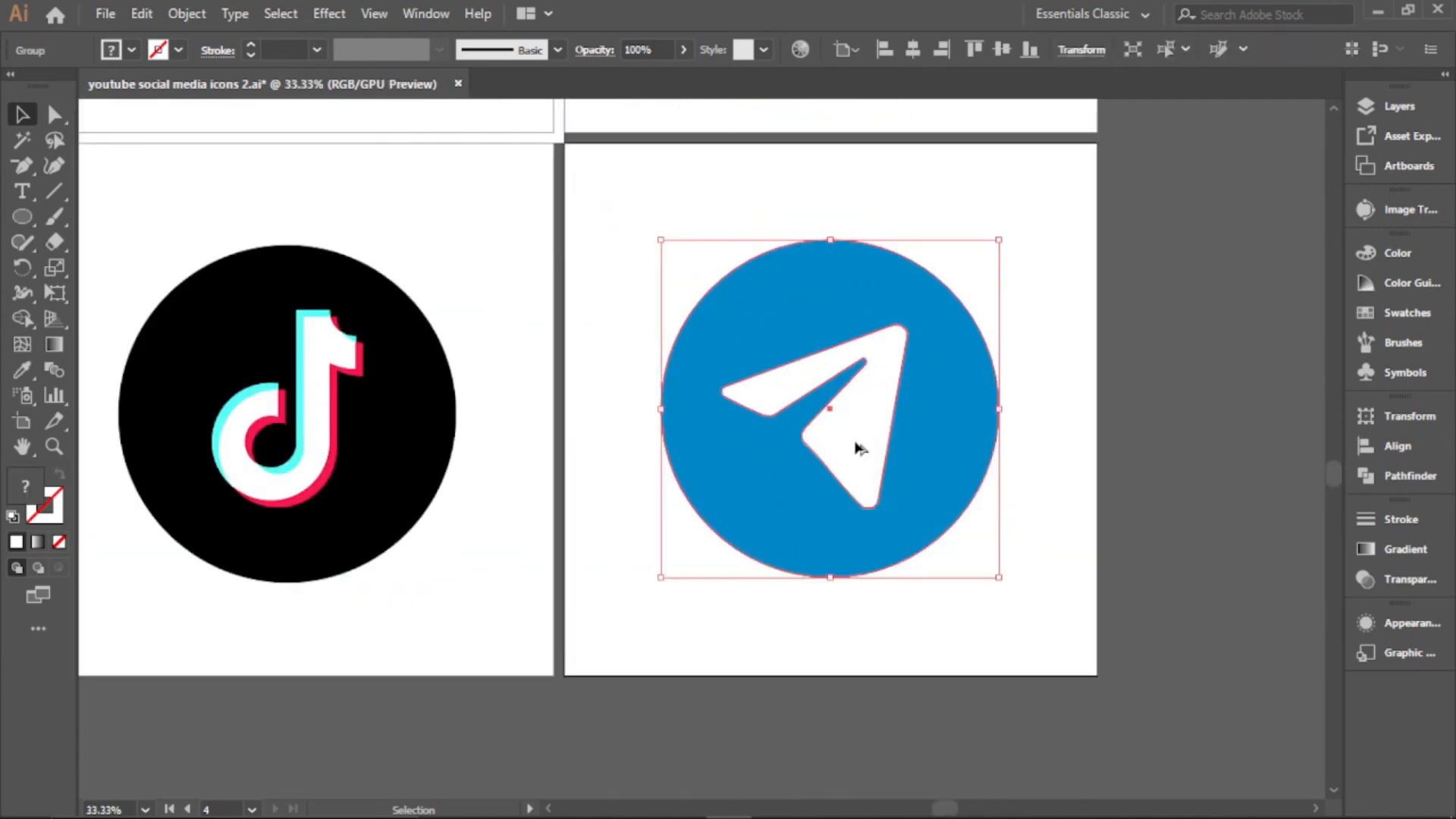
pyautogui.scroll(-2, 853, 438)
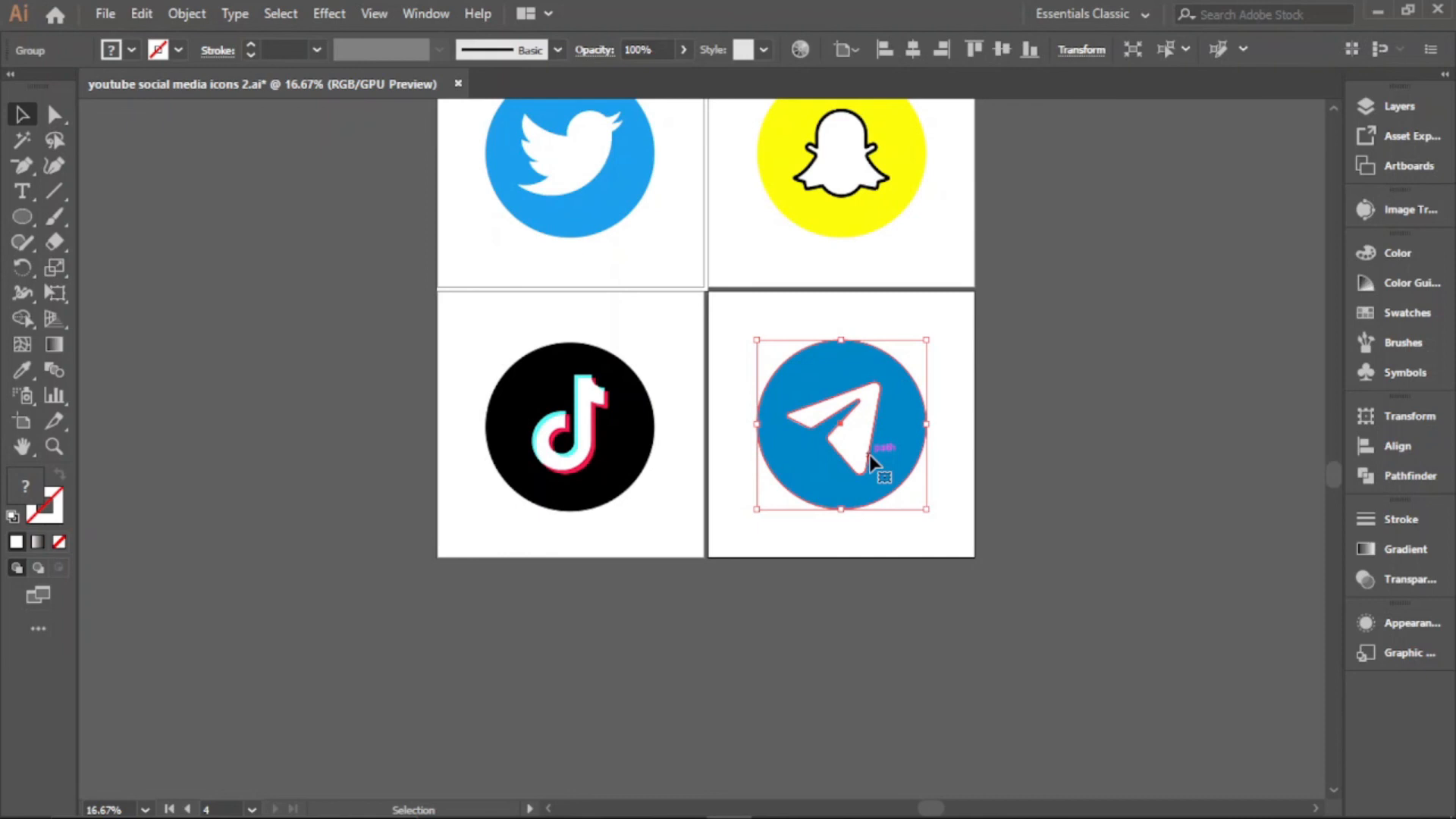
pyautogui.click(969, 465)
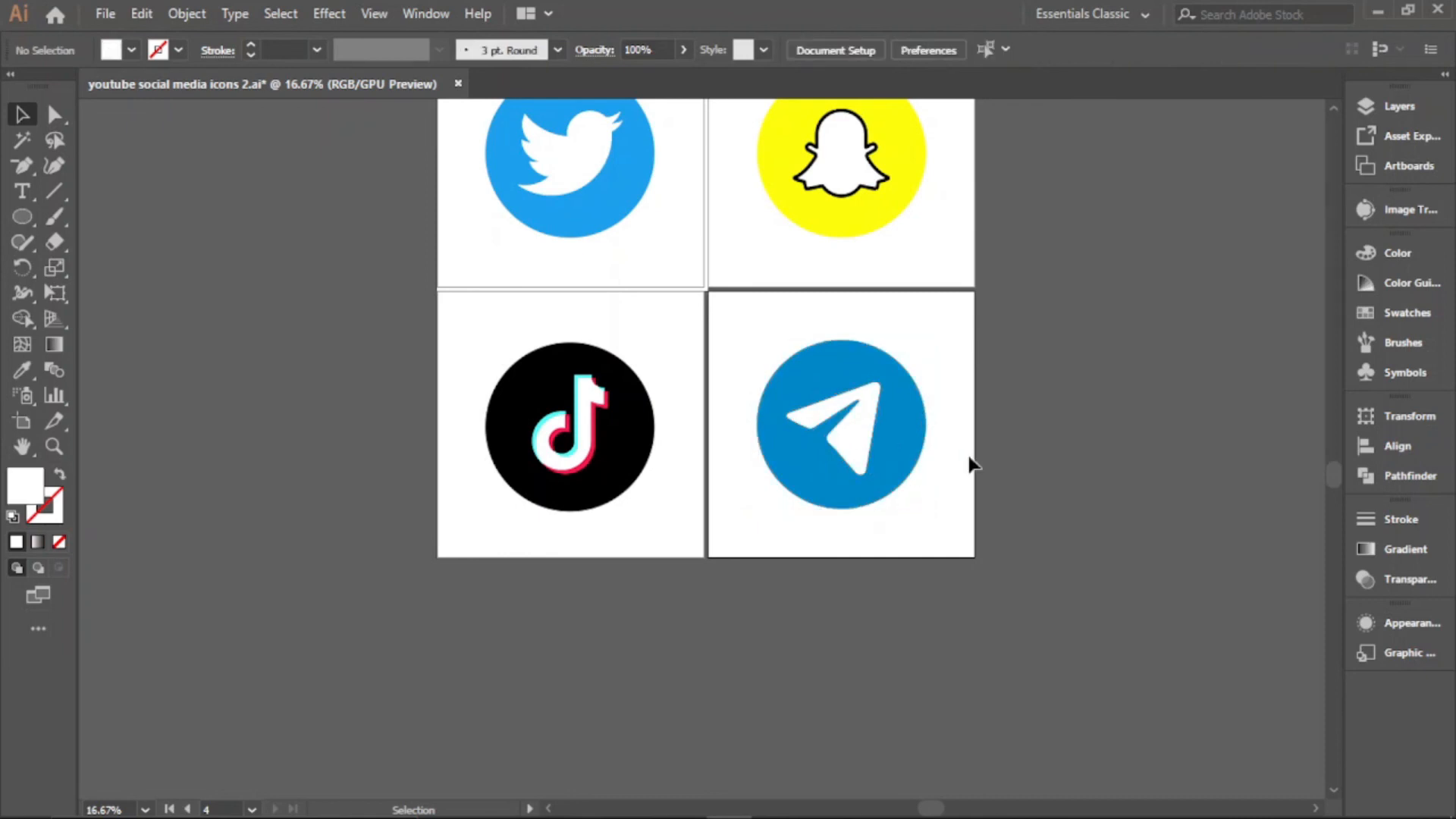